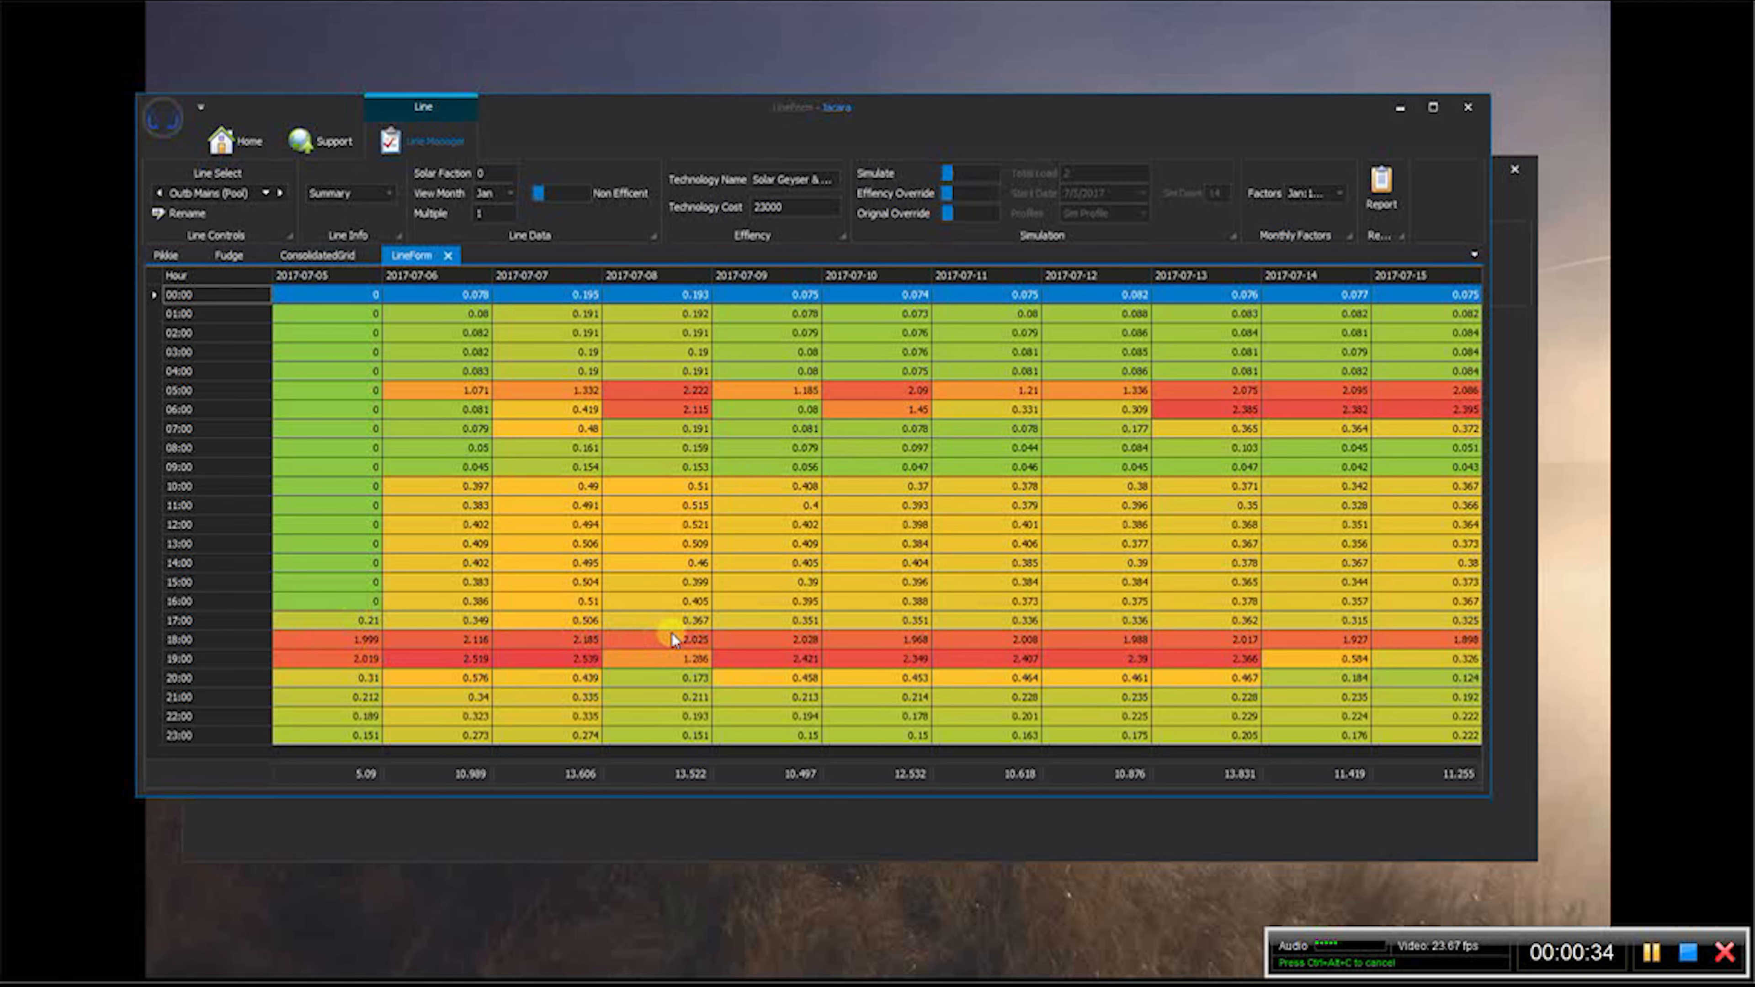
- View the hourly profile of the Outb Mains 2 line, and return to the Outb Mains (Pool) line
click(261, 196)
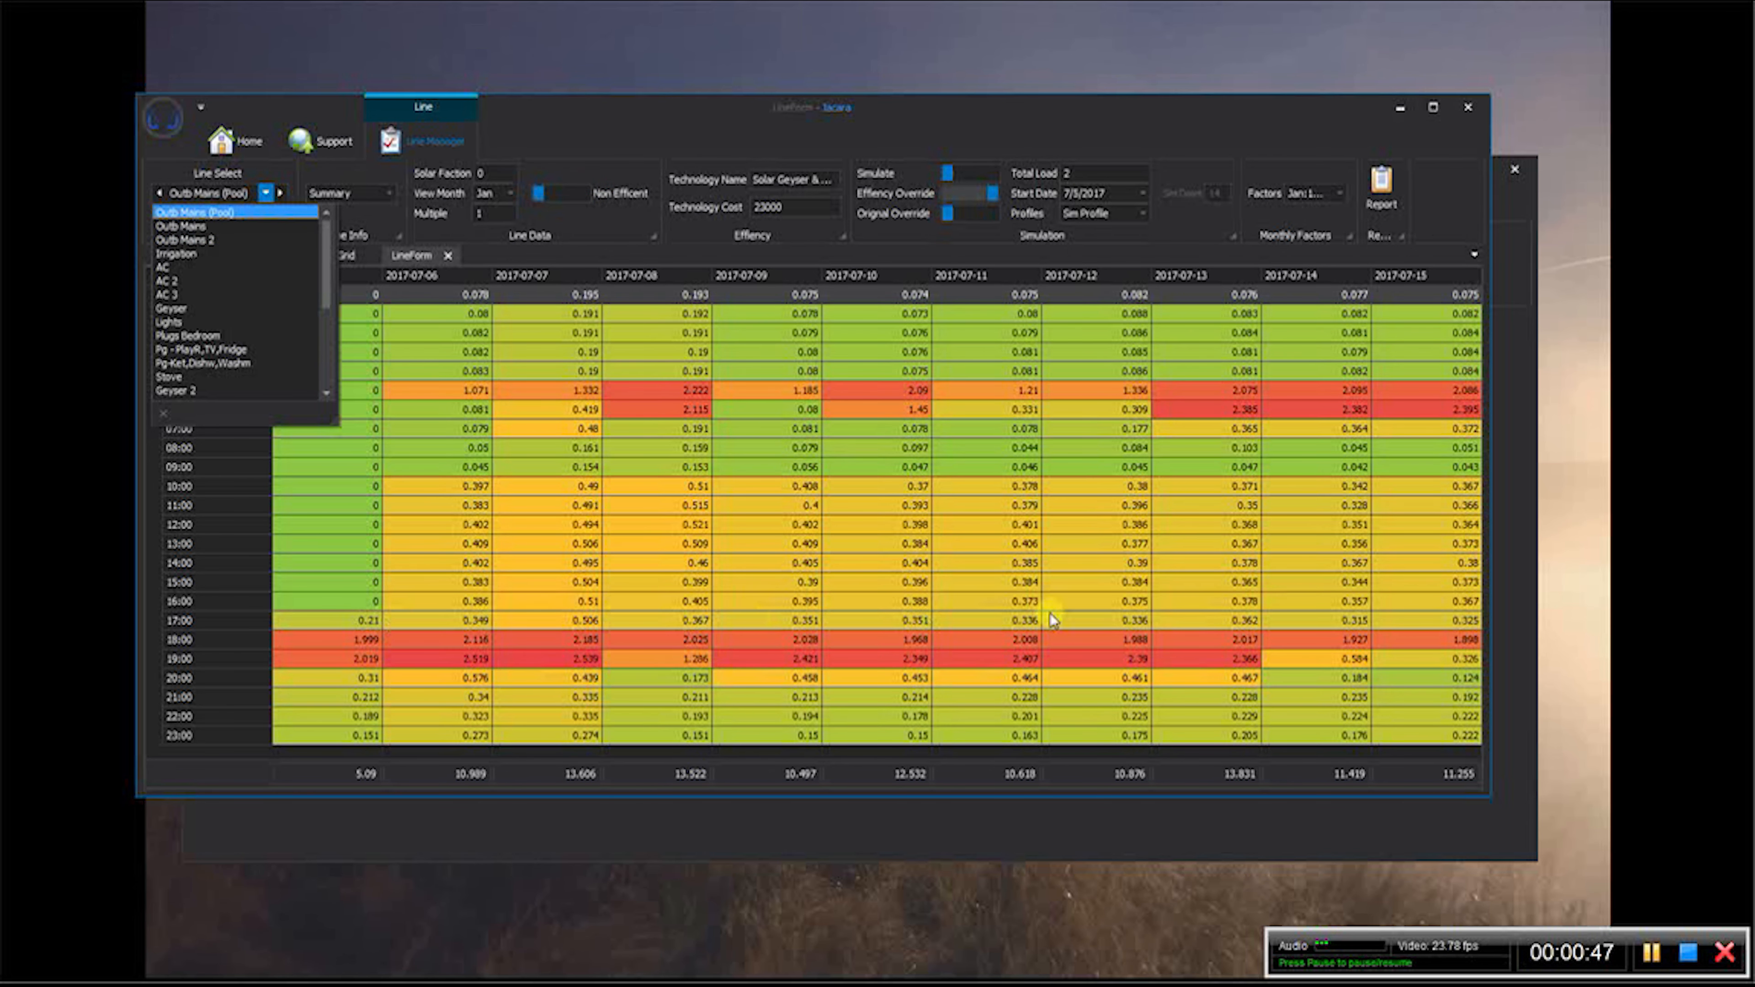
click(201, 240)
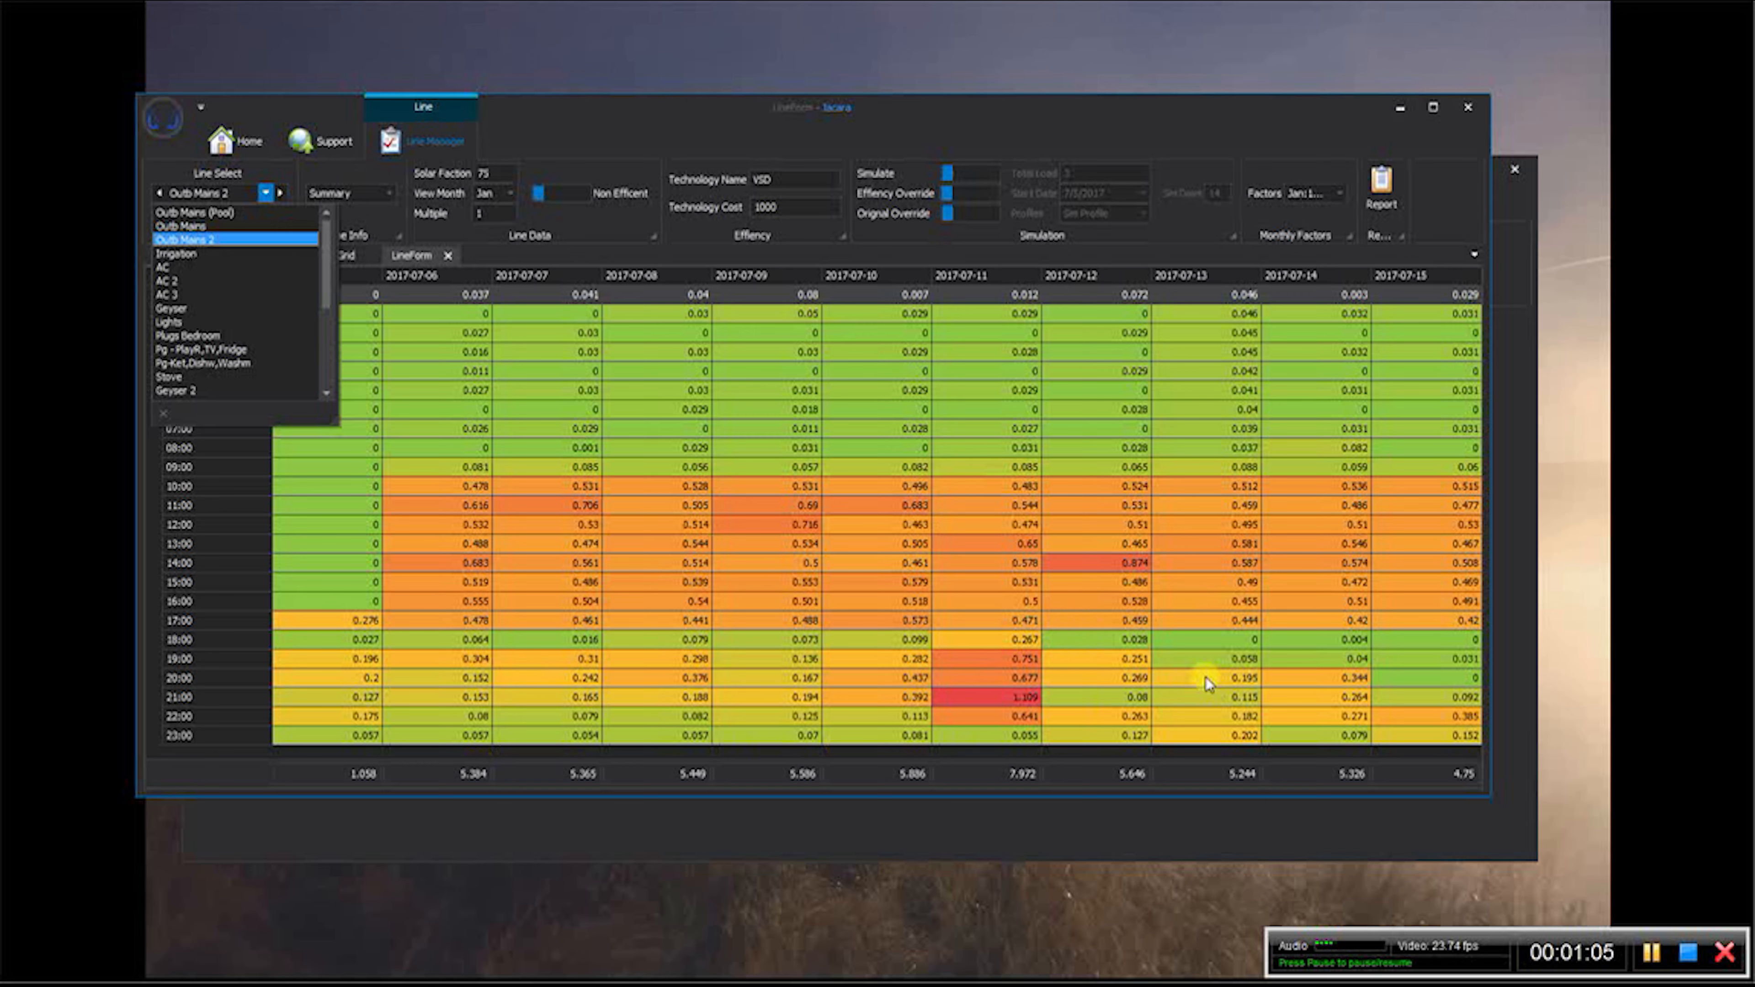
click(215, 214)
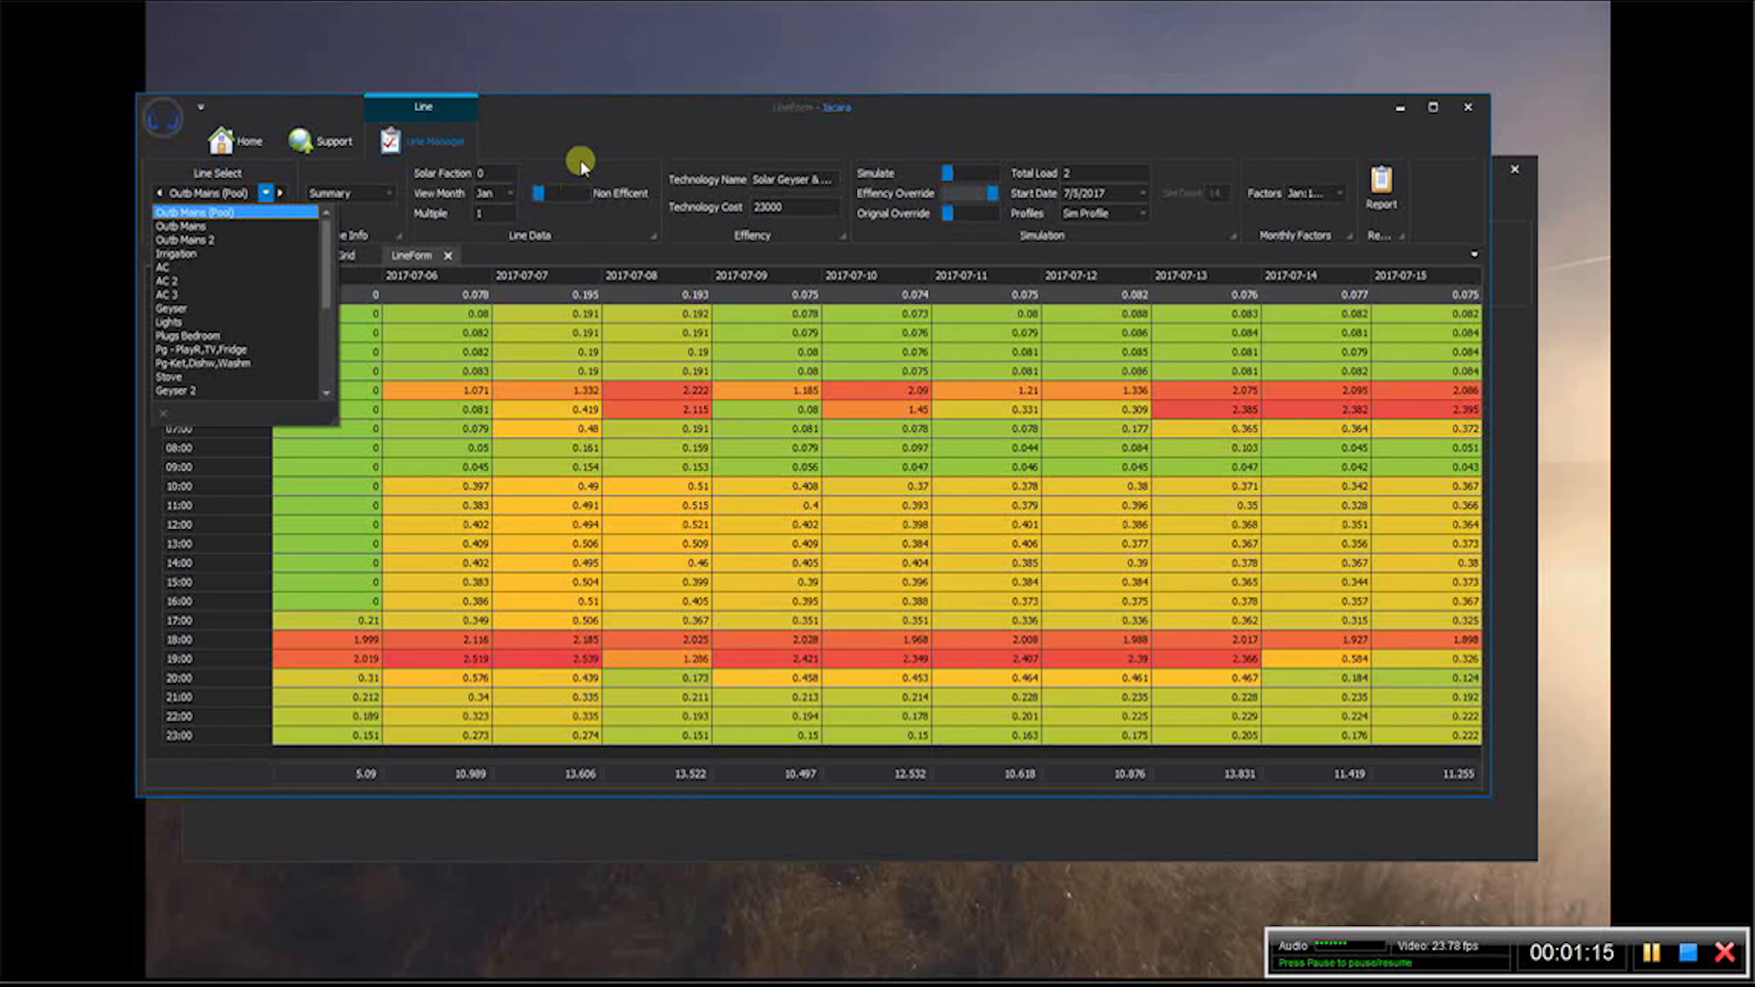
click(580, 139)
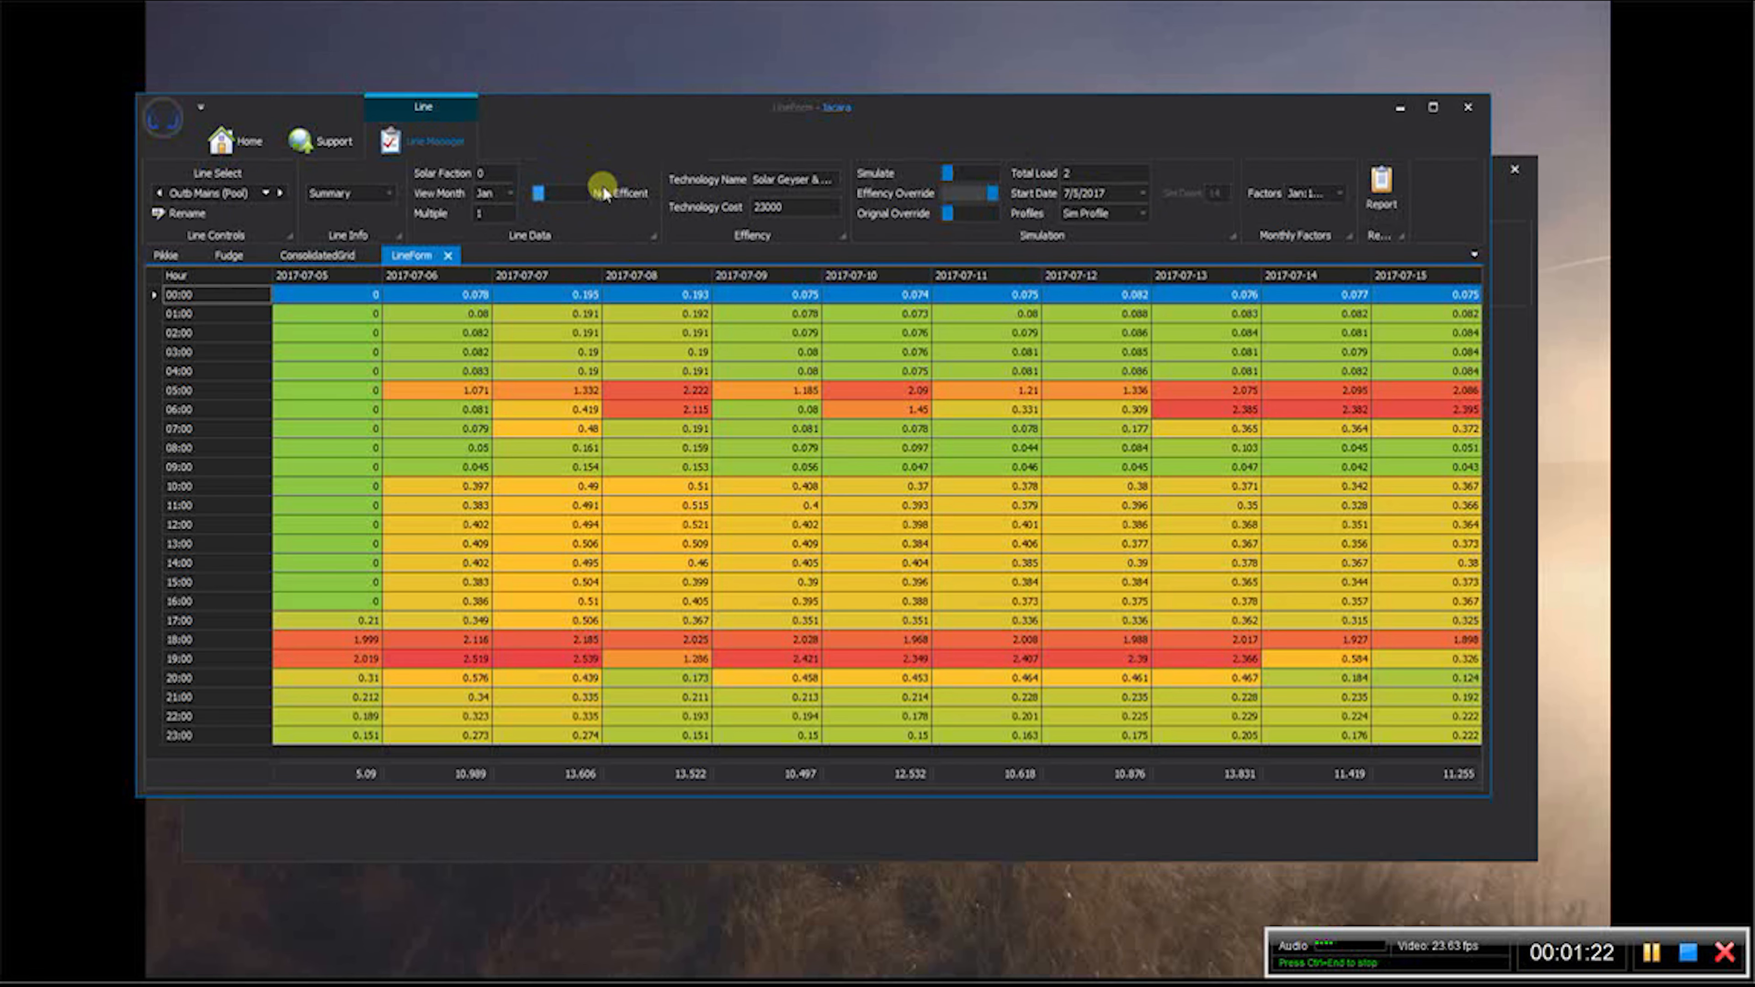
- Load the Fridges preset from the logging repository into the empty logging window
click(1503, 208)
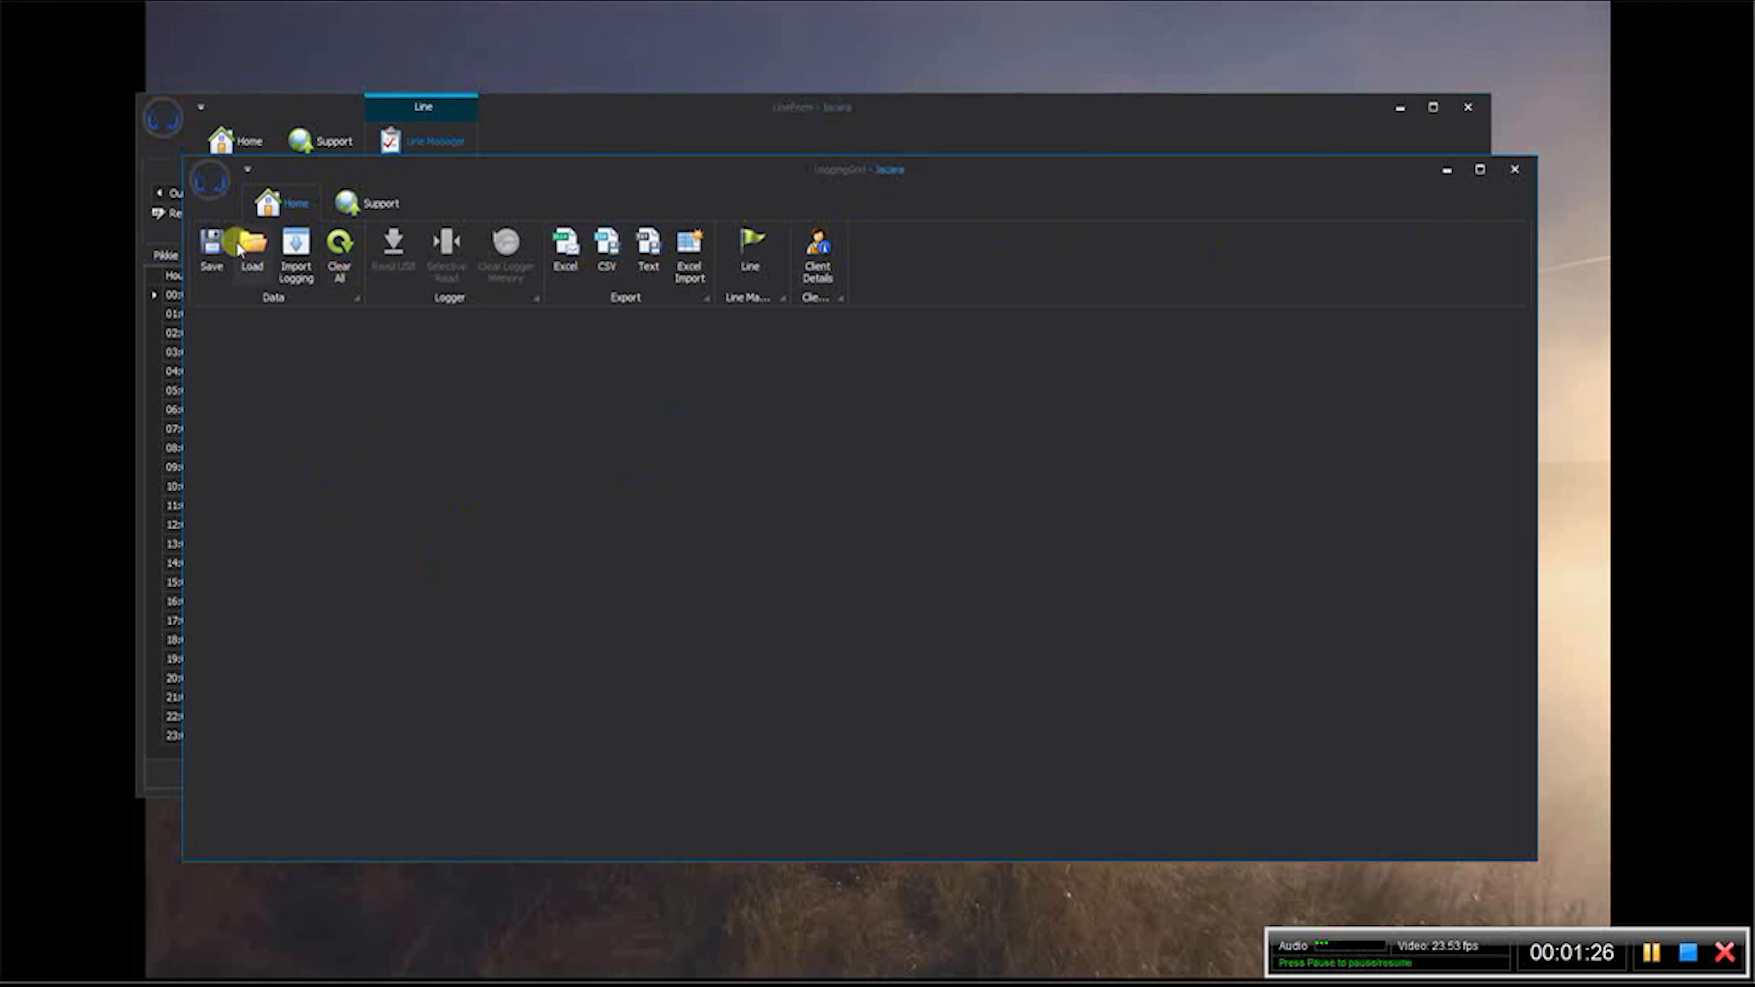
click(213, 183)
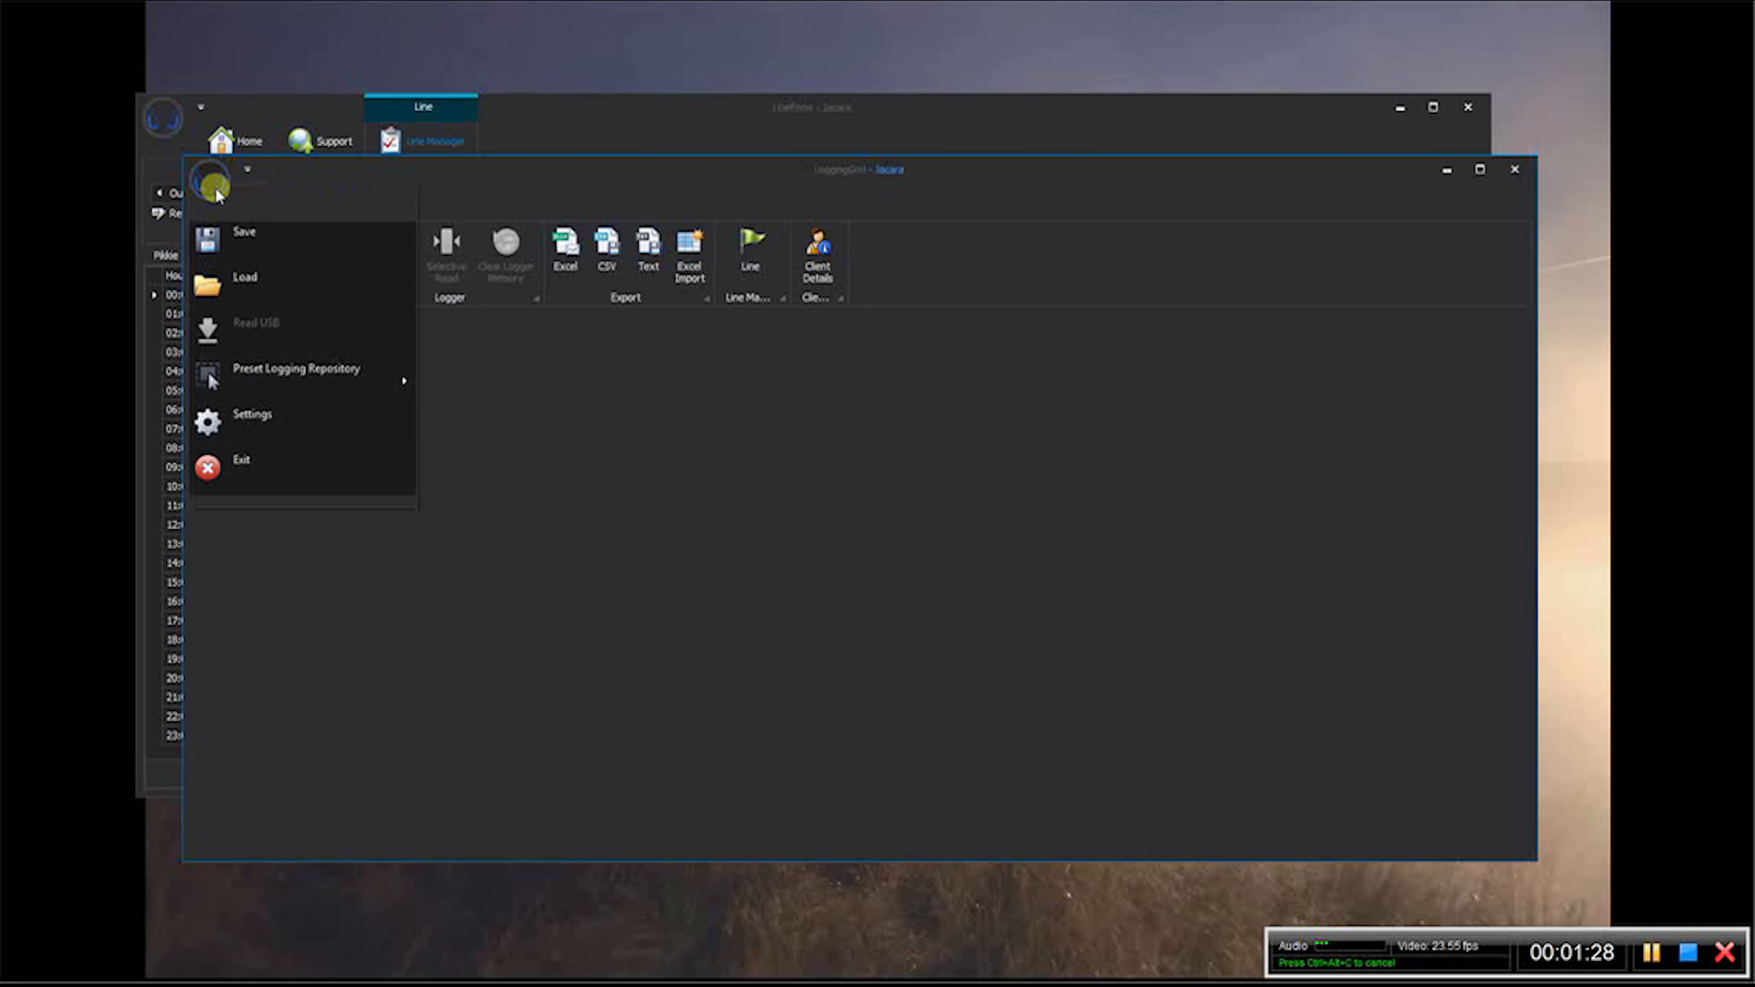
mouse_move(345, 376)
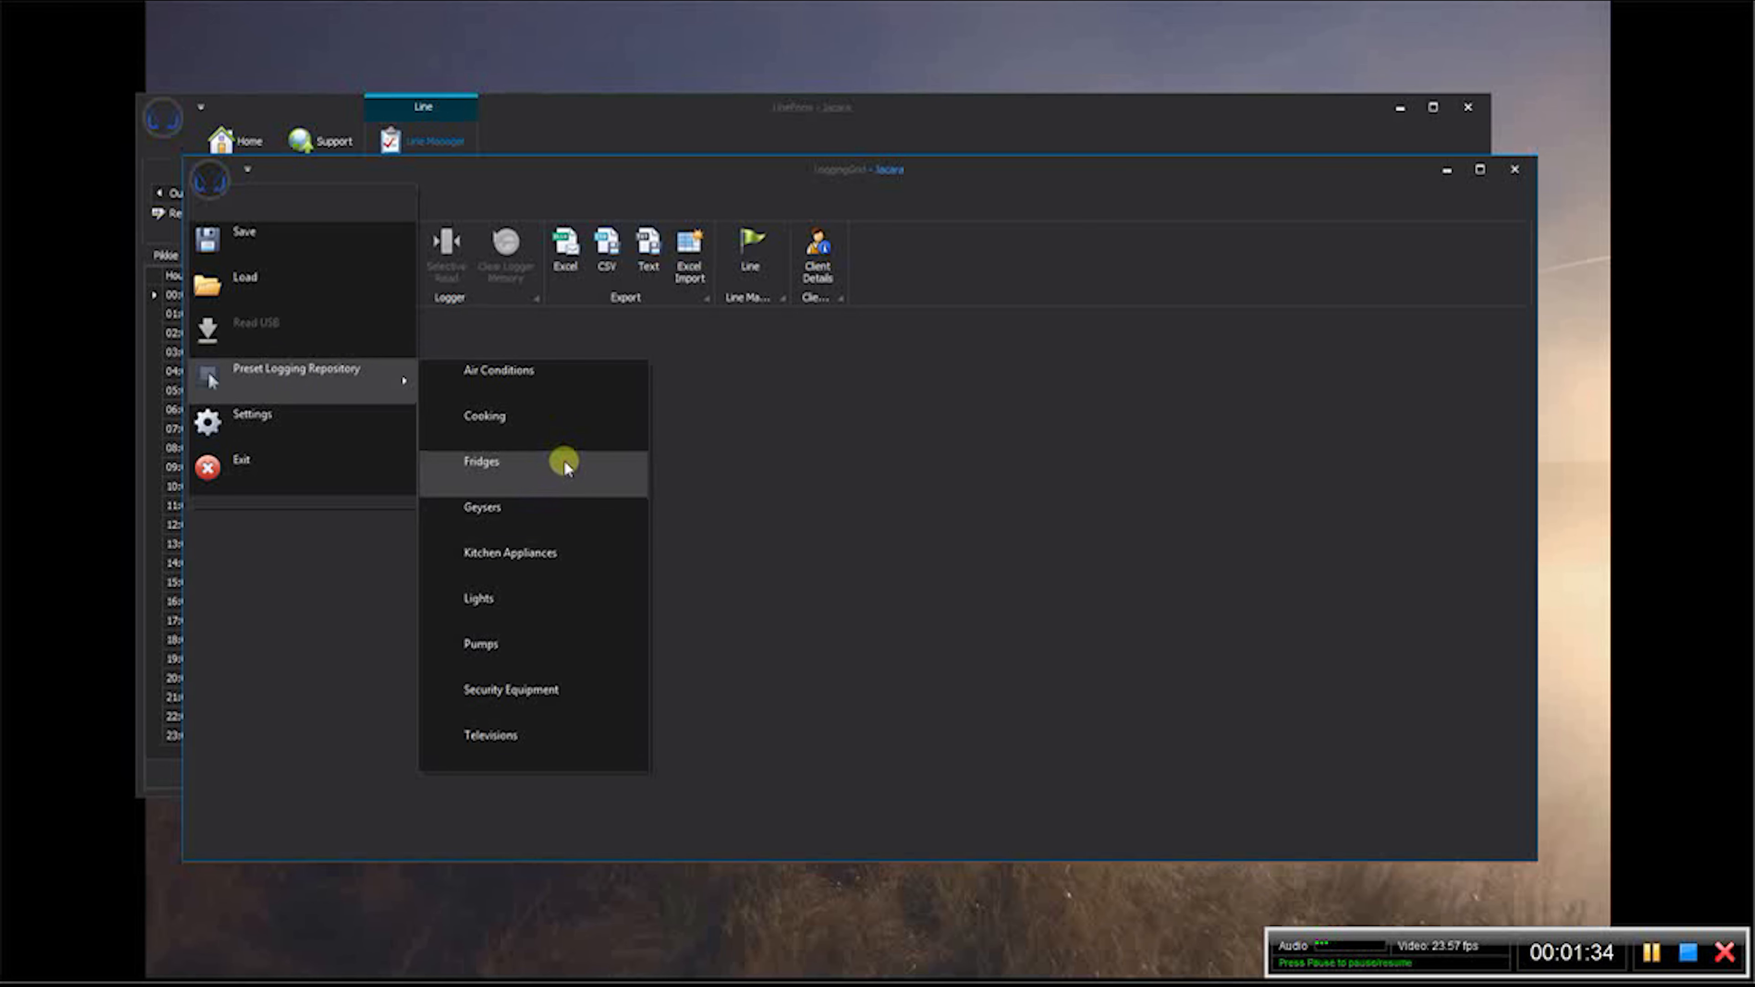
click(564, 460)
- Load the Geysers and Lights presets from the logging repository into the same logging window
click(209, 180)
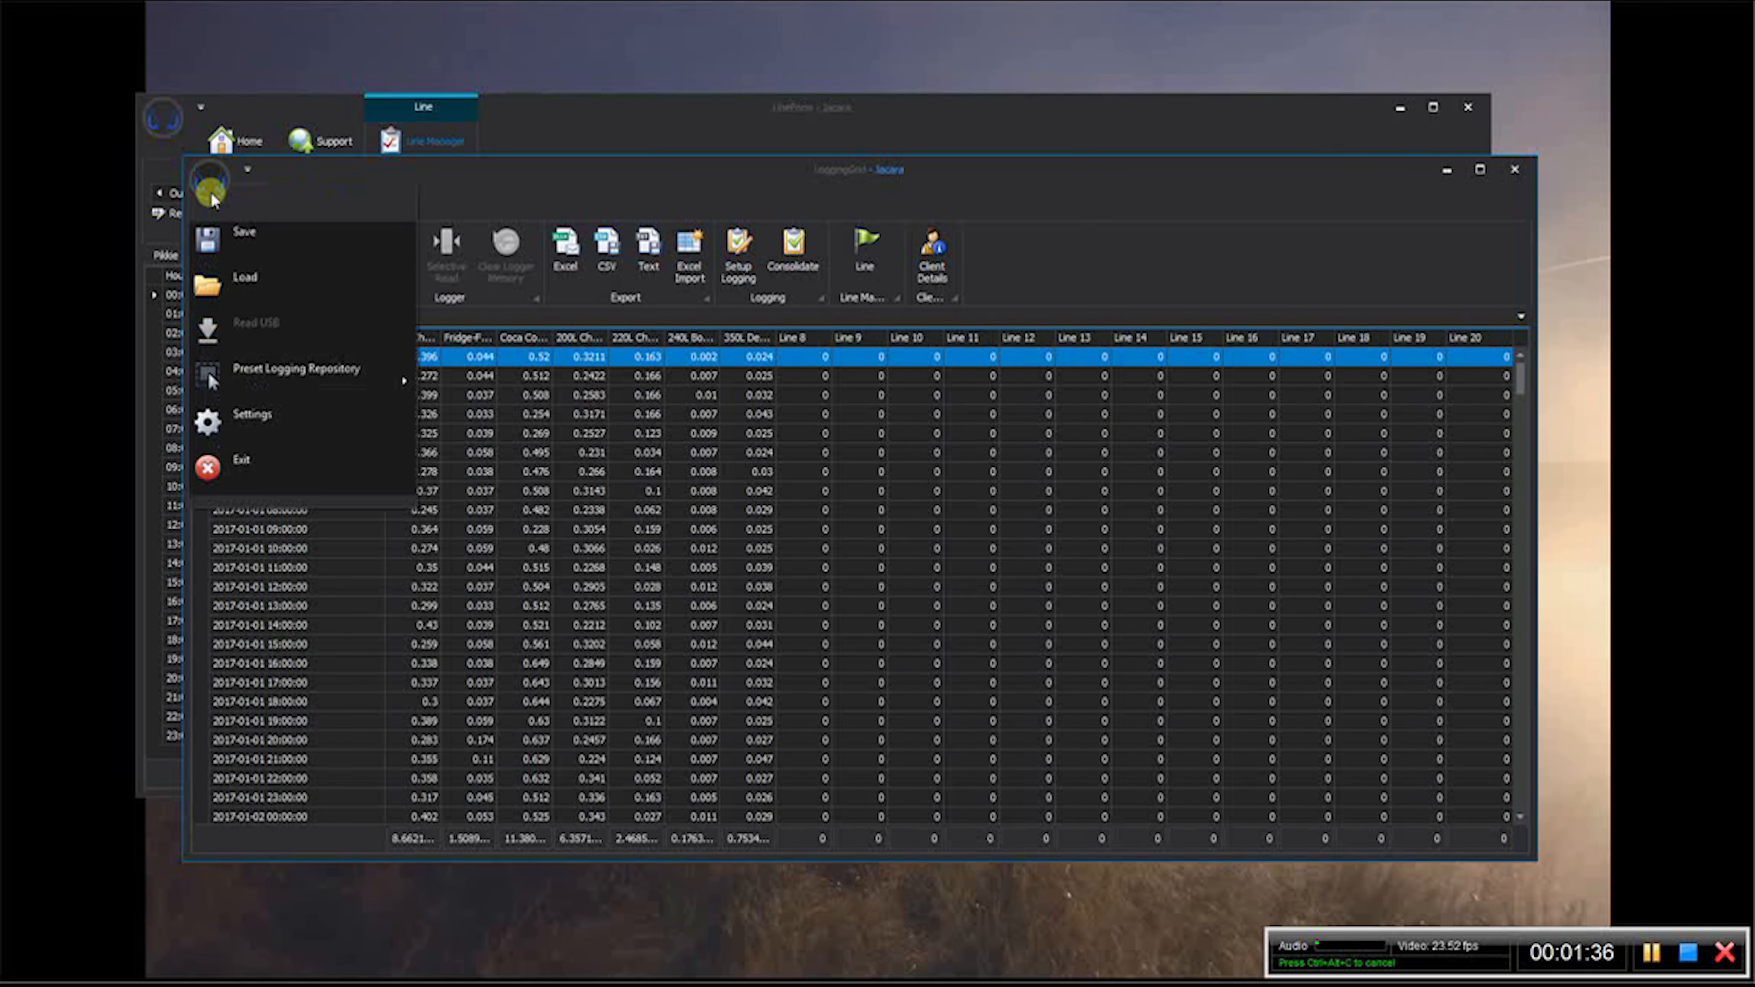
mouse_move(389, 368)
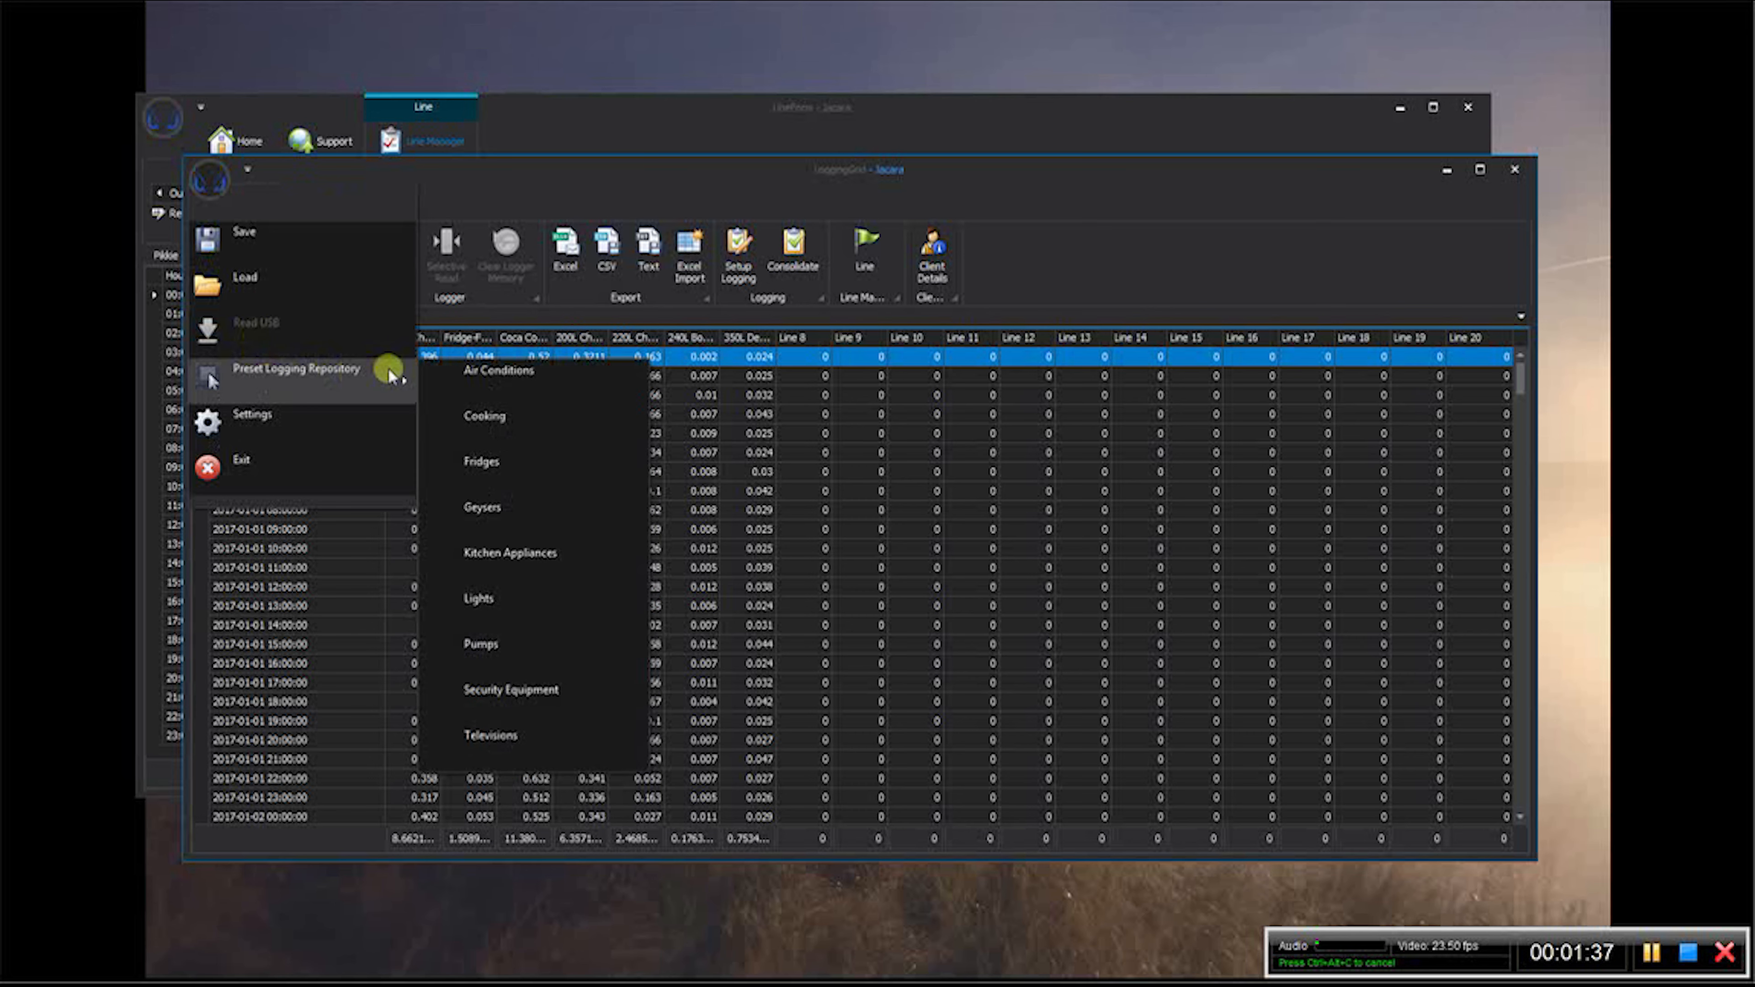
click(512, 515)
click(216, 182)
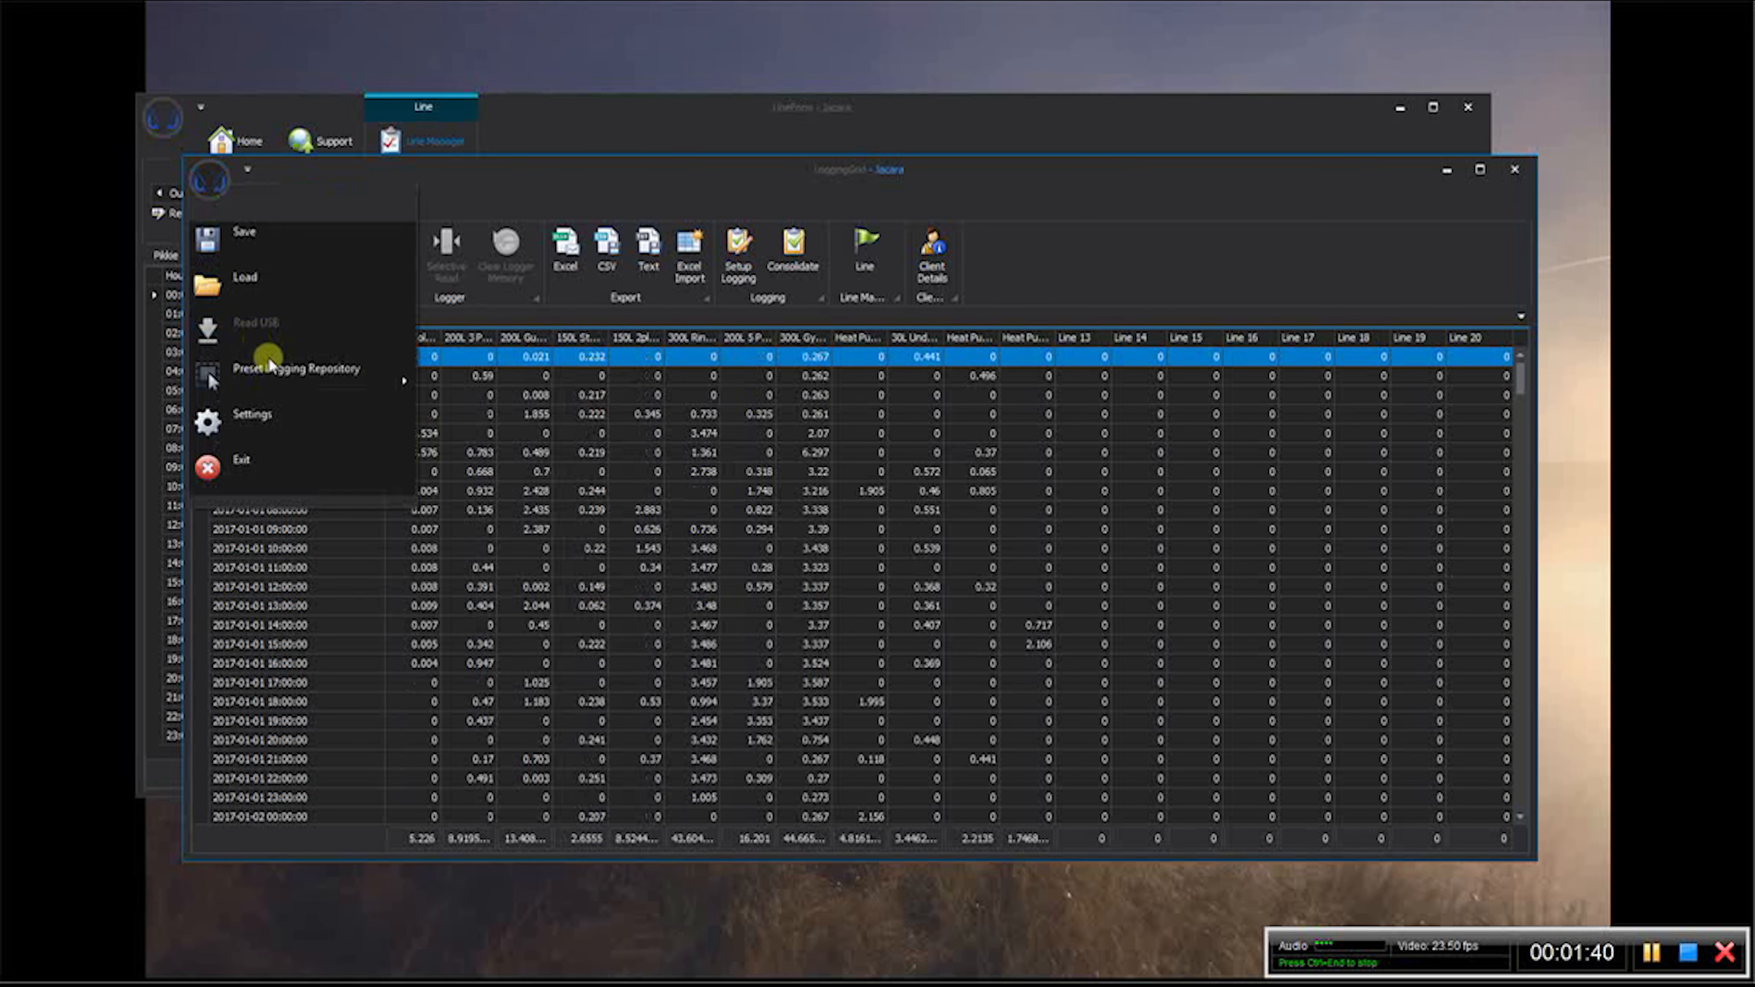
mouse_move(320, 371)
click(539, 612)
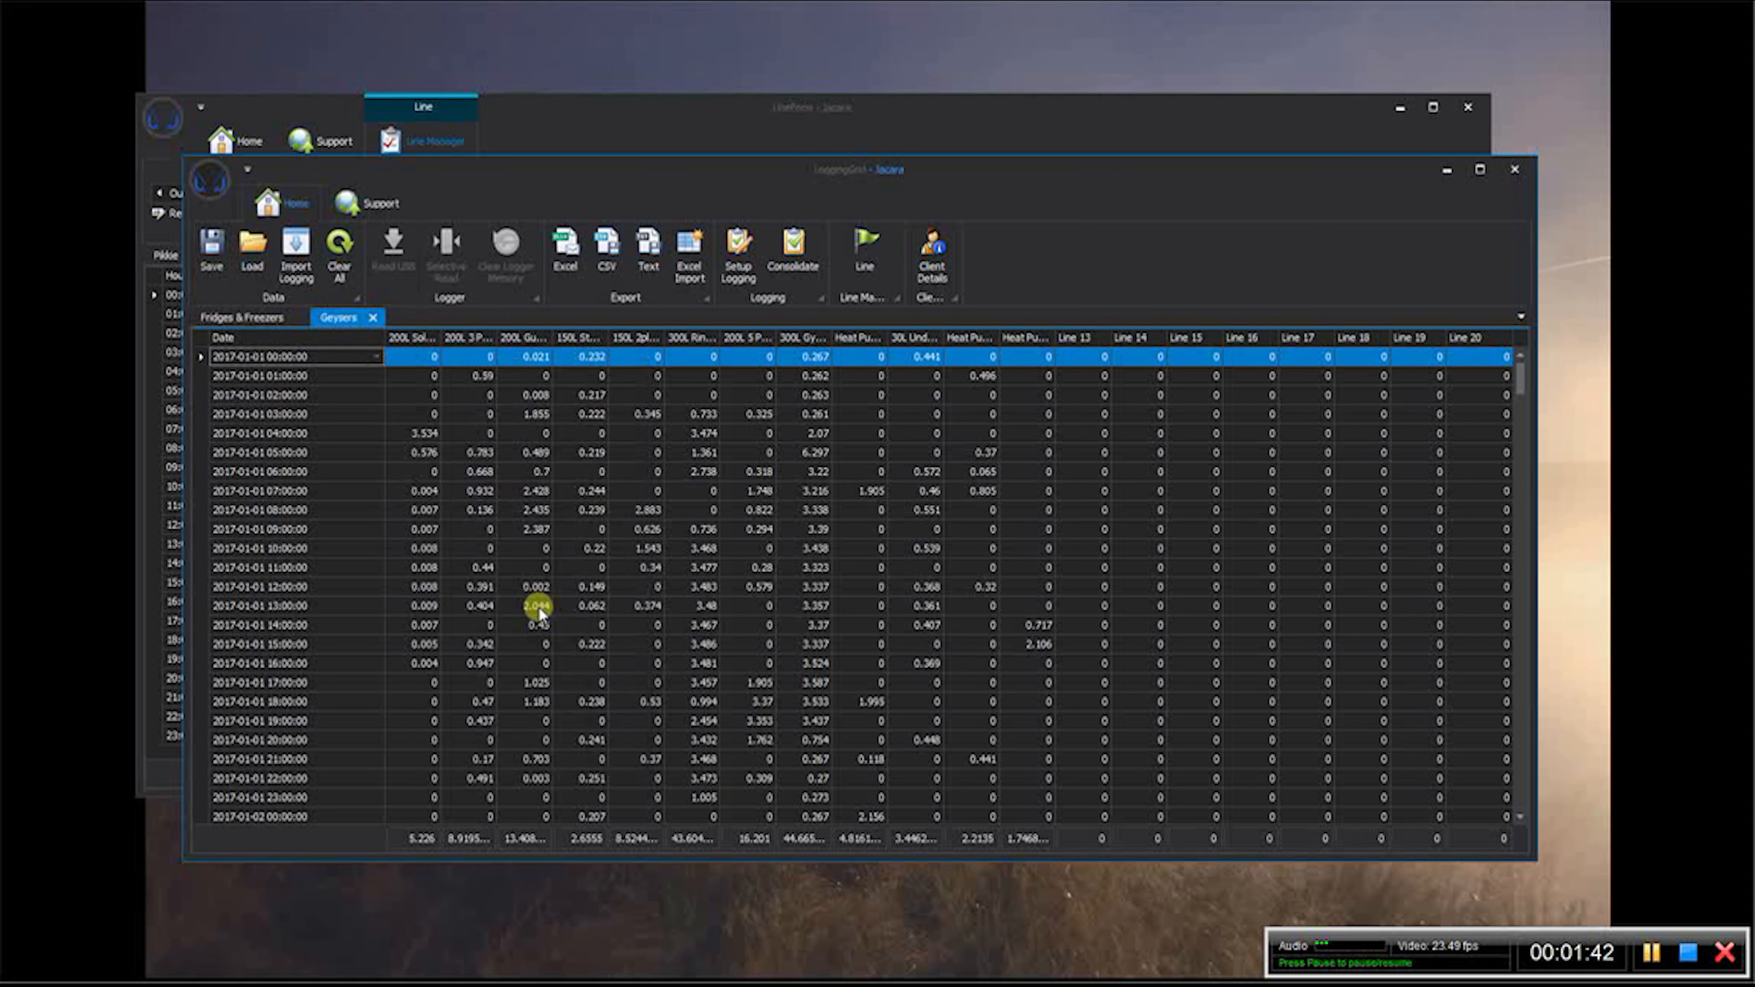
- Return to the client's line form and view the hourly profiles of the AC and AC 3 lines
click(527, 131)
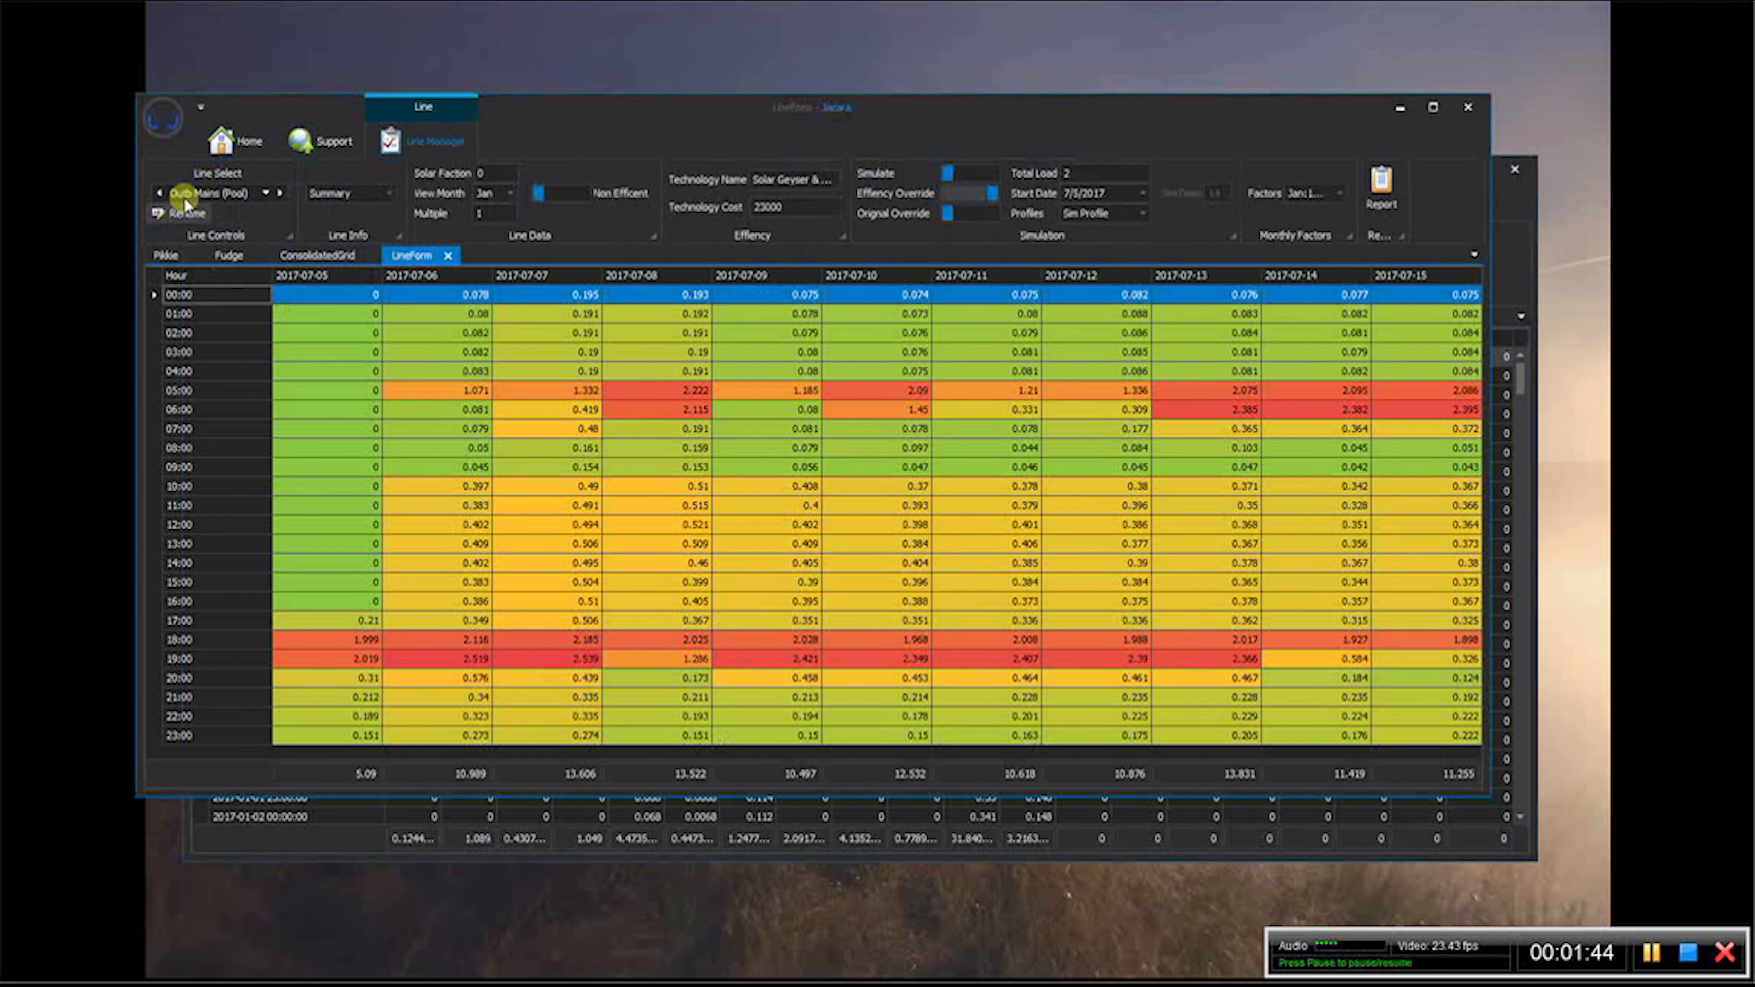
click(269, 194)
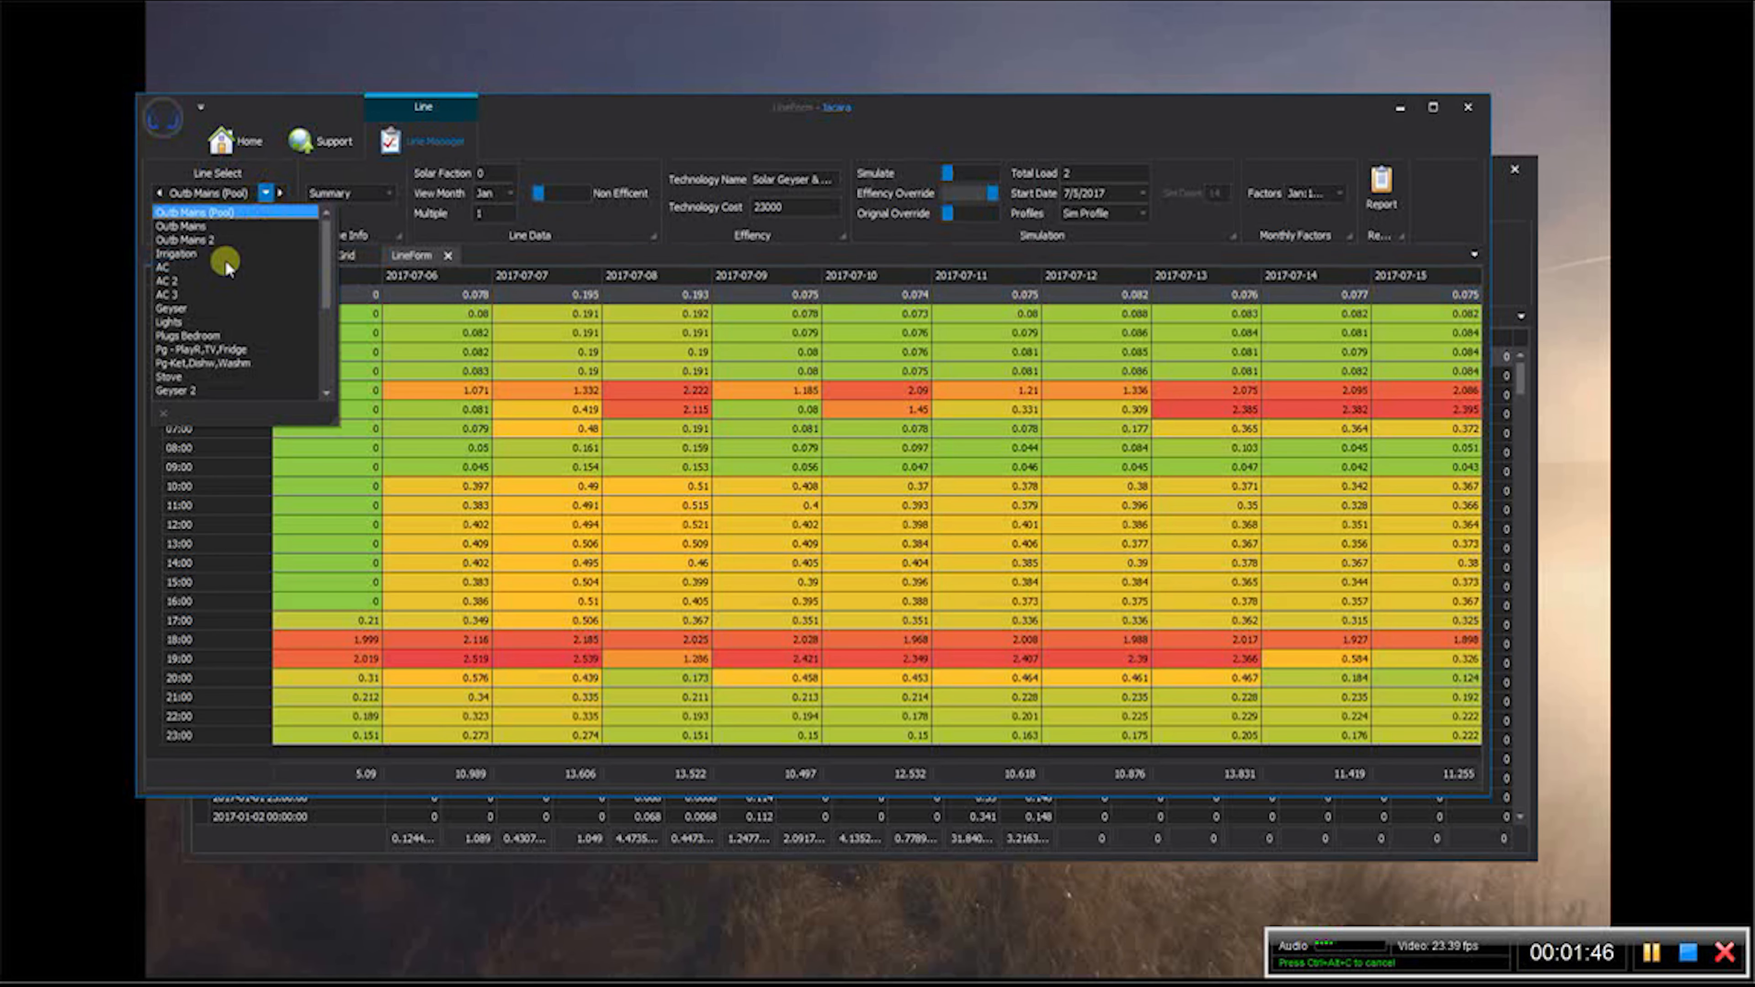
click(173, 267)
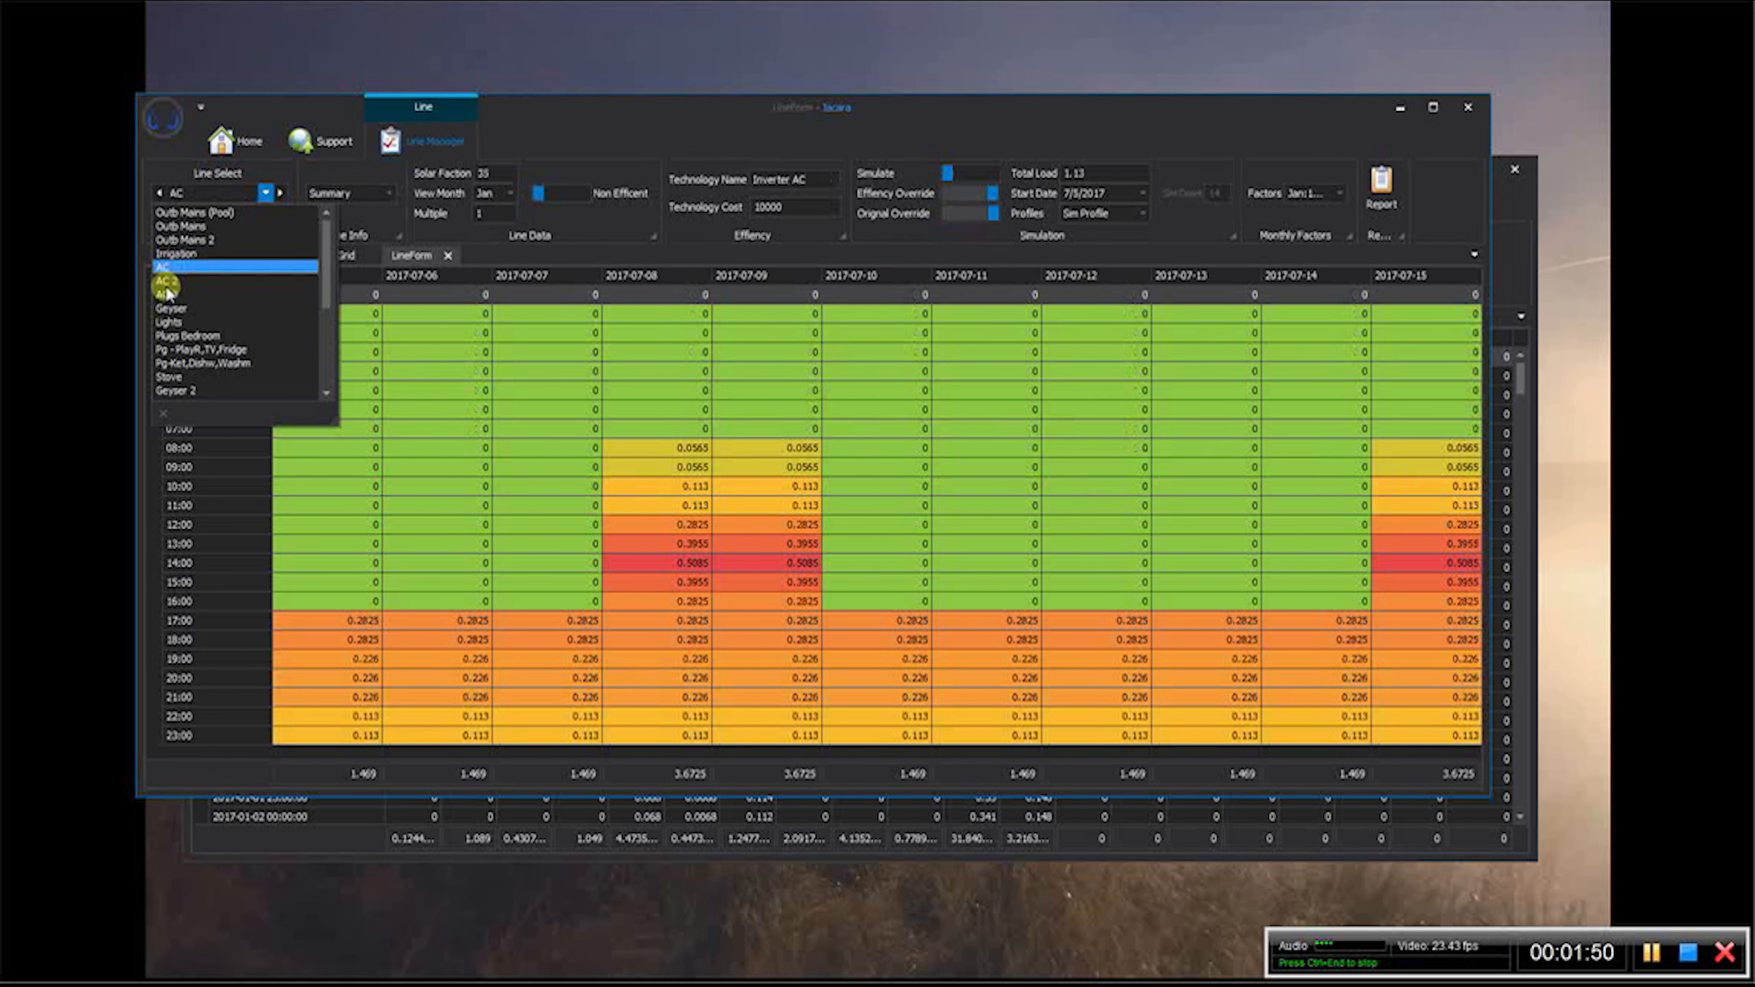
click(166, 283)
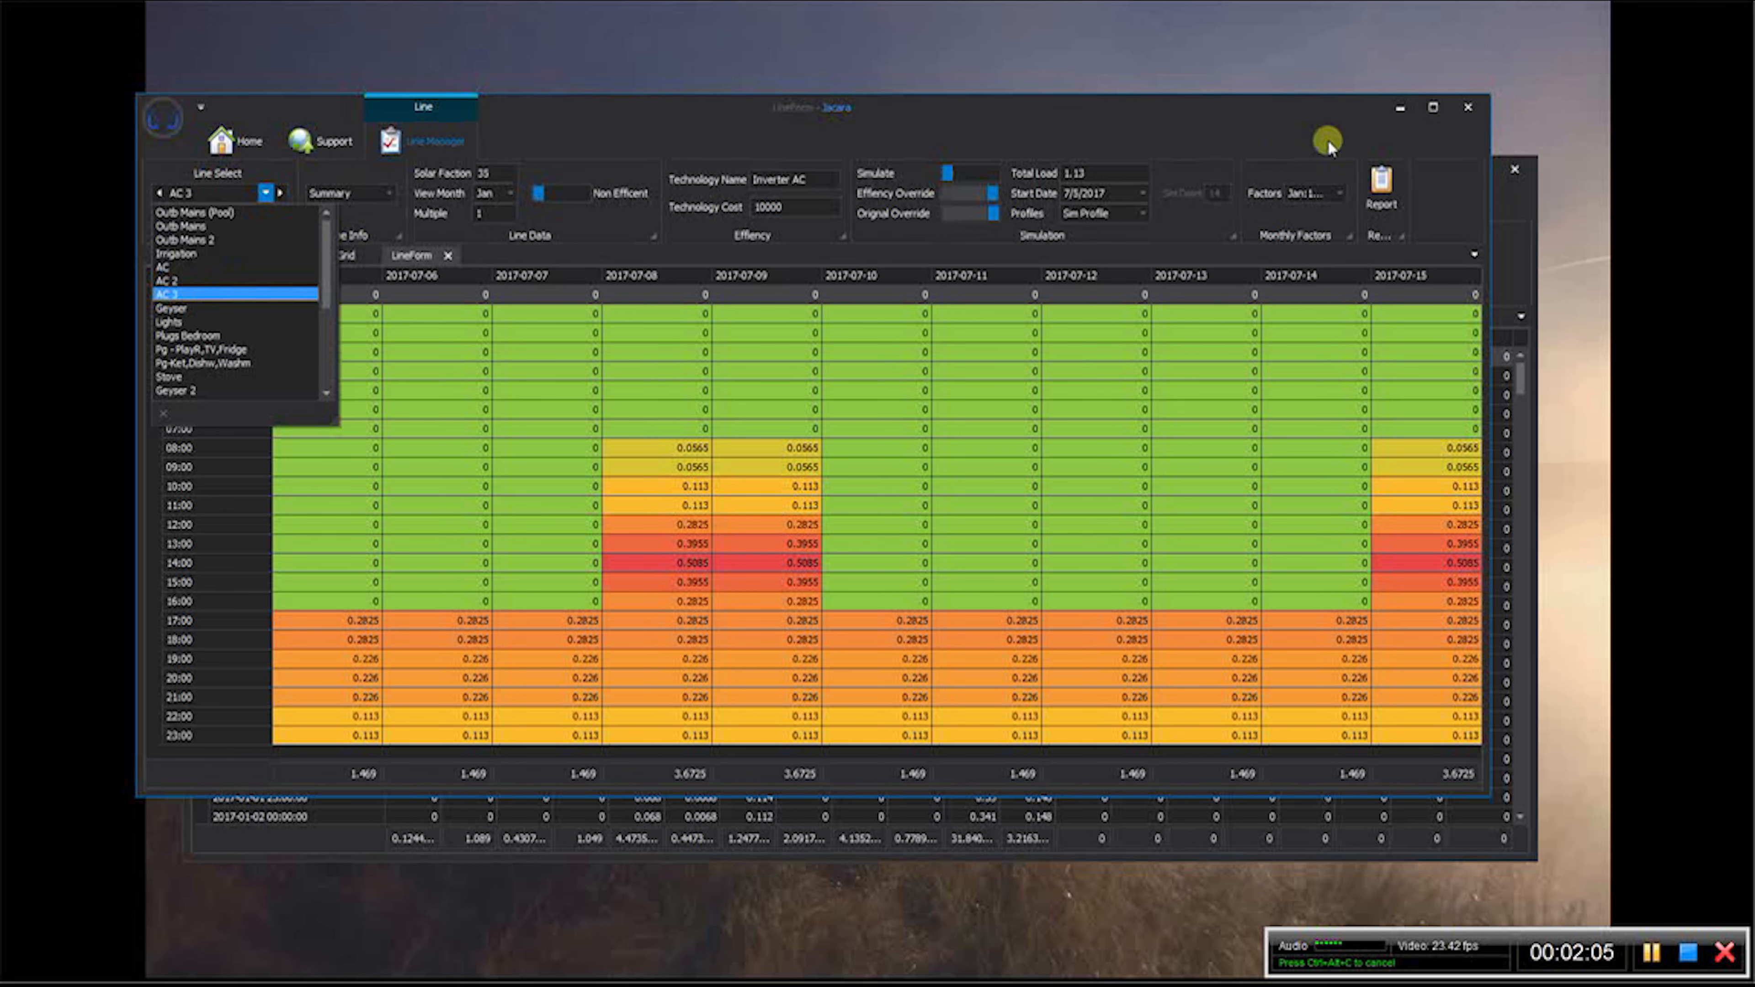
- Add the Air Conditions preset to the logging window that holds the fridge, geyser and light presets
click(1520, 203)
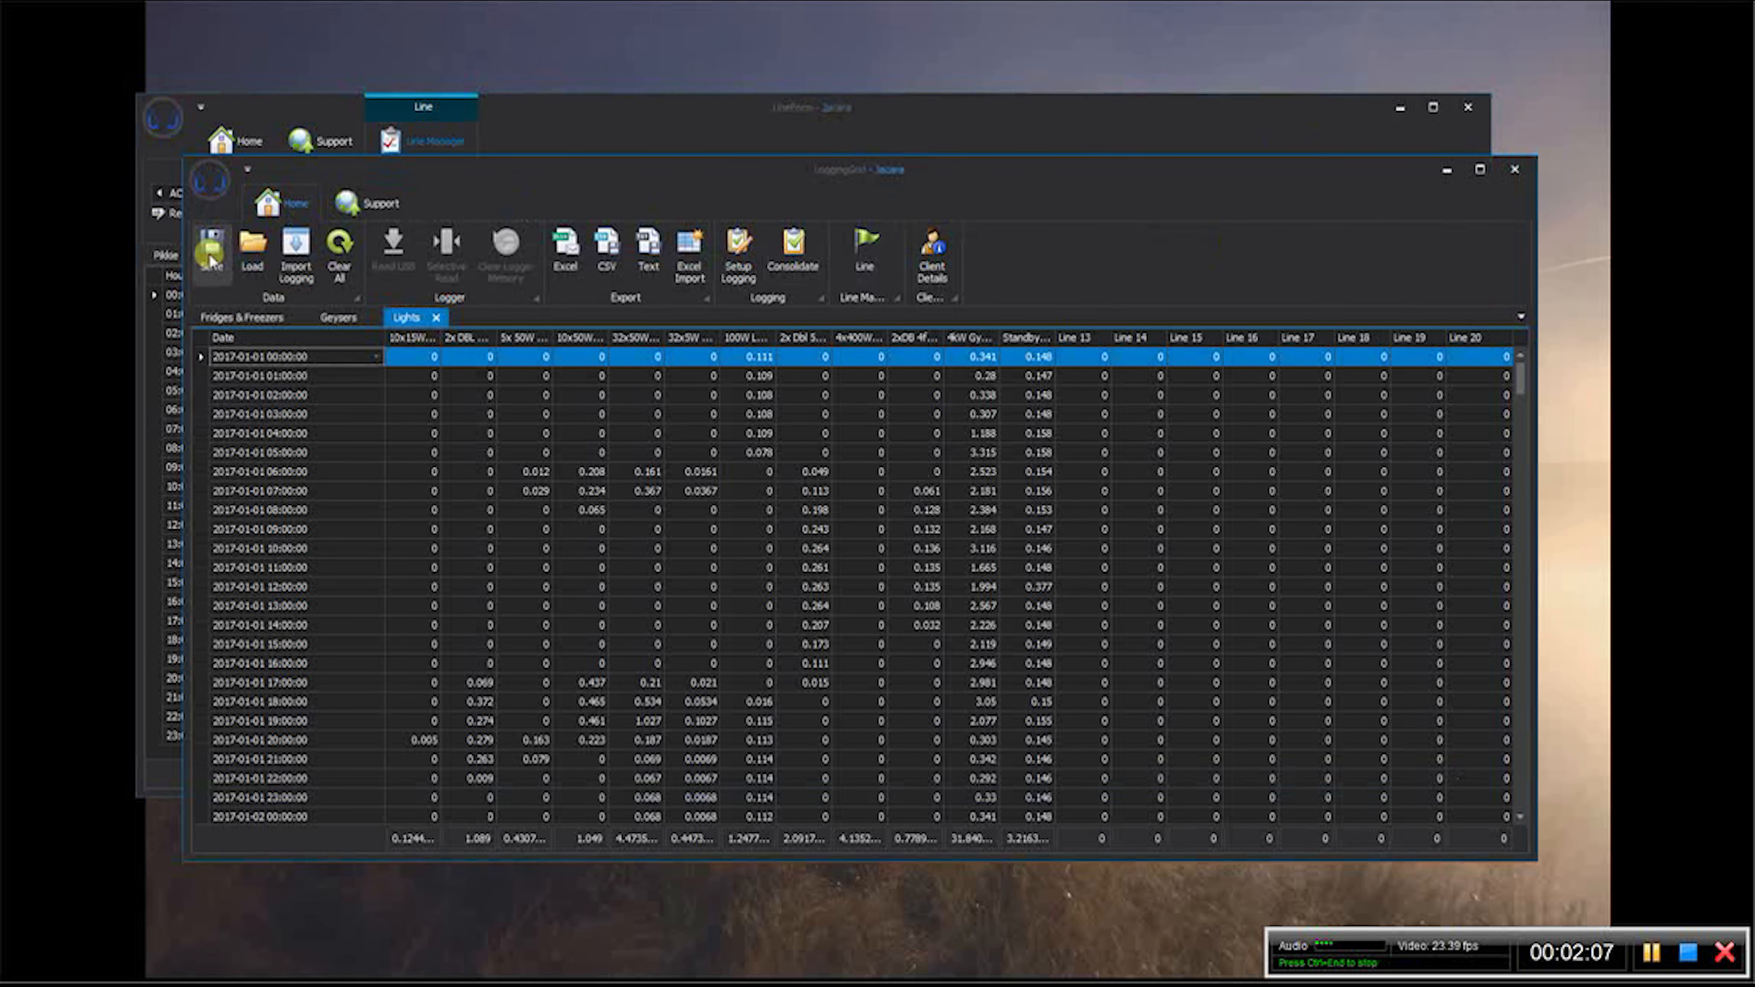
click(210, 181)
mouse_move(216, 374)
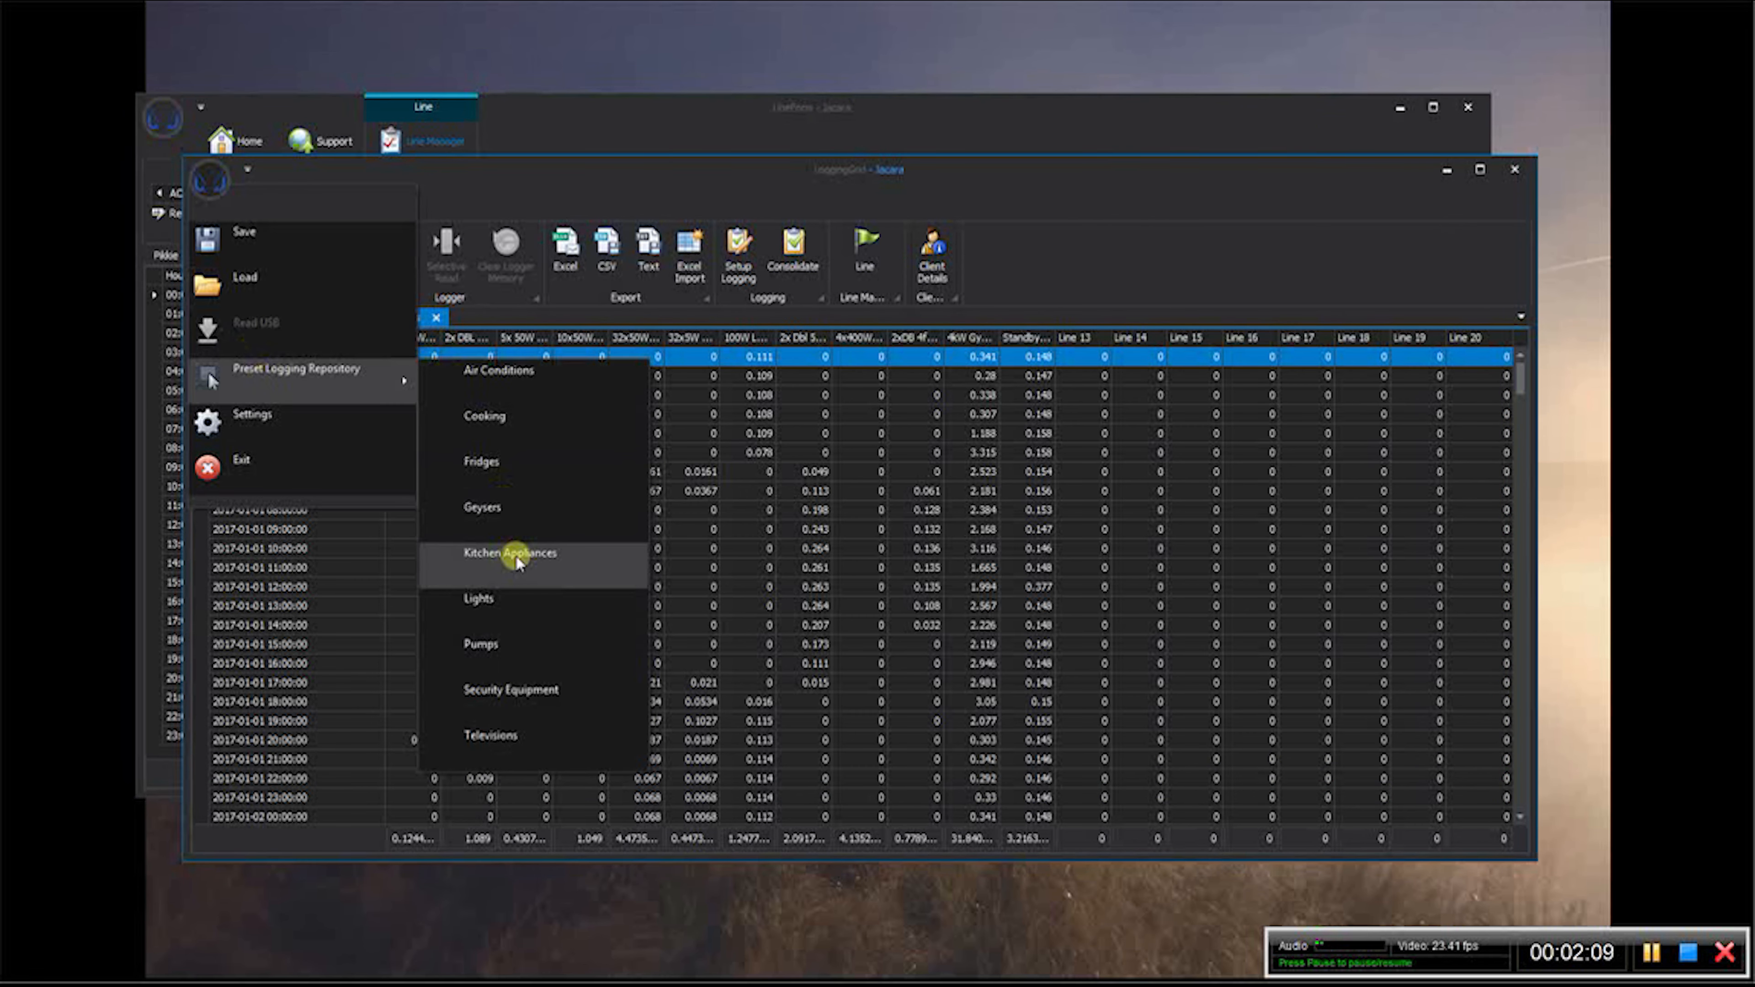
click(522, 391)
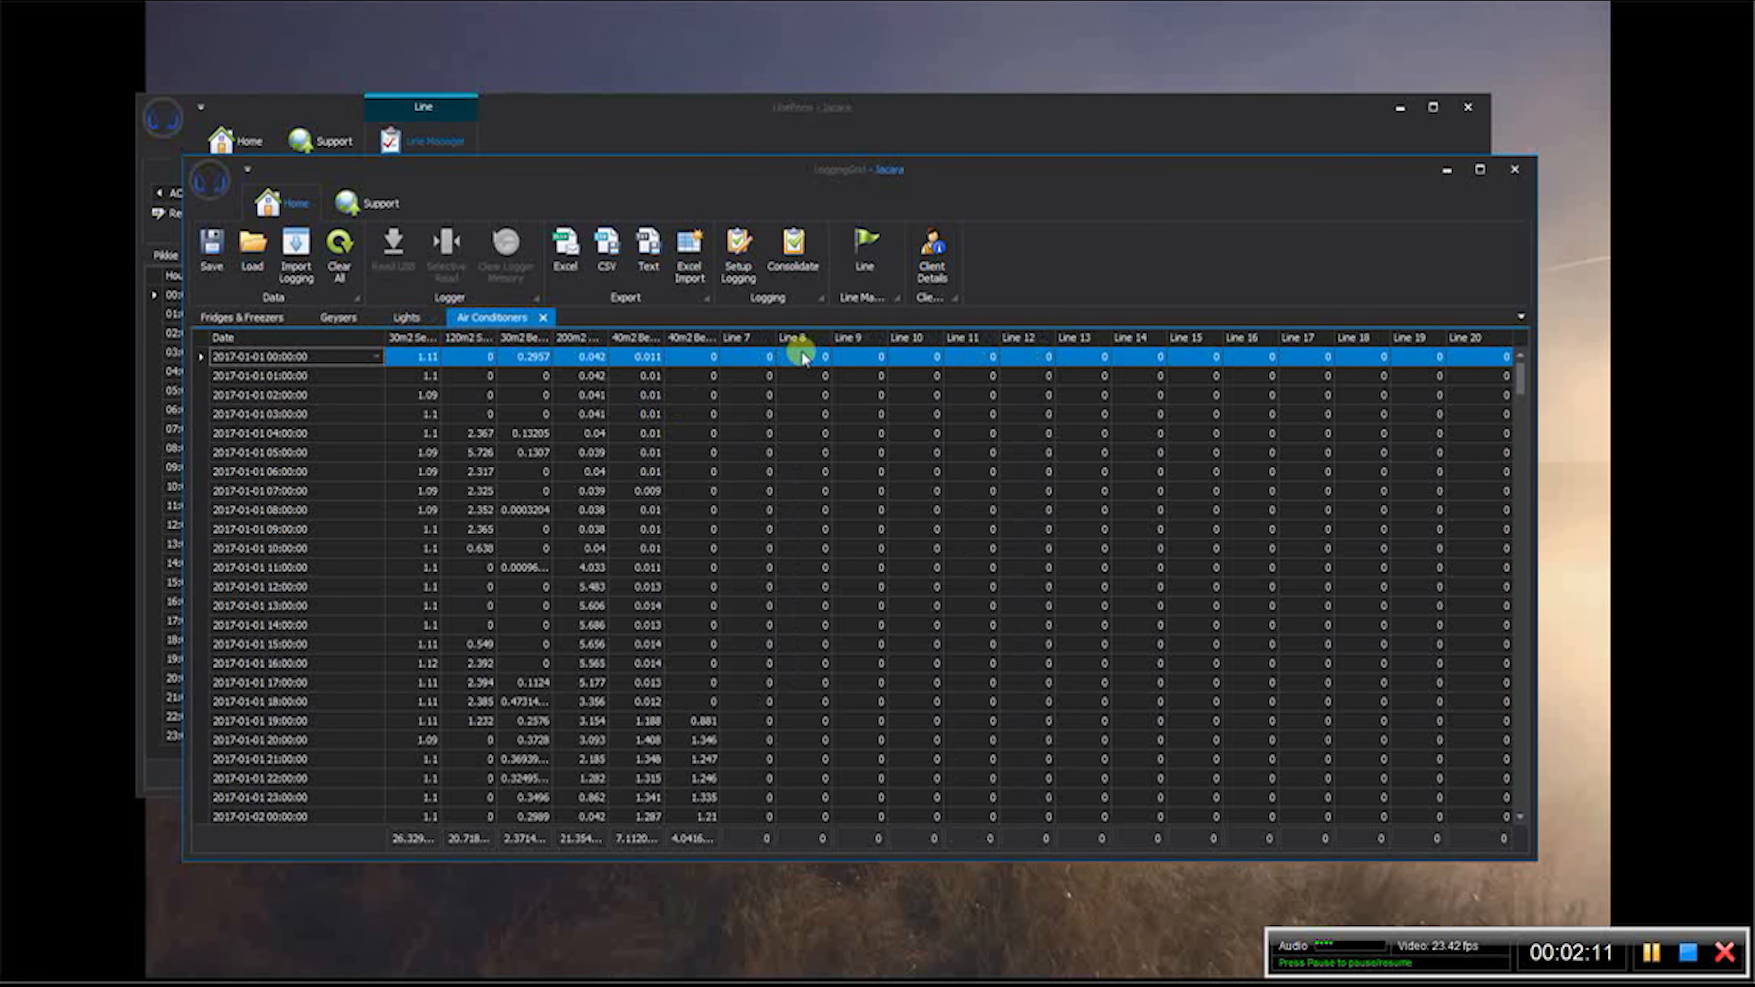
- Load the Air Conditions and Fridges repository presets into the window holding the client's line form
click(1226, 131)
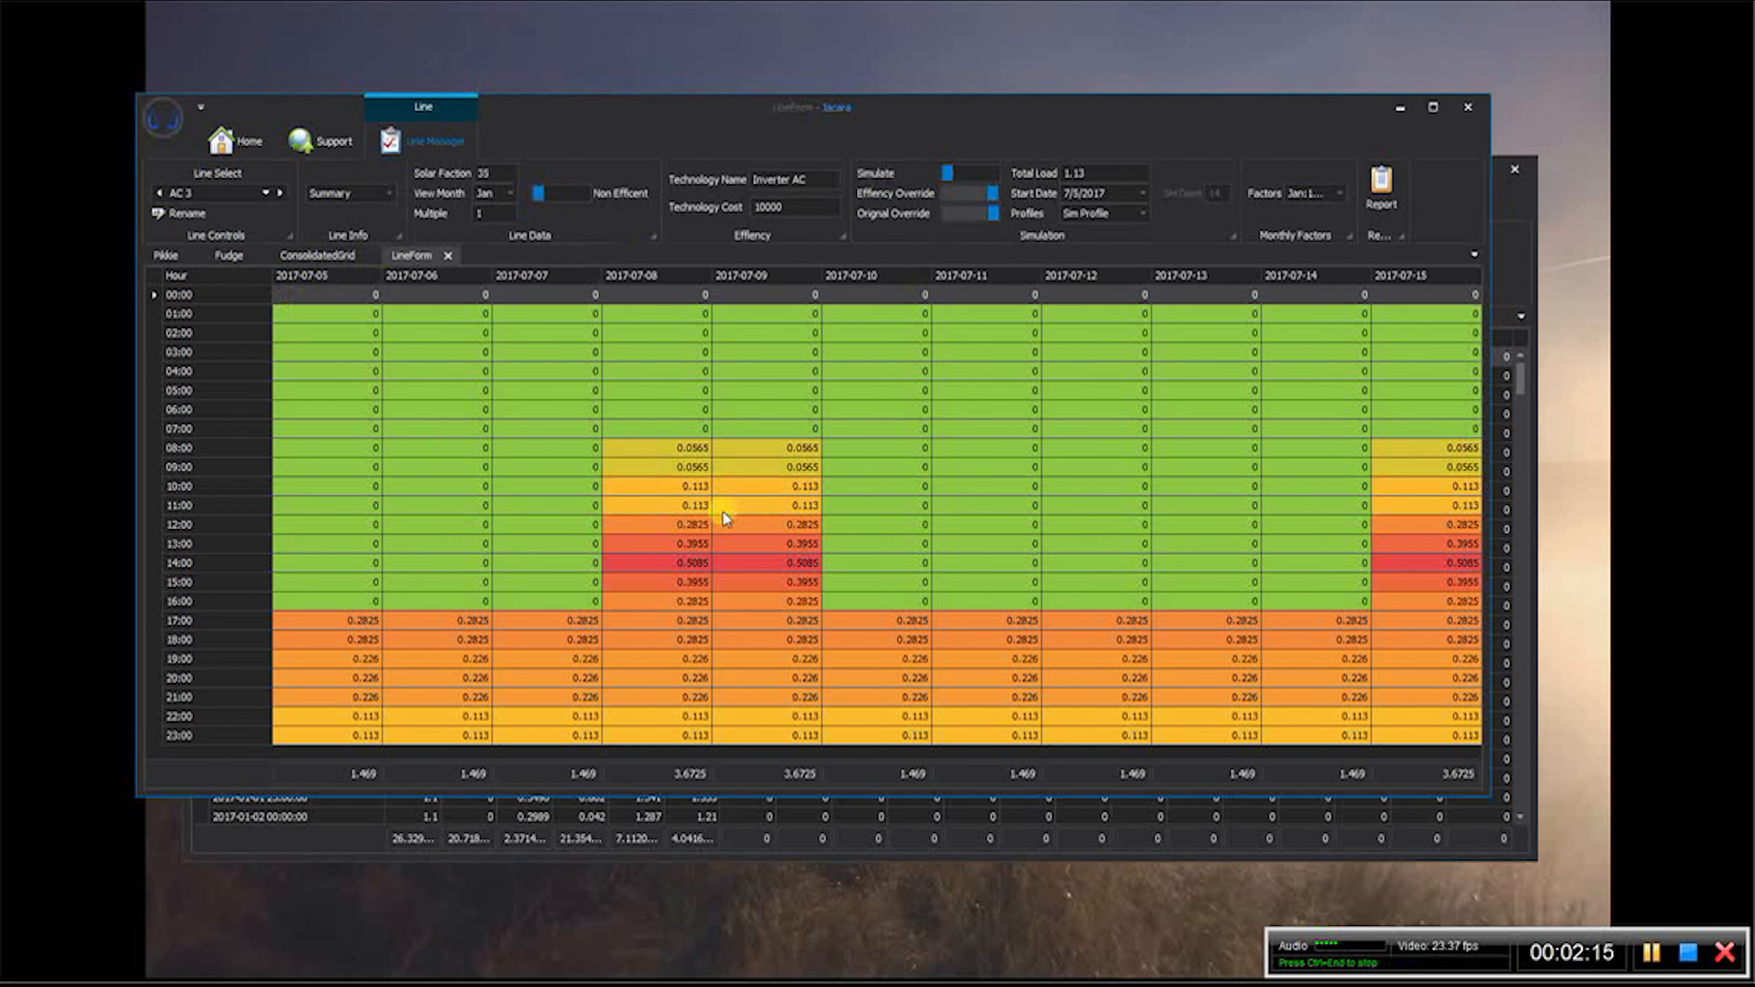
click(172, 116)
mouse_move(243, 315)
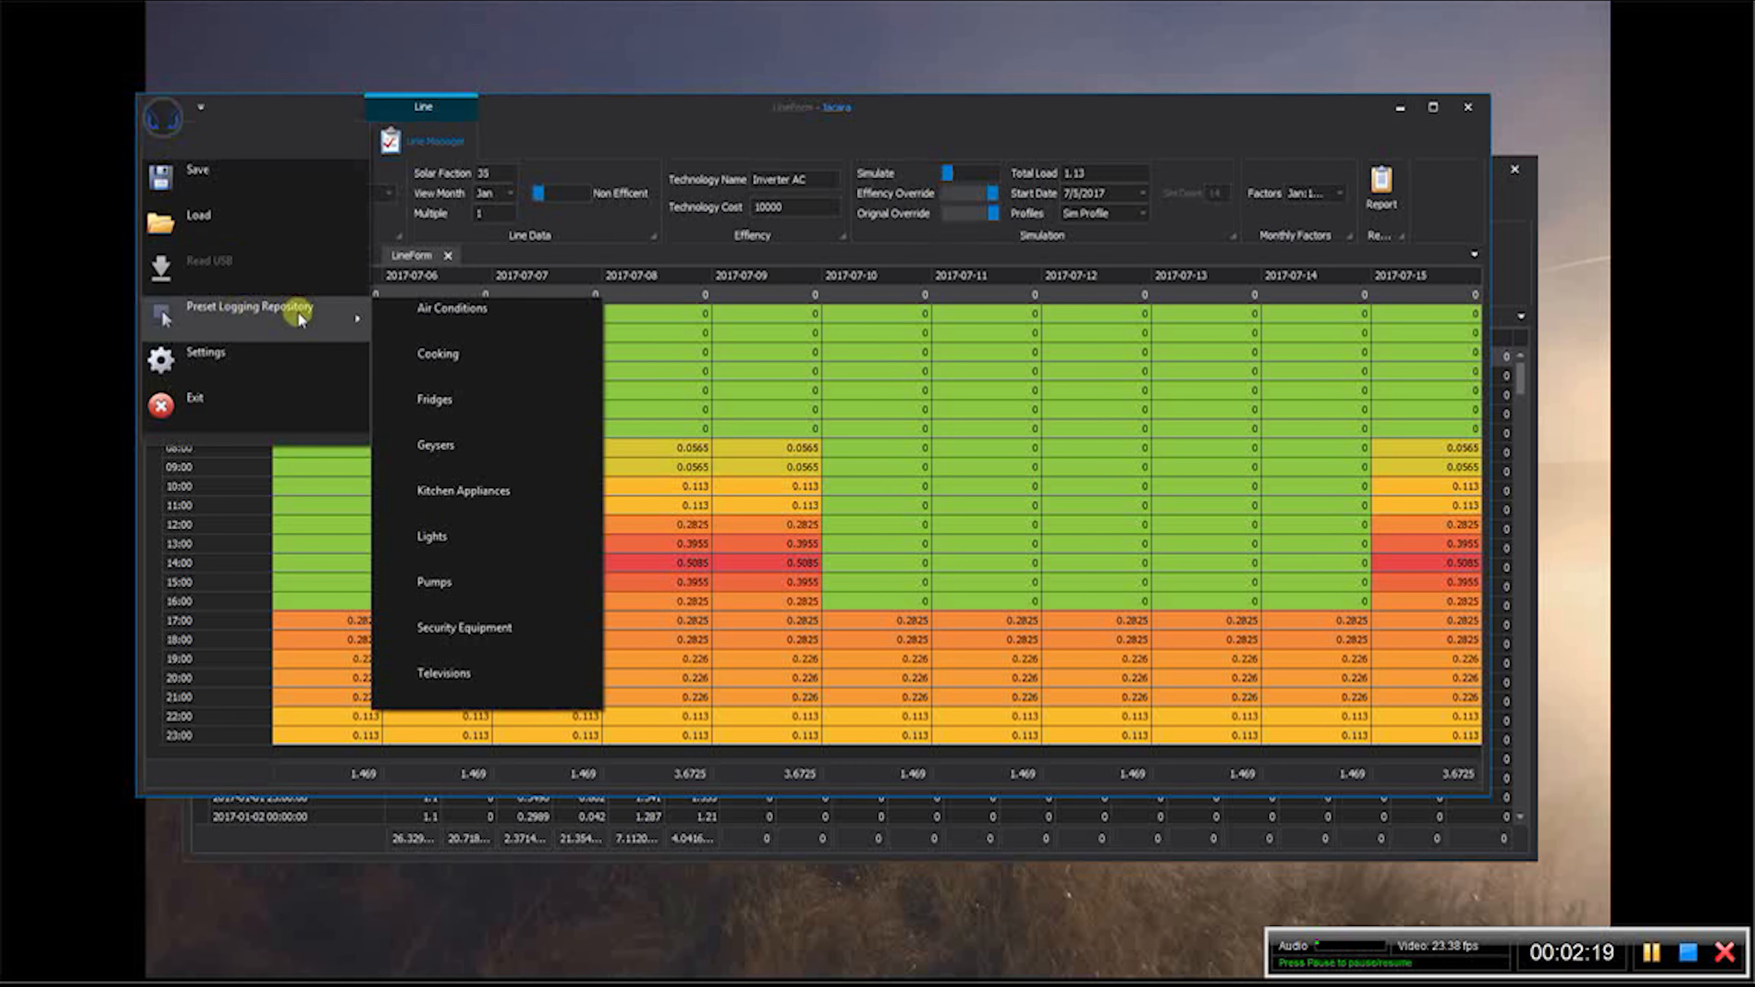
click(453, 321)
click(164, 116)
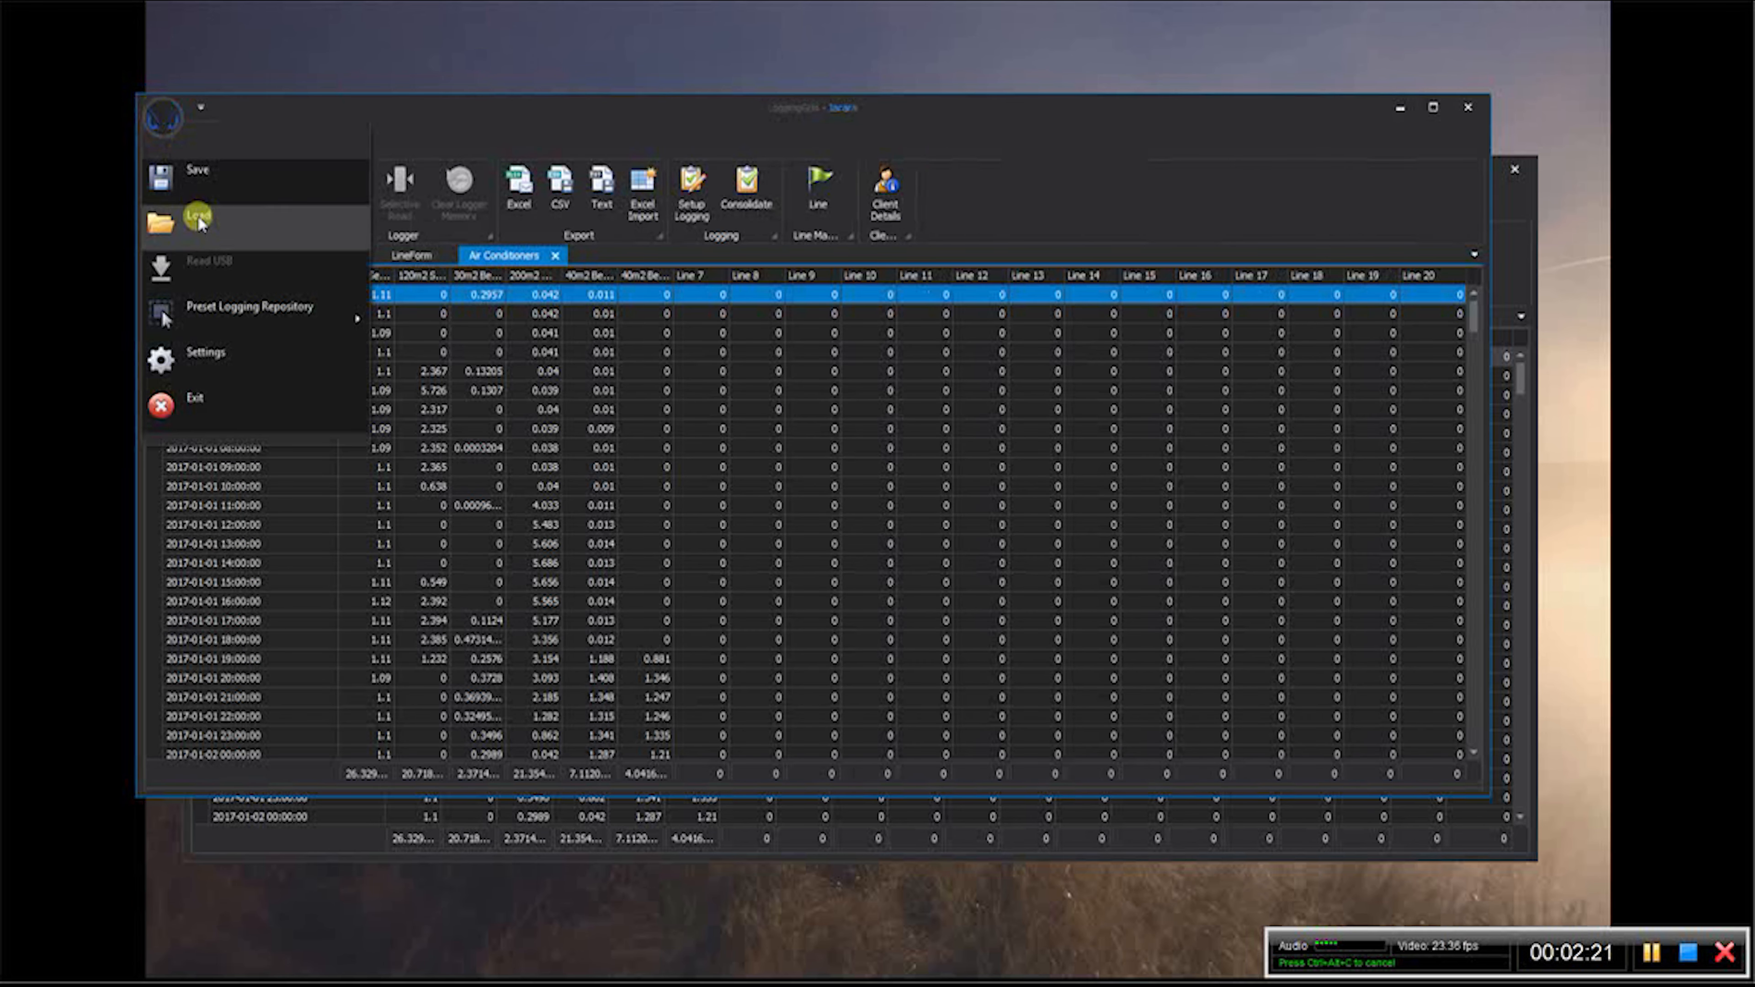
mouse_move(239, 311)
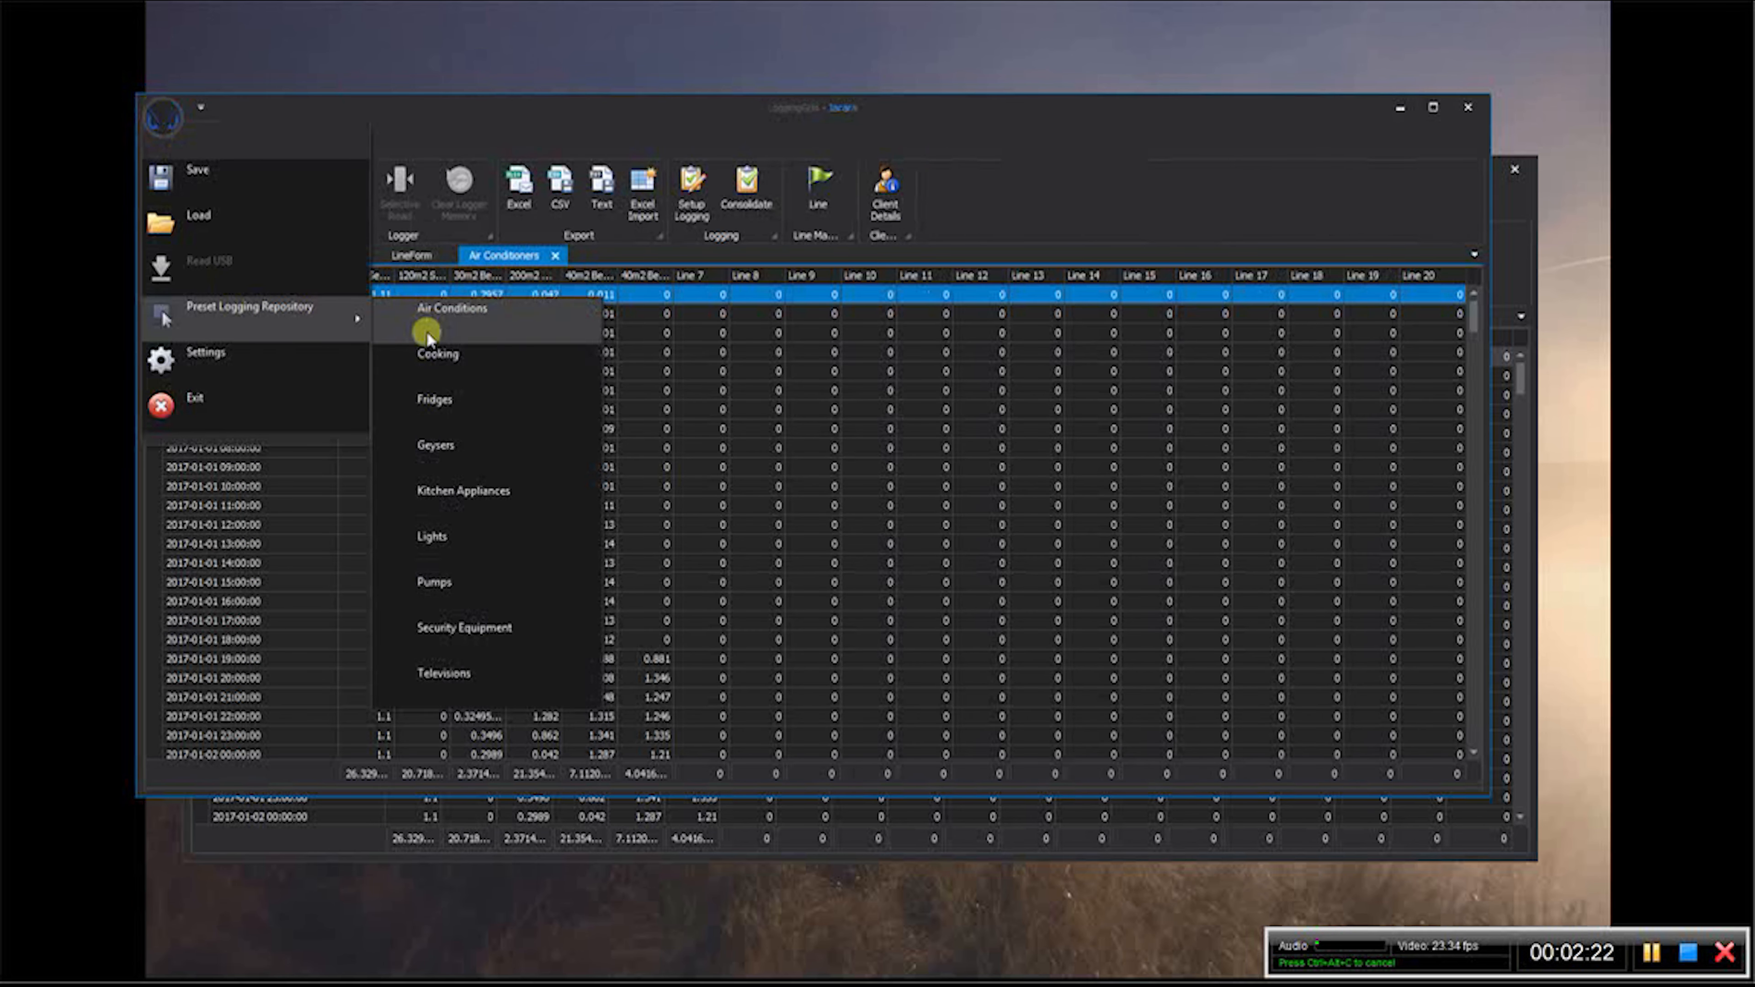
click(474, 401)
- Load the Lights and Geysers repository presets into the window with the client's logging data
click(164, 116)
mouse_move(223, 308)
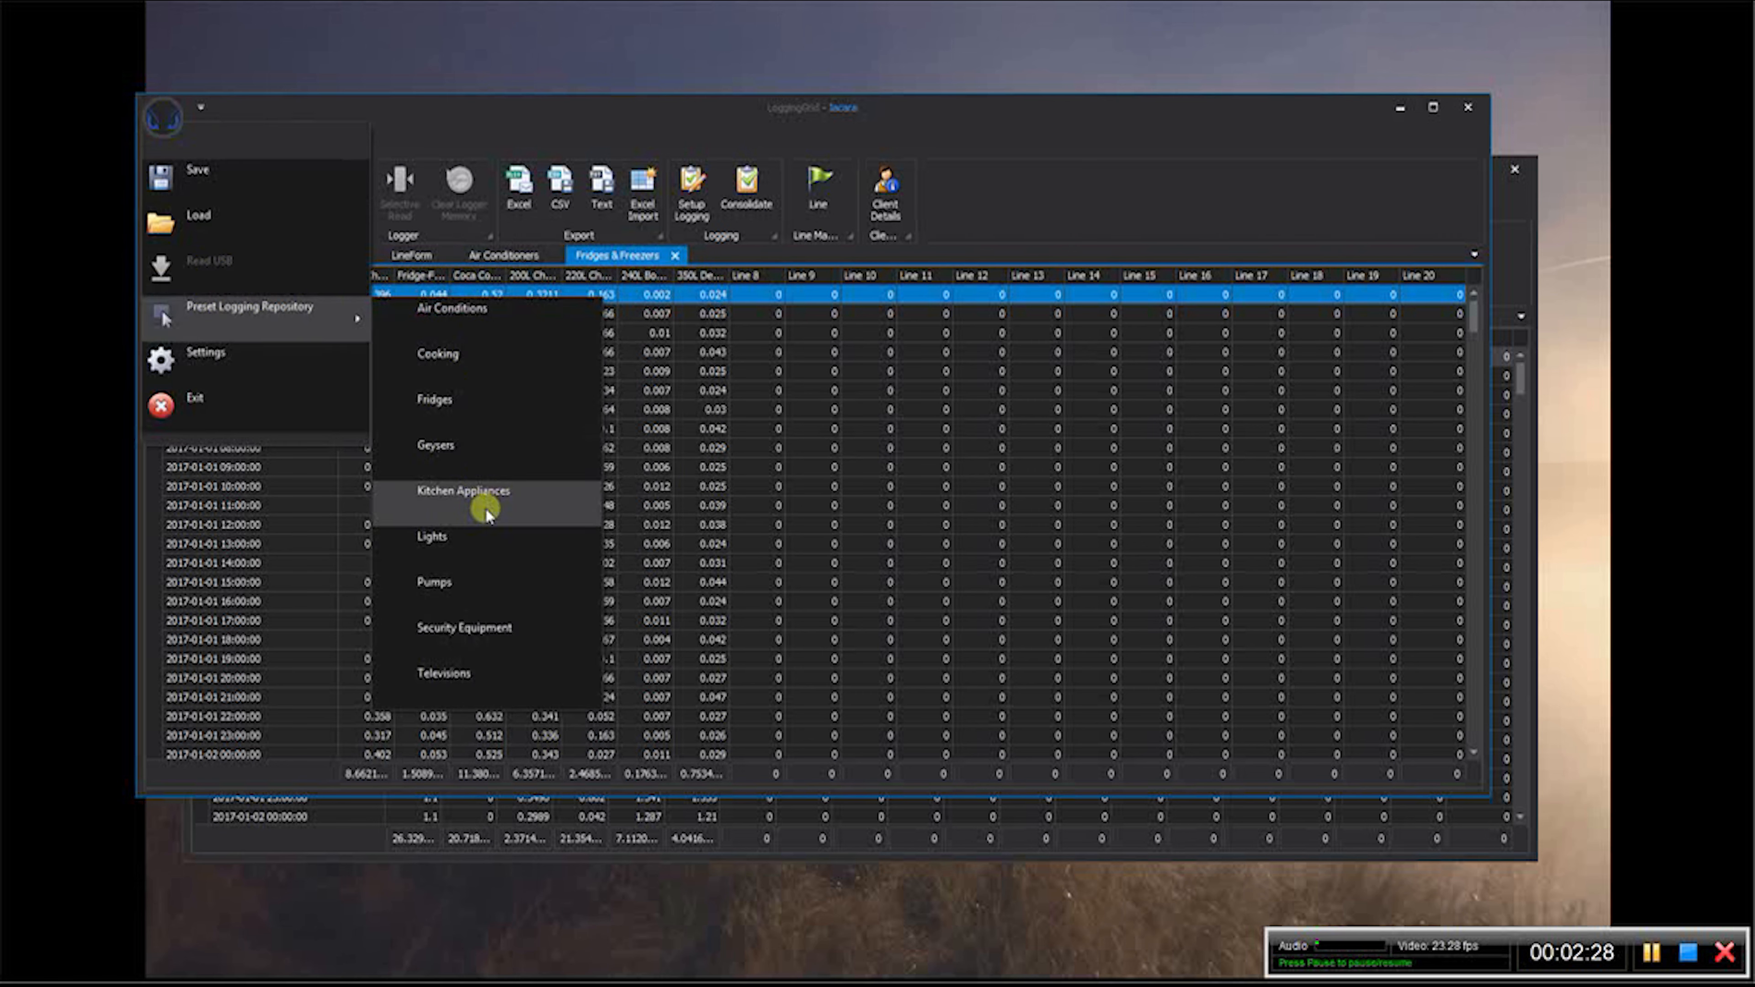
click(483, 545)
click(164, 116)
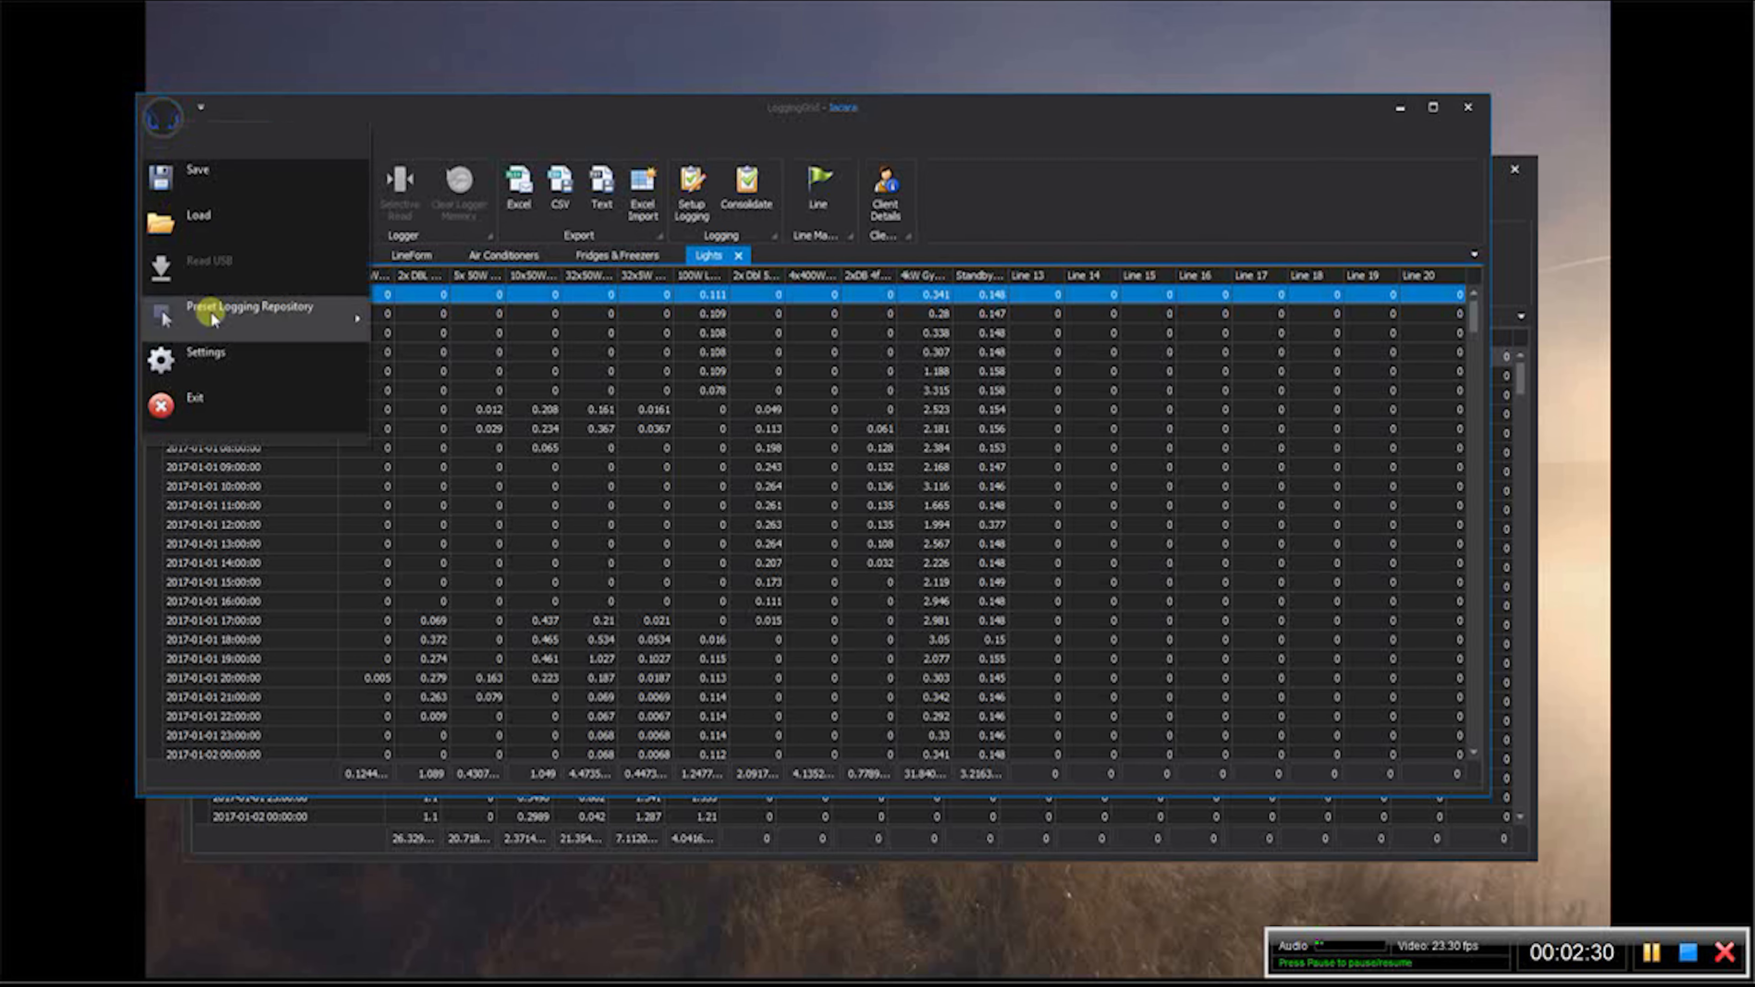
mouse_move(313, 325)
click(473, 448)
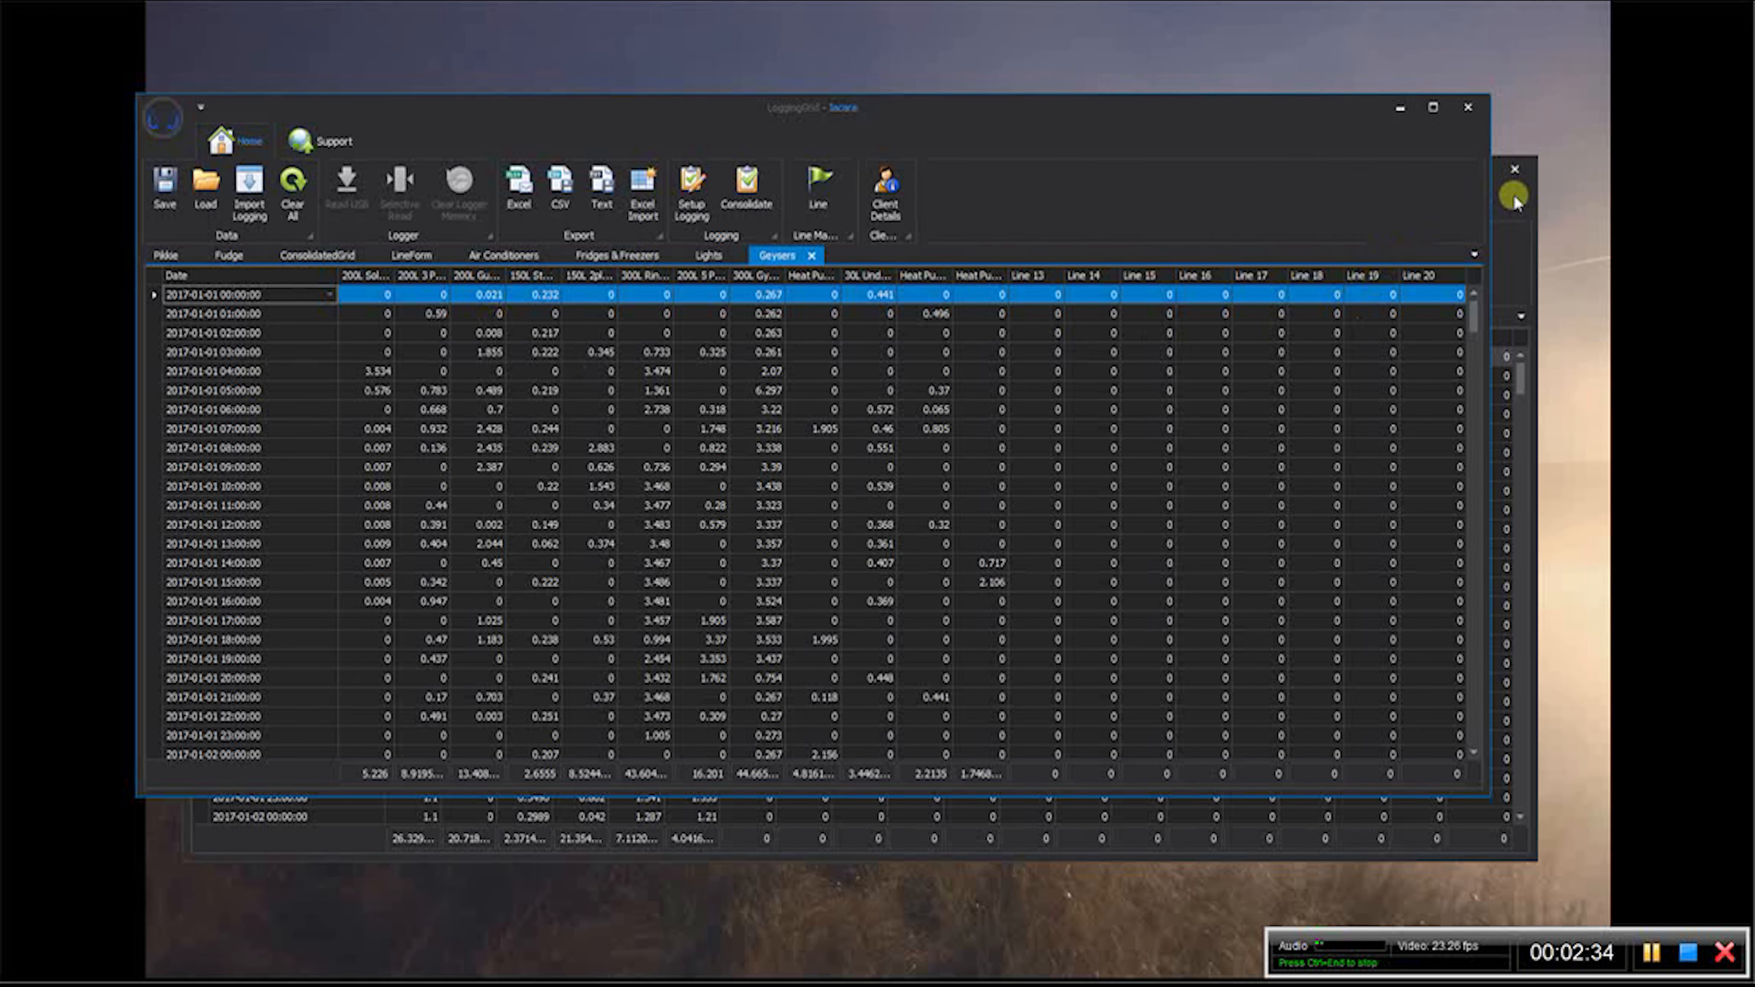
- Bring the presets-only window forward and display its Fridges & Freezers logging data
click(1501, 202)
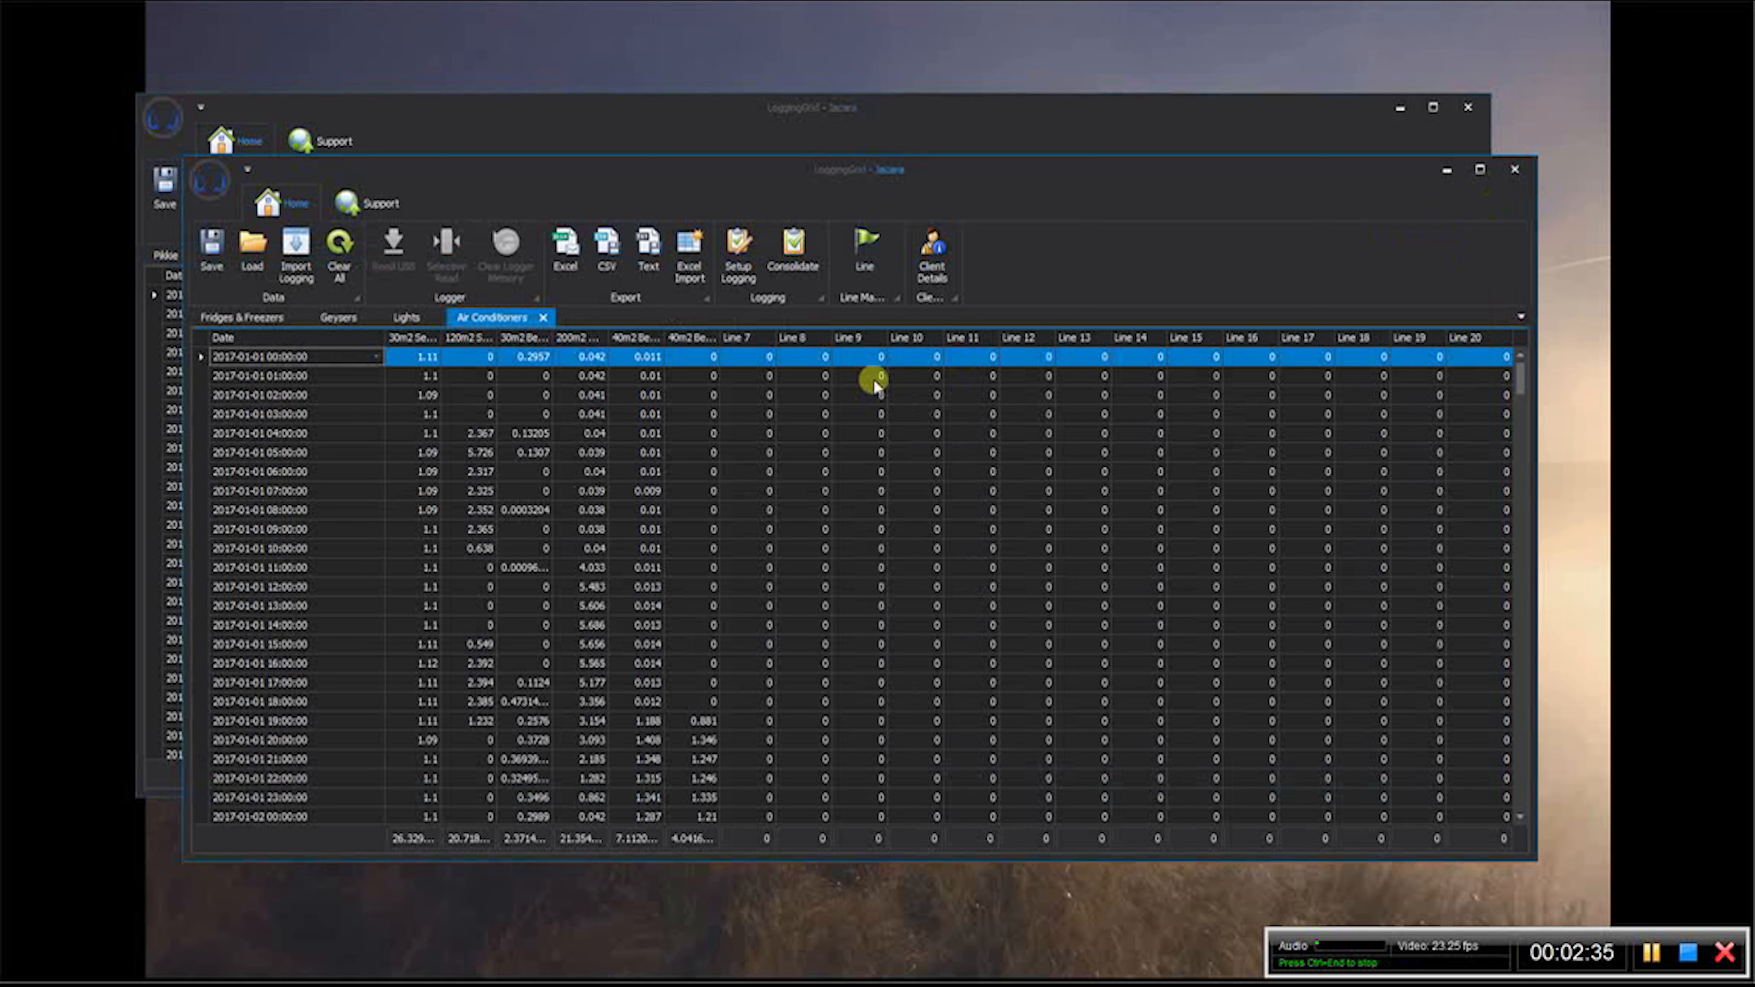
click(1115, 135)
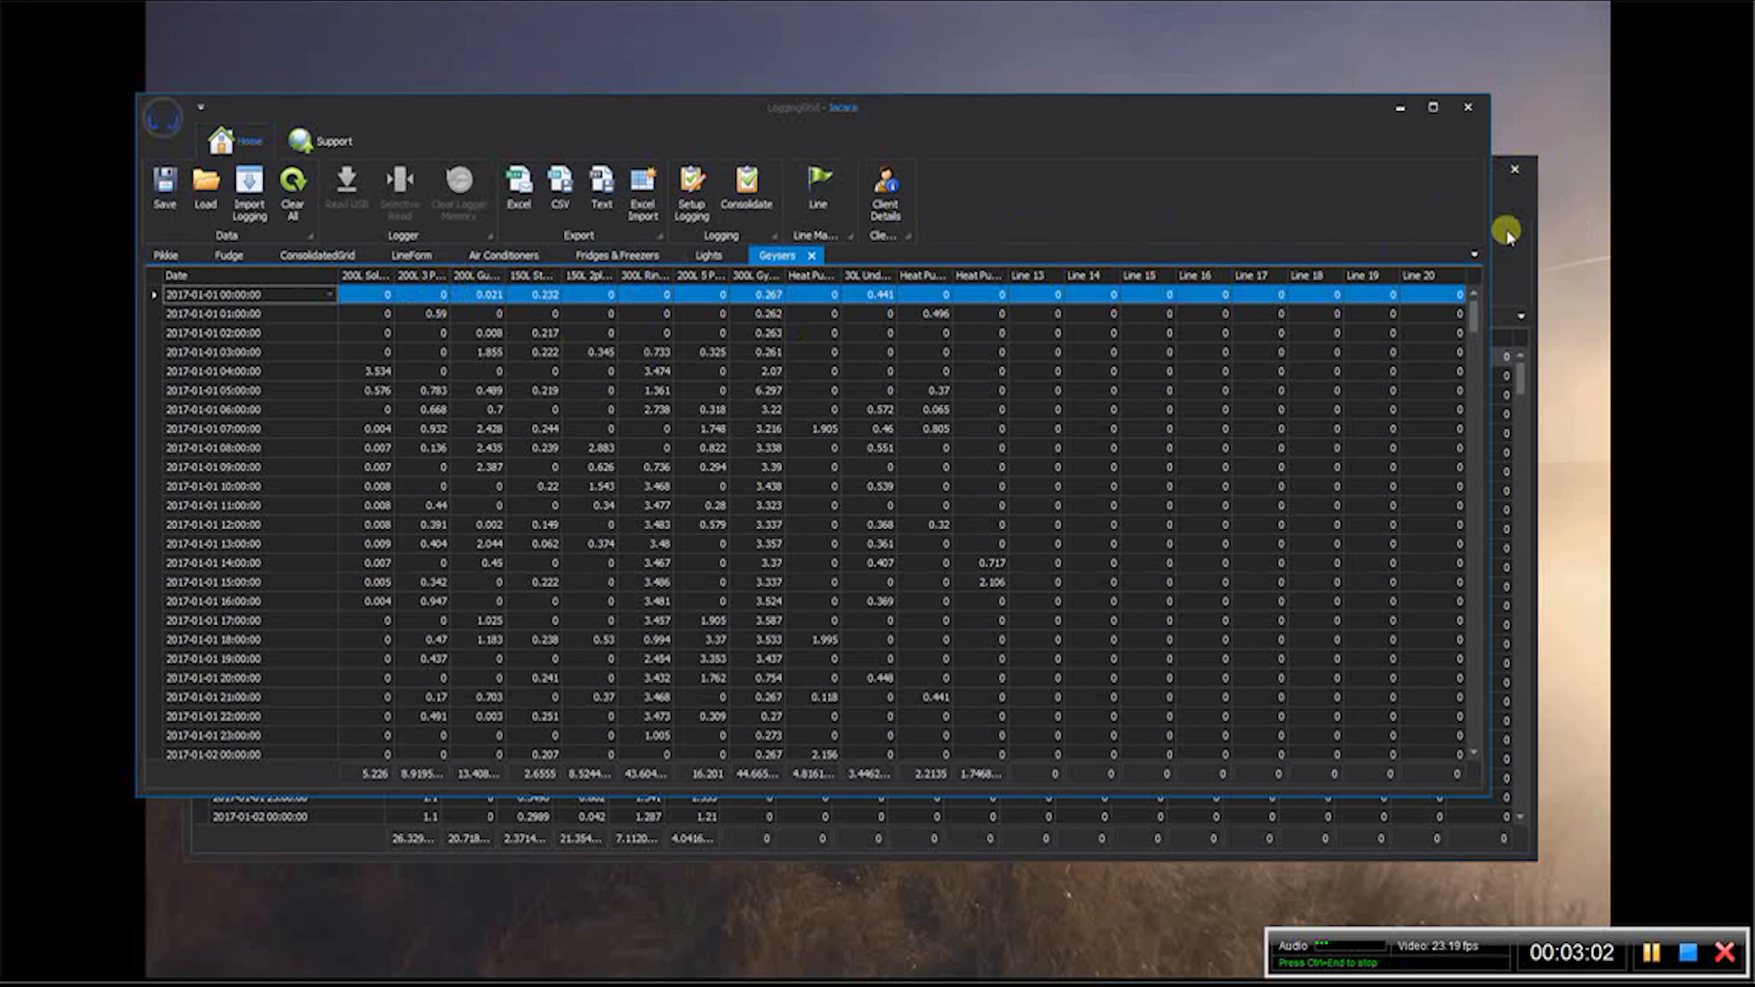
click(1504, 208)
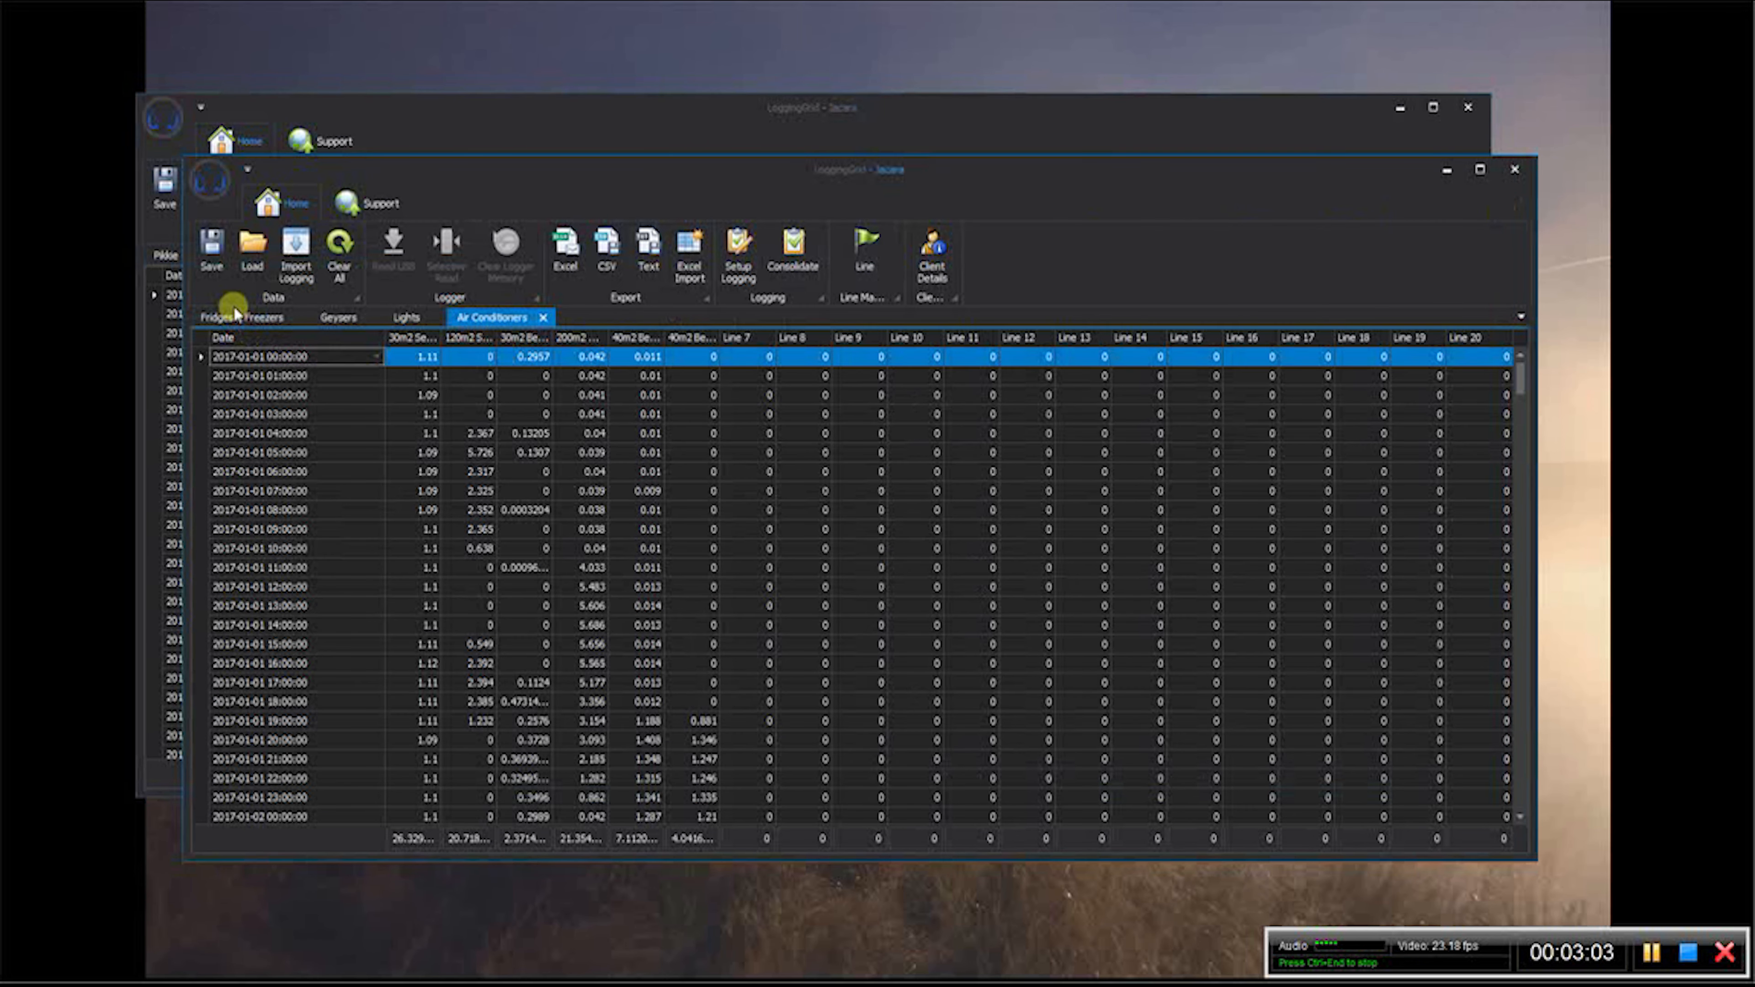
click(236, 319)
- Show the Outb Mains (Pool) line in the line form of the client's logging window
click(466, 147)
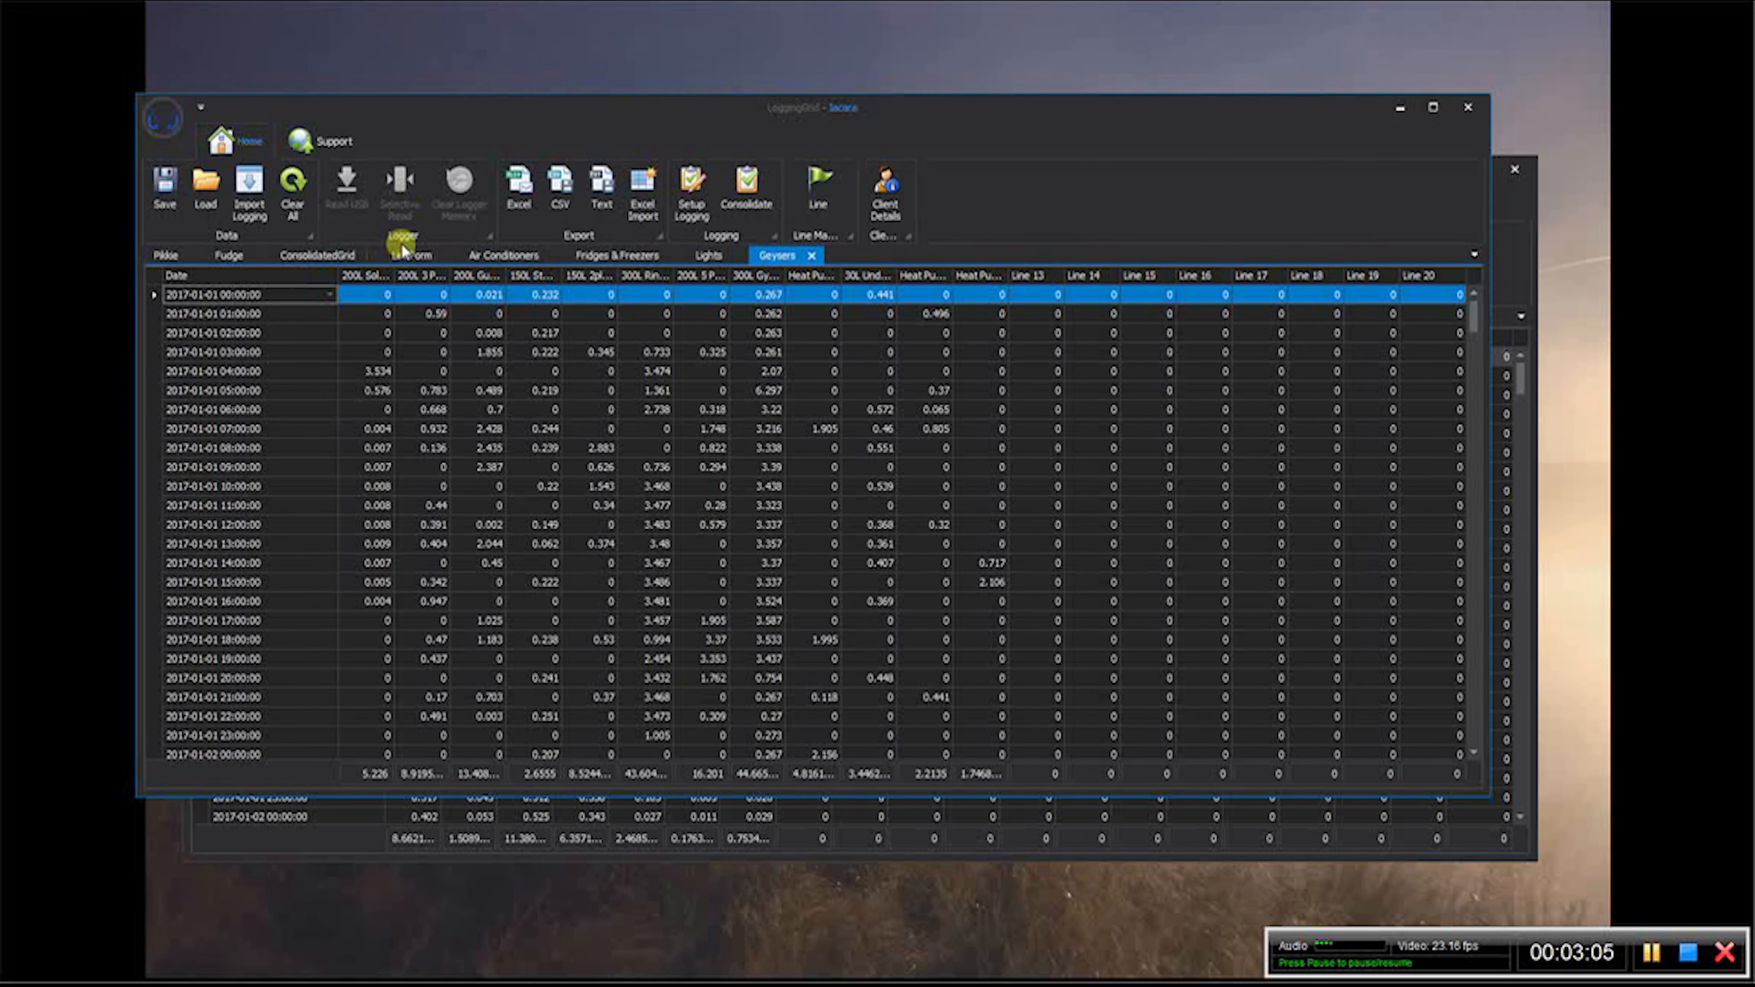
click(408, 257)
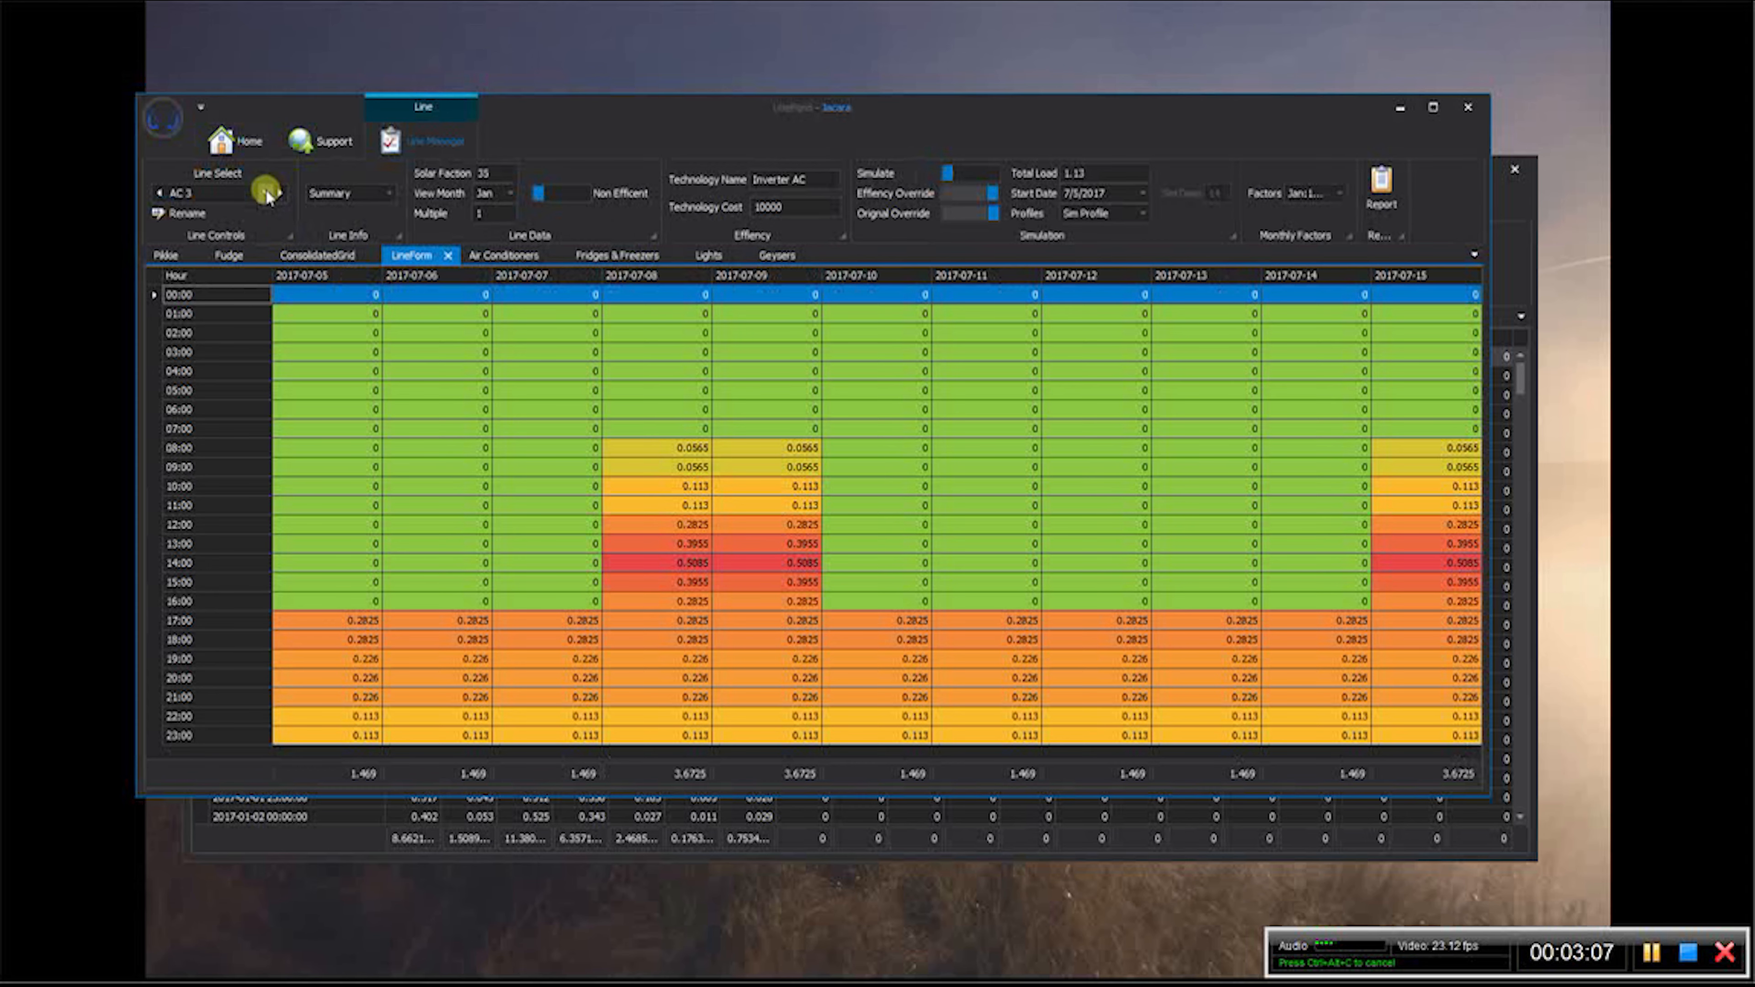
click(266, 194)
click(224, 214)
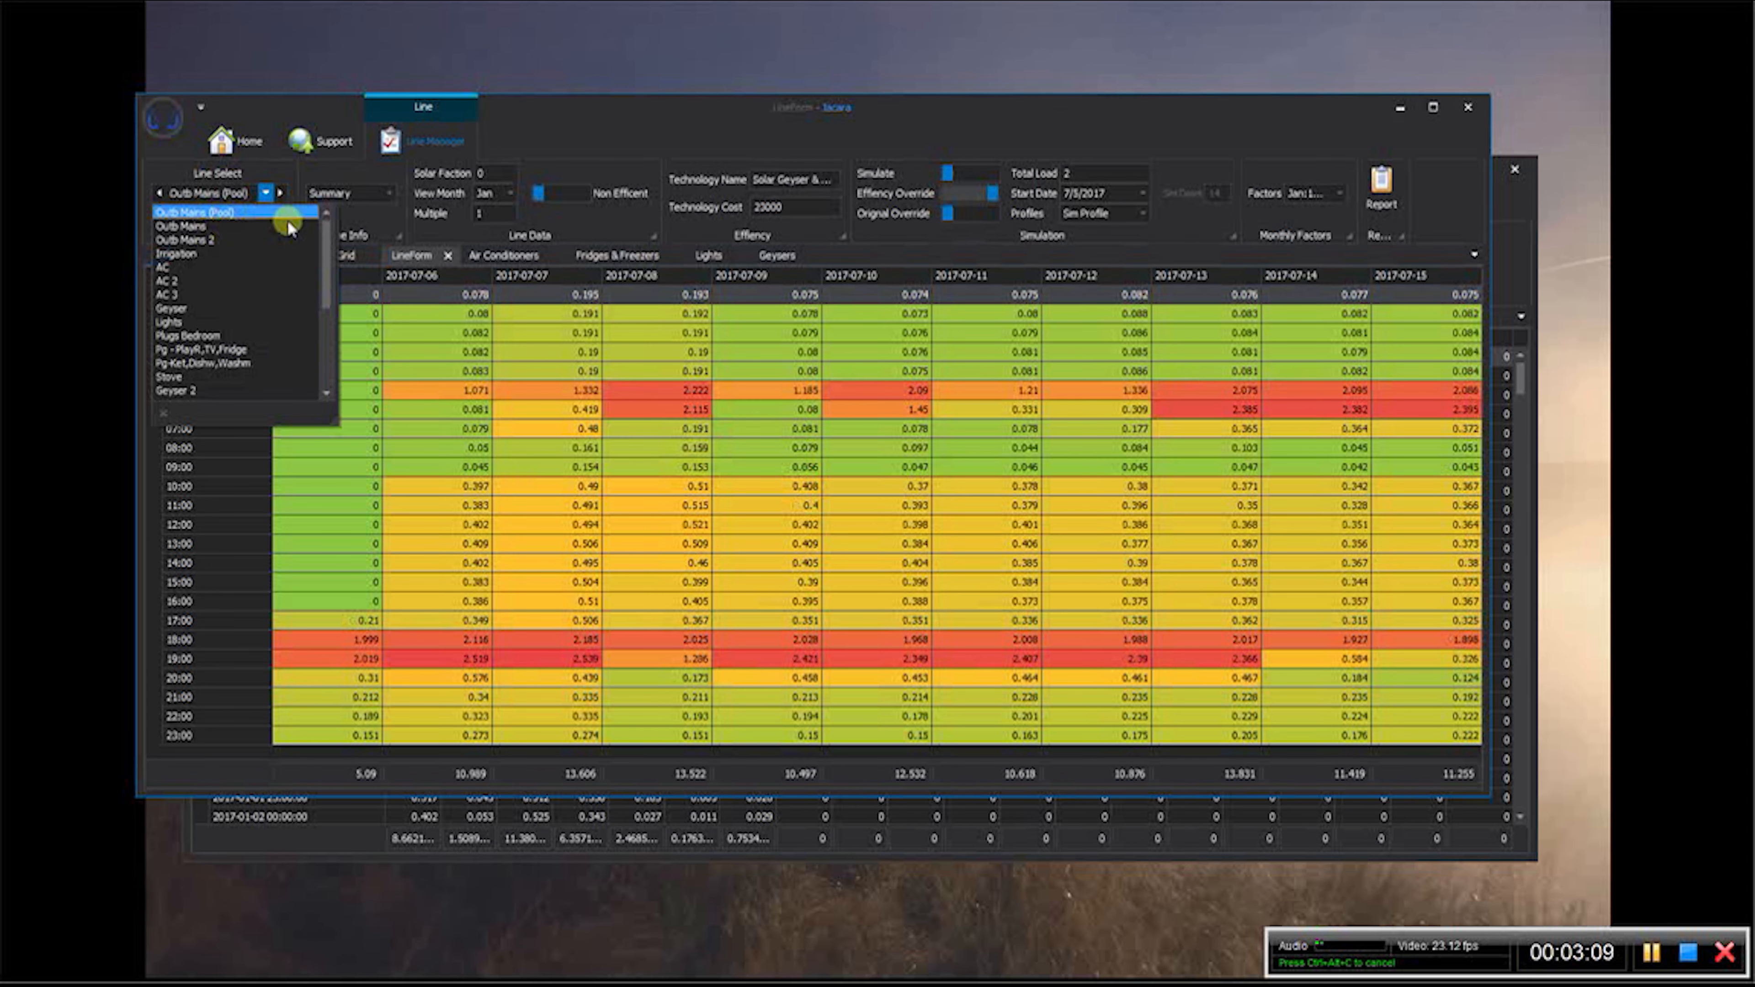
drag(571, 116, 571, 112)
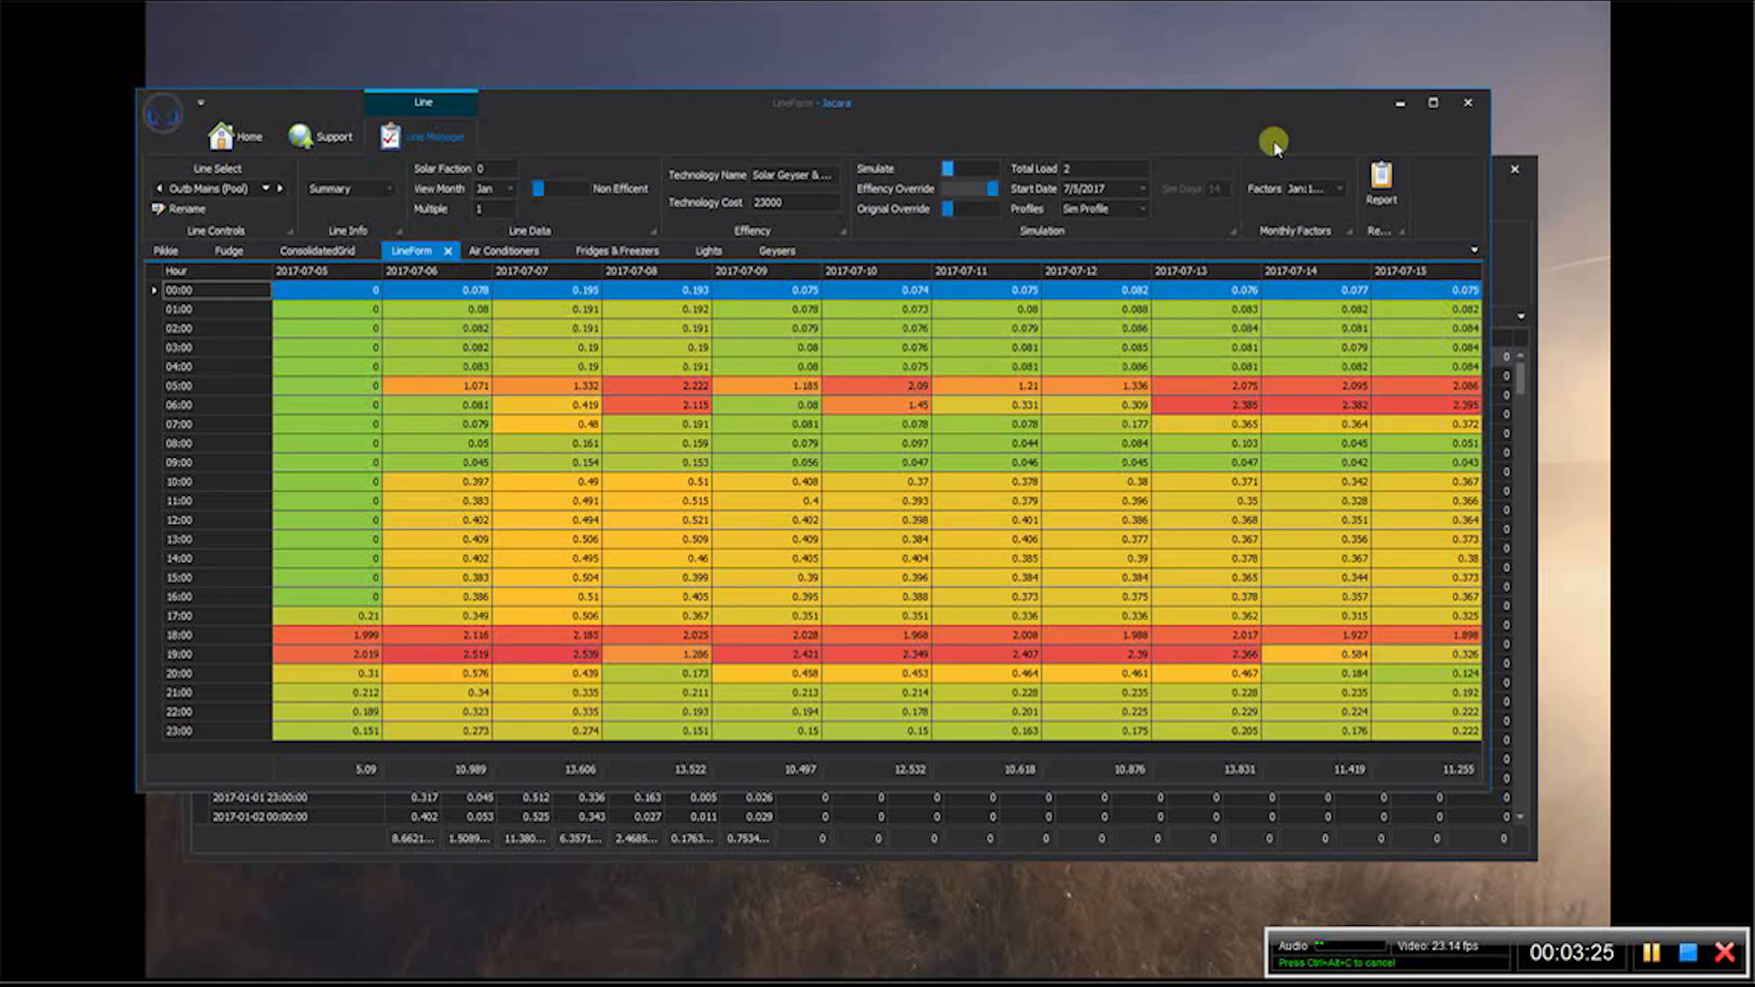
- Bring the presets-only window forward and show the Fridge-Freezer B profile in the line form of its Fridges & Freezers logging
click(1507, 198)
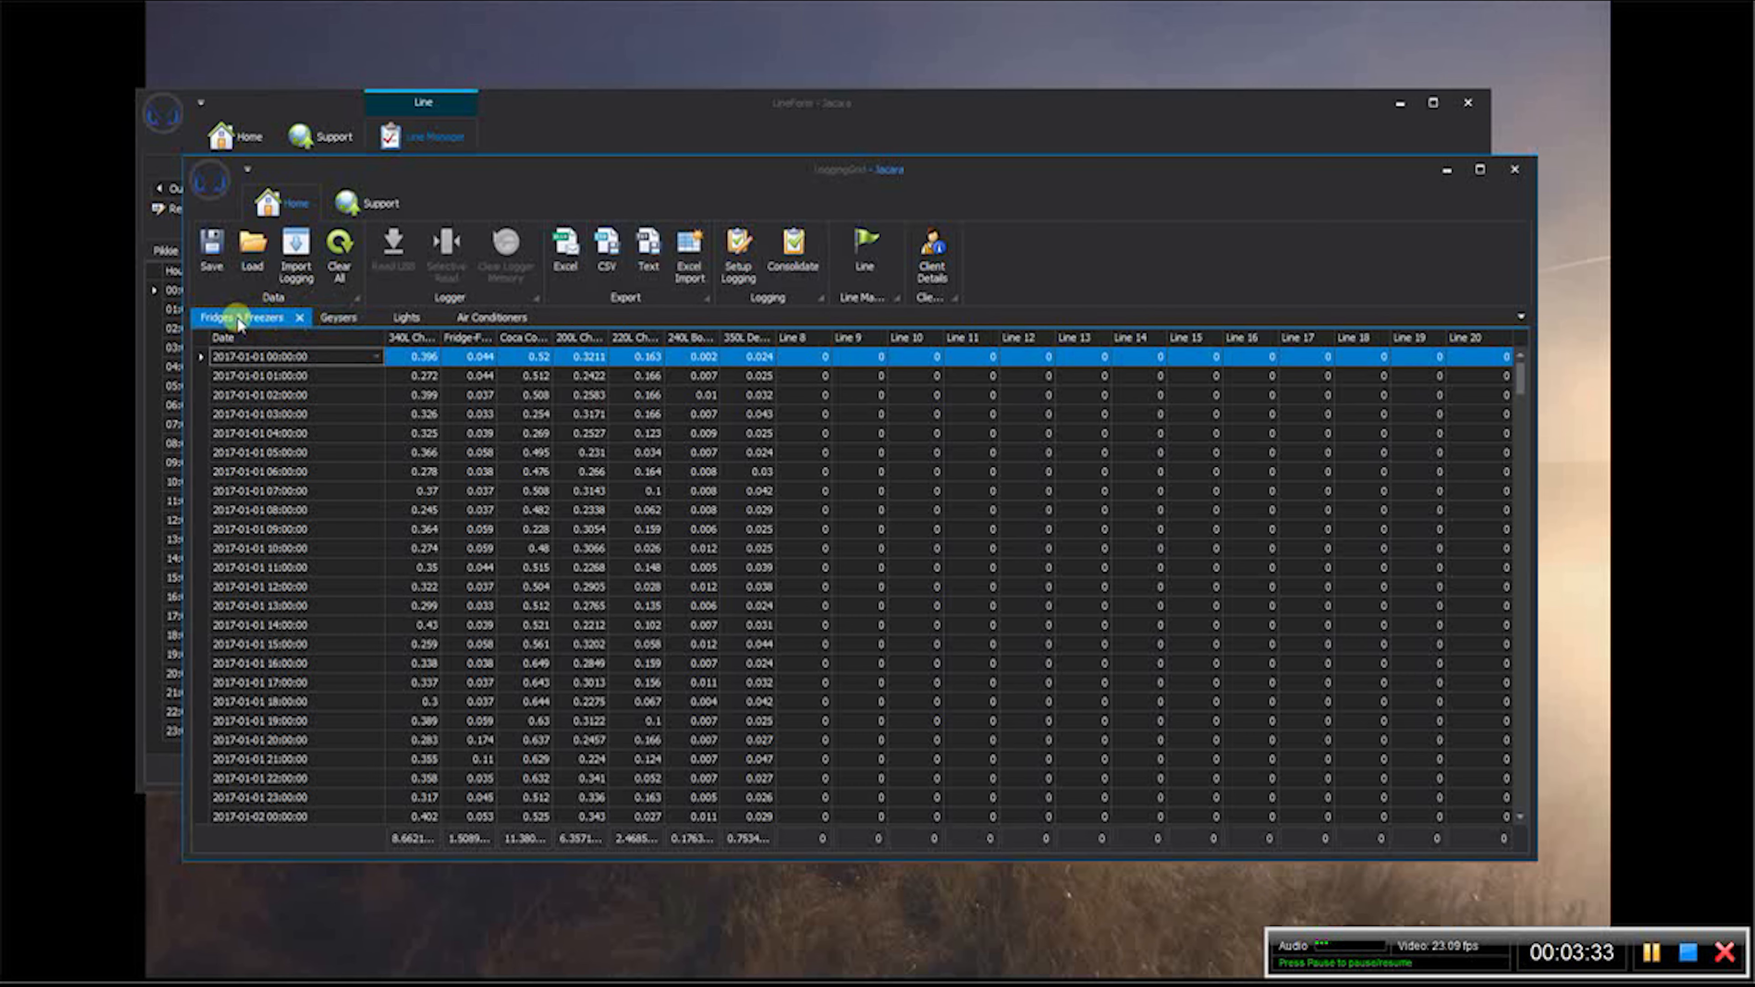
click(857, 277)
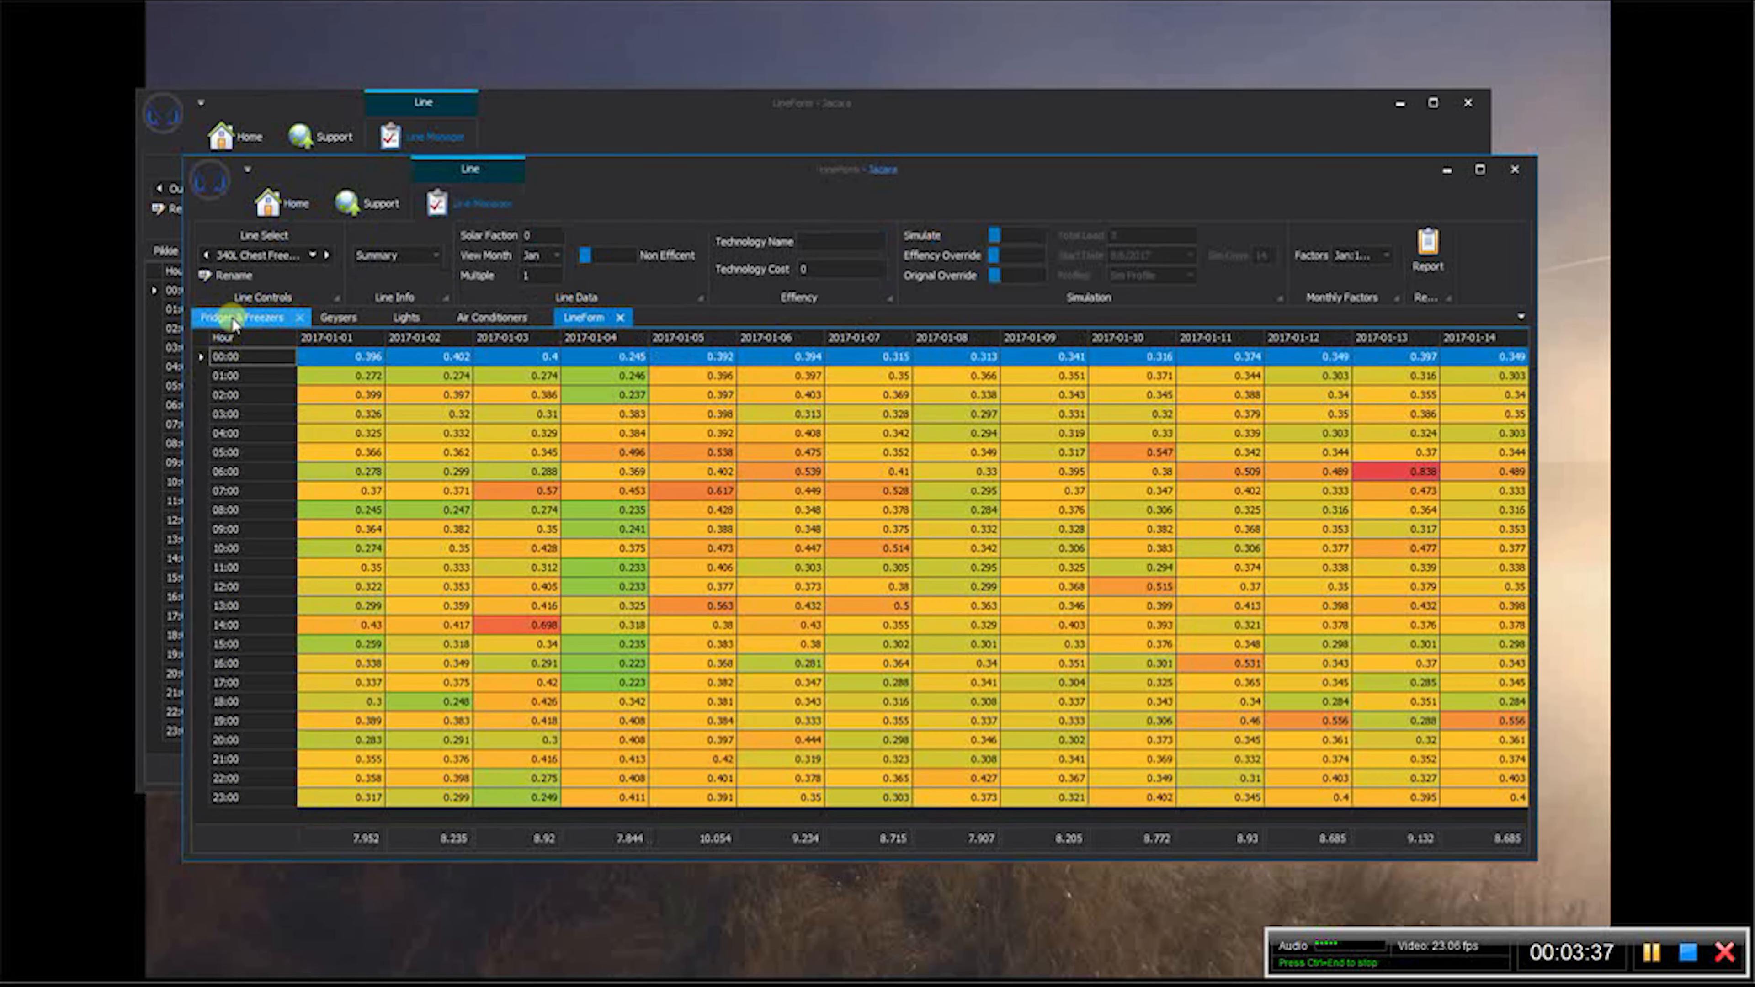
click(312, 255)
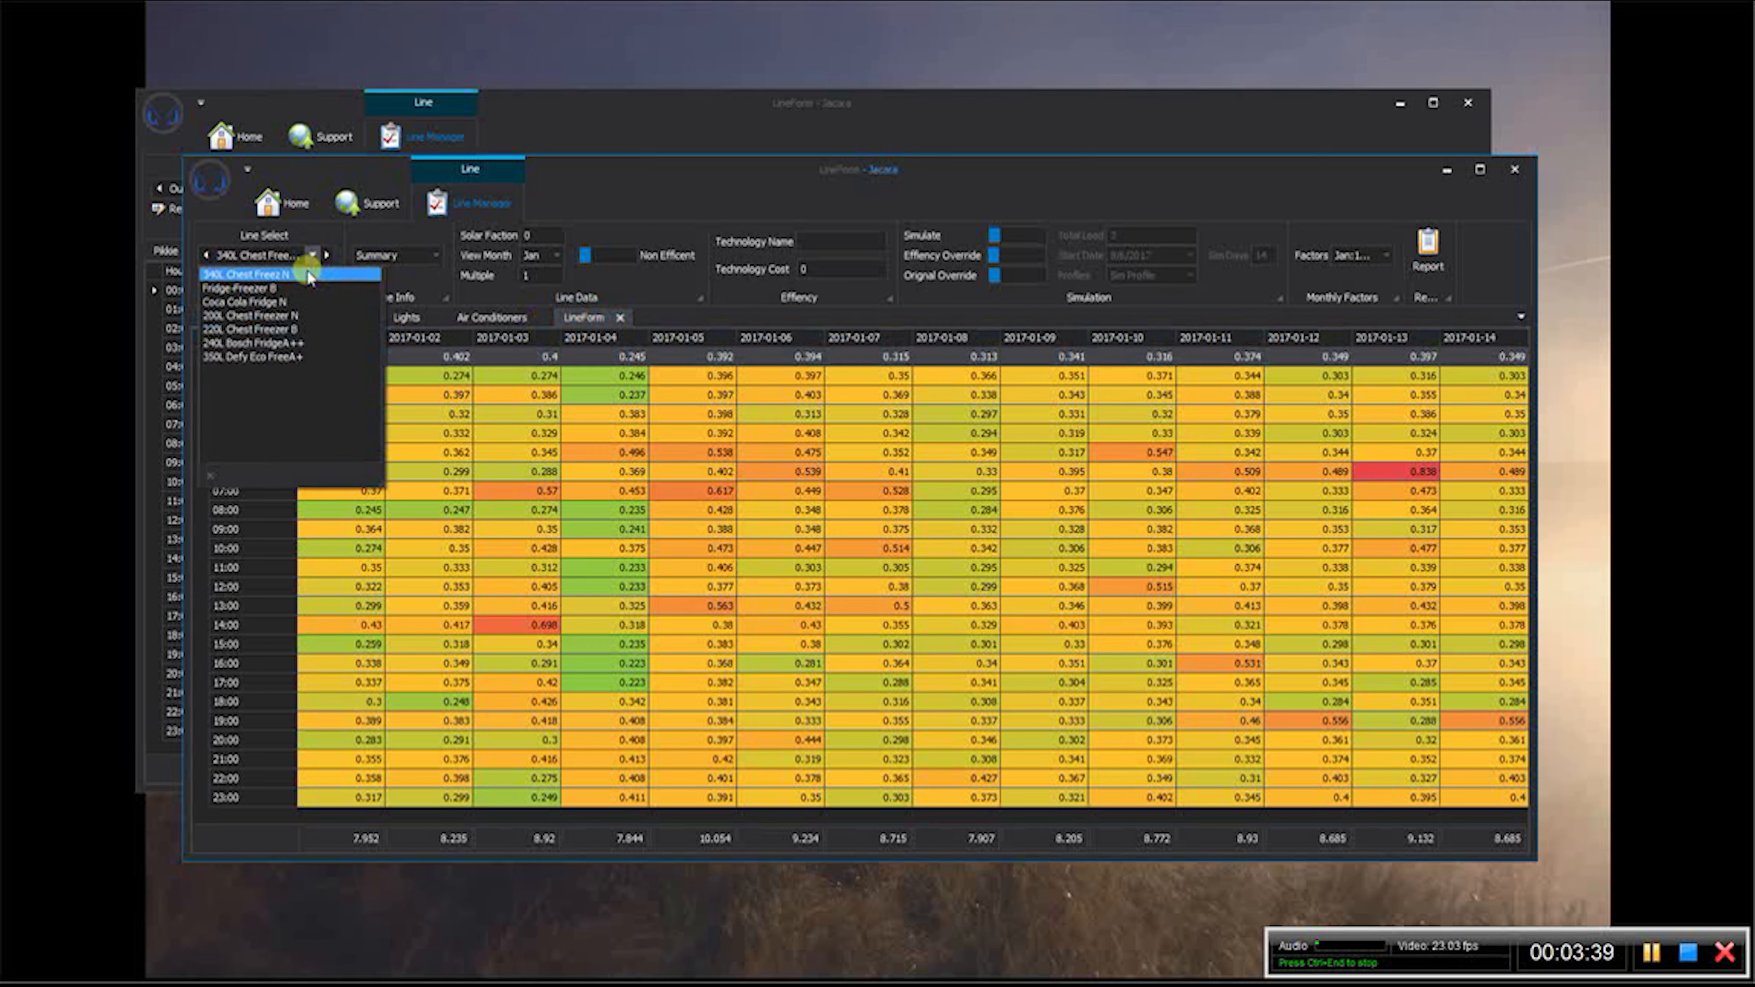
click(257, 291)
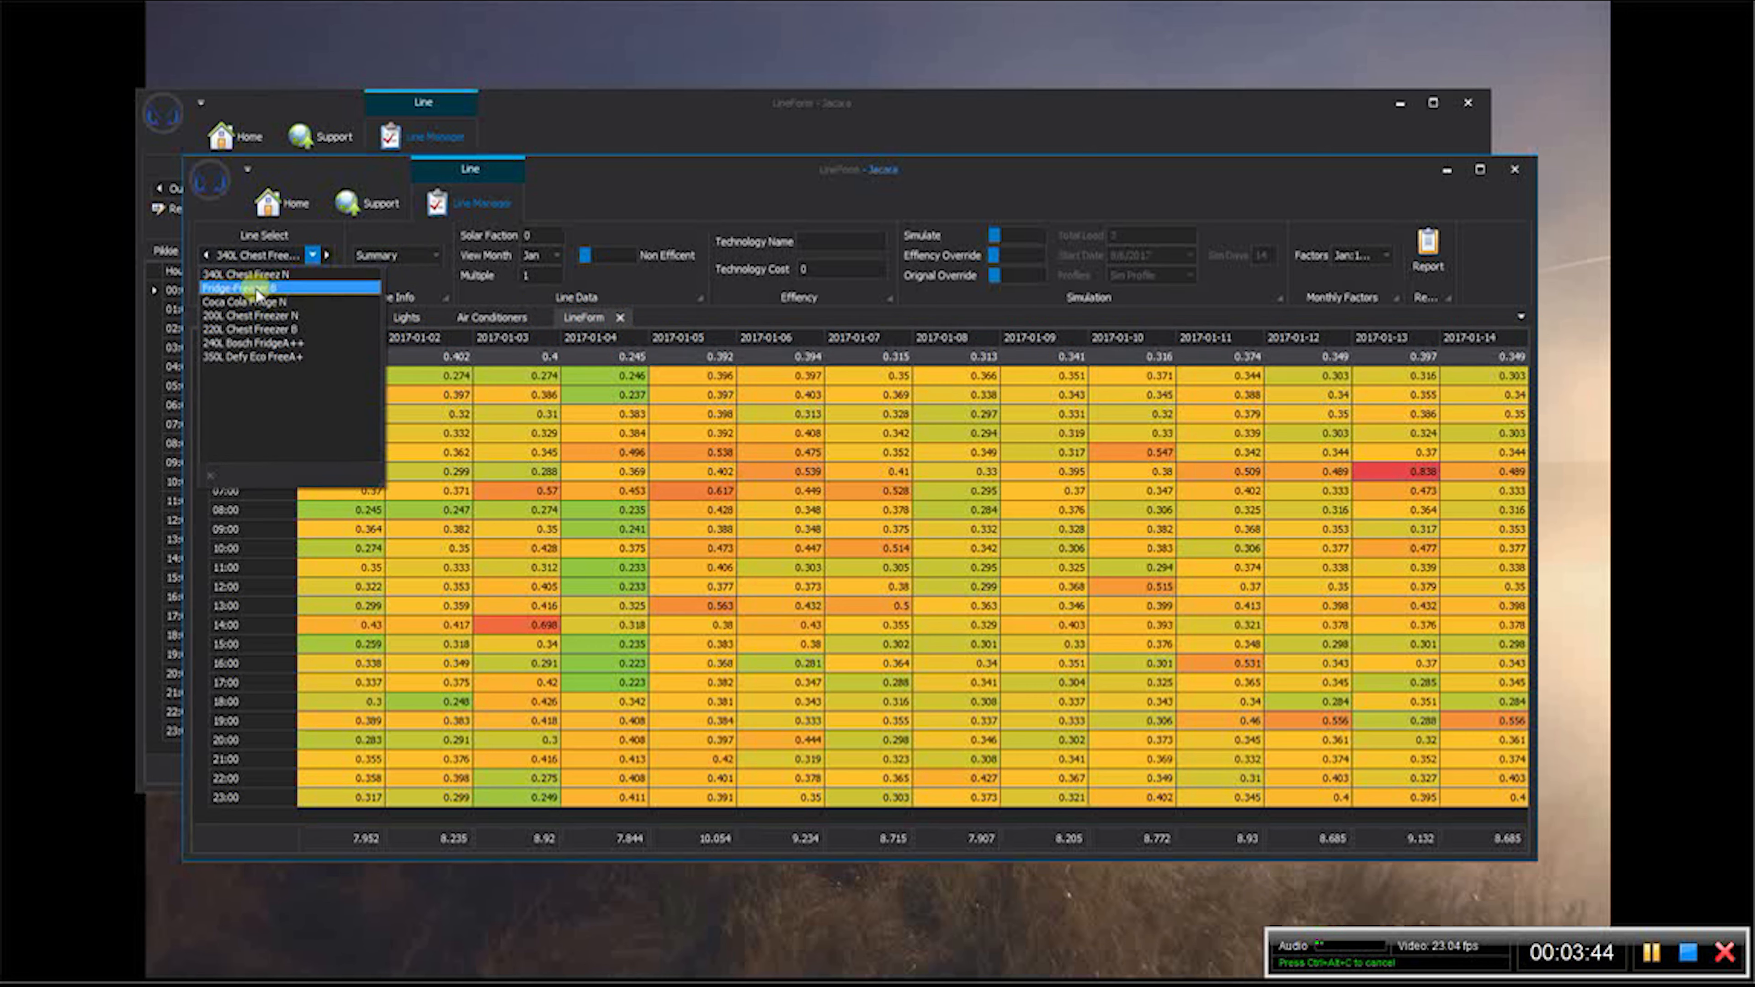
click(277, 305)
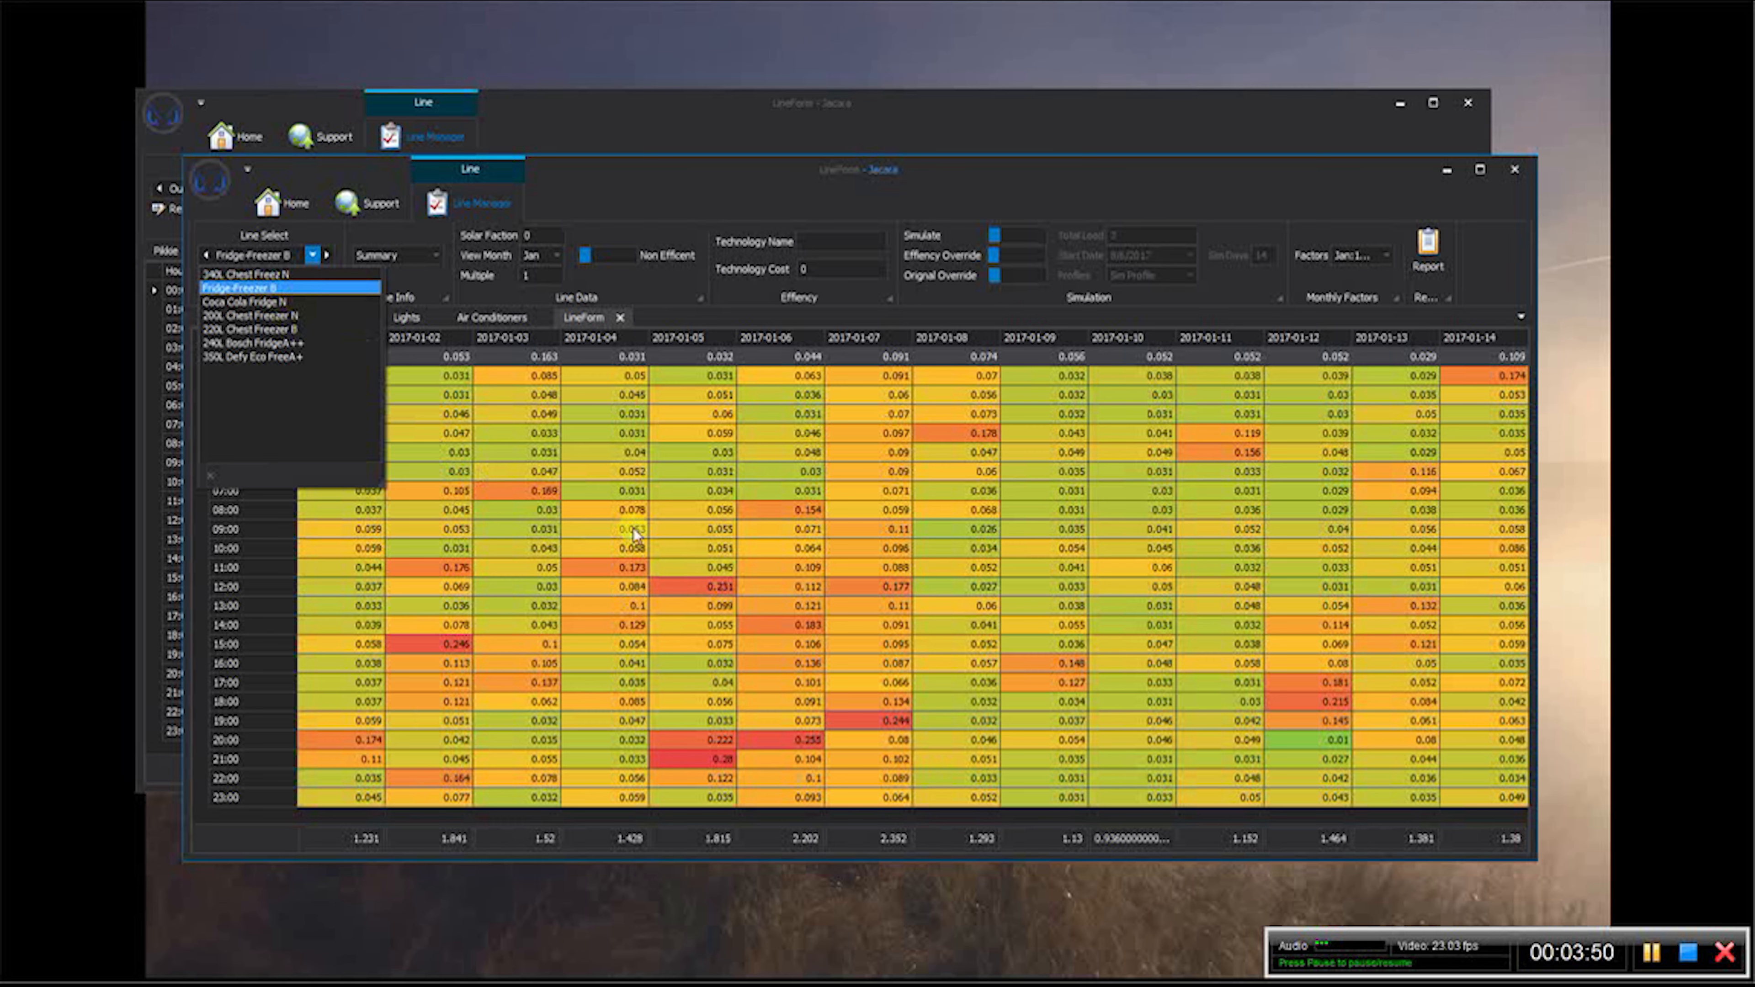
- Compare the Coca Cola Fridge N, 200L Chest Freezer N and 350L Defy Eco profiles, and settle on 220L Chest Freezer B
click(291, 305)
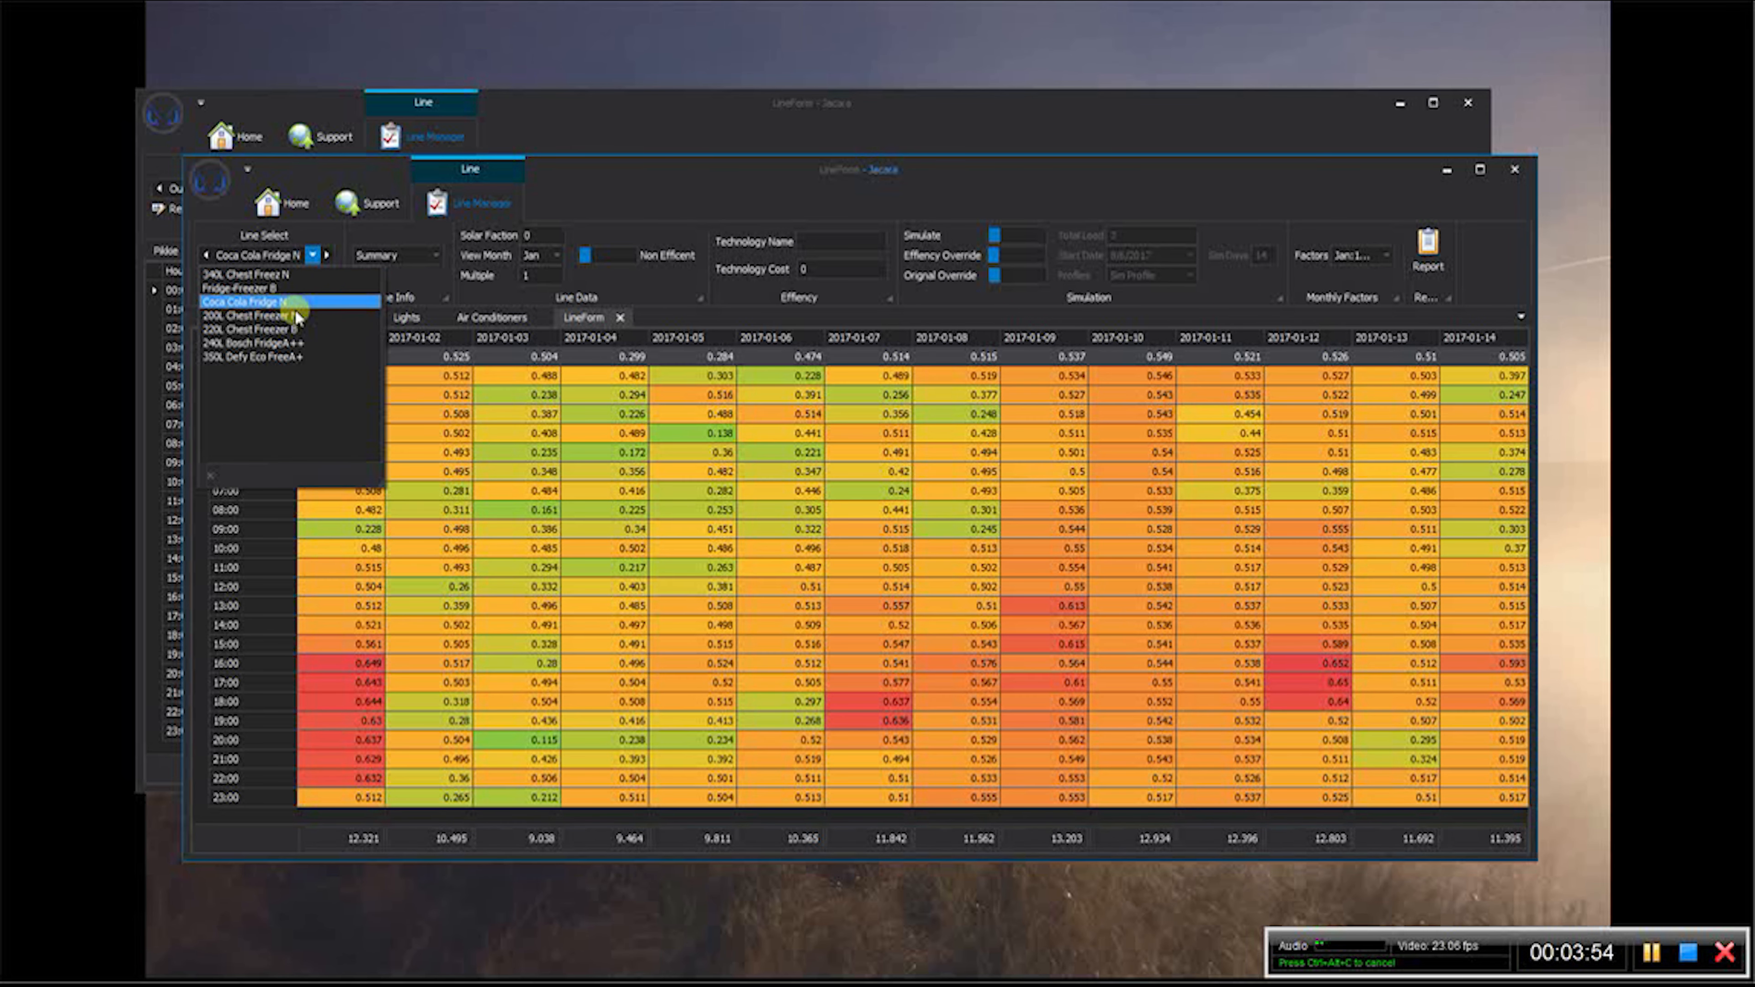
click(297, 316)
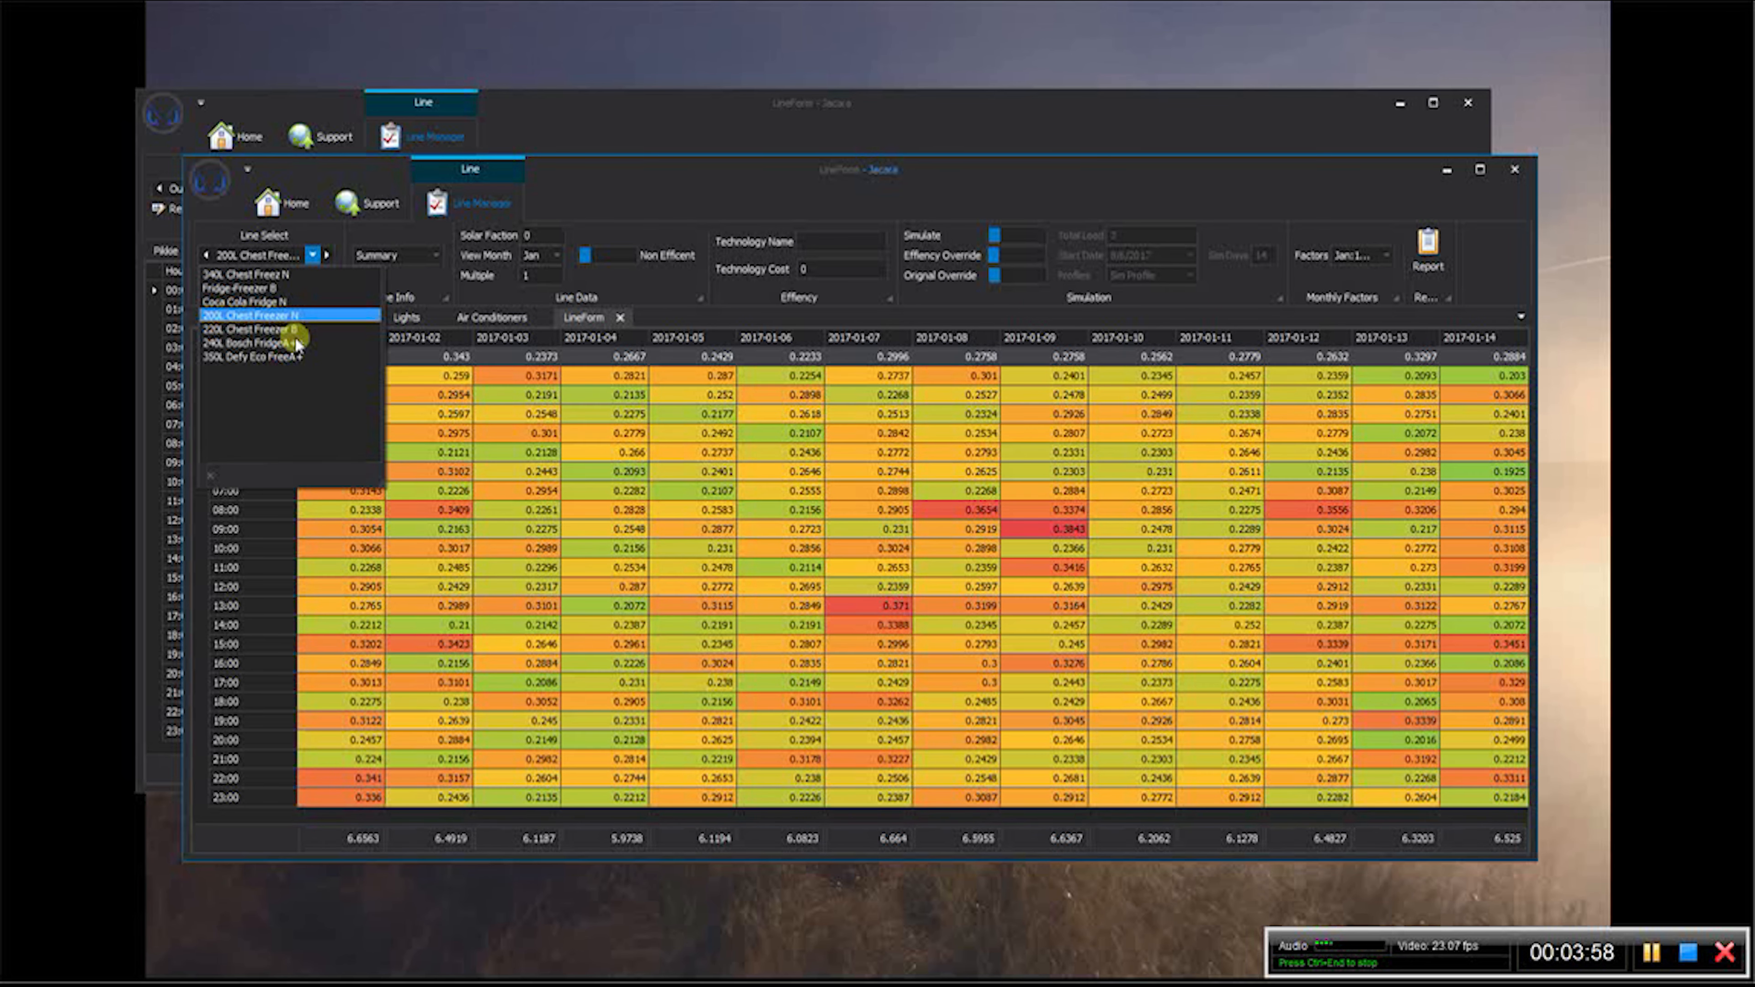
click(295, 332)
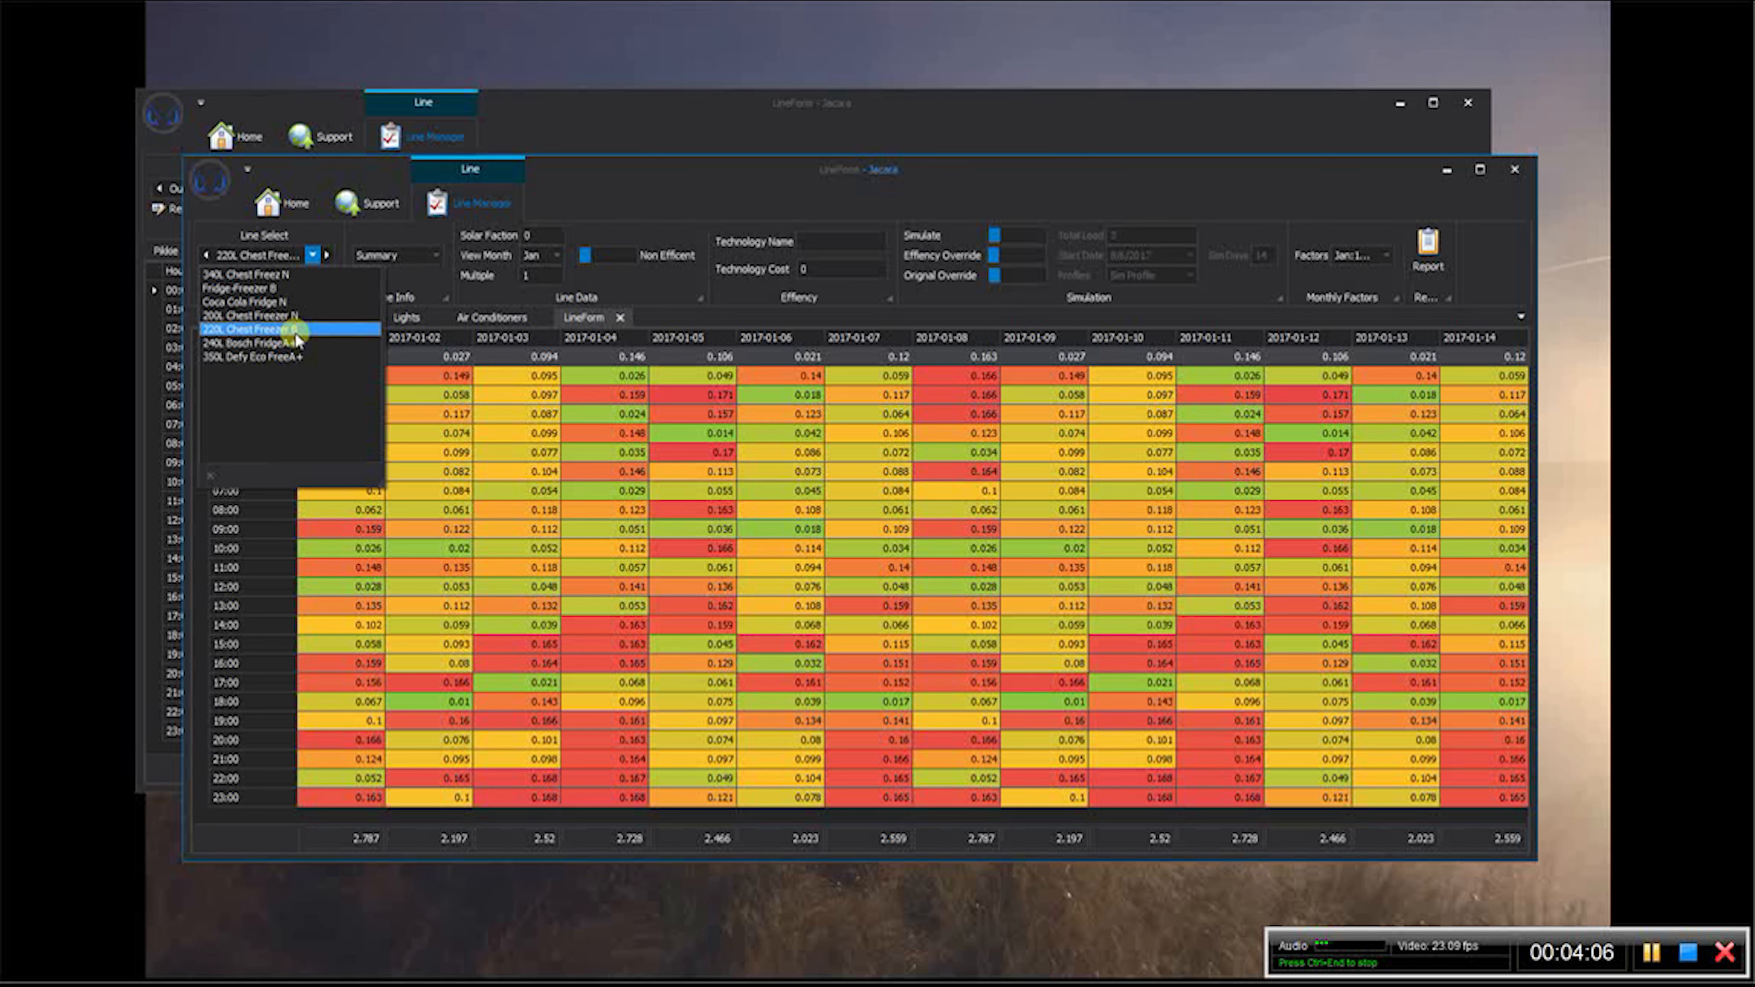
click(285, 343)
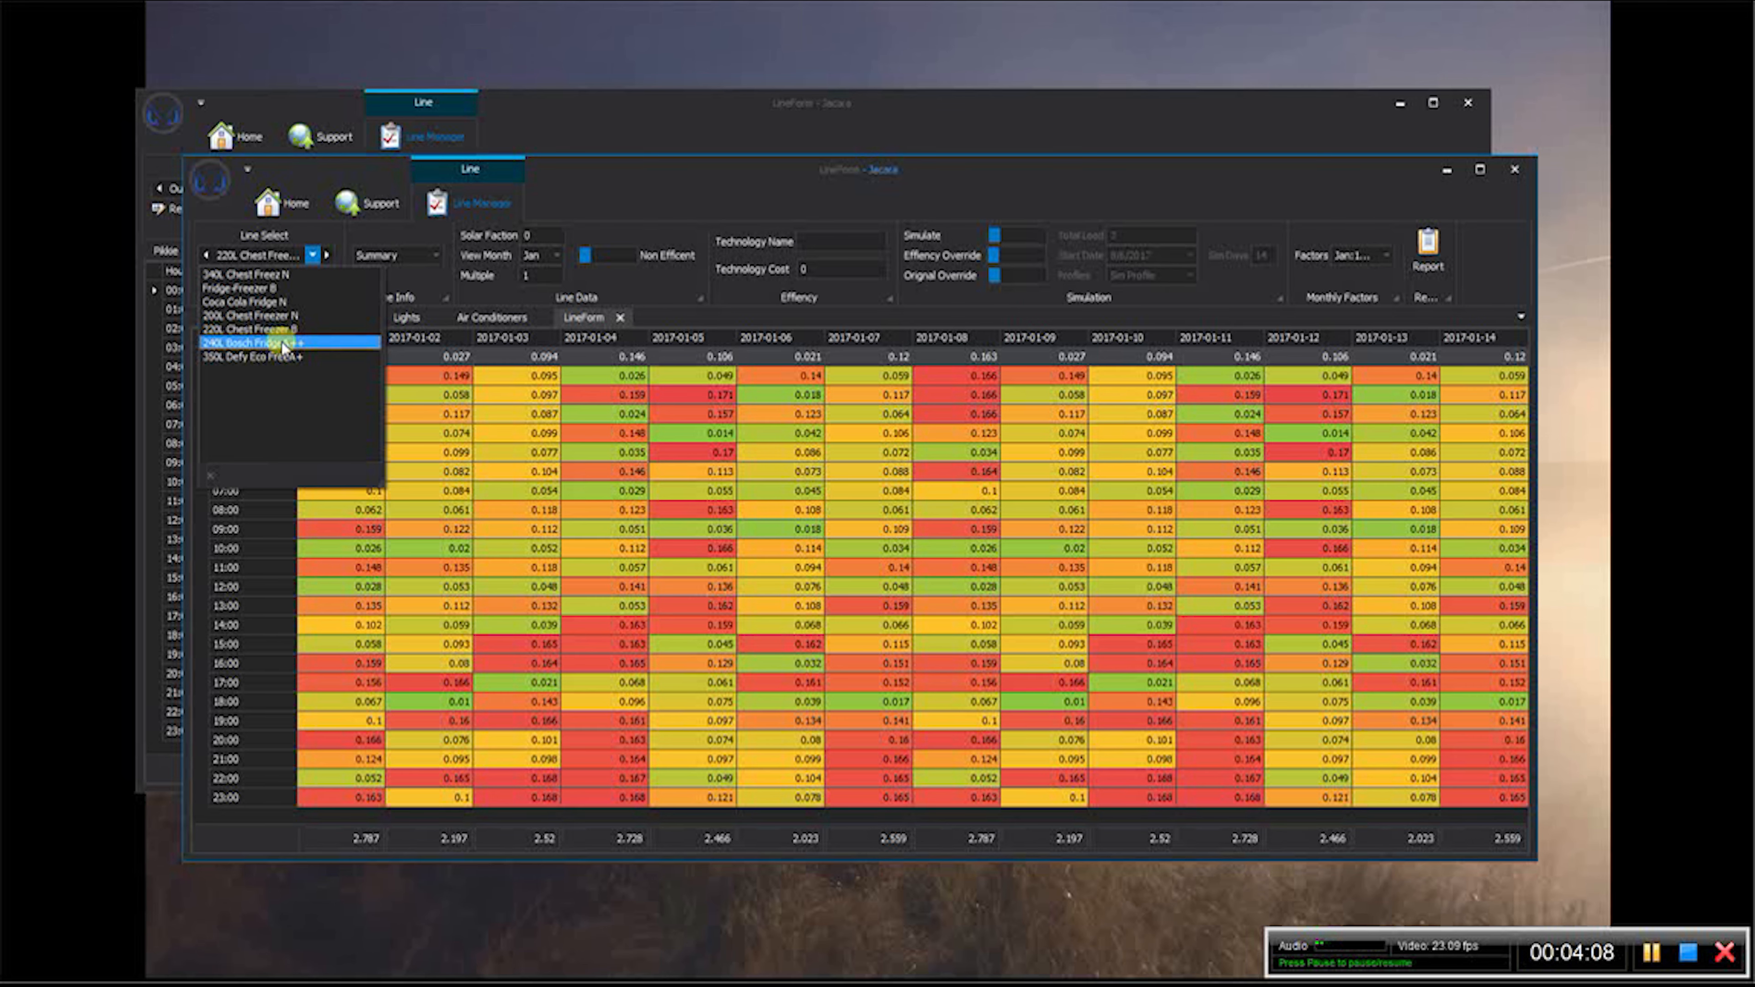
click(286, 357)
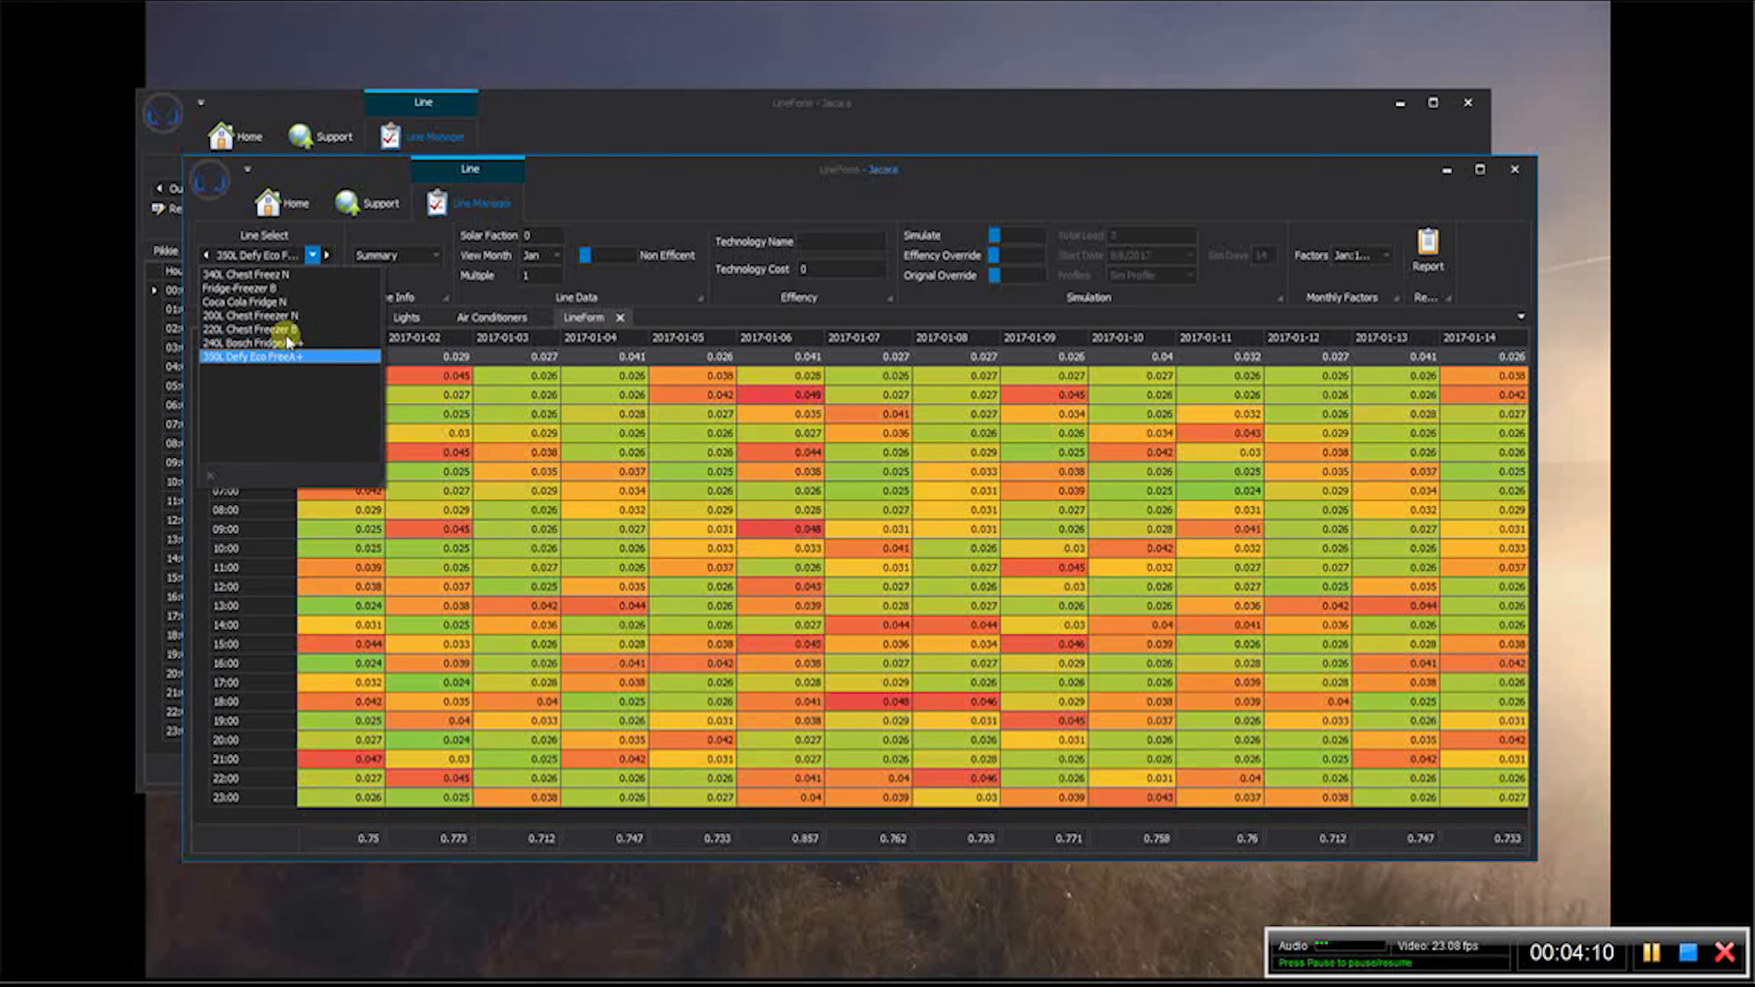
click(283, 329)
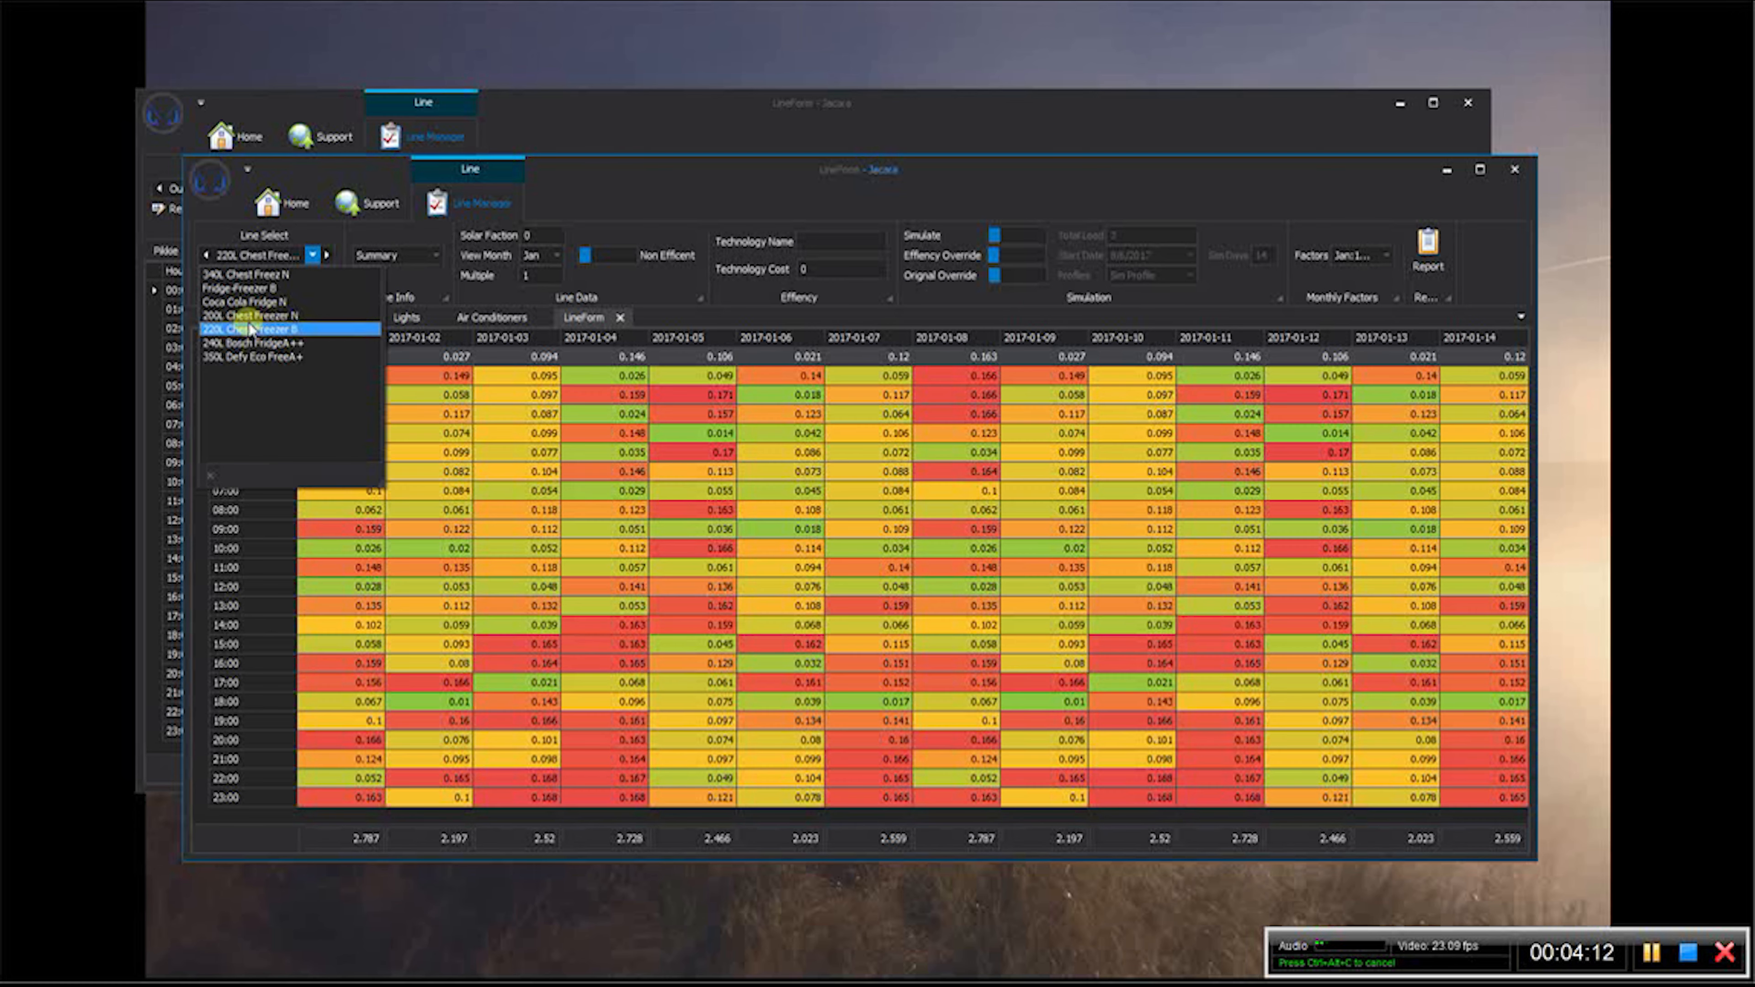
- In the client window's Fridges & Freezers logging setup, exclude every line from consolidation except 220L Chest Freezer B
click(544, 134)
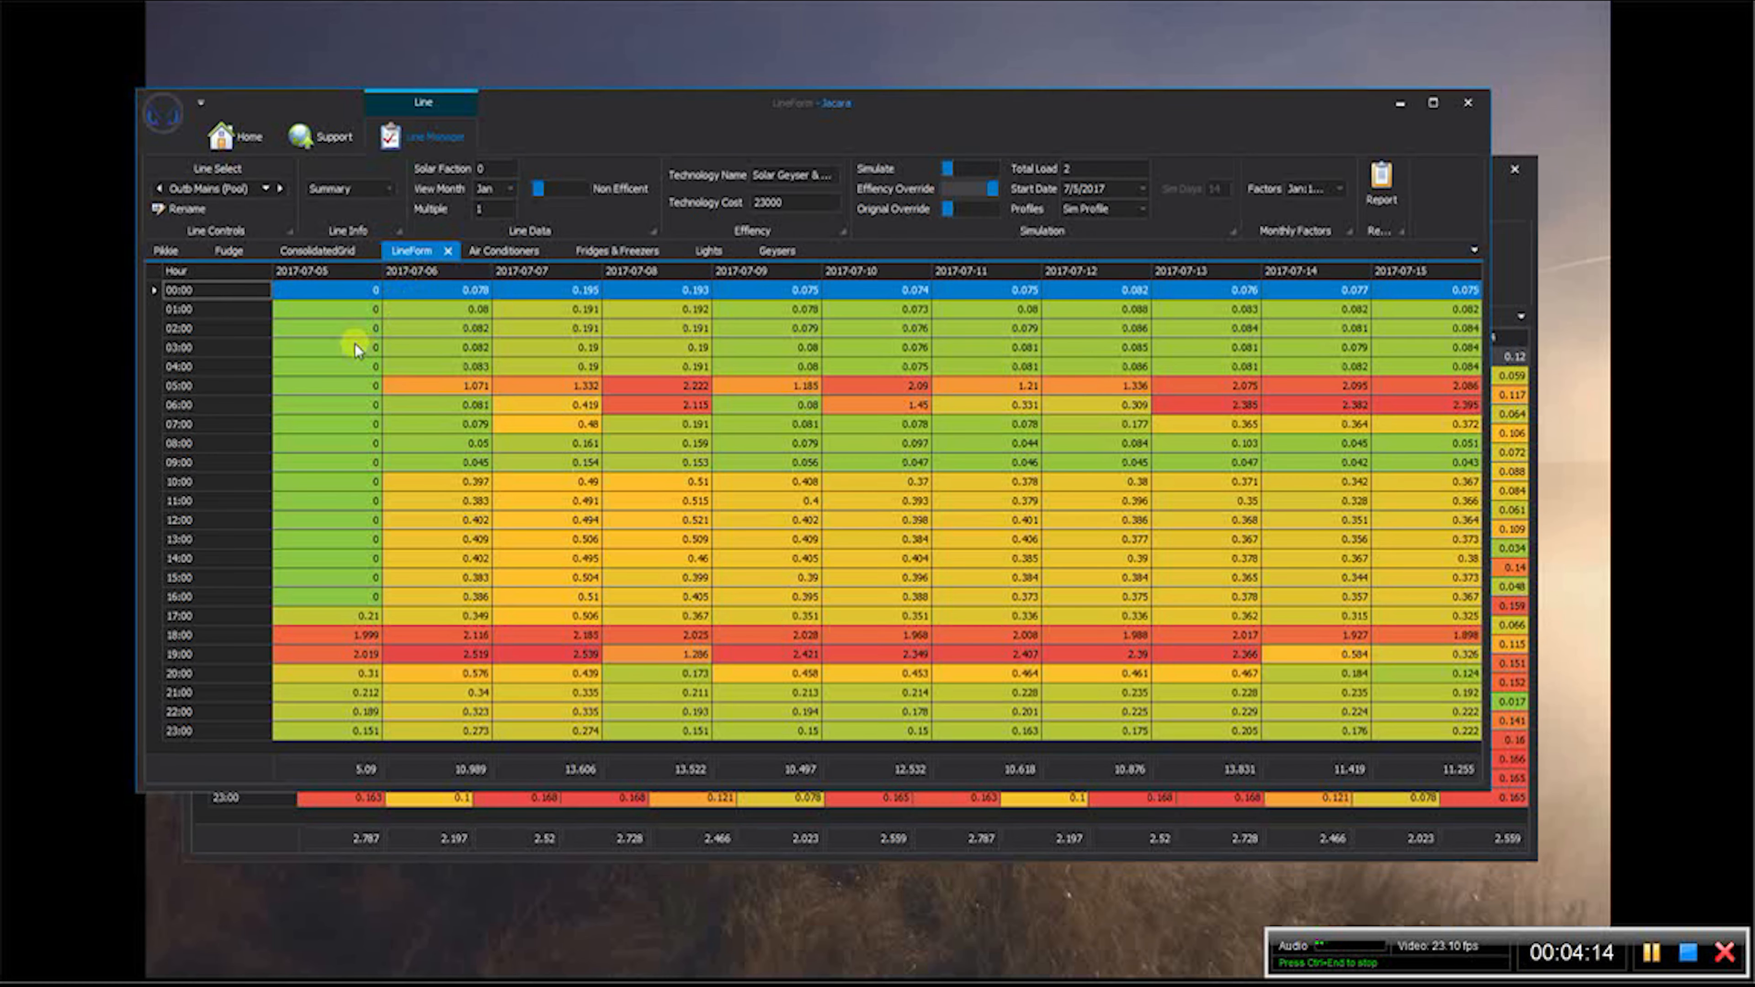
click(611, 251)
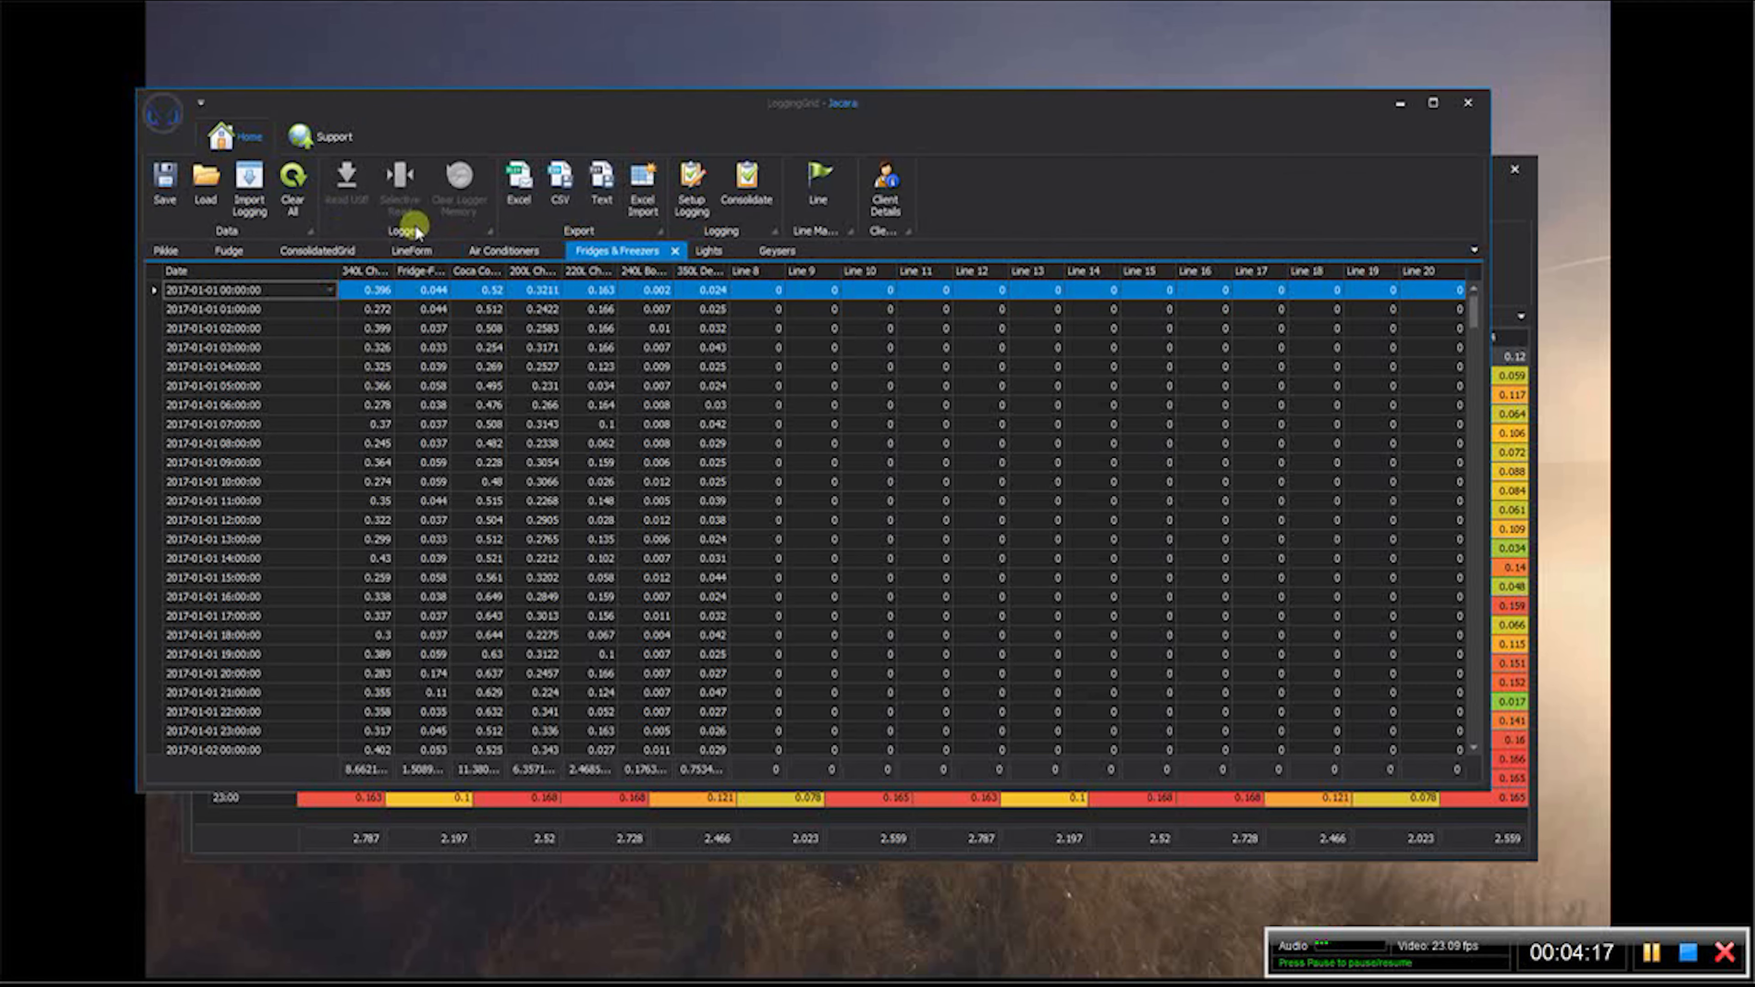
click(688, 186)
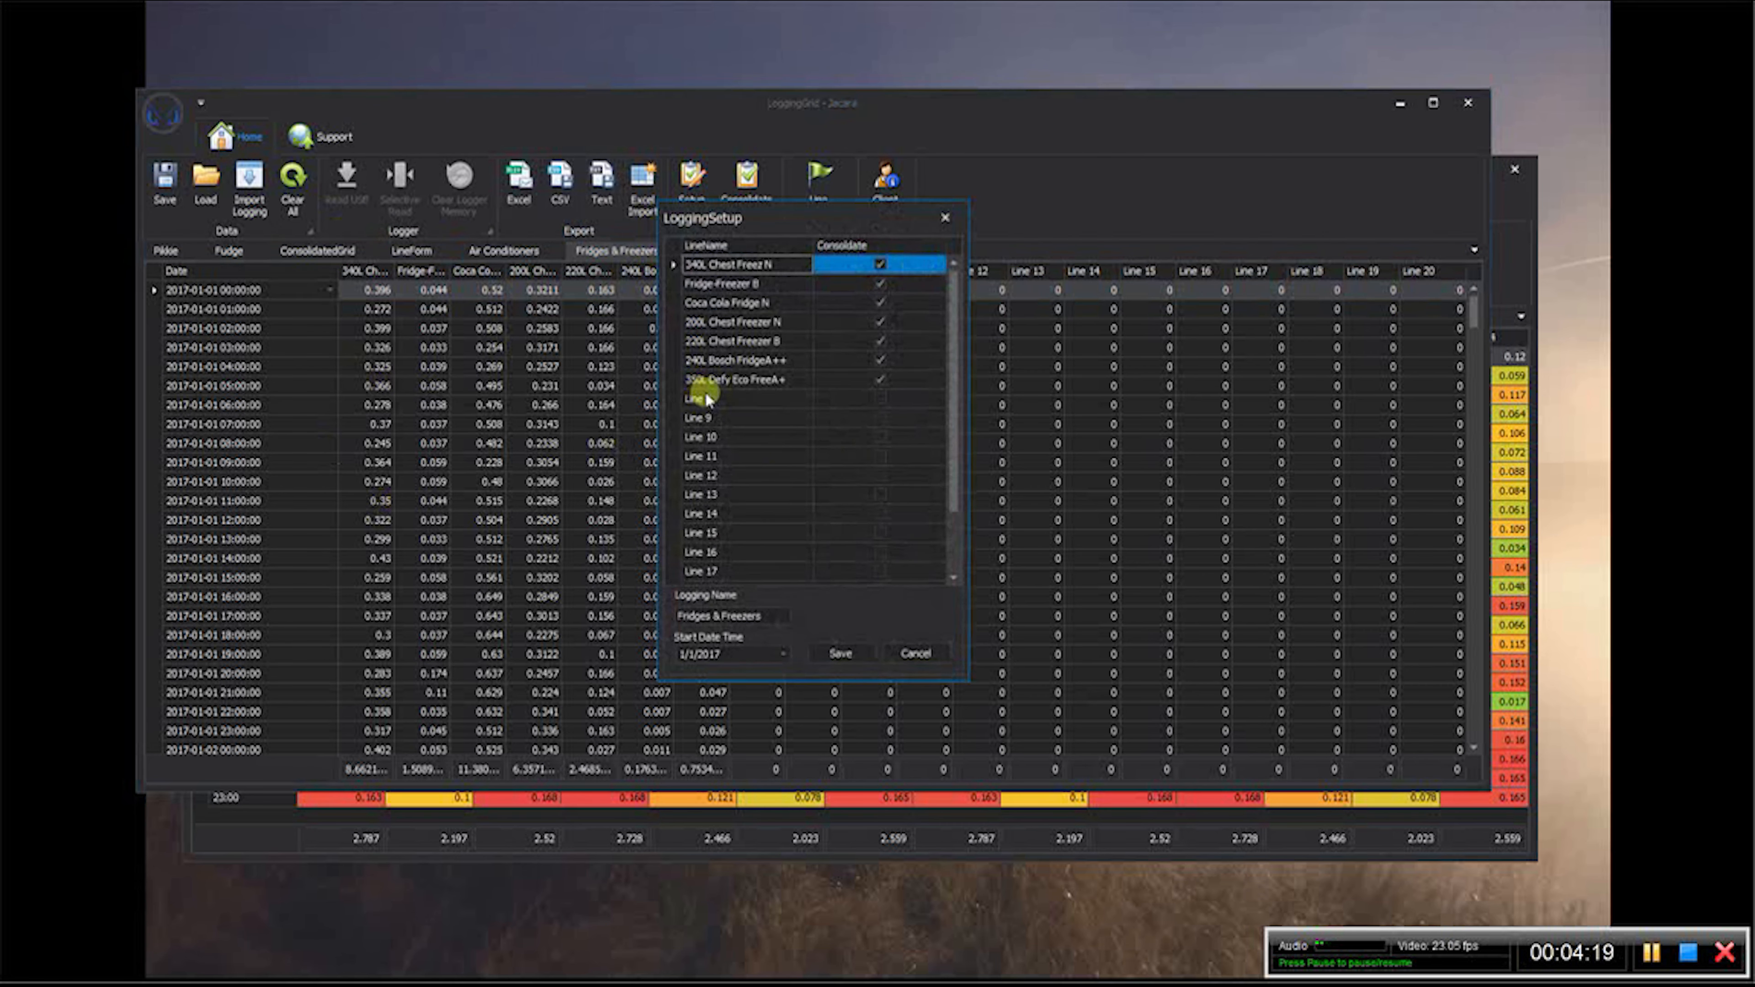
click(881, 265)
click(881, 283)
click(882, 302)
click(880, 324)
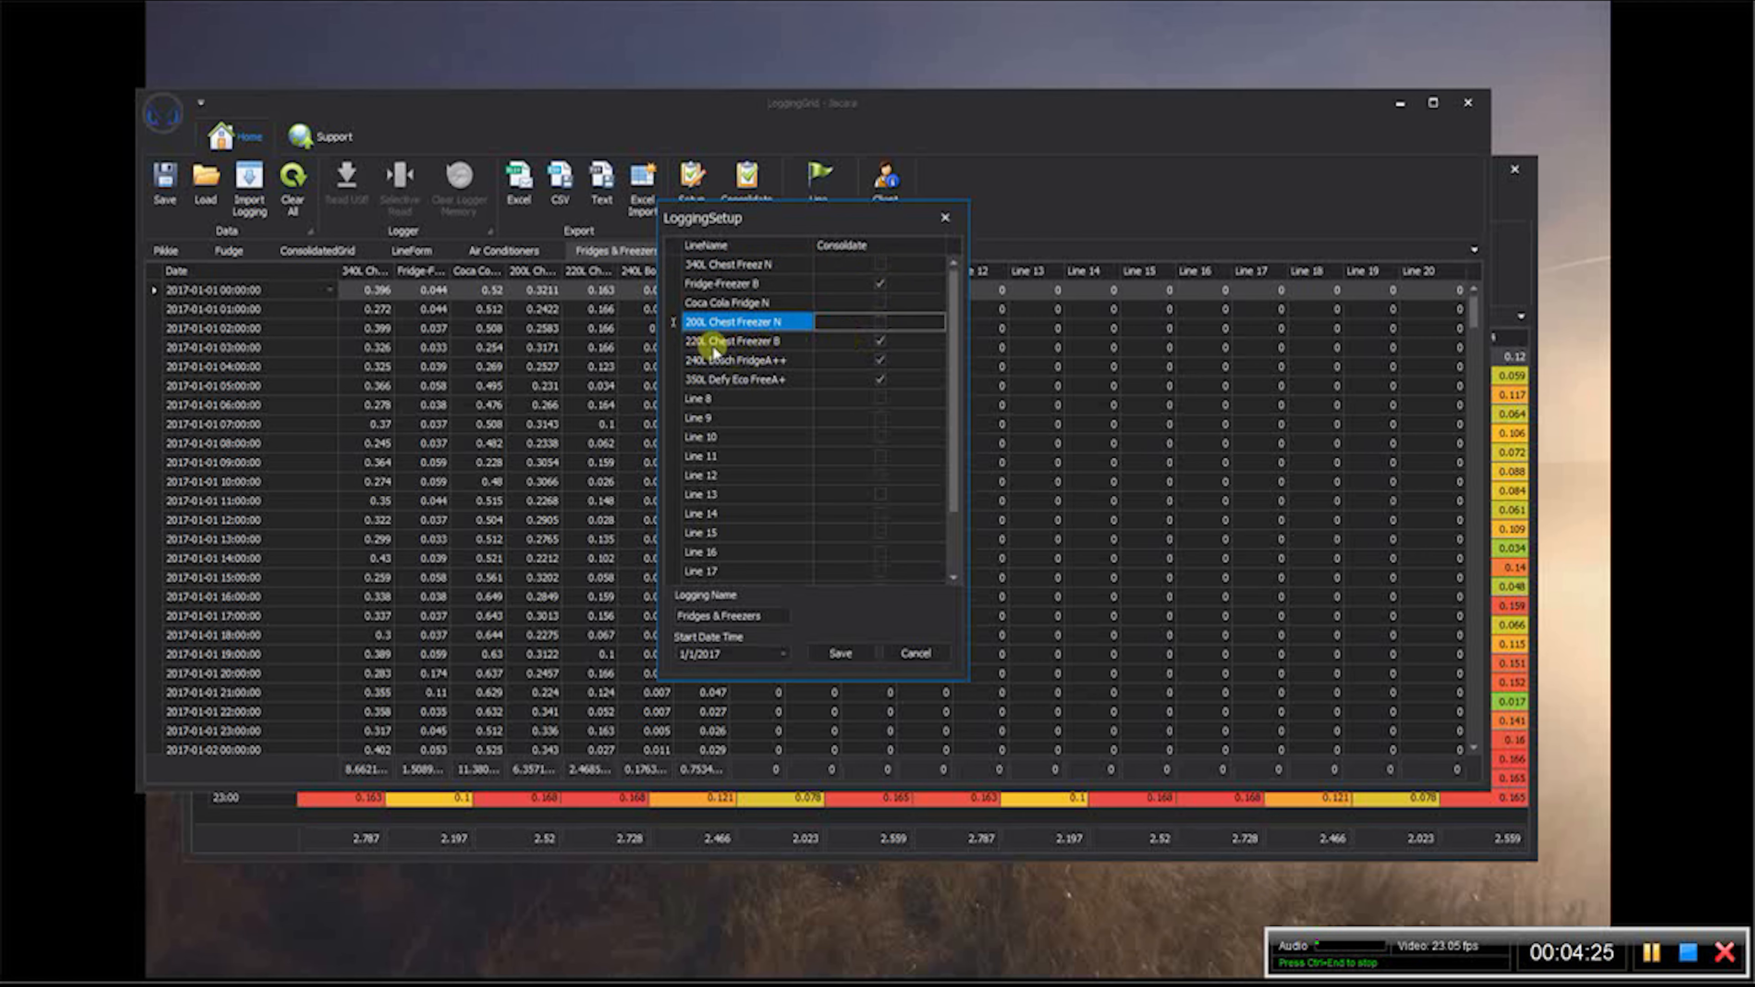
click(880, 360)
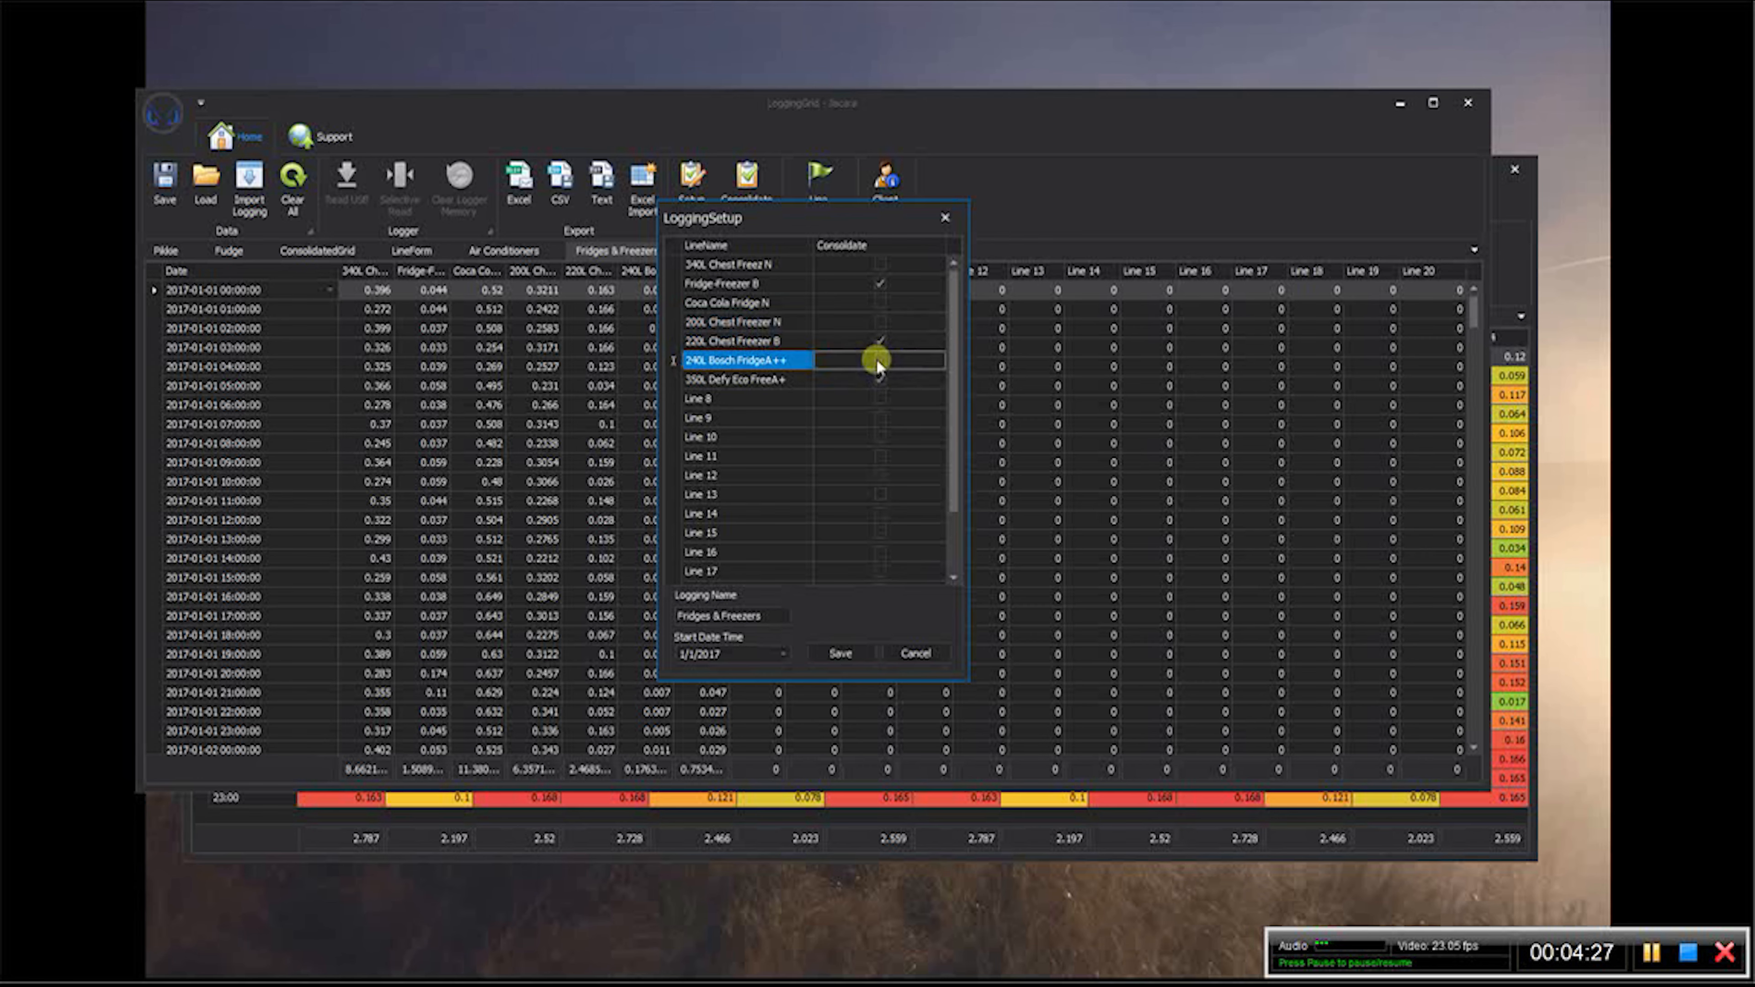
click(880, 379)
click(880, 283)
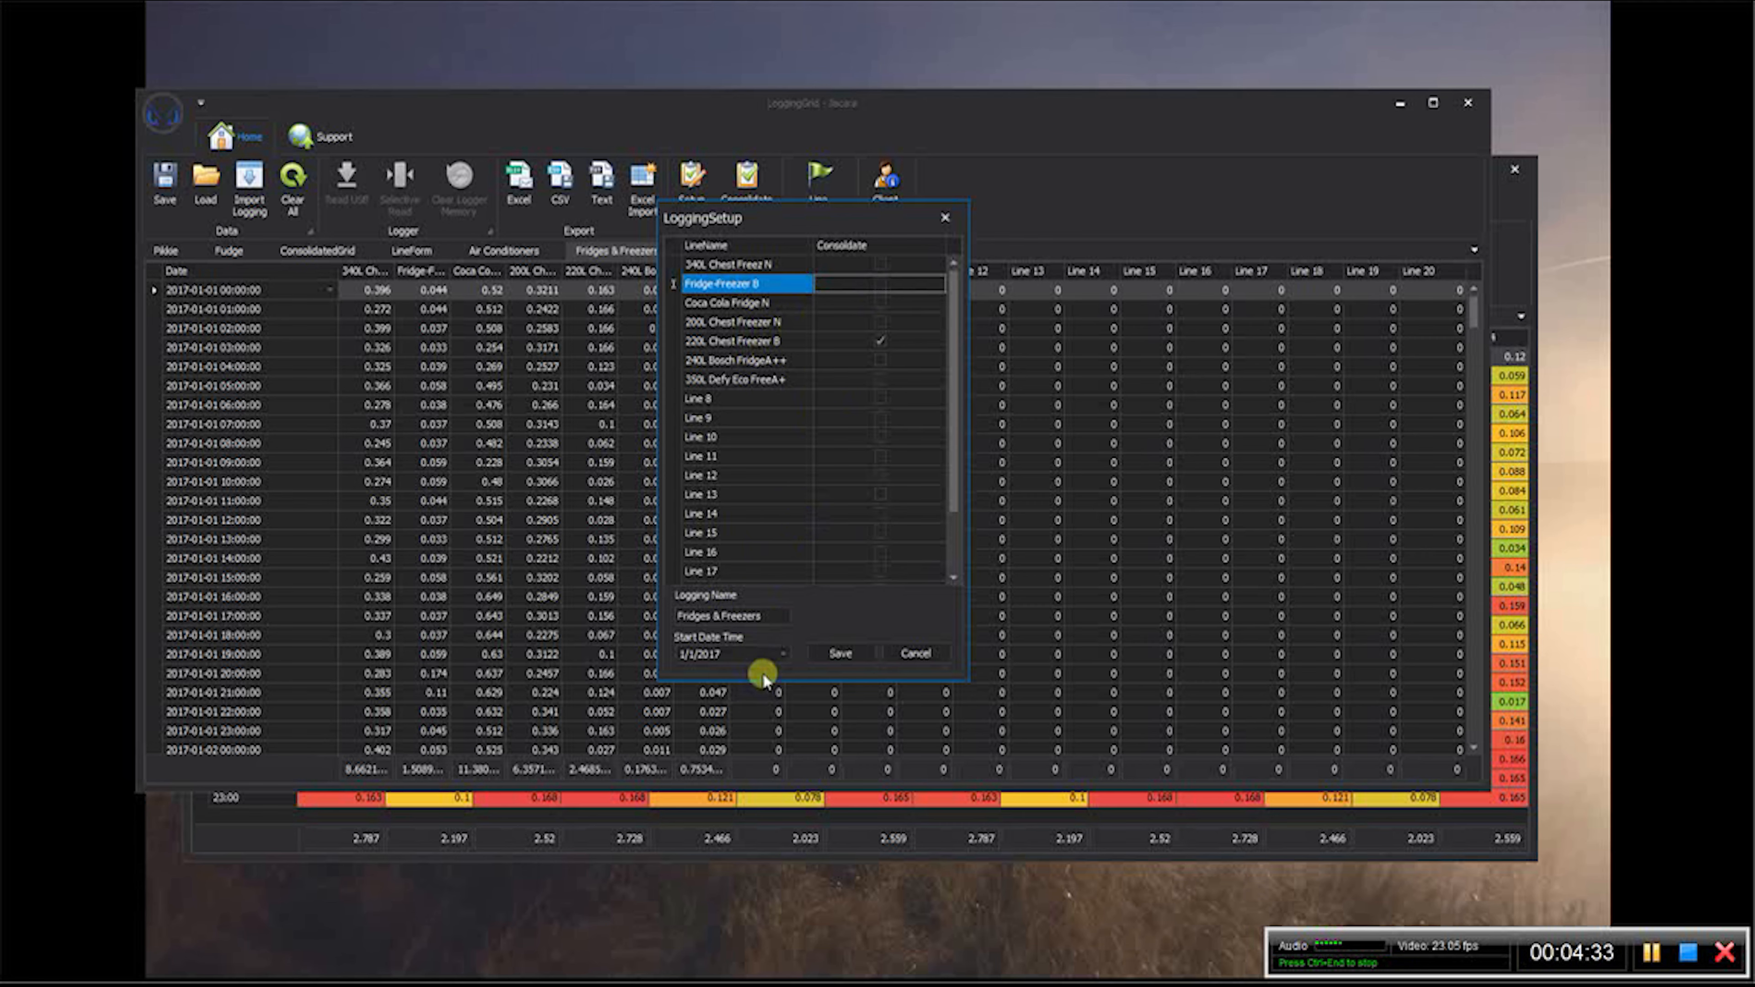
- Set the Fridges & Freezers logging start date to 7/5/2017 and save the logging setup
click(784, 653)
click(870, 706)
click(870, 708)
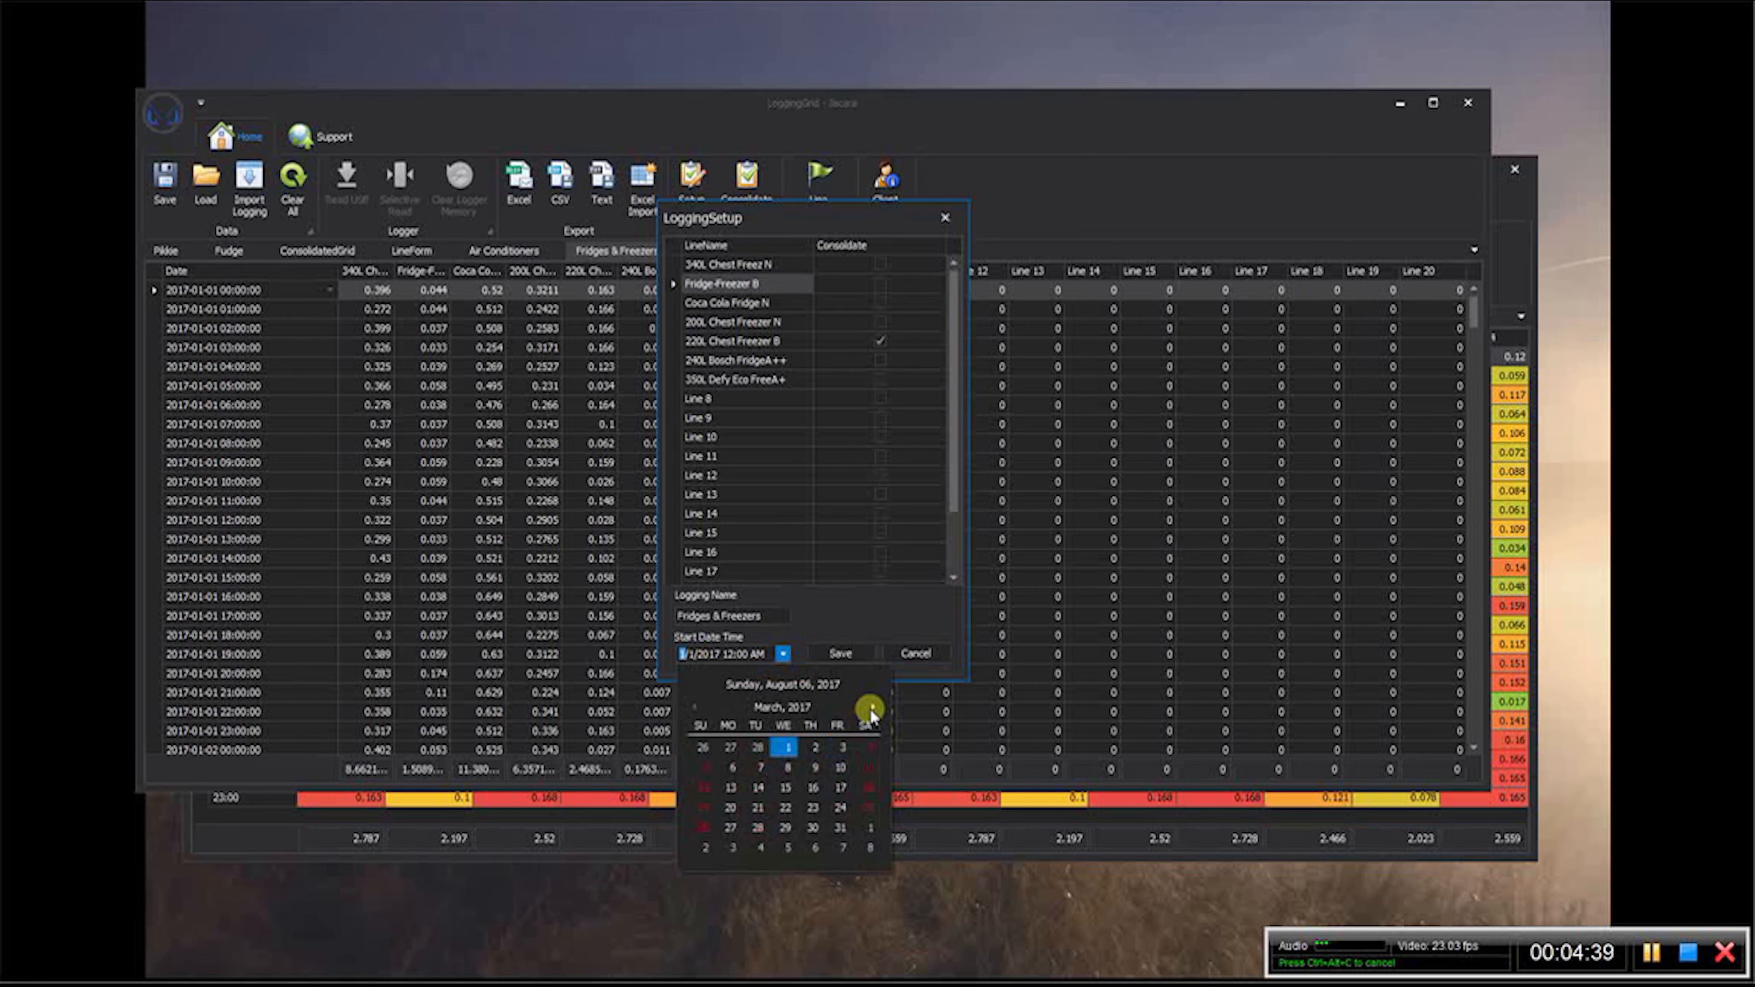
click(870, 709)
click(870, 708)
click(870, 708)
click(870, 708)
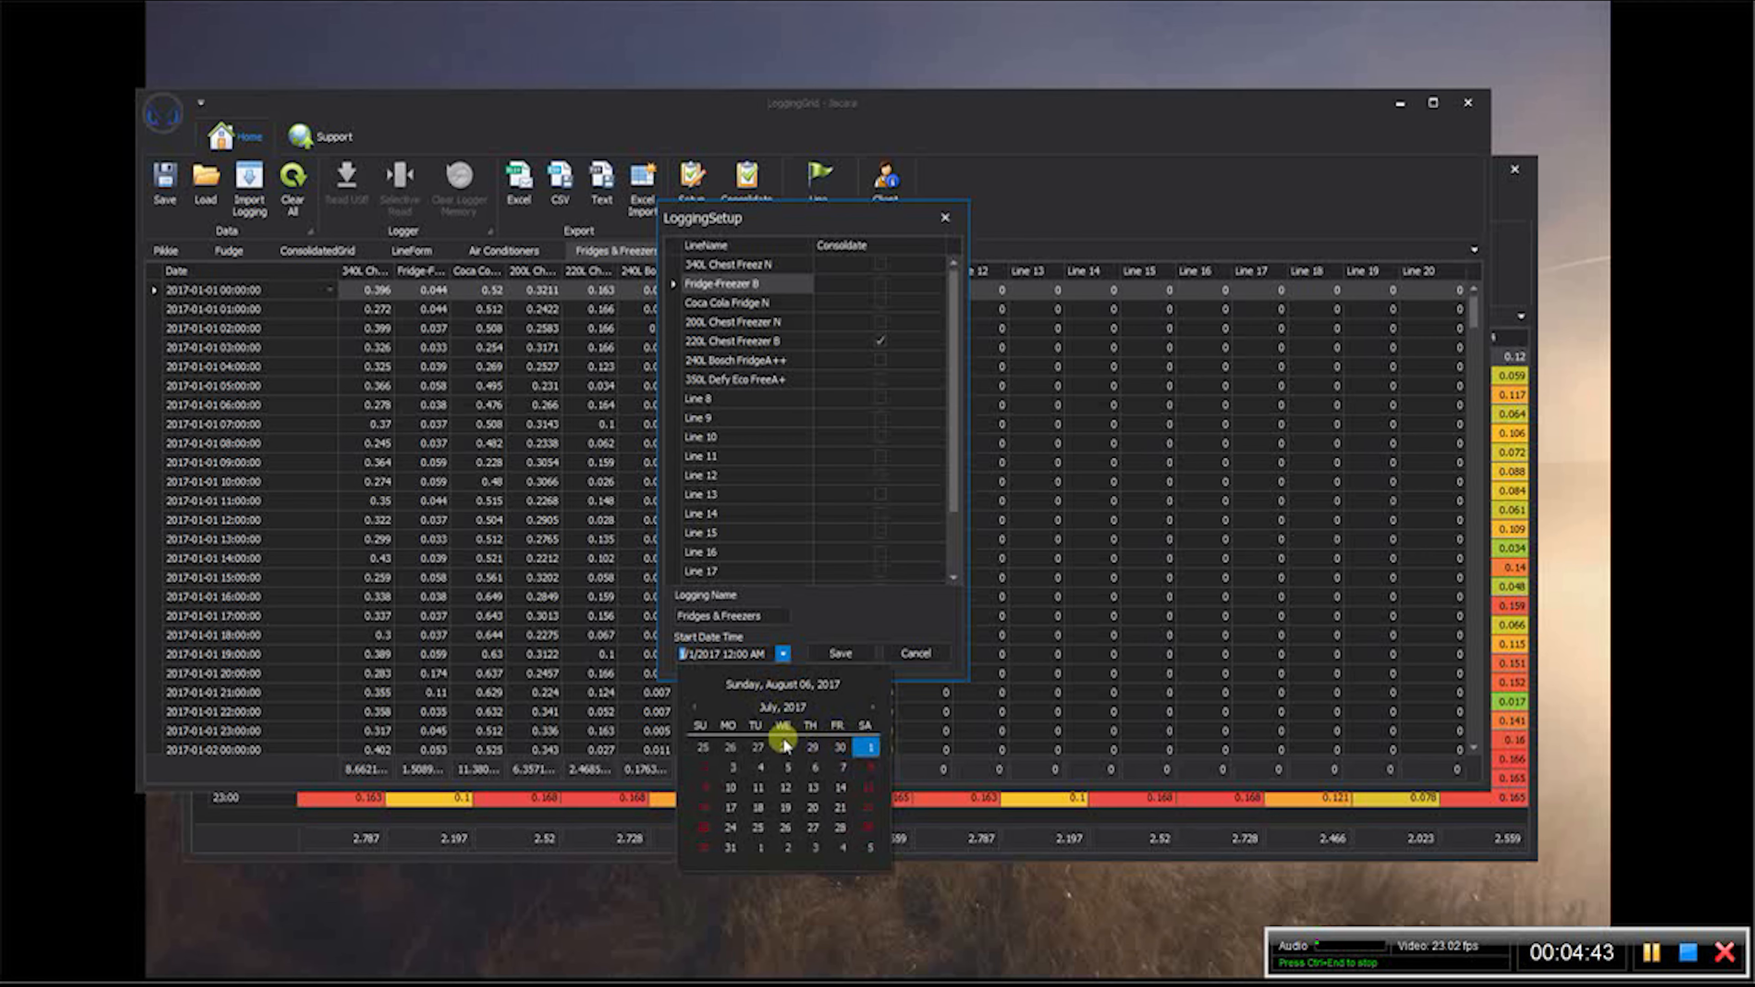
click(788, 768)
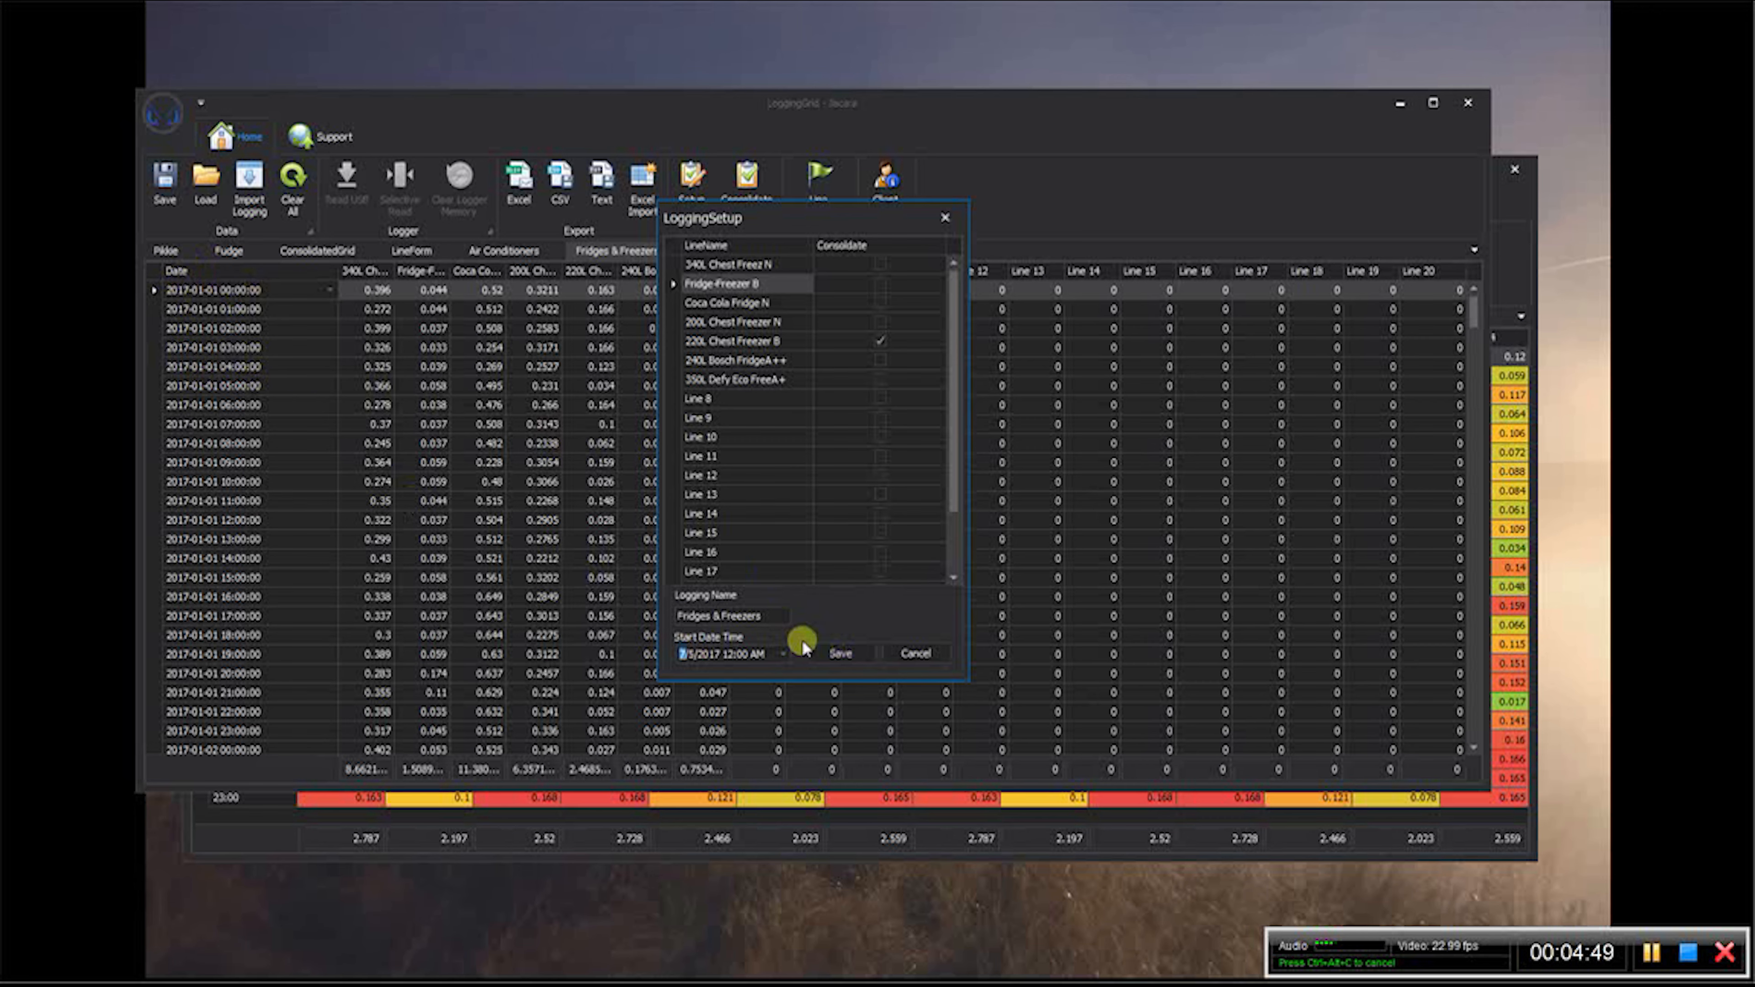
click(843, 653)
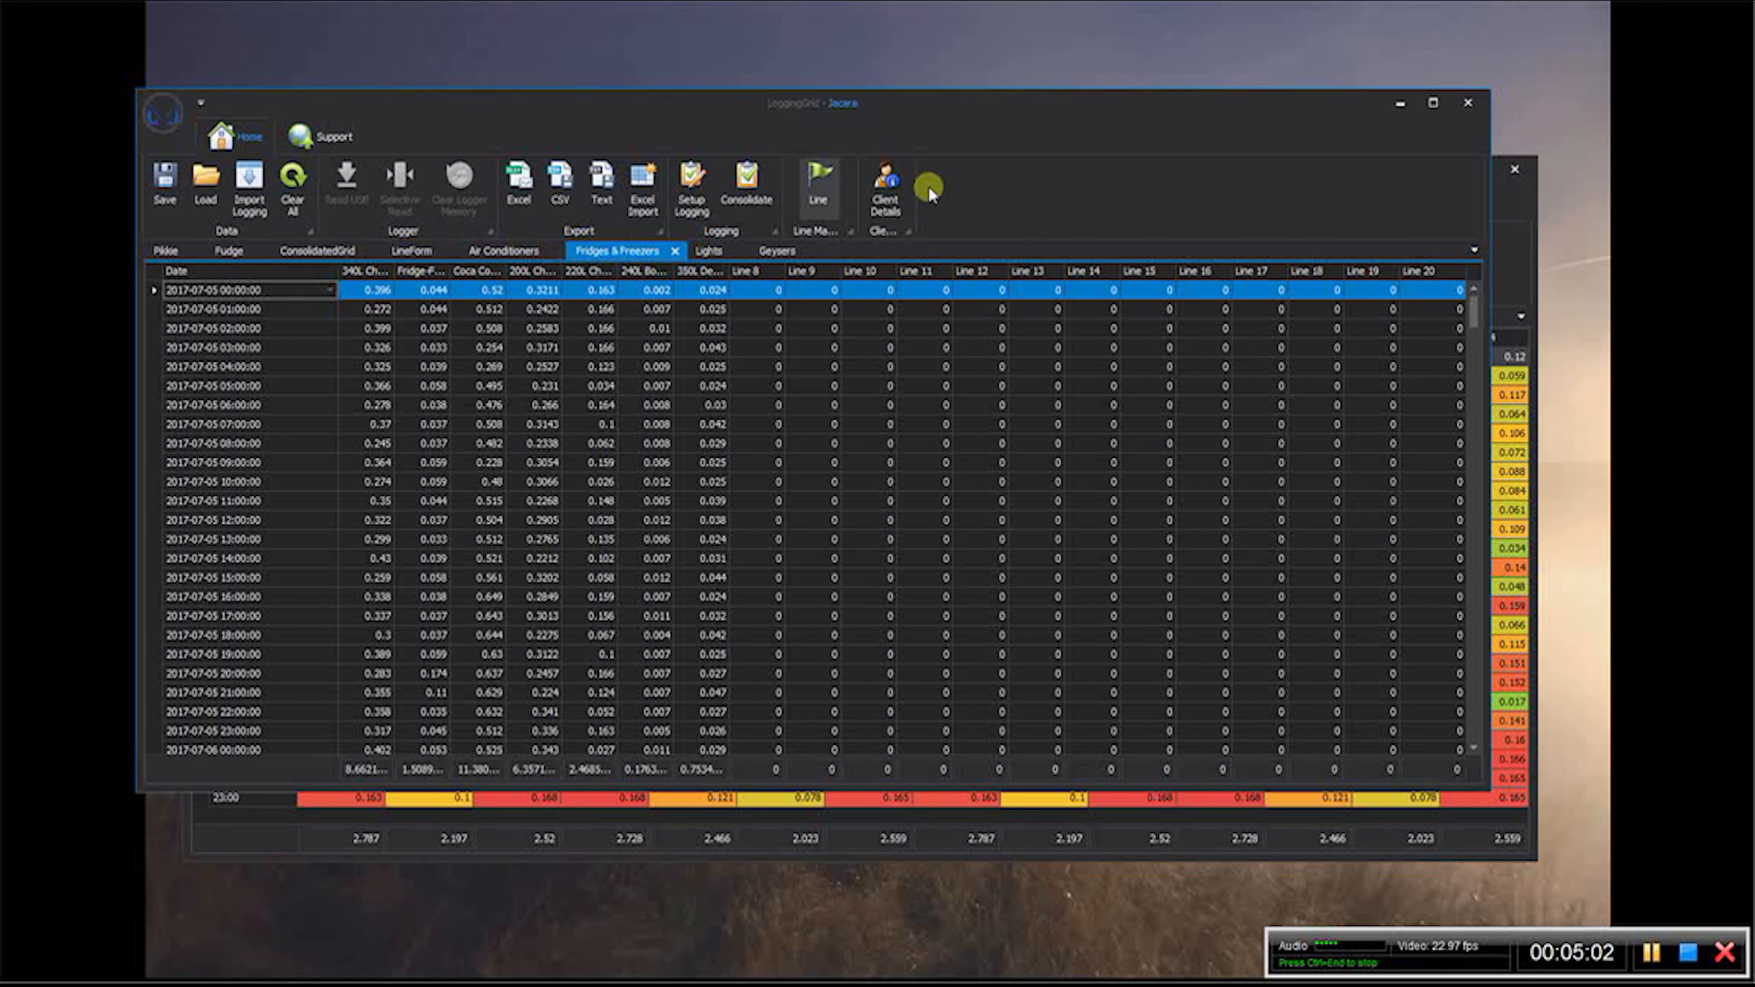
- Close the line form in the presets-only window and show the line form in the client's window
click(1510, 208)
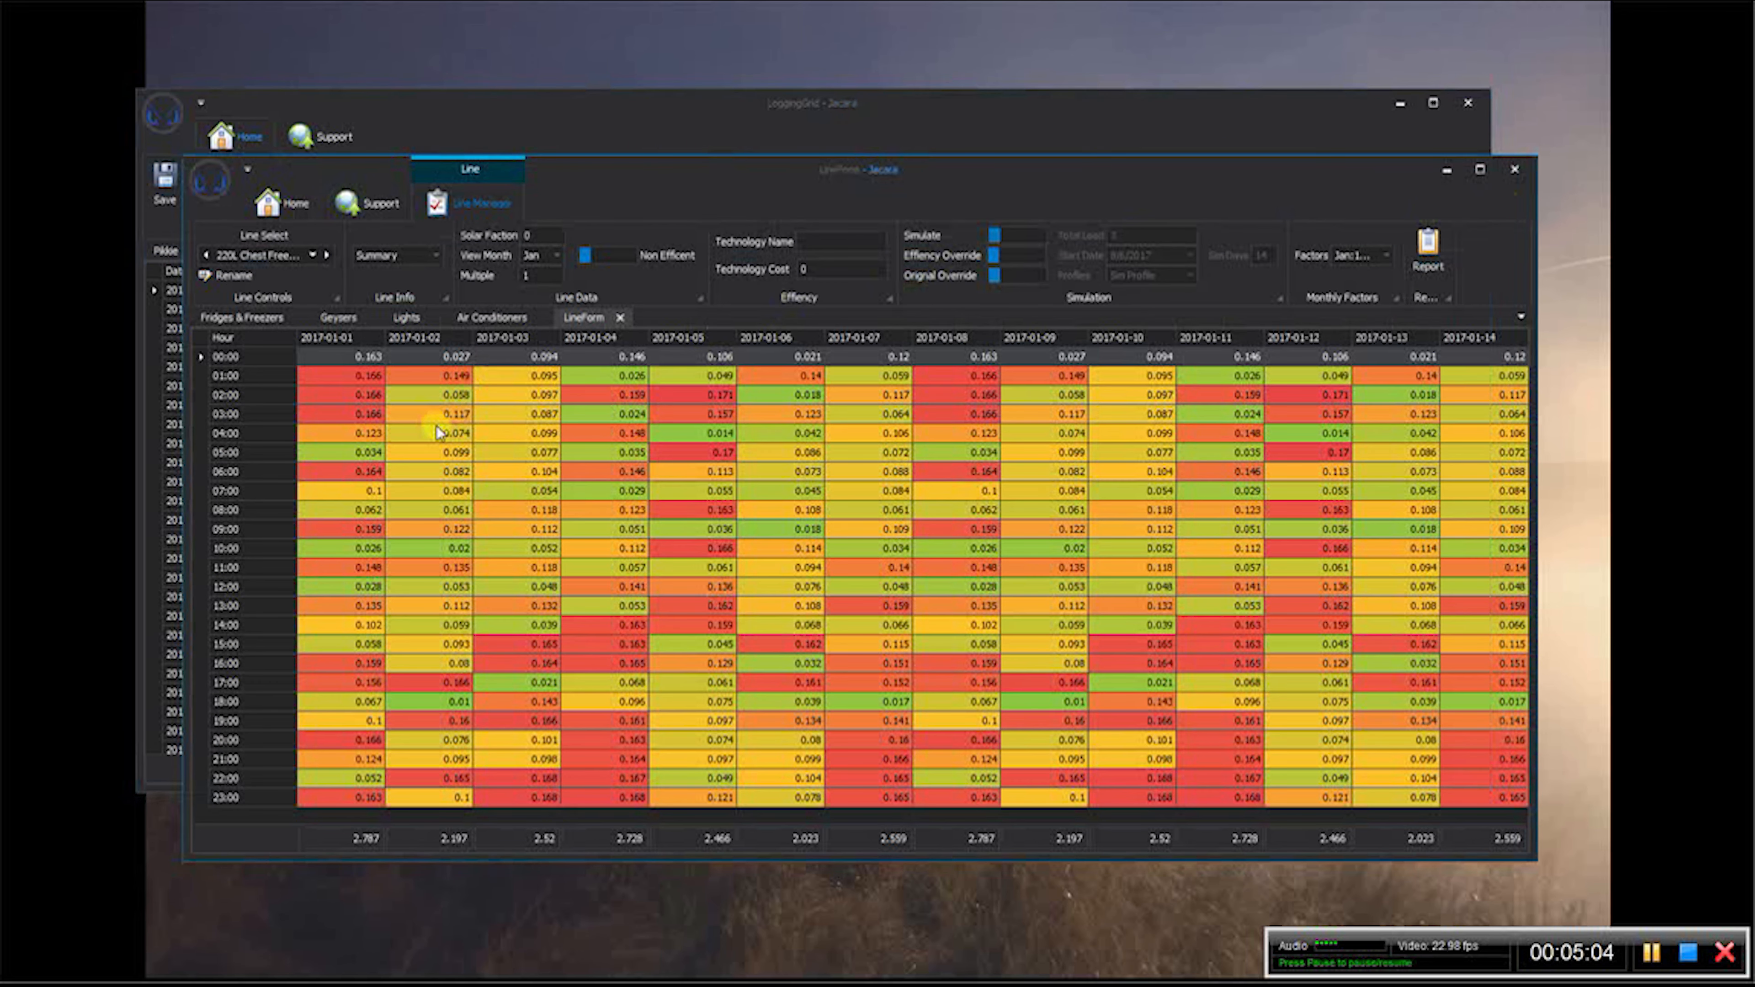
click(614, 318)
click(415, 254)
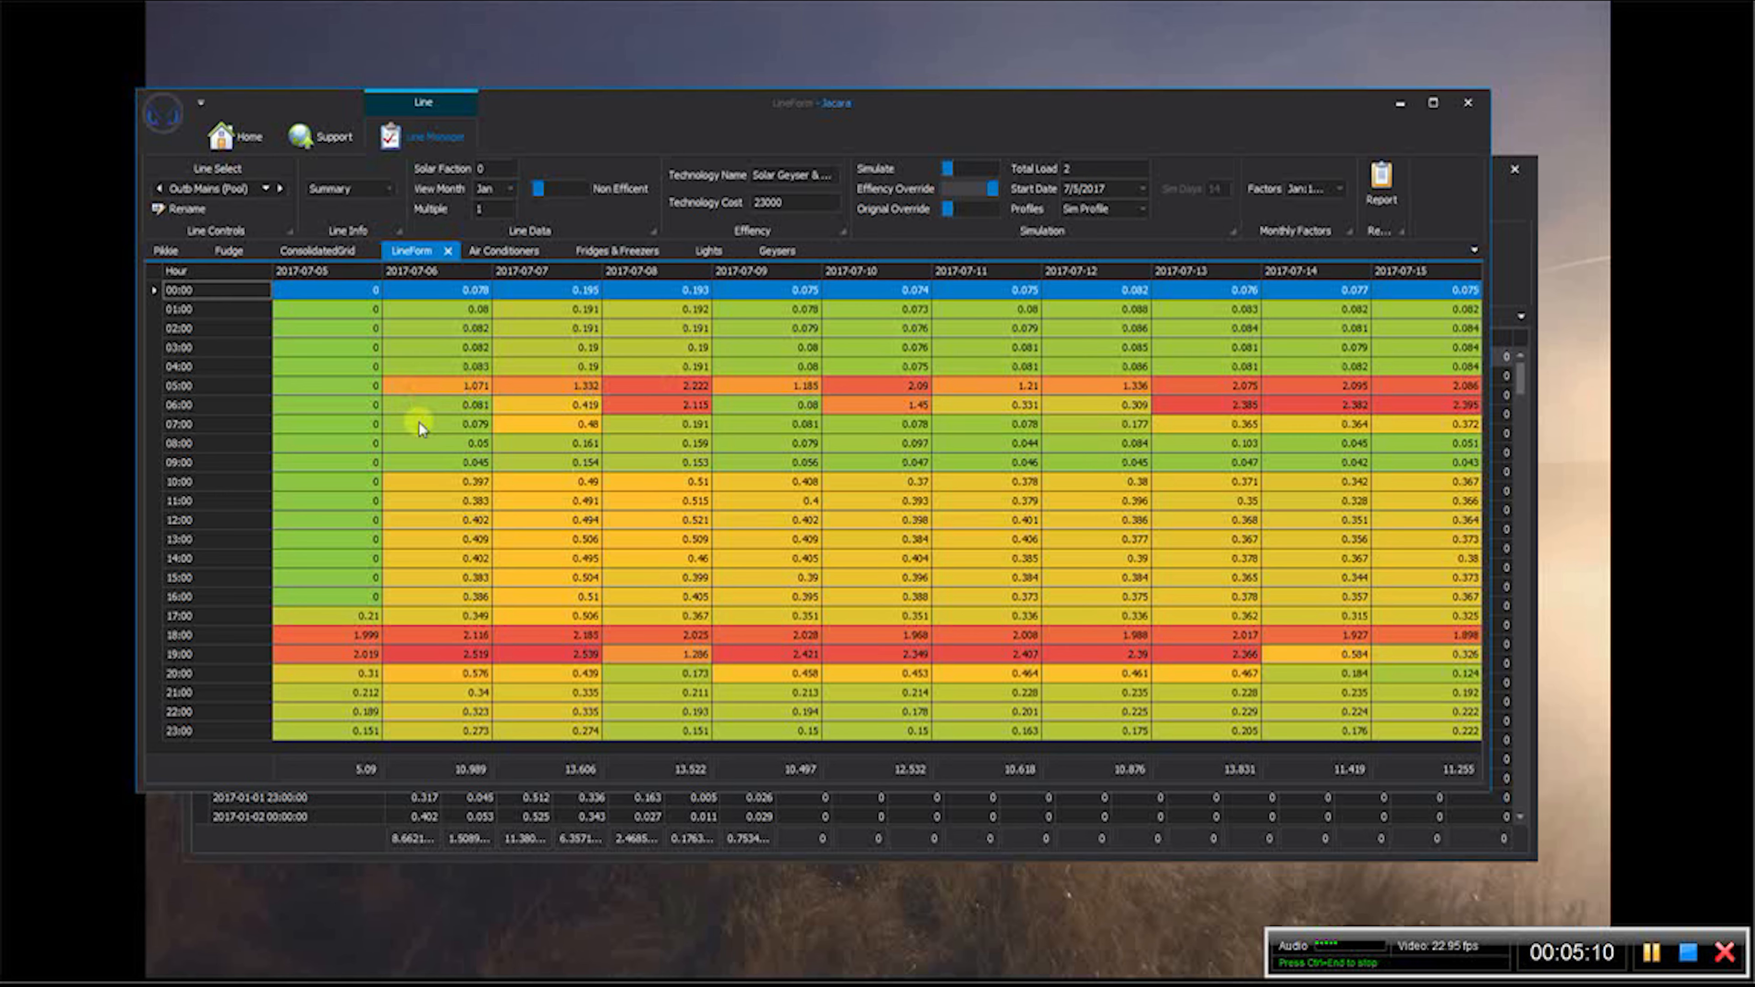
- Return to the presets-only window and open the line form for its Geysers logging data
click(1510, 201)
click(871, 277)
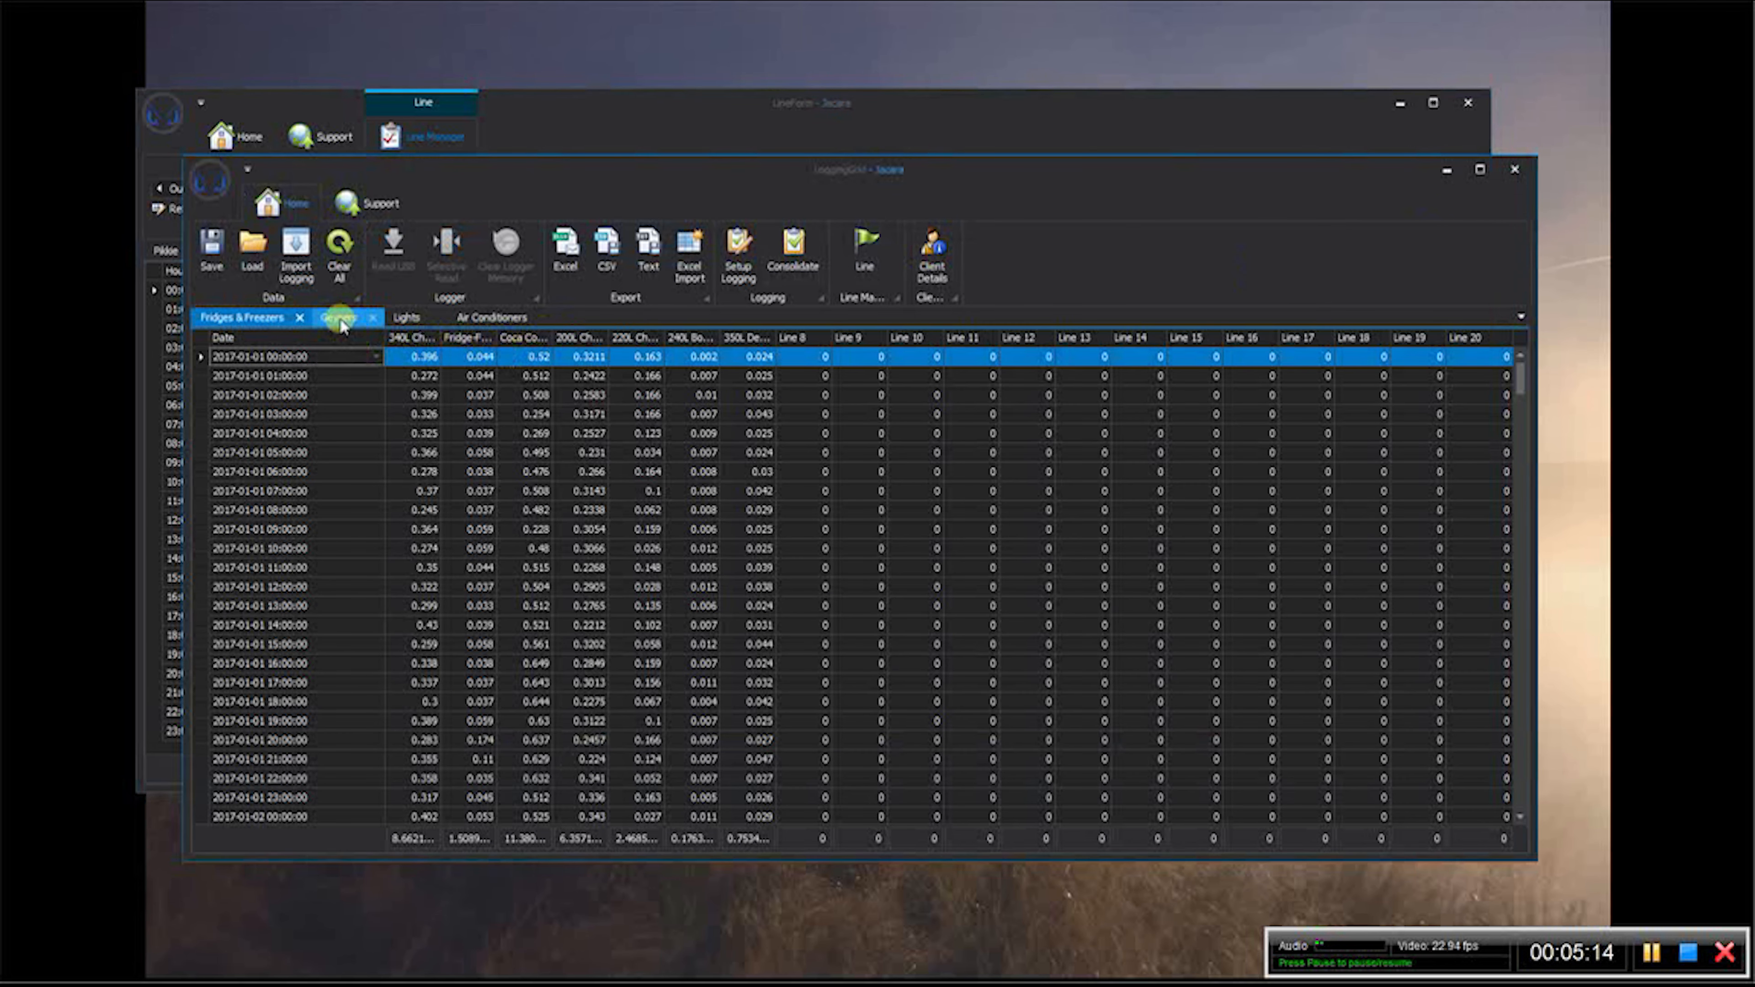
click(339, 317)
click(866, 274)
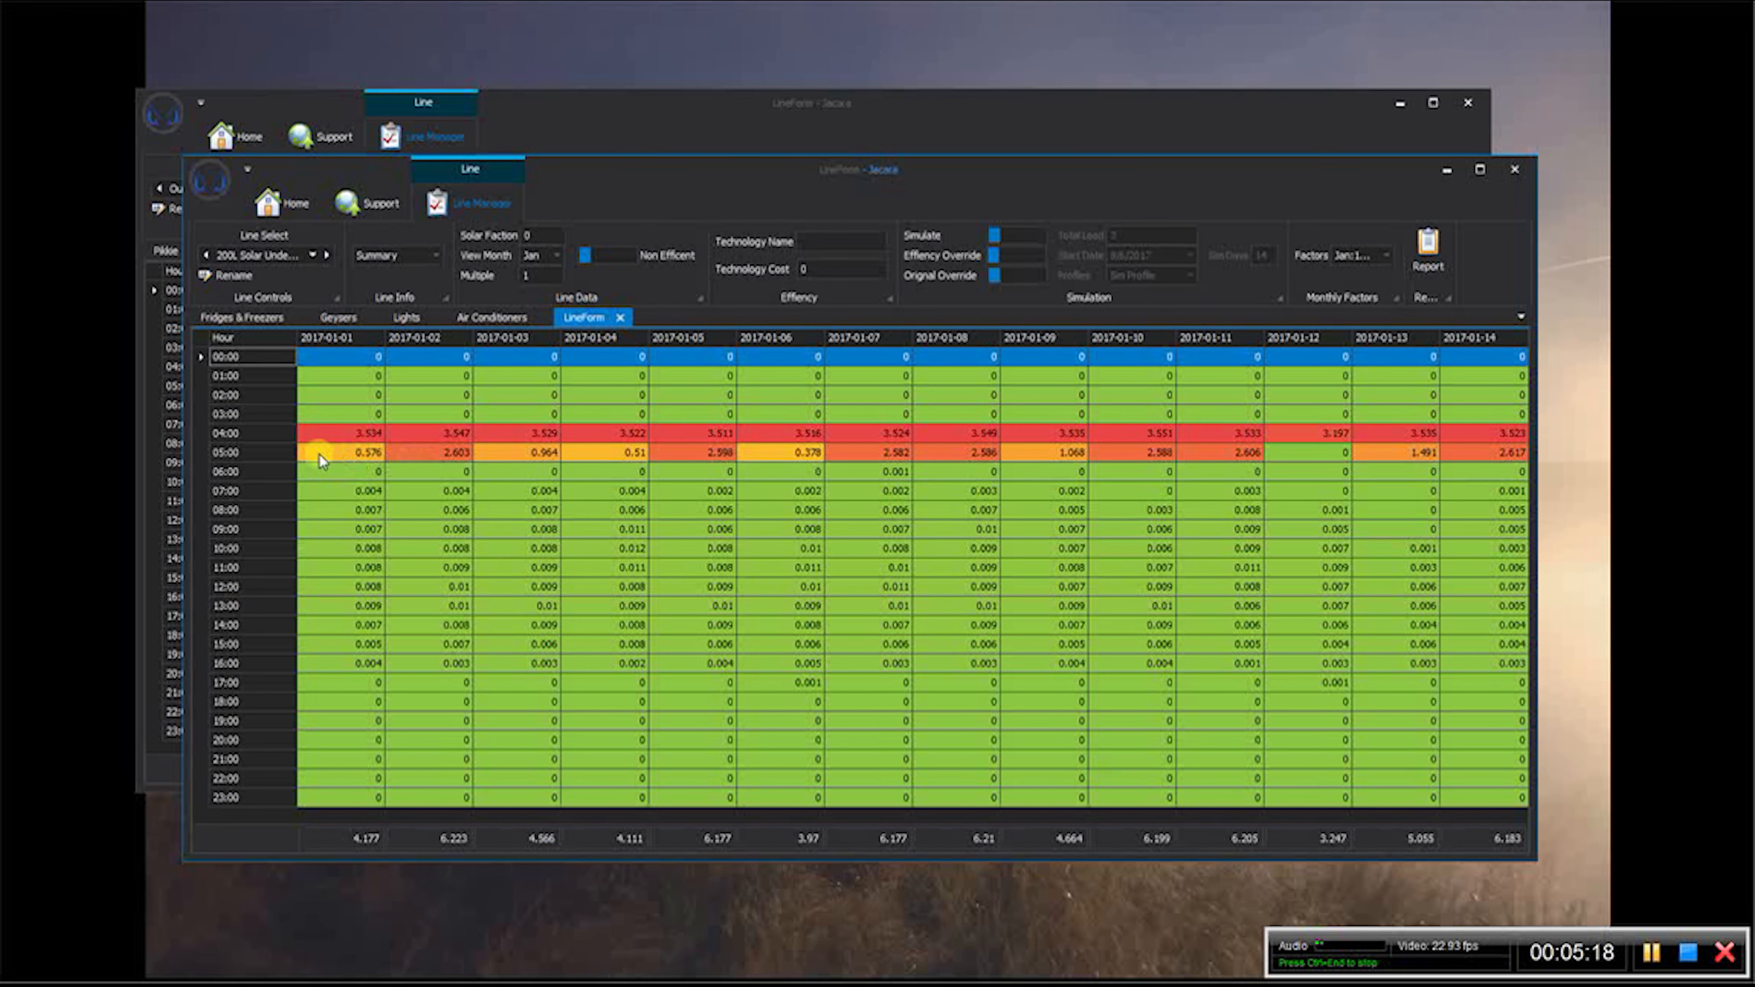
click(349, 344)
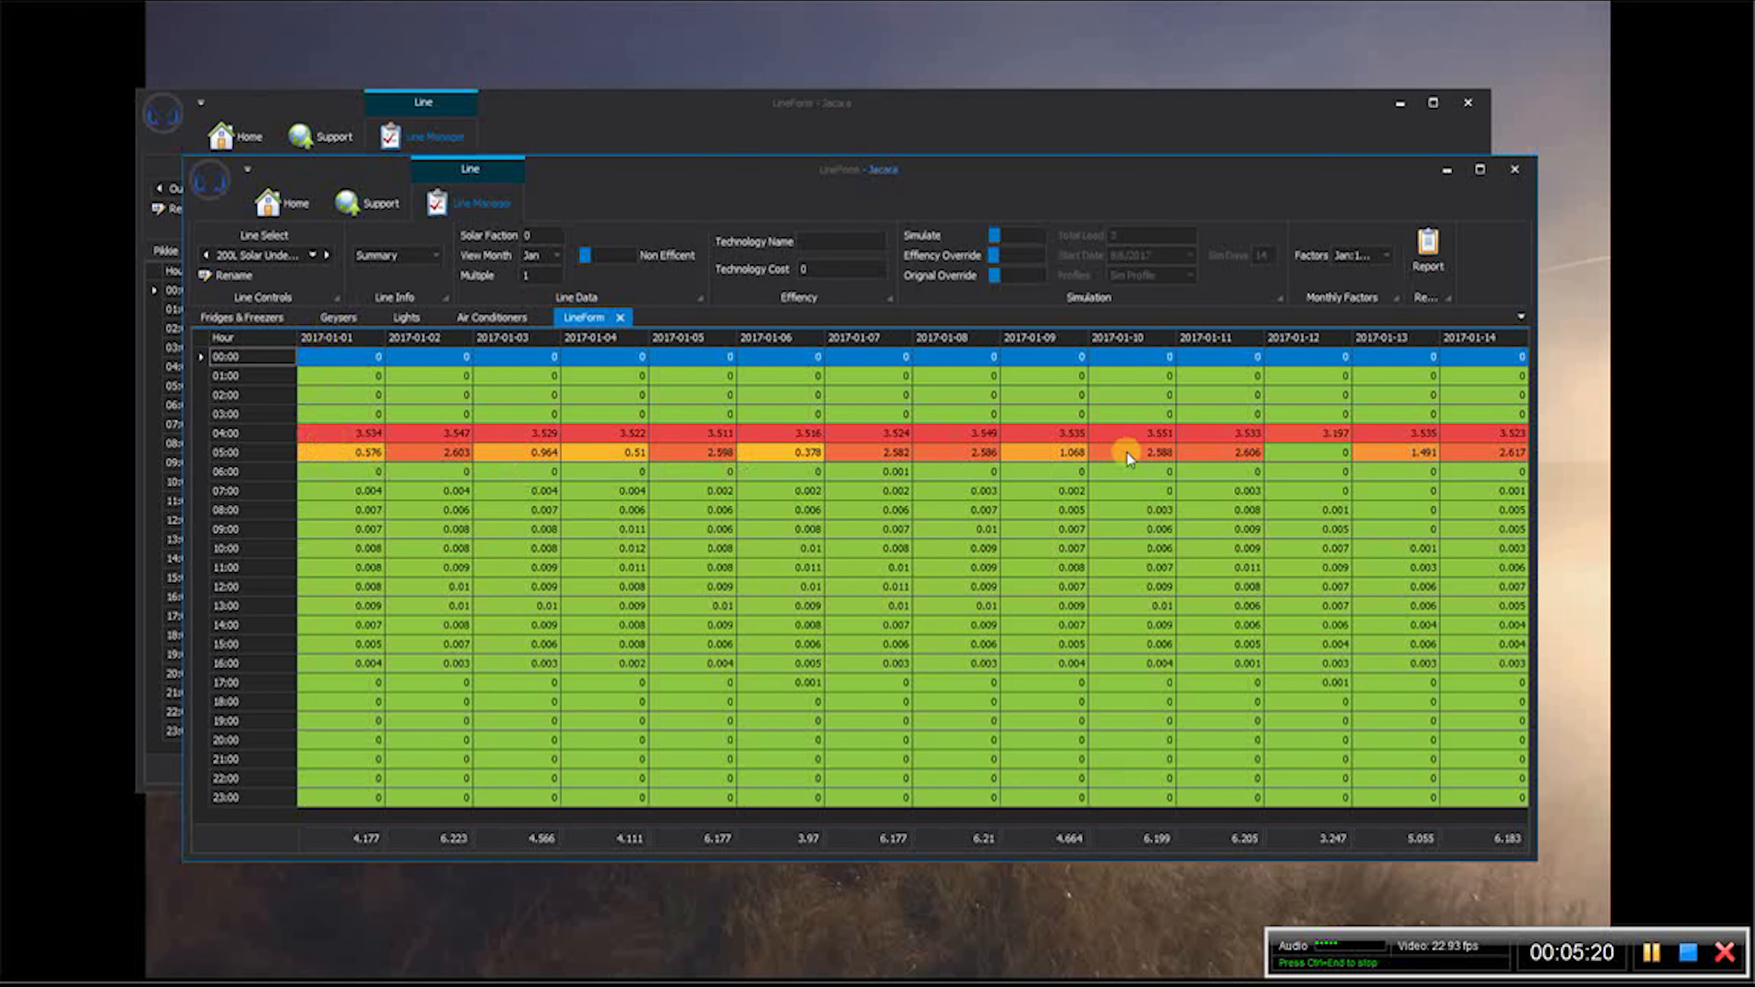
- Compare the geyser profiles, including 30L Undercounter Kit, Heat Pump 2 People and Heat Pump 1 Person, and return to 200L Solar Undersize
click(314, 256)
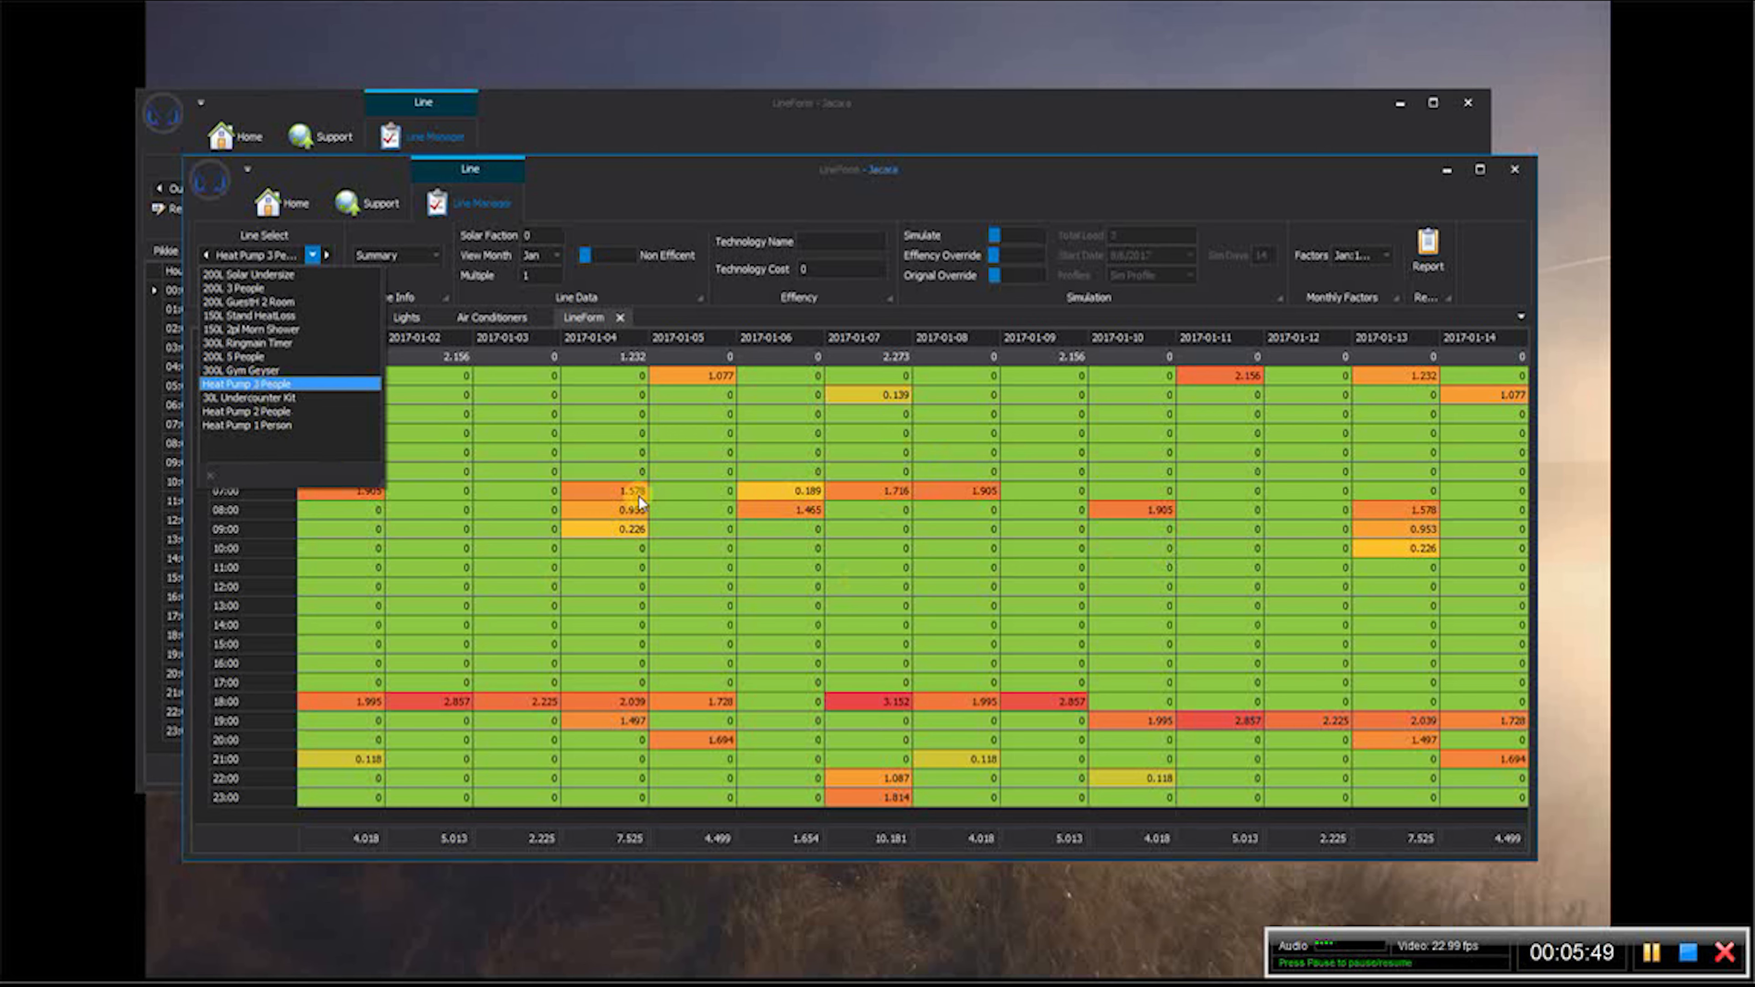
click(262, 398)
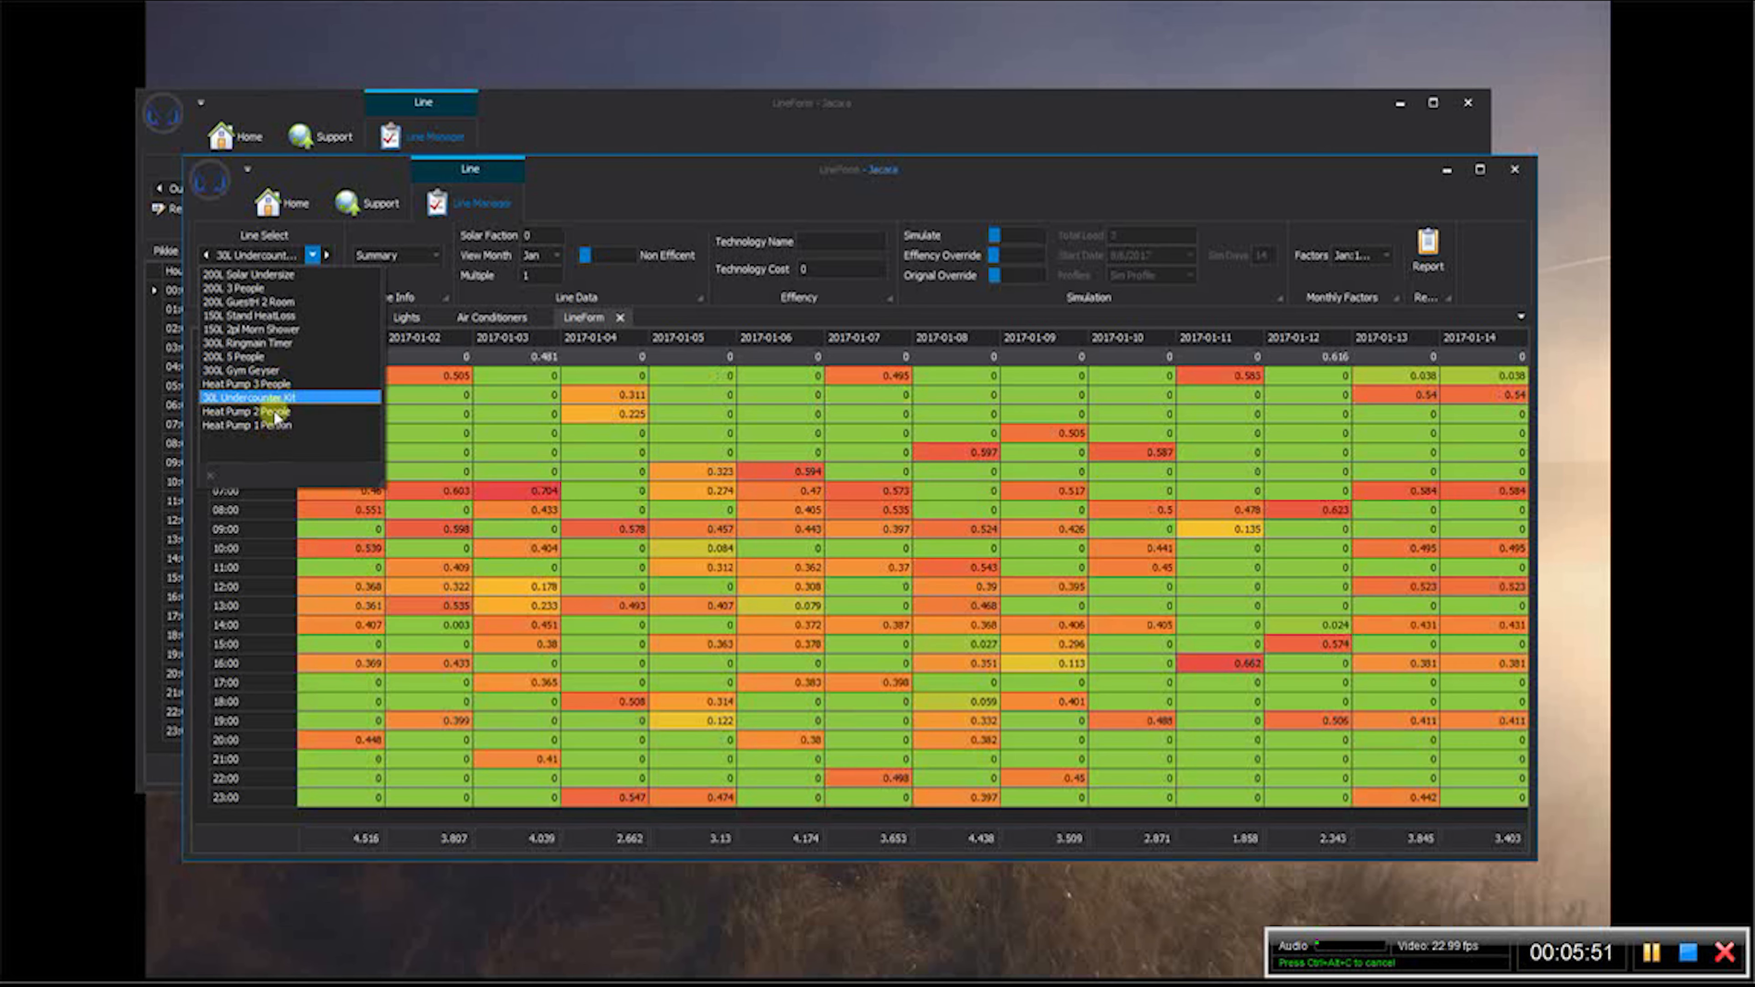
click(275, 413)
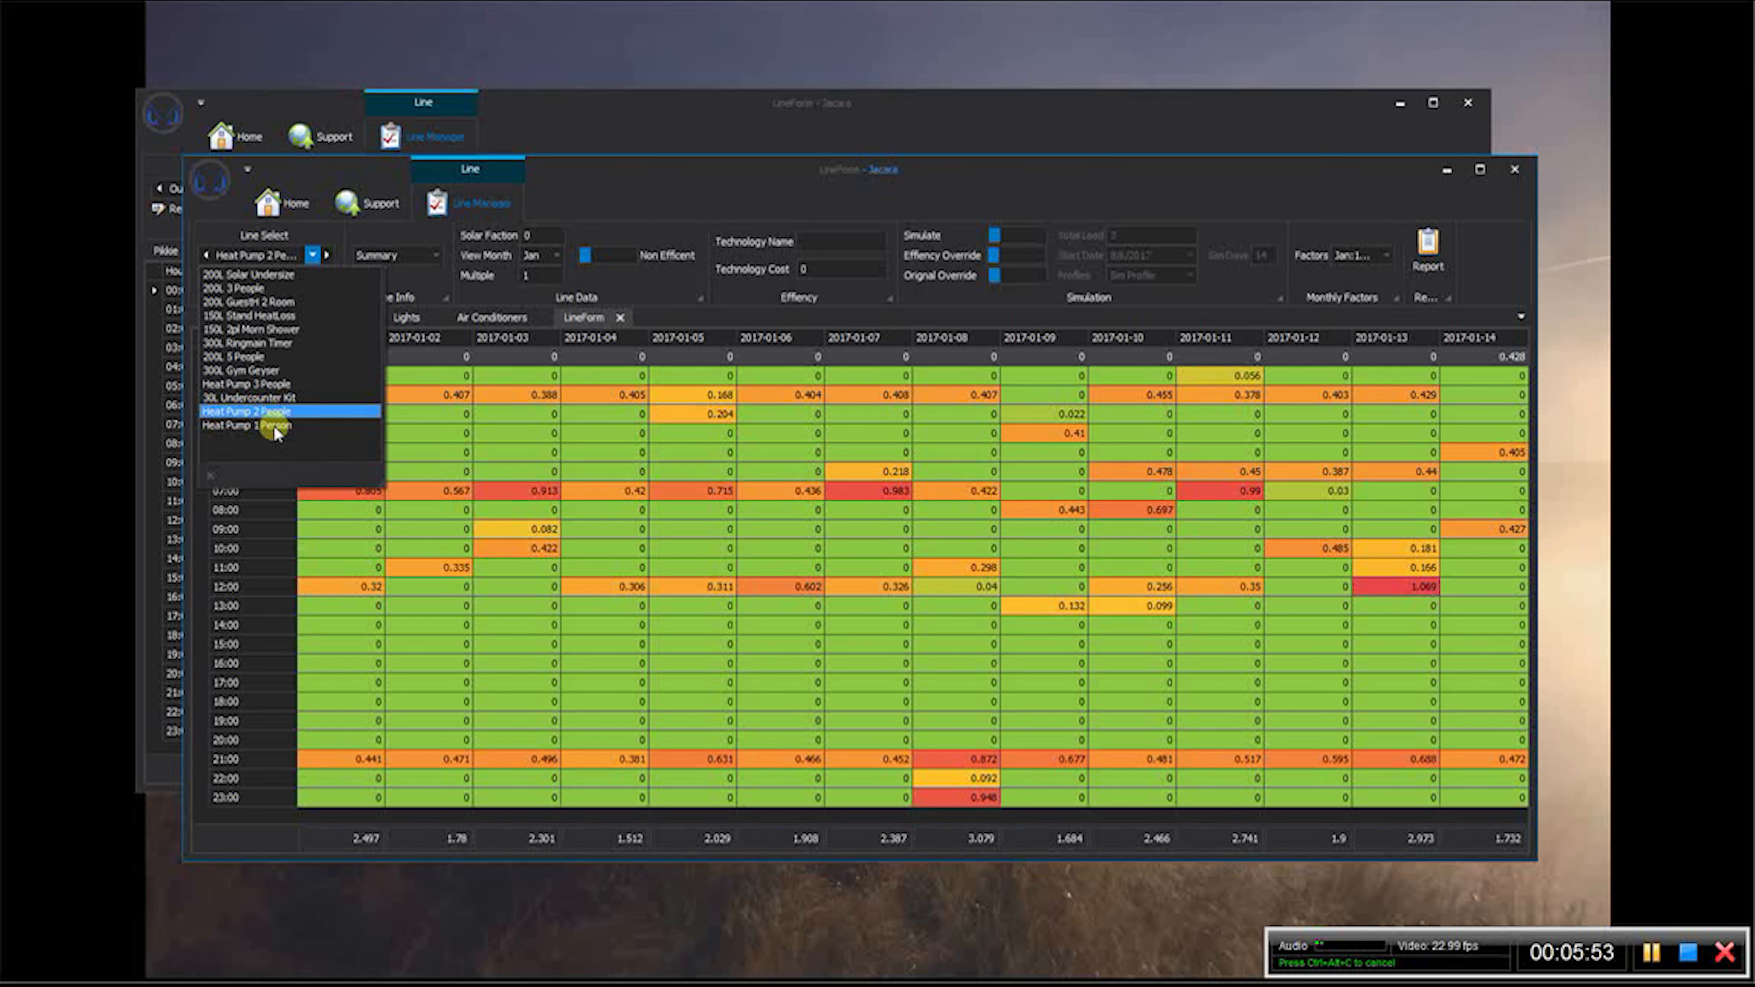
click(276, 426)
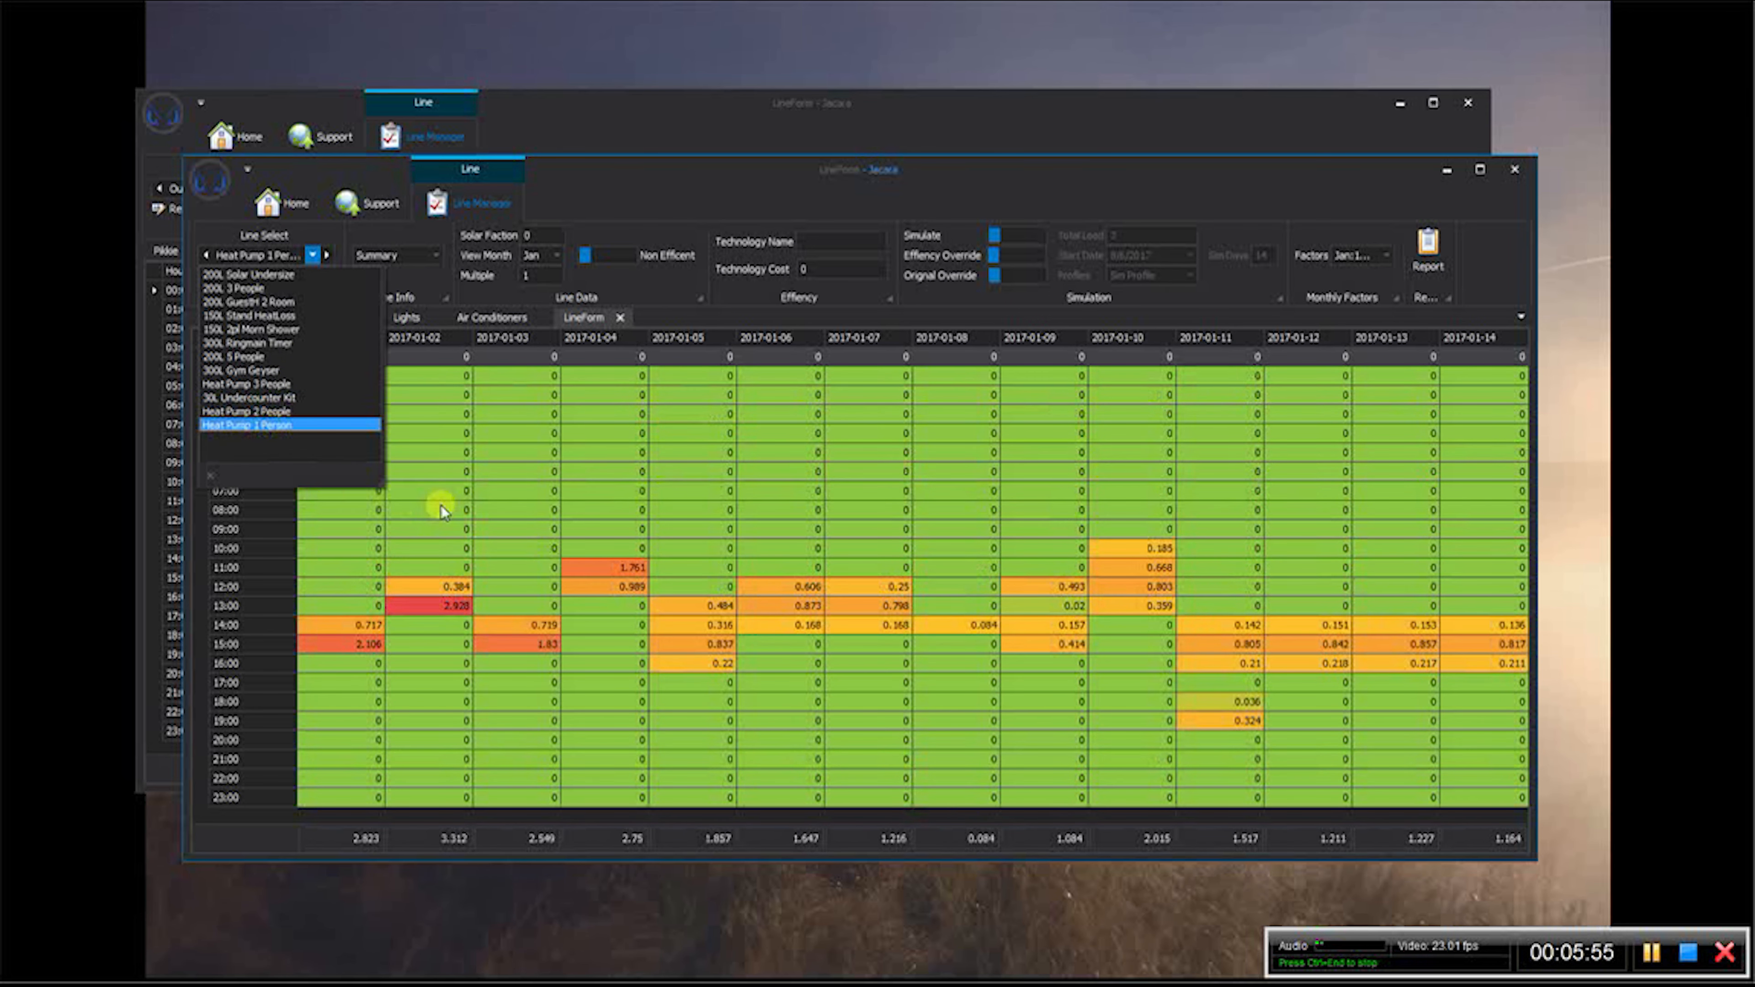
click(291, 276)
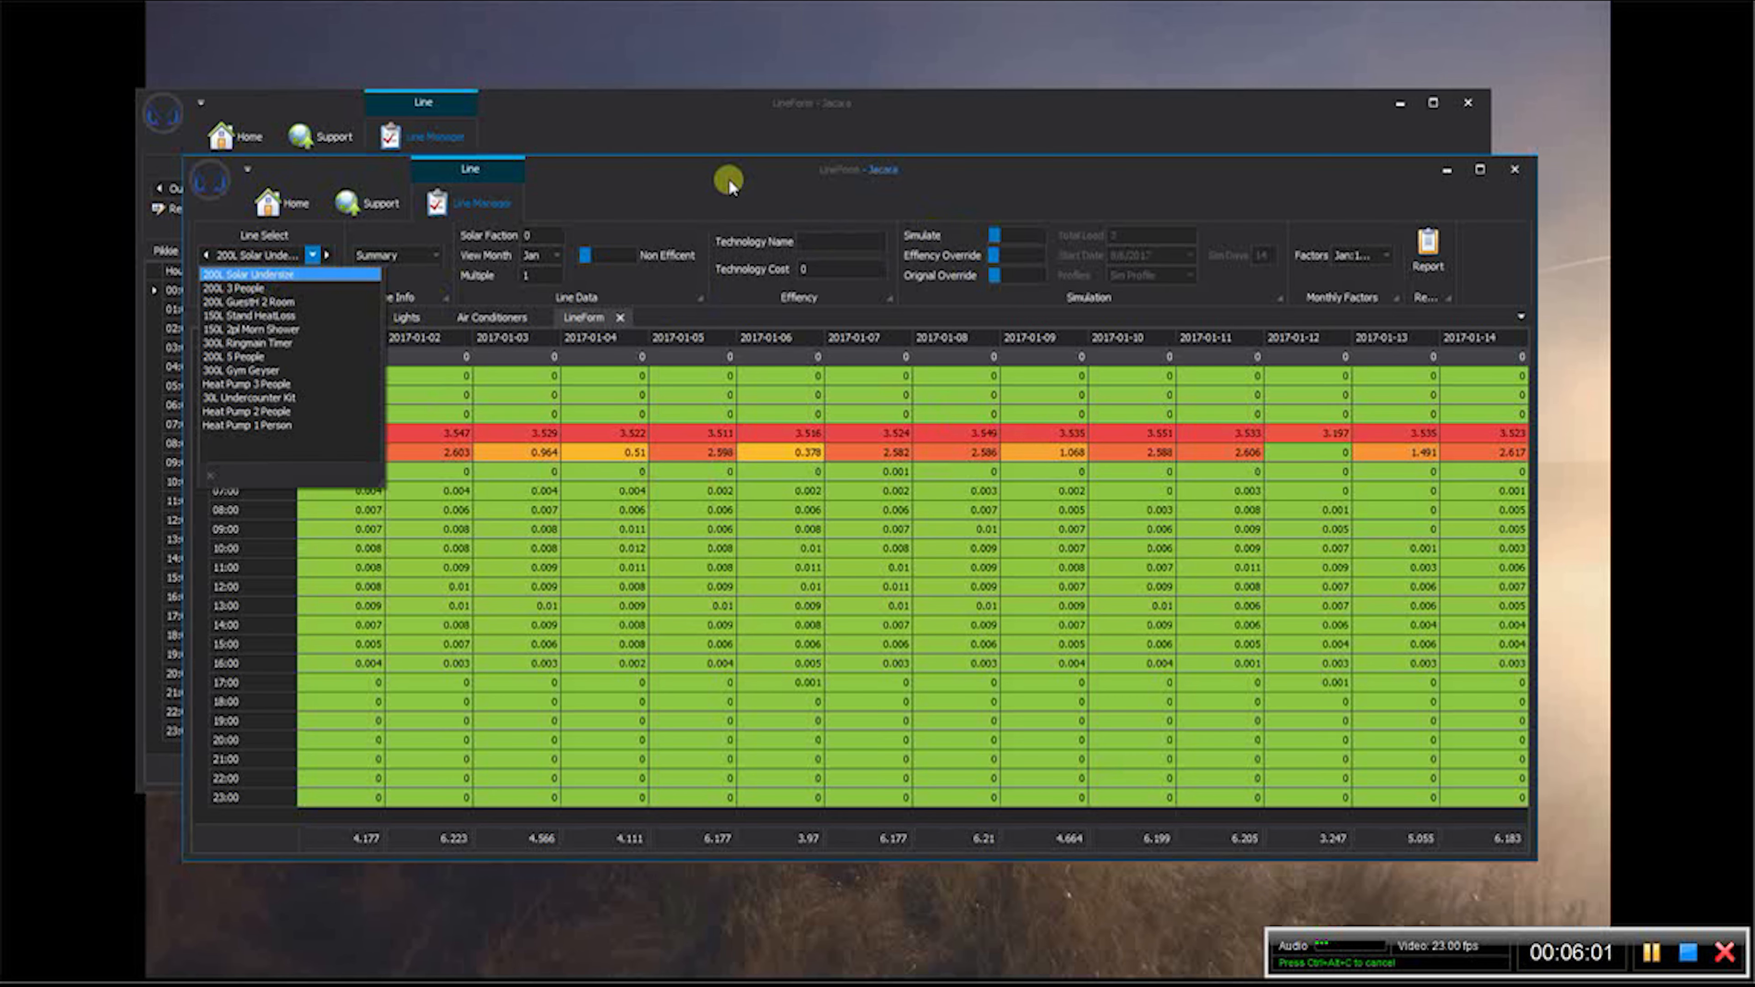
- In the client window's Geysers logging setup, exclude every line from consolidation except 200L Solar Undersize
click(1023, 123)
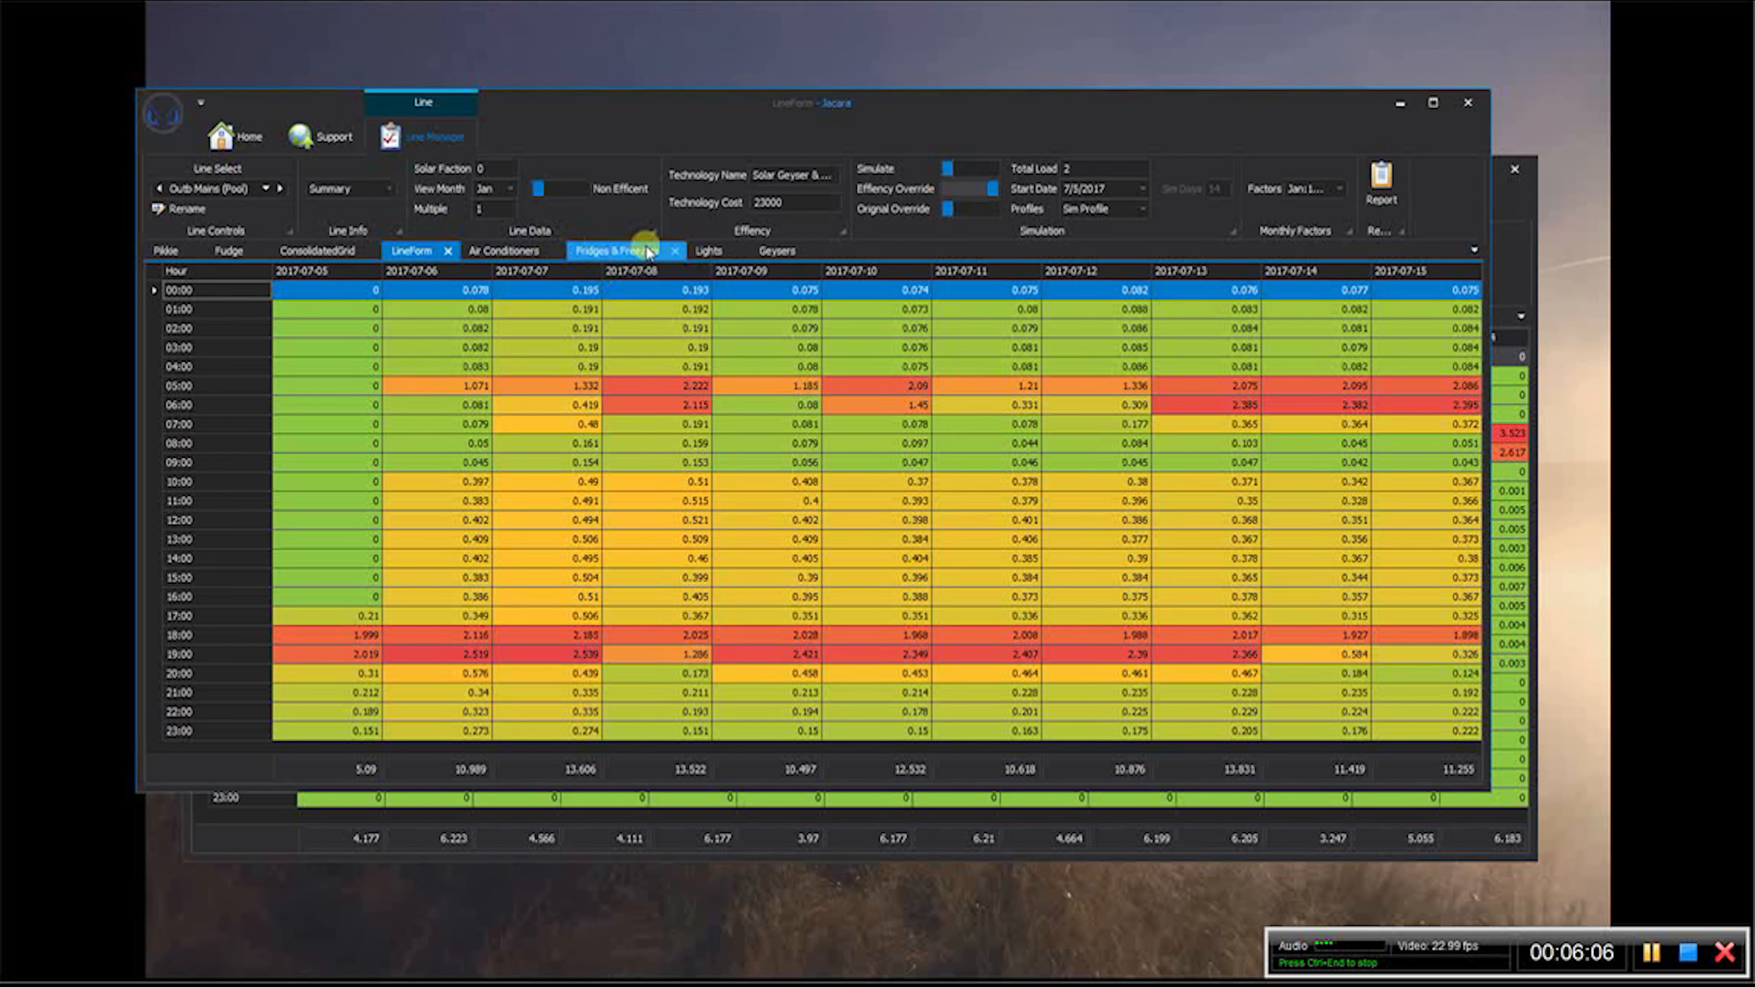
click(767, 249)
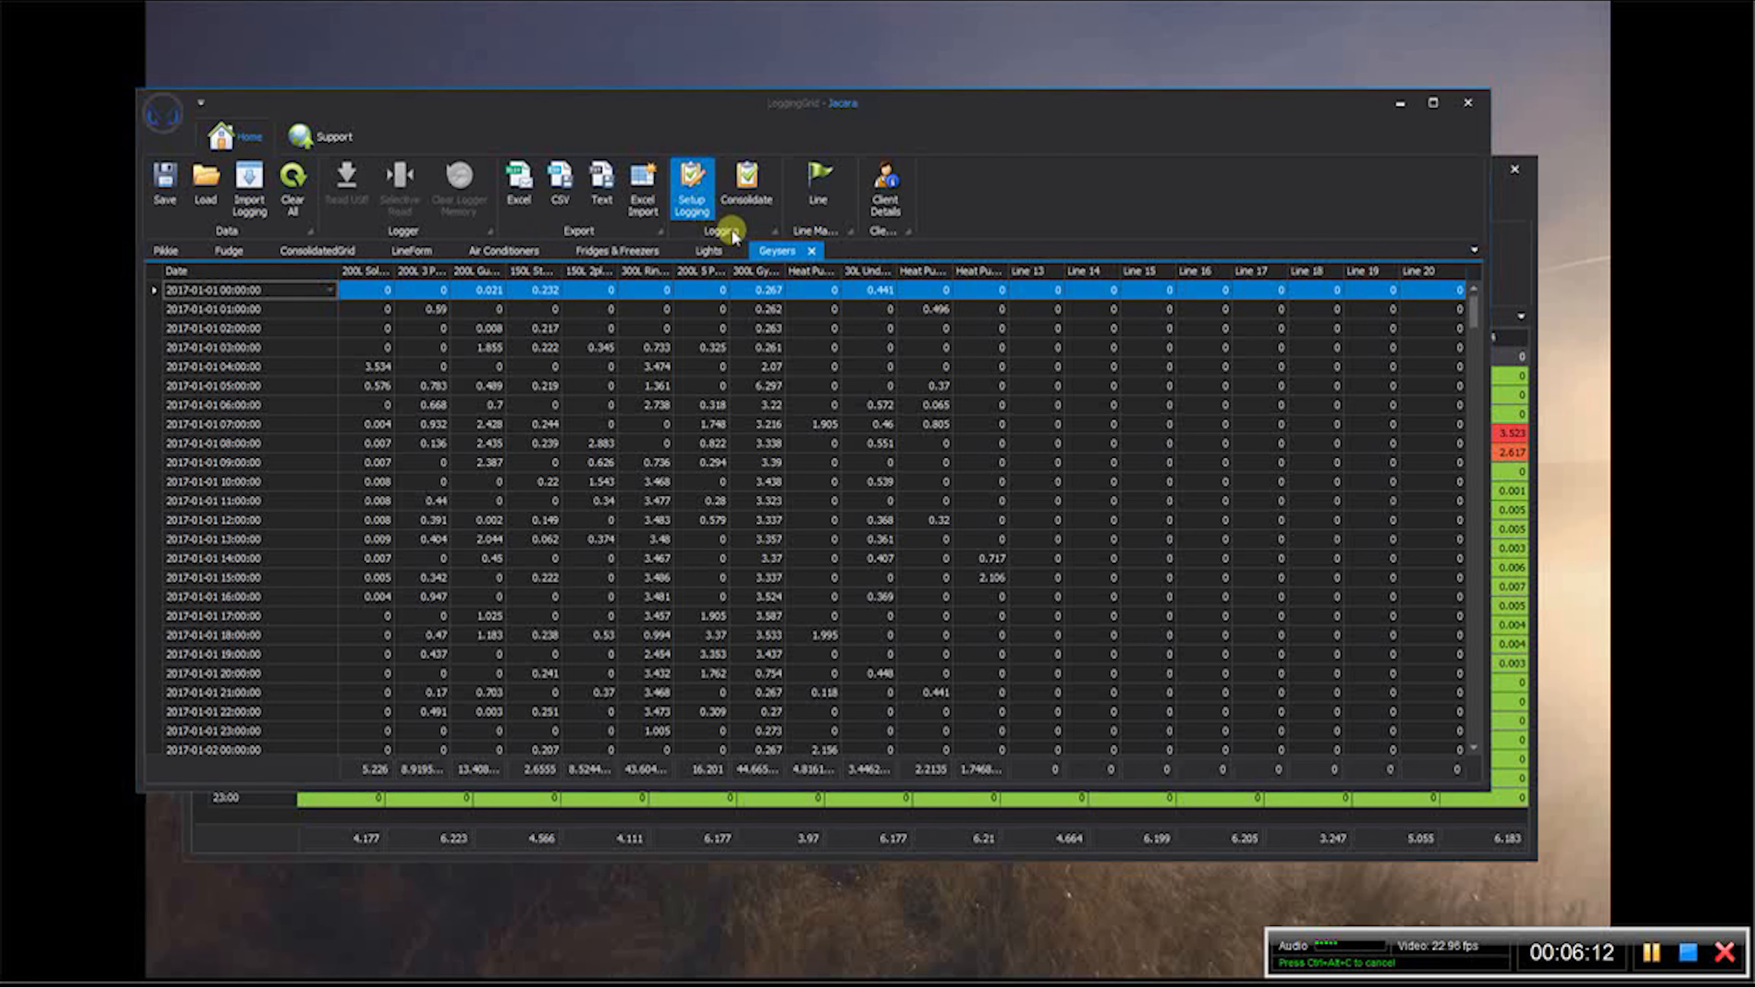
click(691, 186)
click(880, 284)
click(880, 303)
click(880, 323)
click(882, 341)
click(881, 360)
click(880, 379)
click(881, 399)
click(881, 418)
click(881, 437)
click(880, 456)
click(882, 478)
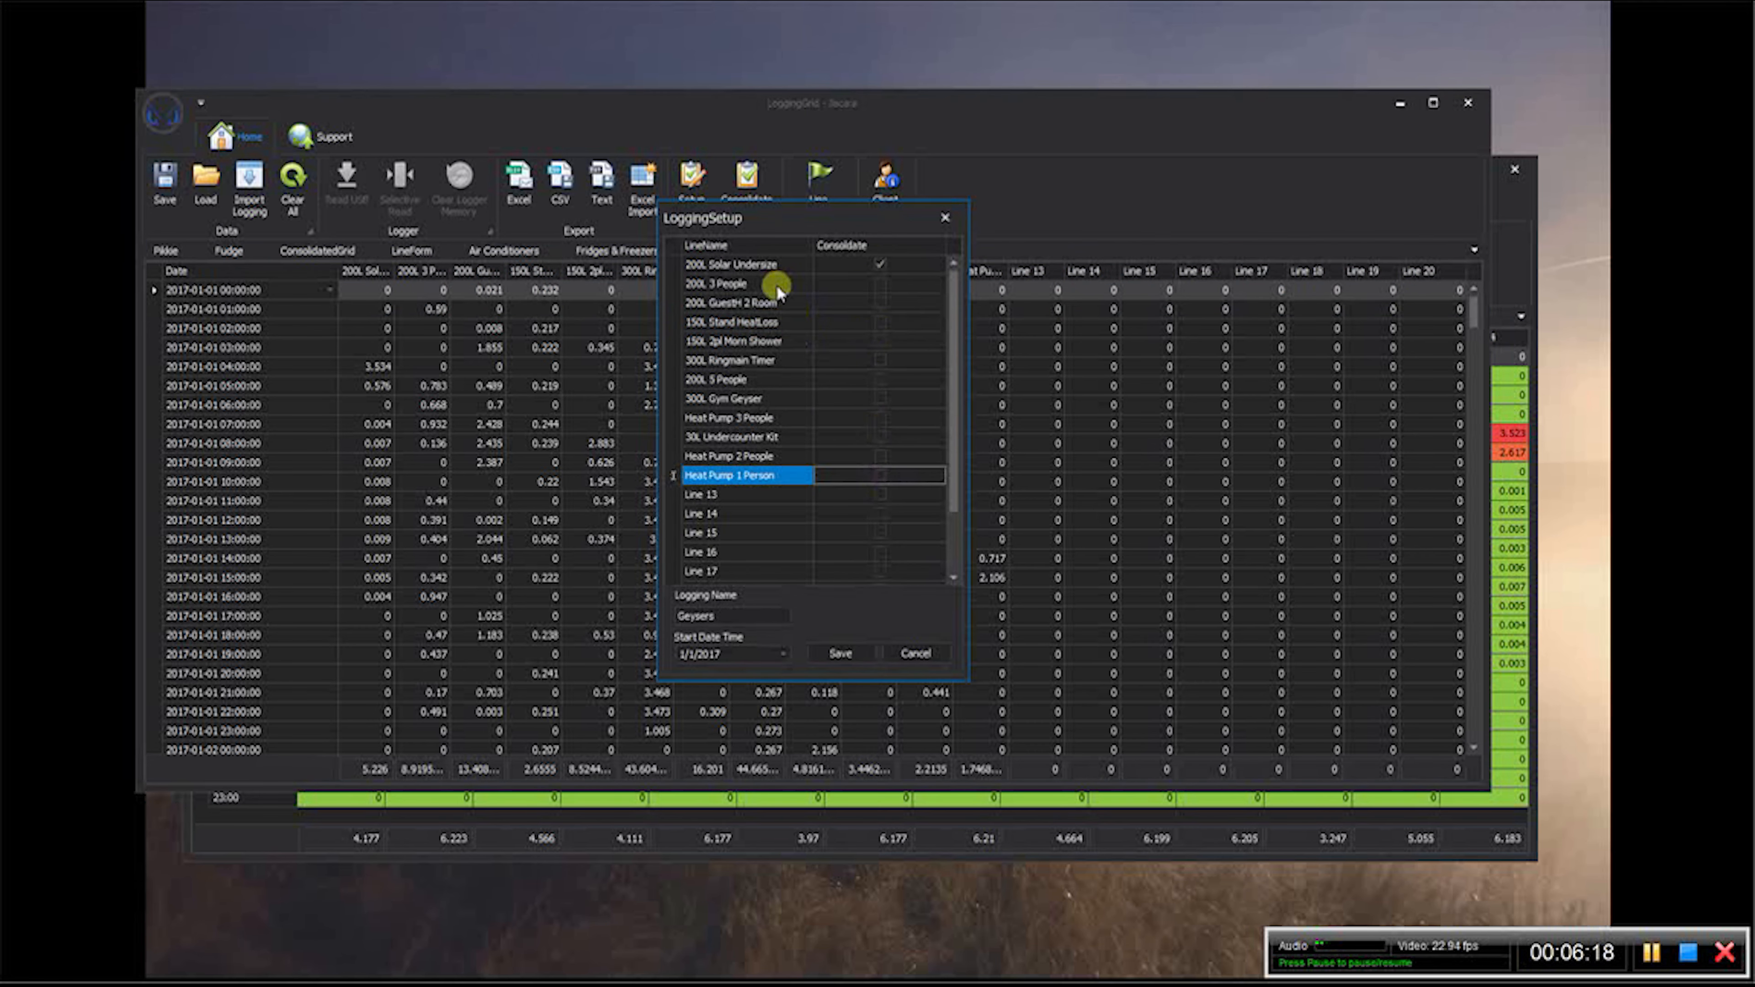
- Rename the 200L Solar Undersize line as Outbuilding Geyser, set the Geysers logging start date to 7/5/2017 and save the setup
drag(782, 265, 687, 263)
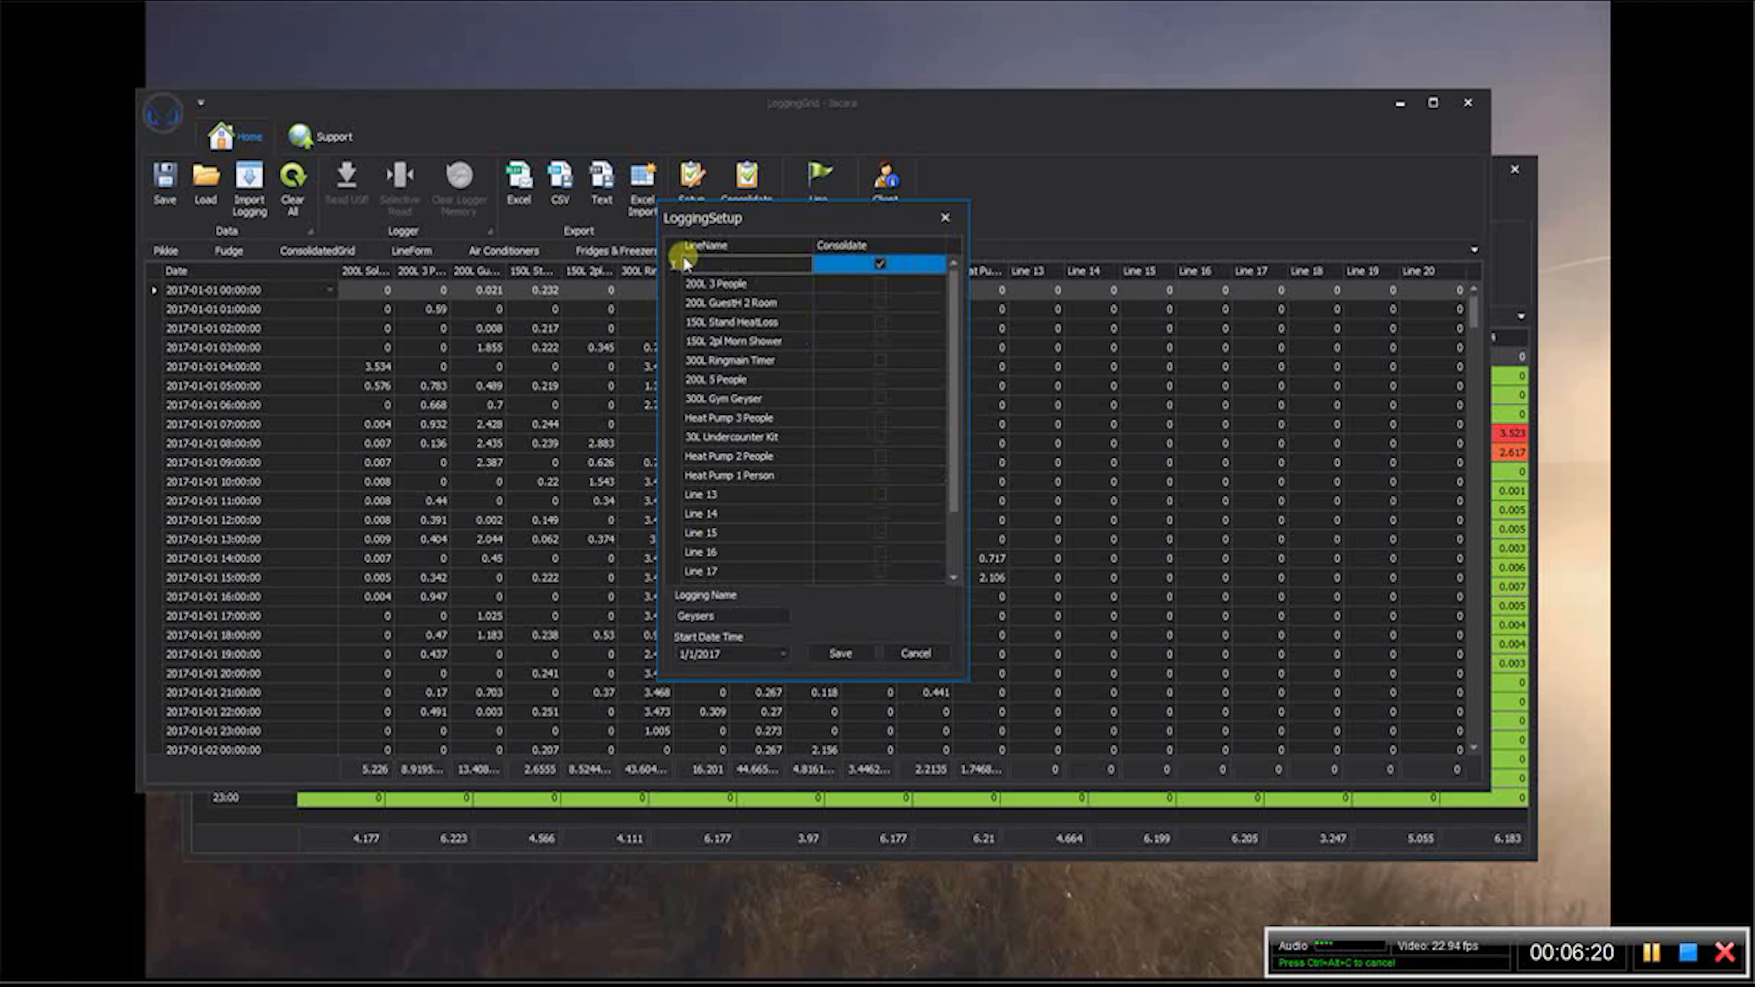
text(Fud)
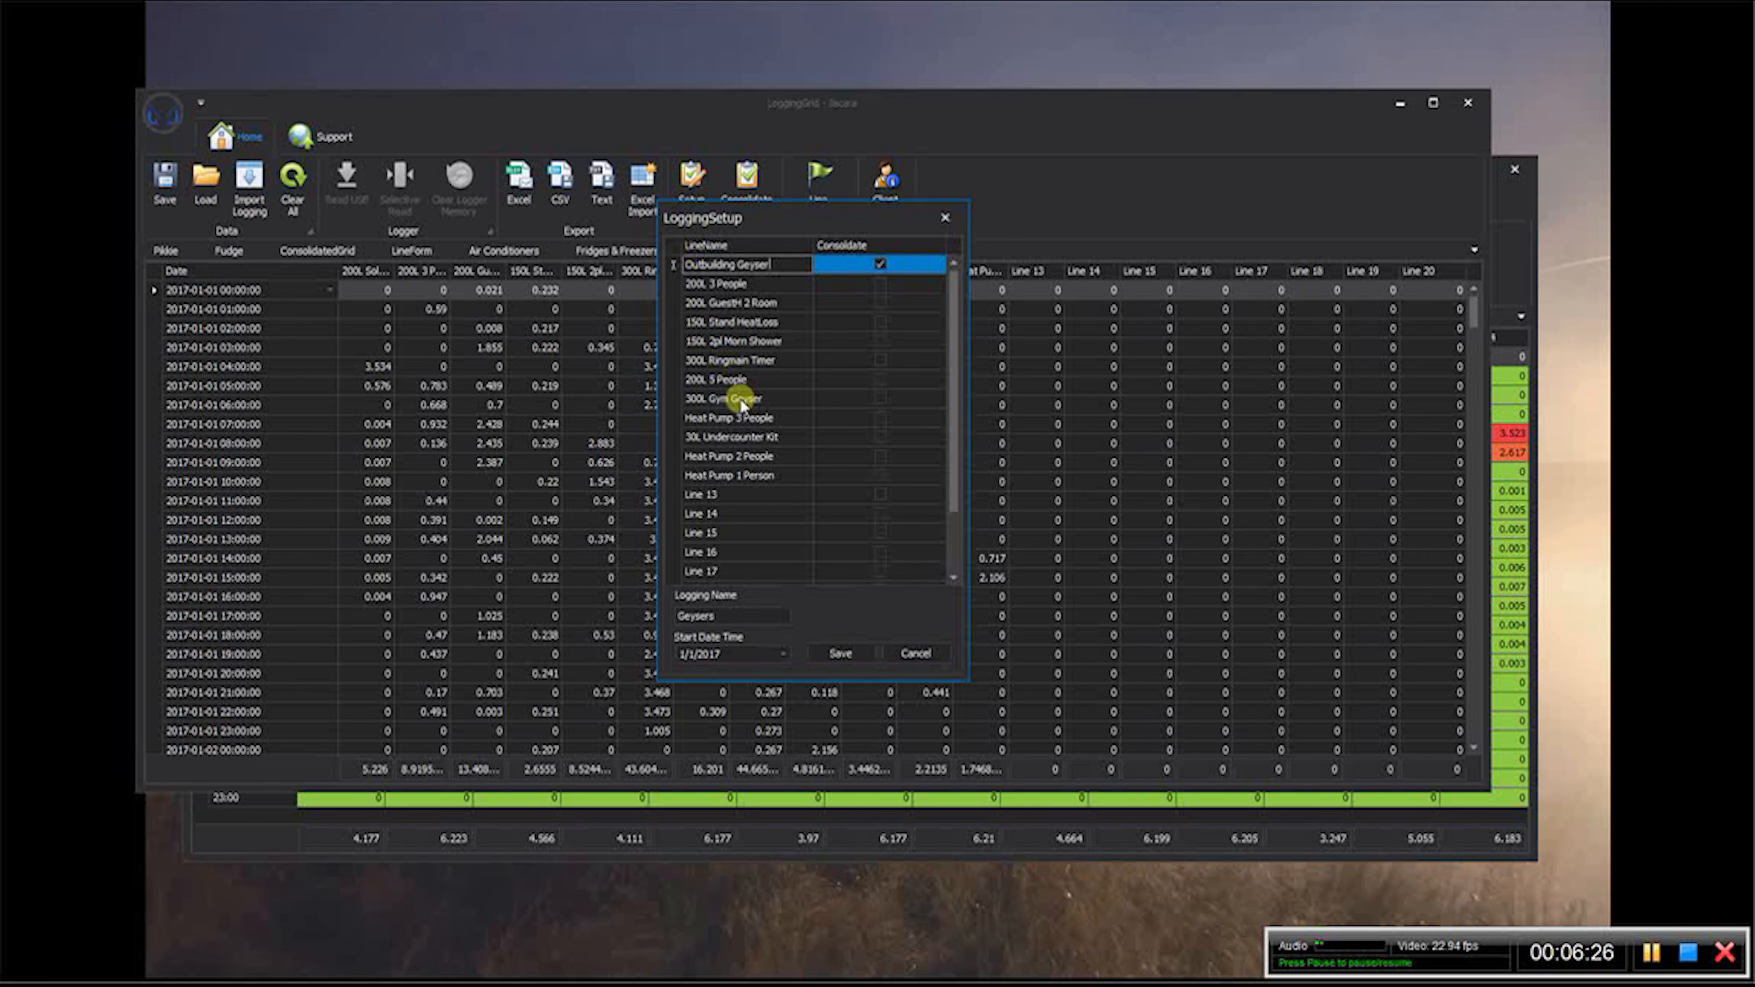
click(786, 655)
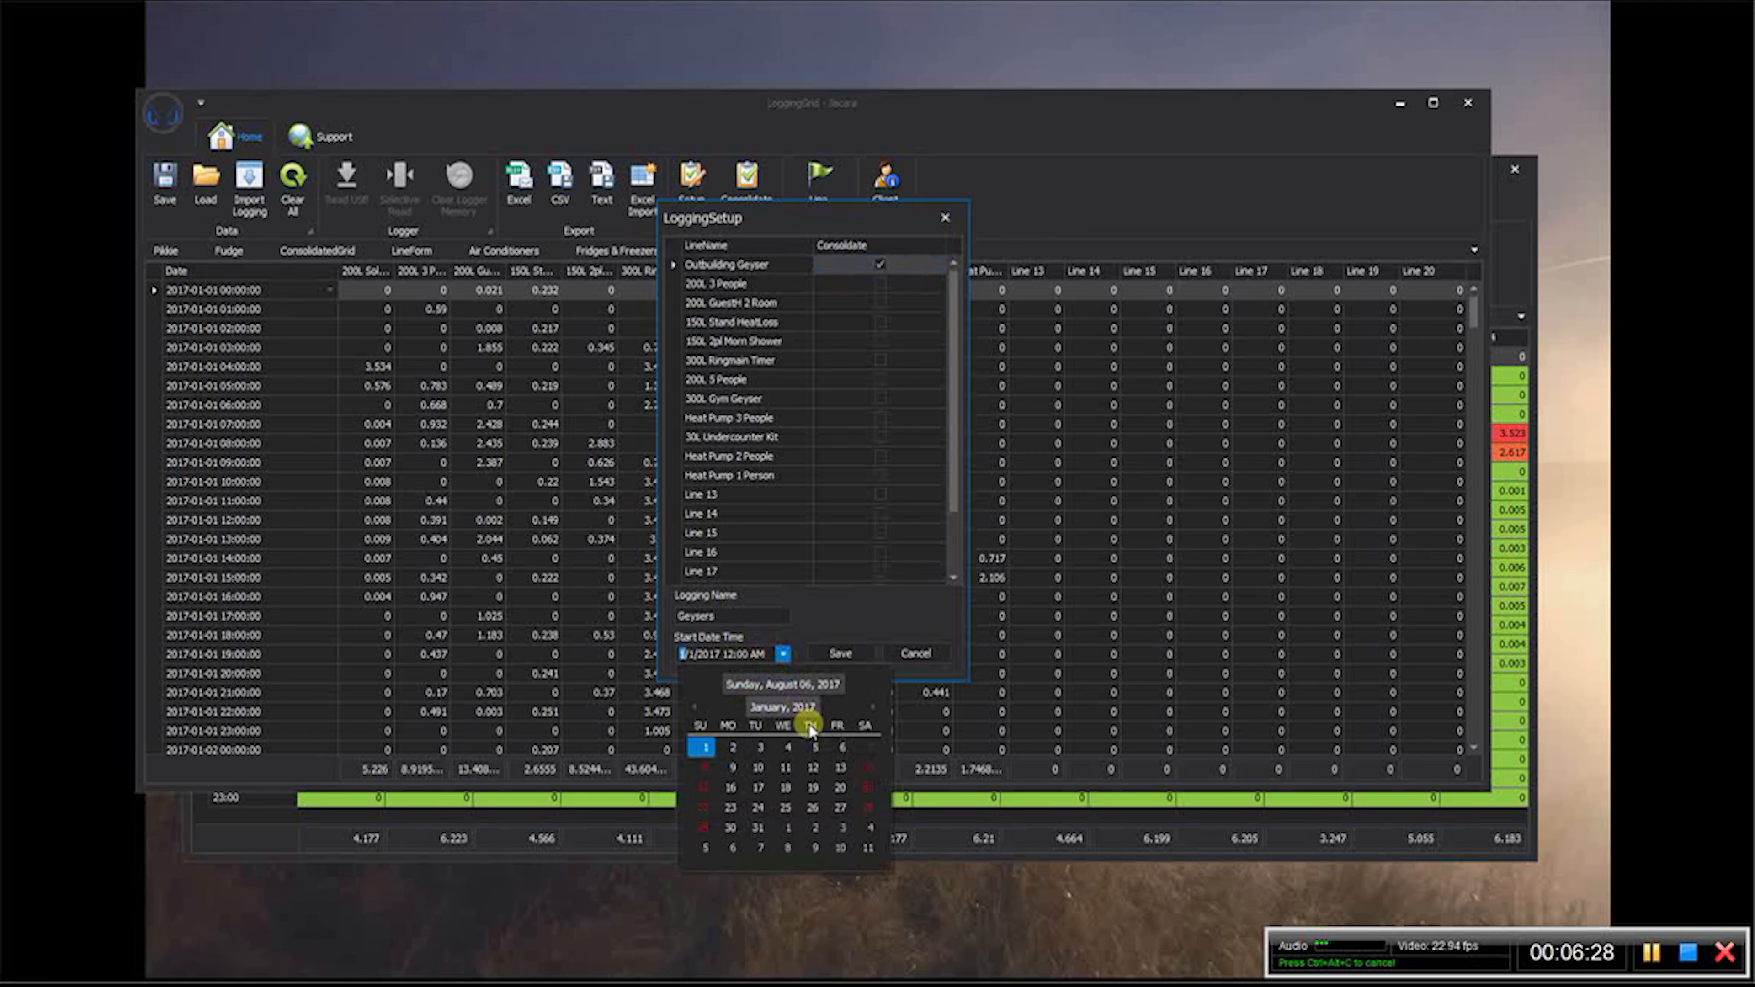
click(870, 707)
click(869, 707)
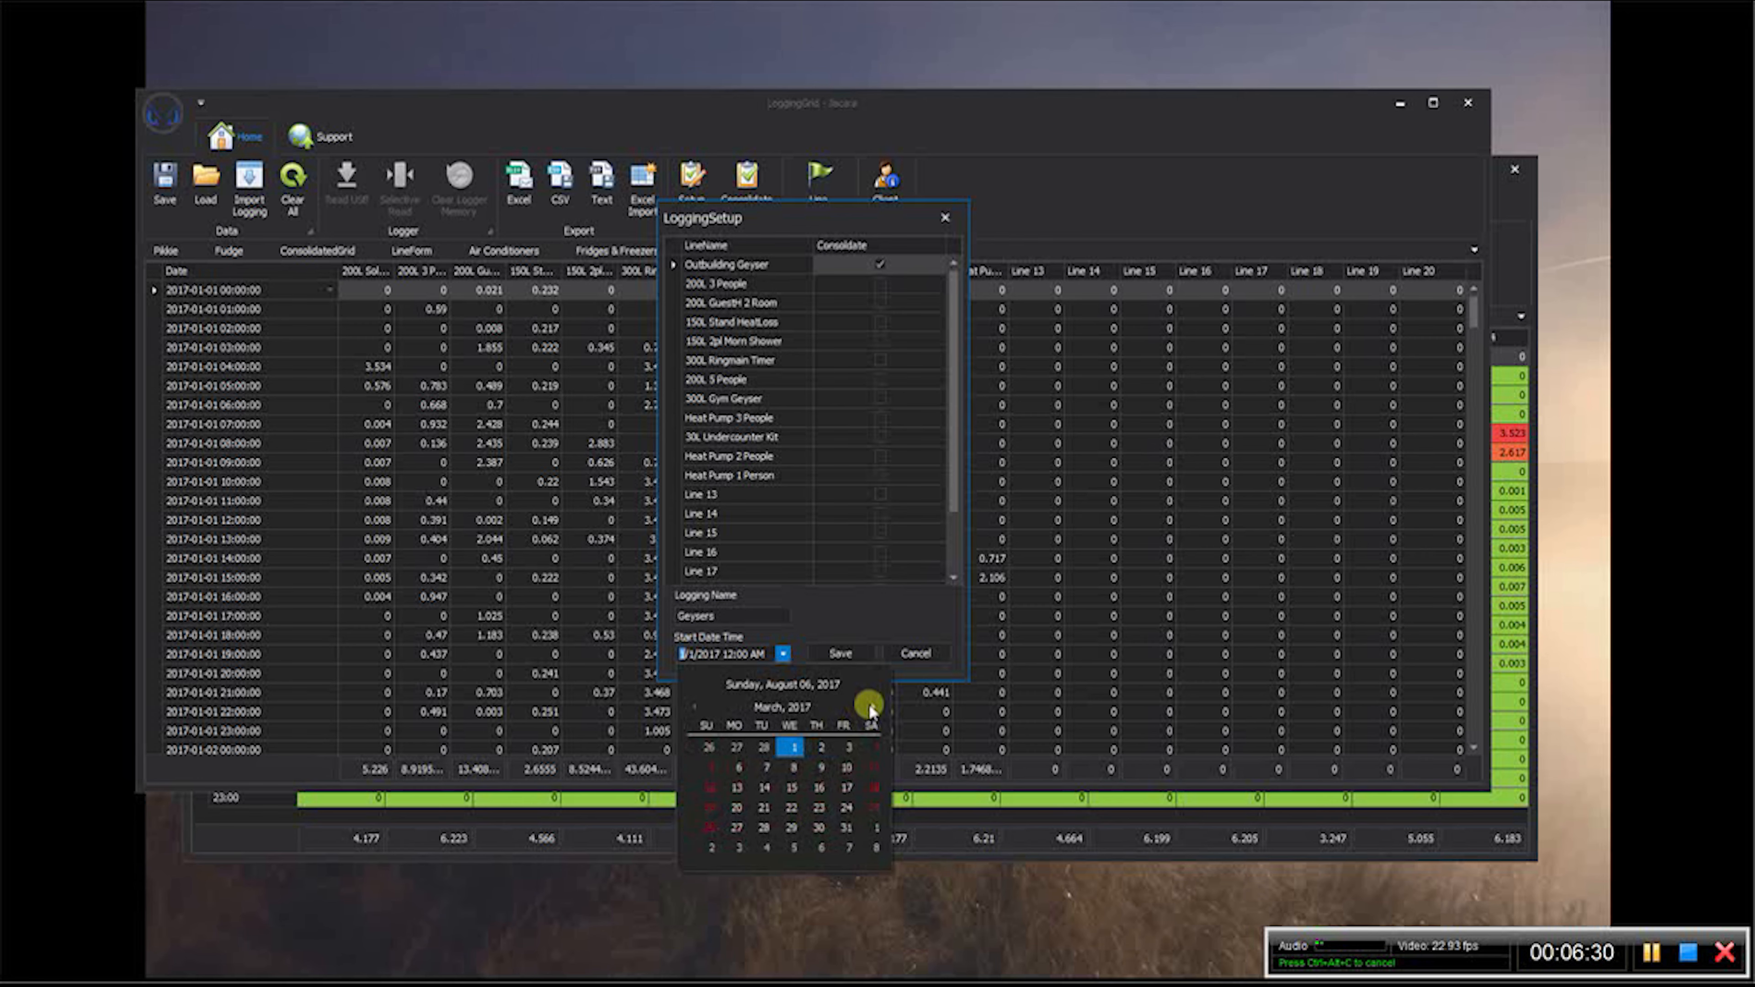
click(870, 707)
click(871, 707)
click(870, 707)
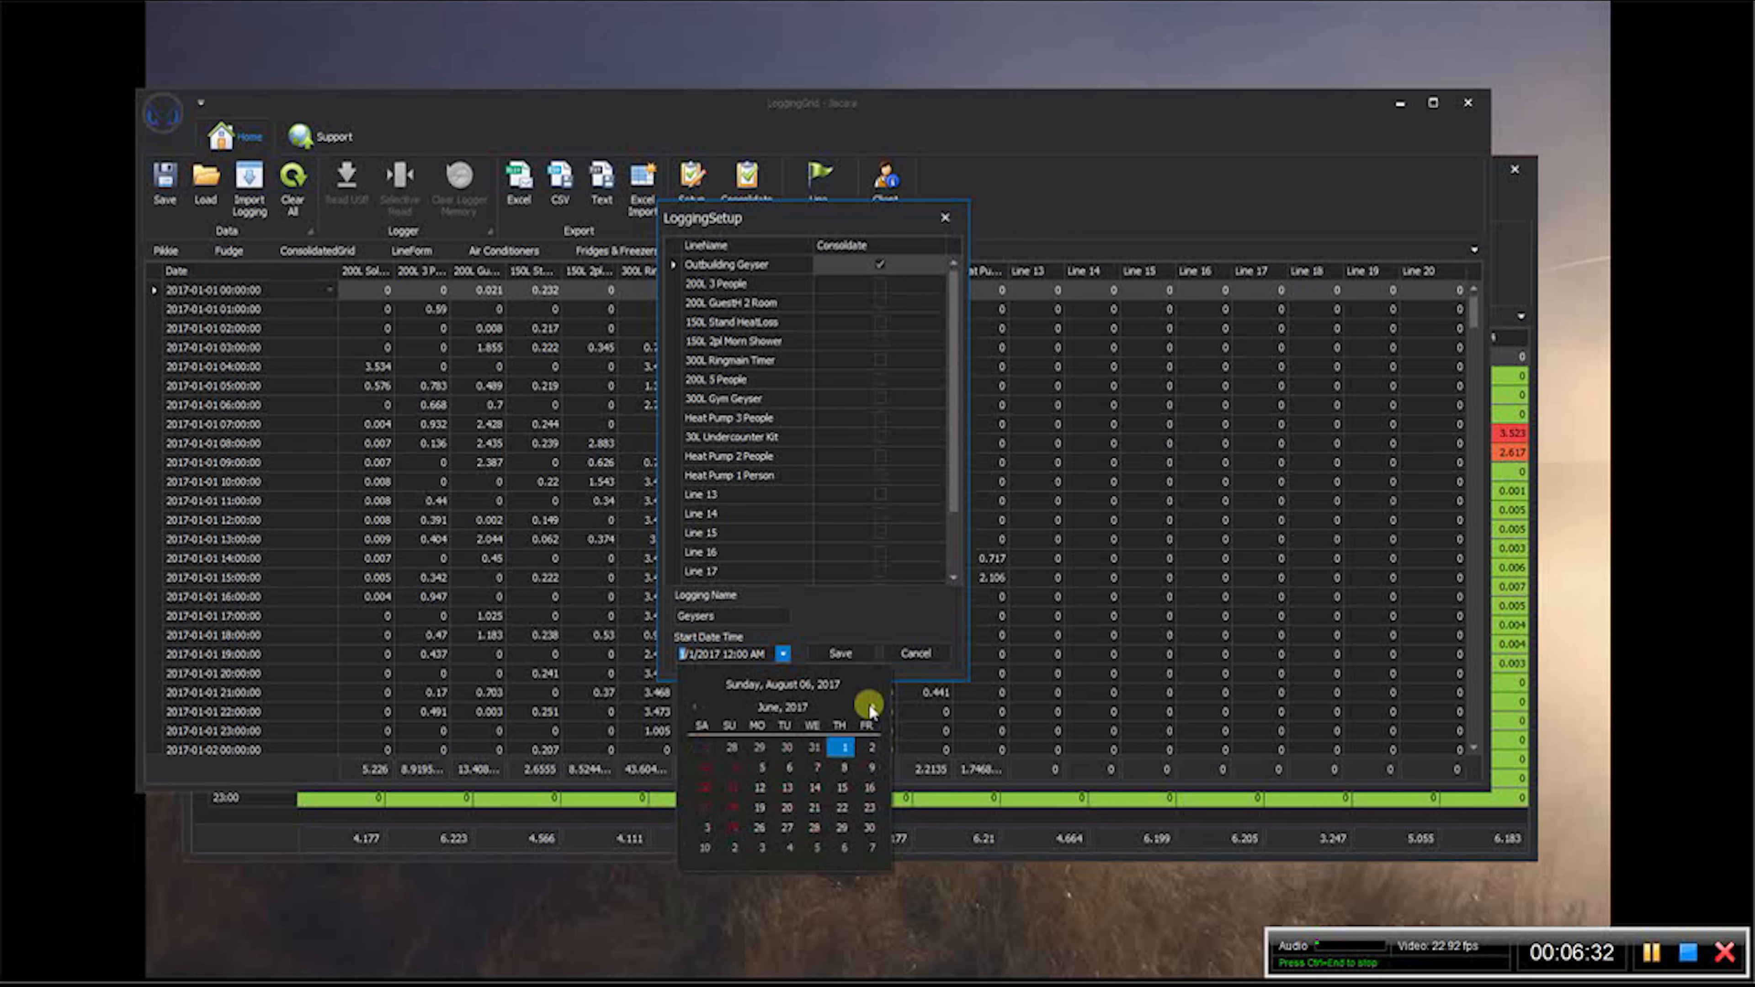
click(871, 707)
click(787, 767)
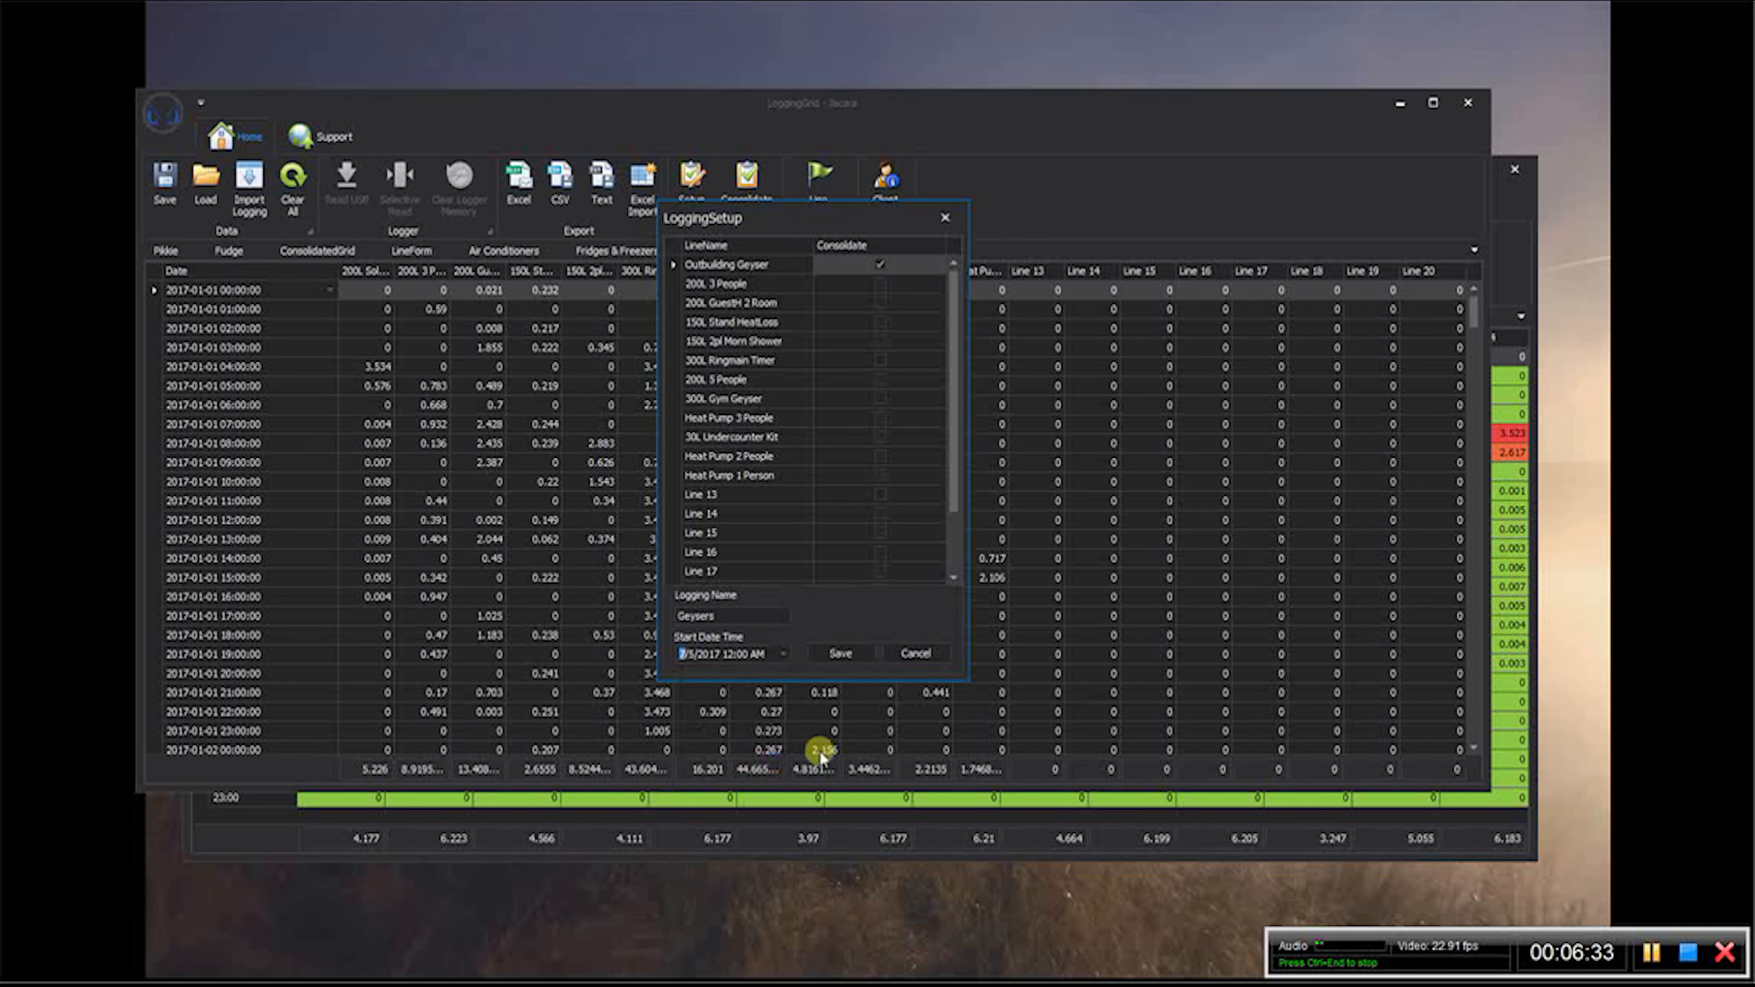
click(859, 652)
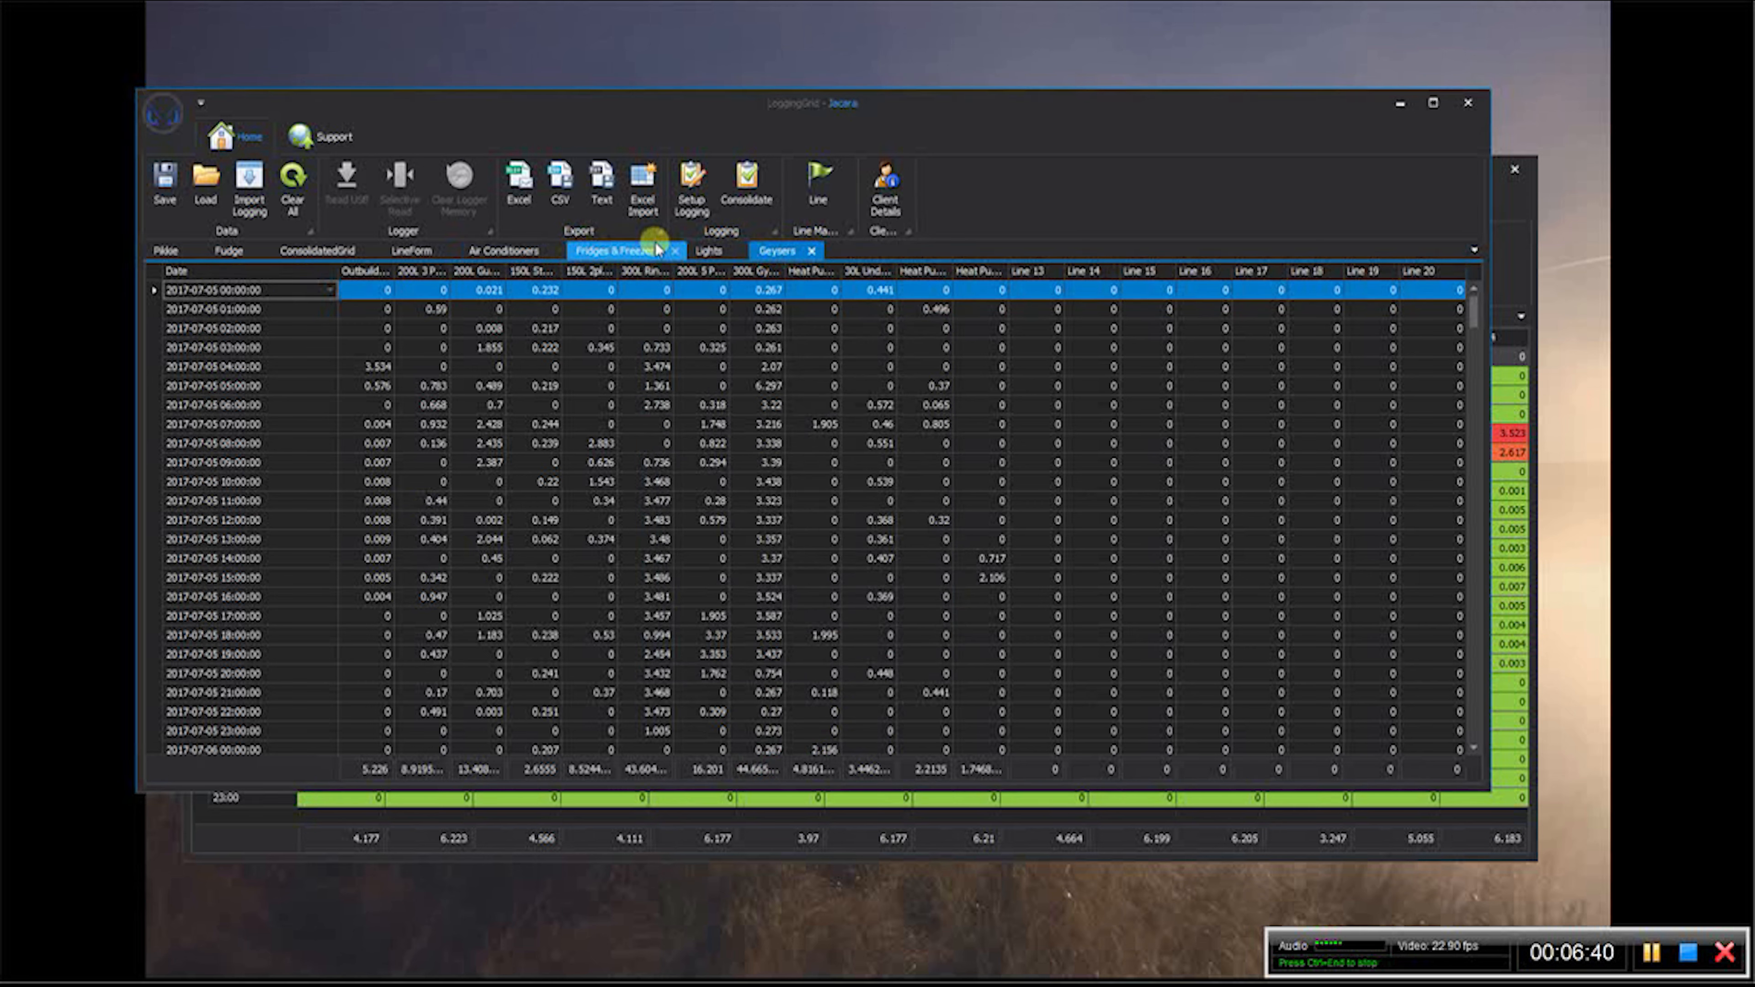
- In the Fridges & Freezers logging setup, rename the 220L Chest Freezer B line as Outbuilding Fridge and save the setup
click(619, 252)
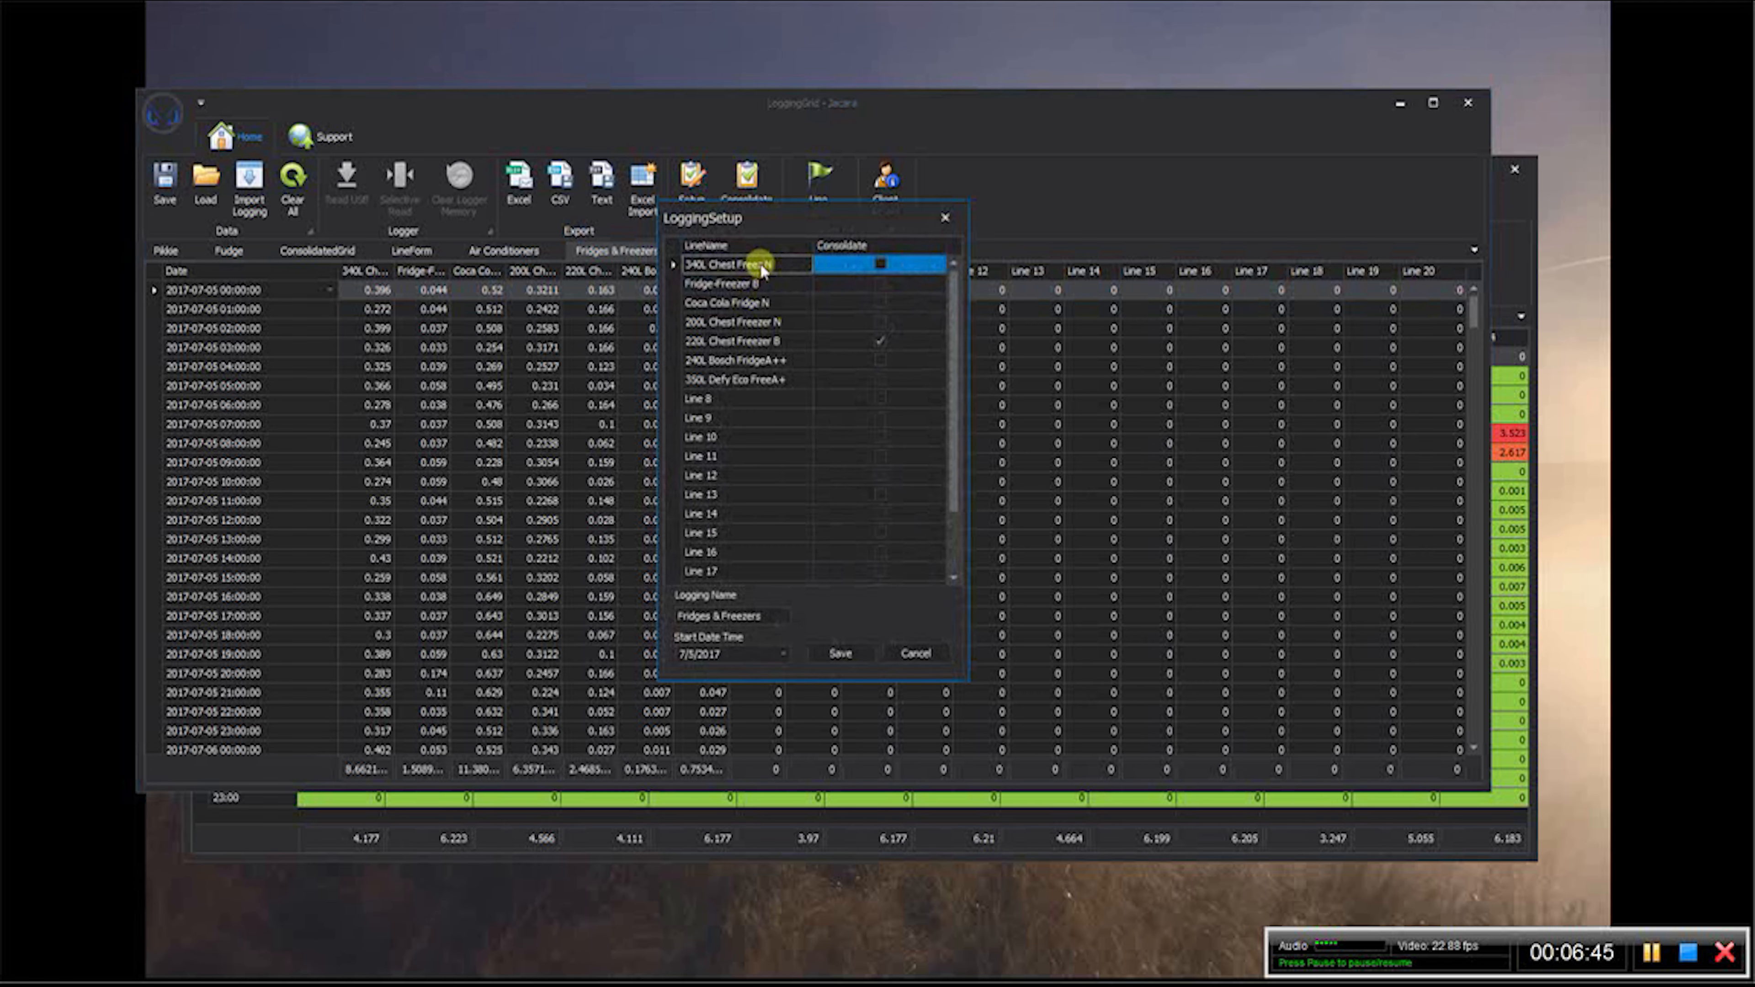
click(779, 339)
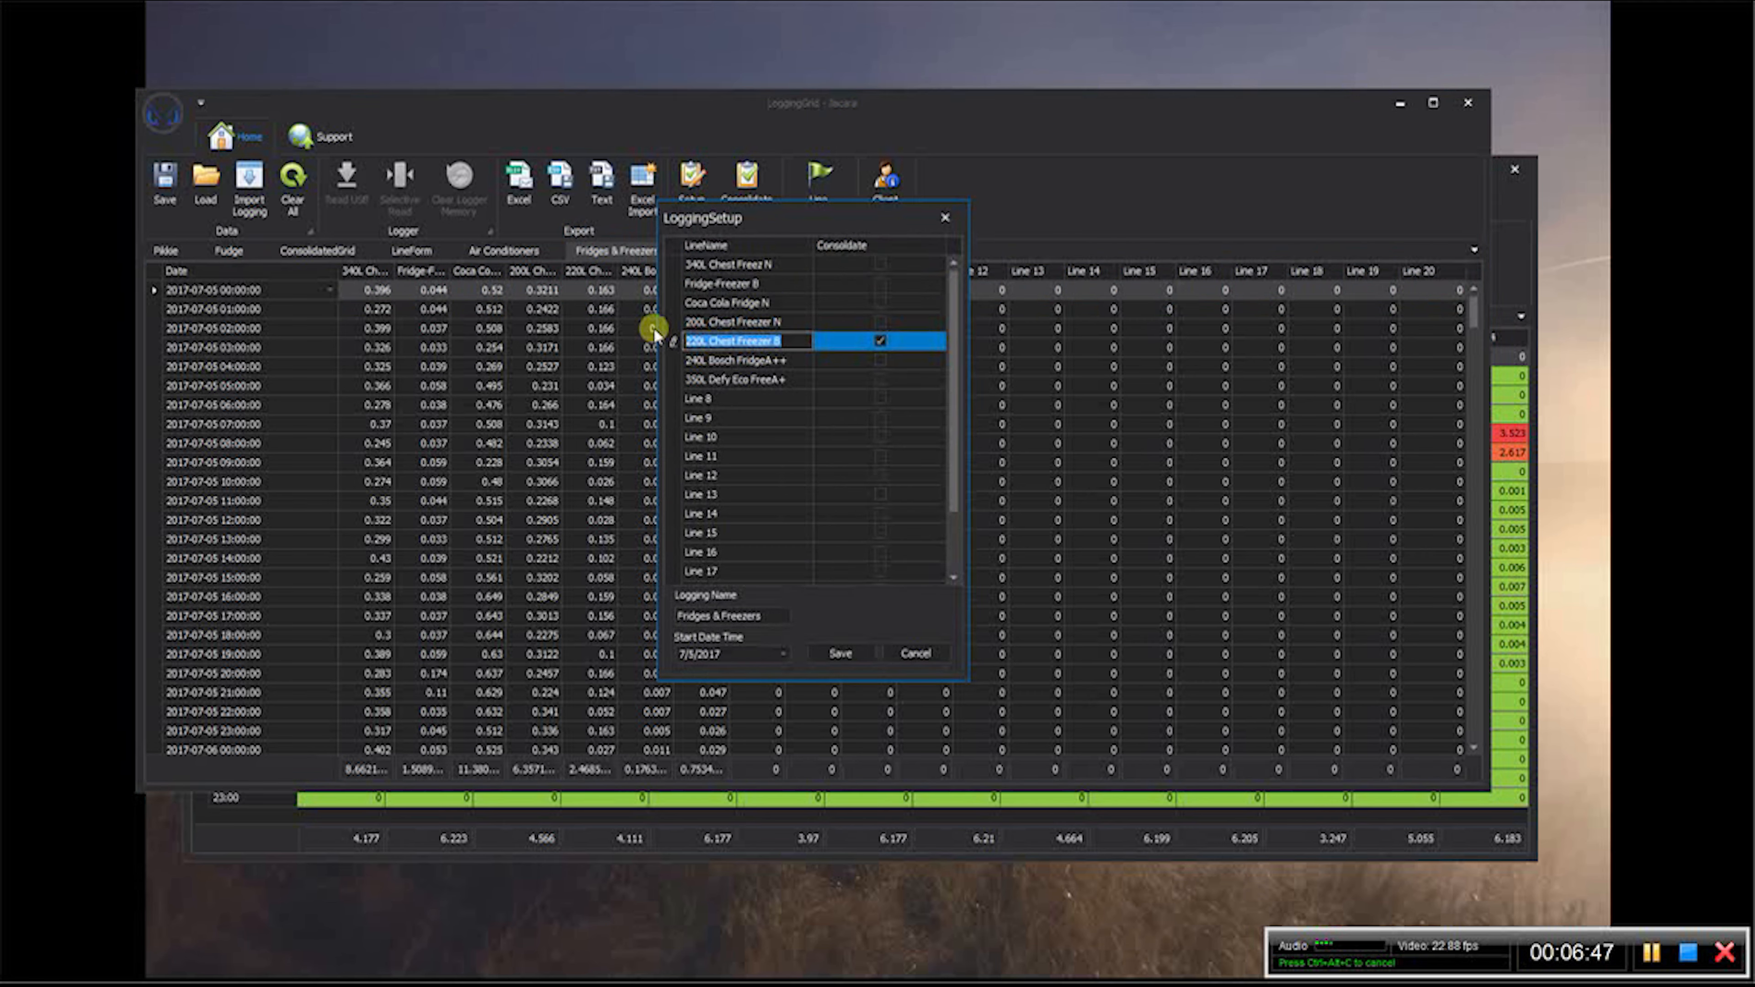
text(Outbuilding Fridge)
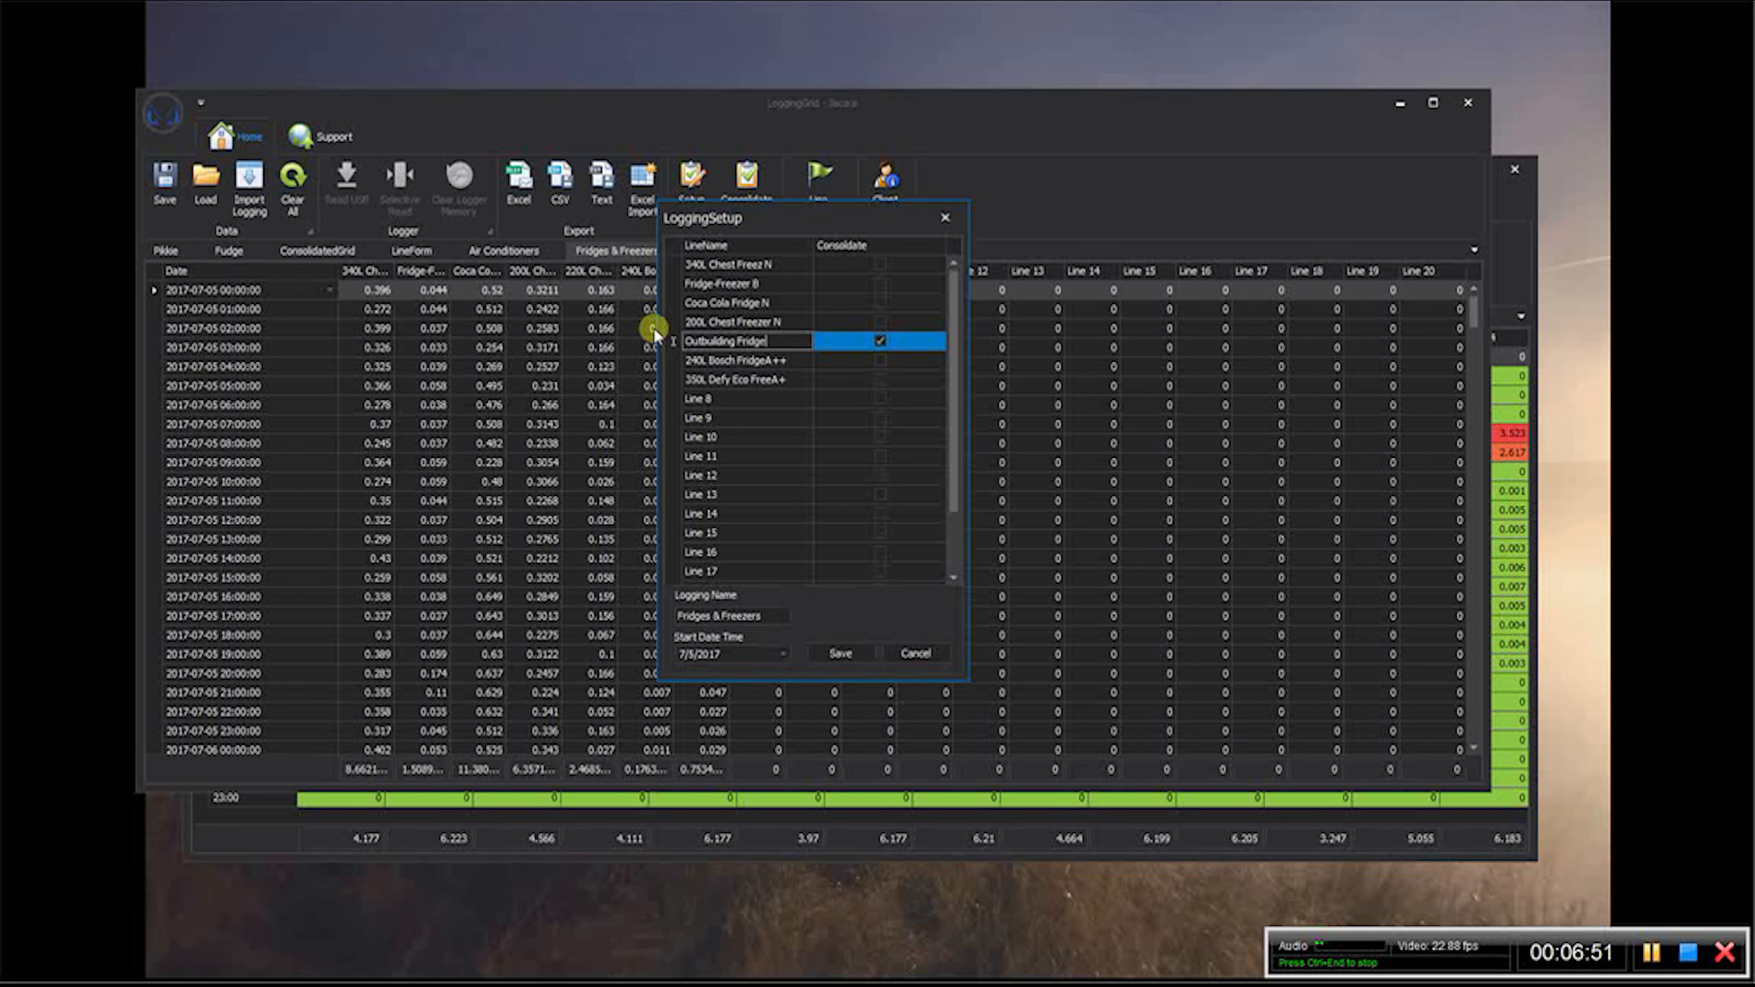
click(839, 653)
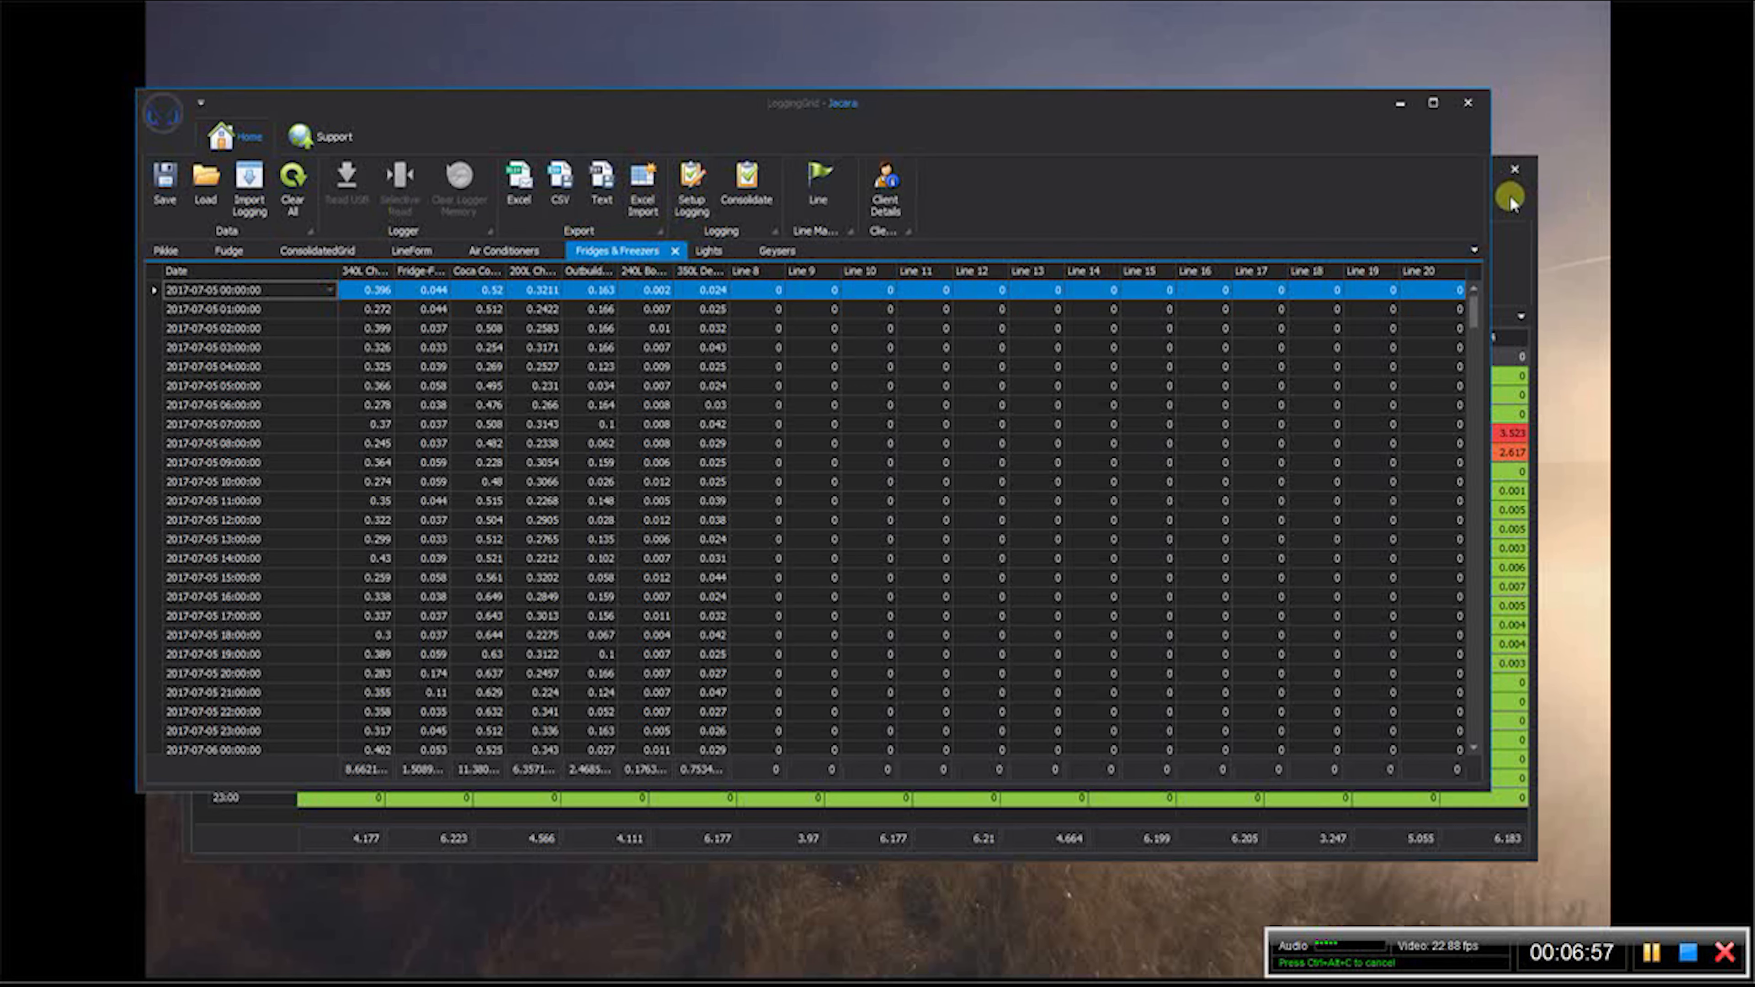
- Switch to the presets-only window and close the line form showing its geyser profiles
click(1495, 188)
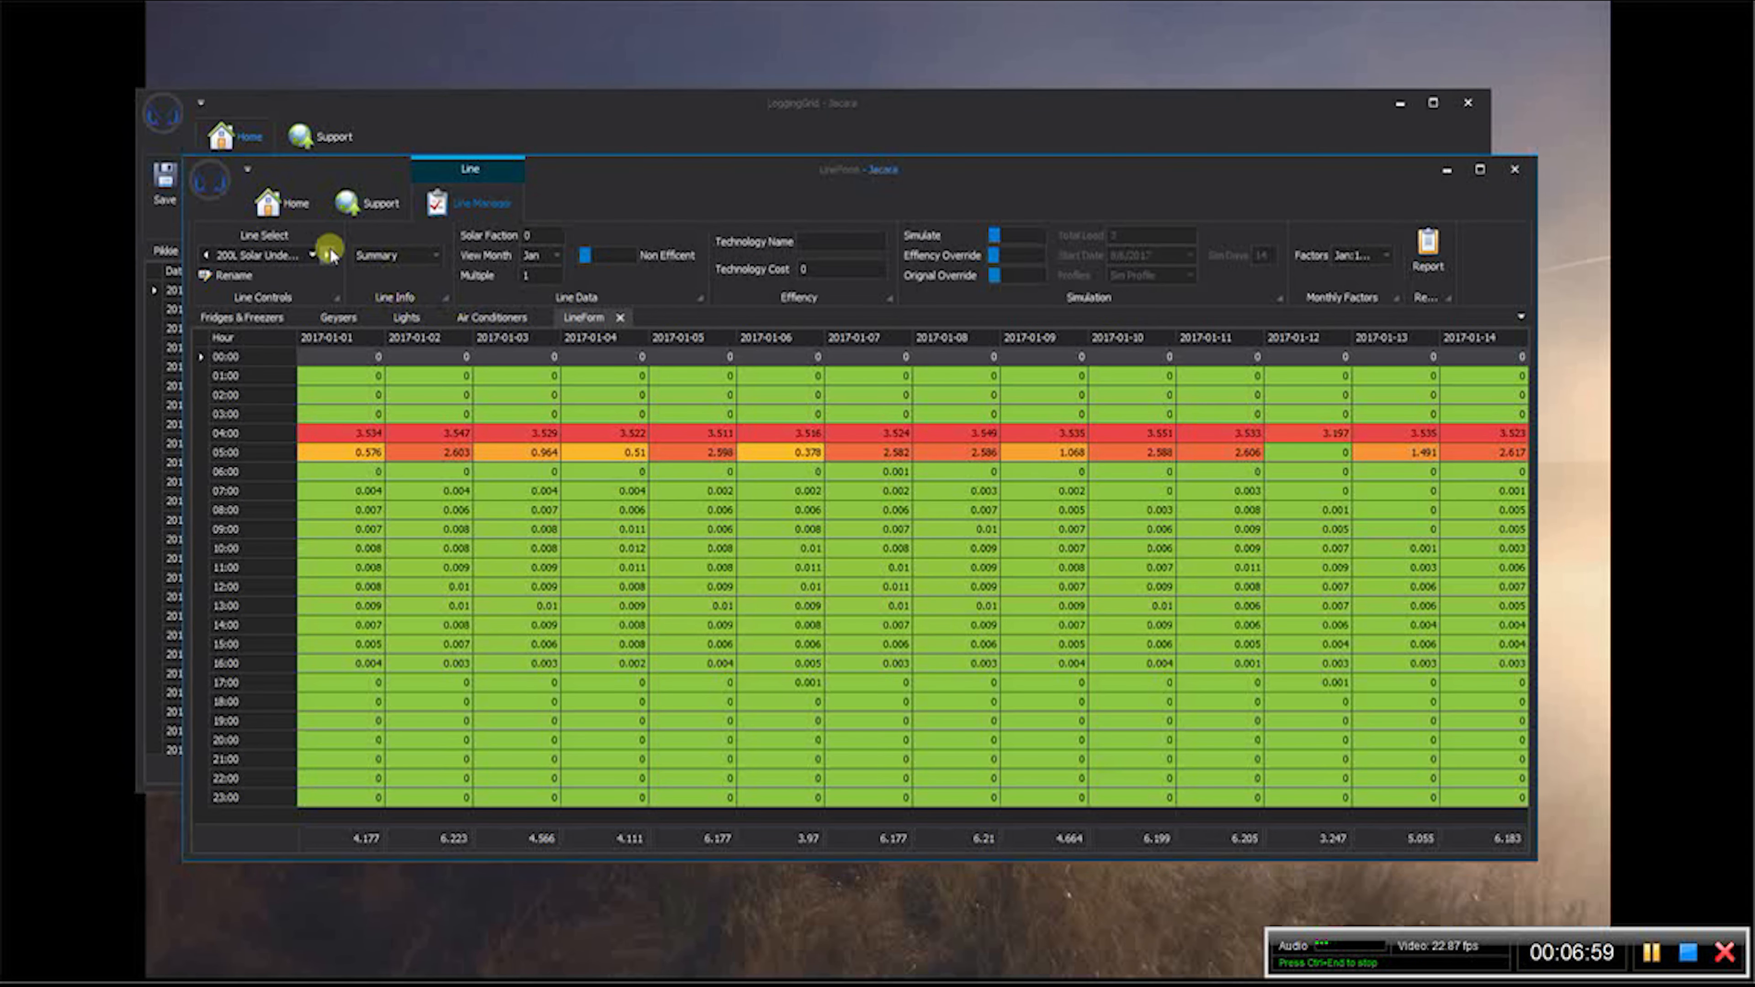
click(316, 257)
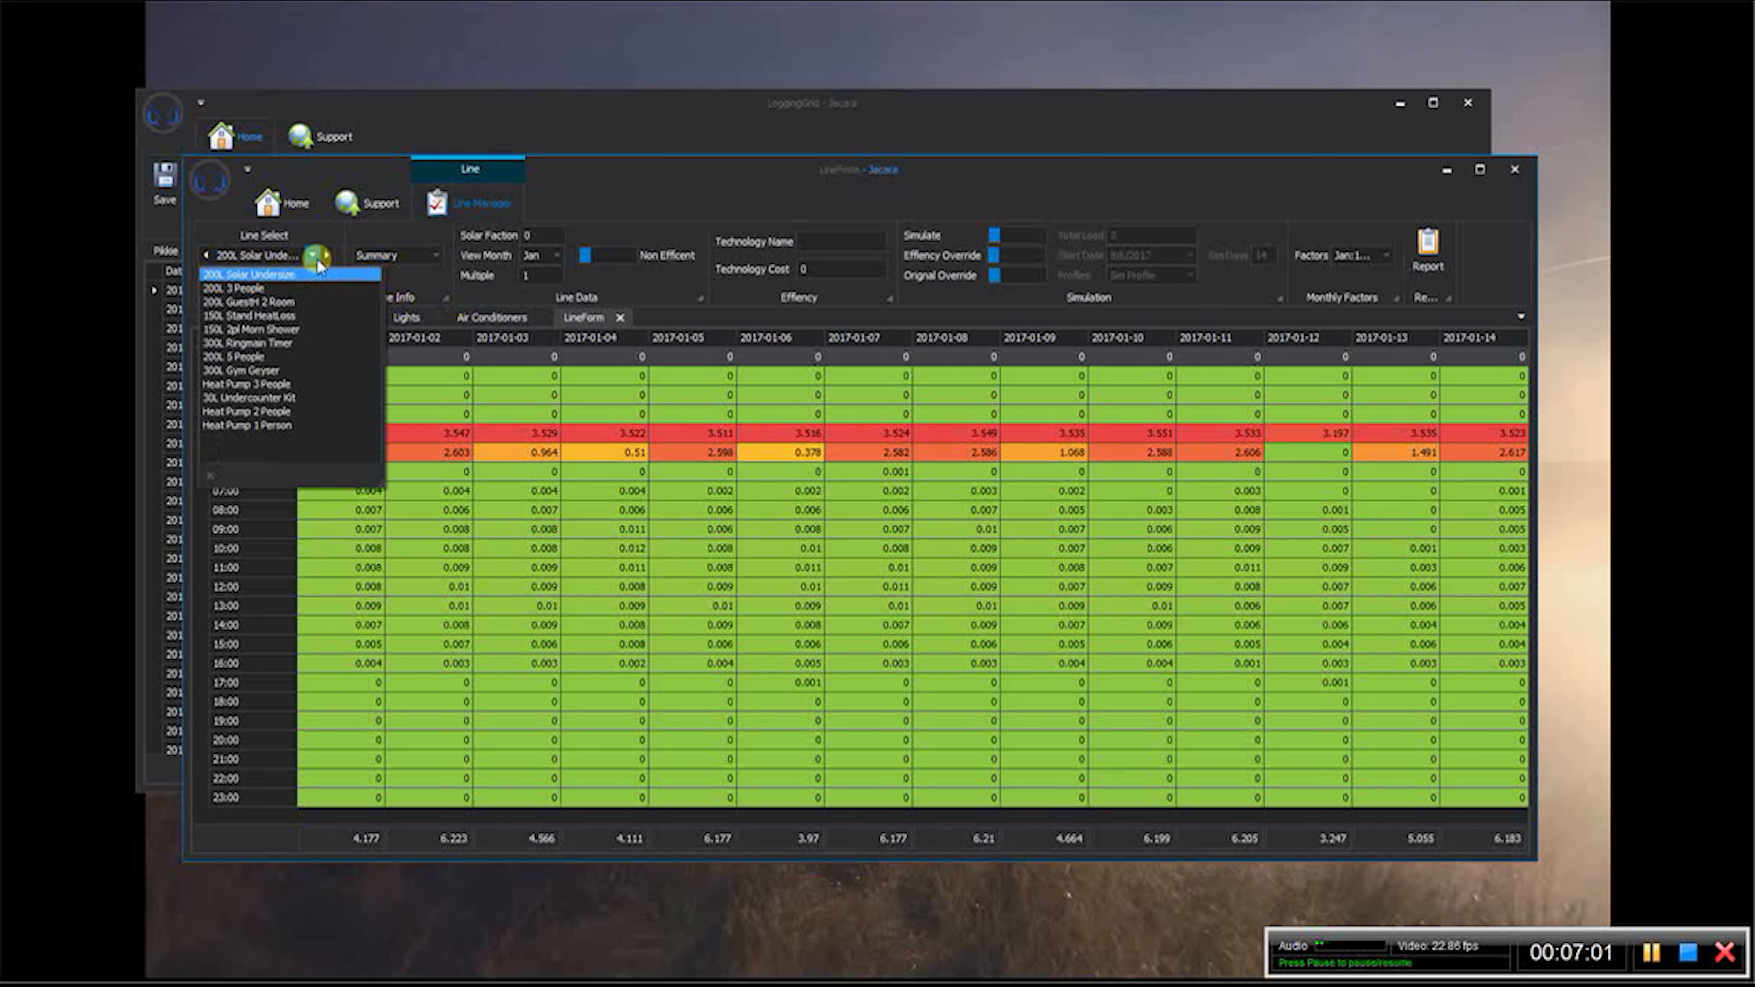
click(622, 317)
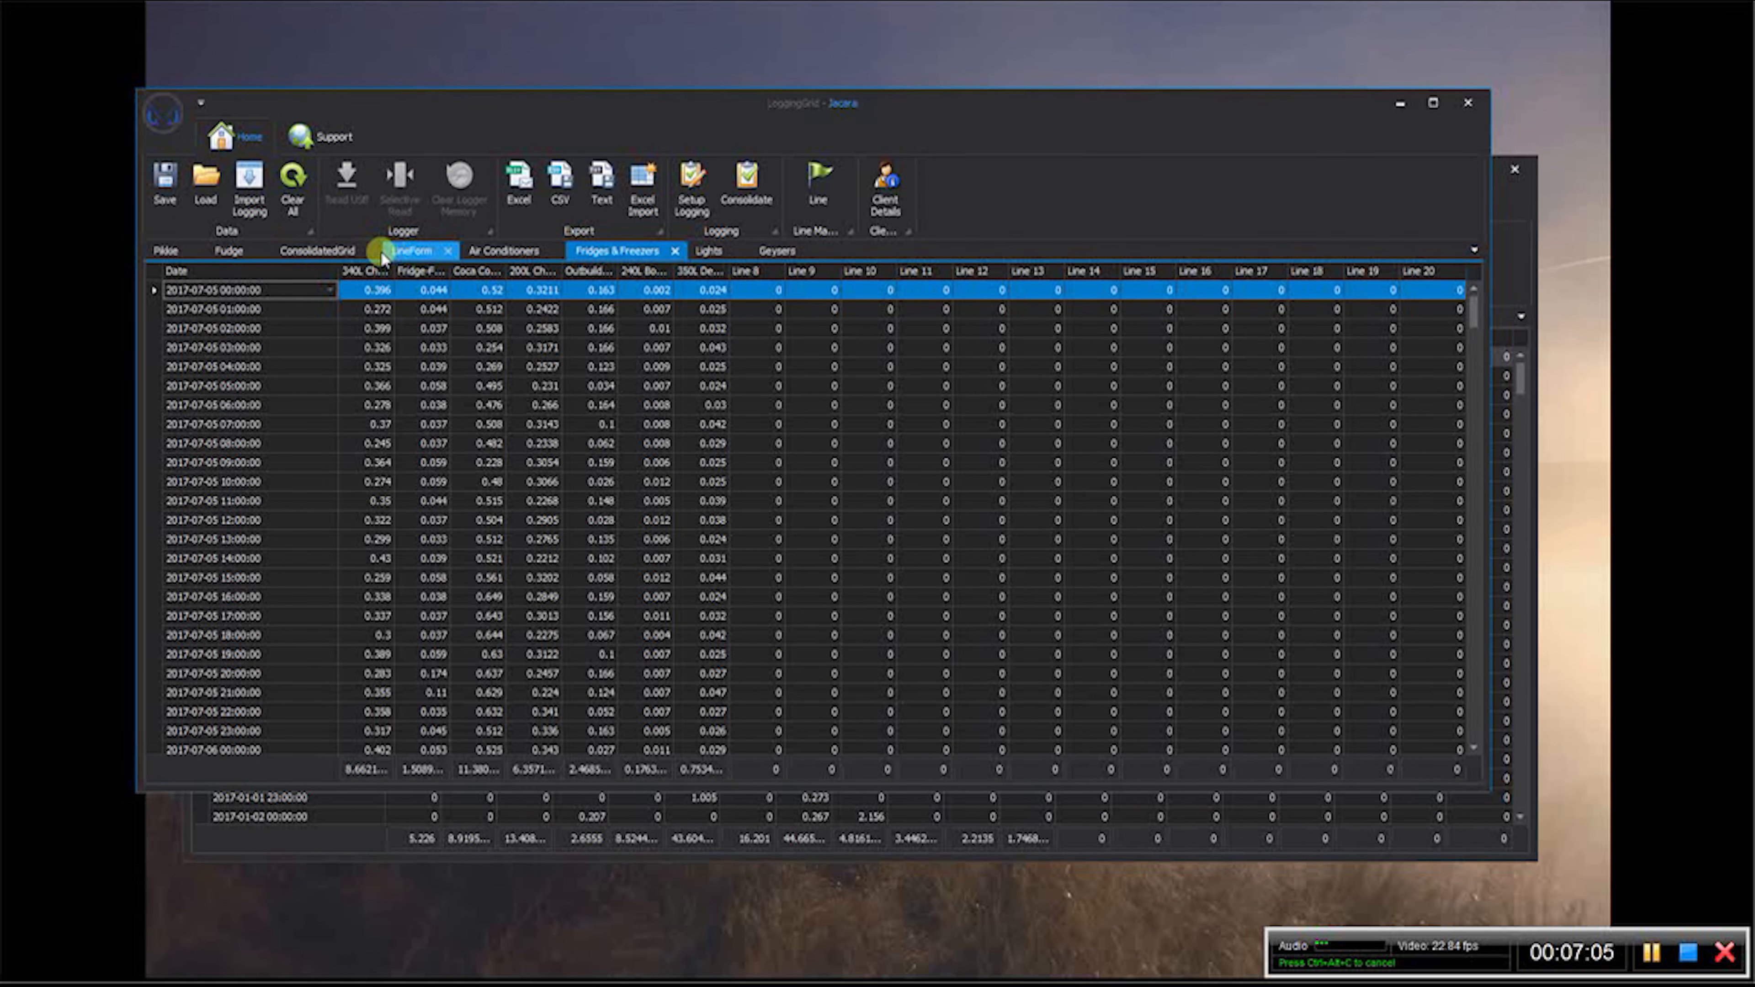
- Show the Outb Mains 2 profile in the client window's line form
click(409, 252)
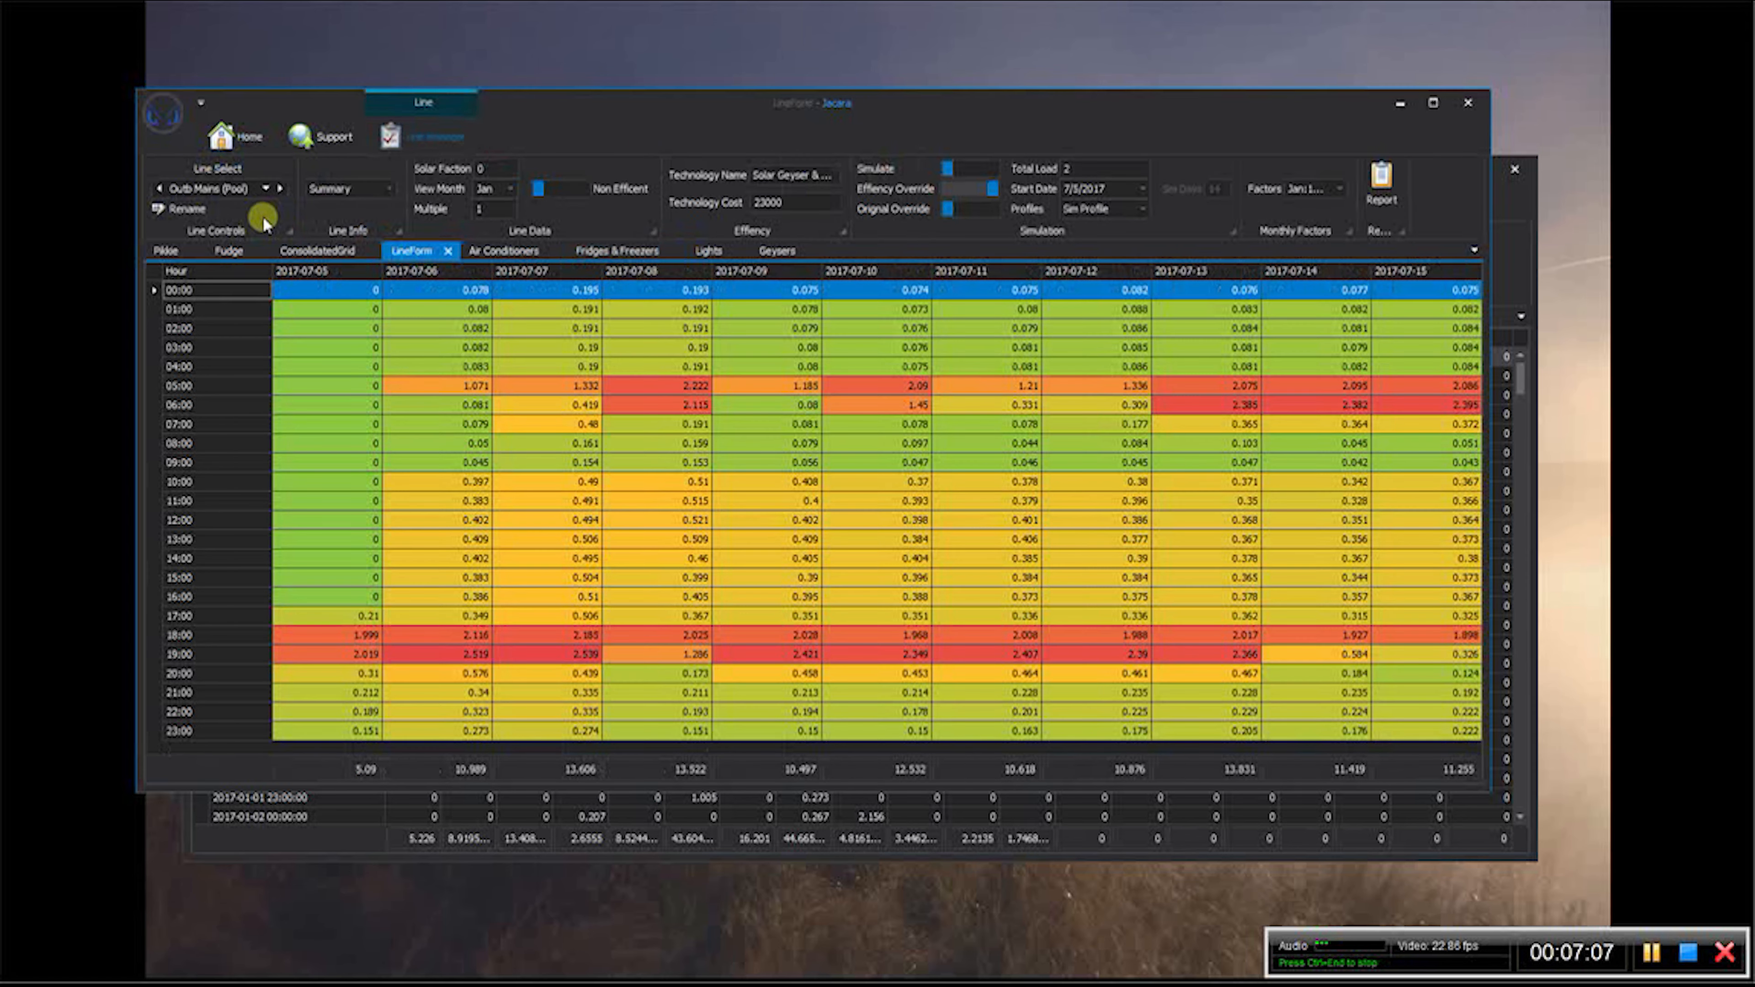
click(265, 187)
click(198, 237)
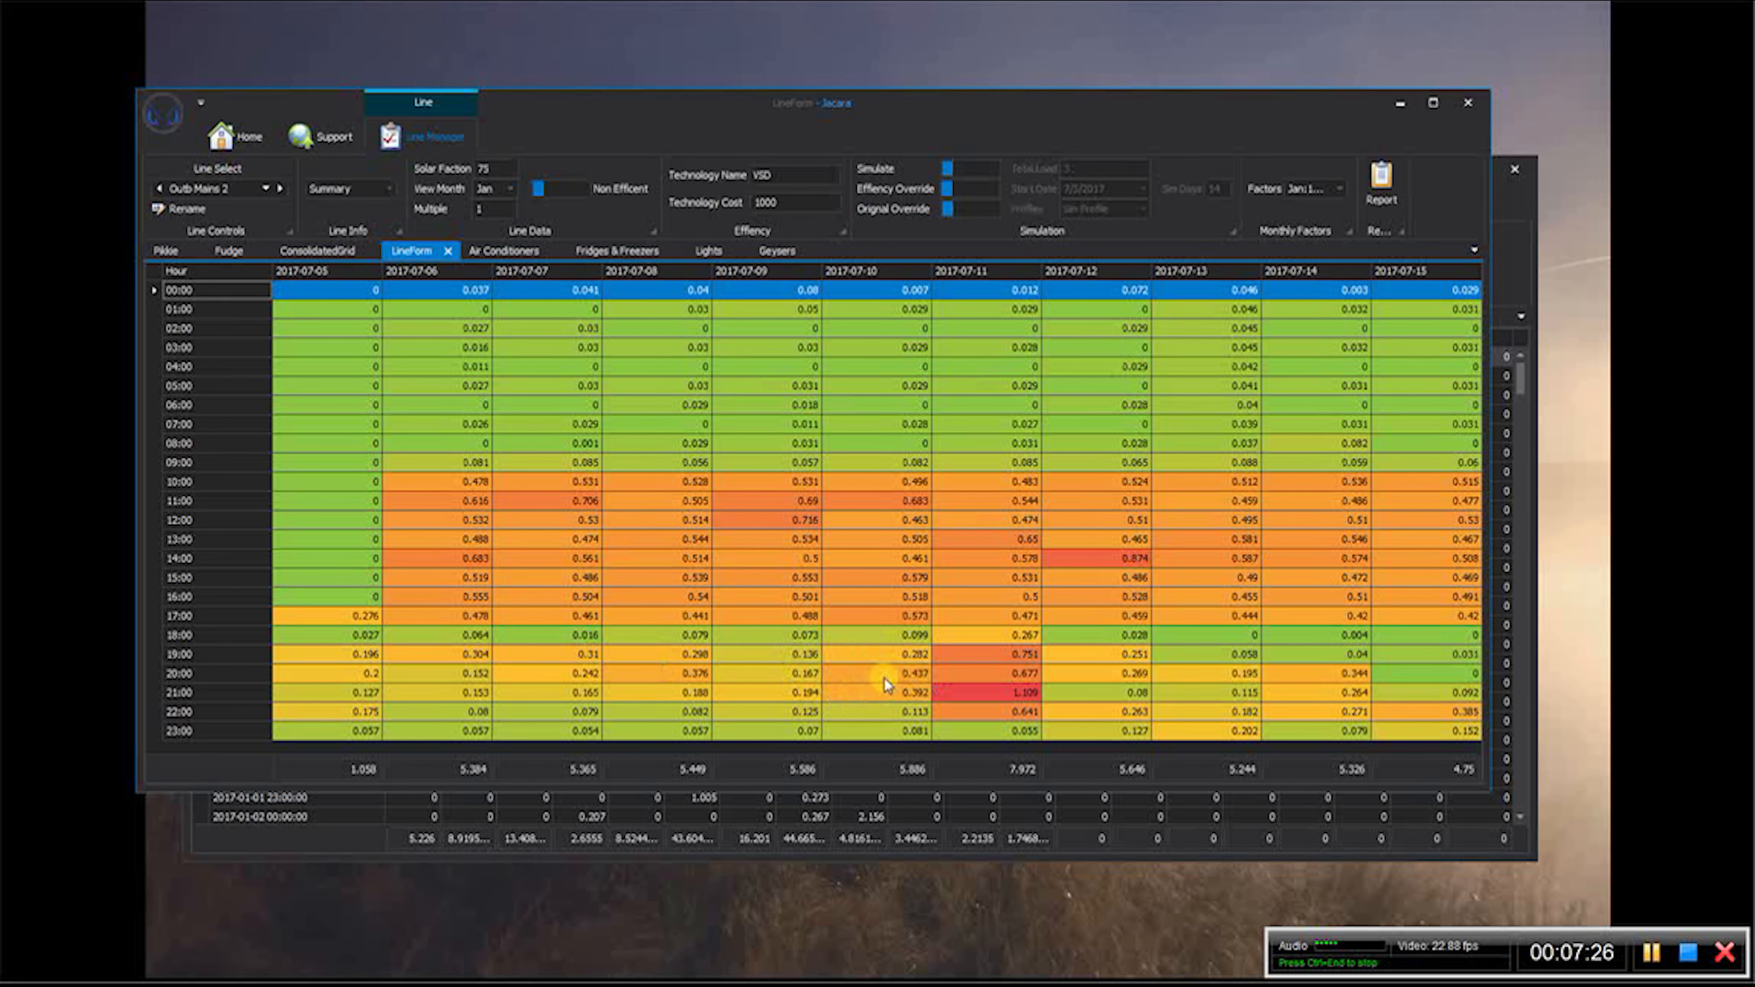
- Return to the presets-only window and open the line form for its Lights logging data
click(1497, 212)
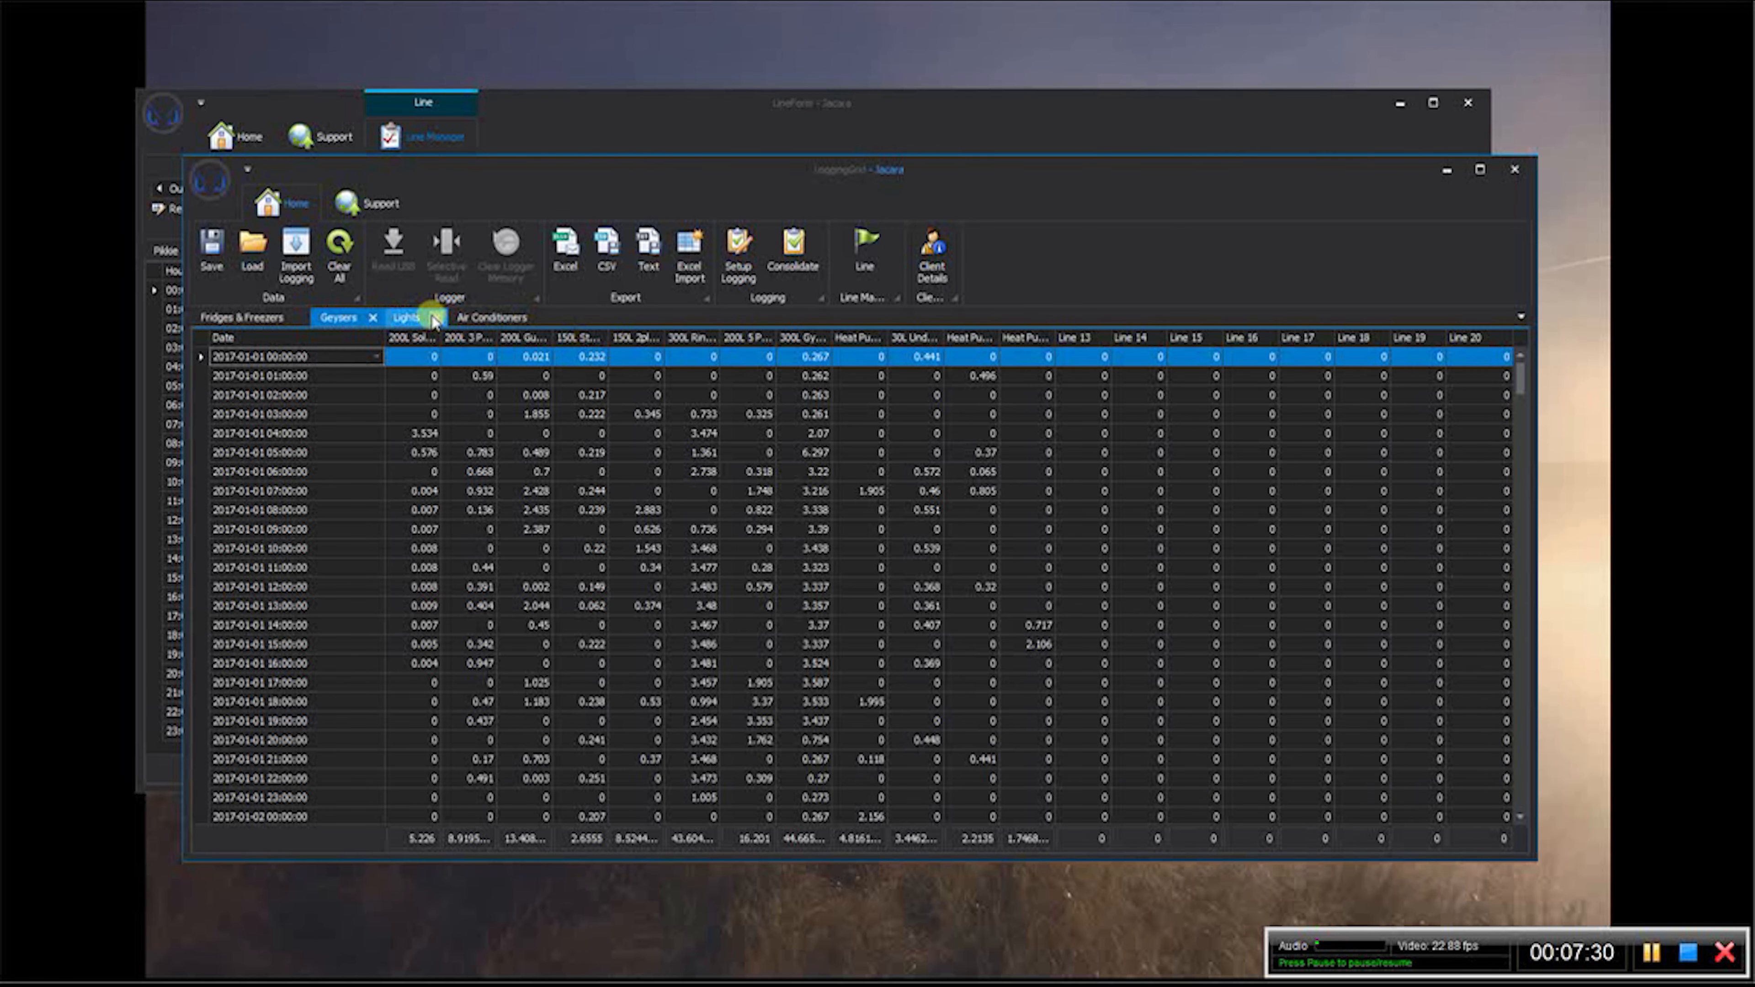
click(405, 318)
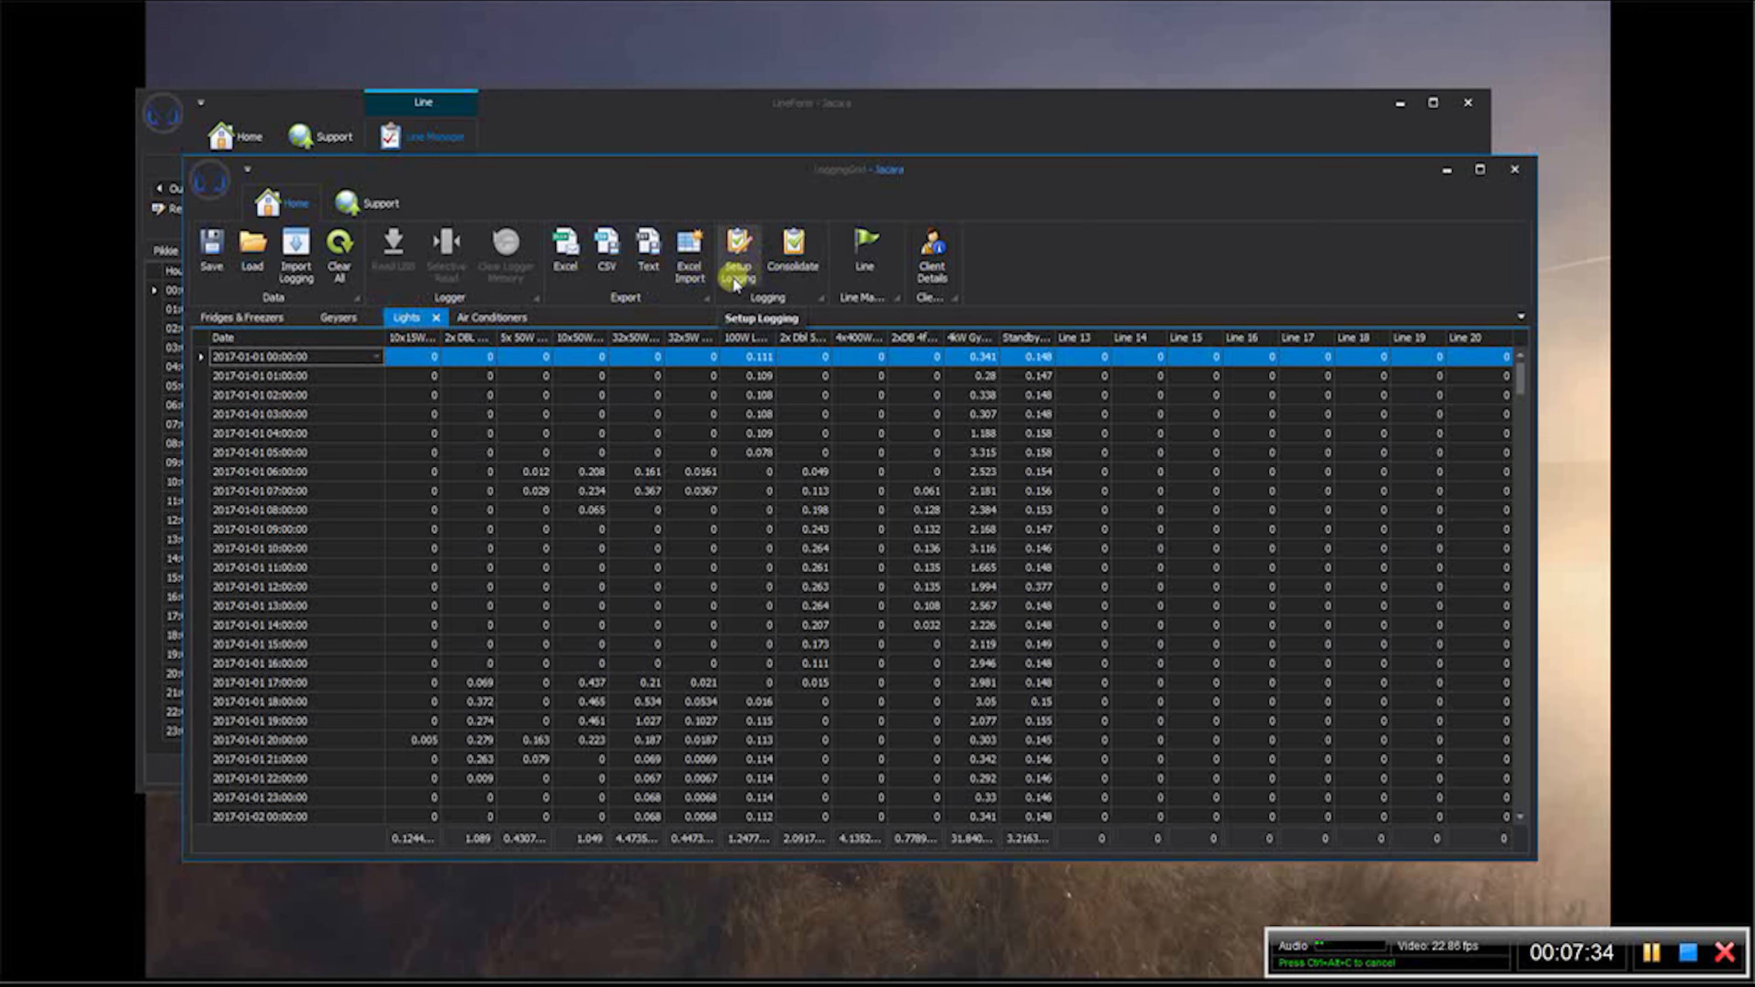
click(862, 257)
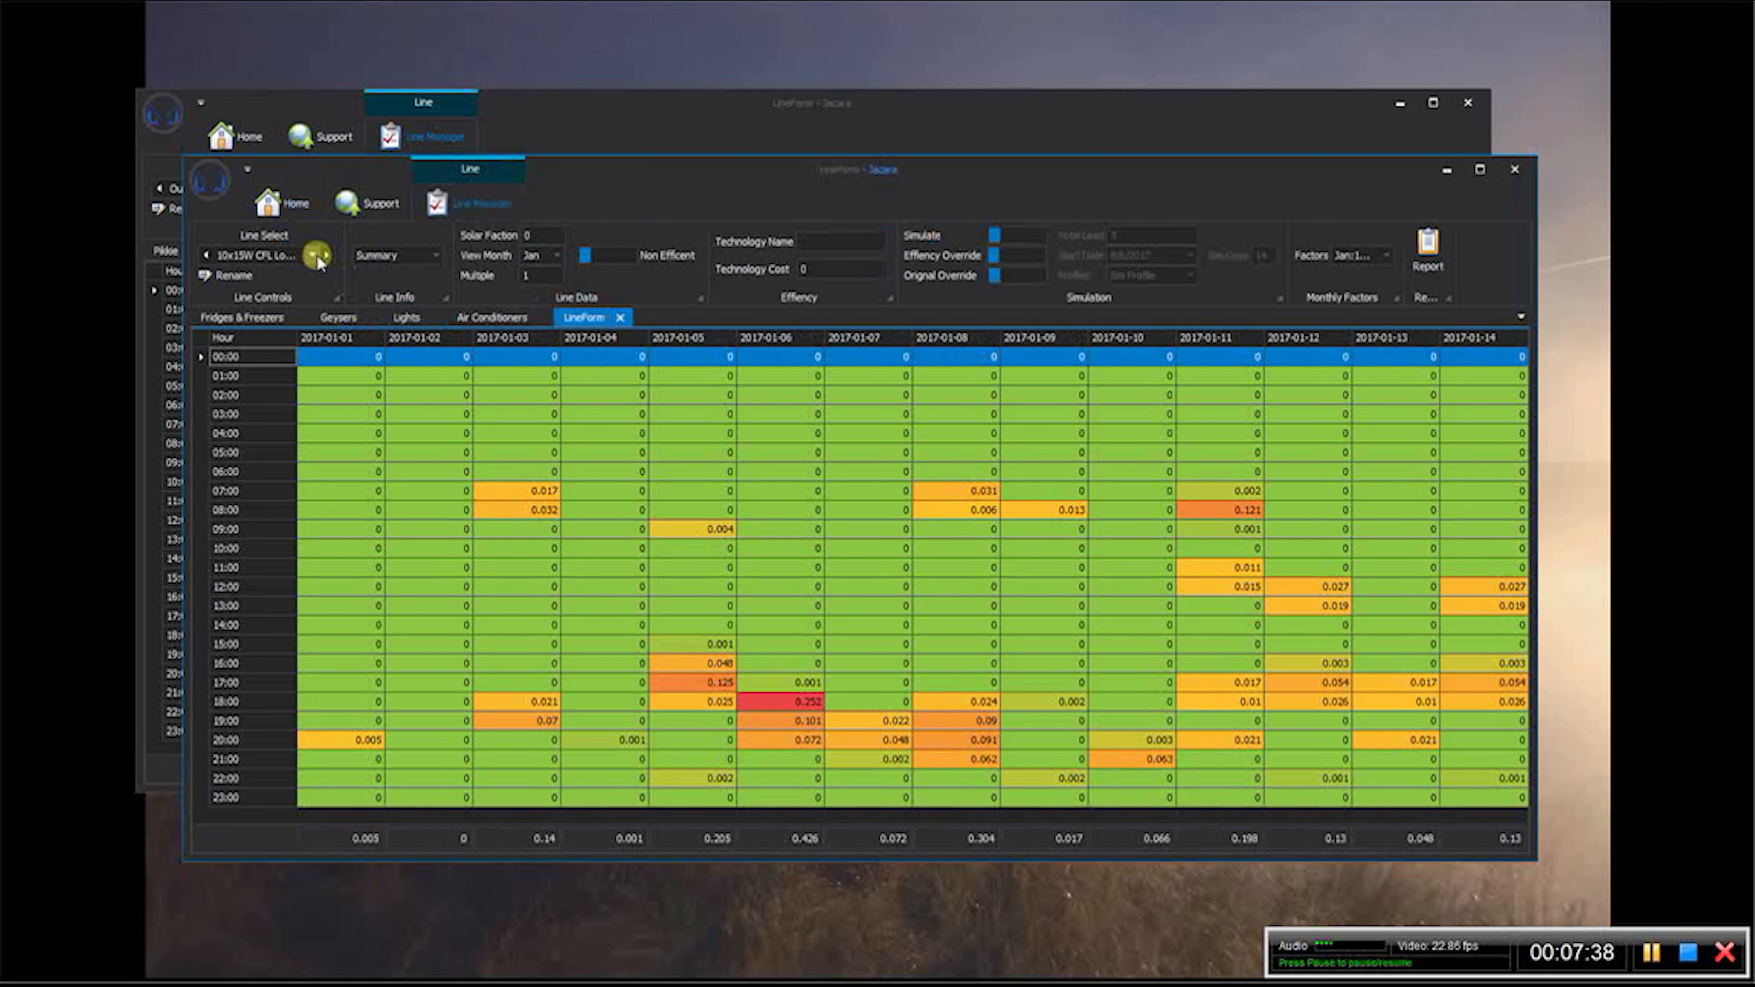
- Compare the lighting profiles from 2x DBL 4ft Fluo Kitc through Standby Gym lights, and return to 2x DBL 4ft Fluo Kitc
click(315, 256)
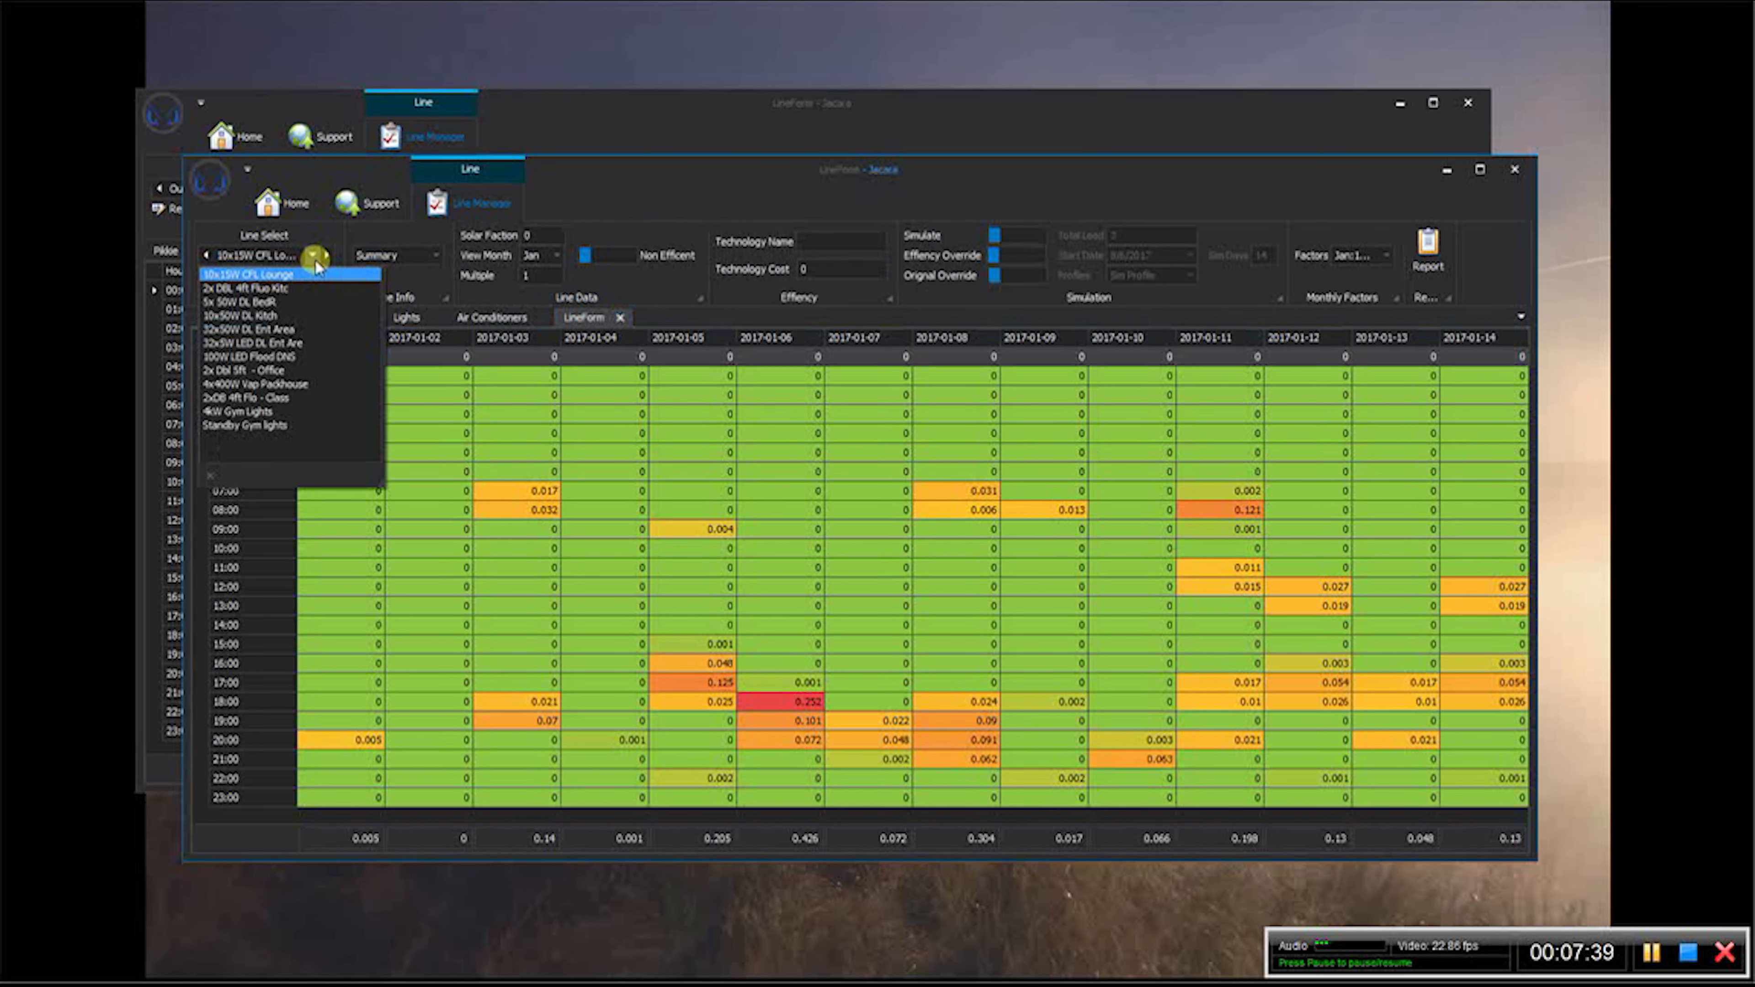
click(288, 287)
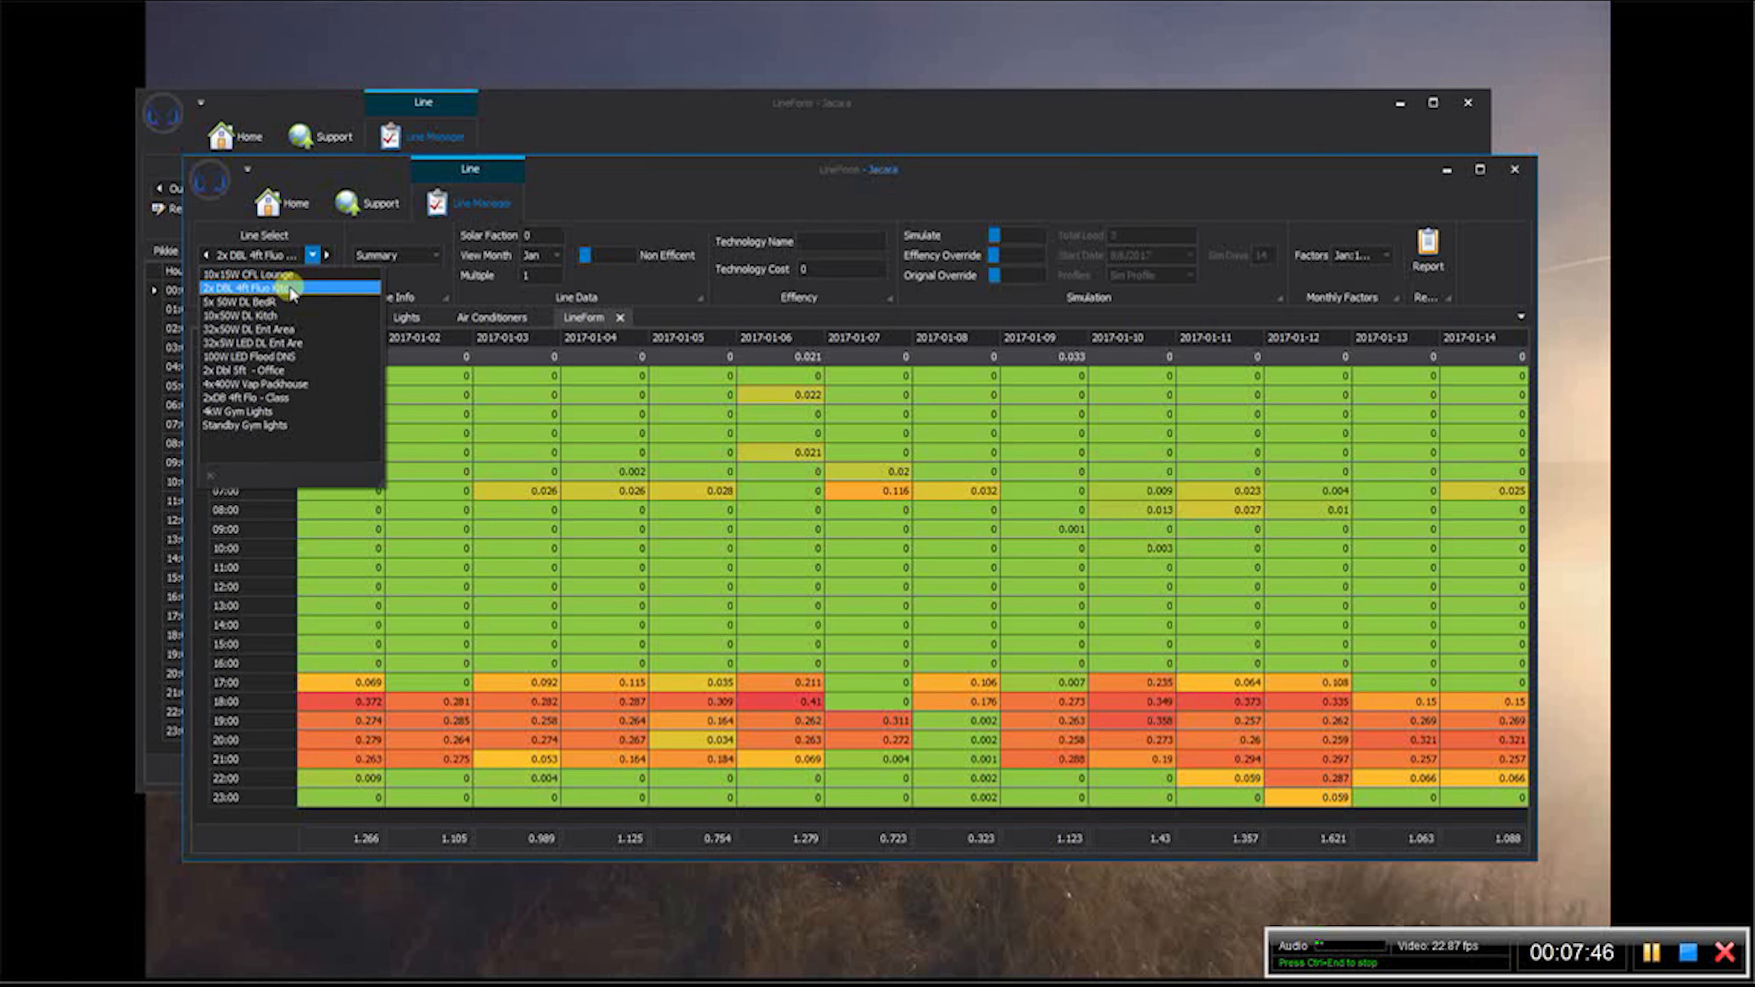
click(275, 303)
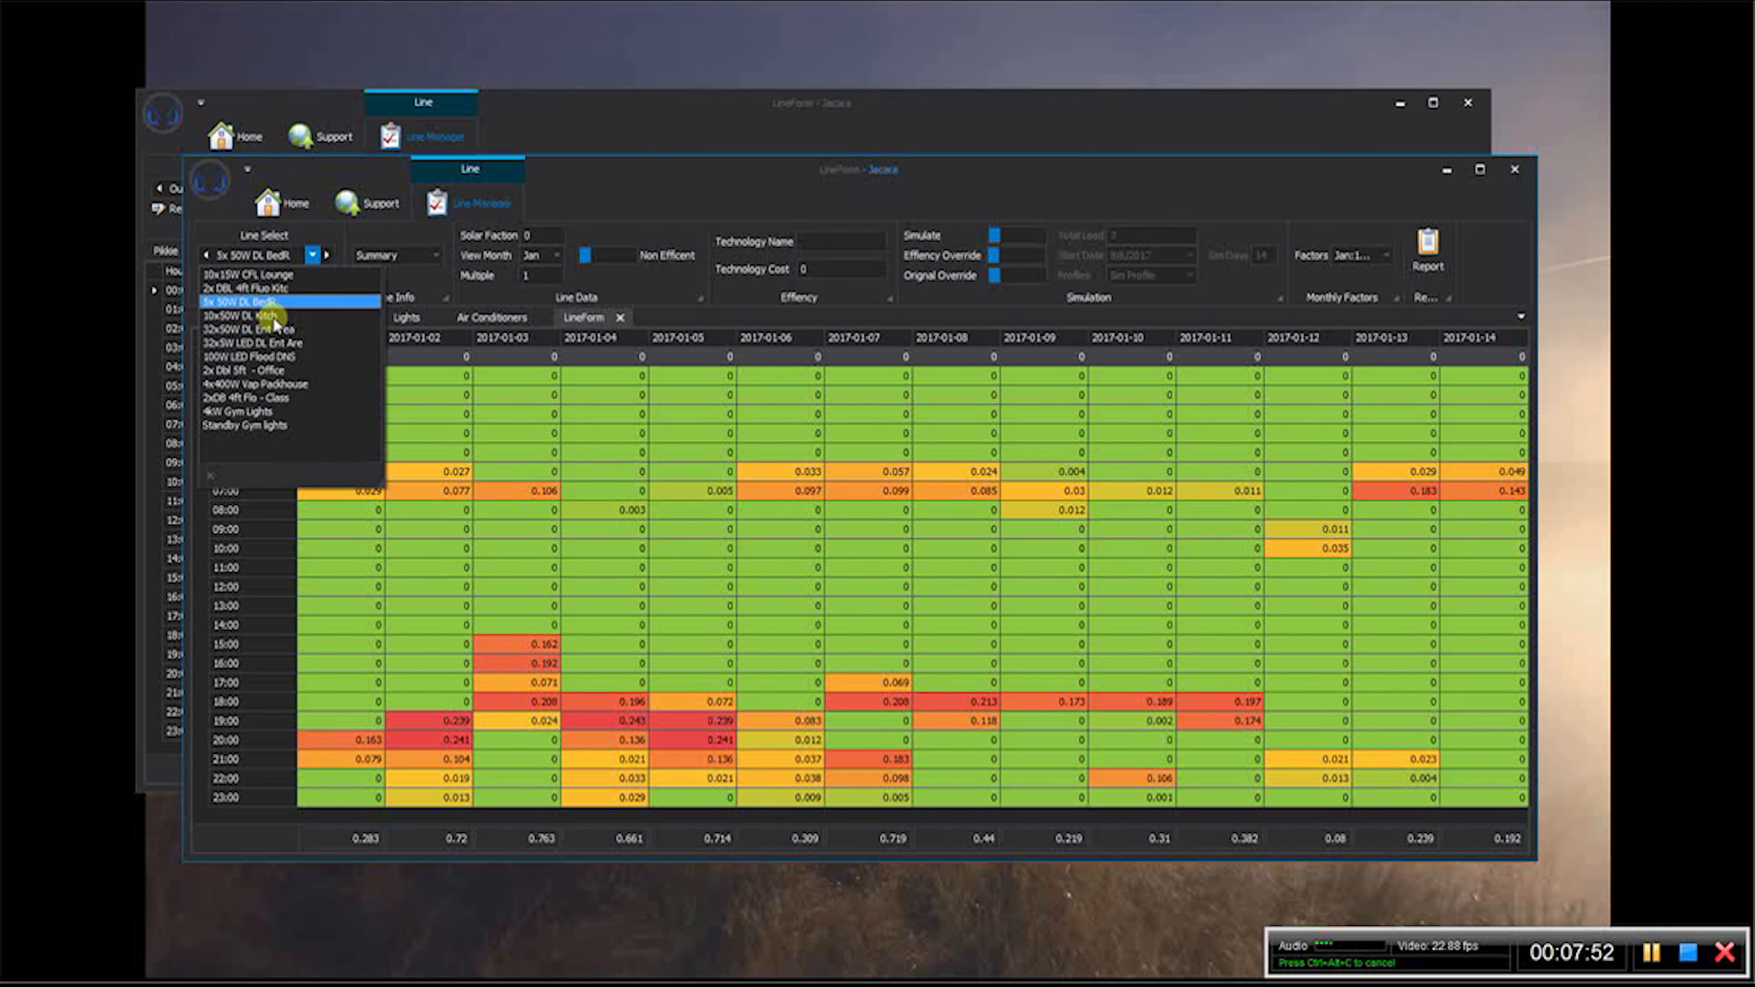
click(275, 316)
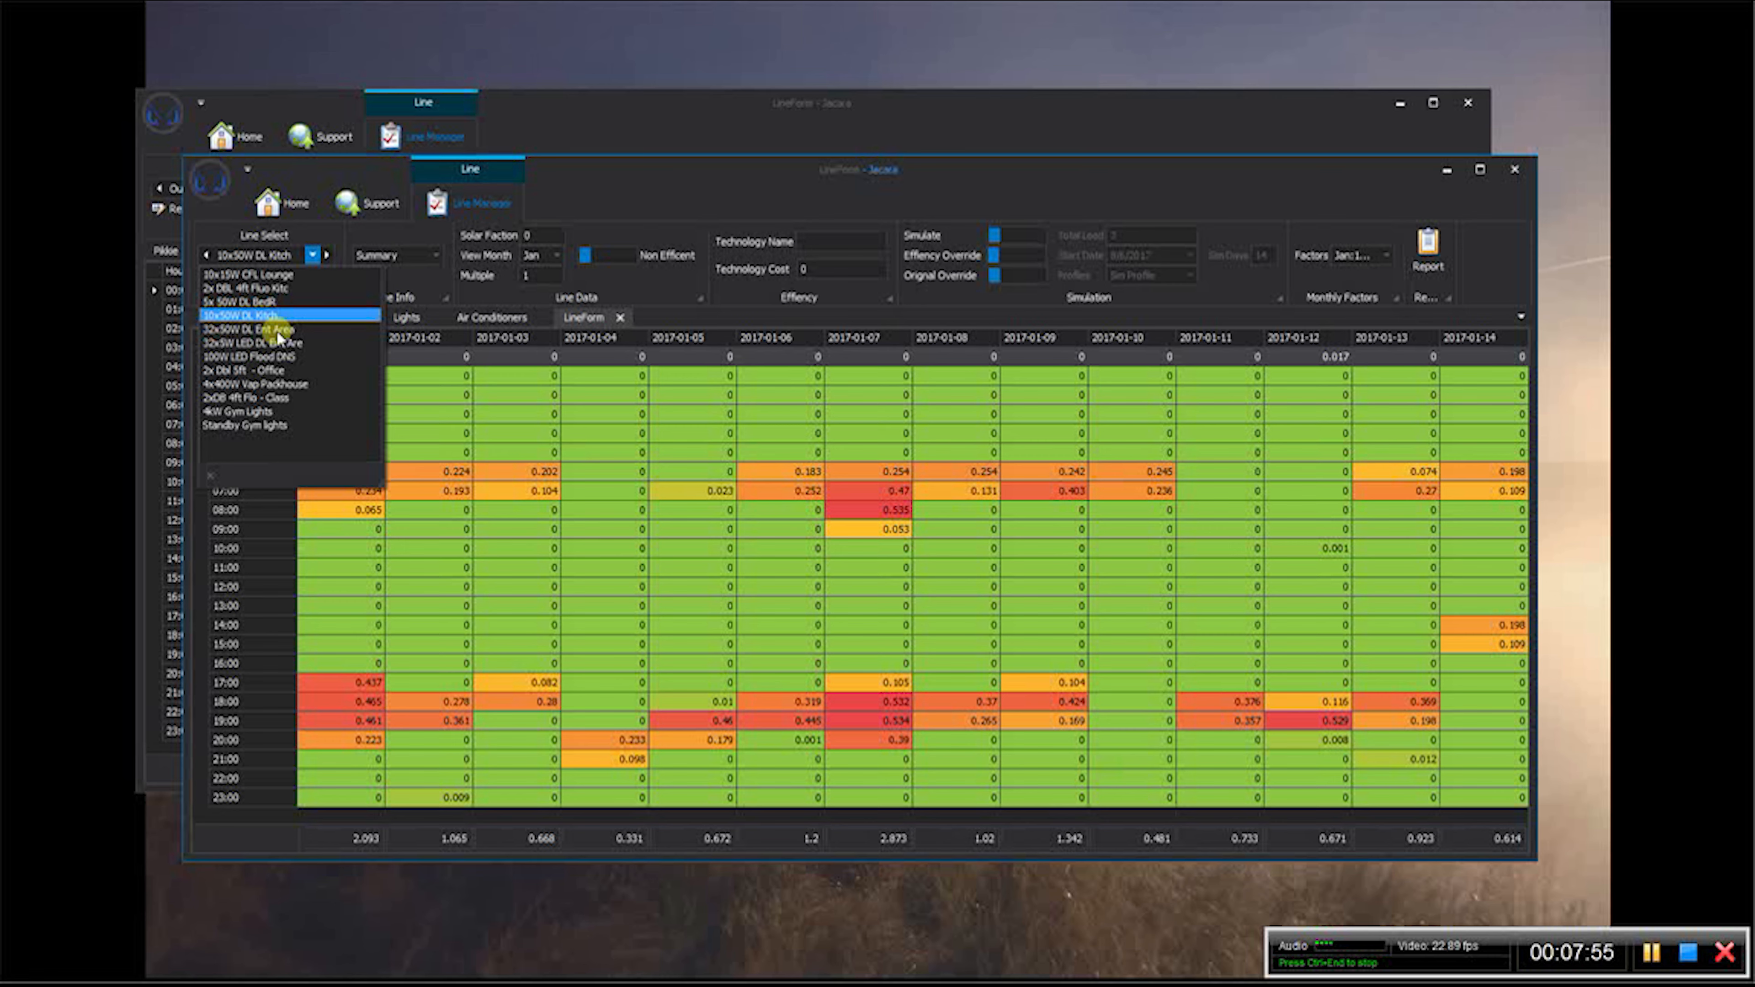
click(277, 331)
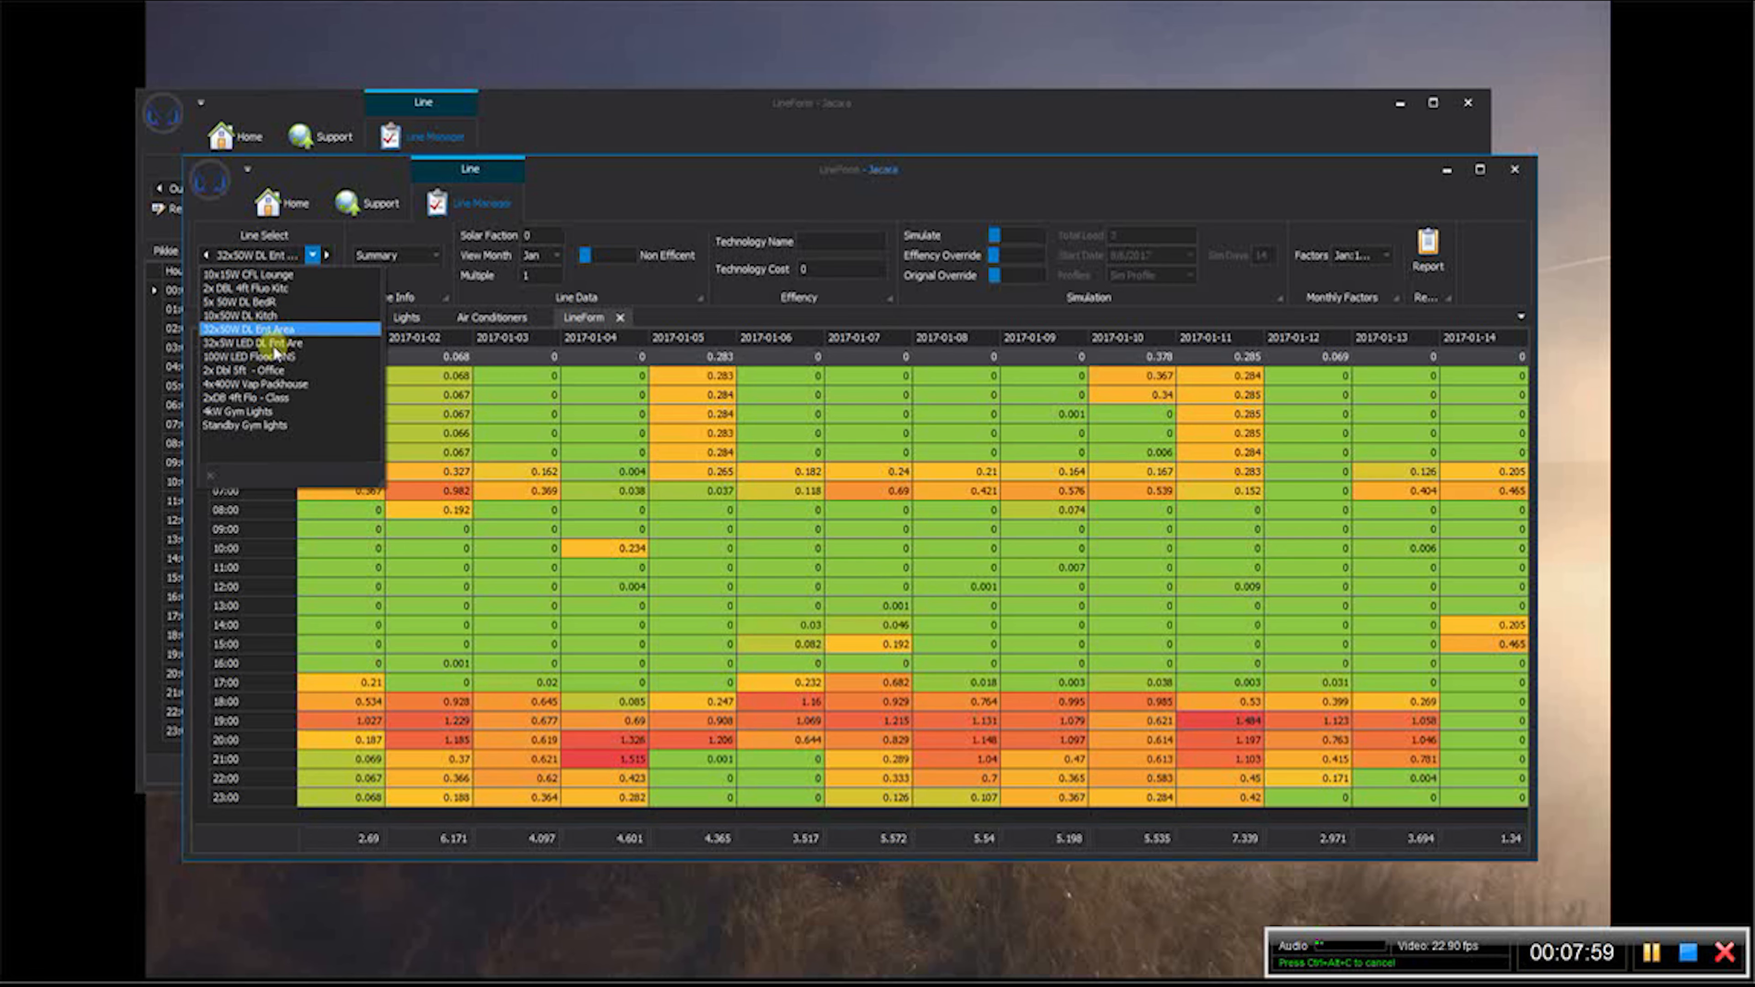
click(278, 344)
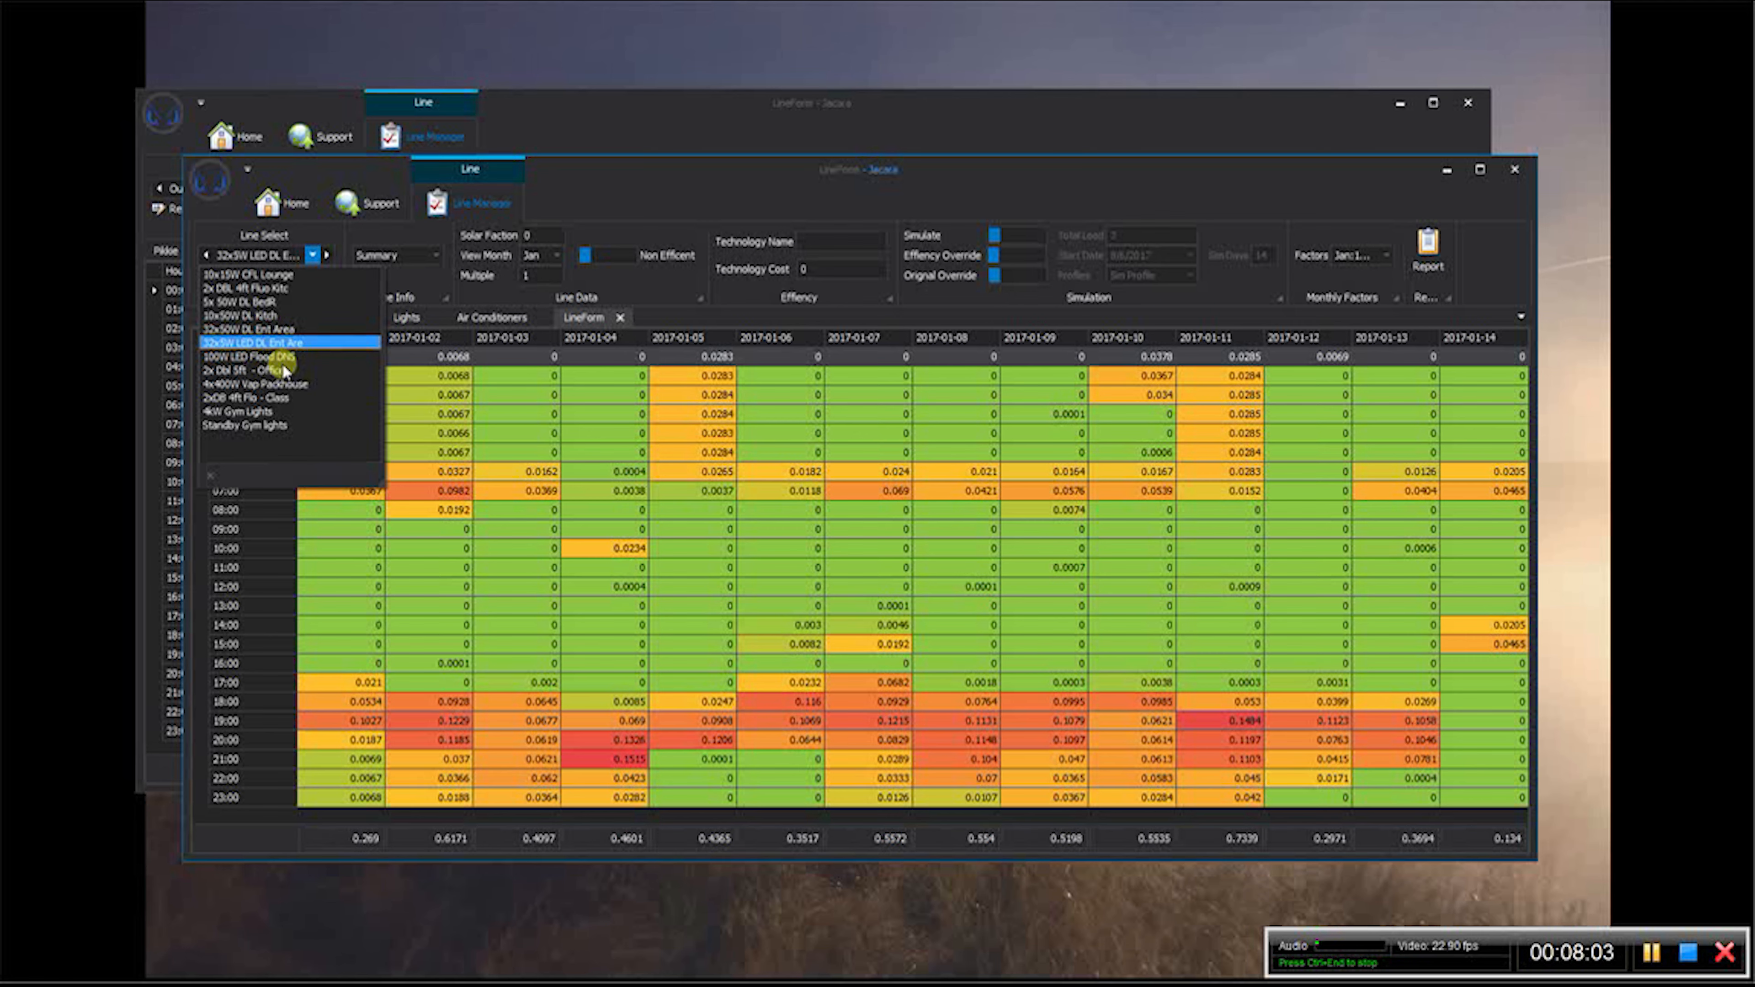
click(283, 358)
click(284, 372)
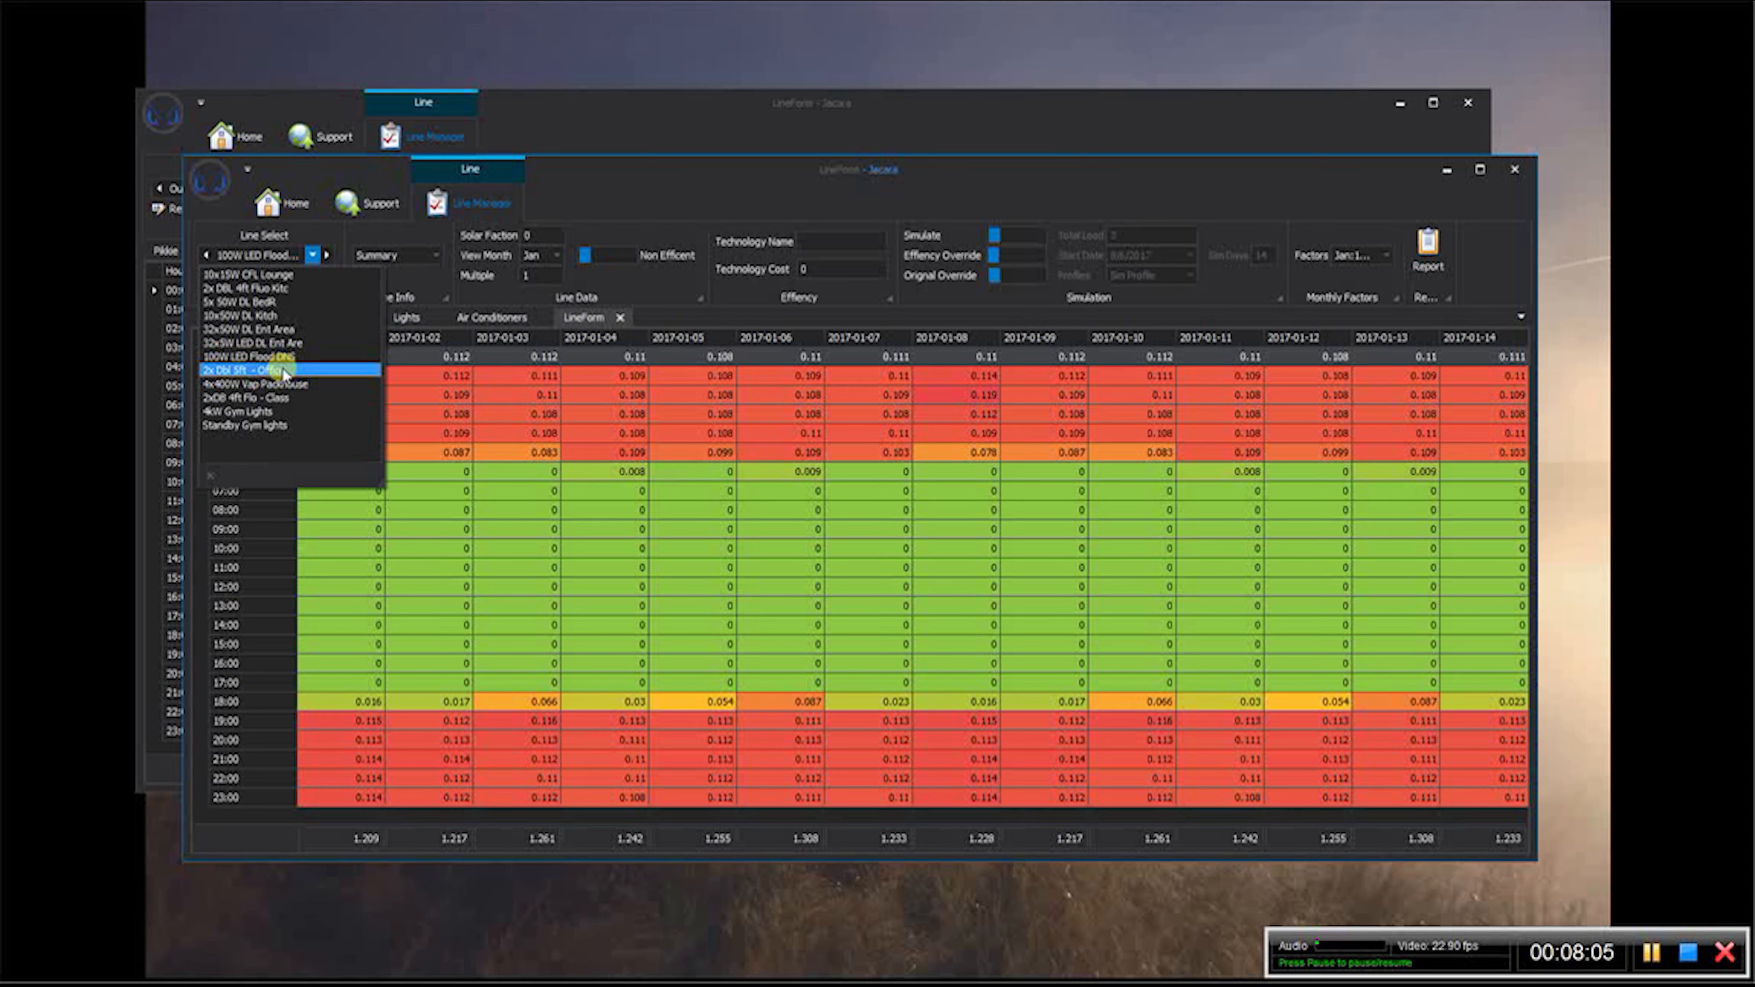
click(284, 384)
click(284, 398)
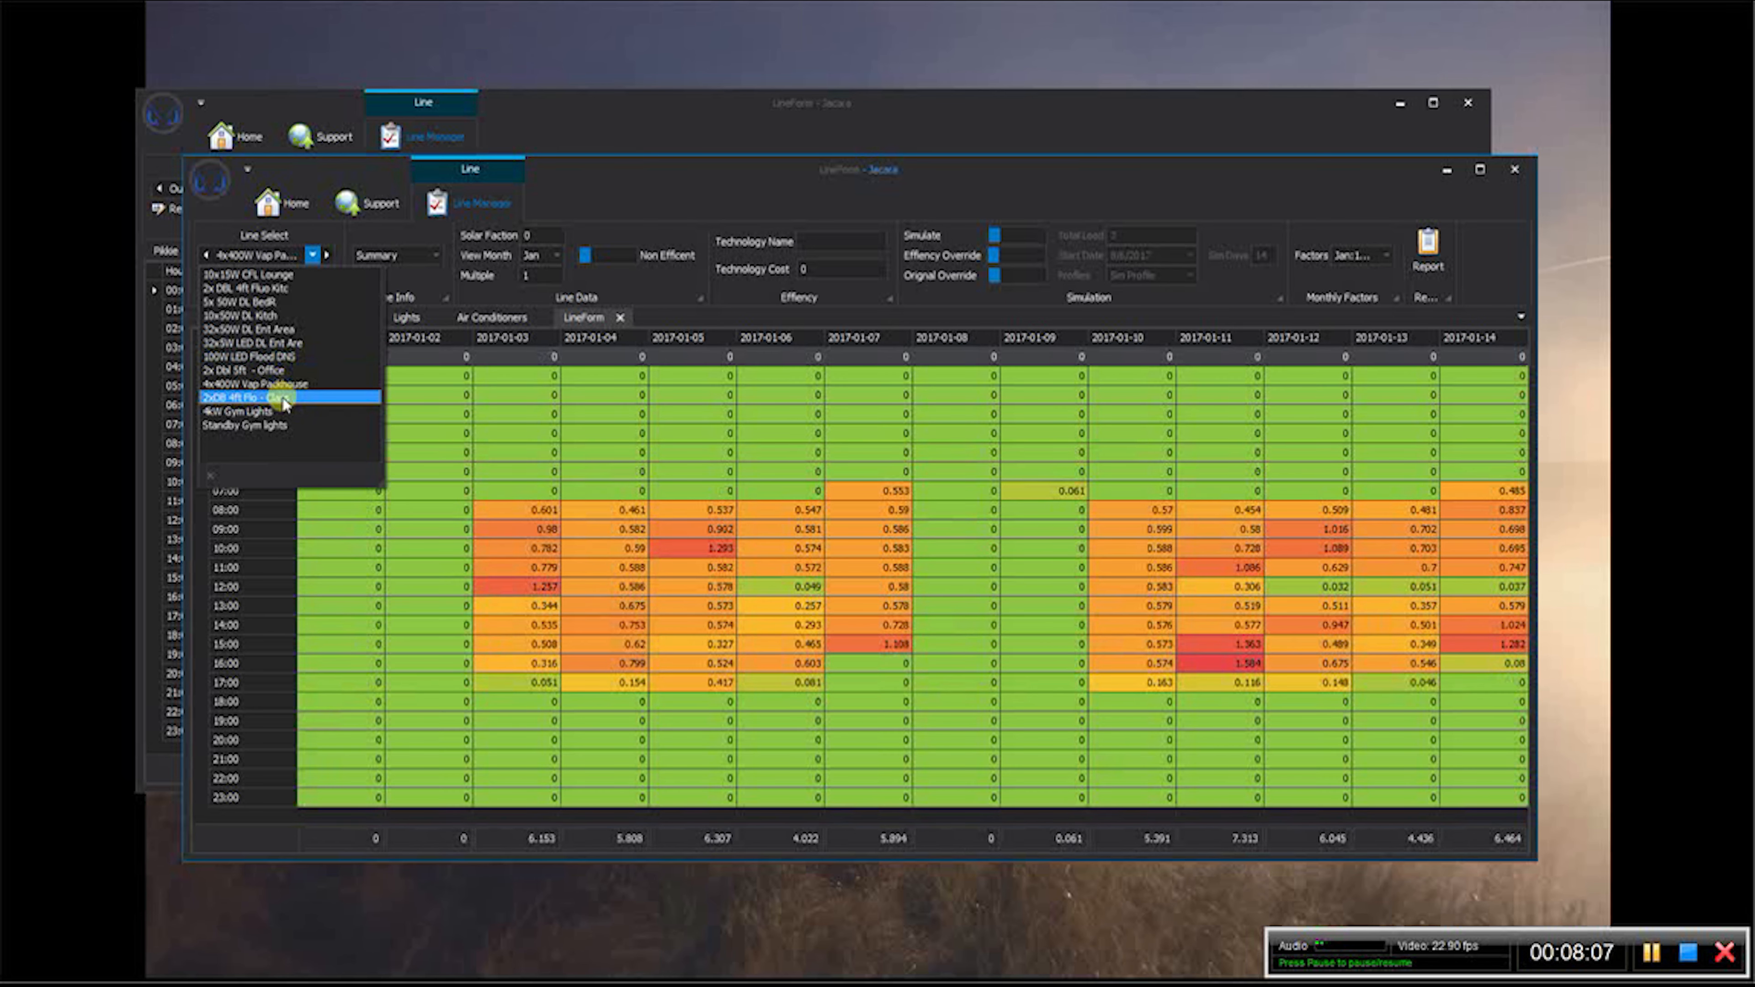
click(285, 412)
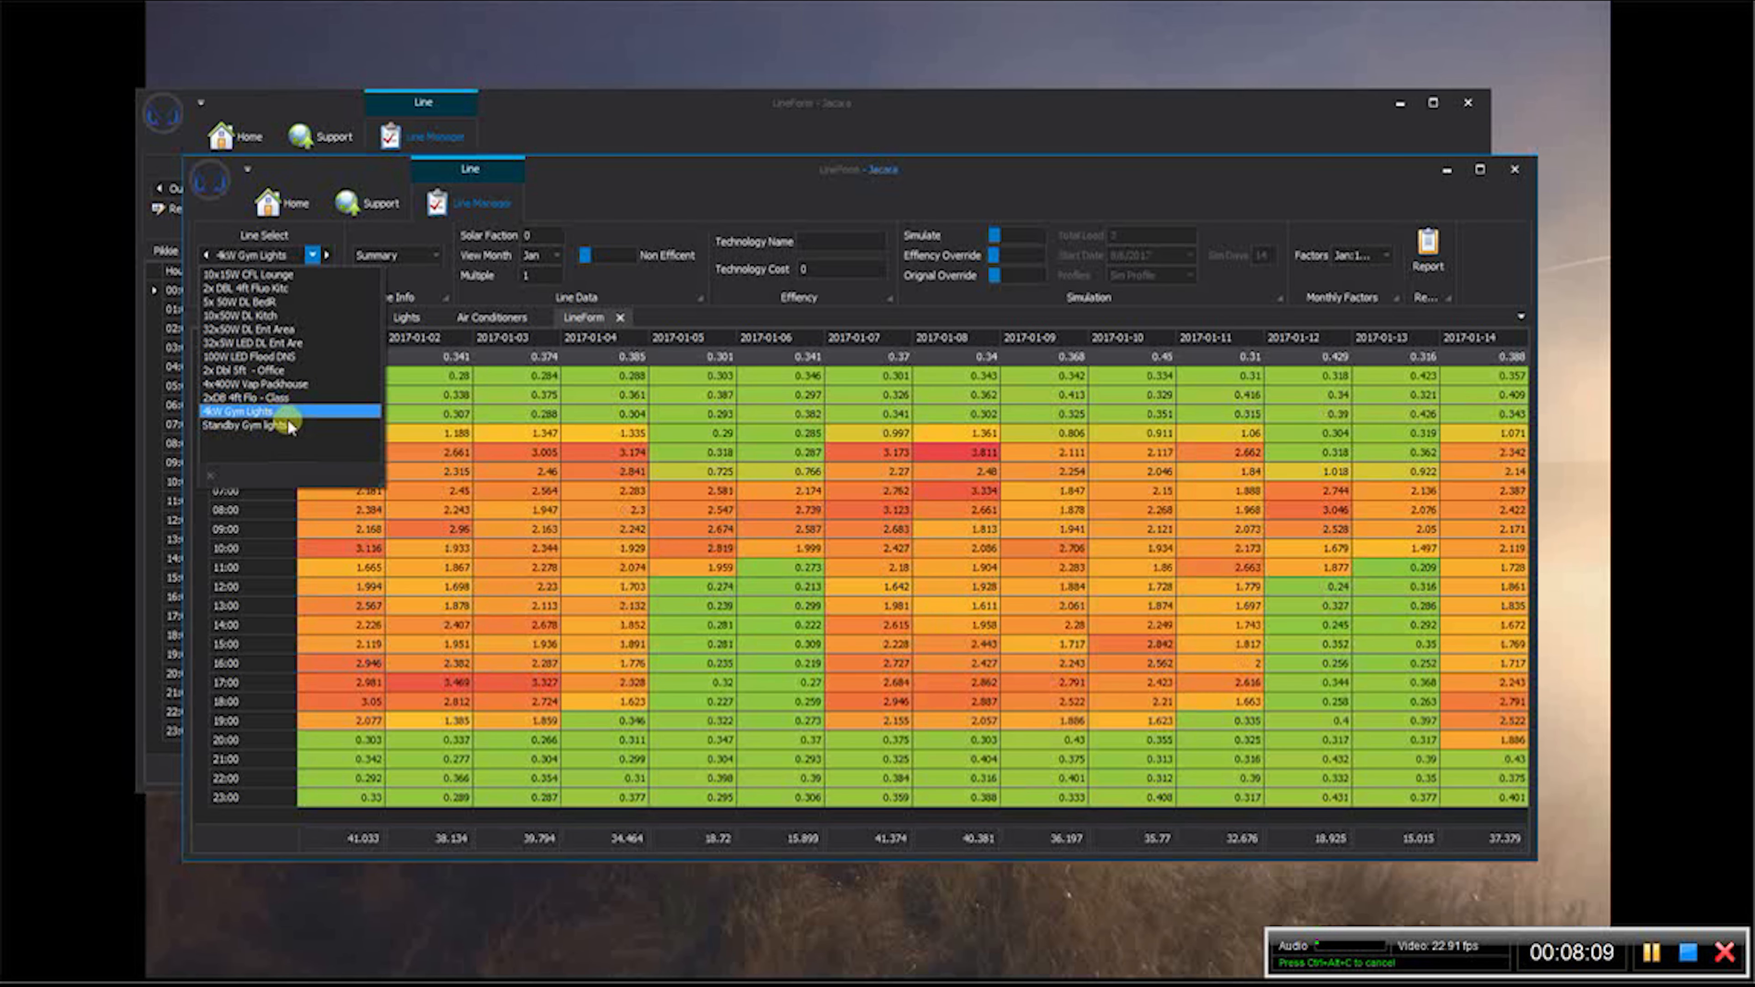
click(289, 426)
click(277, 287)
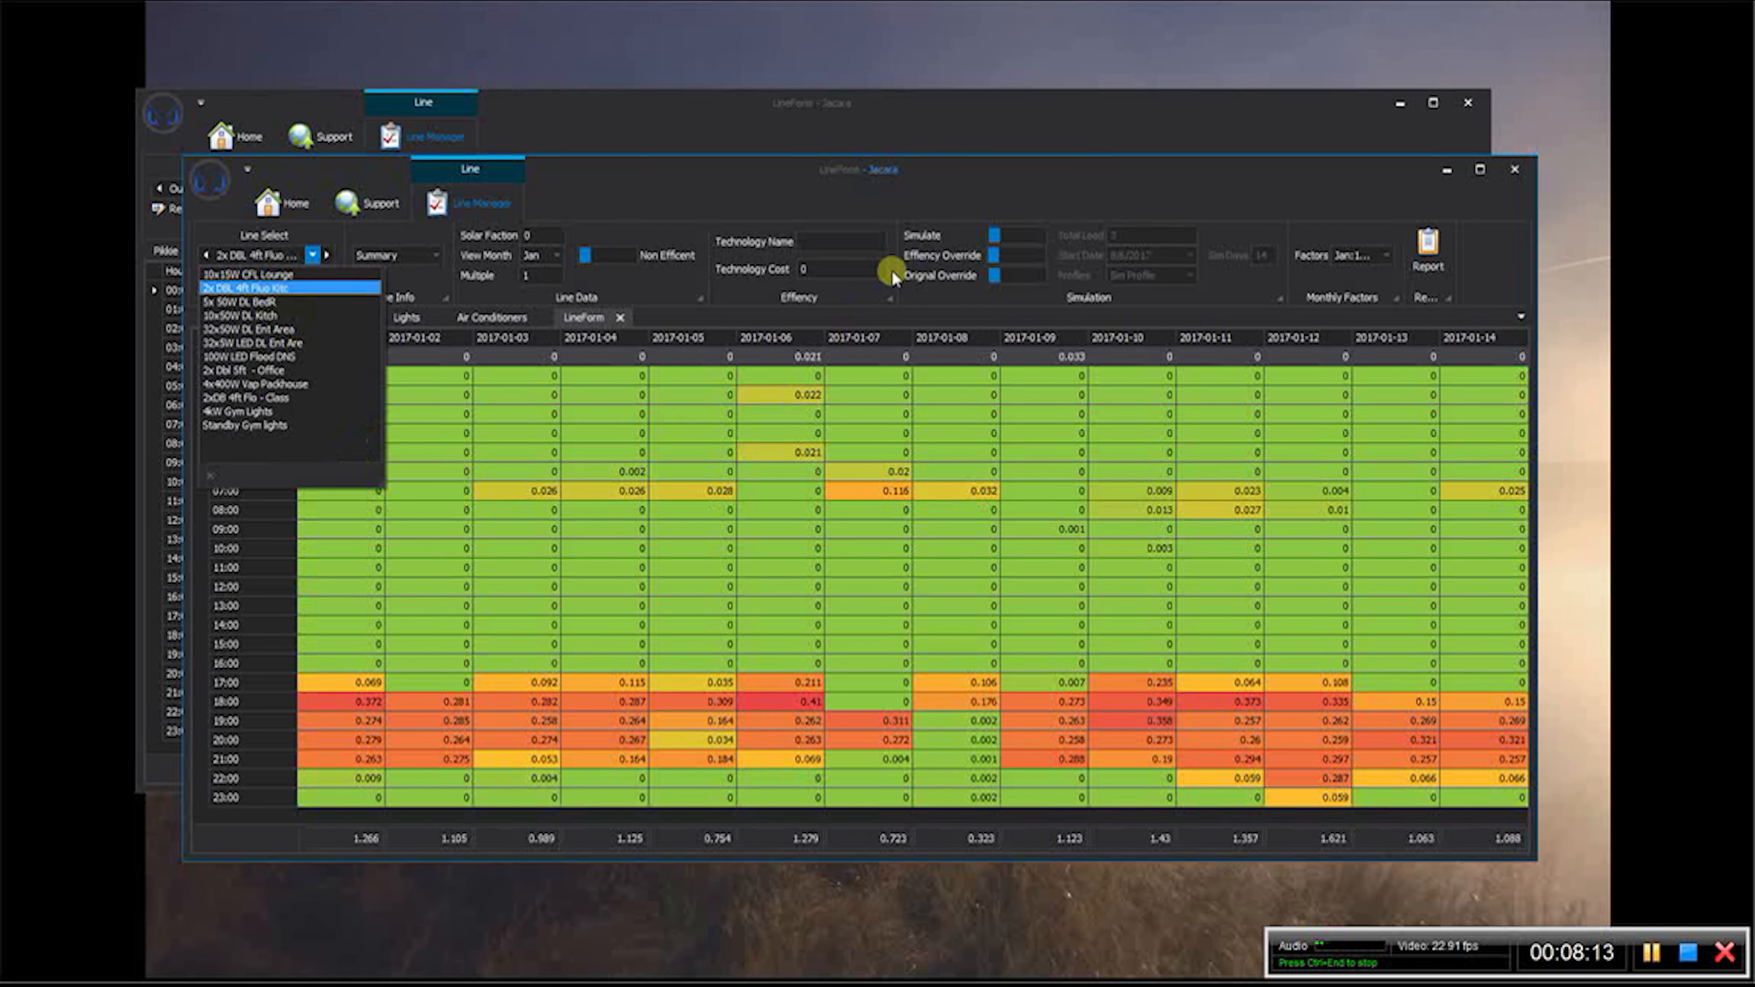
- In the client window's Lights logging setup, exclude every named line from consolidation except 2x DBL 4ft Fluo Kitc
click(898, 139)
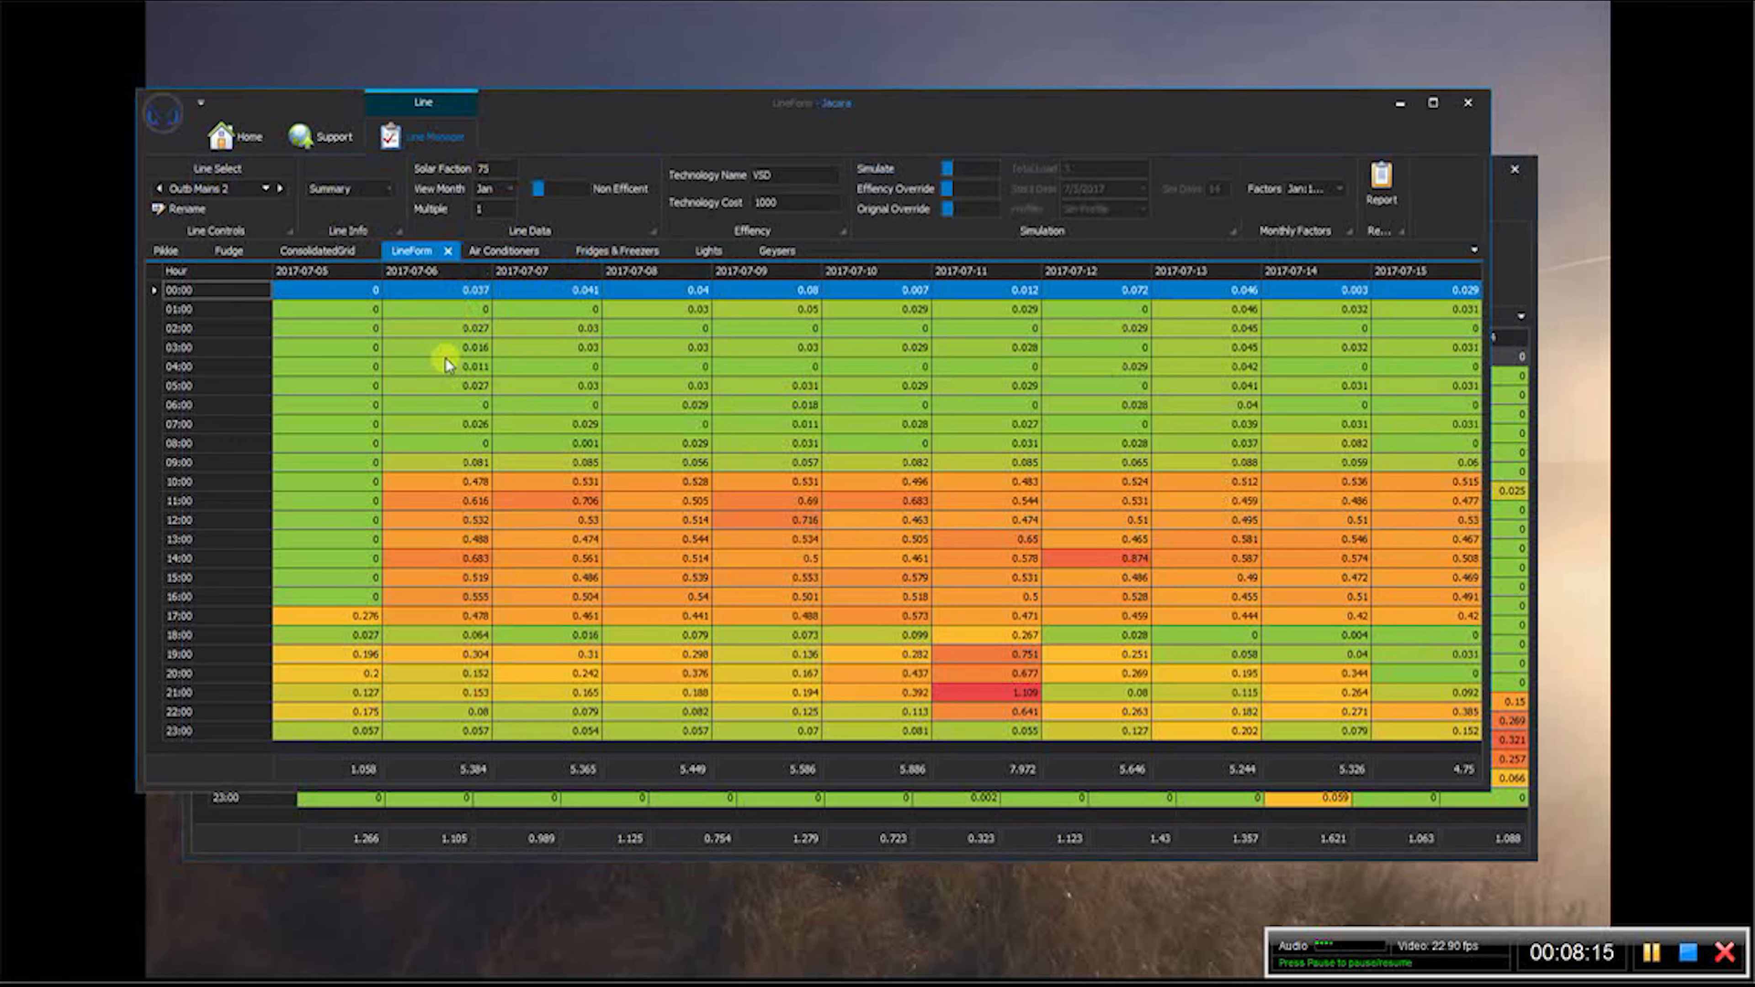
click(712, 255)
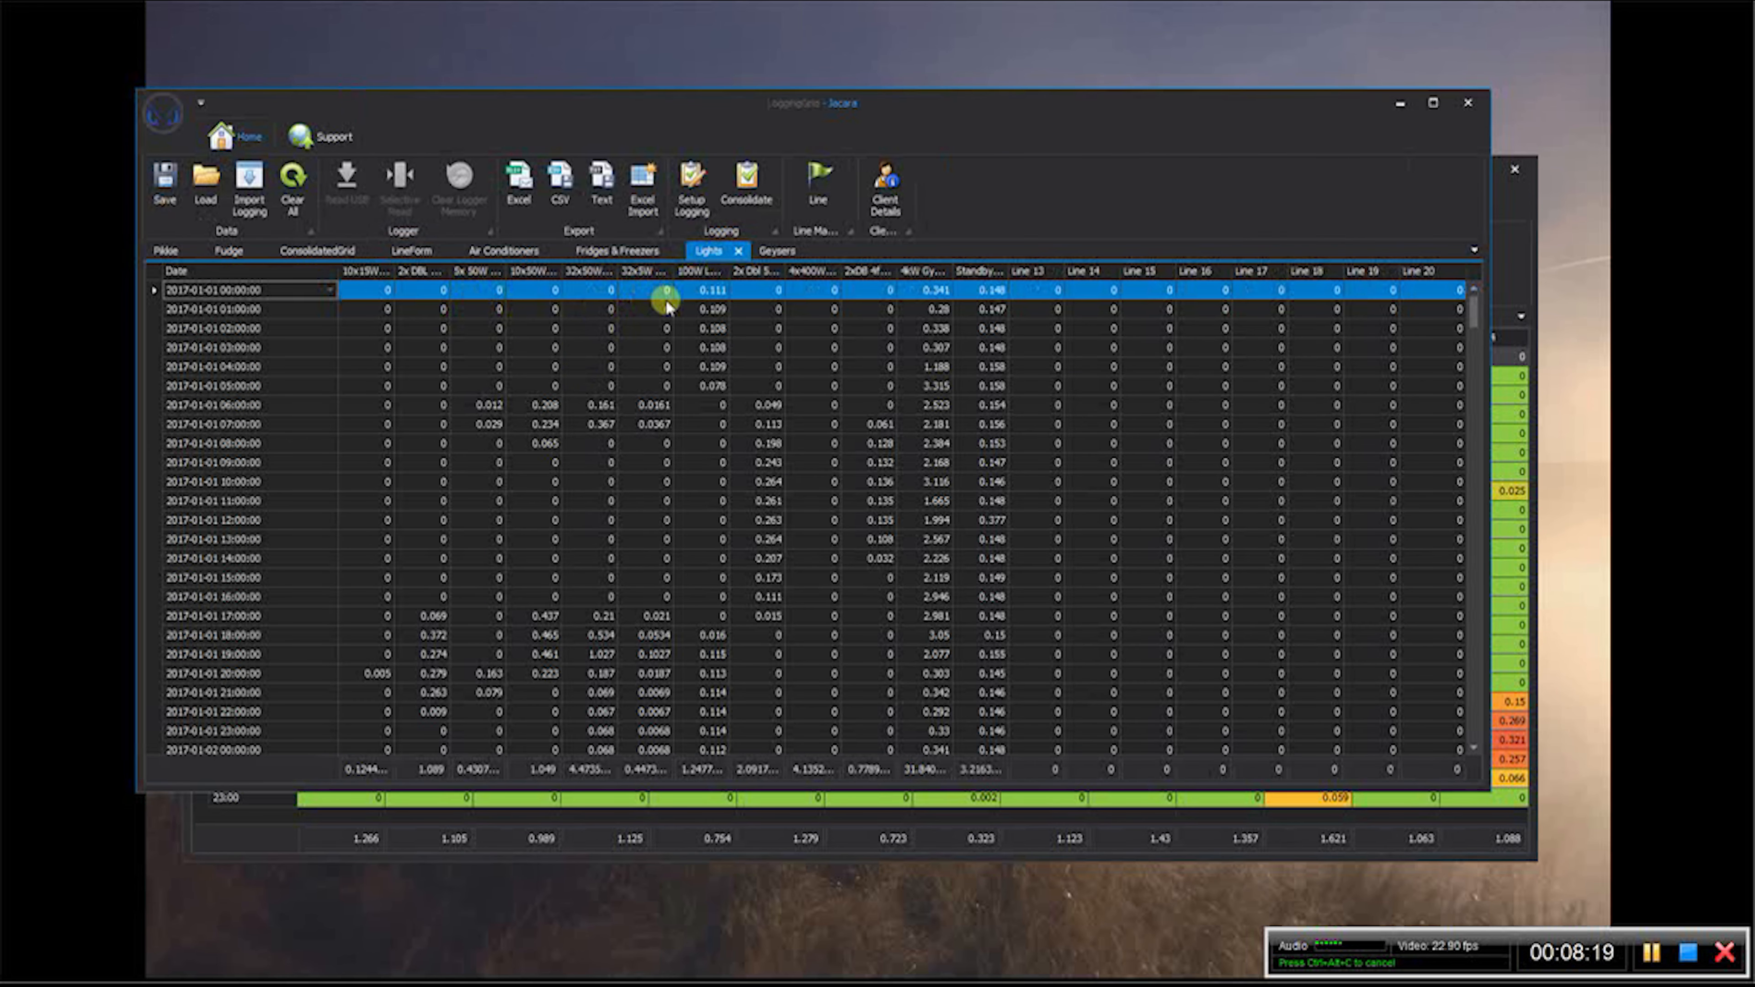
click(691, 184)
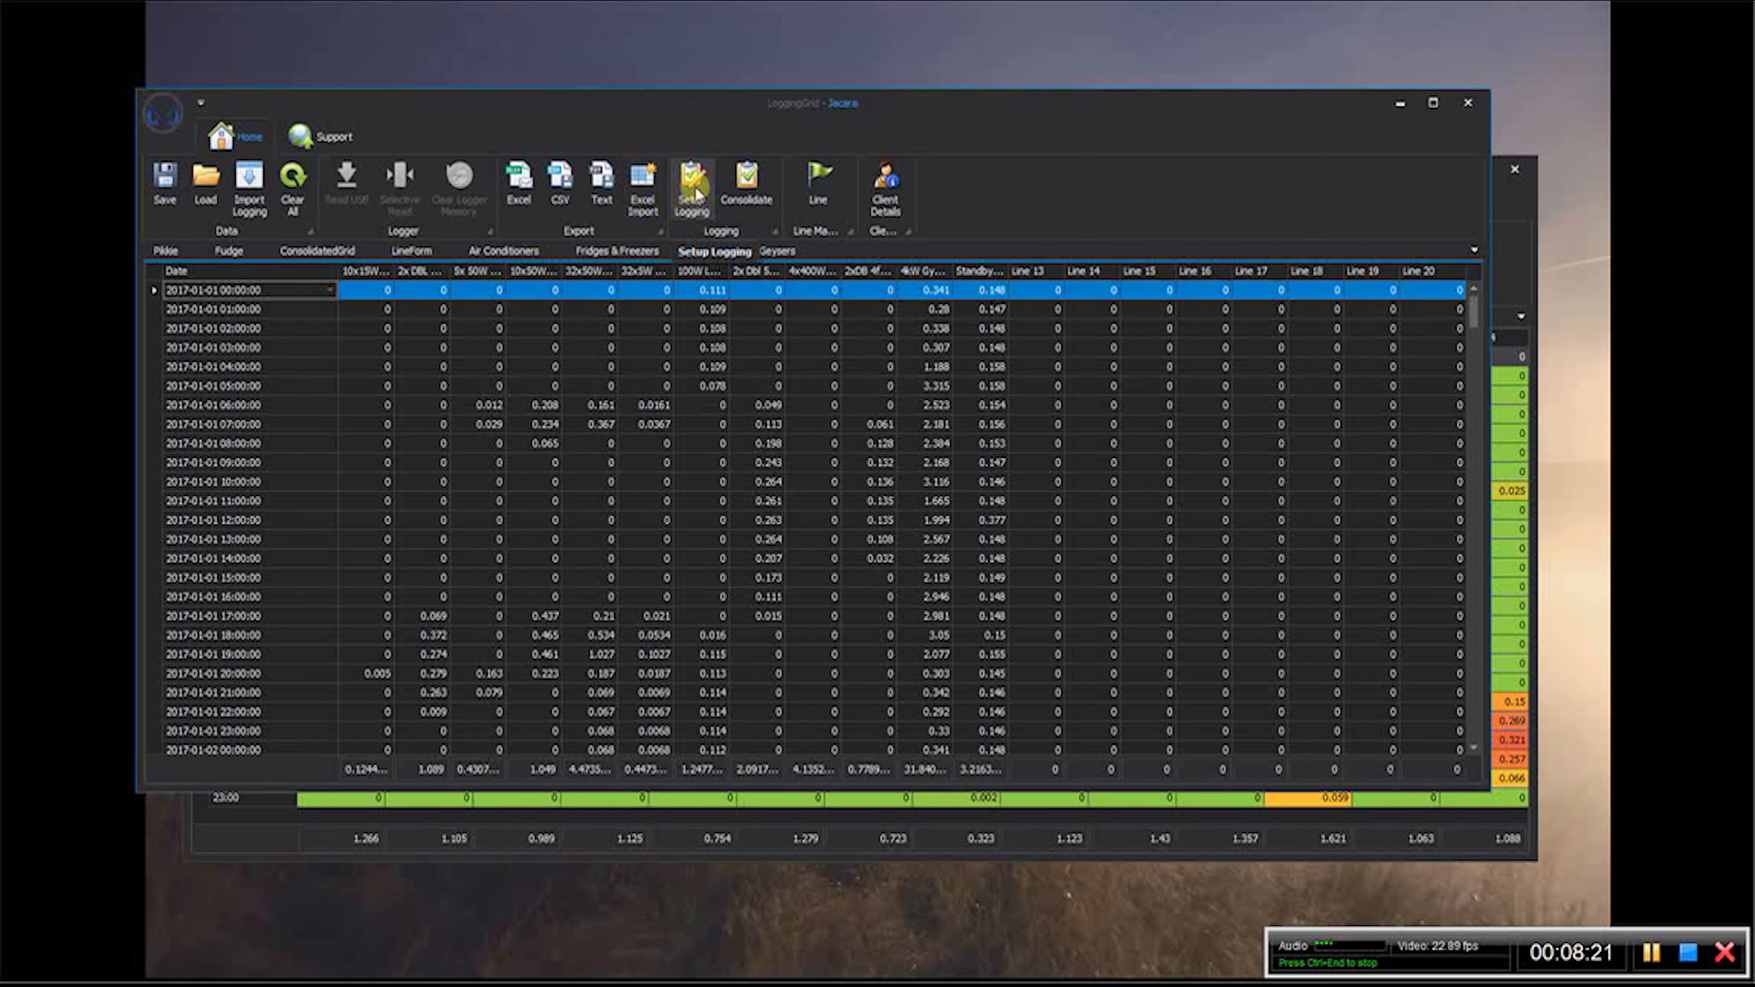
click(874, 267)
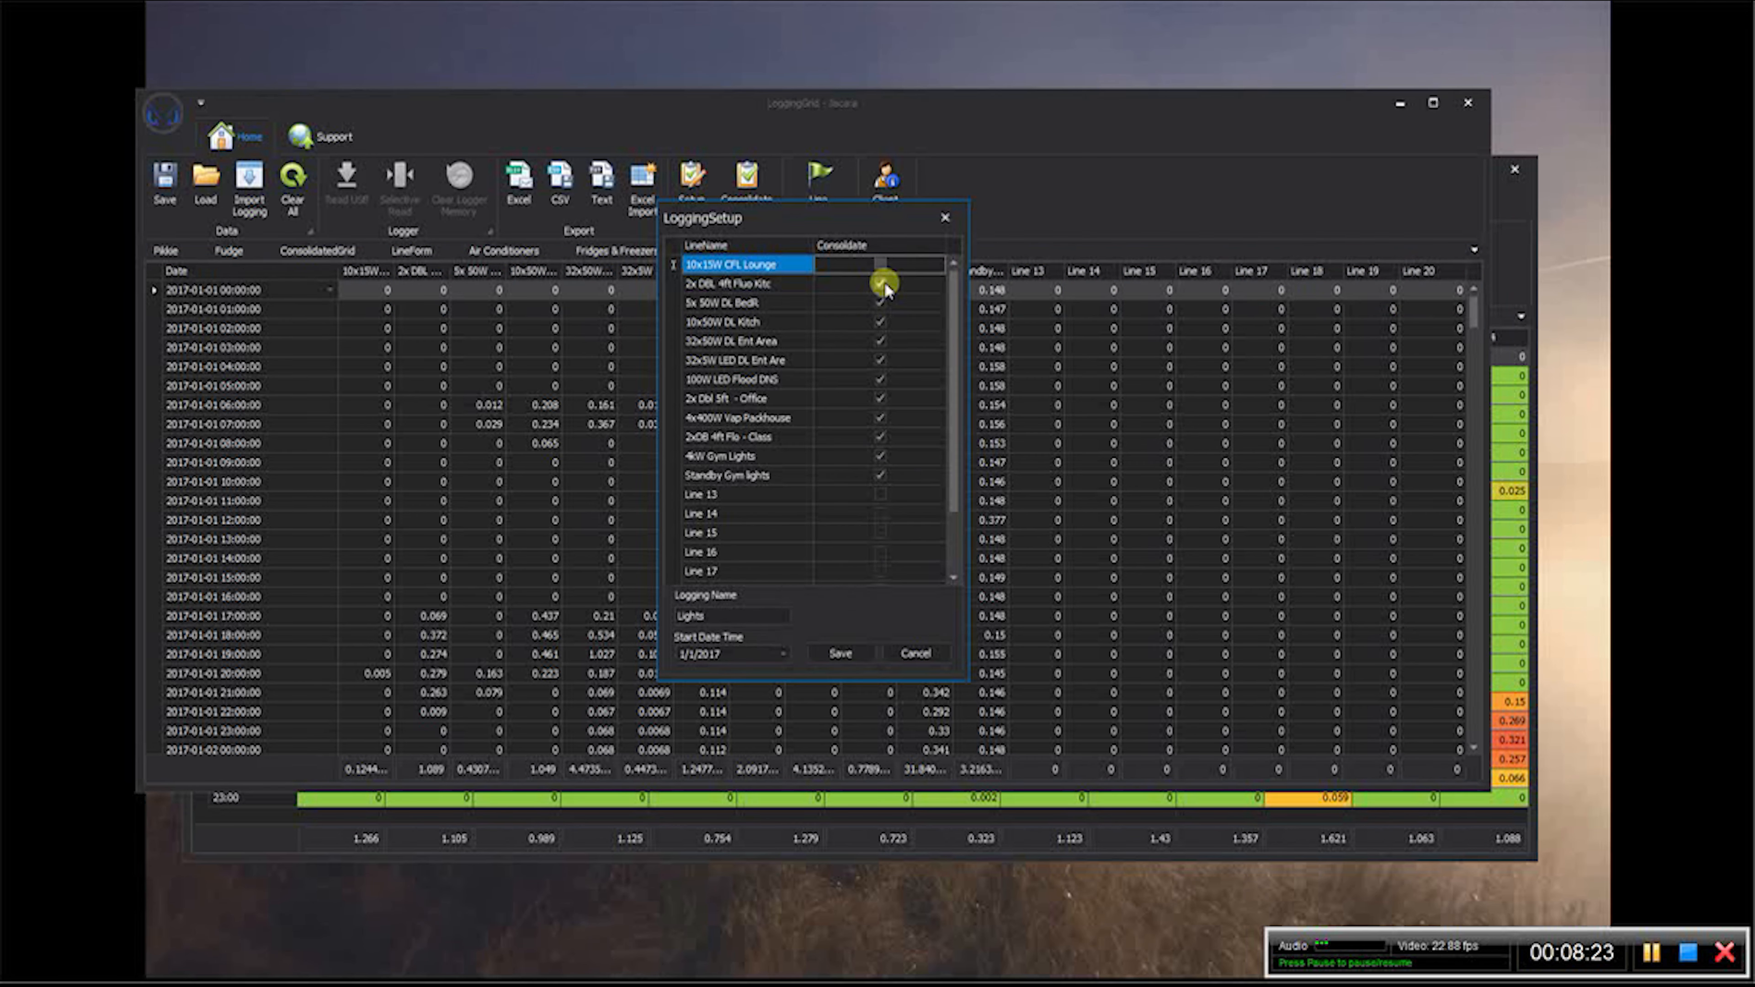
click(882, 309)
click(881, 322)
click(882, 360)
click(882, 379)
click(882, 399)
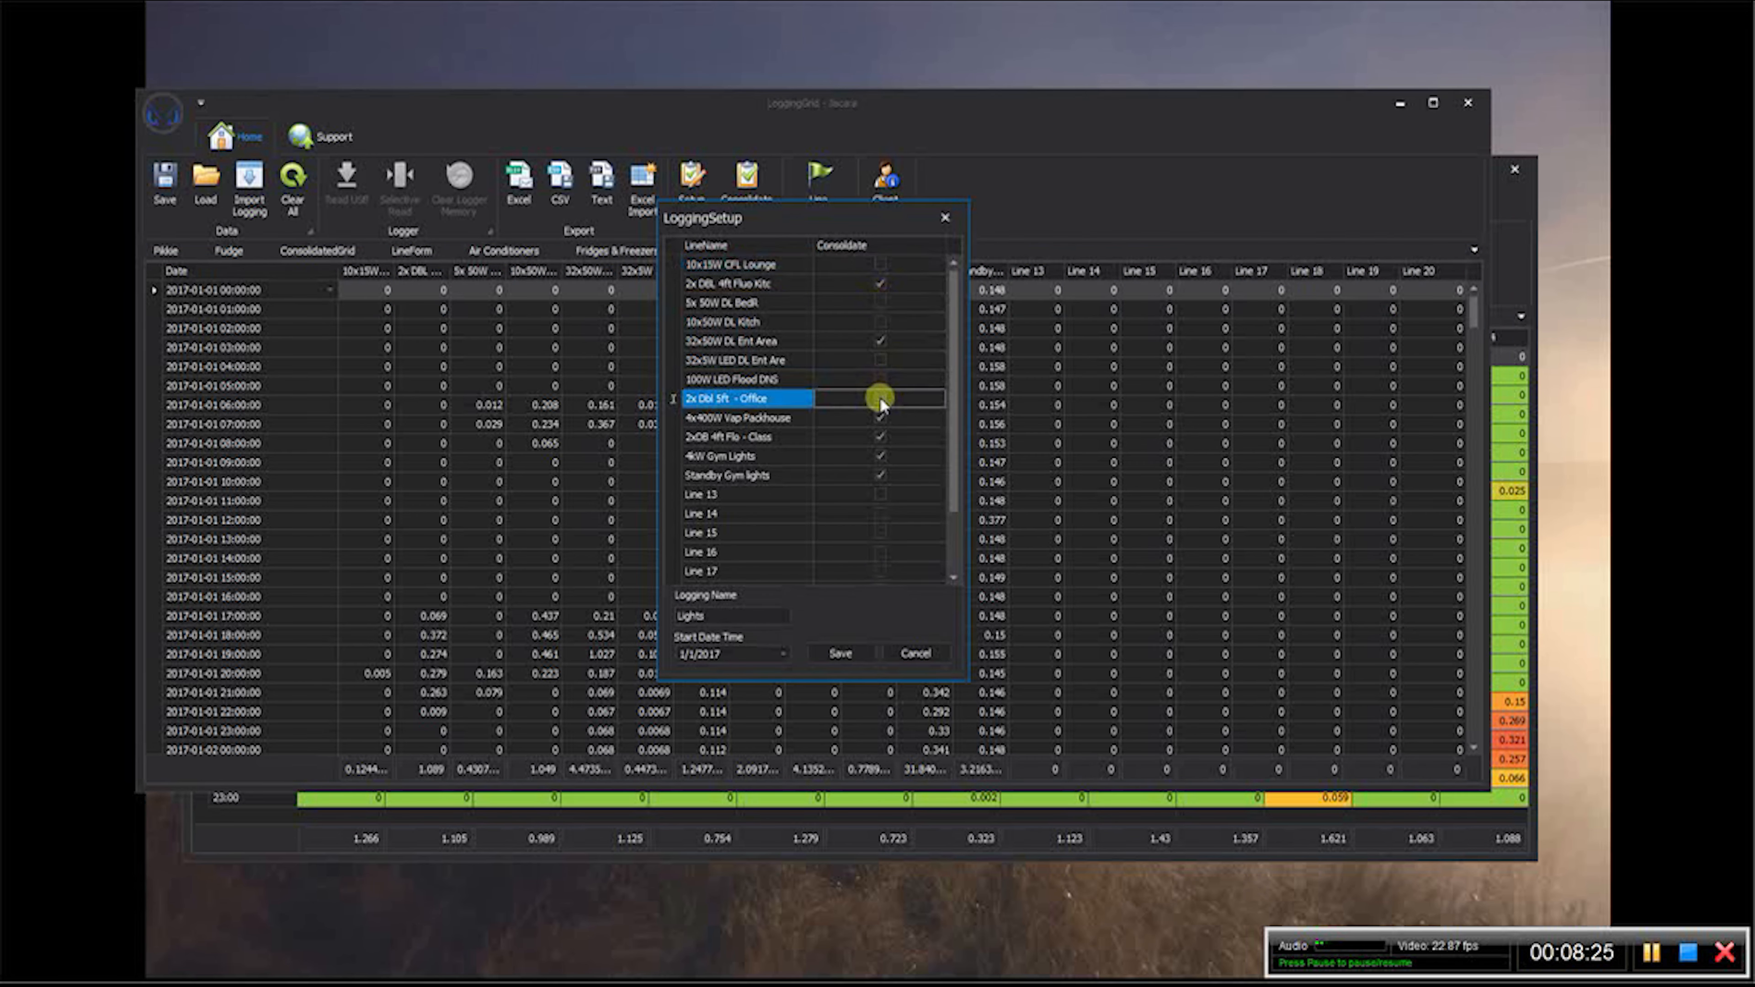
click(882, 419)
click(880, 456)
click(881, 475)
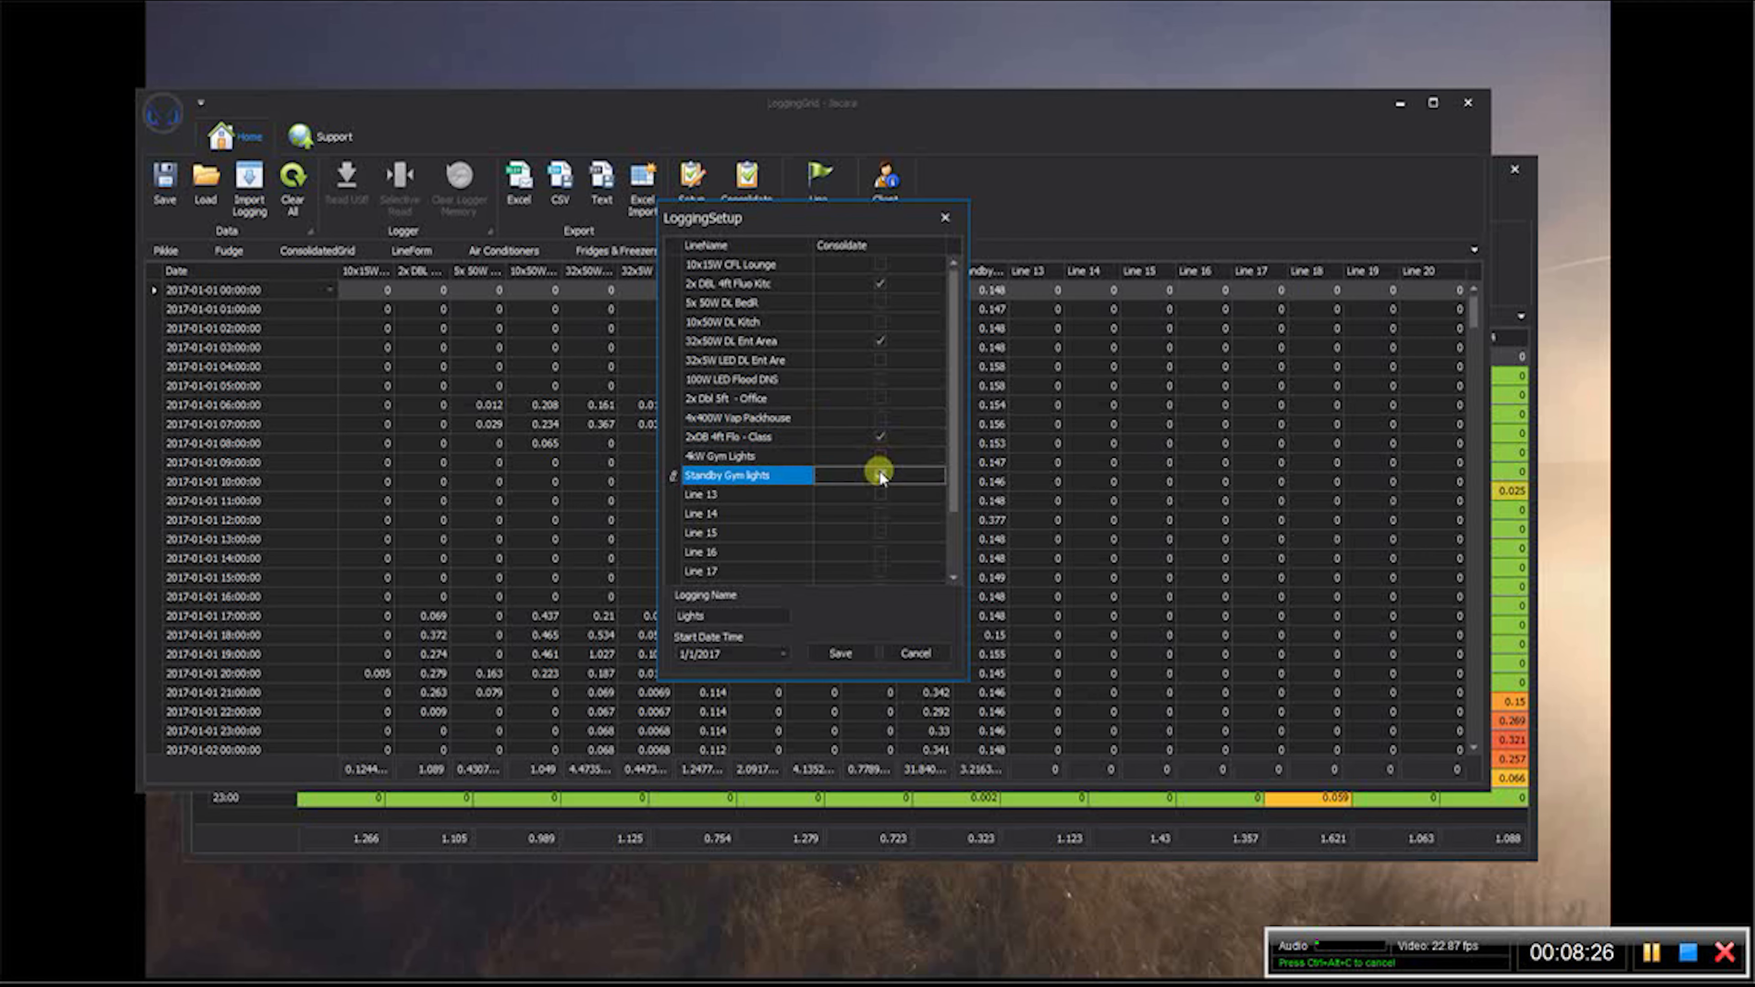
click(880, 437)
click(880, 341)
- Rename the 2x DBL 4ft Fluo Kitc line as Outbuilding Lights
click(684, 282)
text(kW)
text(tbuilding )
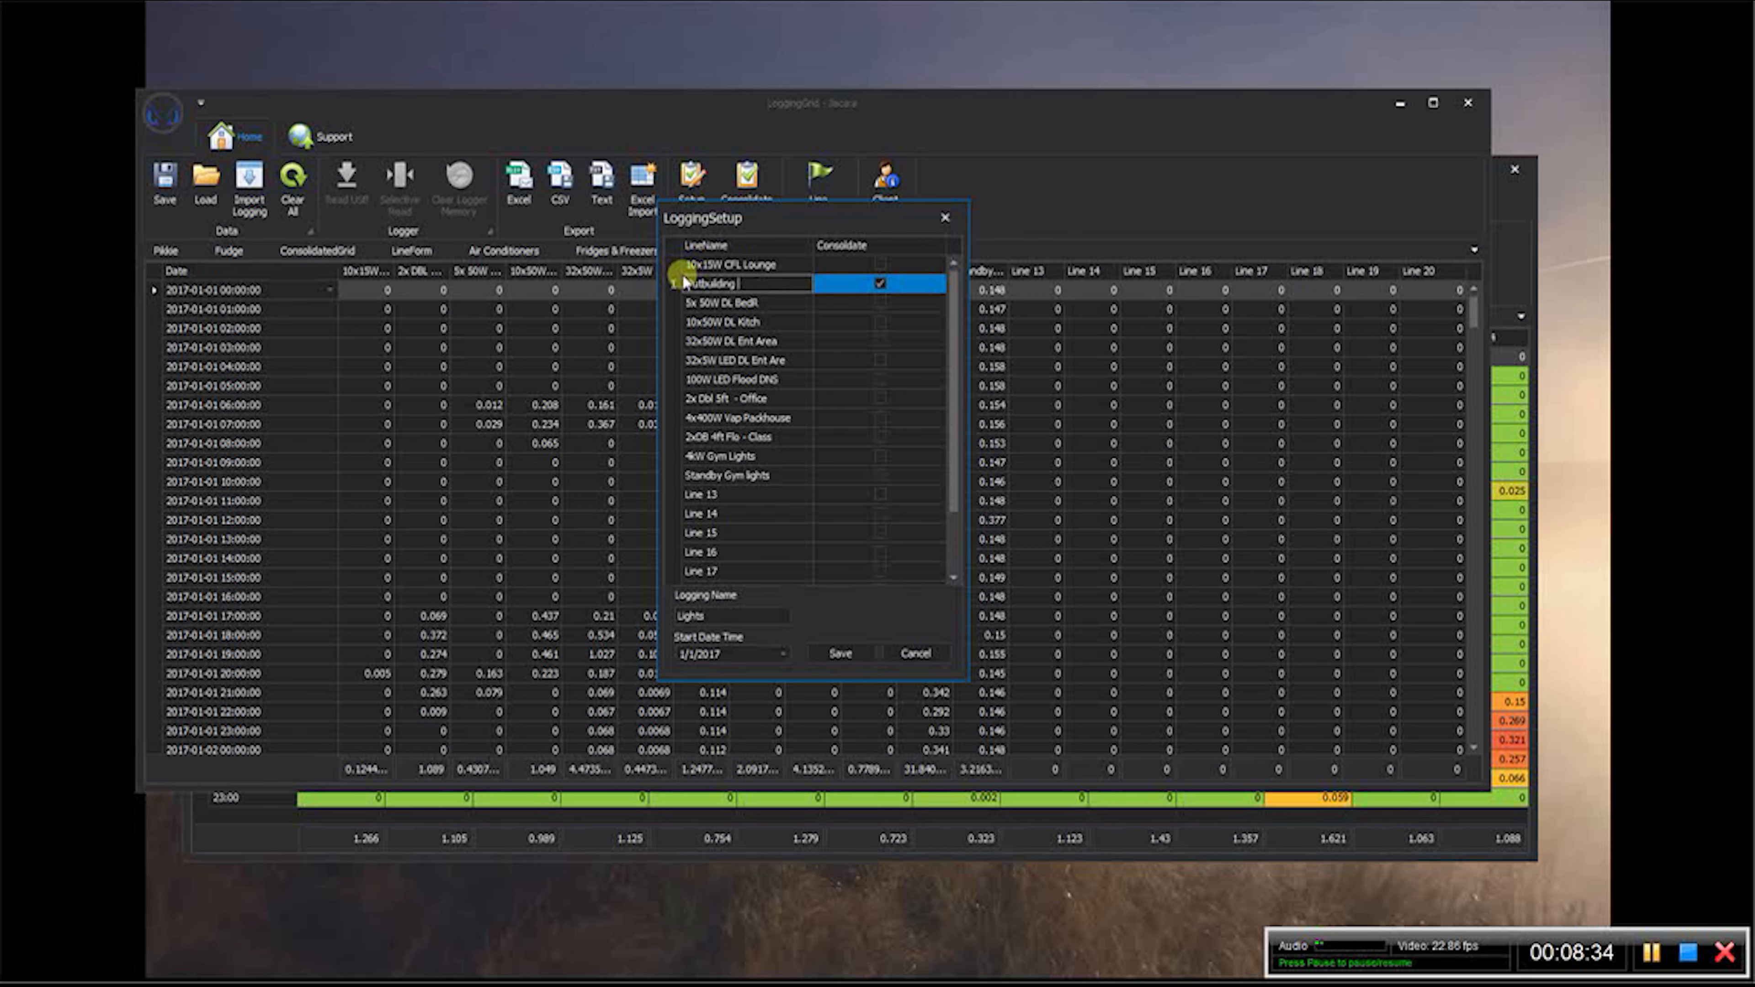
text(Lights)
- Set the Lights logging start date to 7/5/2017 and save the setup
click(779, 654)
click(875, 705)
click(875, 706)
click(875, 705)
click(875, 706)
click(875, 706)
click(875, 705)
click(809, 768)
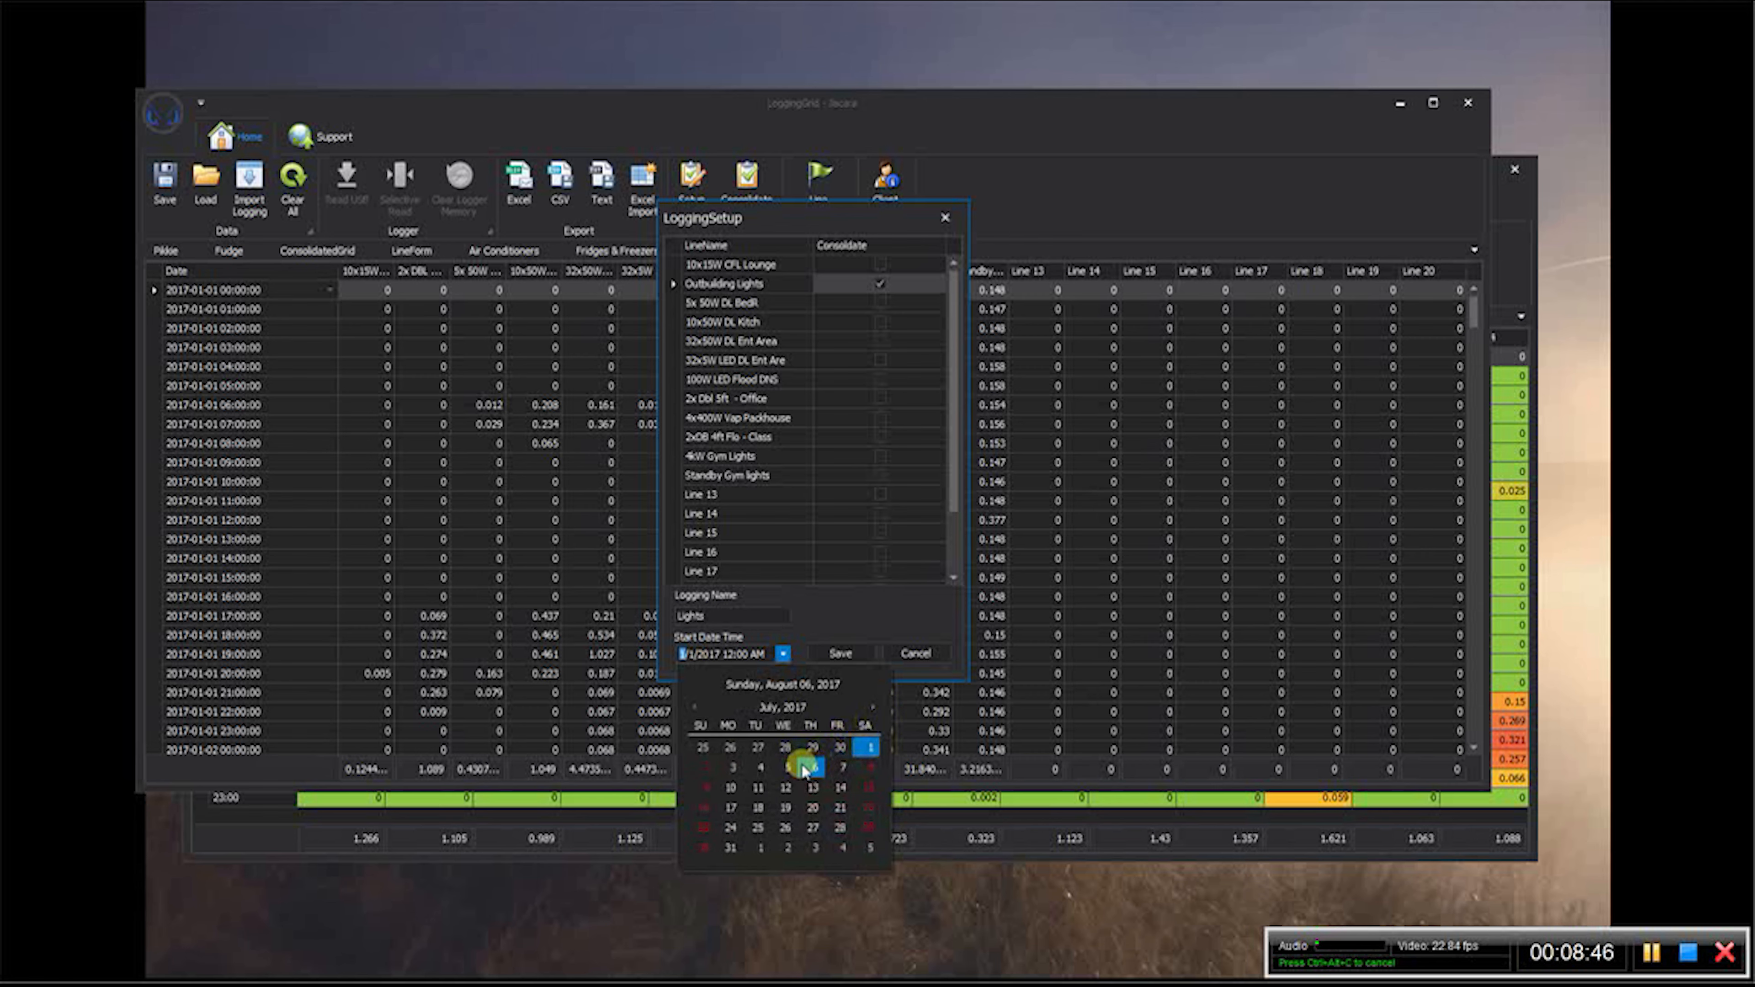
click(802, 767)
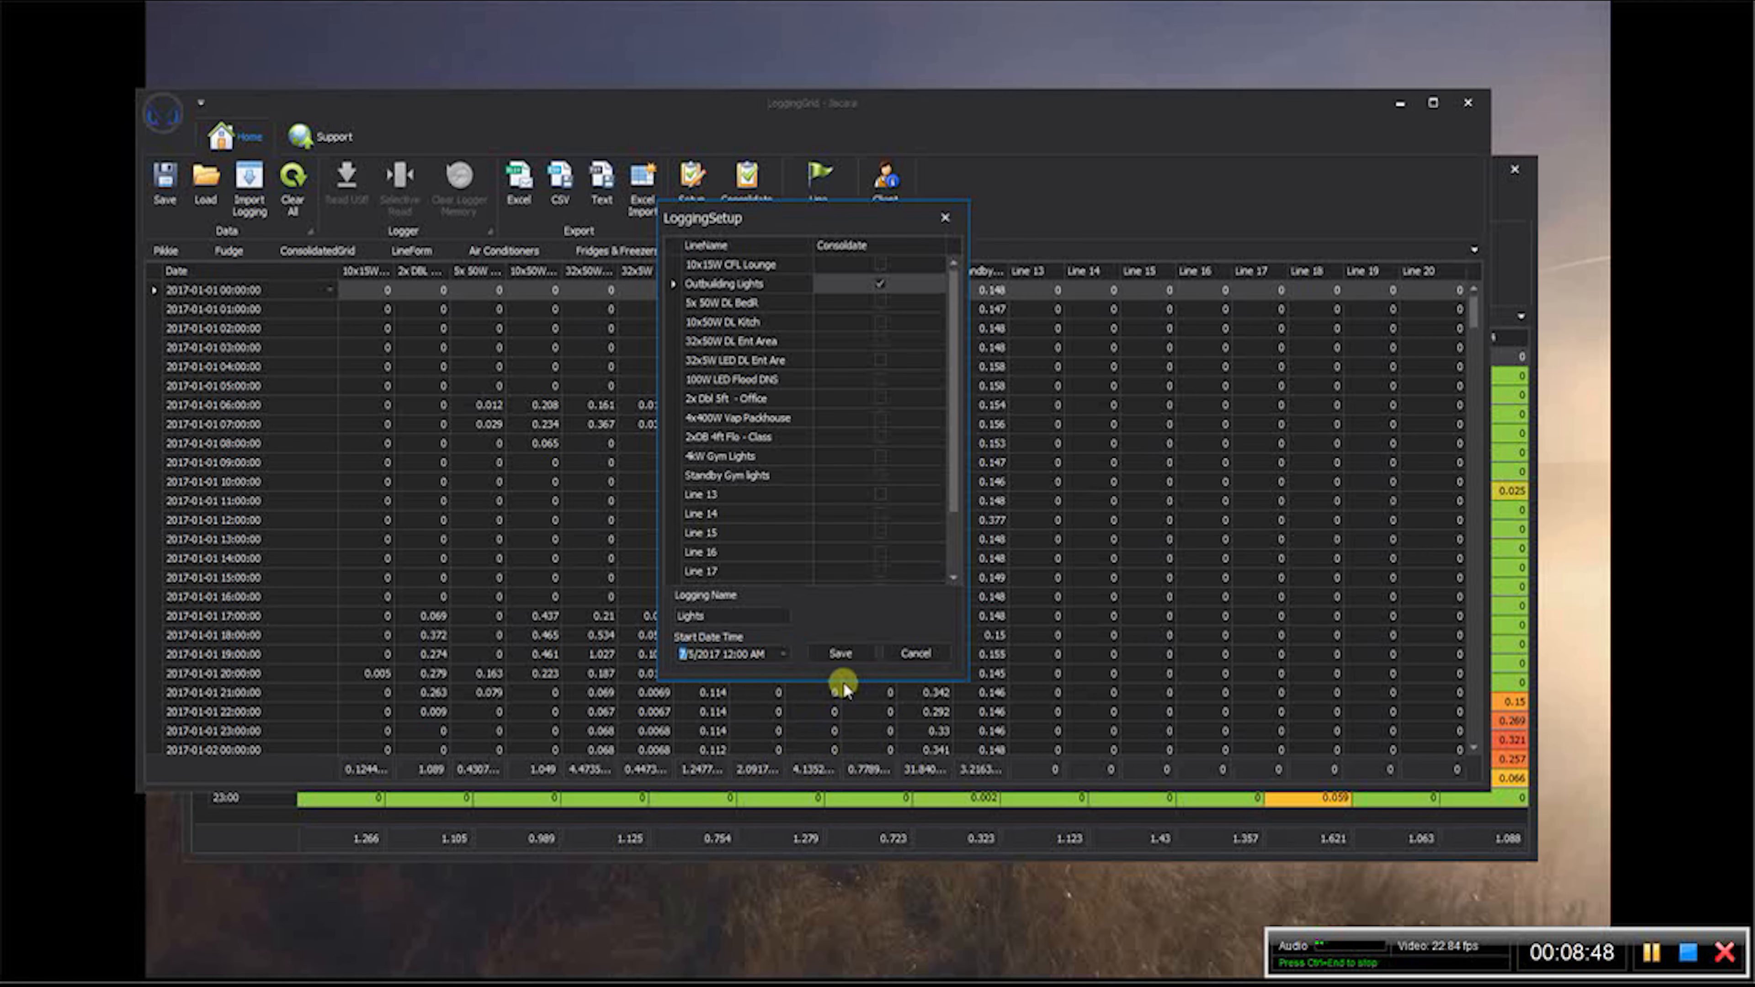
click(841, 654)
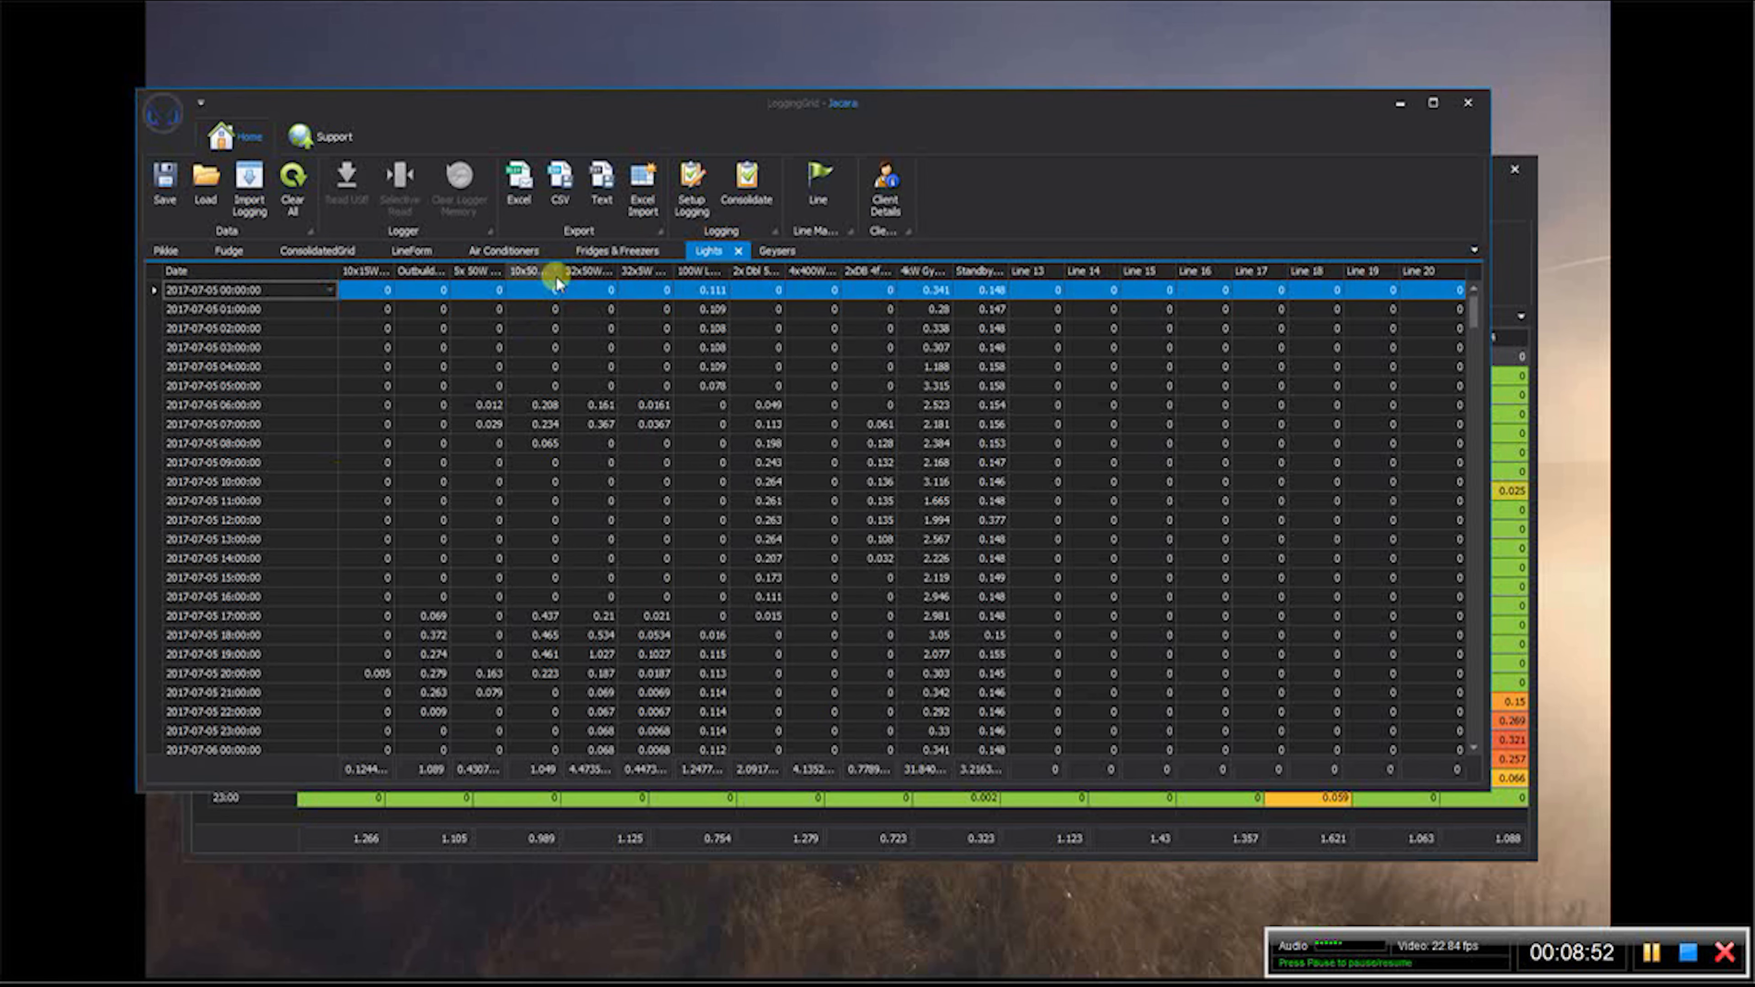
click(318, 252)
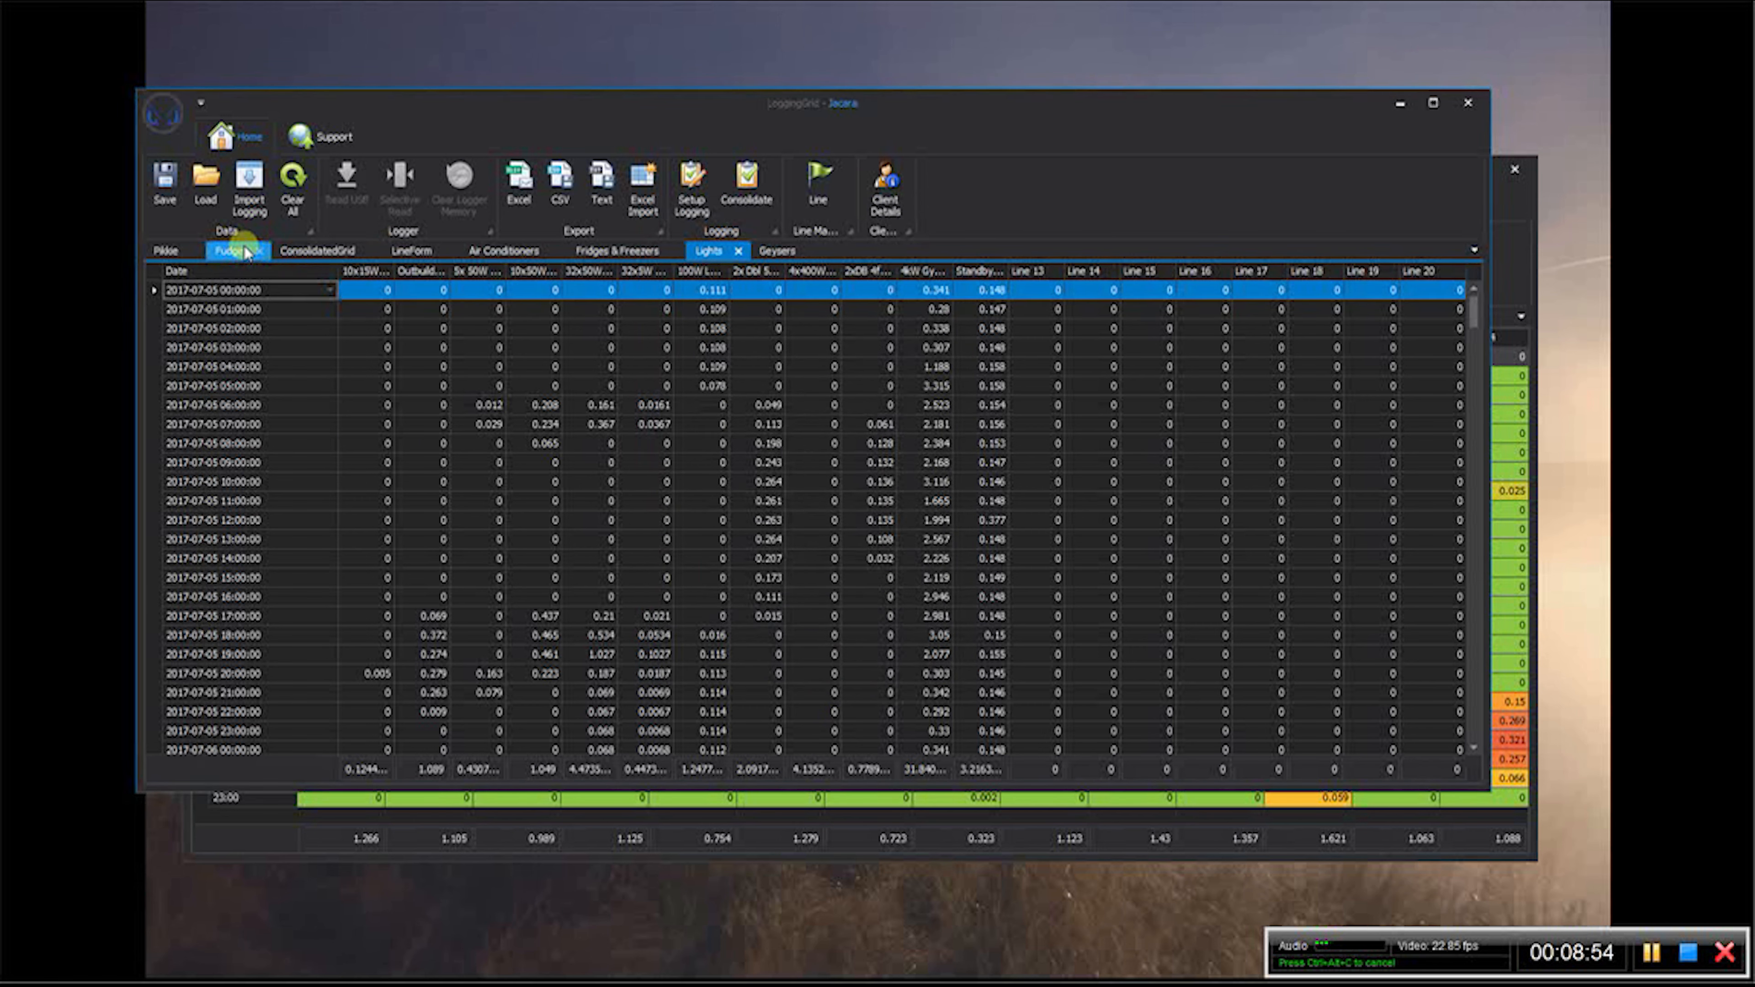
click(1505, 196)
click(604, 136)
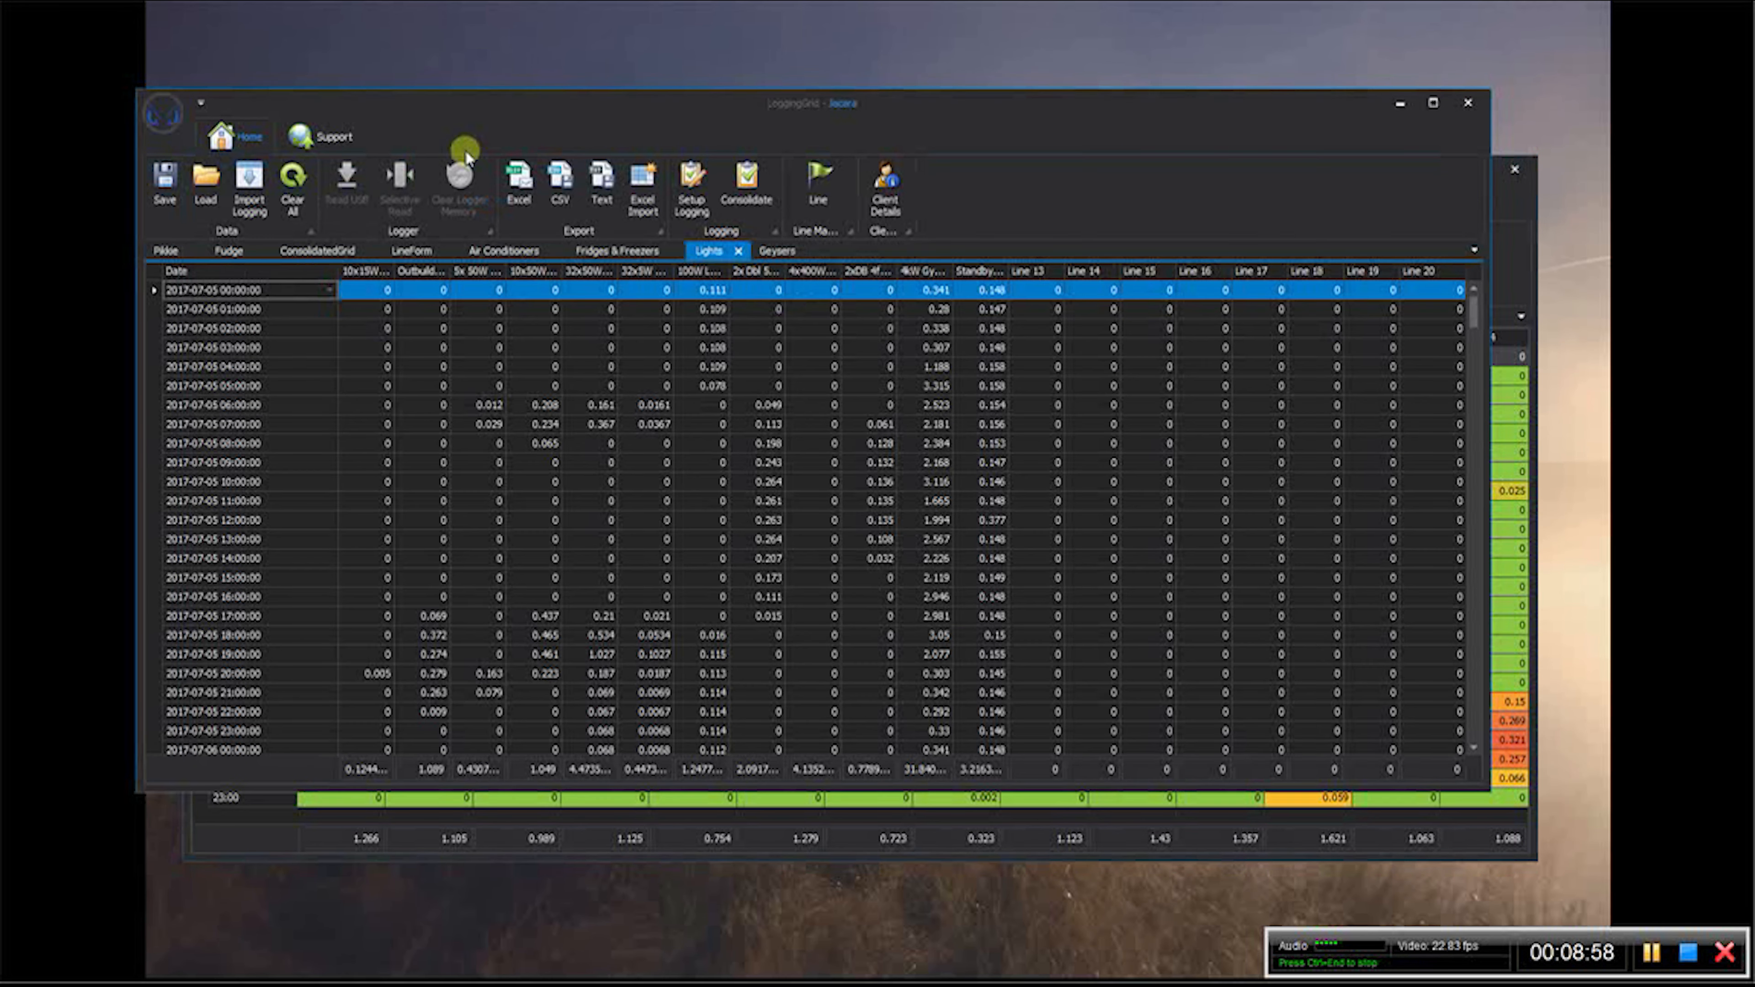
- Exclude the three AC lines from consolidation in the Pikkie logging setup and save it
click(166, 251)
click(611, 253)
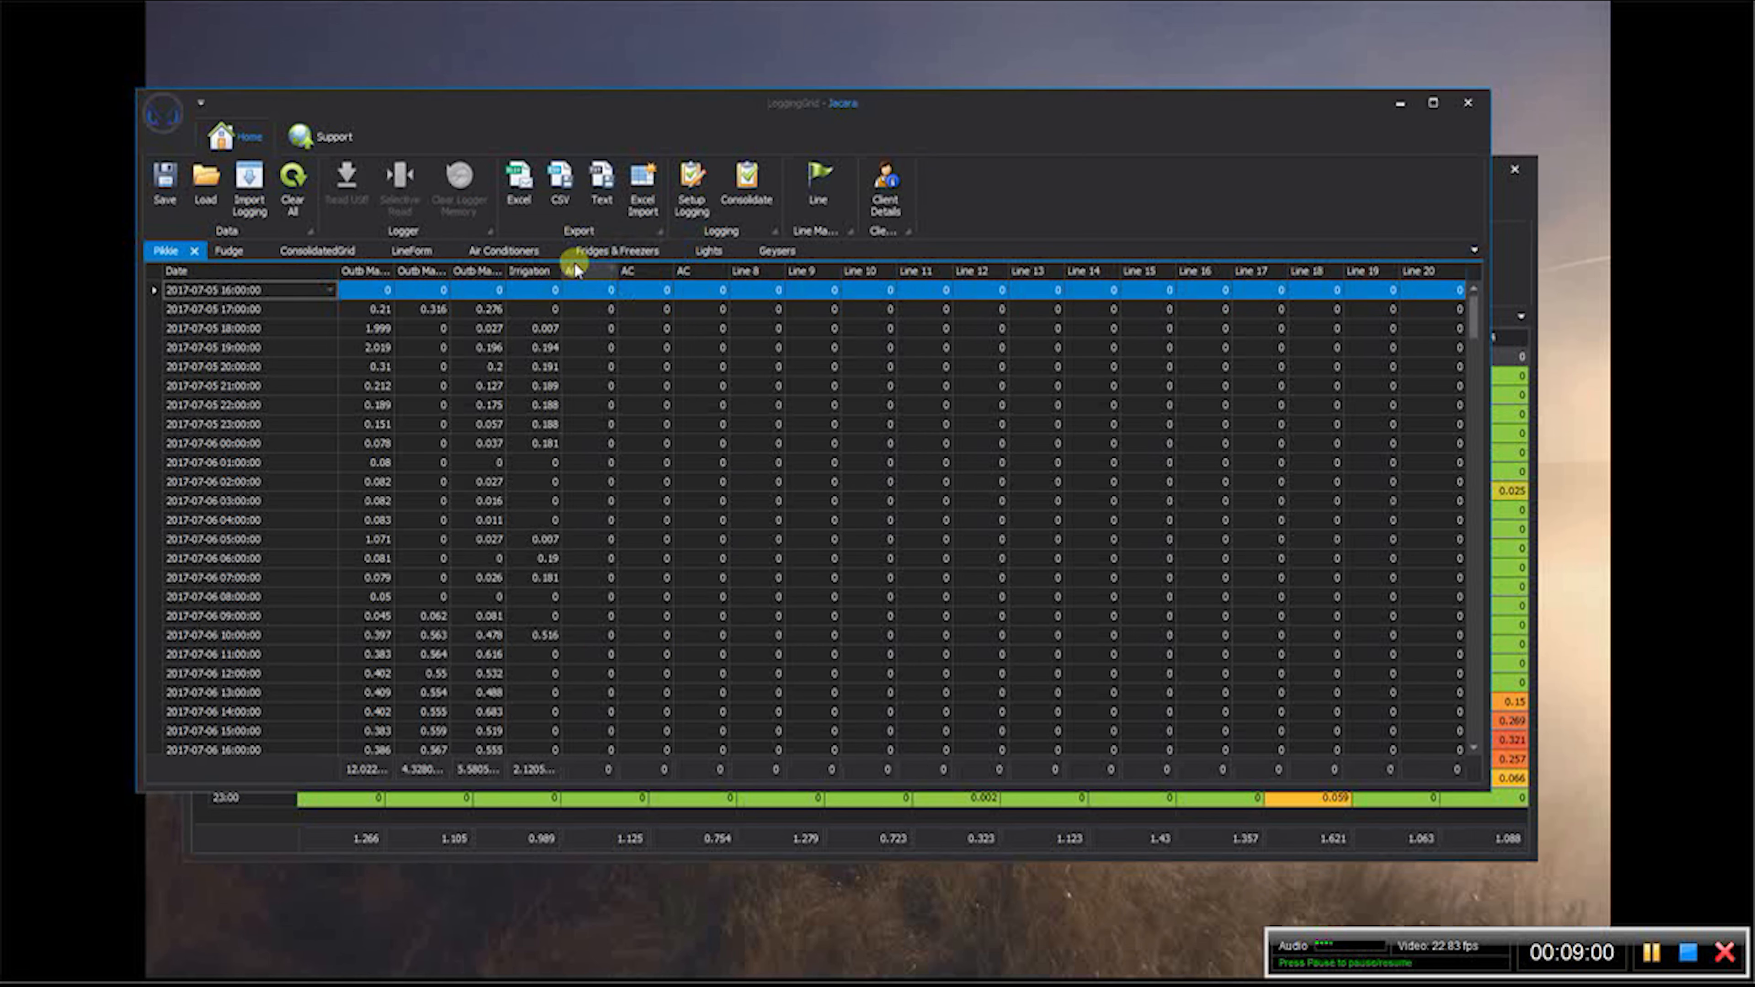
click(692, 181)
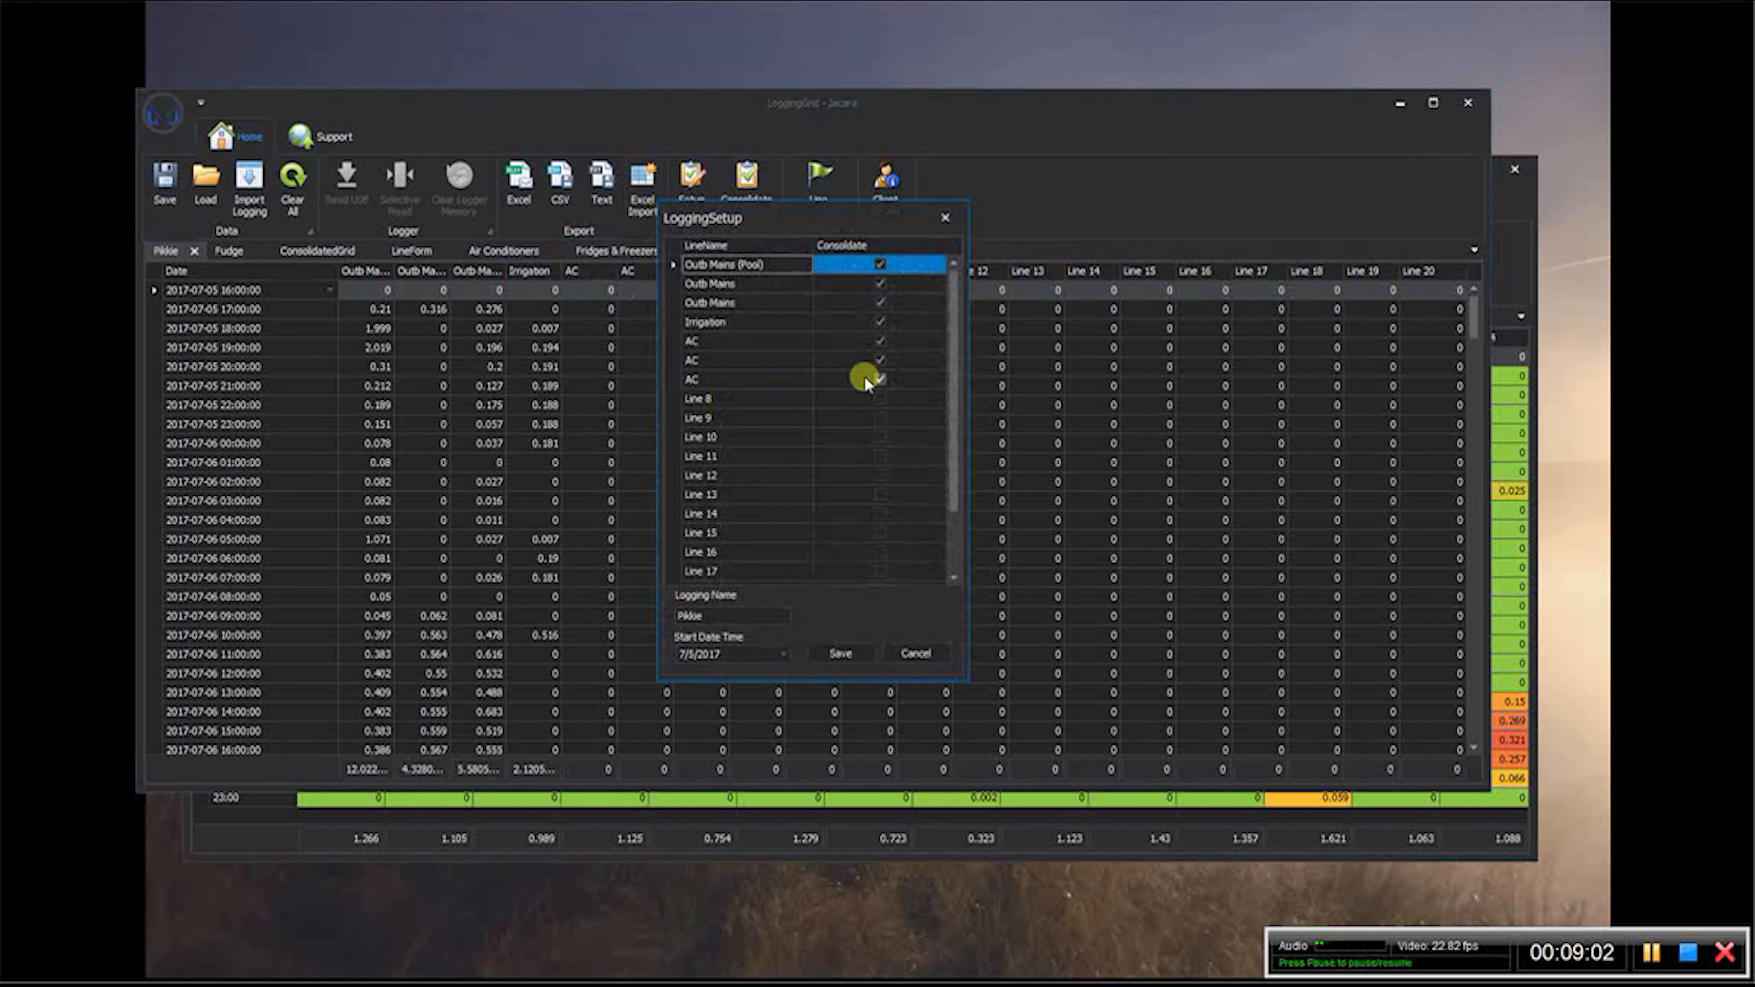
click(880, 379)
click(881, 359)
click(880, 341)
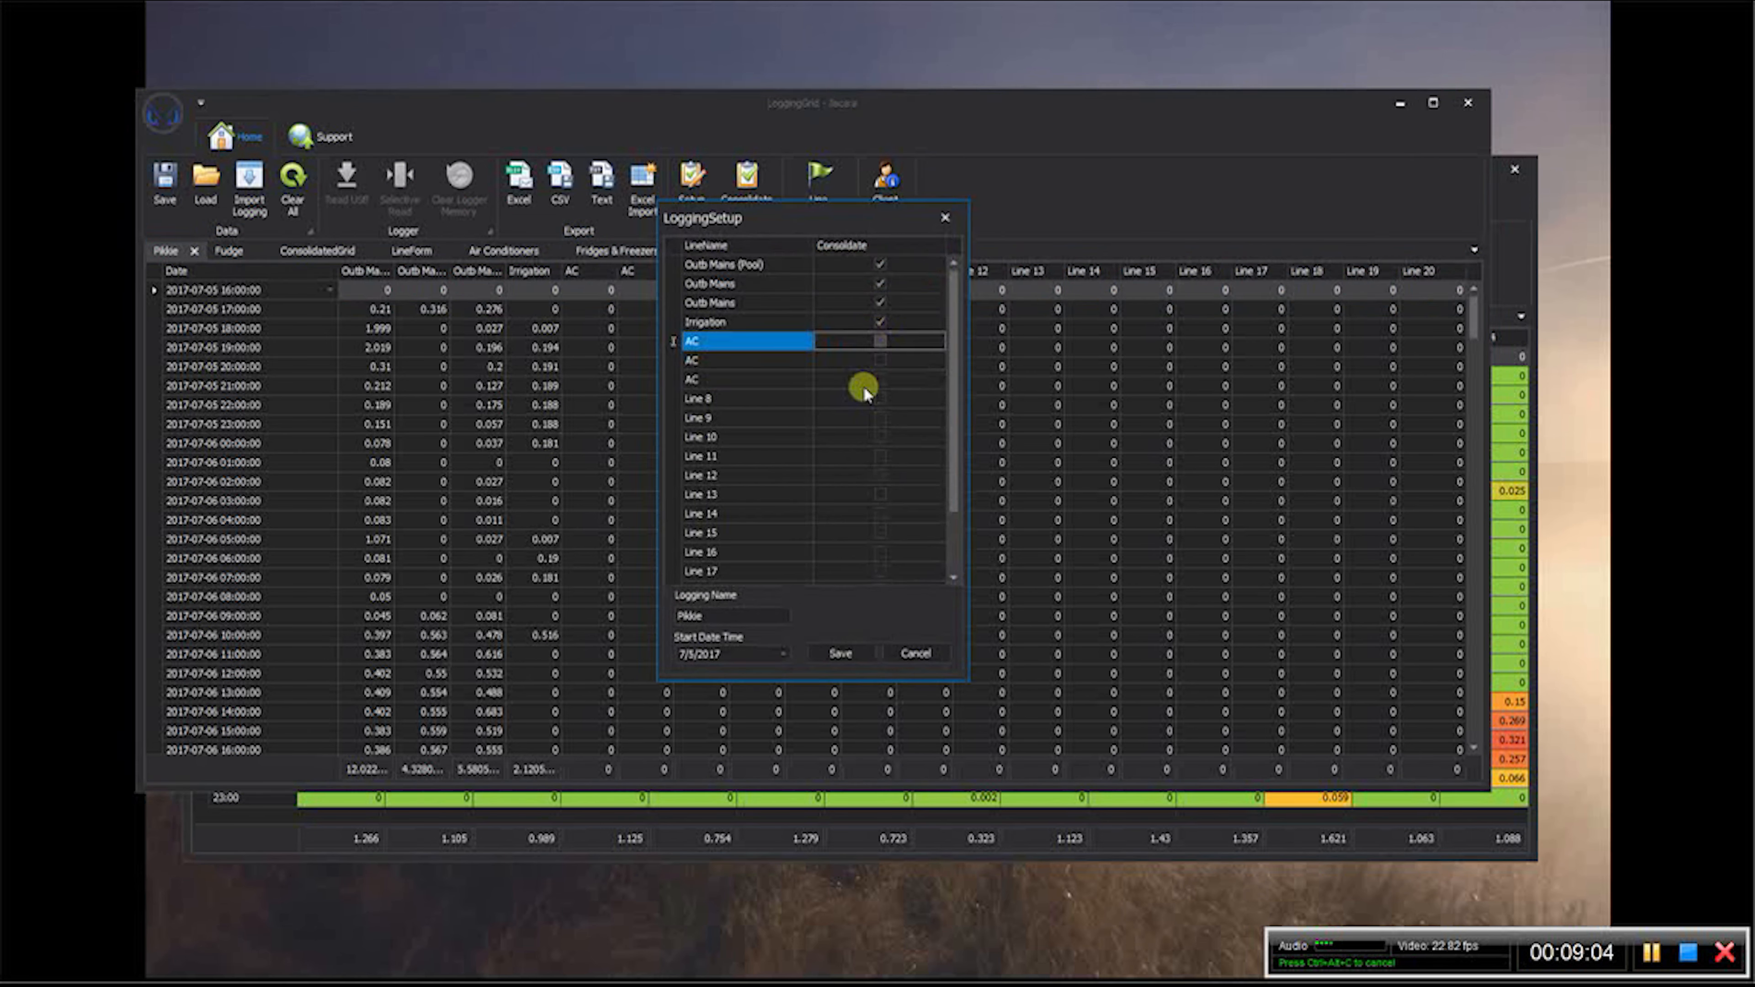
click(840, 654)
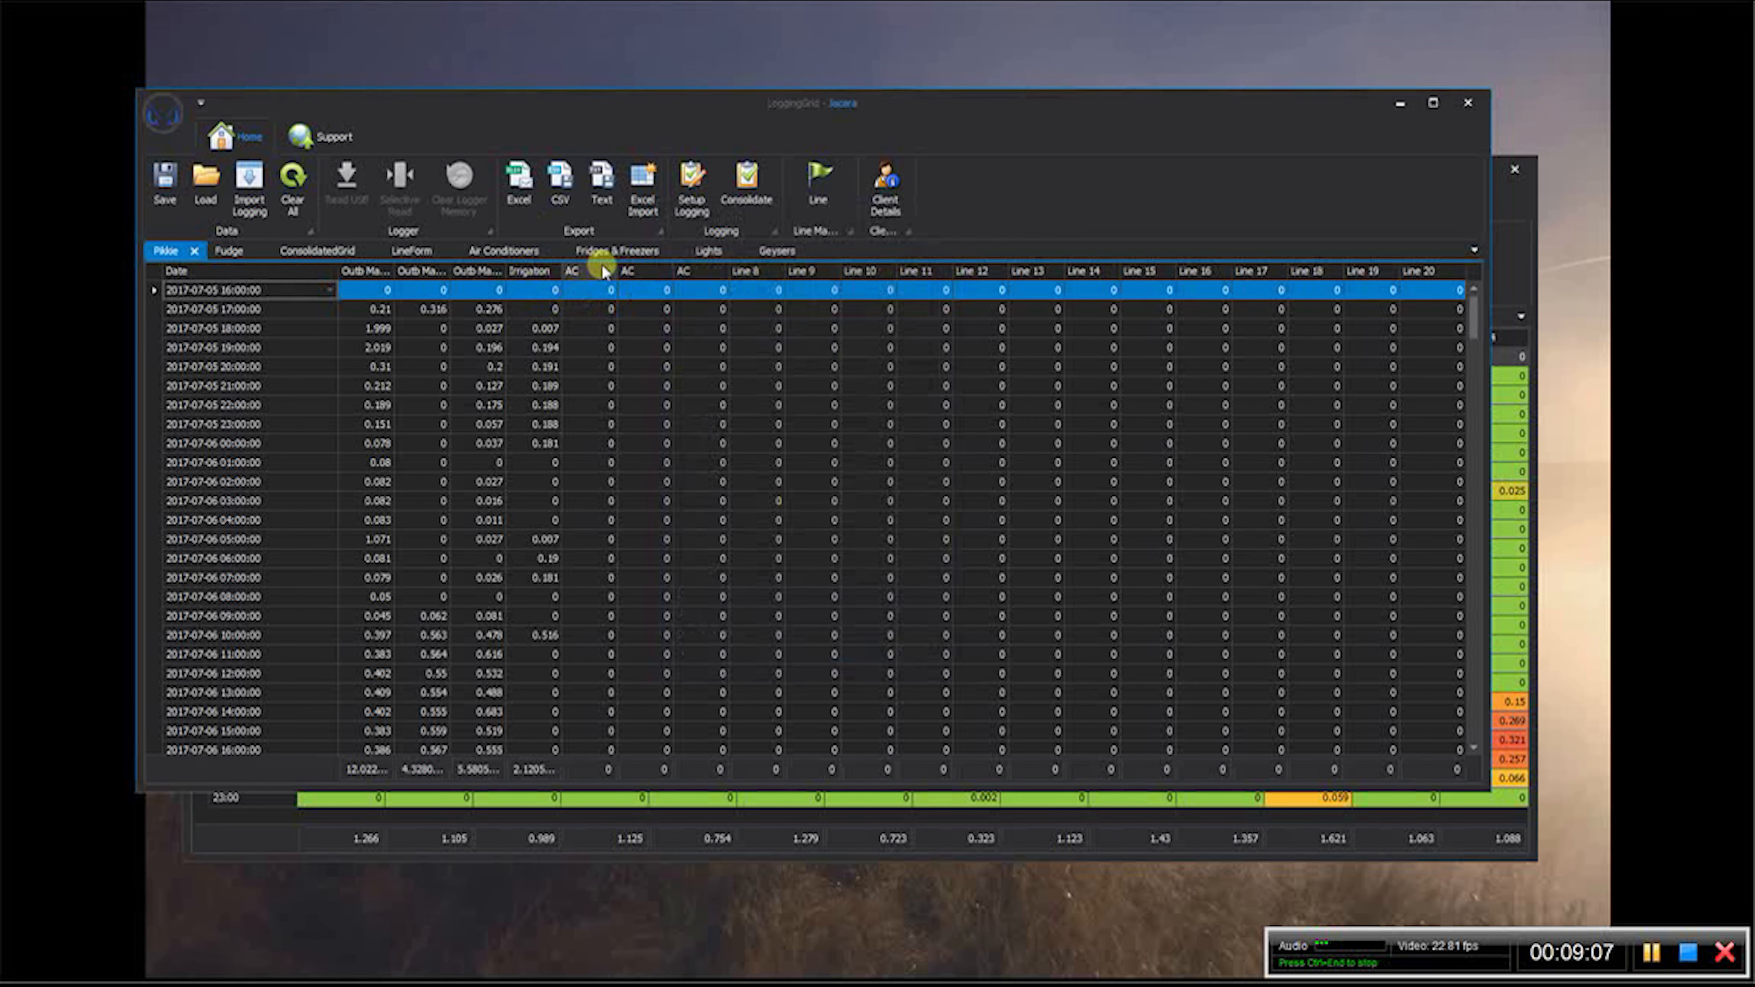
- In the presets-only window, close the lighting line form and open the line form for the Air Conditioners data
click(1503, 209)
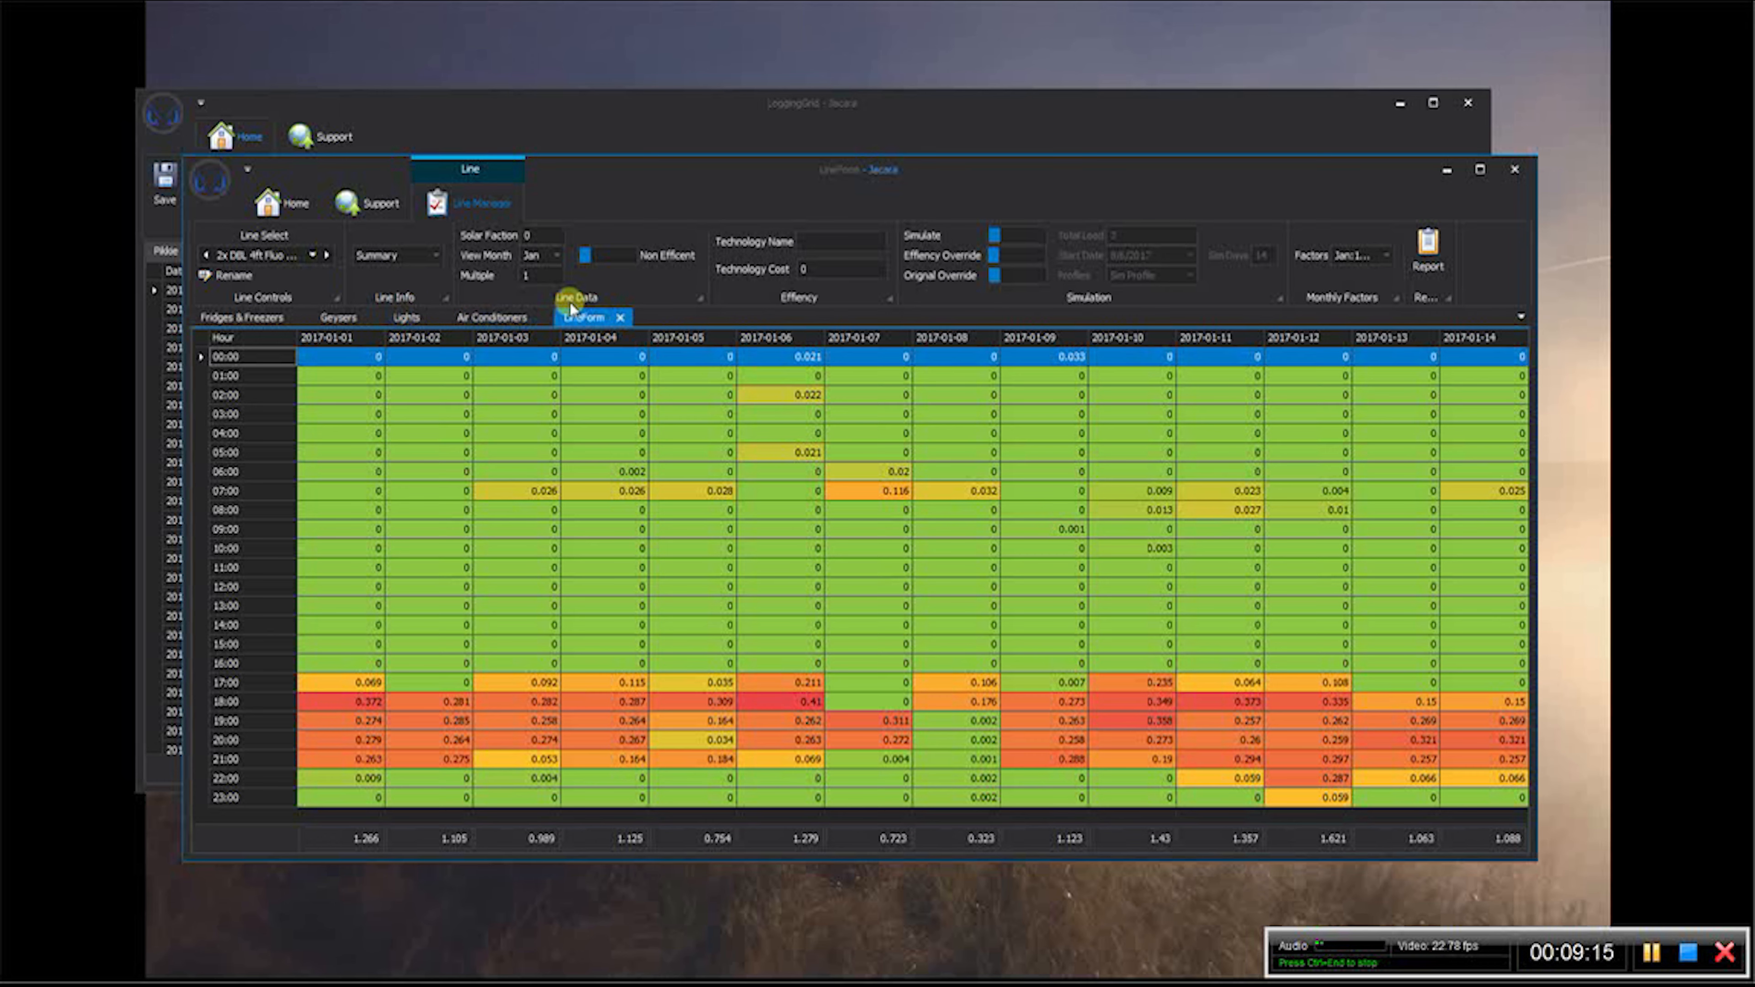
click(501, 317)
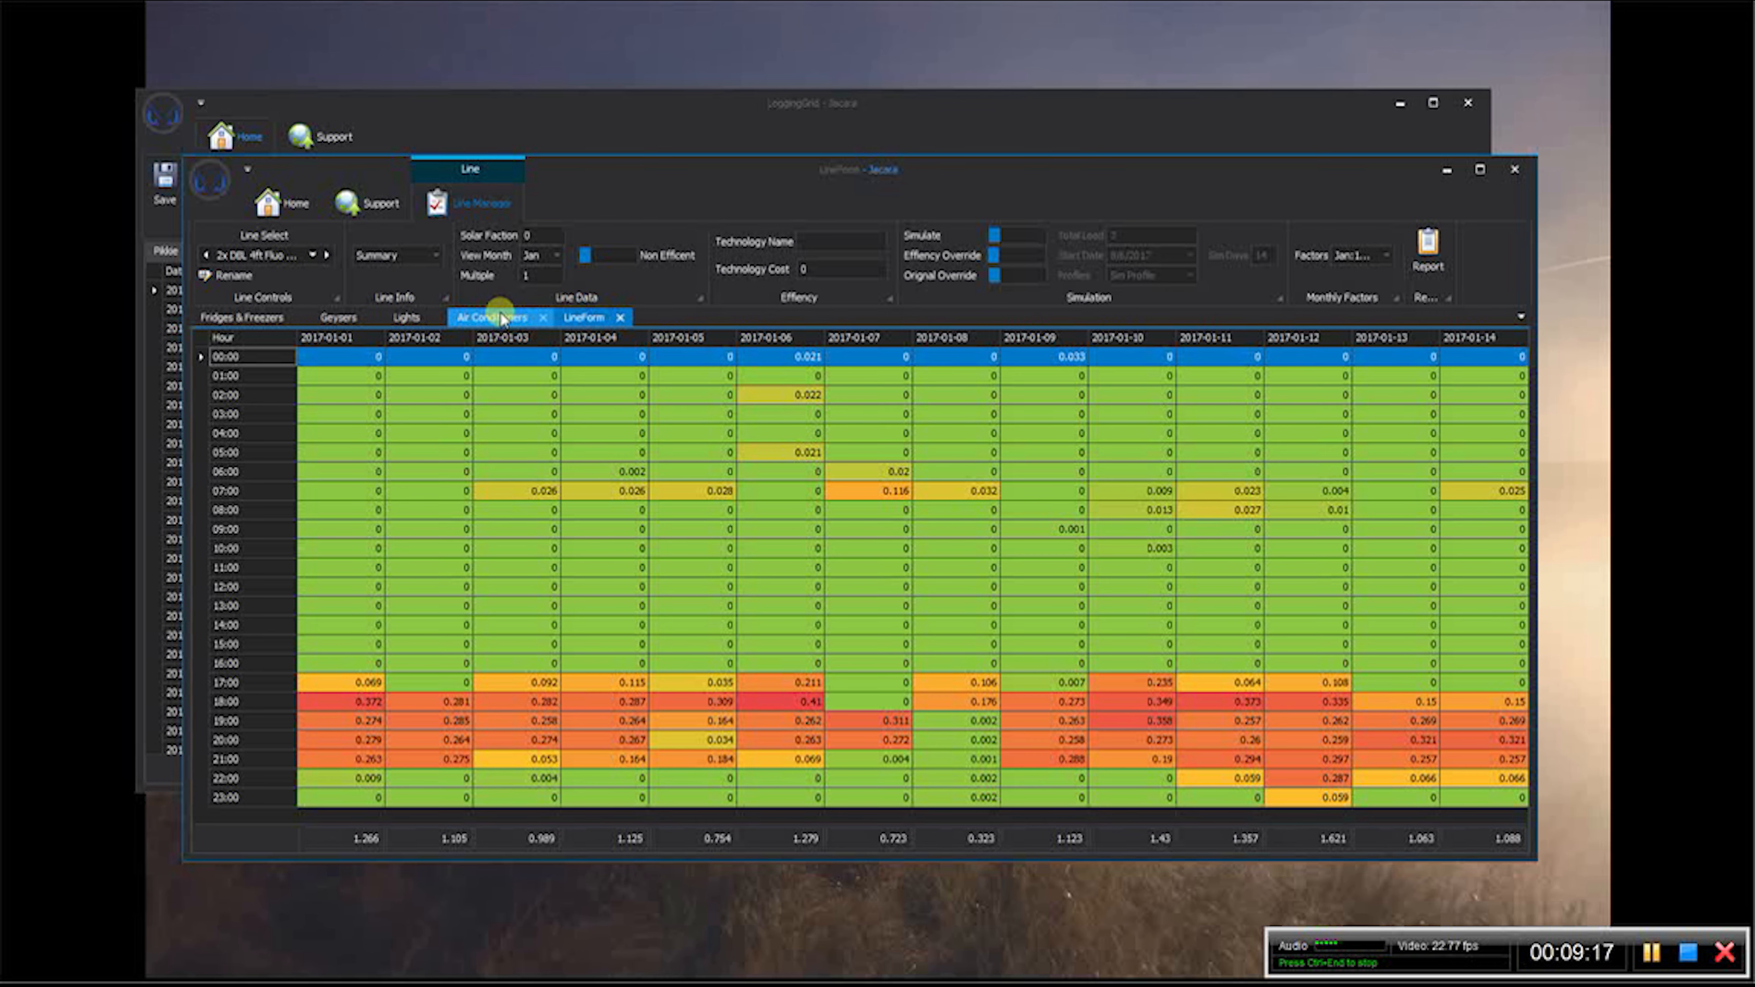
click(620, 317)
click(496, 321)
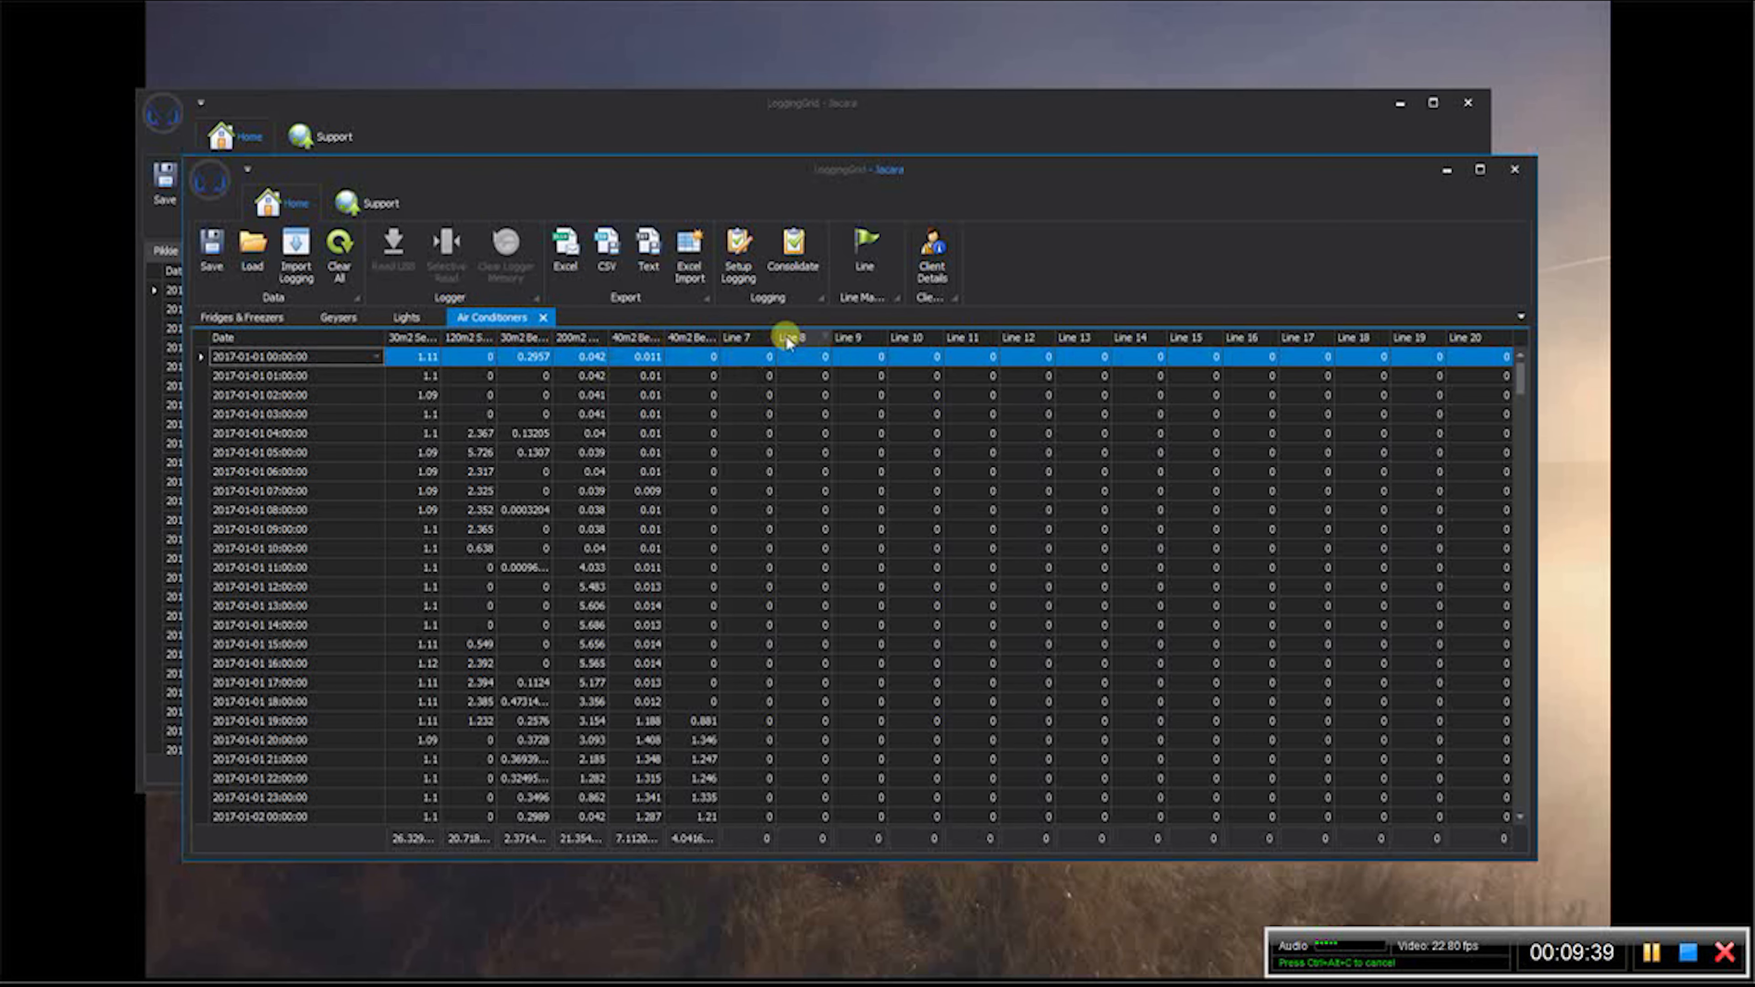
click(864, 251)
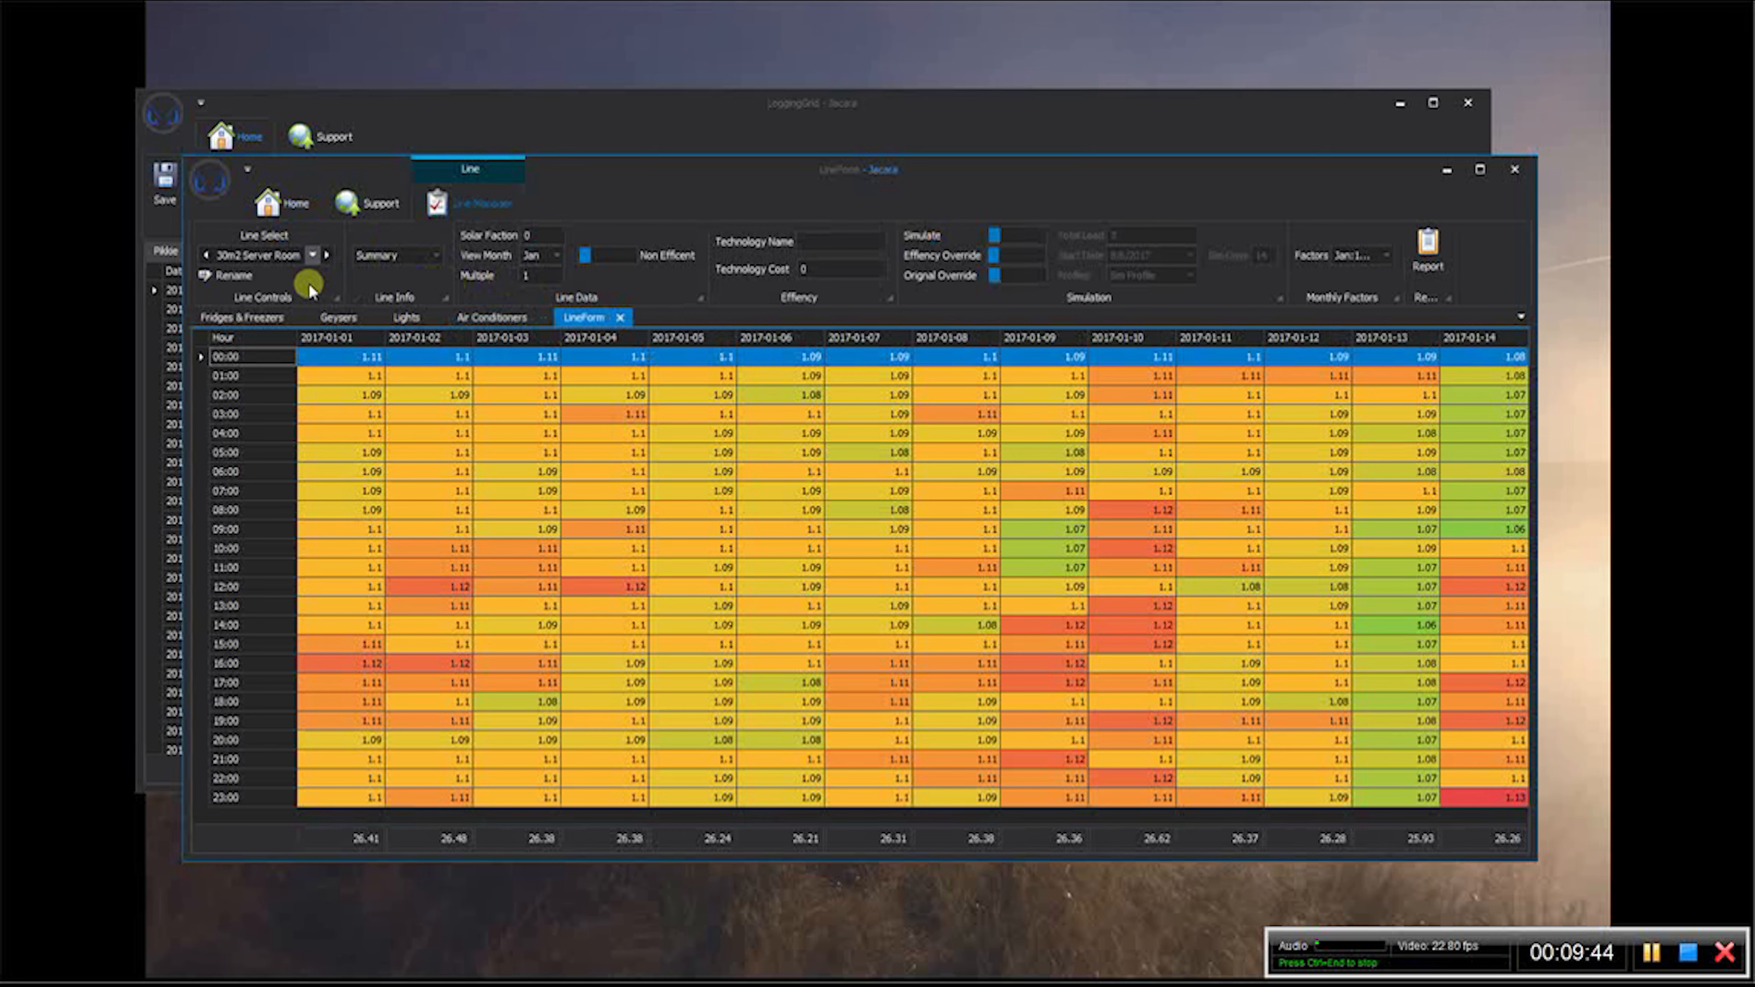
- Compare the air conditioner profiles from 120m2 Spinning Room through 40m2 BedR AC Less Us, and return to 200m2 Central HomeAC
click(312, 255)
click(293, 291)
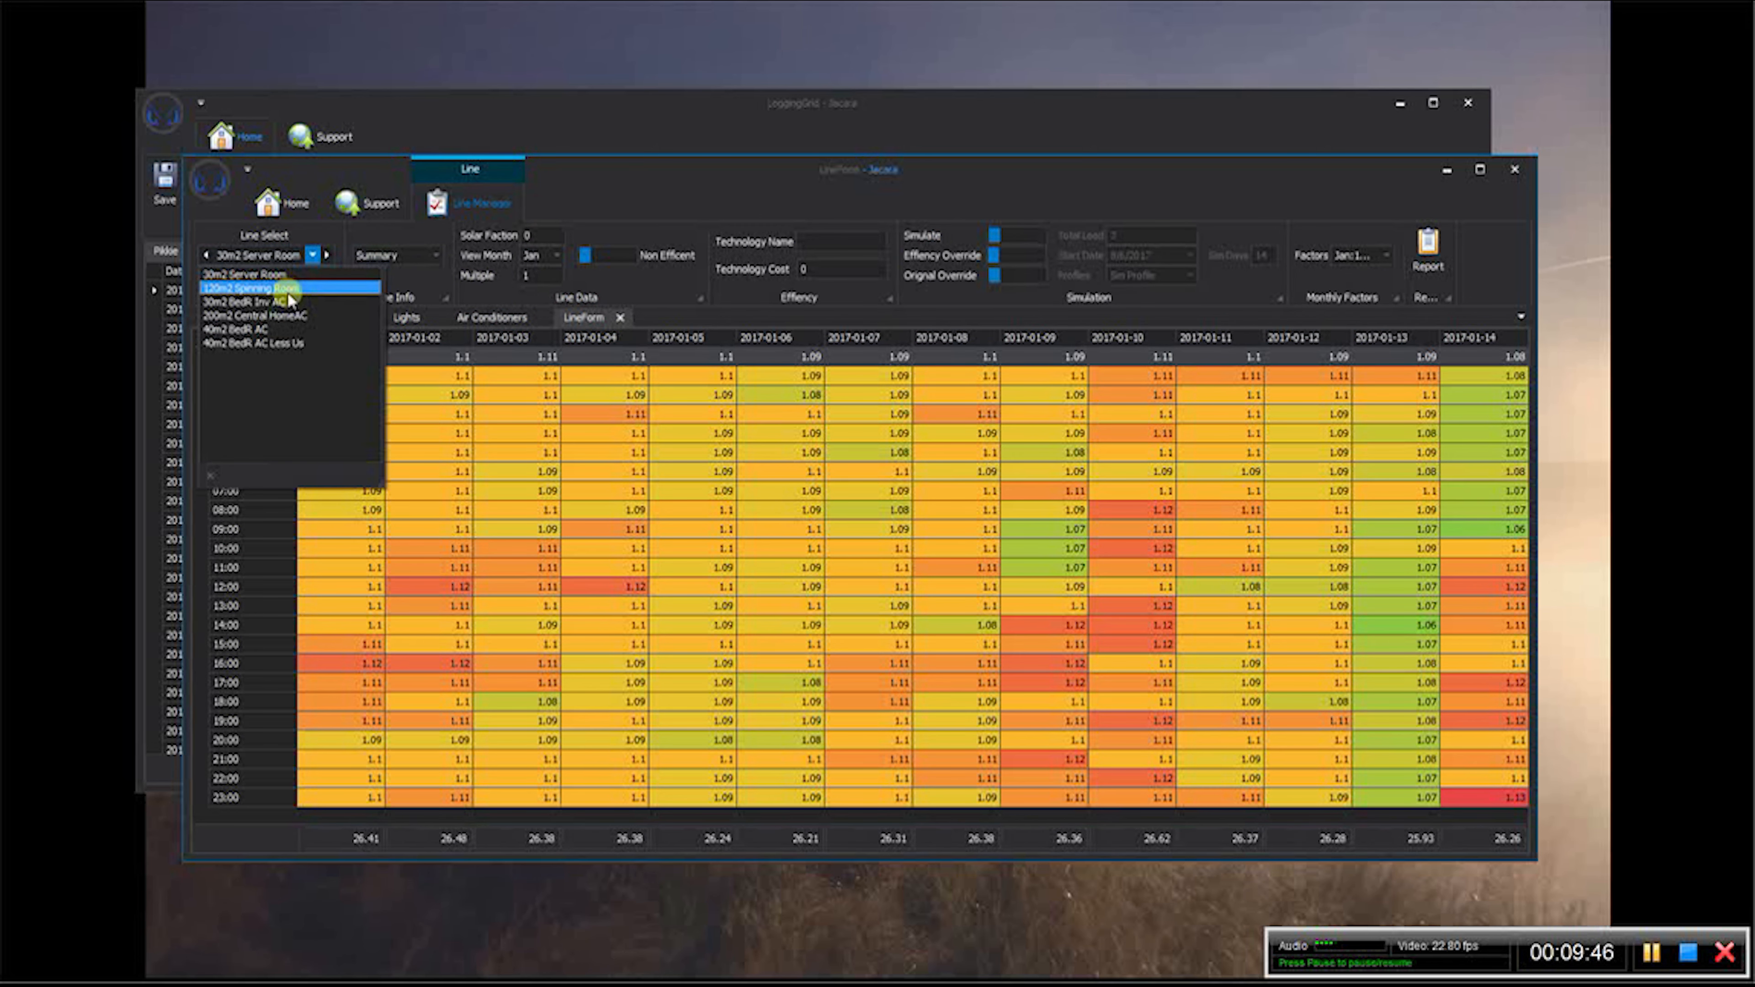
click(286, 300)
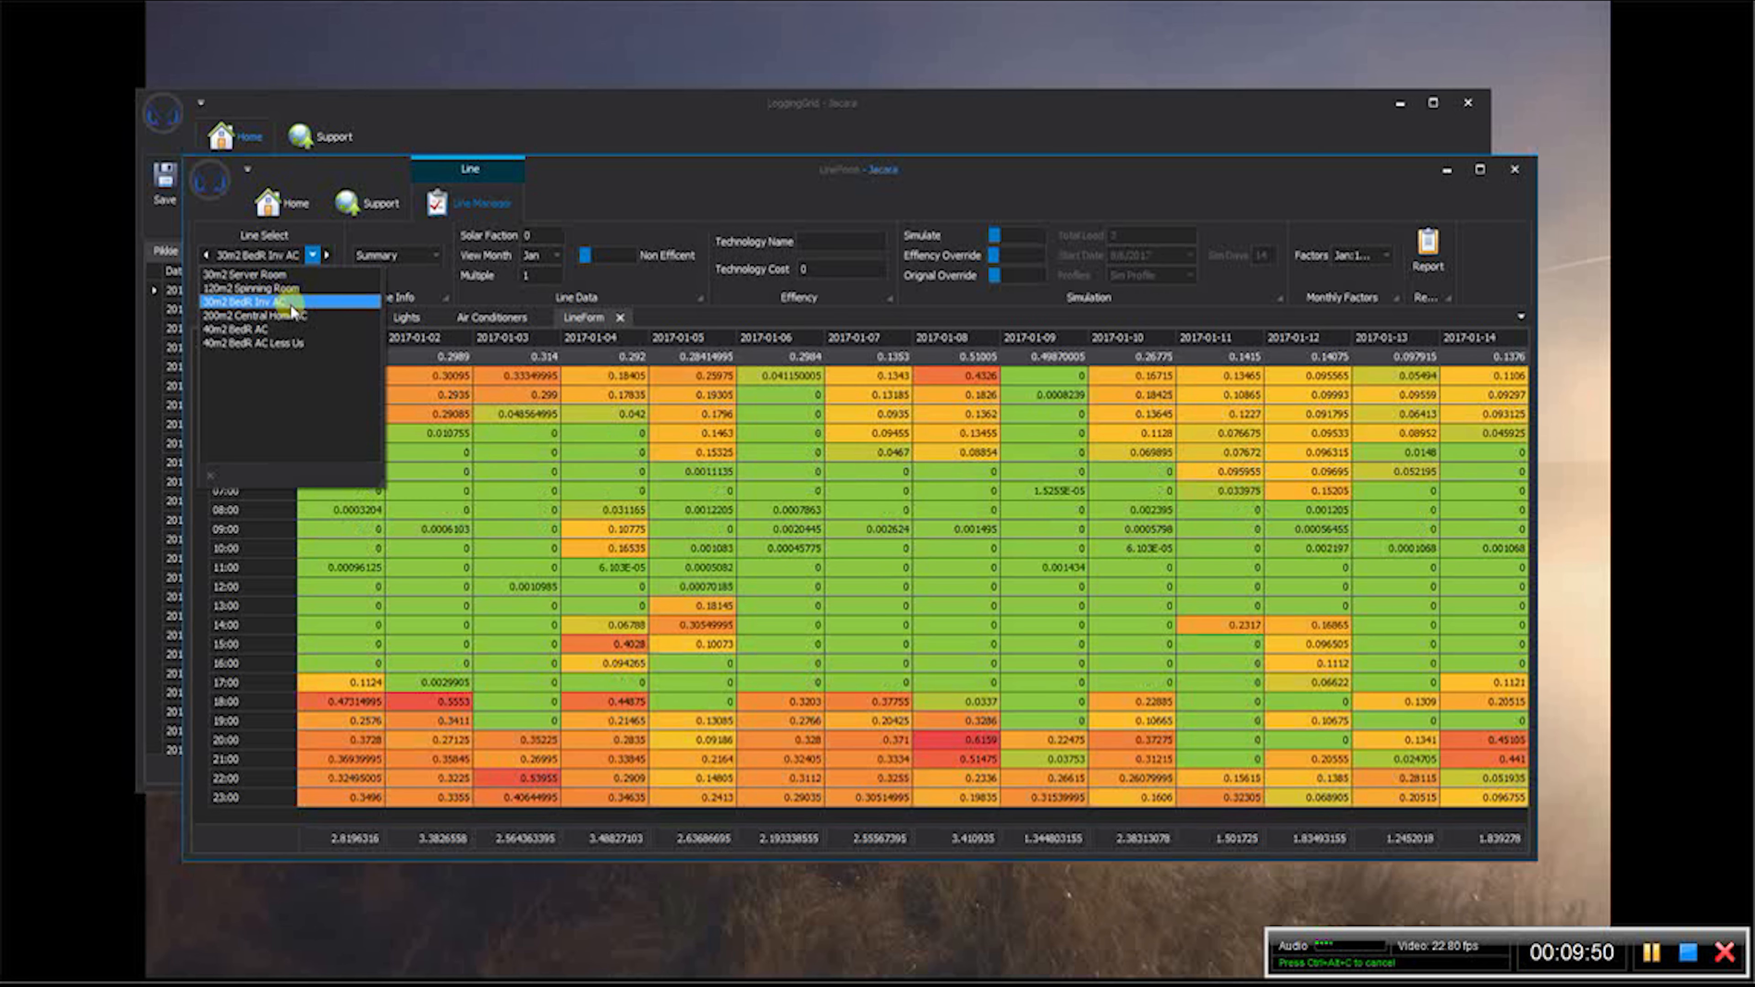
click(291, 317)
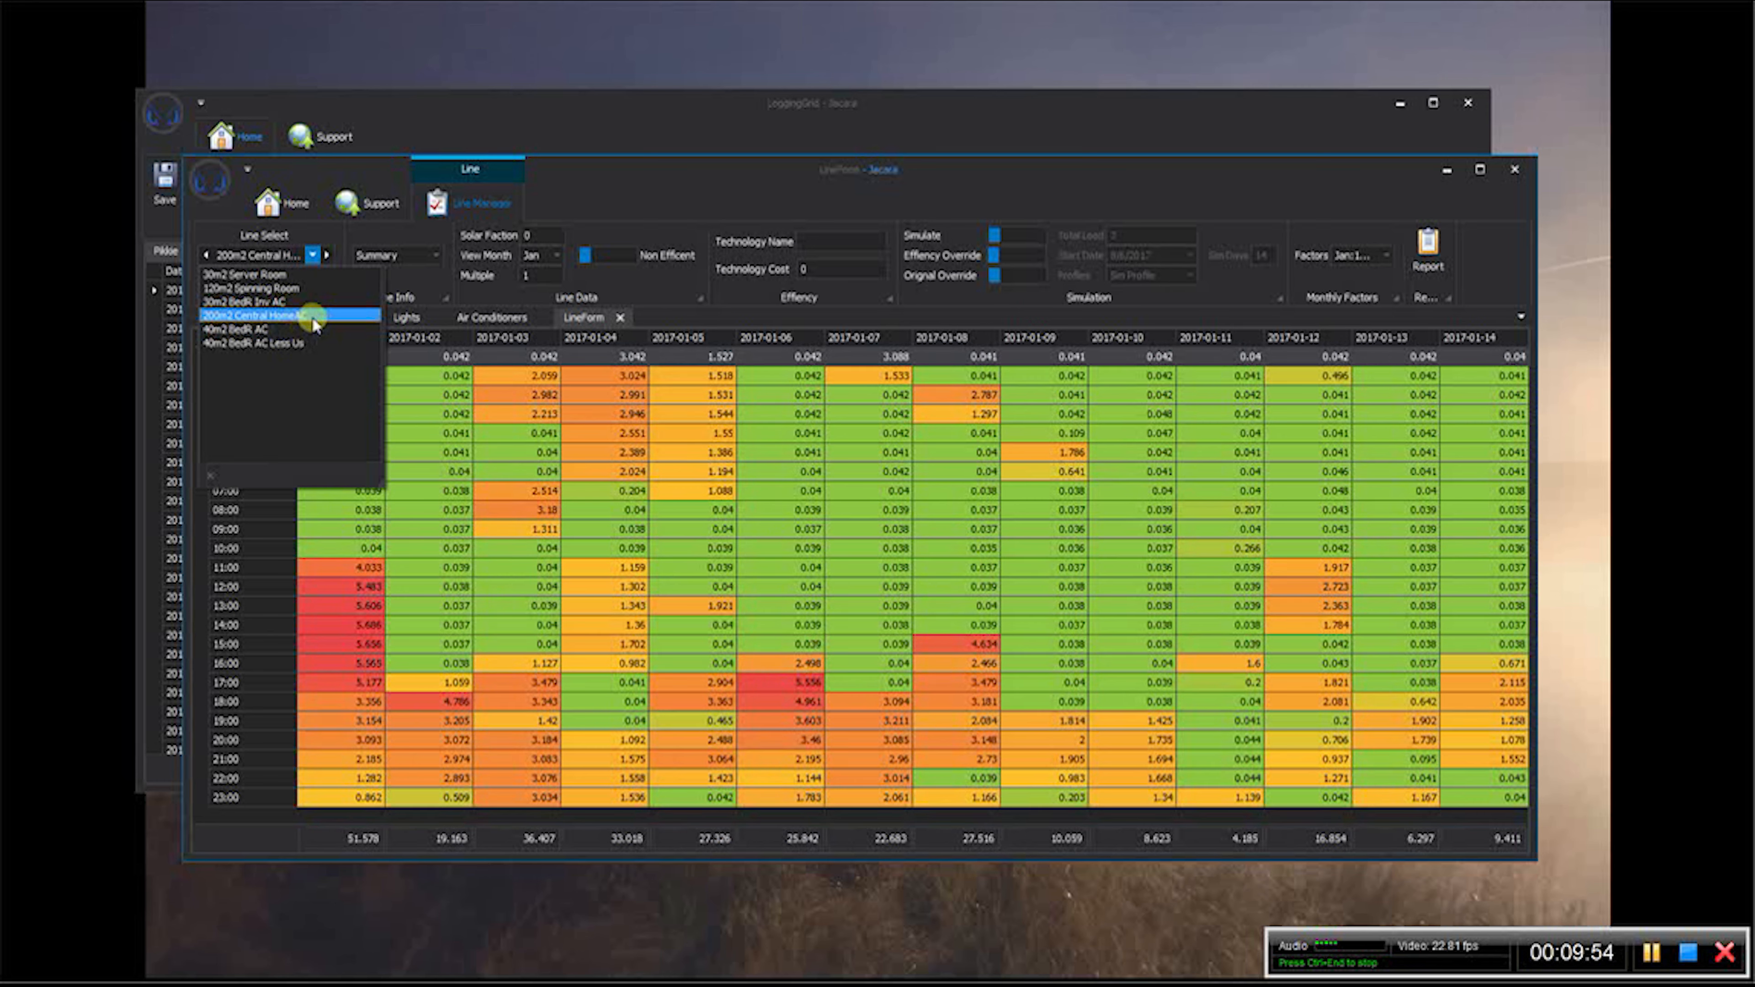
click(301, 332)
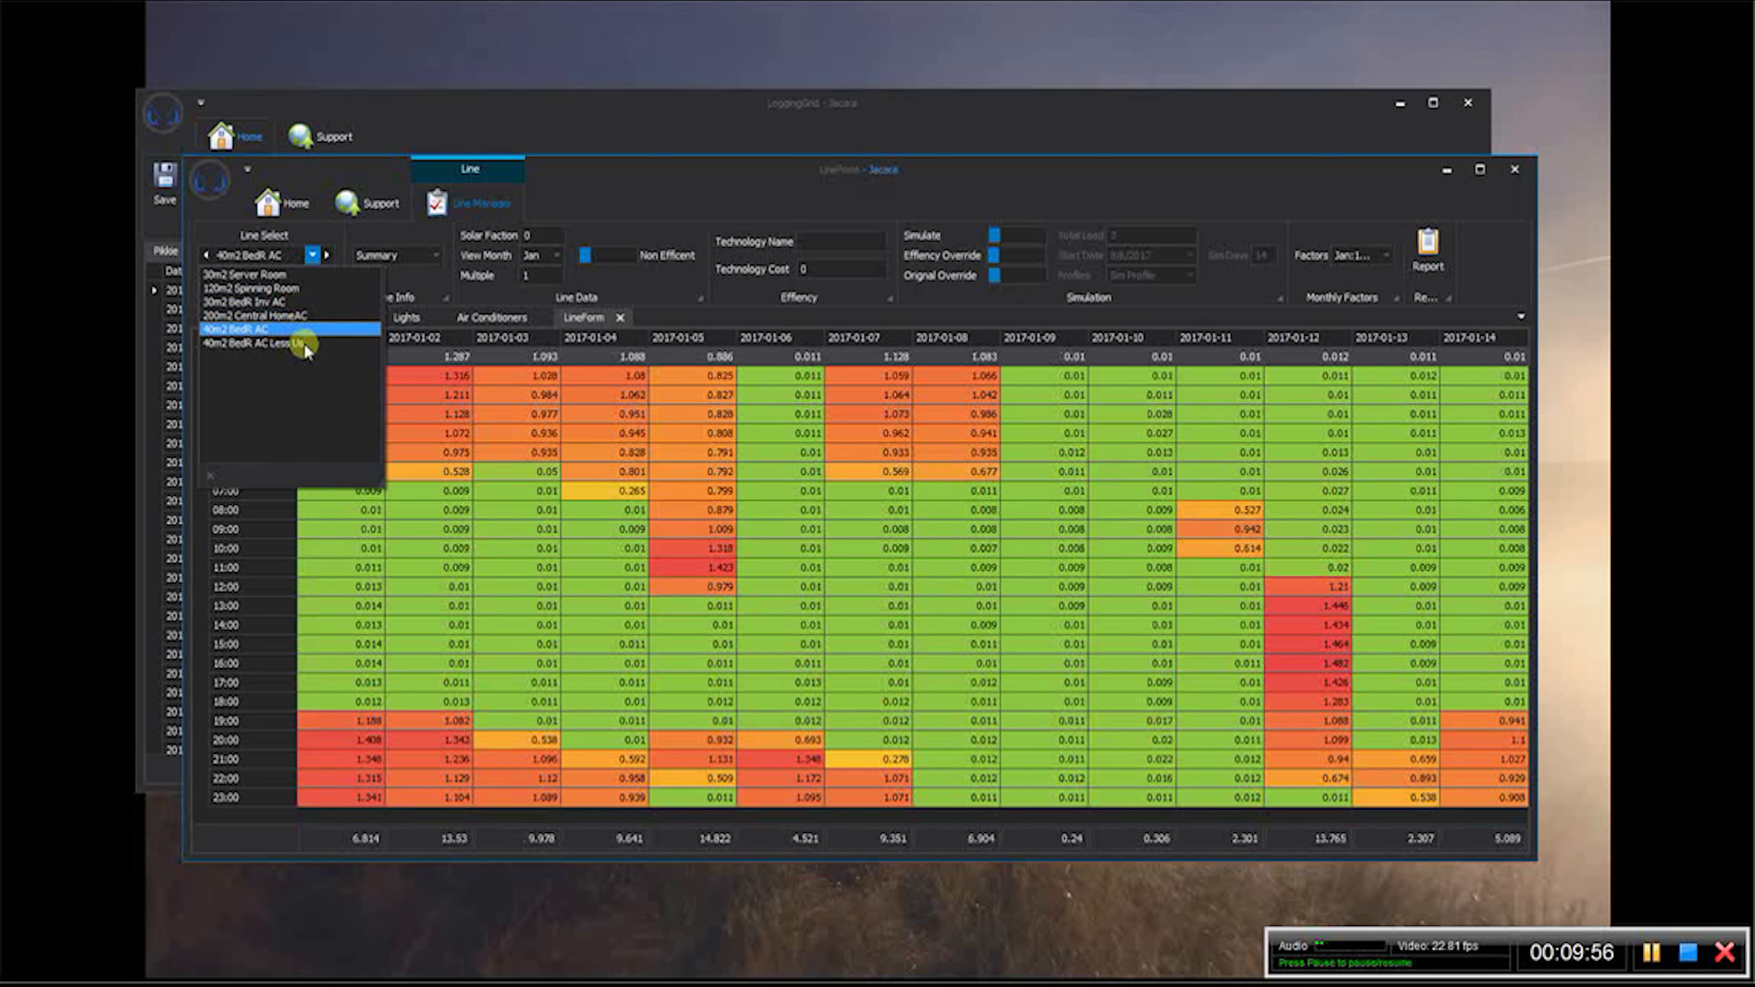
click(305, 346)
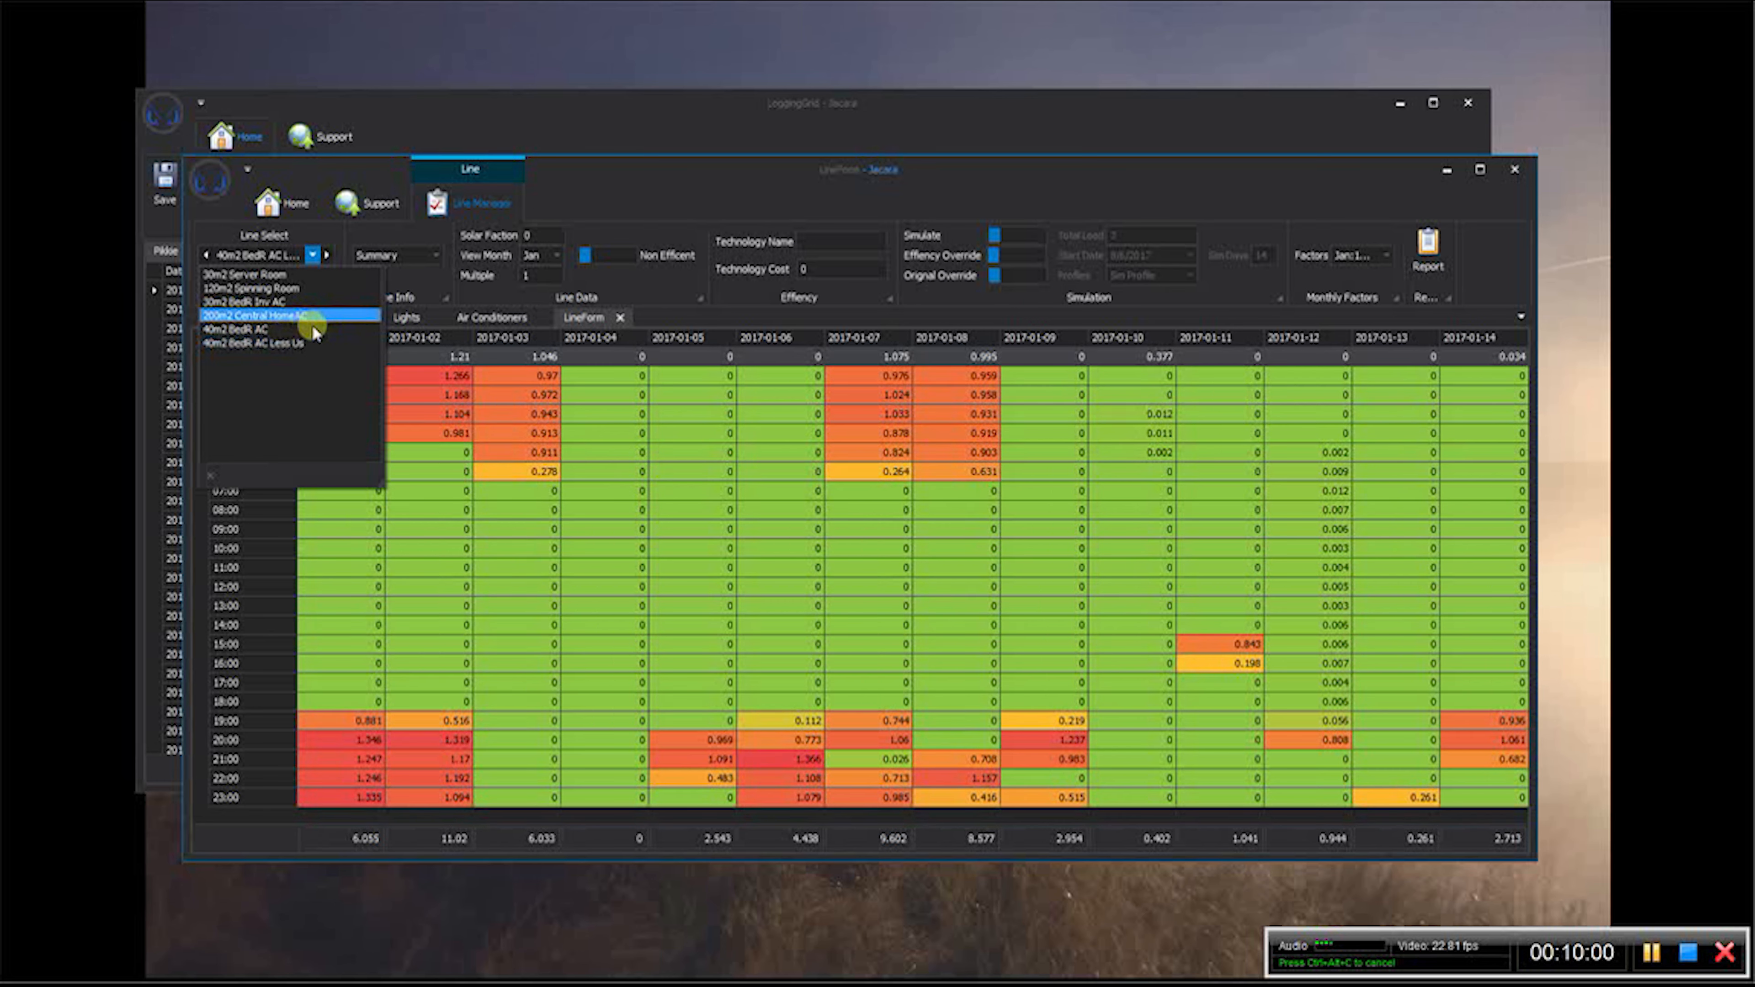
click(311, 326)
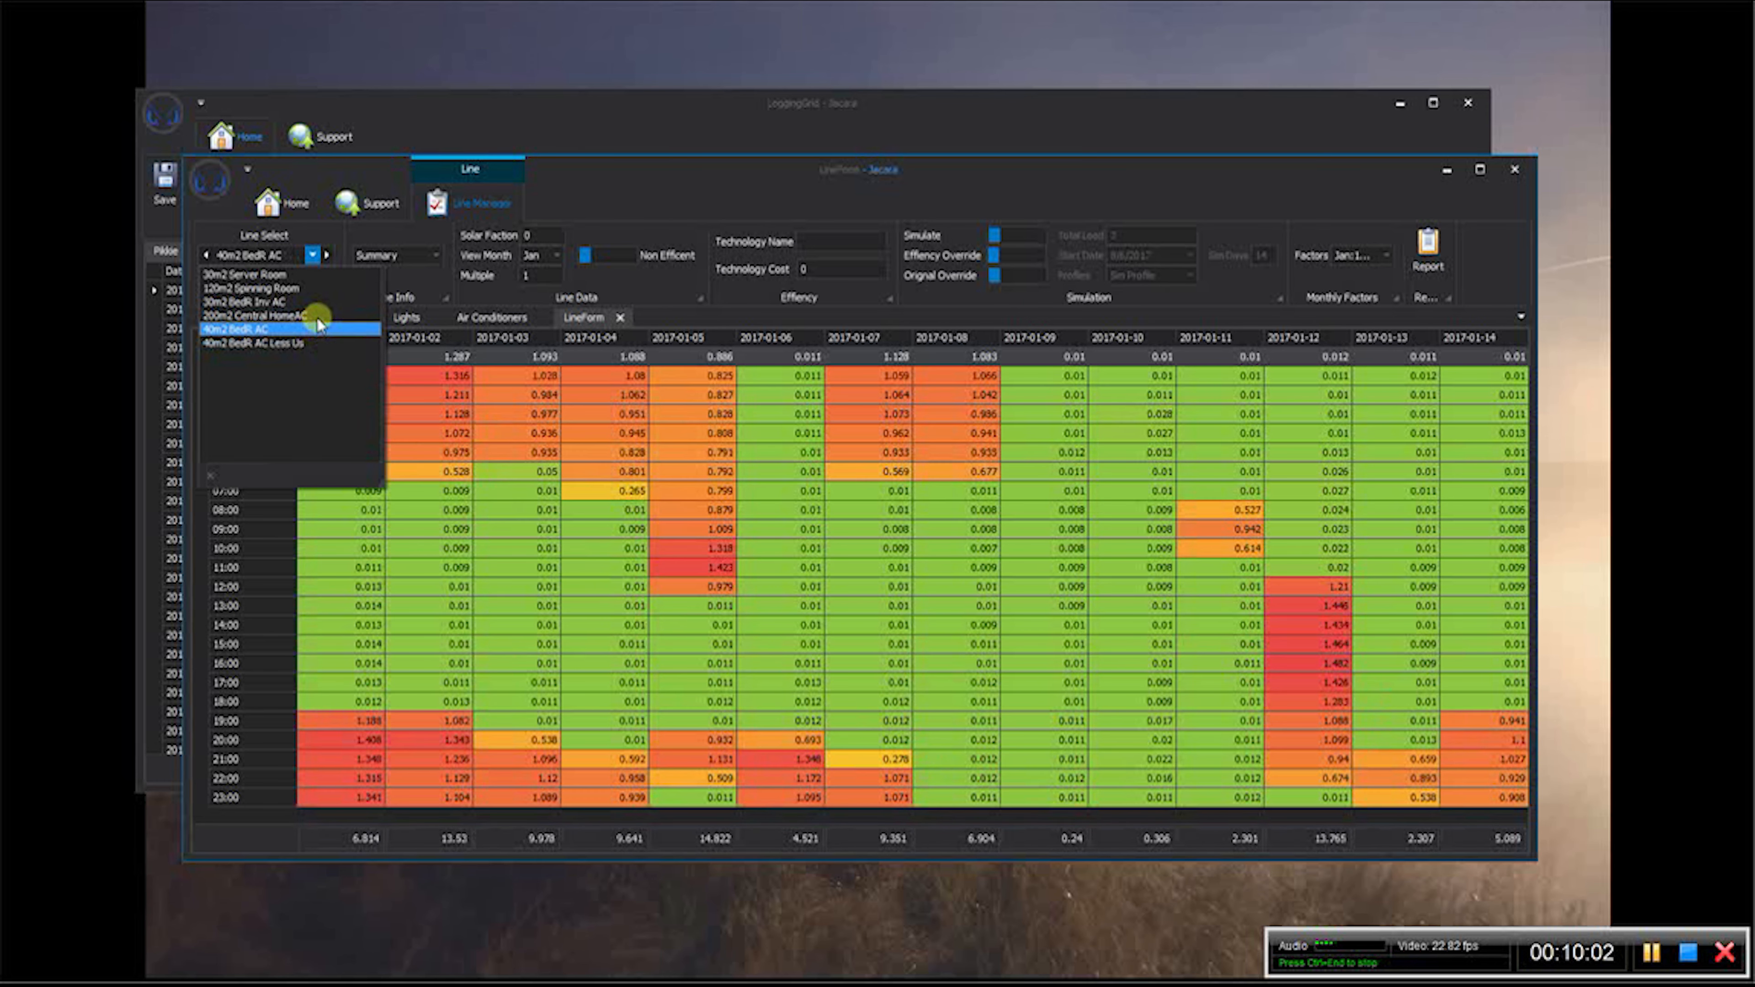
scroll(315, 337, up, 1)
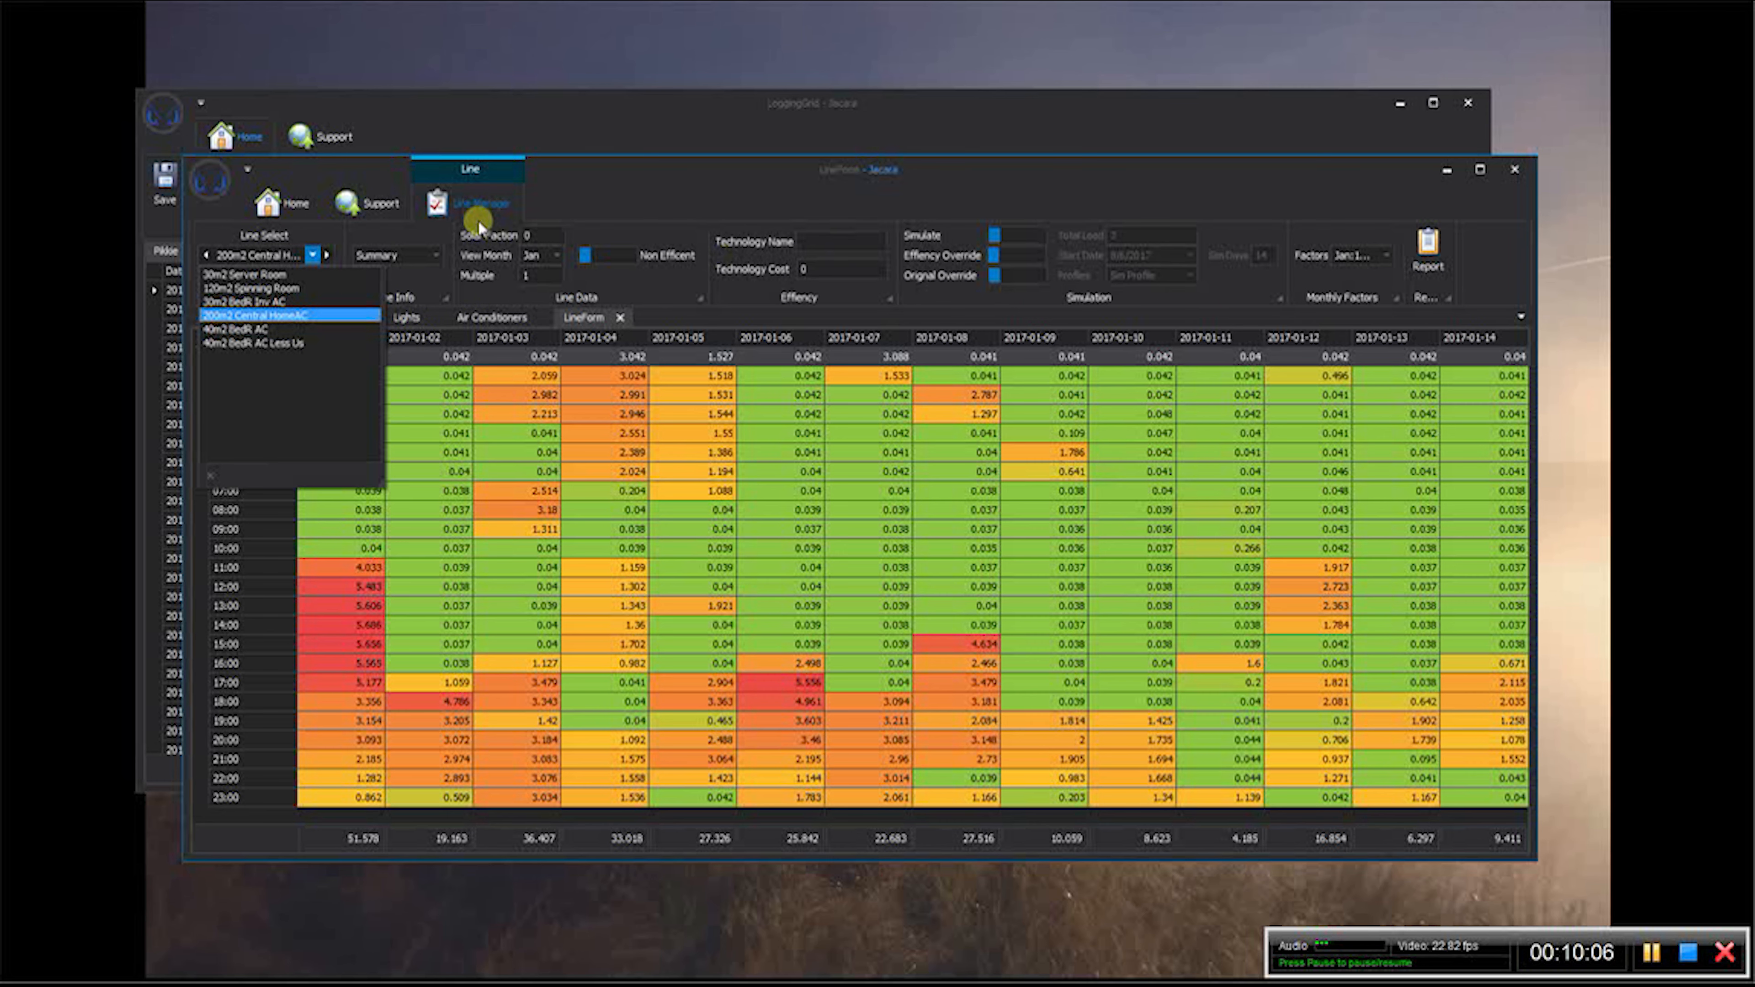
- In the client window's Air Conditioners logging setup, exclude 30m2 Server Room, 120m2 Spinning Room and 30m2 BedR Inv AC from consolidation
click(690, 125)
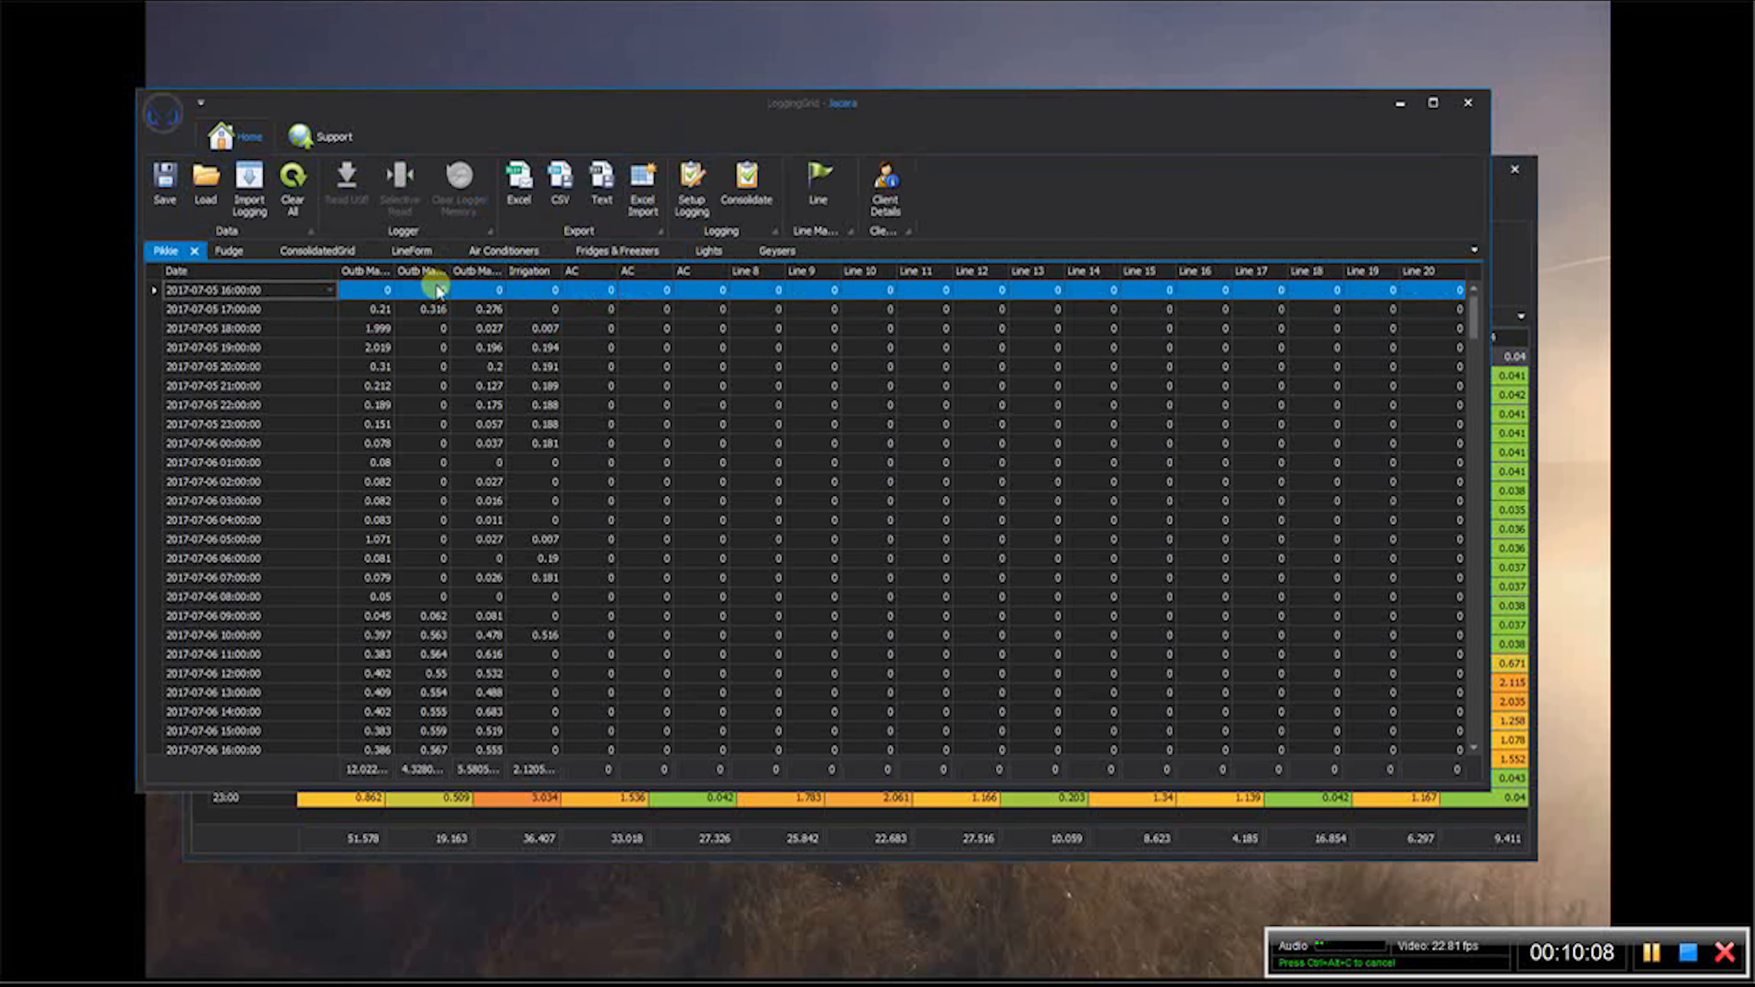
click(504, 250)
click(684, 194)
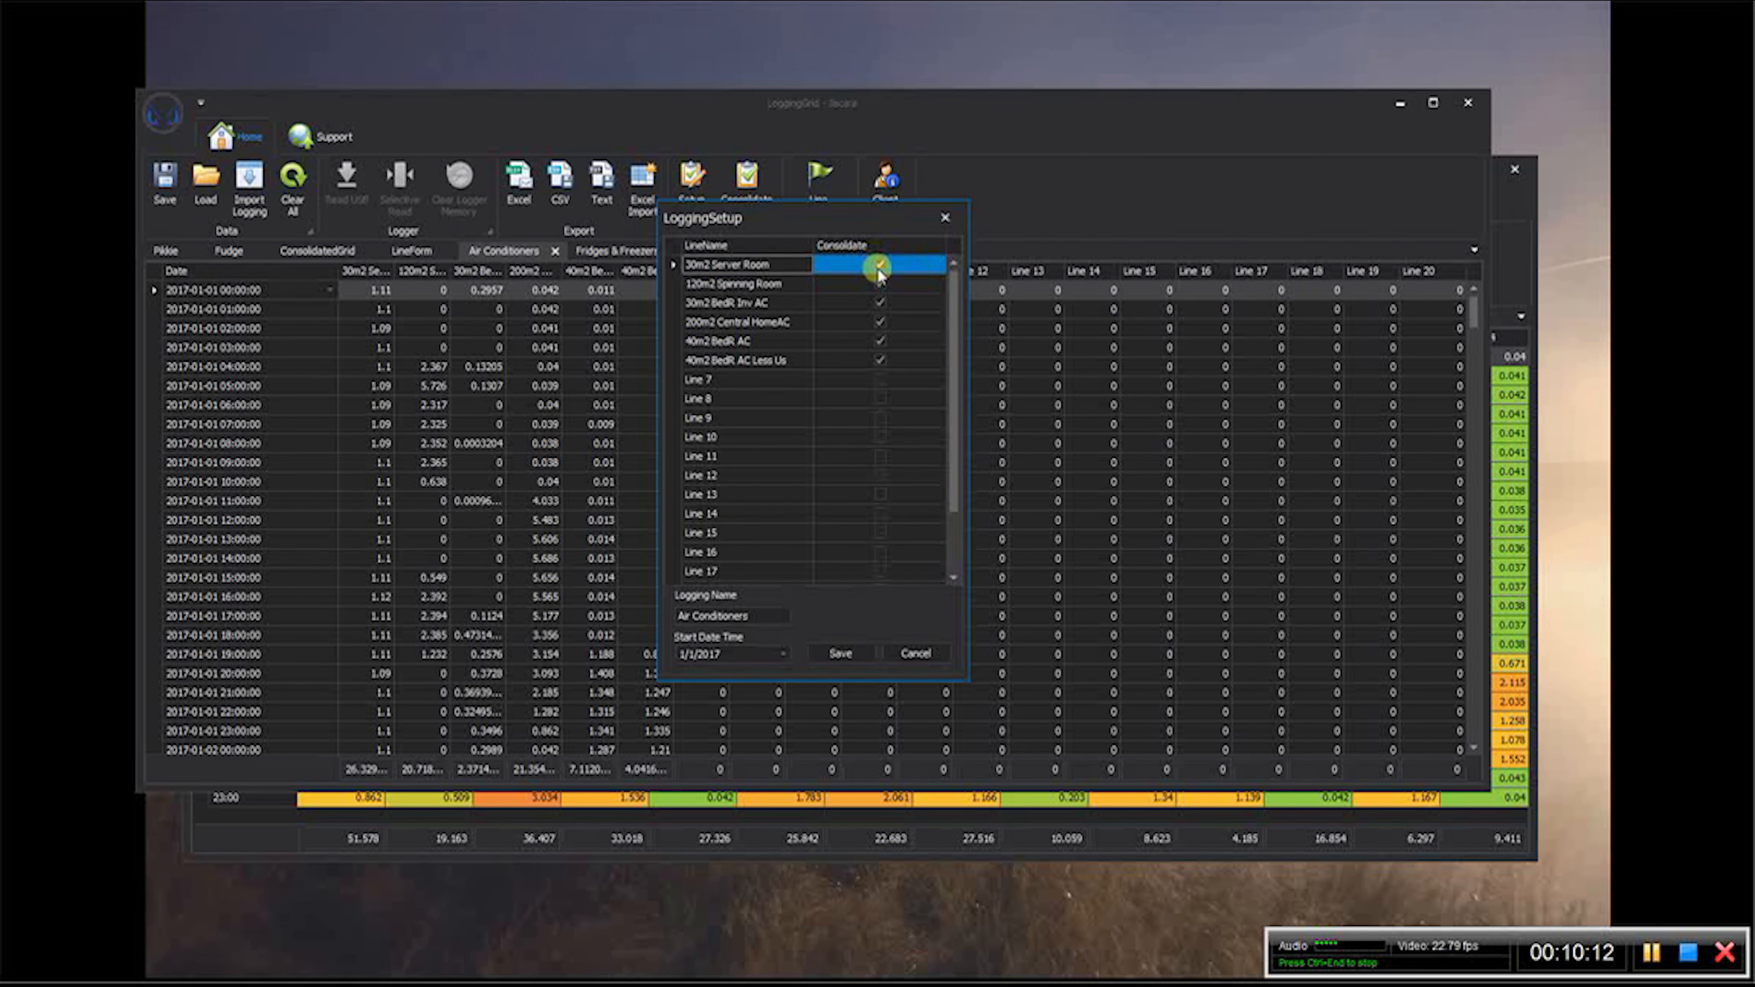
click(879, 267)
click(880, 283)
click(880, 302)
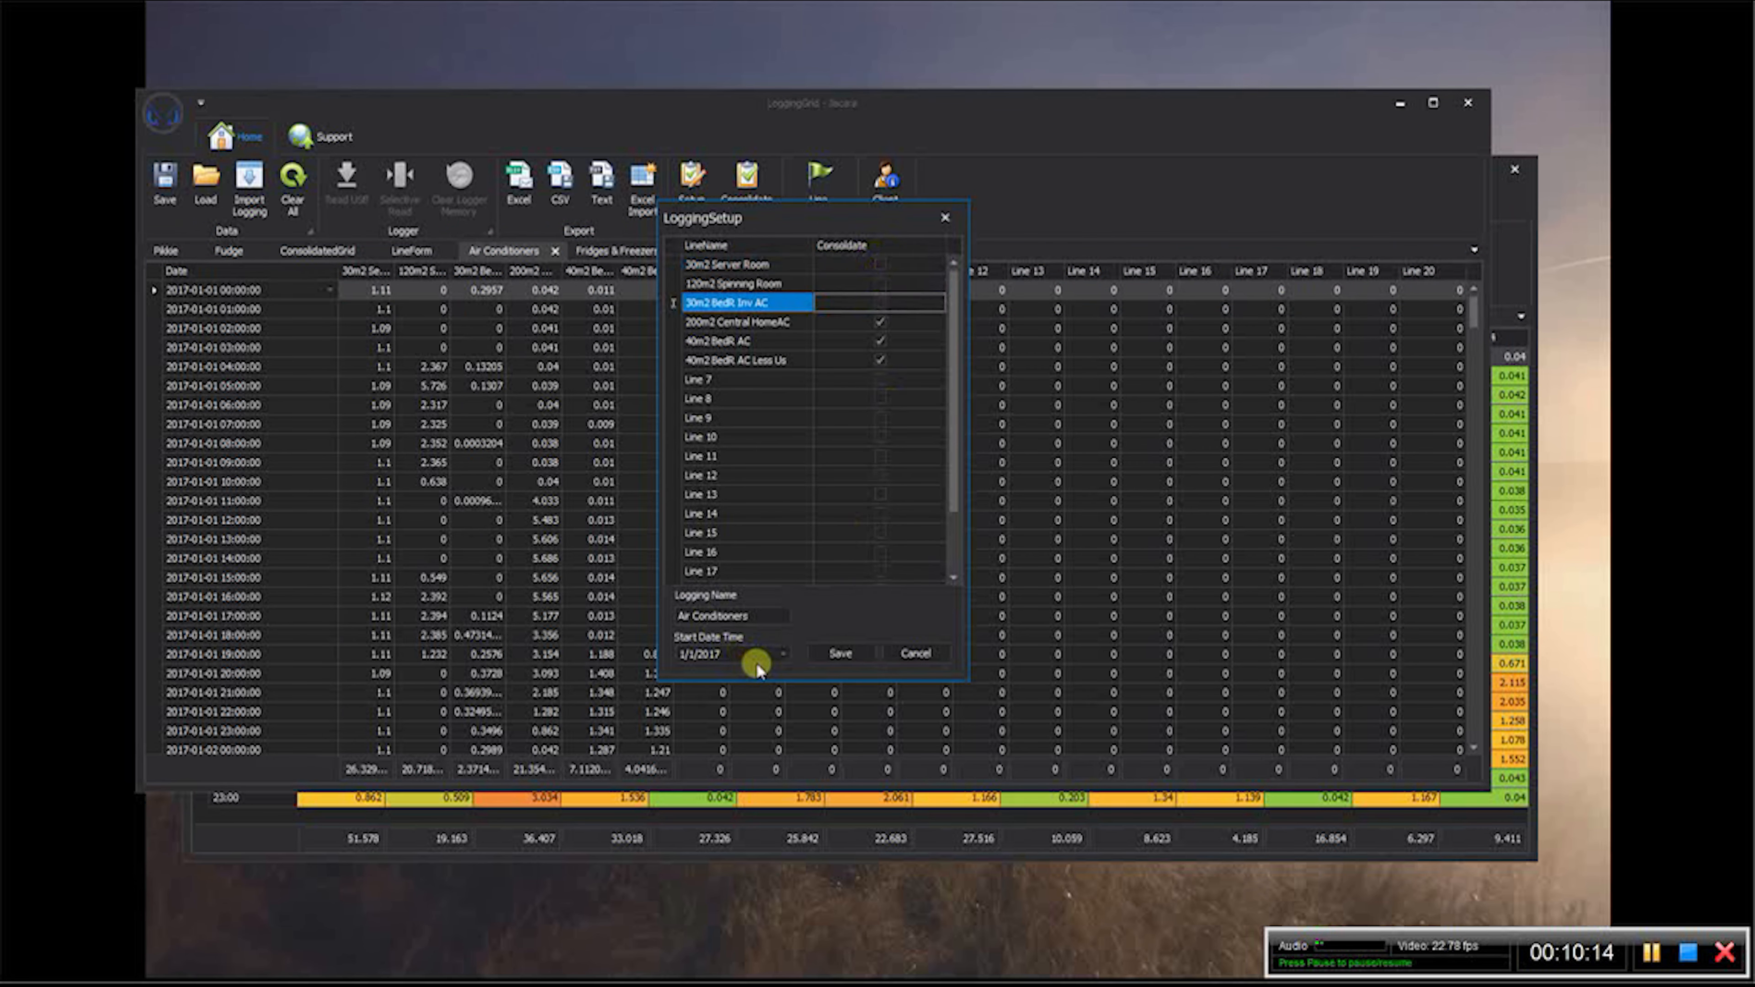
- Set the Air Conditioners logging start date to 7/5/2017 and save the setup
click(785, 654)
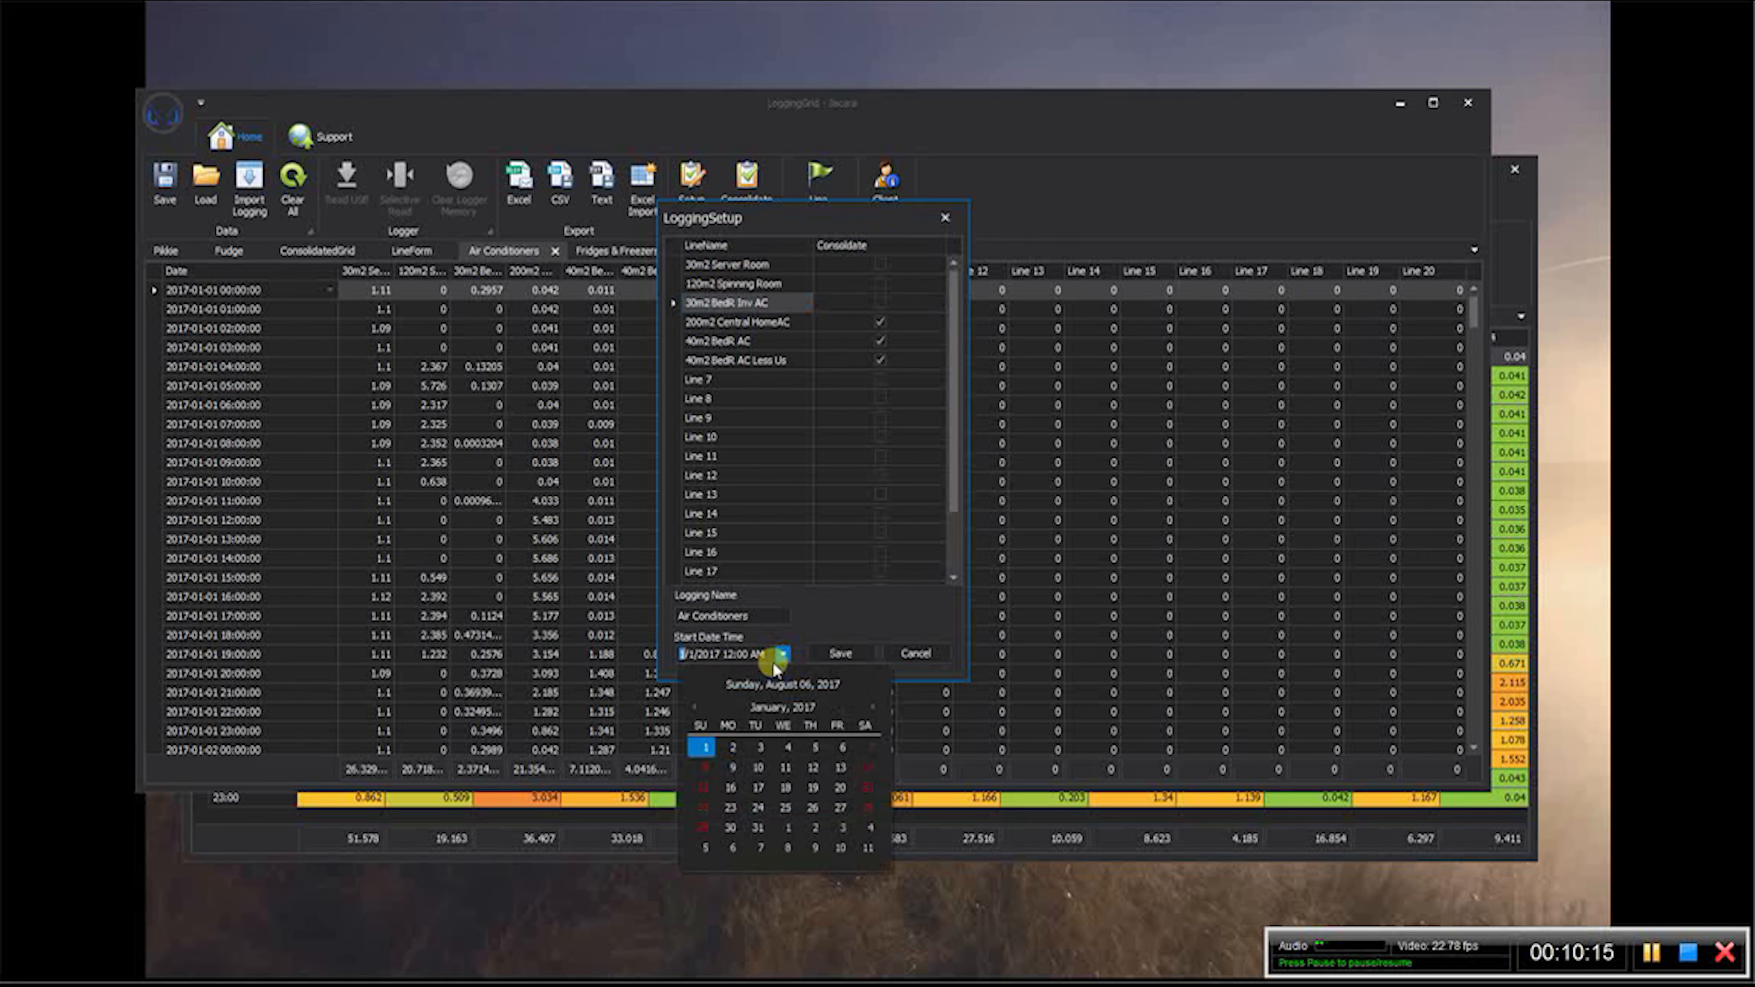
click(875, 704)
click(872, 704)
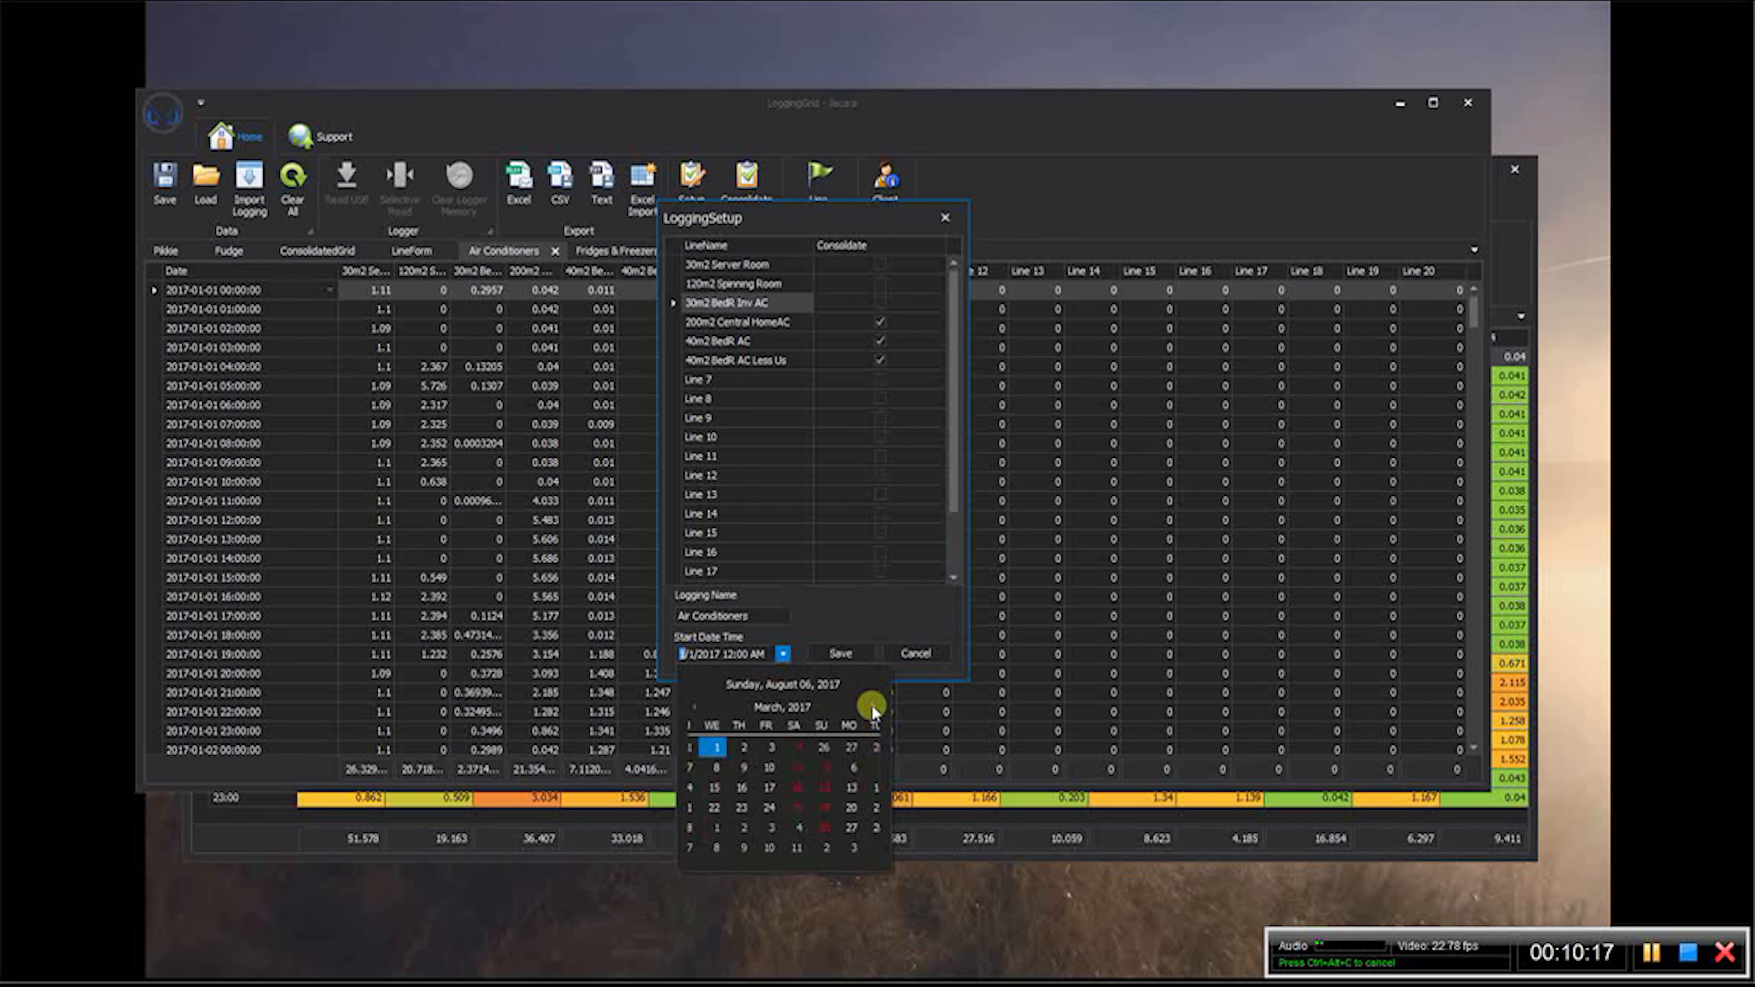
click(872, 705)
click(873, 705)
click(872, 705)
click(872, 706)
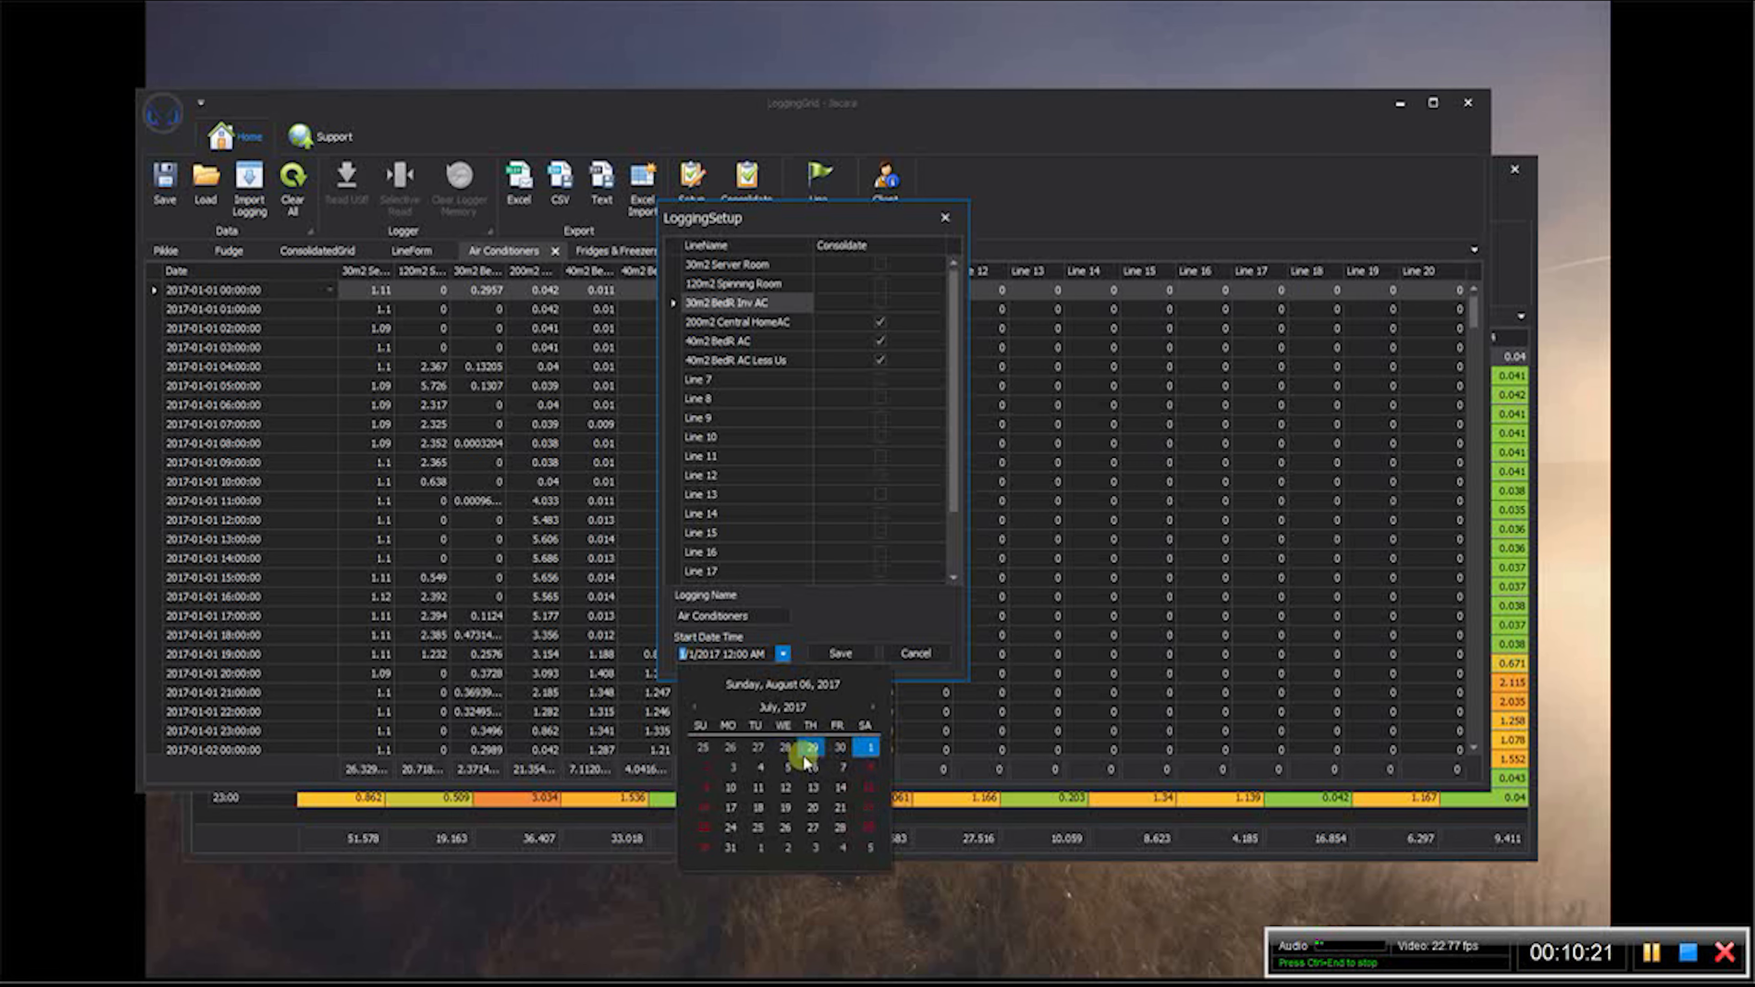
click(795, 758)
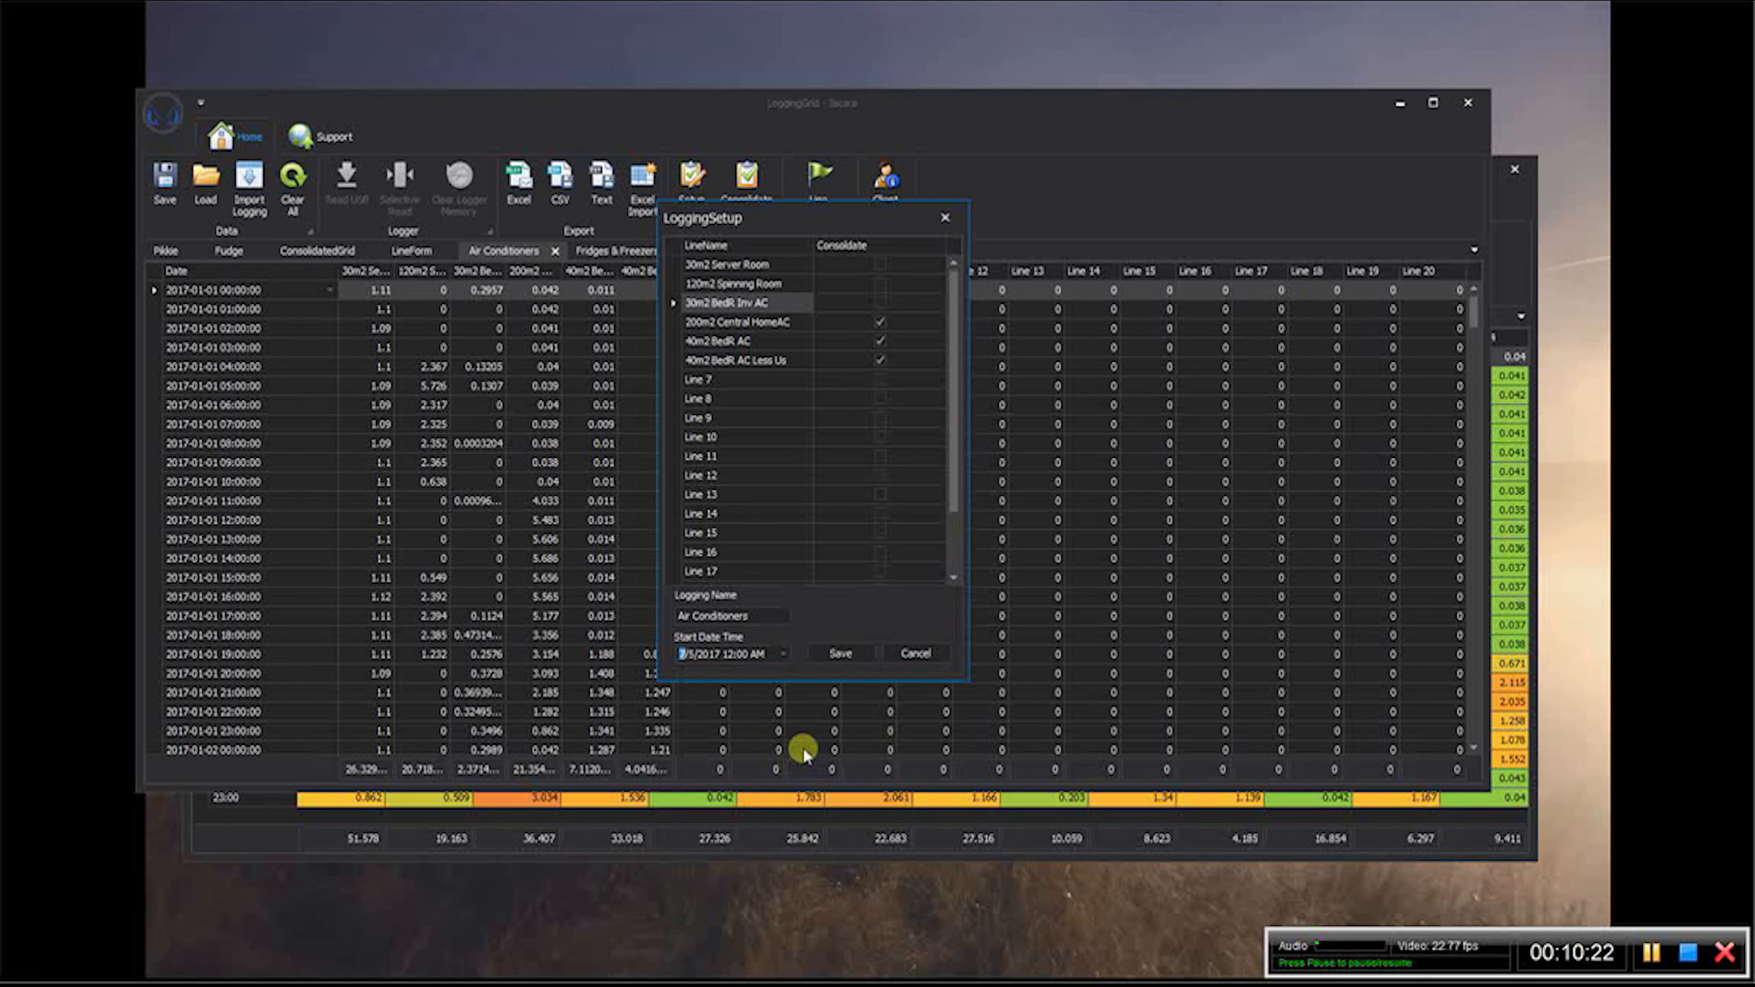
click(843, 654)
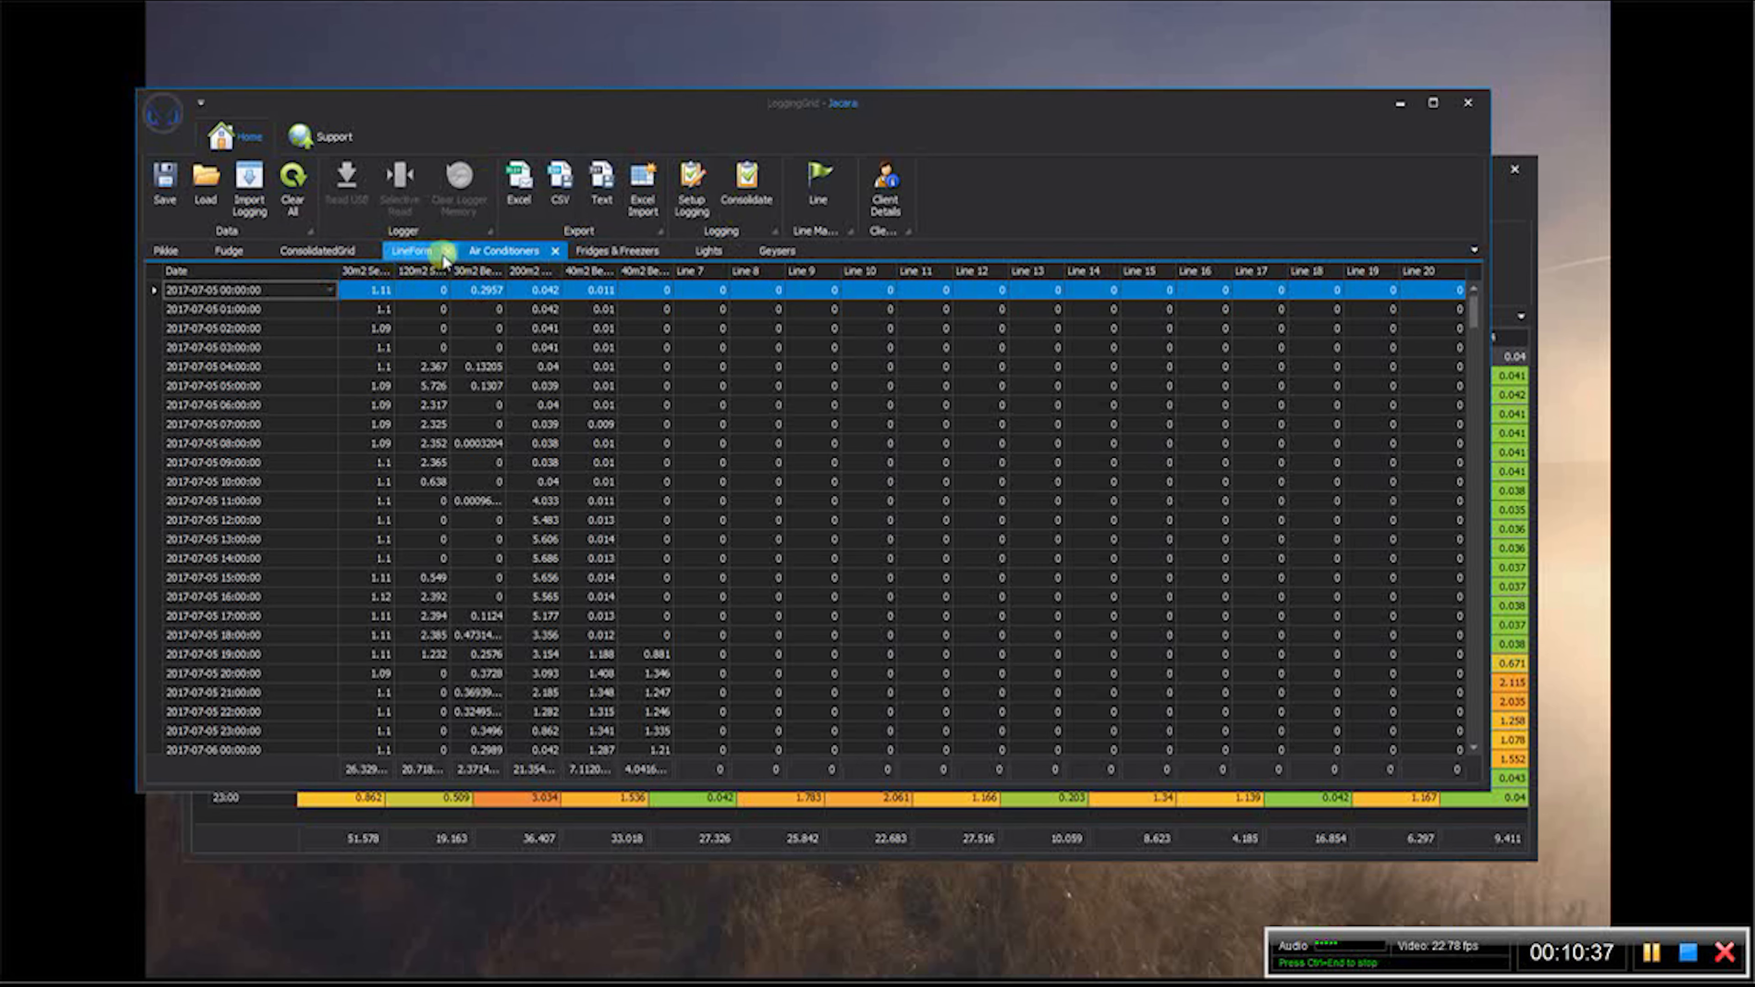
- Close the existing consolidated grid and its line form in the client window
click(412, 251)
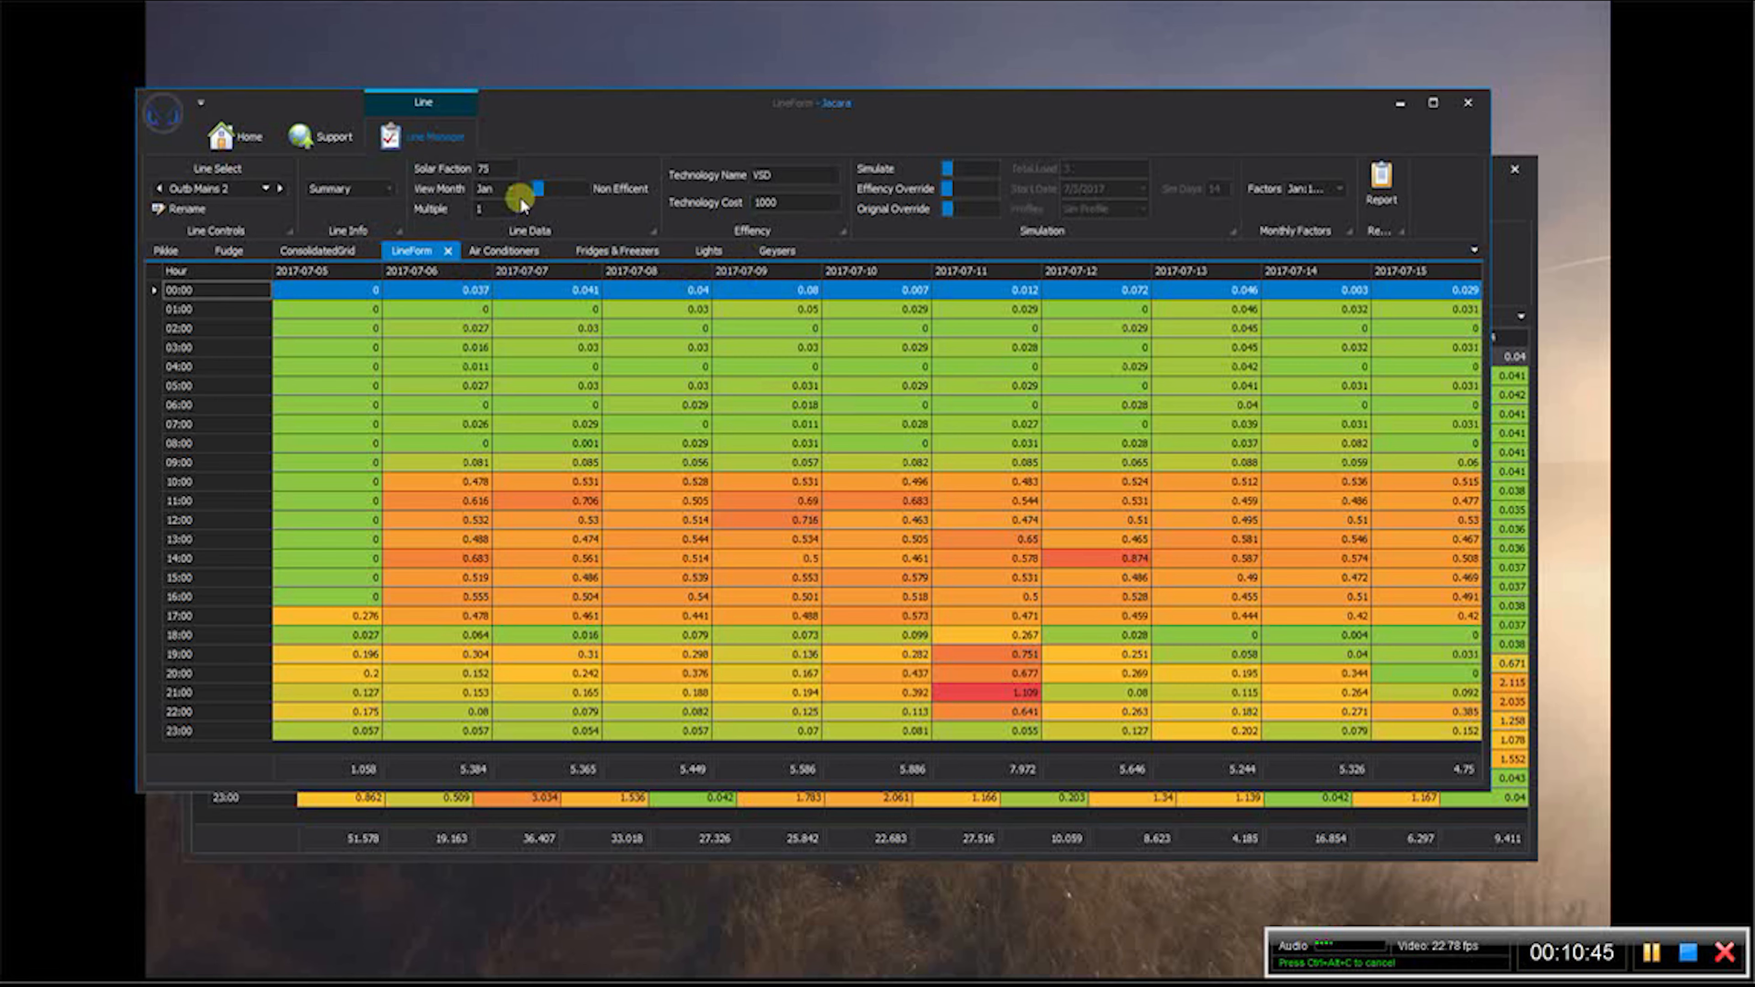
click(374, 252)
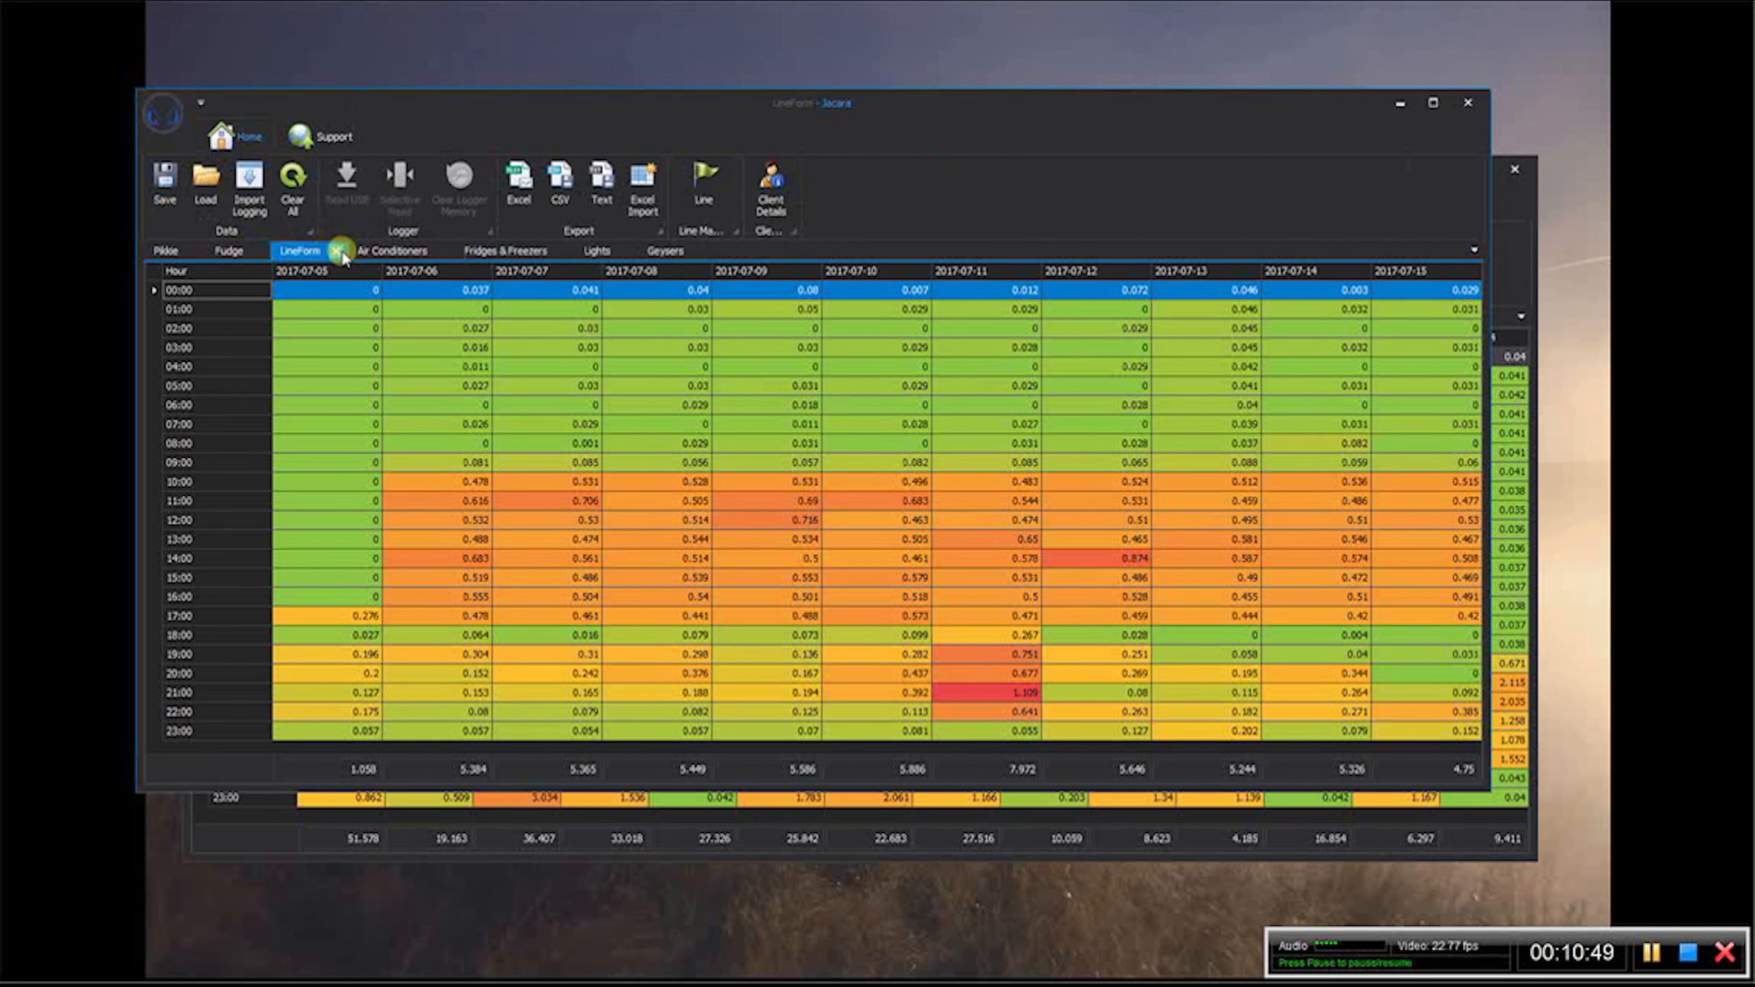
click(336, 252)
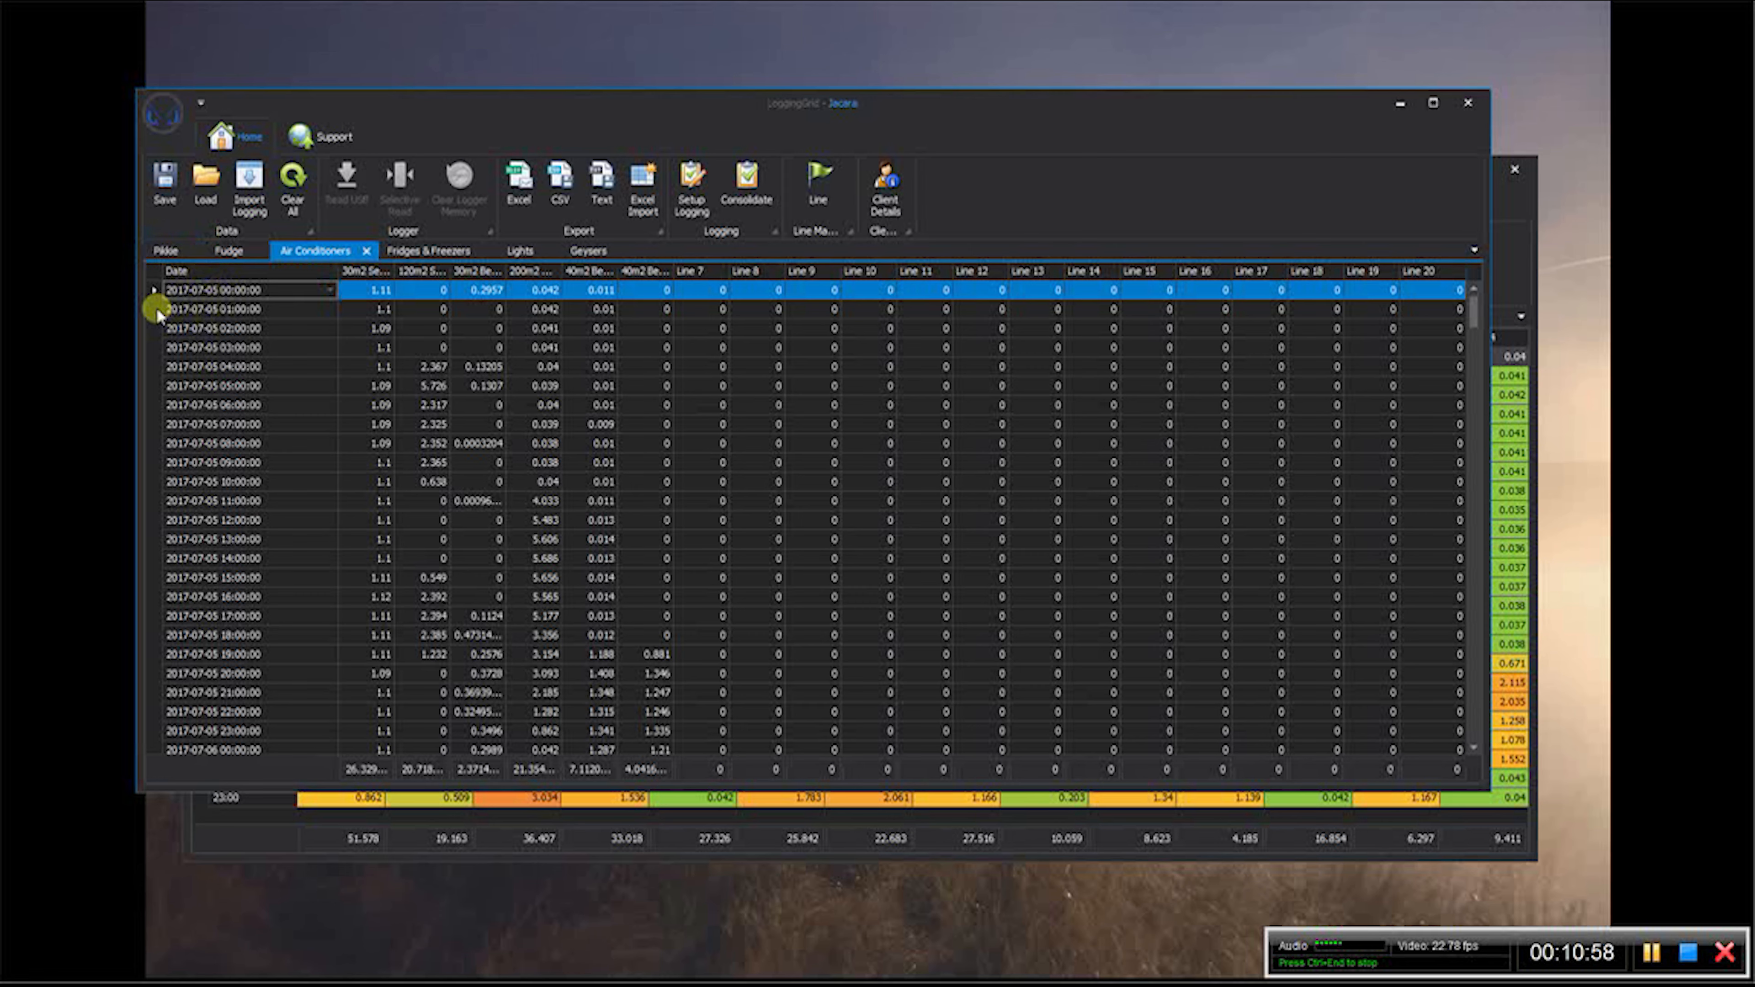
click(168, 251)
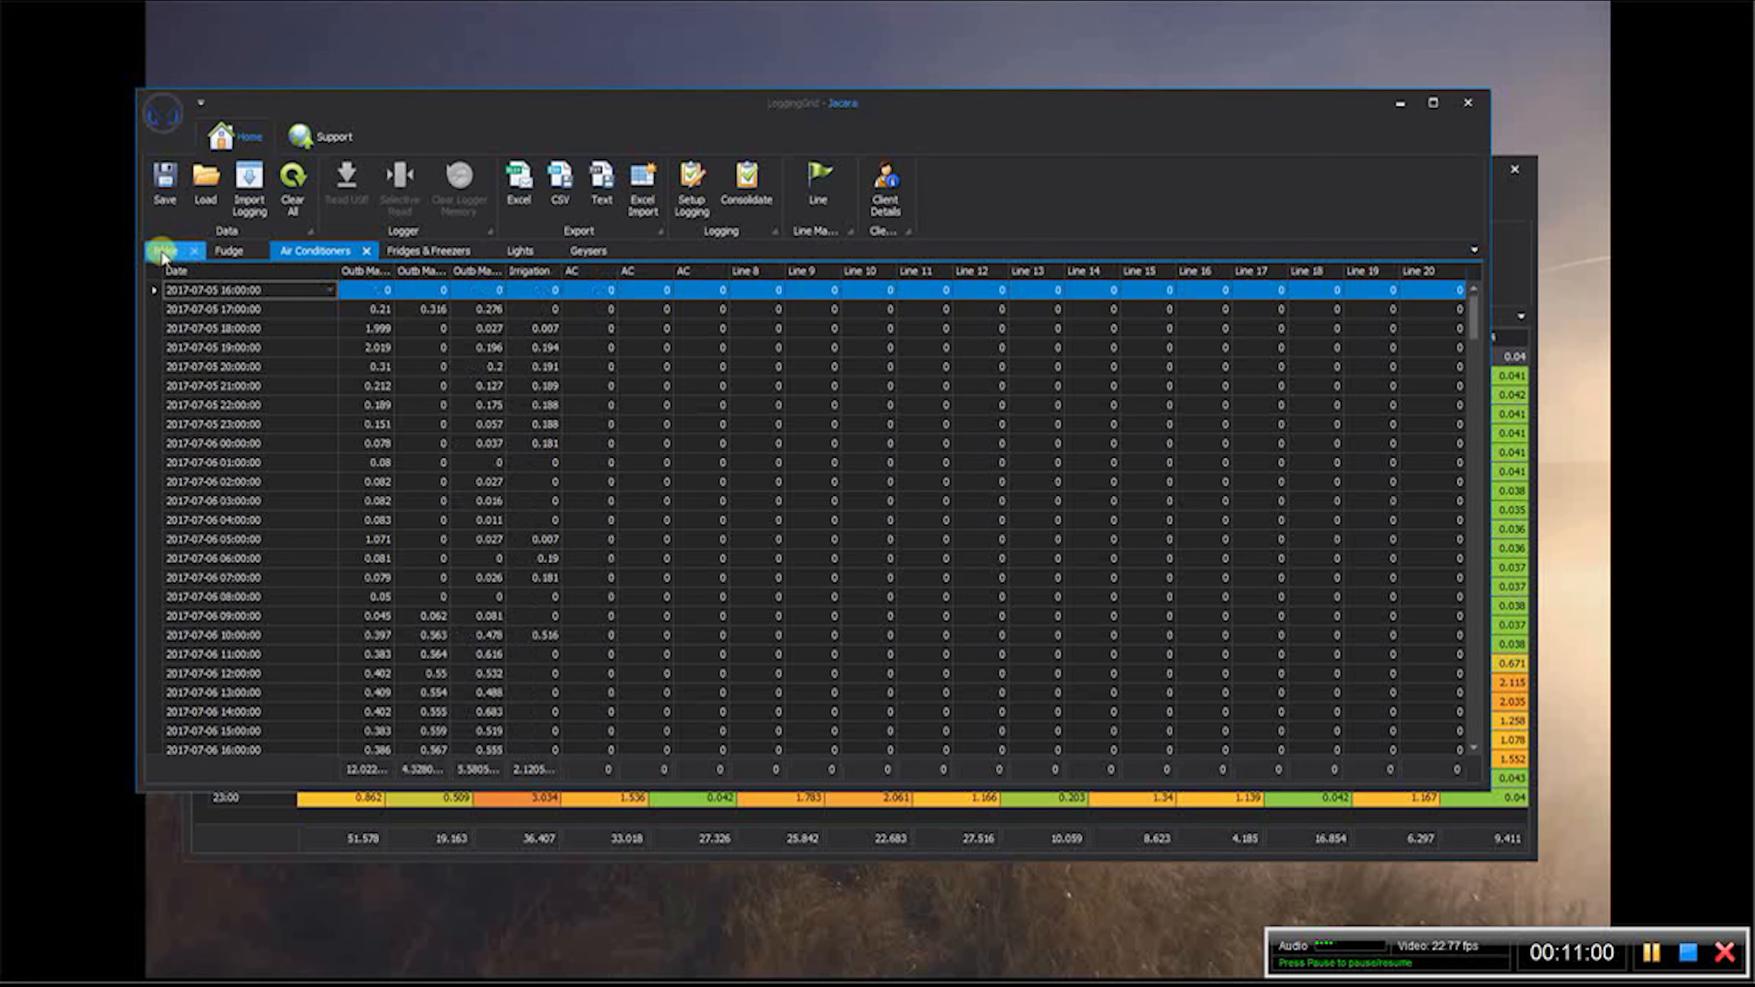
drag(1473, 308, 1485, 750)
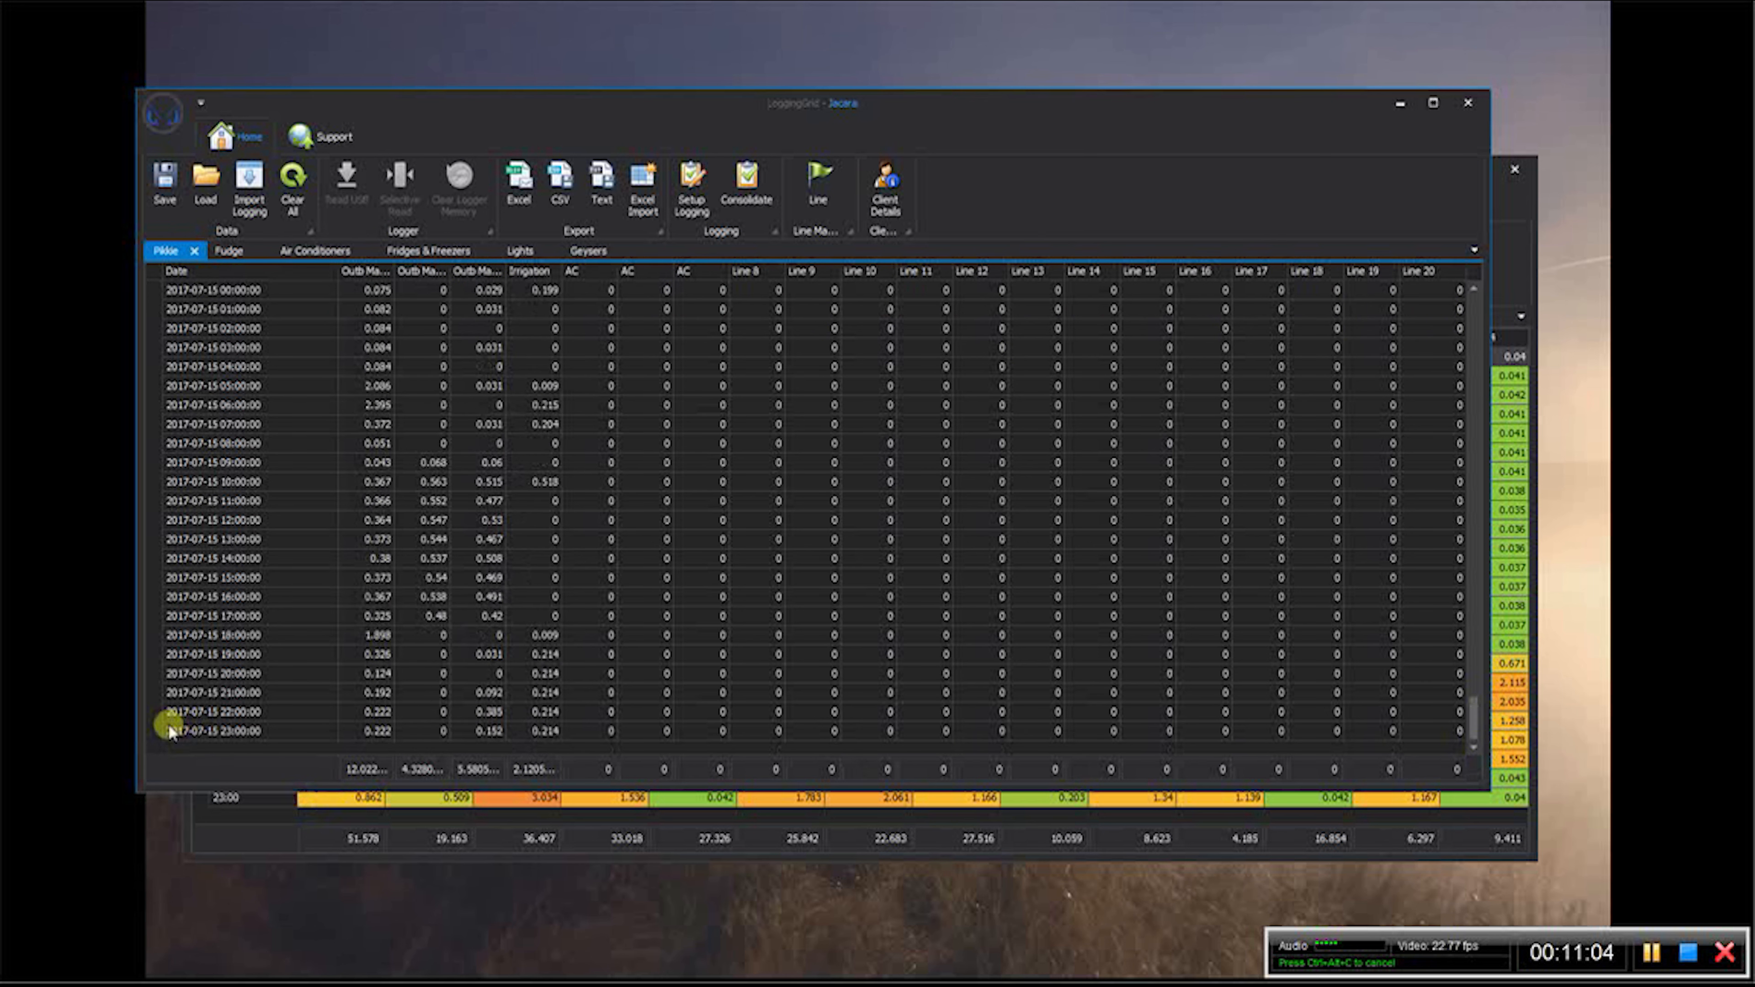
click(315, 251)
drag(1472, 308, 1458, 644)
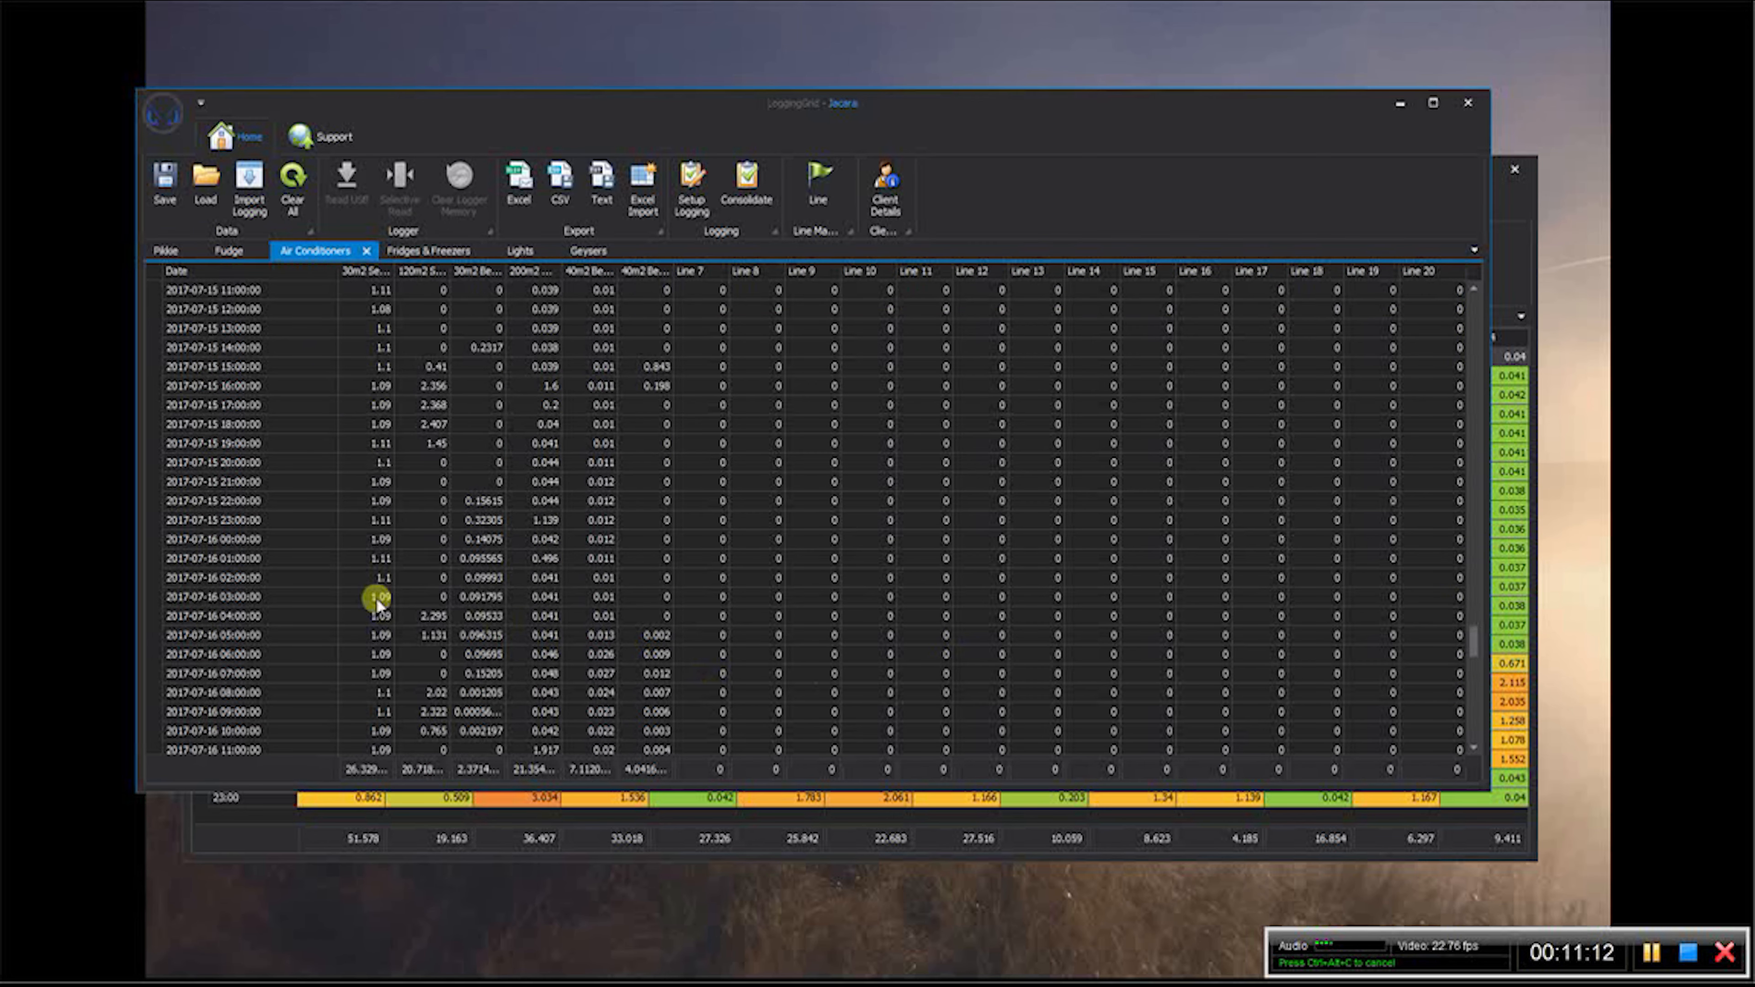
click(151, 535)
key(Delete)
key(Delete)
key(Delete)
key(Delete)
key(Delete)
key(Delete)
key(Delete)
key(Delete)
key(Delete)
key(Delete)
key(Delete)
key(Delete)
key(Delete)
key(Delete)
key(Delete)
key(Delete)
key(Delete)
key(Delete)
key(Delete)
key(Delete)
key(Delete)
key(Delete)
key(Delete)
key(Delete)
key(Delete)
key(Delete)
key(Delete)
key(Delete)
key(Delete)
key(Delete)
key(Delete)
key(Delete)
key(Delete)
key(Delete)
key(Delete)
key(Delete)
key(Delete)
key(Delete)
key(Delete)
key(Delete)
key(Delete)
key(Delete)
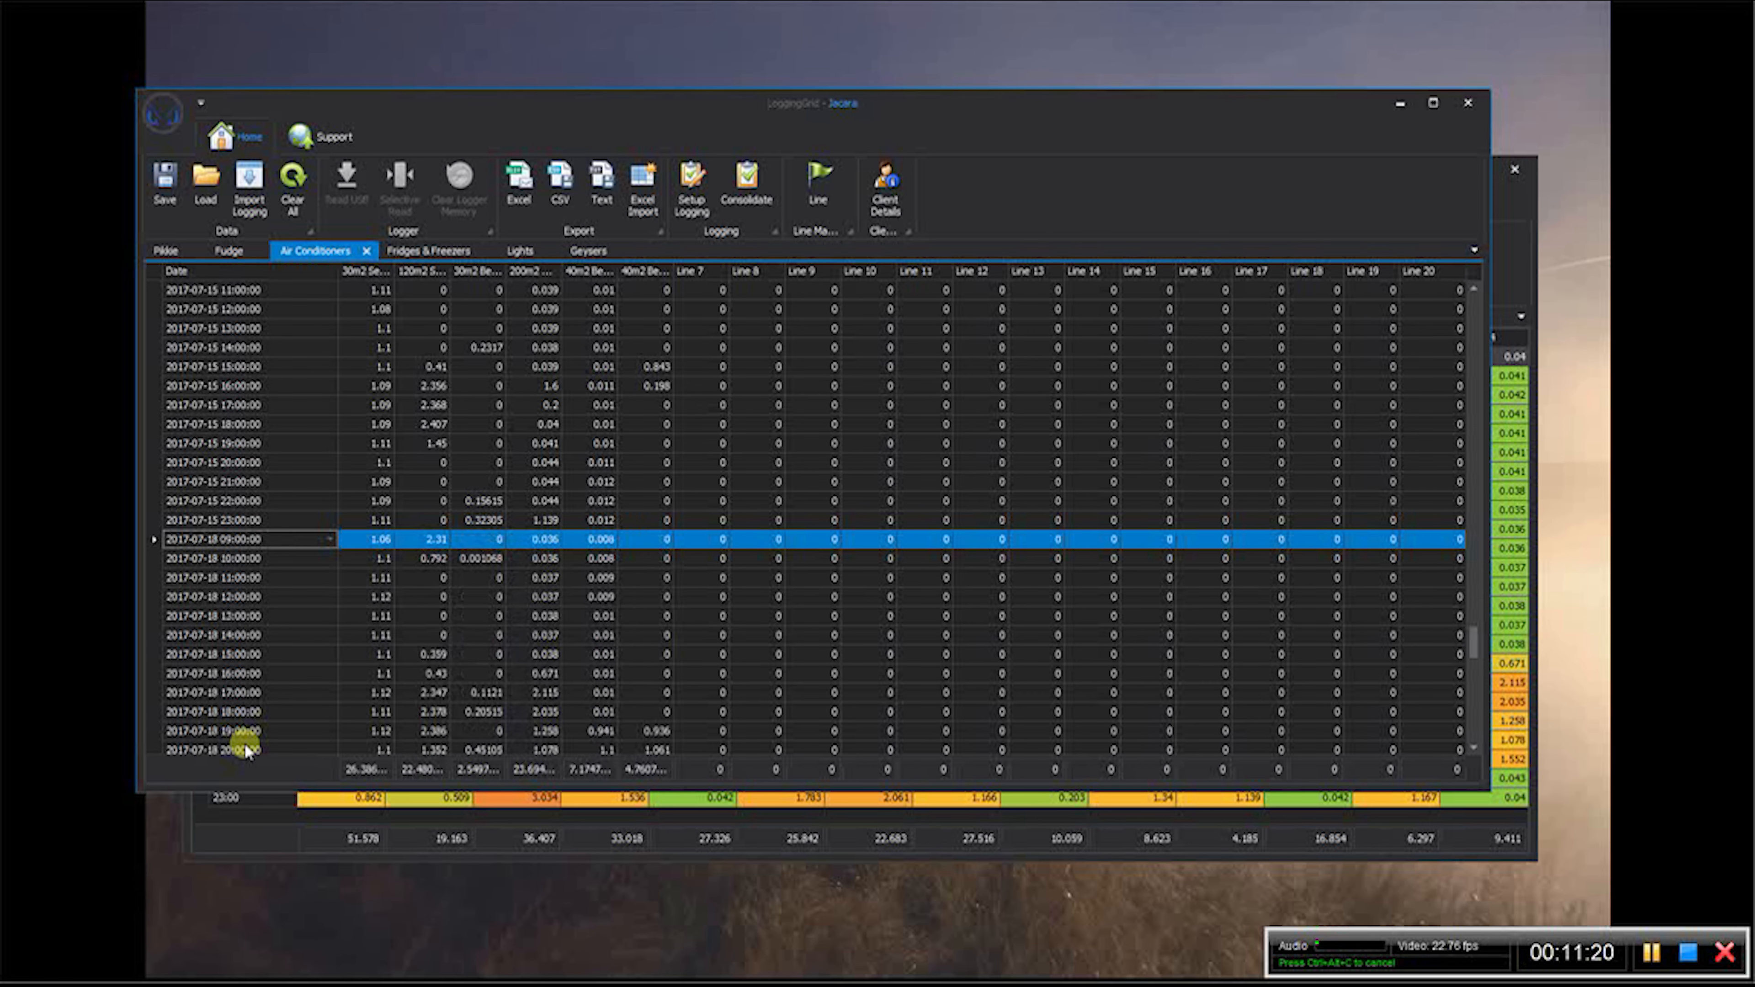
key(Delete)
key(Delete)
key(Delete)
key(Delete)
key(Delete)
key(Delete)
key(Delete)
key(Delete)
key(Delete)
key(Delete)
key(Delete)
key(Delete)
key(Delete)
key(Delete)
key(Delete)
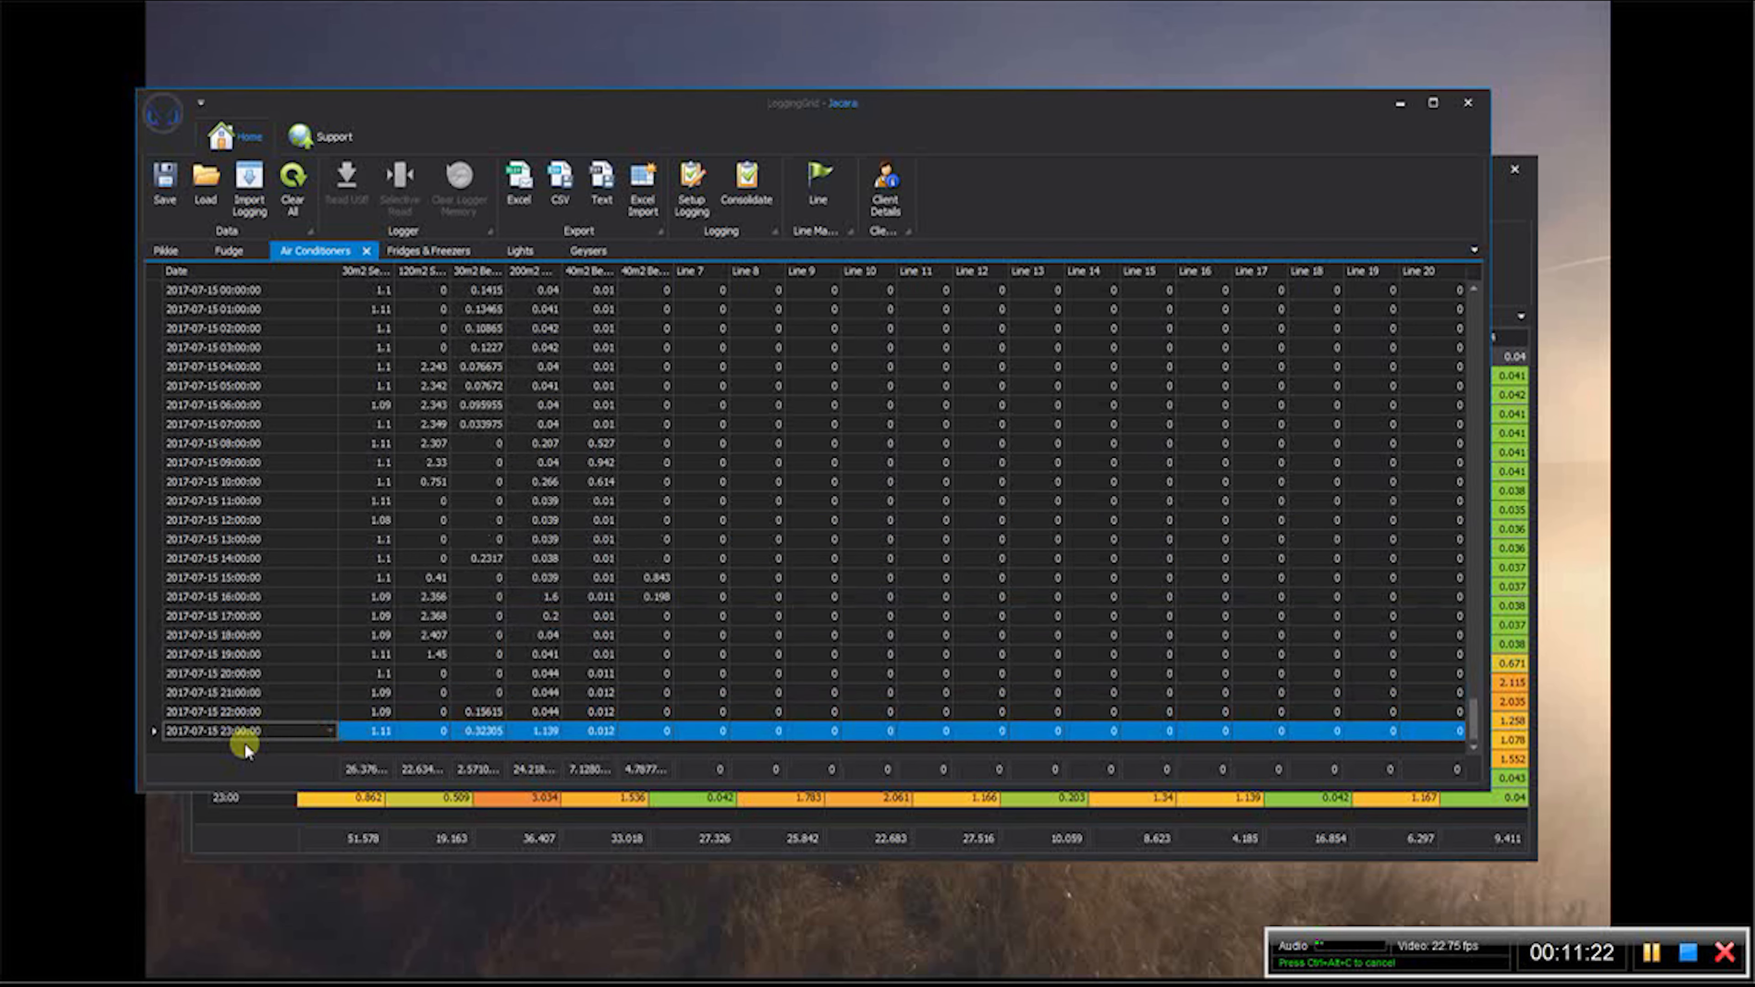
click(425, 251)
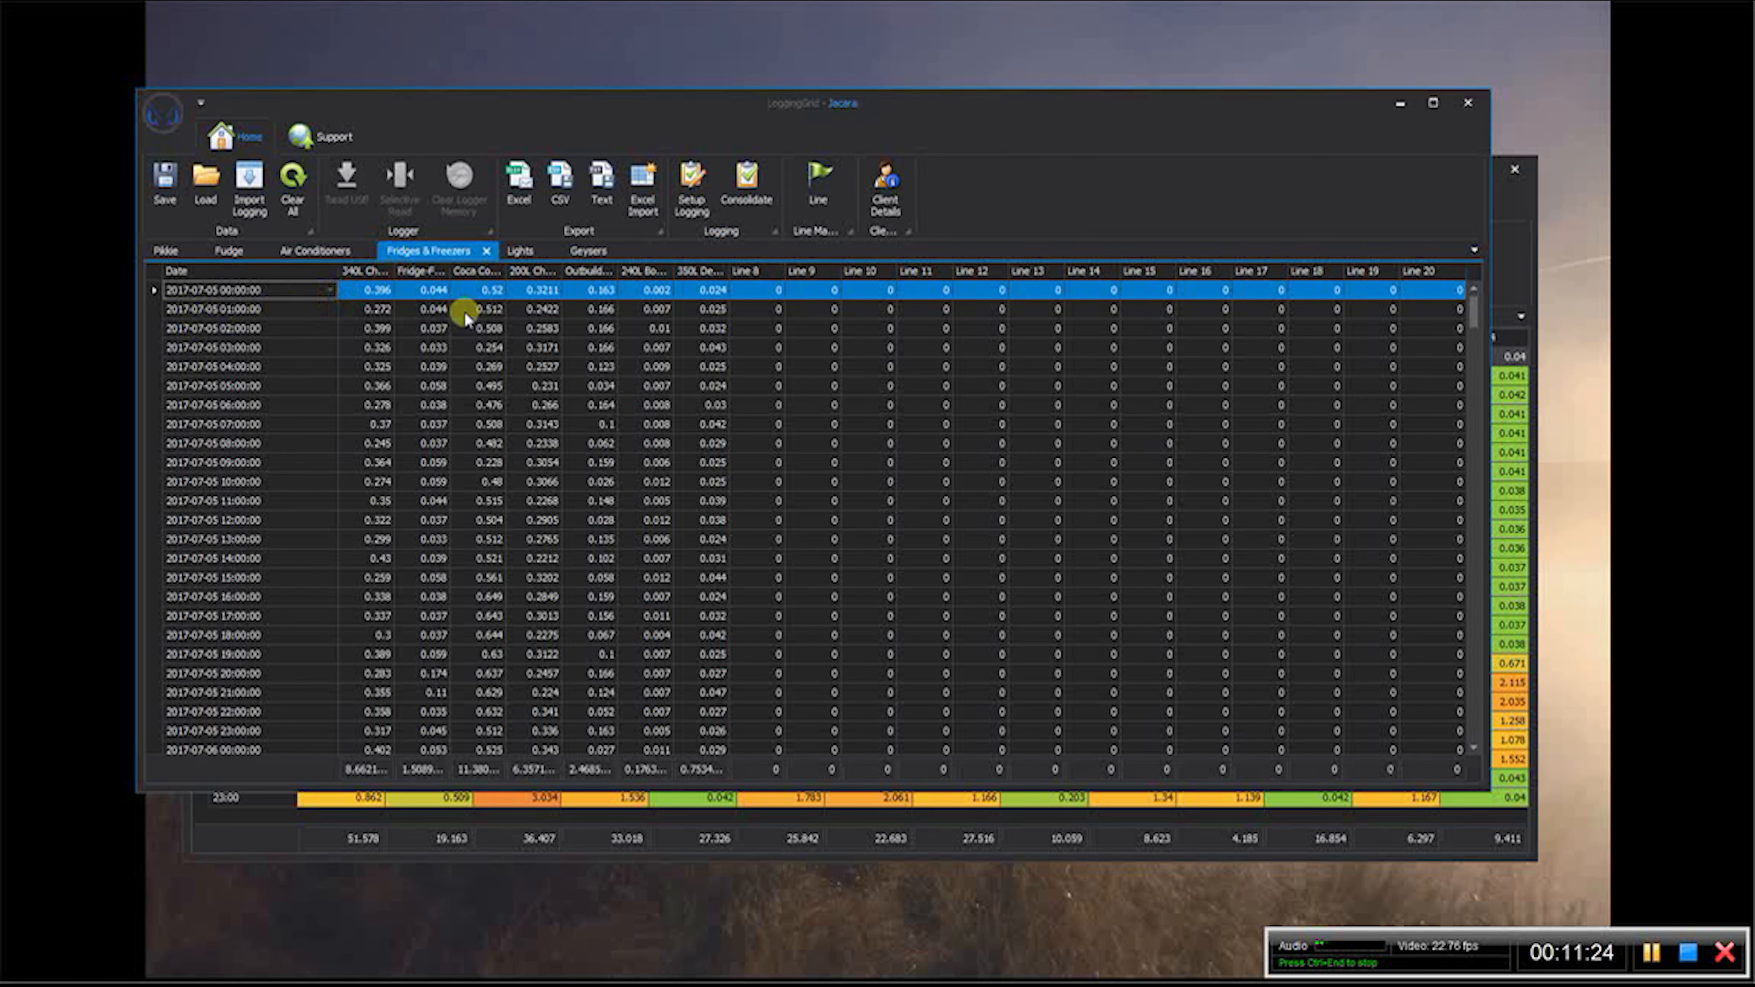
drag(1475, 326, 1448, 645)
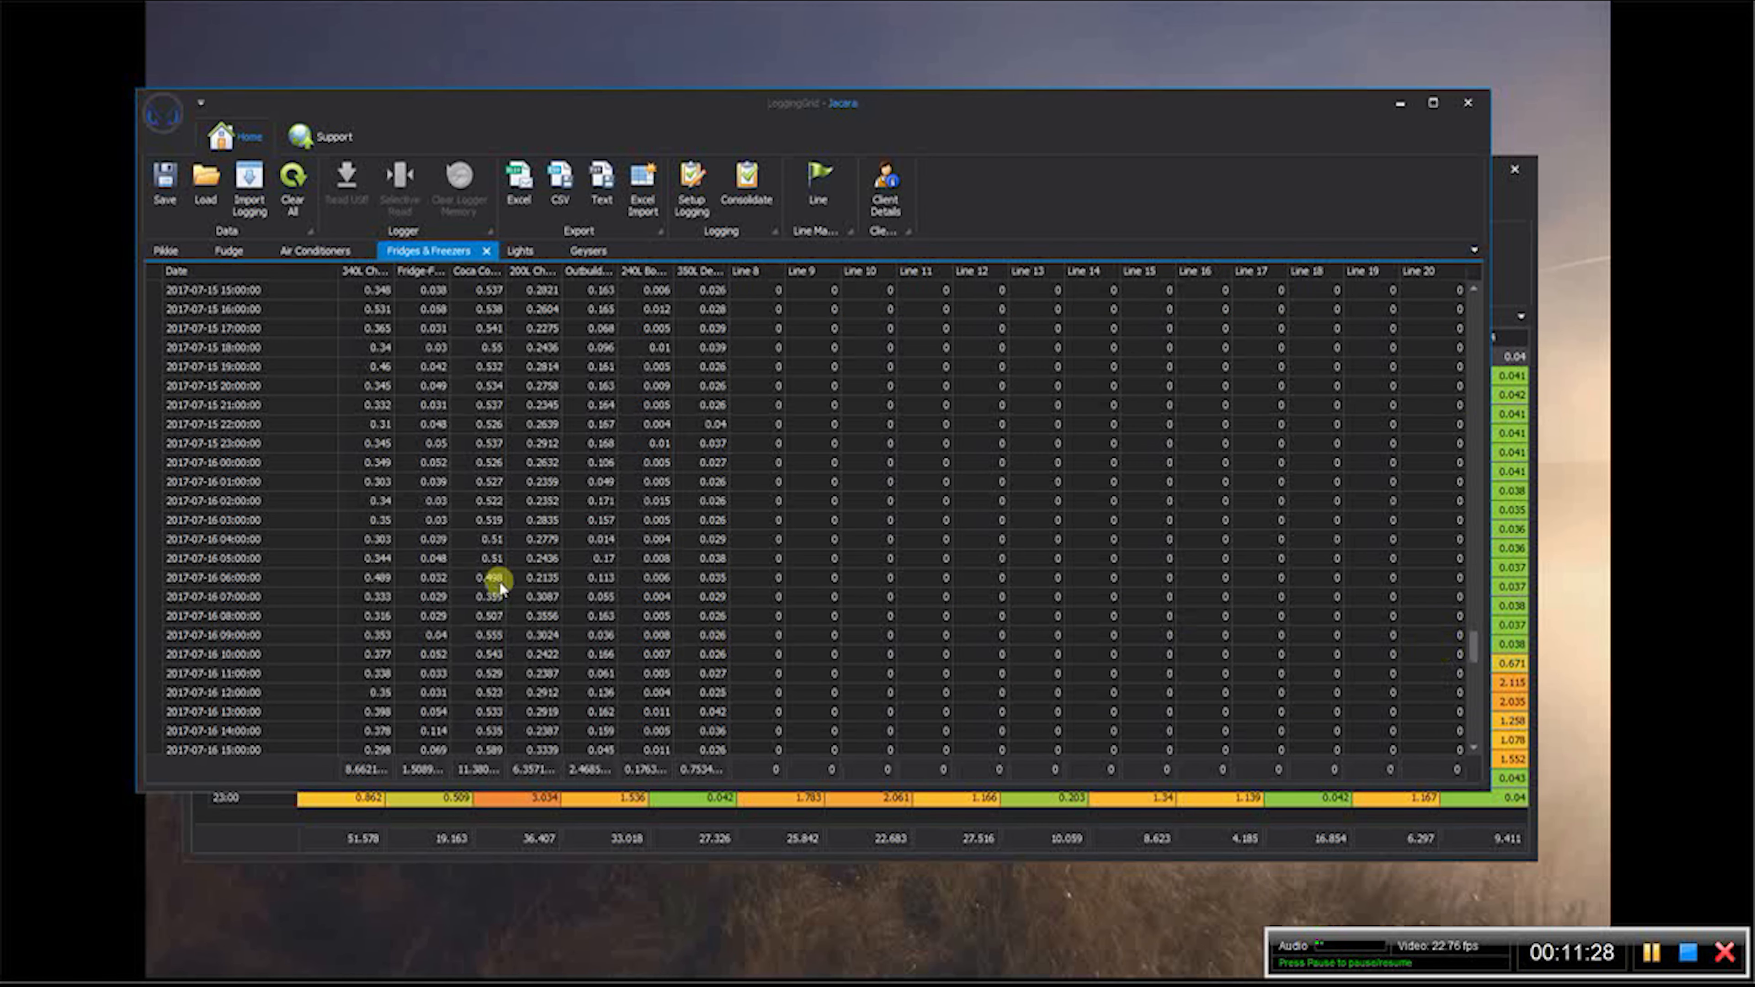
click(152, 460)
key(Delete)
key(Delete)
key(Delete)
key(Delete)
key(Delete)
key(Delete)
key(Delete)
key(Delete)
key(Delete)
key(Delete)
key(Delete)
key(Delete)
key(Delete)
key(Delete)
key(Delete)
key(Delete)
key(Delete)
key(Delete)
key(Delete)
key(Delete)
key(Delete)
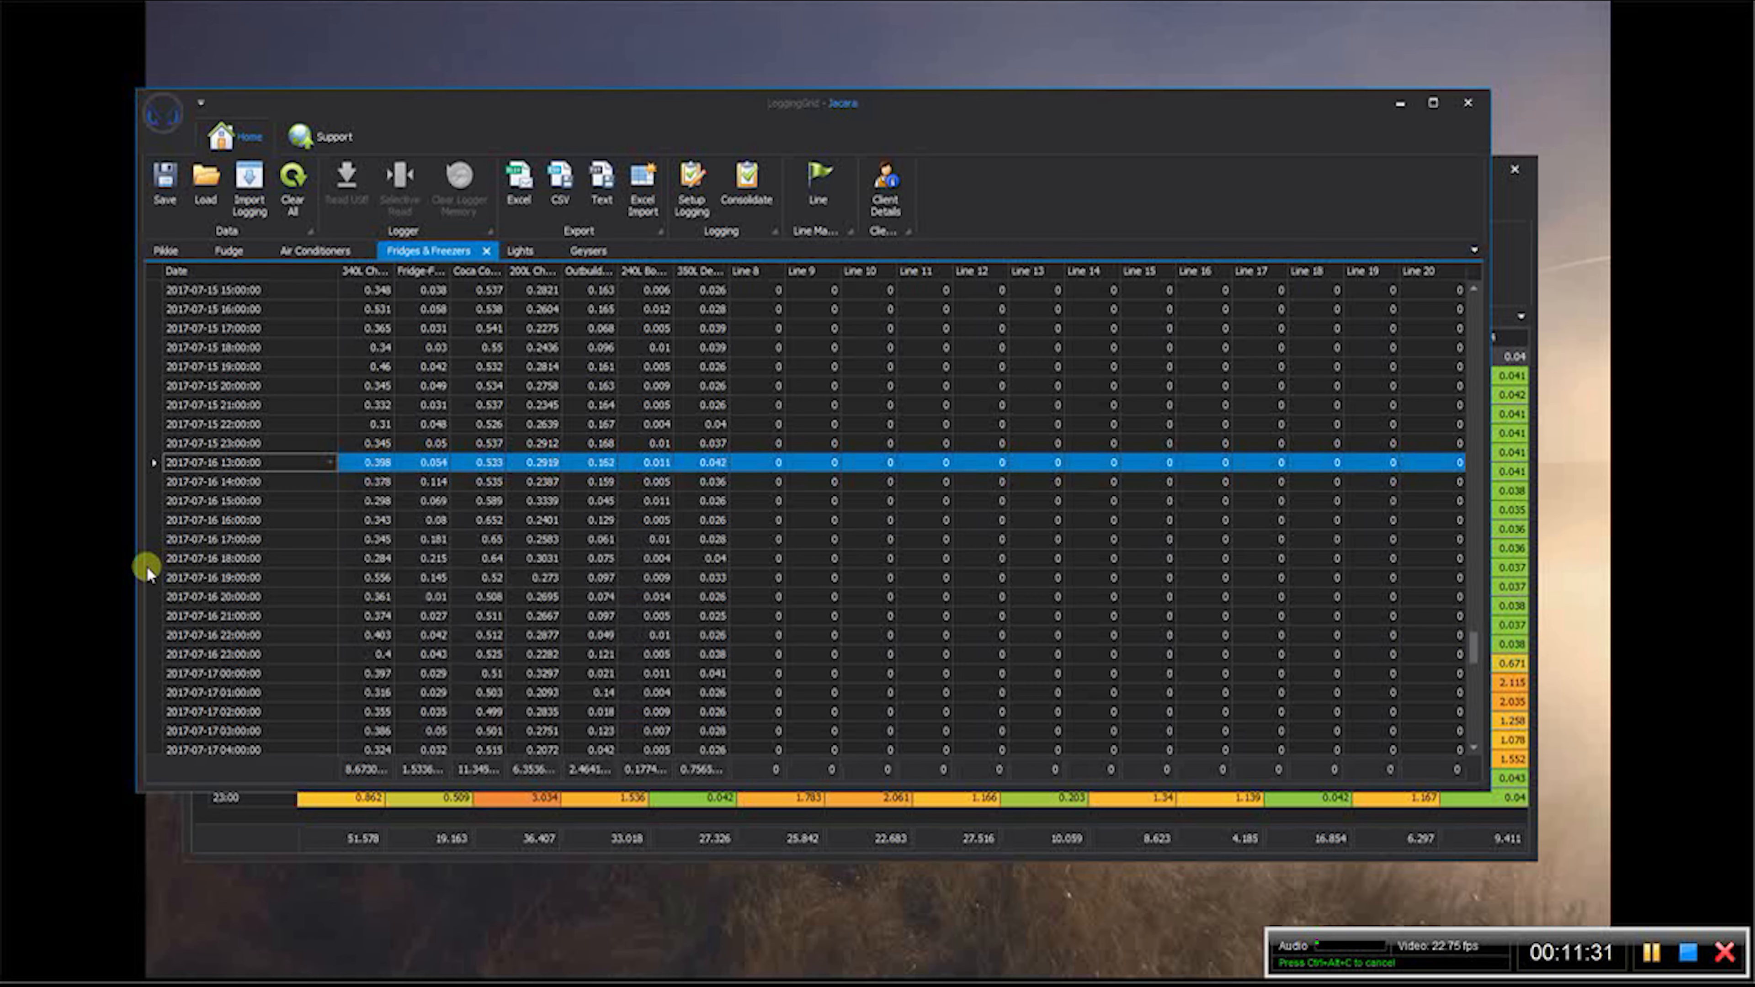
key(Delete)
key(Delete)
key(Delete)
key(Delete)
key(Delete)
key(Delete)
key(Delete)
key(Delete)
key(Delete)
key(Delete)
key(Delete)
key(Delete)
key(Delete)
key(Delete)
key(Delete)
key(Delete)
key(Delete)
key(Delete)
key(Delete)
key(Delete)
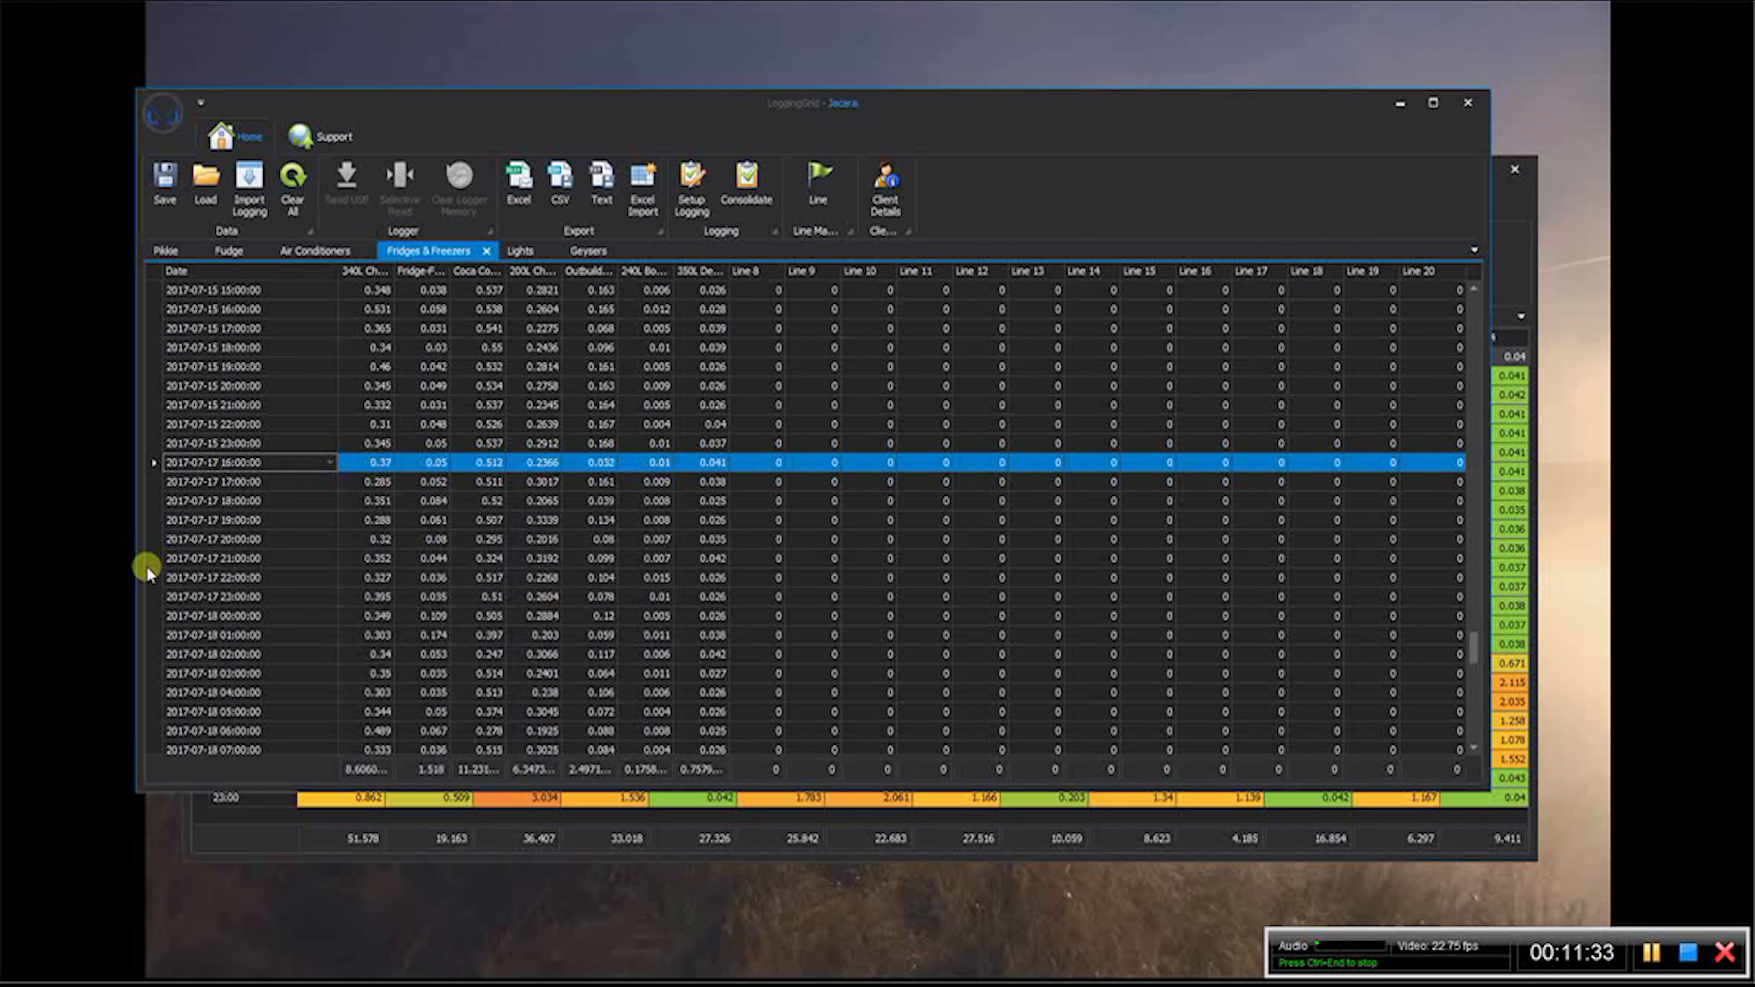
key(Delete)
key(Delete)
key(Delete)
key(Delete)
key(Delete)
key(Delete)
key(Delete)
key(Delete)
key(Delete)
key(Delete)
key(Delete)
key(Delete)
key(Delete)
key(Delete)
key(Delete)
key(Delete)
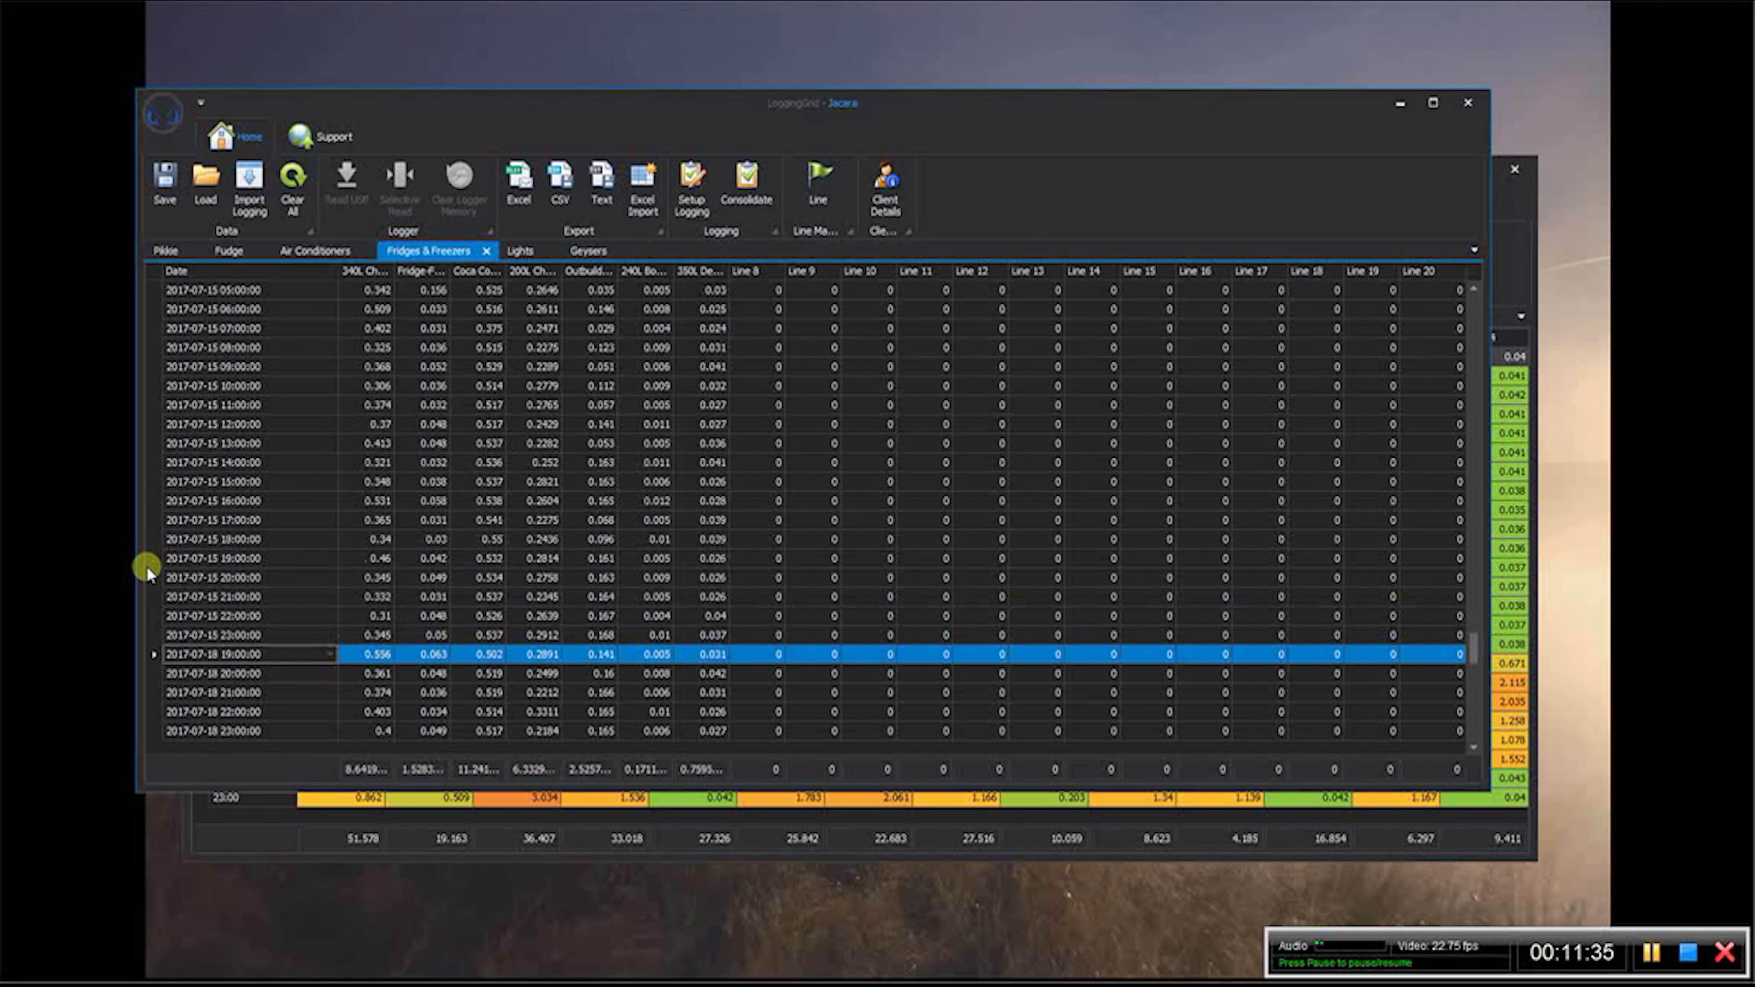
key(Delete)
key(Delete)
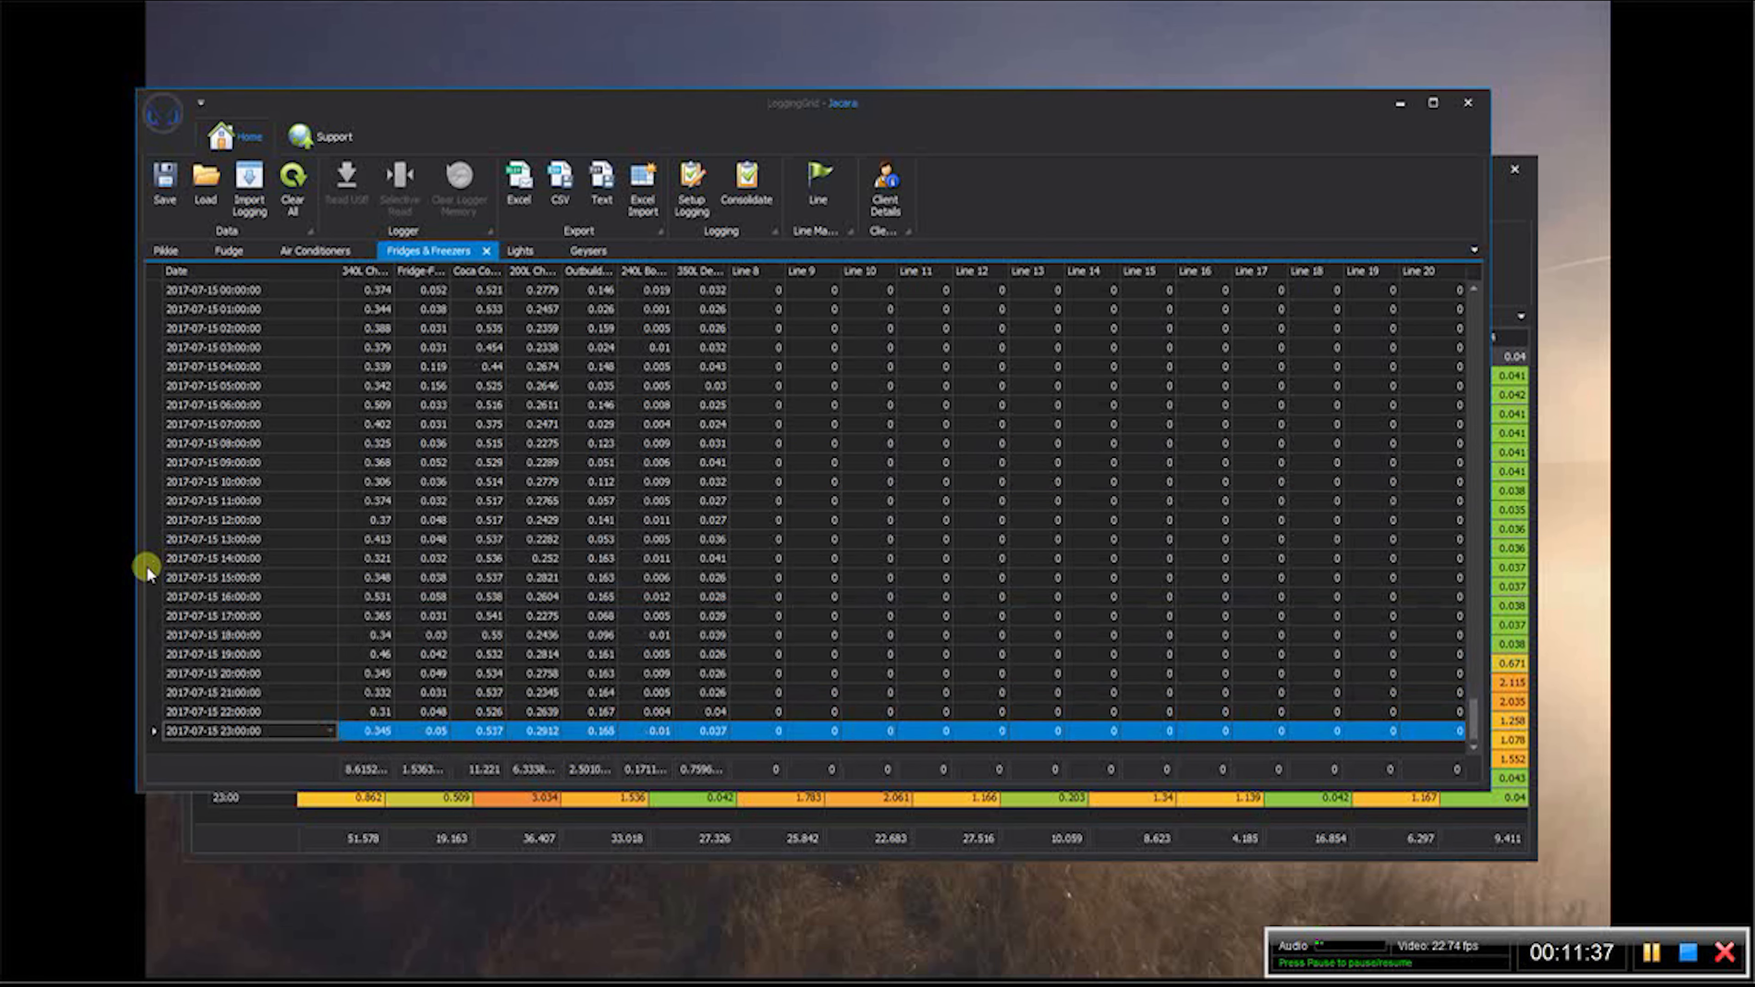
click(517, 251)
drag(1462, 298, 1429, 635)
click(407, 527)
click(158, 481)
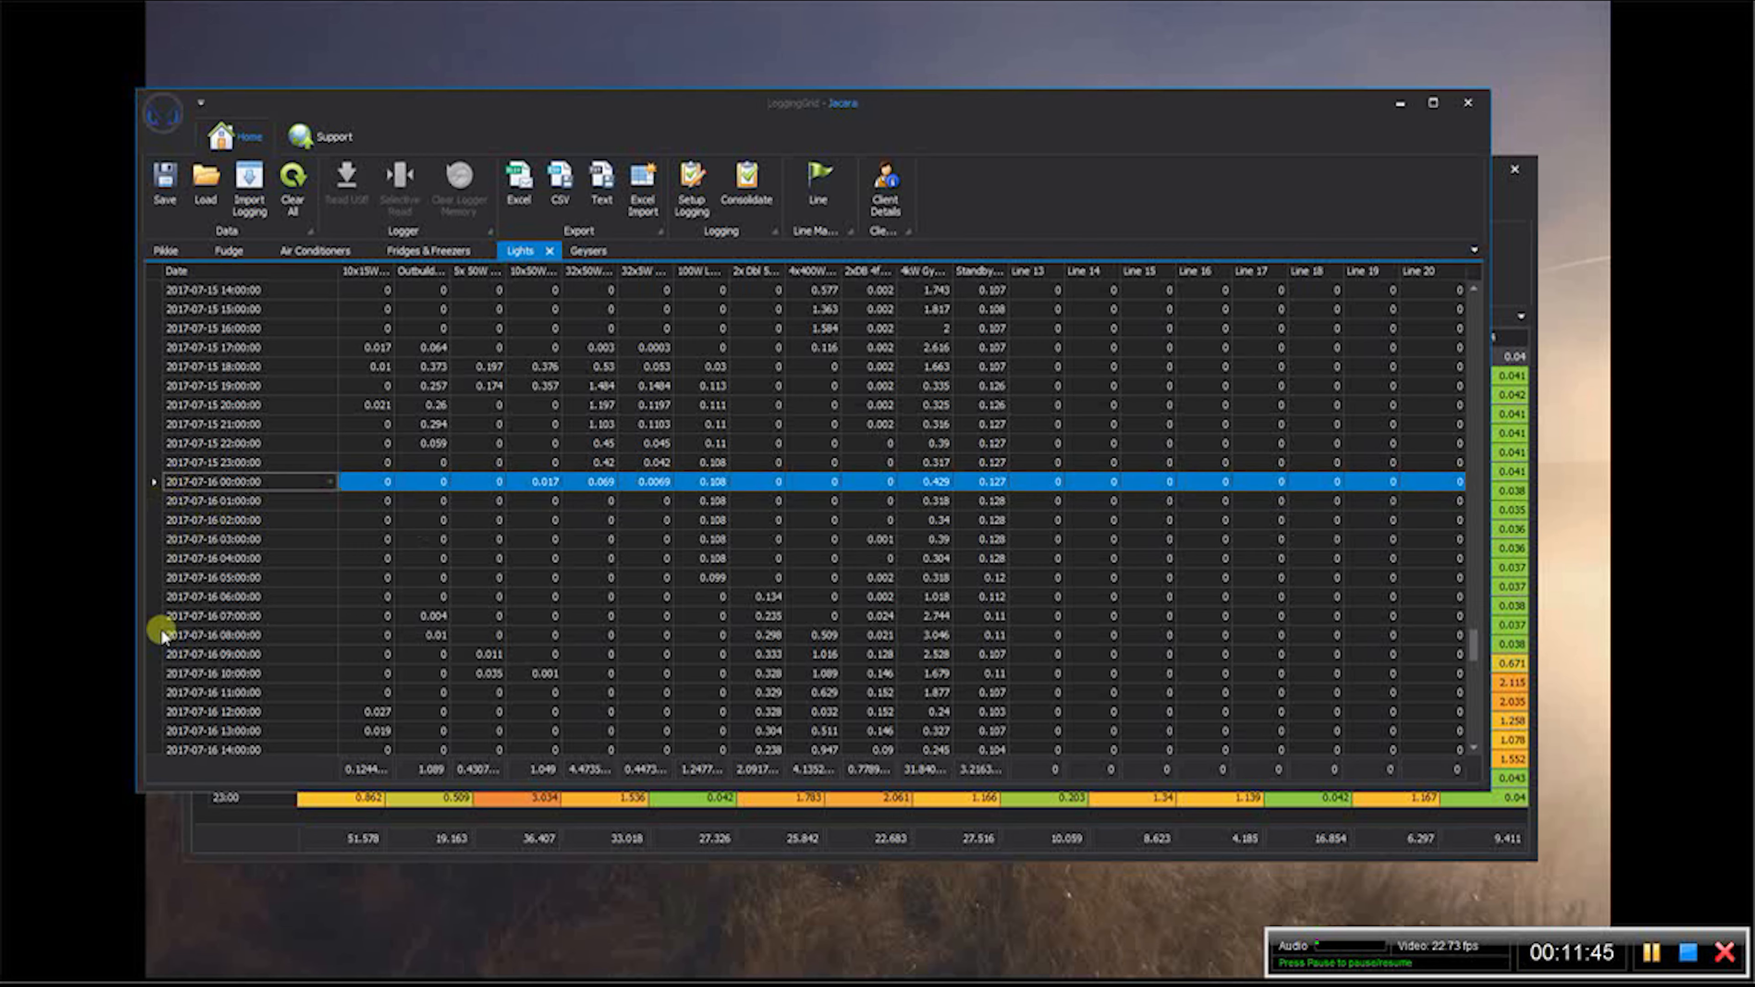
key(Delete)
key(Delete)
key(Delete)
key(Delete)
key(Delete)
key(Delete)
key(Delete)
key(Delete)
key(Delete)
key(Delete)
key(Delete)
key(Delete)
key(Delete)
key(Delete)
key(Delete)
key(Delete)
key(Delete)
key(Delete)
key(Delete)
key(Delete)
key(Delete)
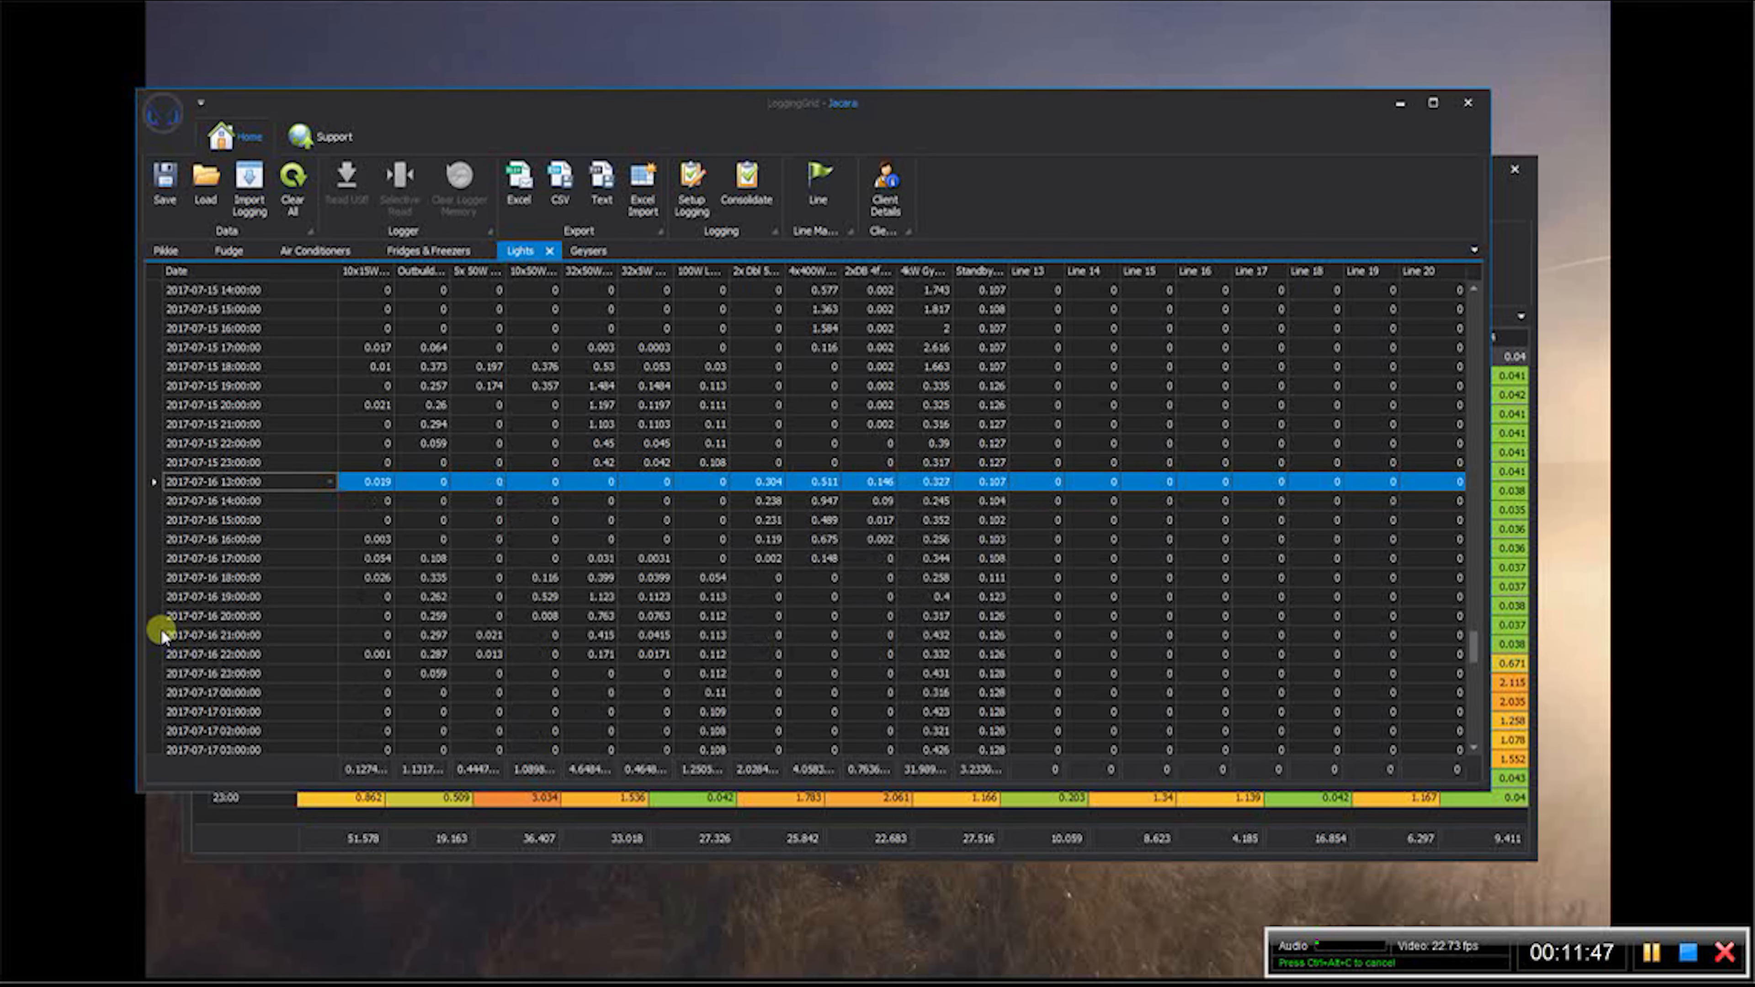
key(Delete)
key(Delete)
key(Delete)
key(Delete)
key(Delete)
key(Delete)
key(Delete)
key(Delete)
key(Delete)
key(Delete)
key(Delete)
key(Delete)
key(Delete)
key(Delete)
key(Delete)
key(Delete)
key(Delete)
key(Delete)
key(Delete)
key(Delete)
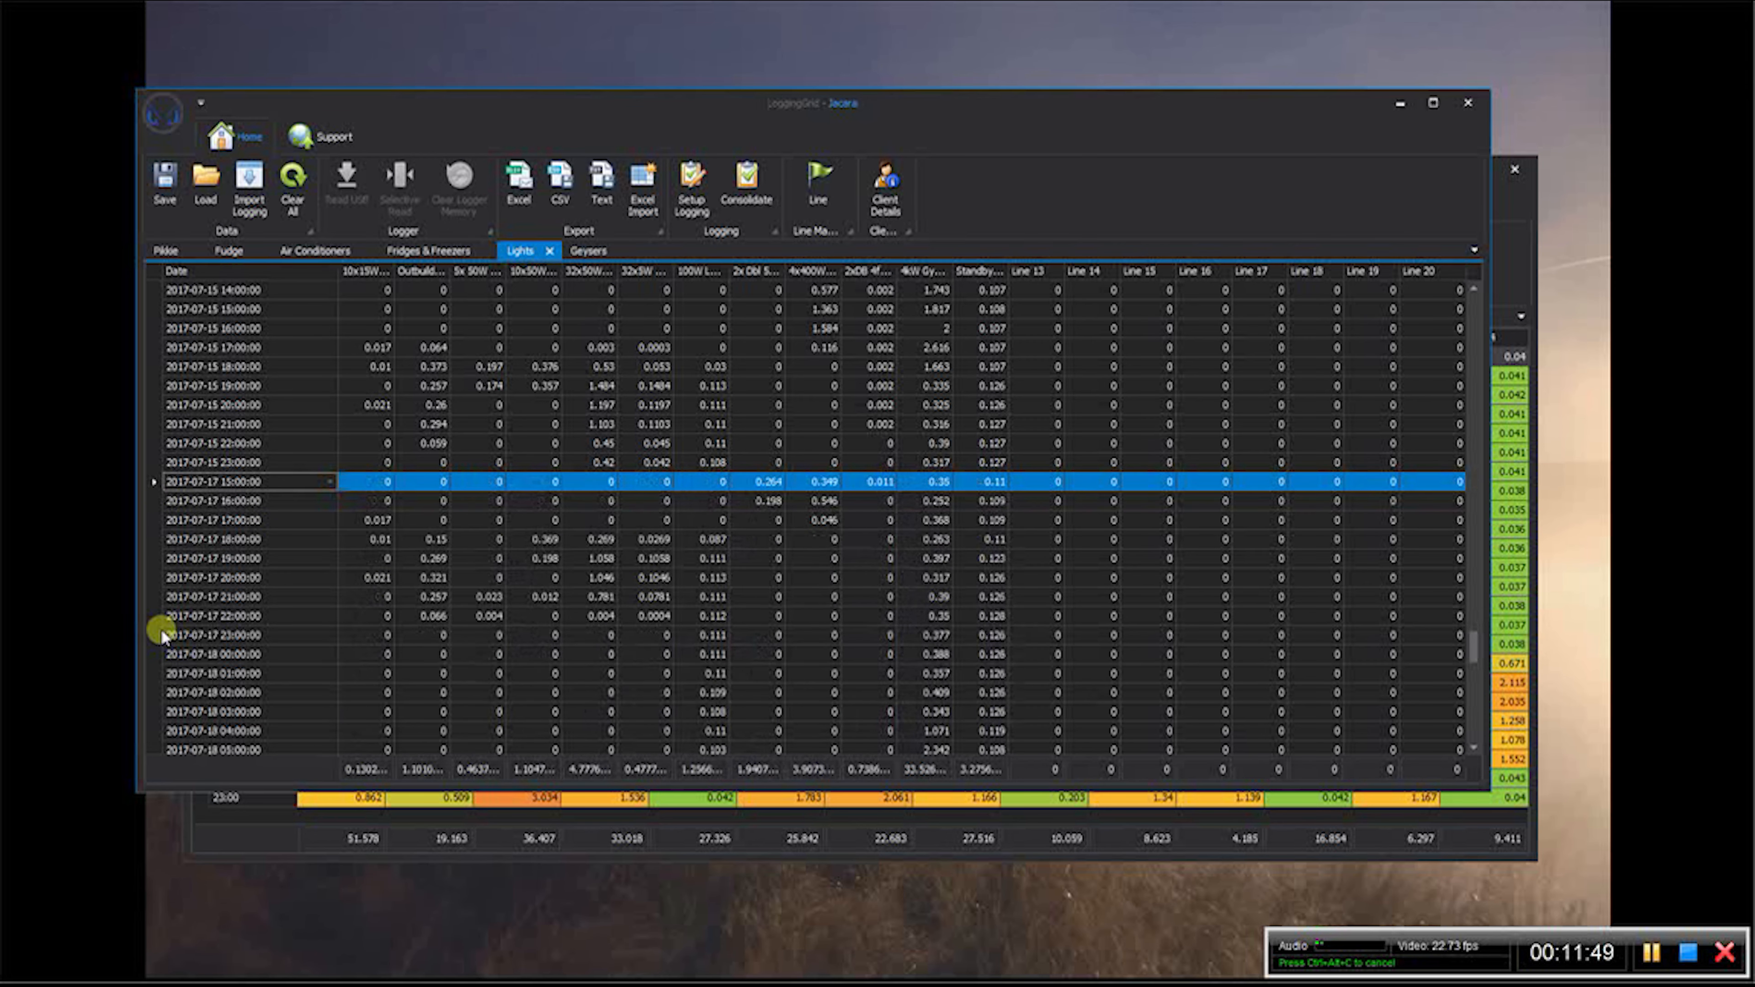
key(Delete)
key(Delete)
key(Delete)
key(Delete)
key(Delete)
key(Delete)
key(Delete)
key(Delete)
key(Delete)
key(Delete)
key(Delete)
key(Delete)
key(Delete)
key(Delete)
key(Delete)
key(Delete)
key(Delete)
key(Delete)
key(Delete)
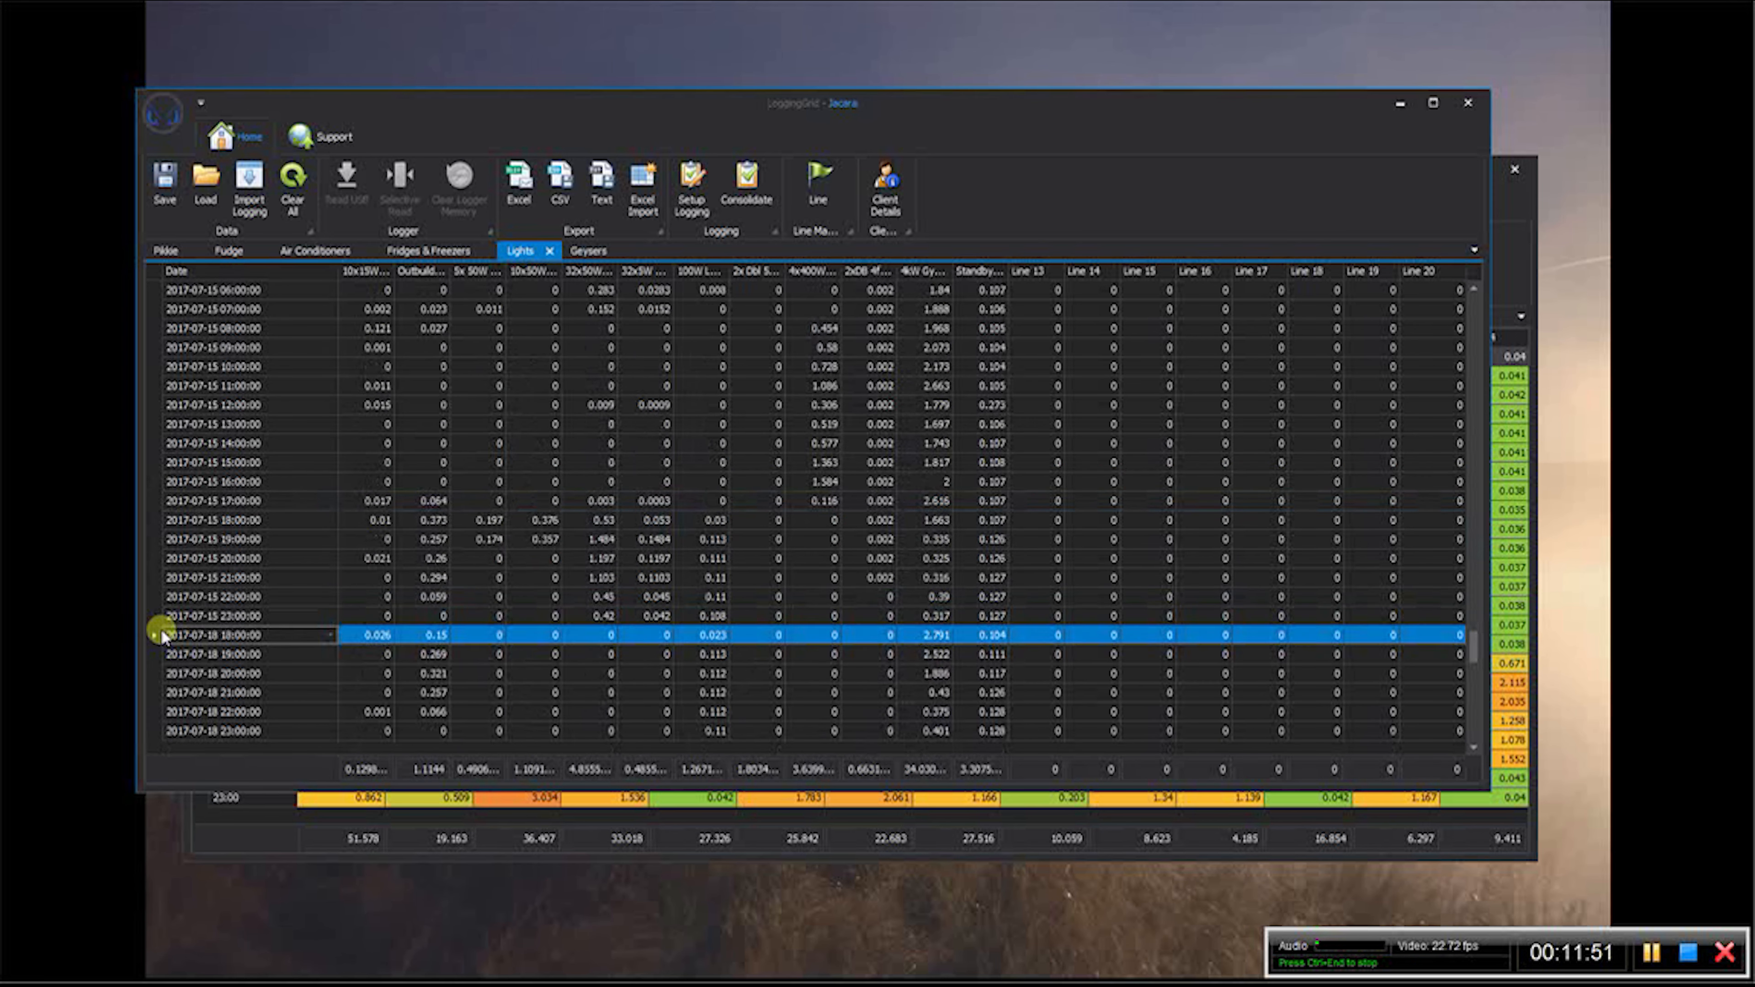
key(Delete)
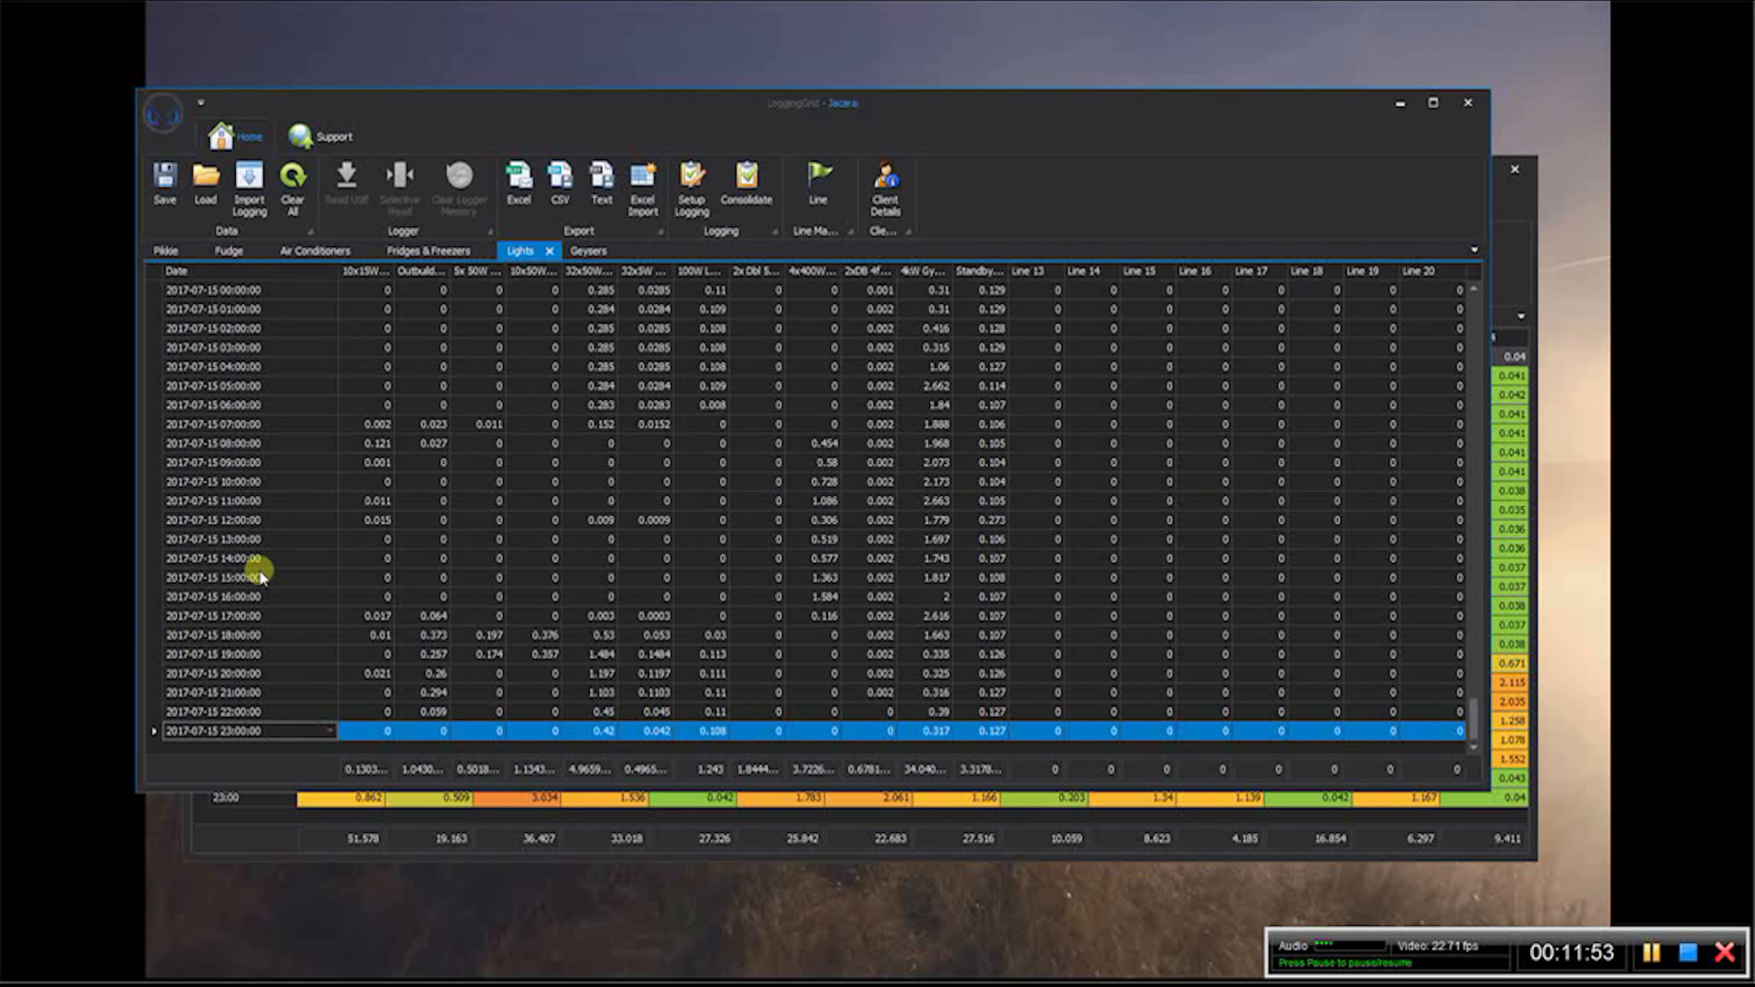
click(584, 253)
drag(1465, 326, 1466, 635)
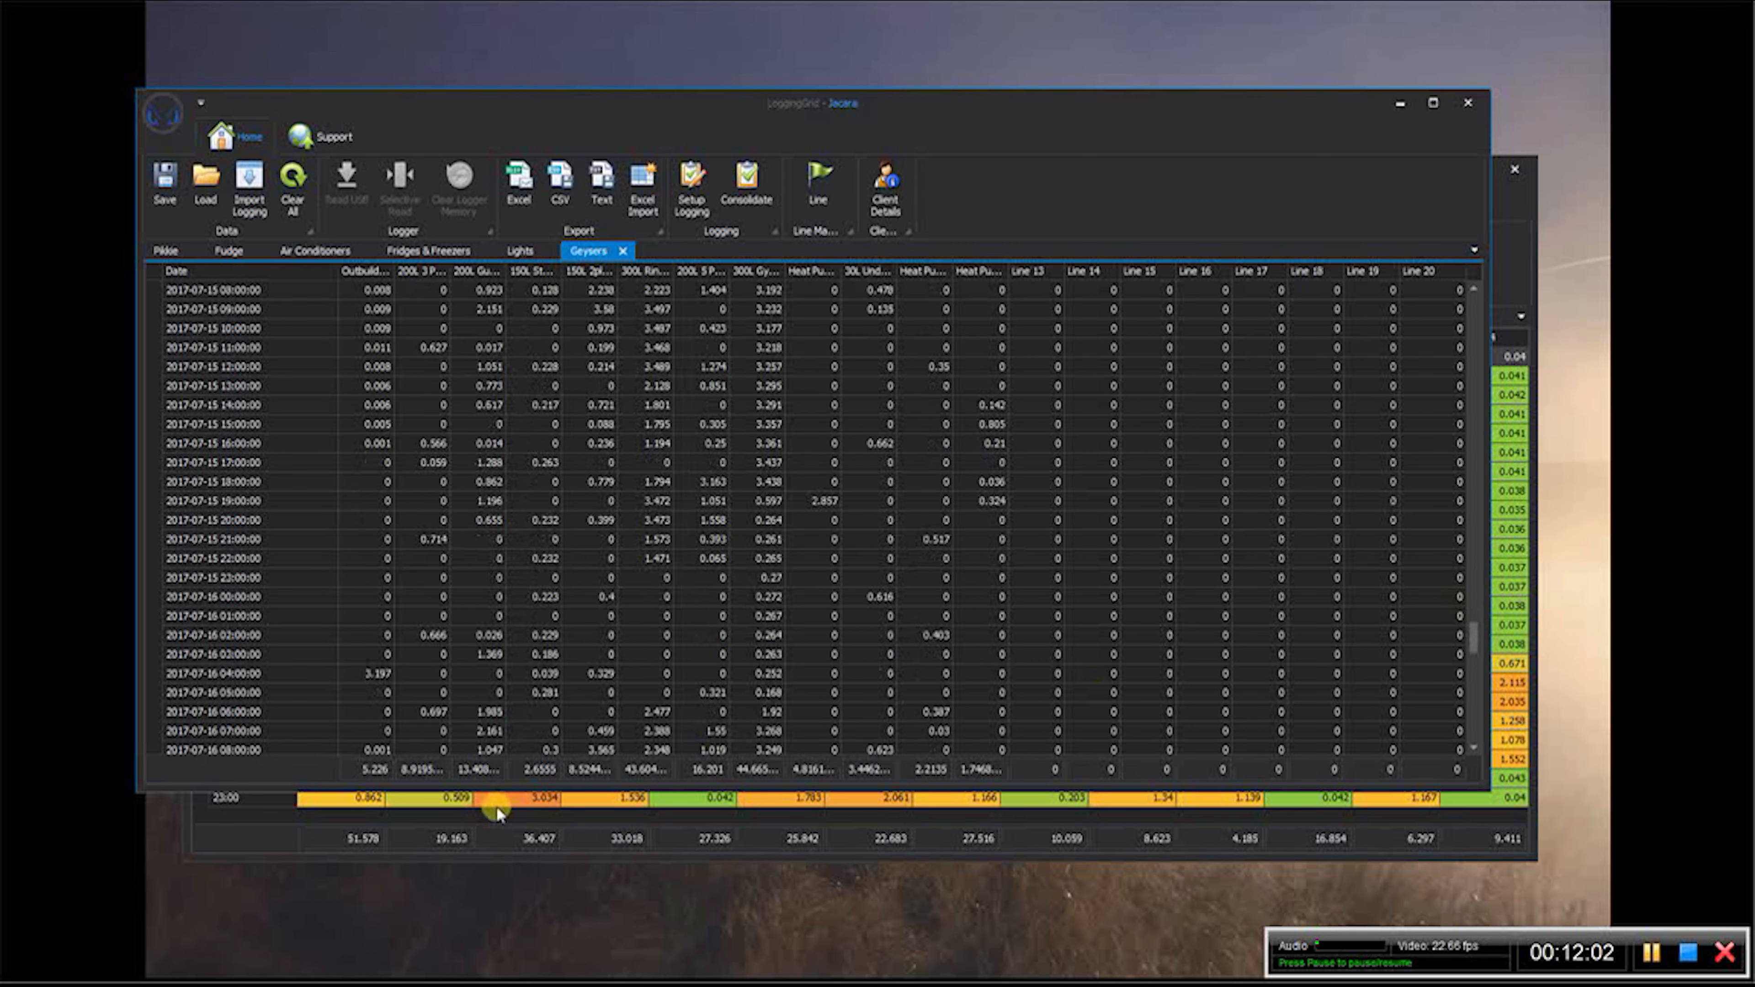
click(153, 603)
key(Delete)
key(Delete)
key(Delete)
key(Delete)
key(Delete)
key(Delete)
key(Delete)
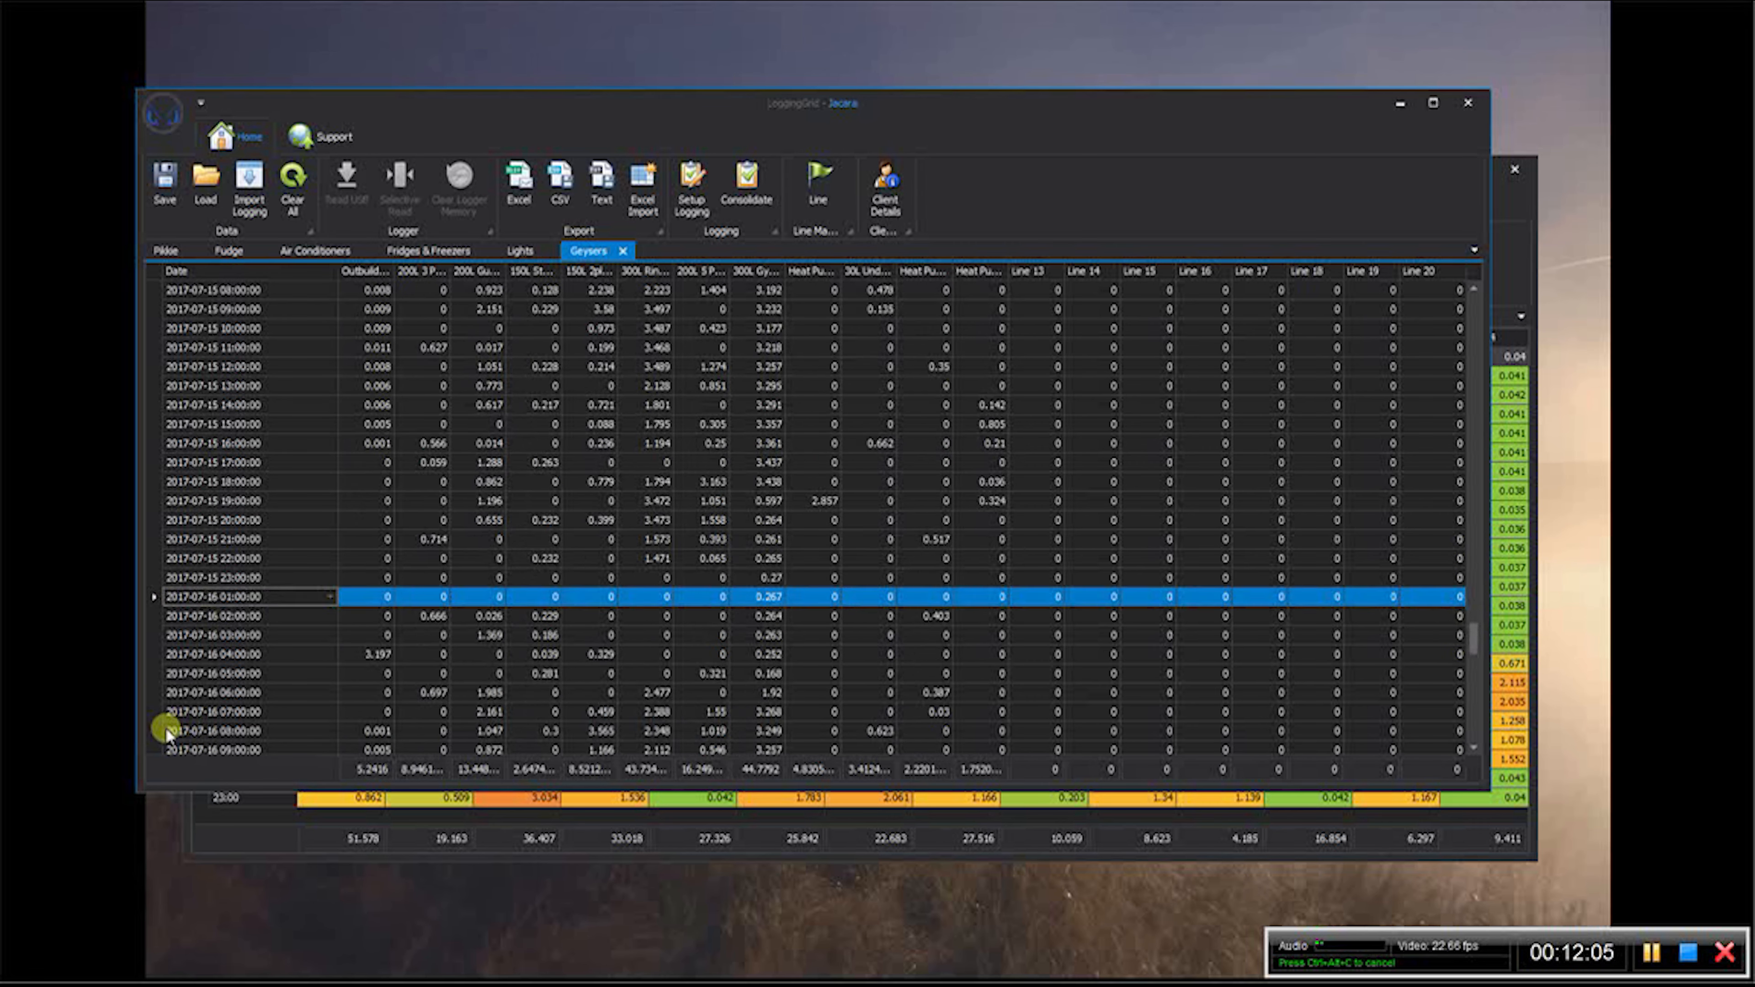
key(Delete)
key(Delete)
key(Delete)
key(Delete)
key(Delete)
key(Delete)
key(Delete)
key(Delete)
key(Delete)
key(Delete)
key(Delete)
key(Delete)
key(Delete)
key(Delete)
key(Delete)
key(Delete)
key(Delete)
key(Delete)
key(Delete)
key(Delete)
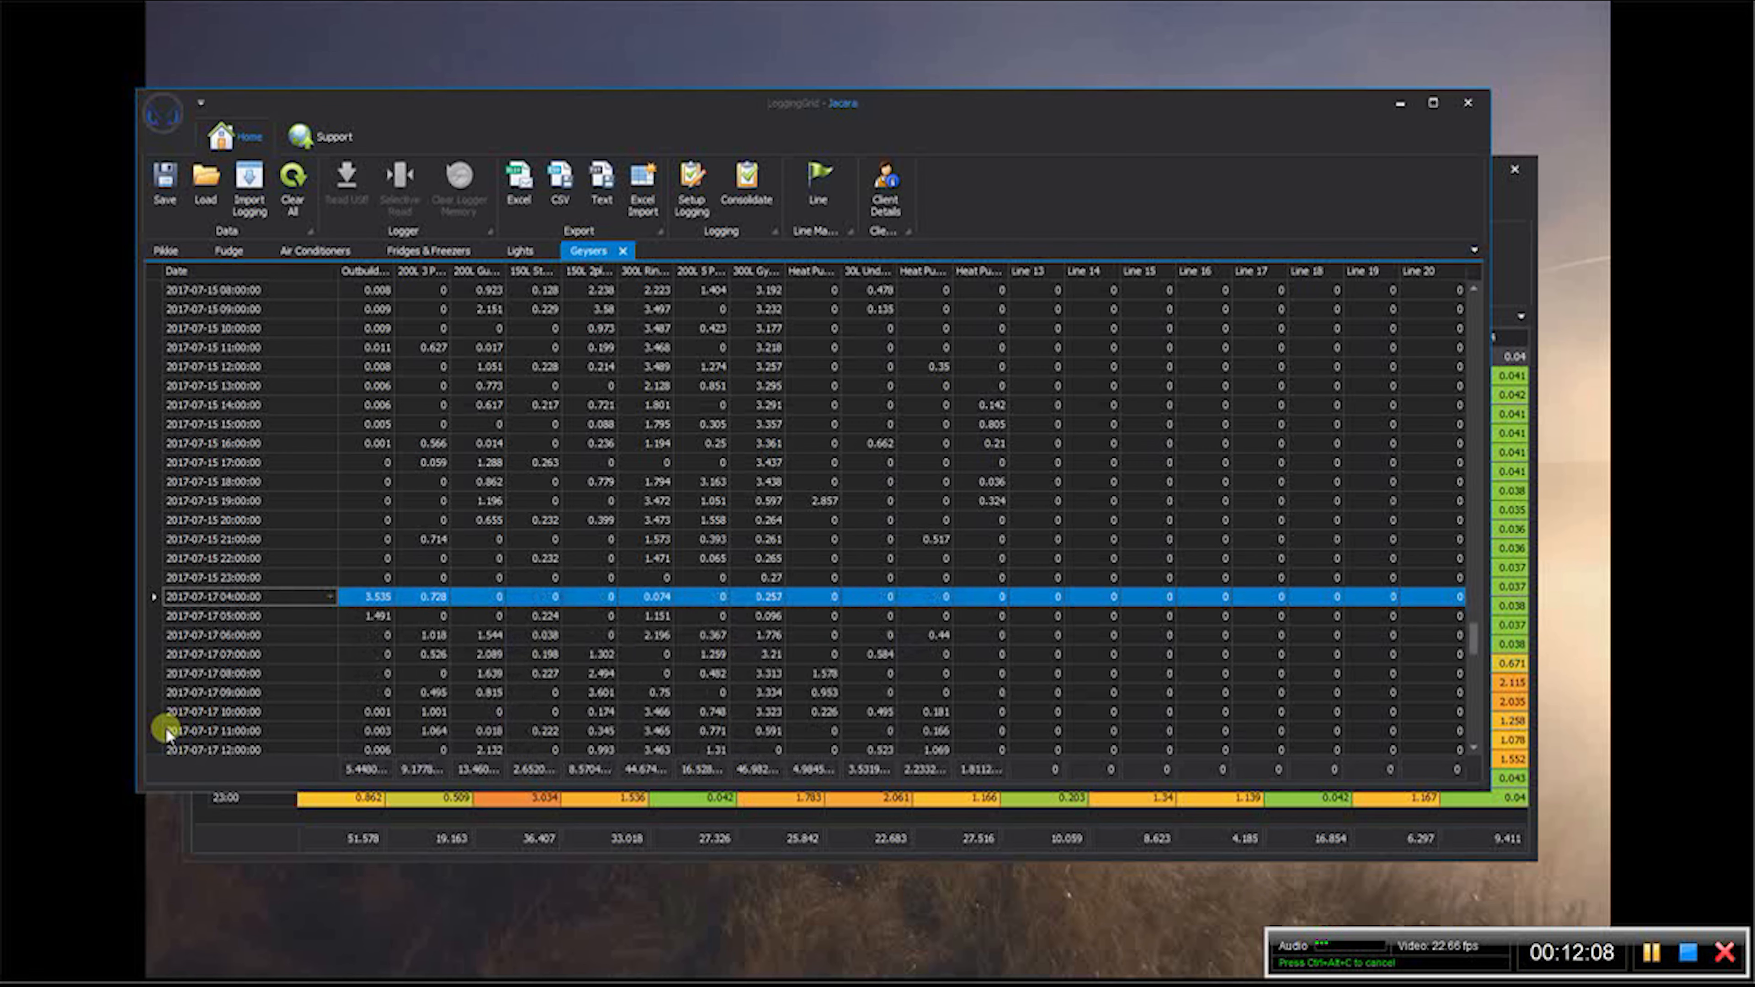
key(Delete)
key(Delete)
key(Delete)
key(Delete)
key(Delete)
key(Delete)
key(Delete)
key(Delete)
key(Delete)
key(Delete)
key(Delete)
key(Delete)
key(Delete)
key(Delete)
key(Delete)
key(Delete)
key(Delete)
key(Delete)
key(Delete)
key(Delete)
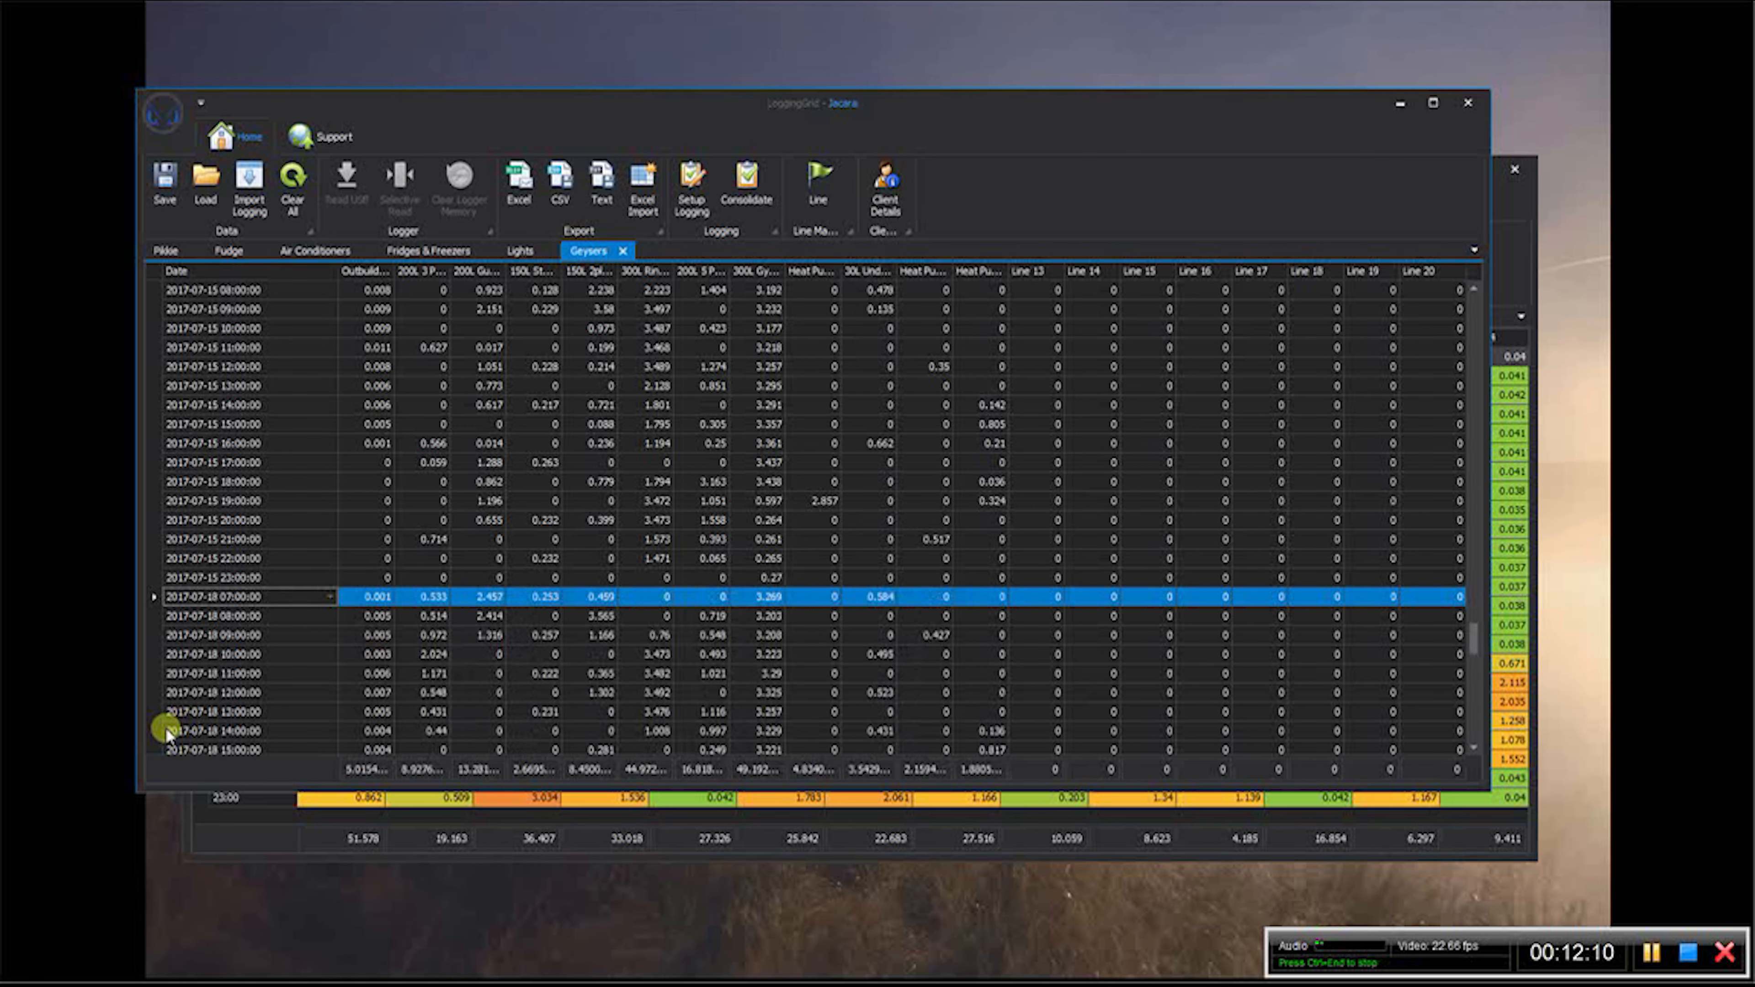
key(Delete)
key(Delete)
key(Delete)
key(Delete)
key(Delete)
key(Delete)
key(Delete)
key(Delete)
key(Delete)
key(Delete)
key(Delete)
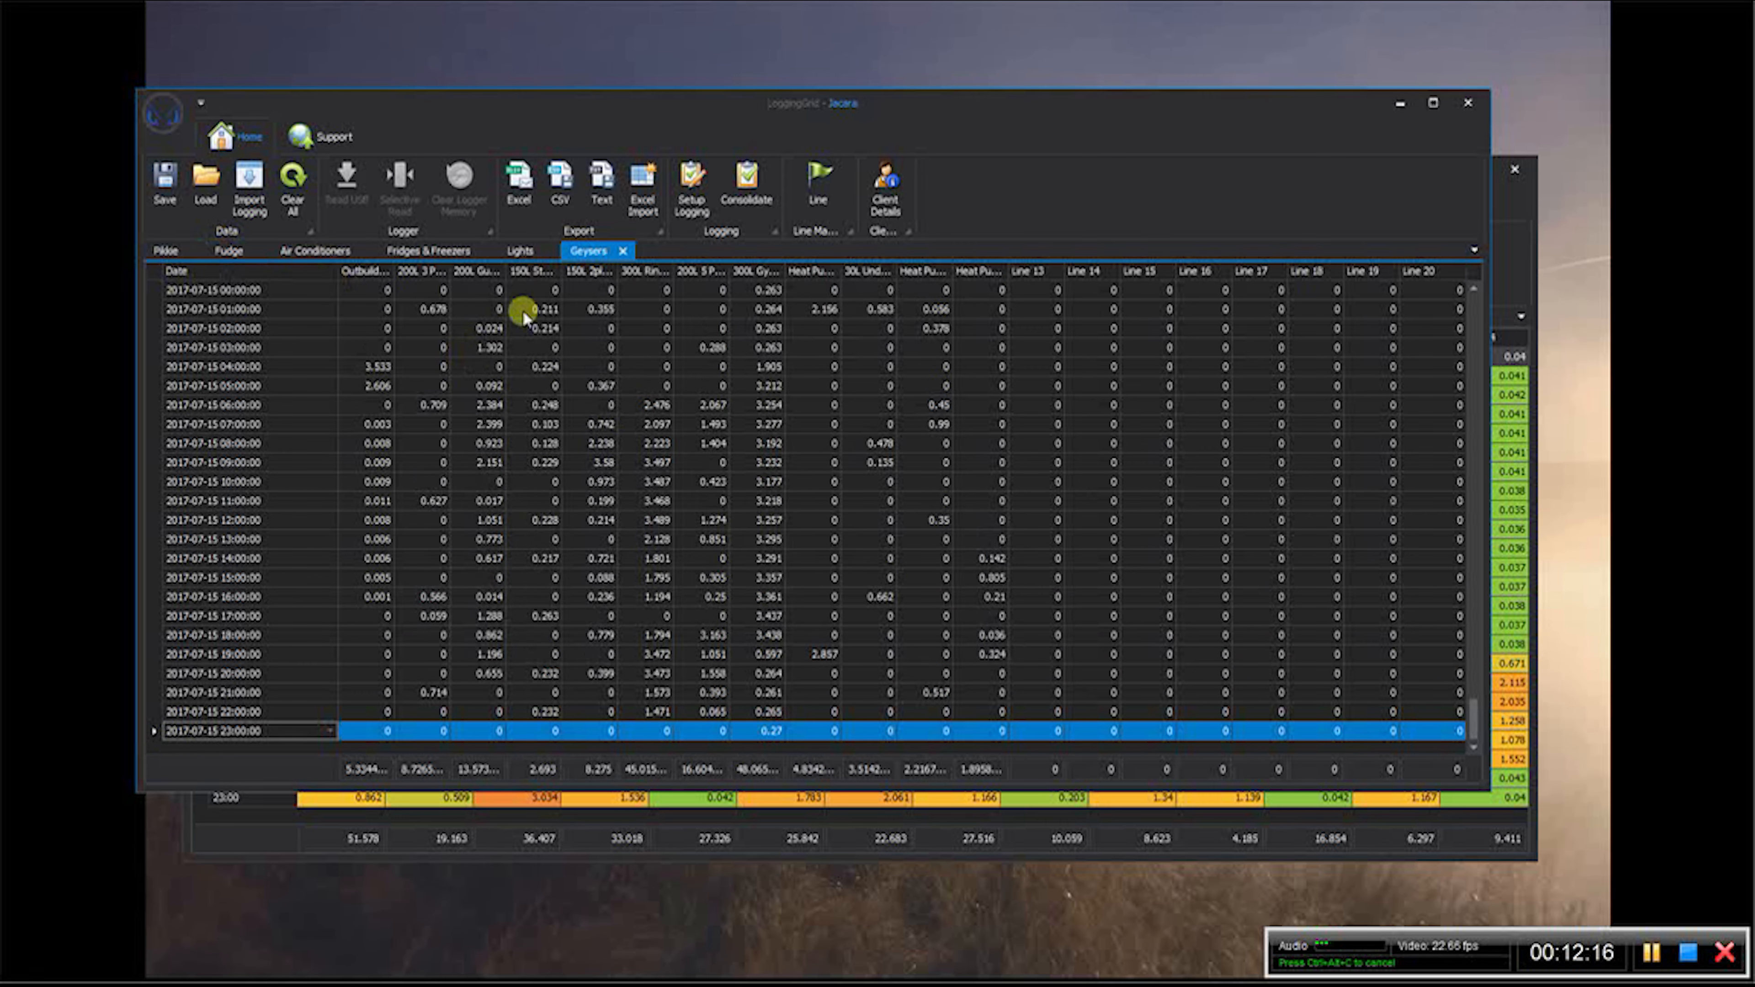
- Consolidate the logging data and compare the dates in Pikkie, Fudge and Fridges & Freezers with the consolidated grid
click(765, 185)
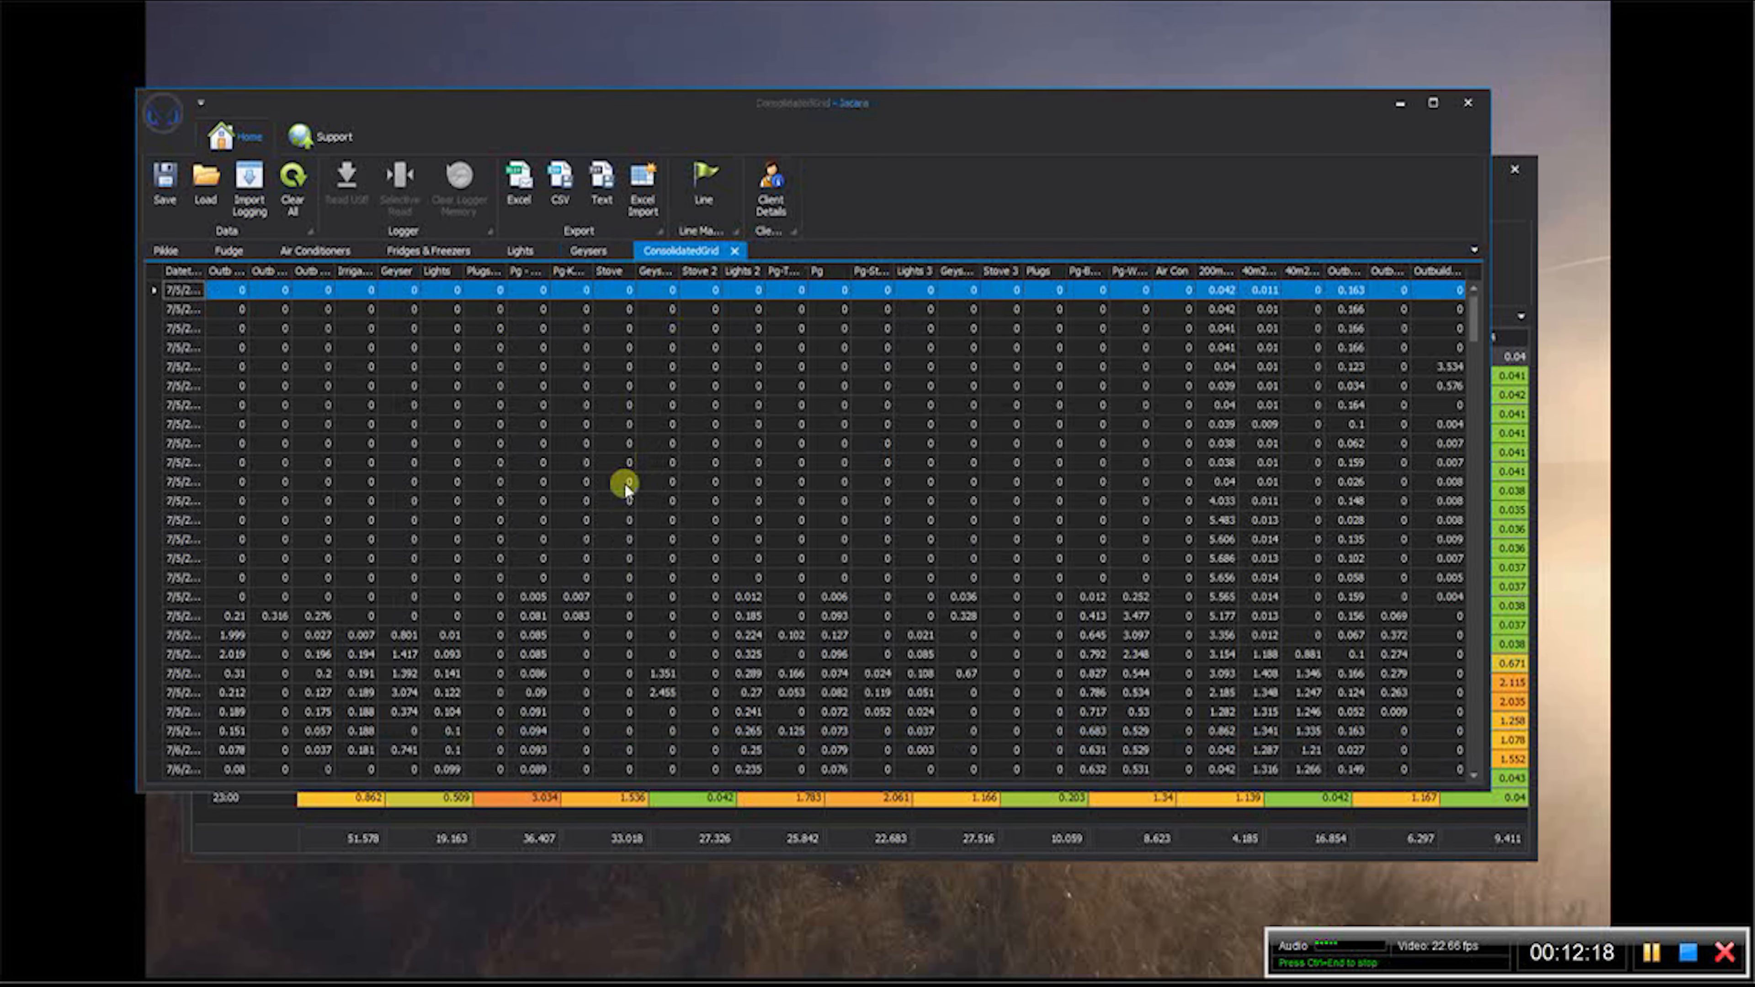
click(413, 251)
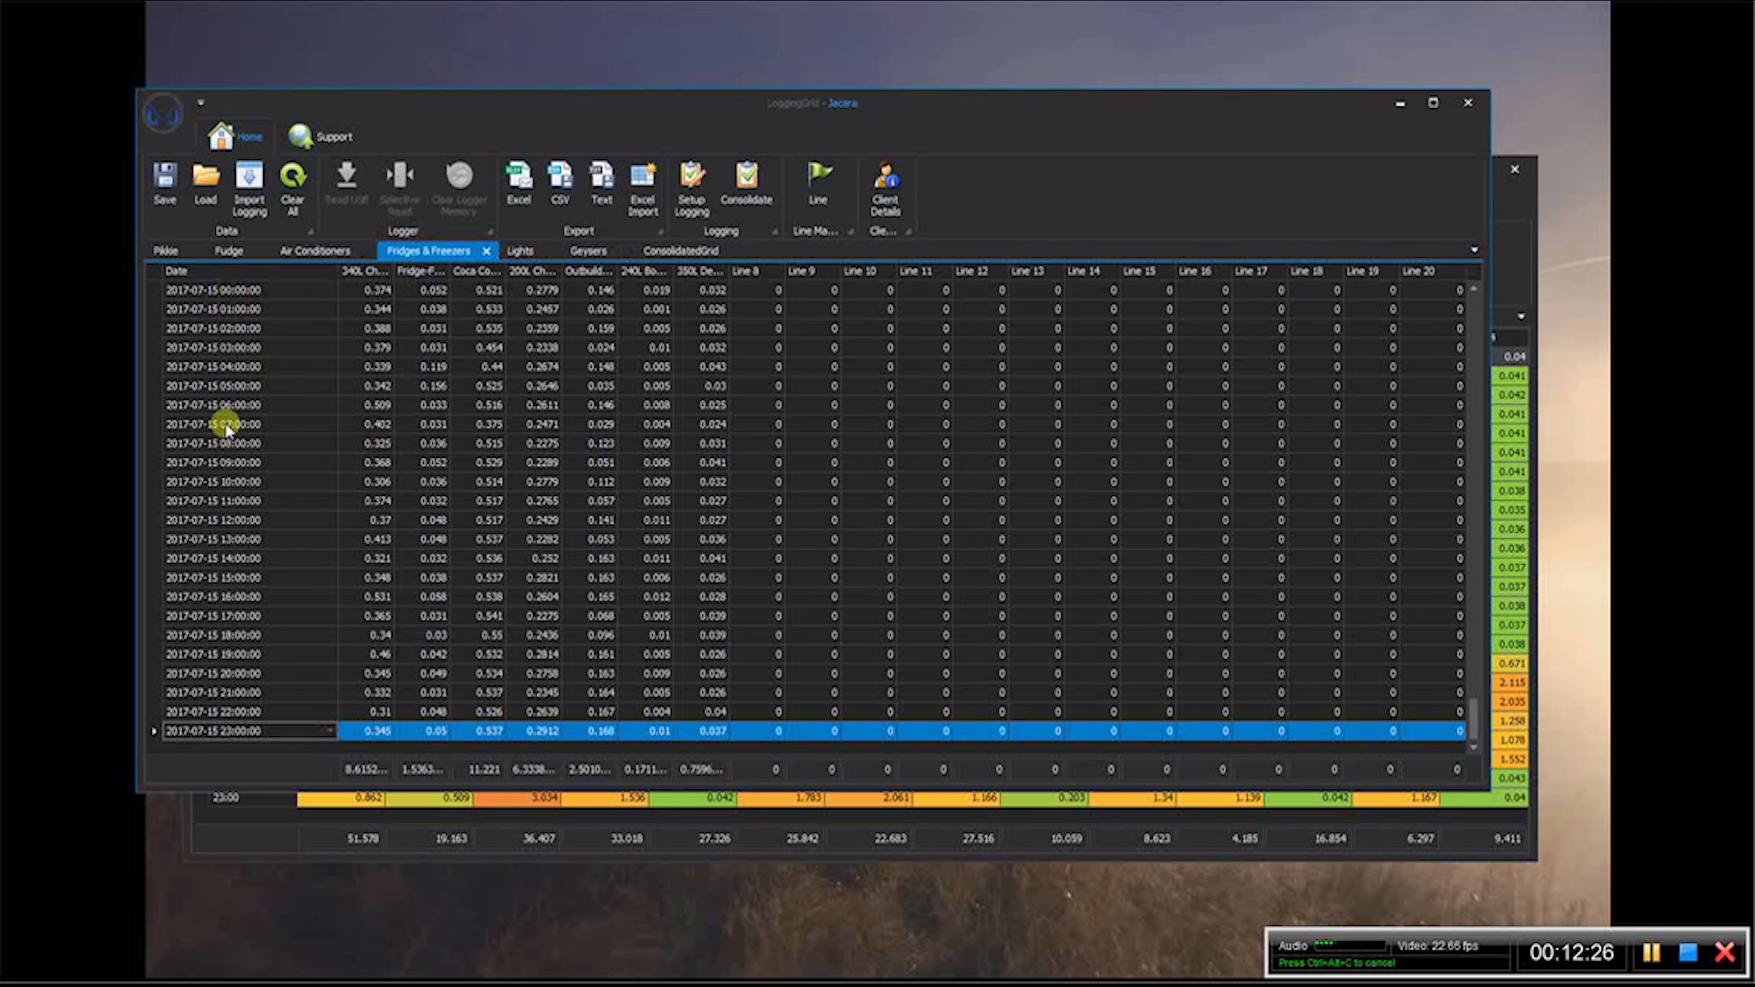
click(166, 251)
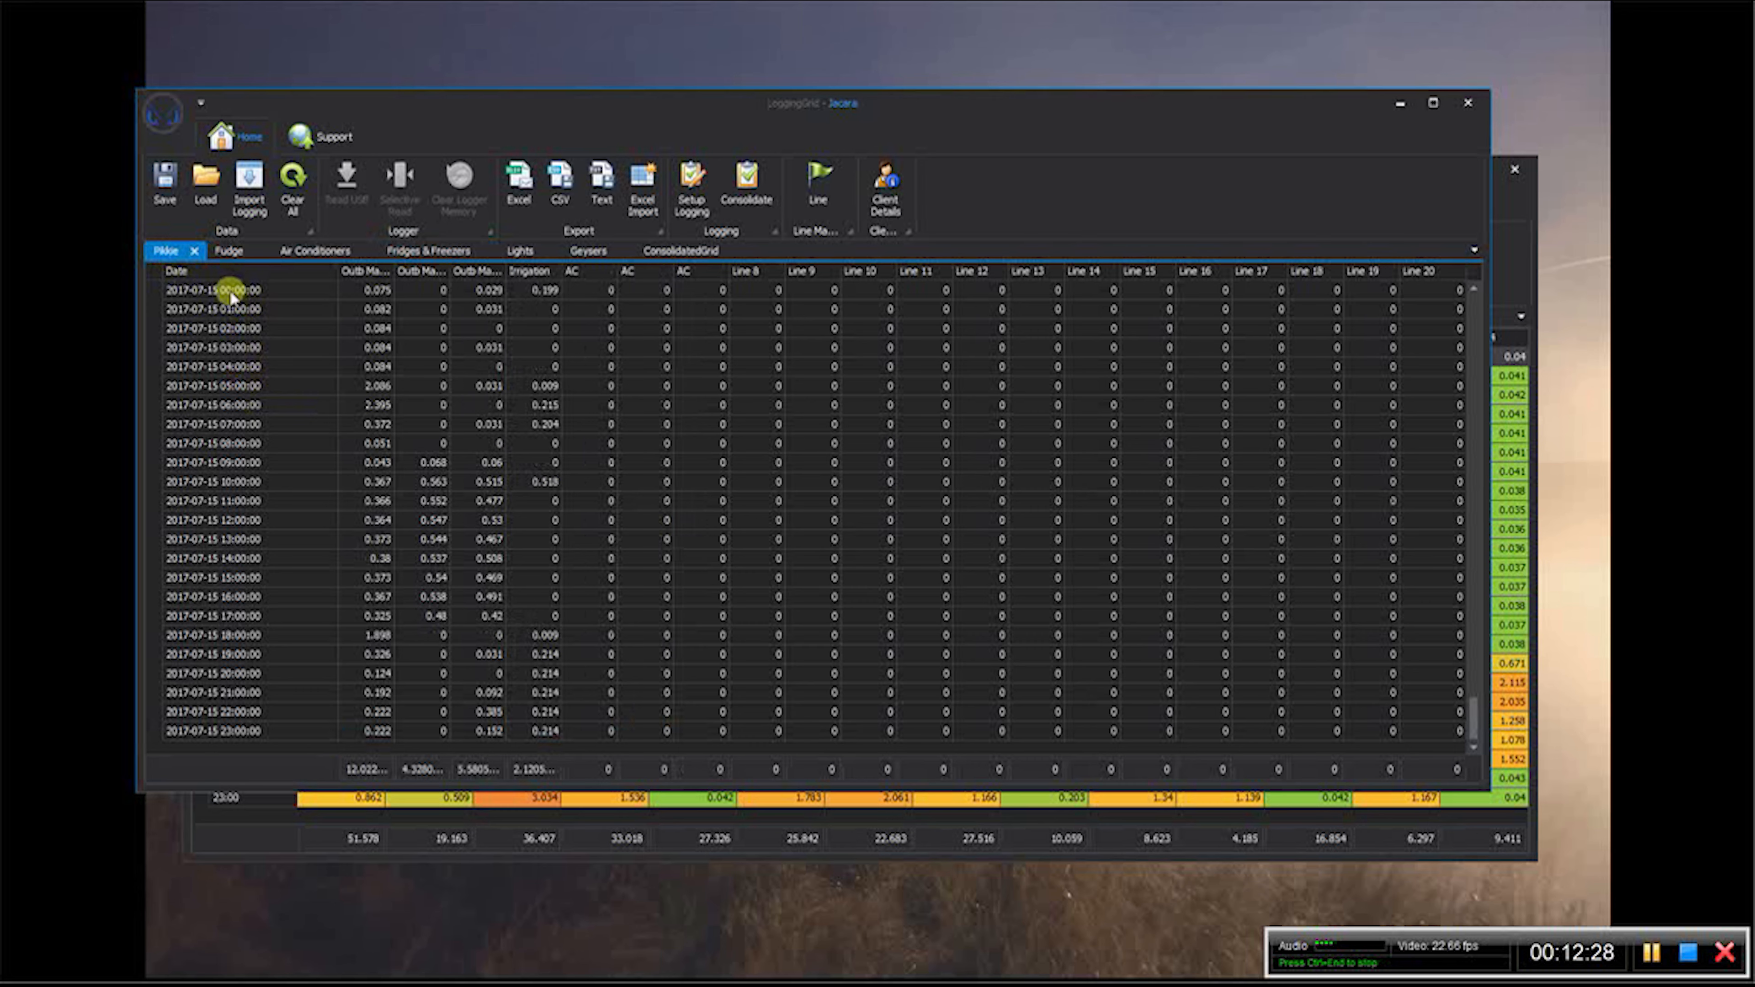
click(229, 253)
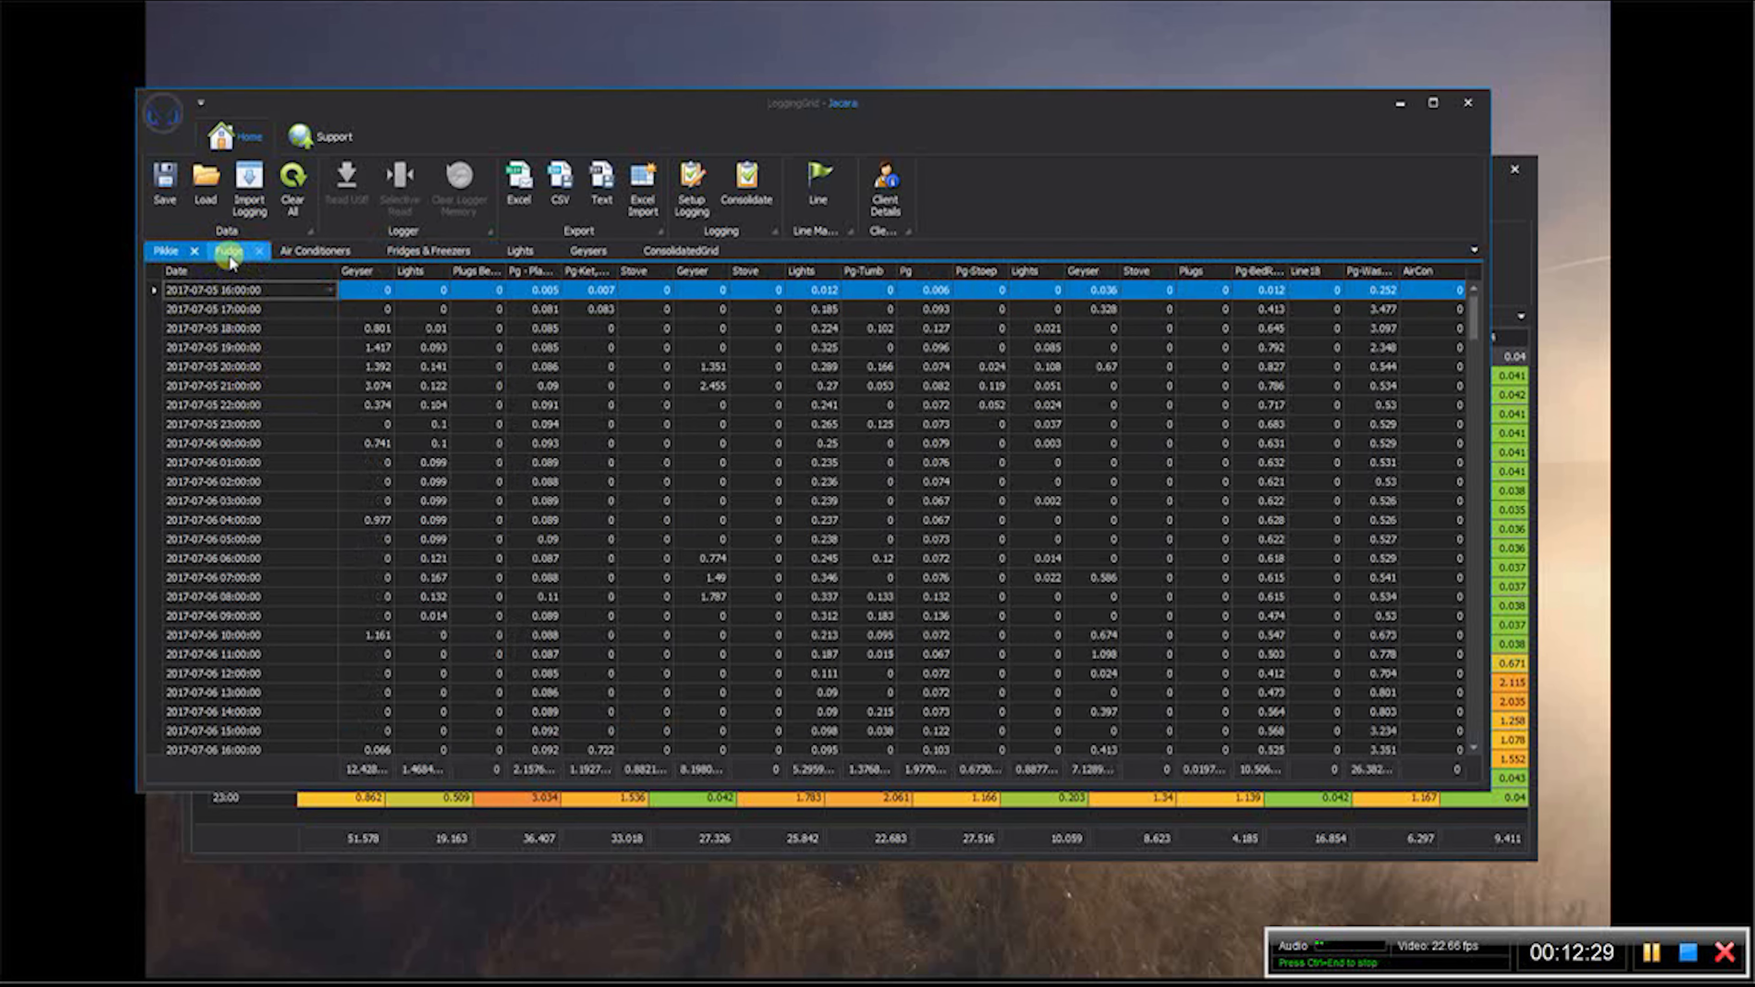
click(168, 253)
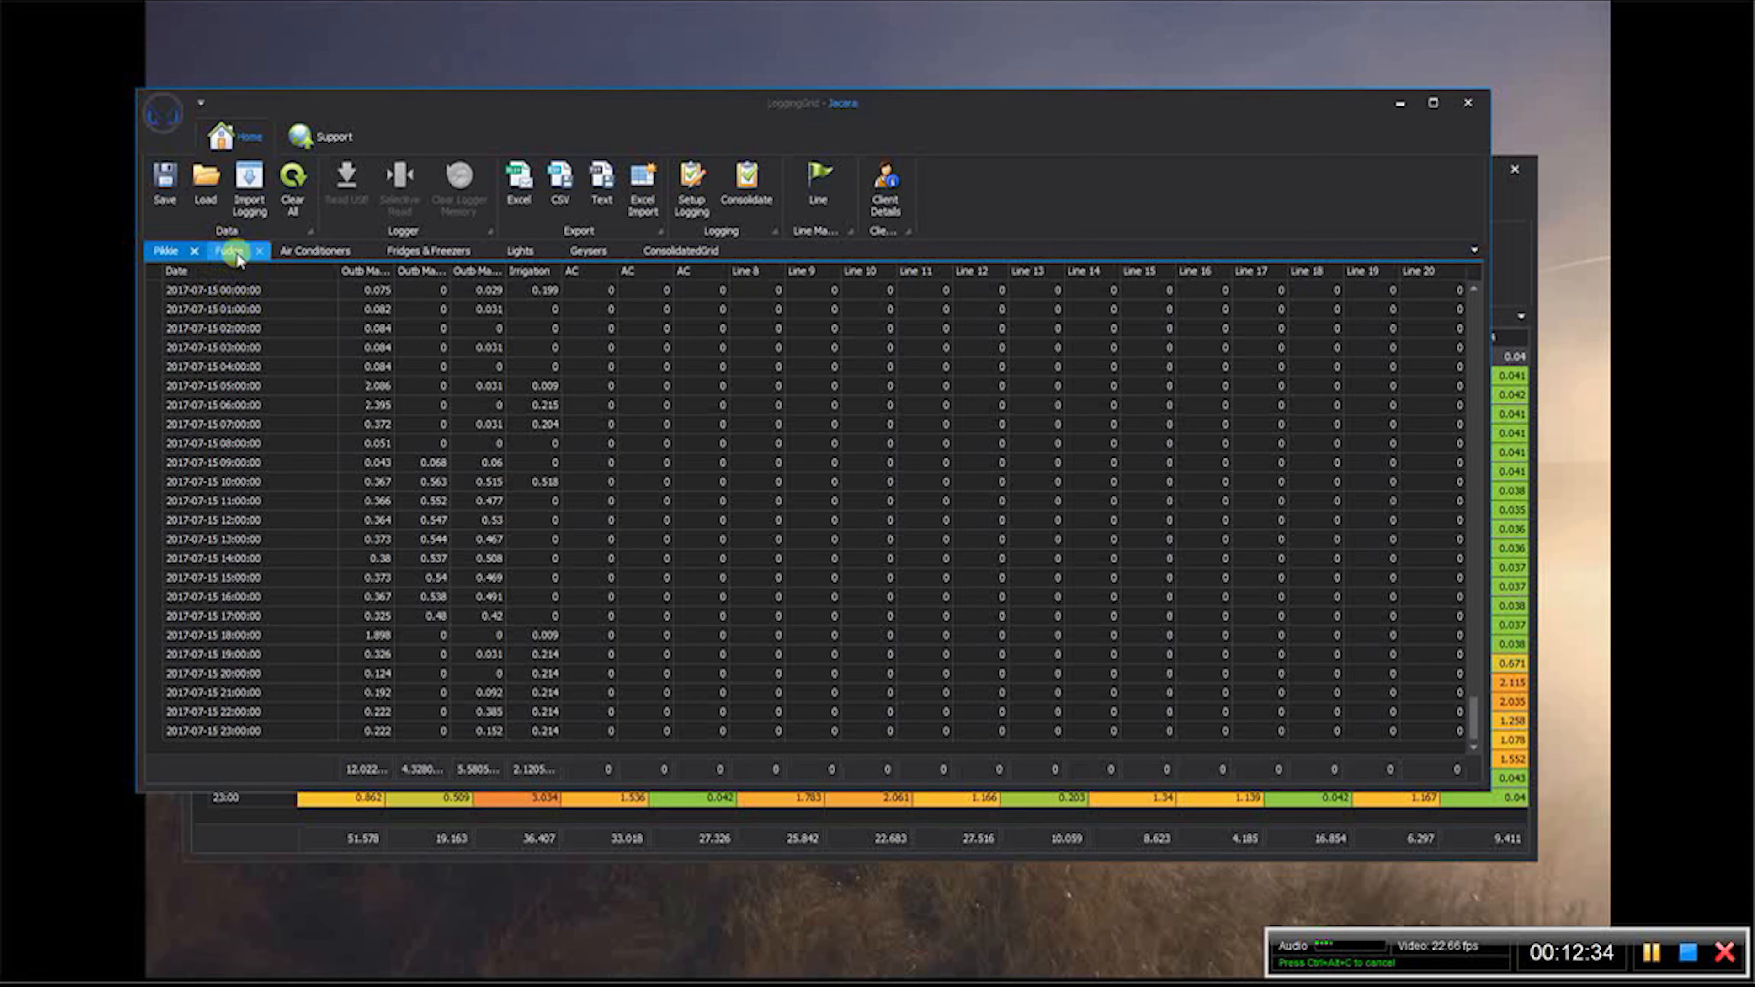
drag(1473, 717, 1413, 294)
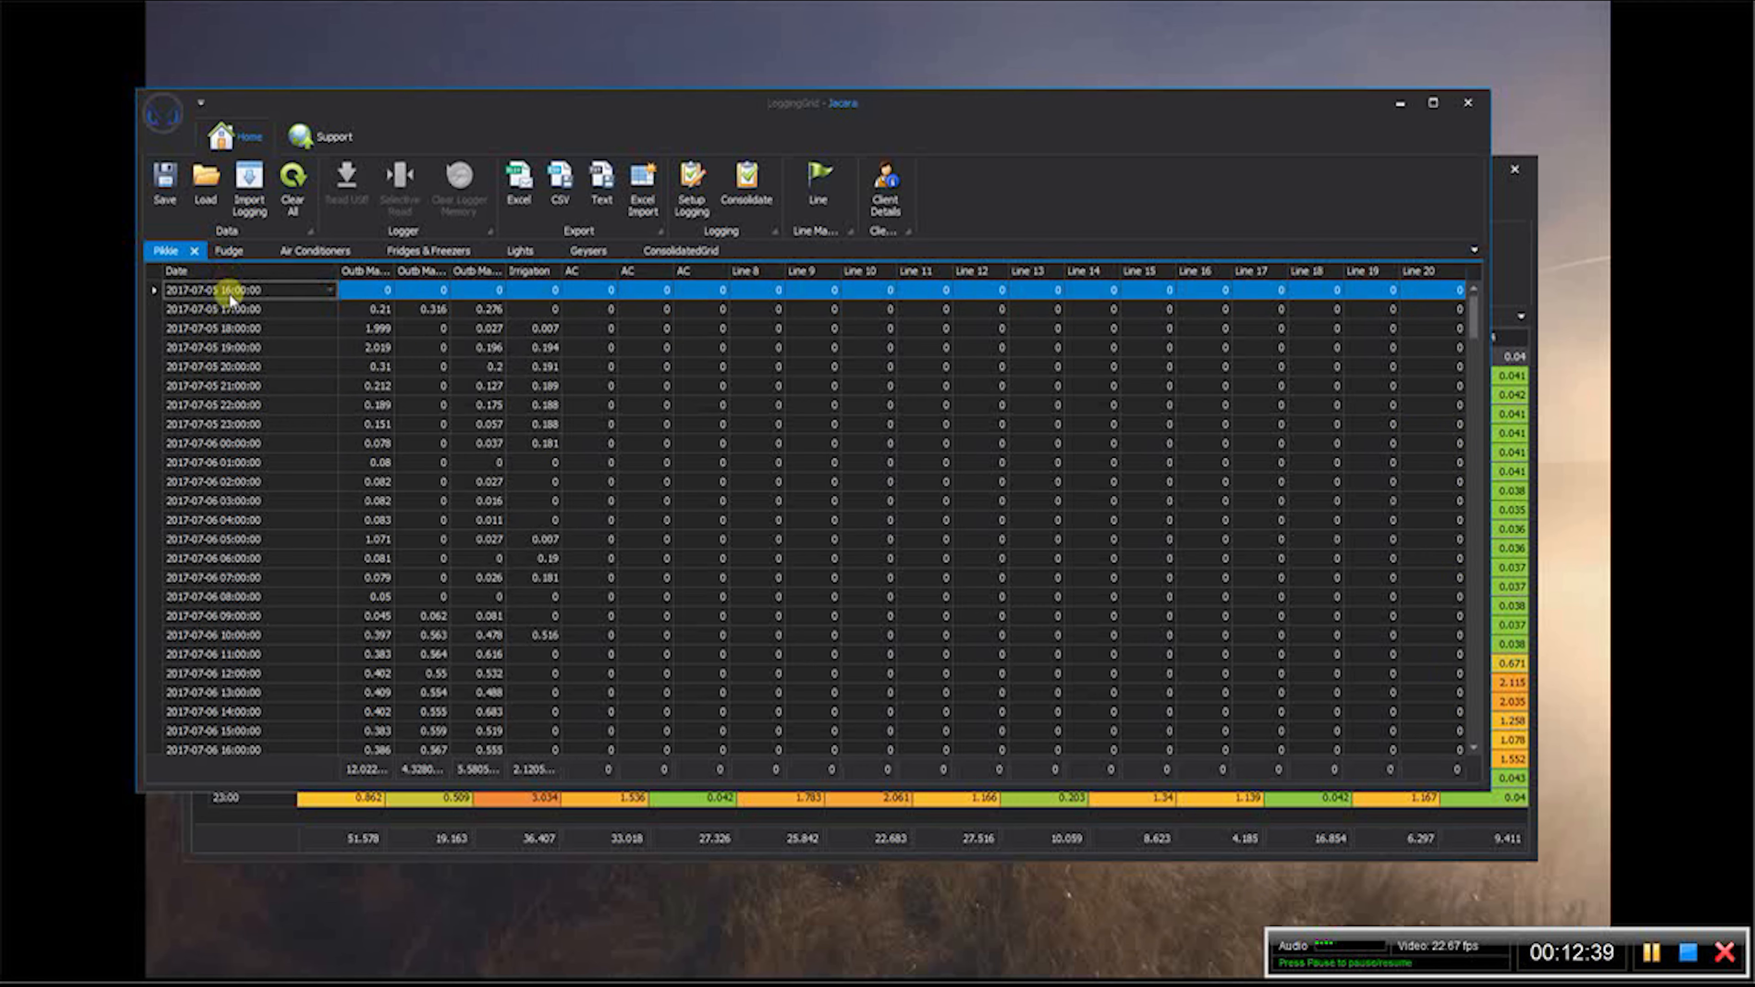
click(229, 251)
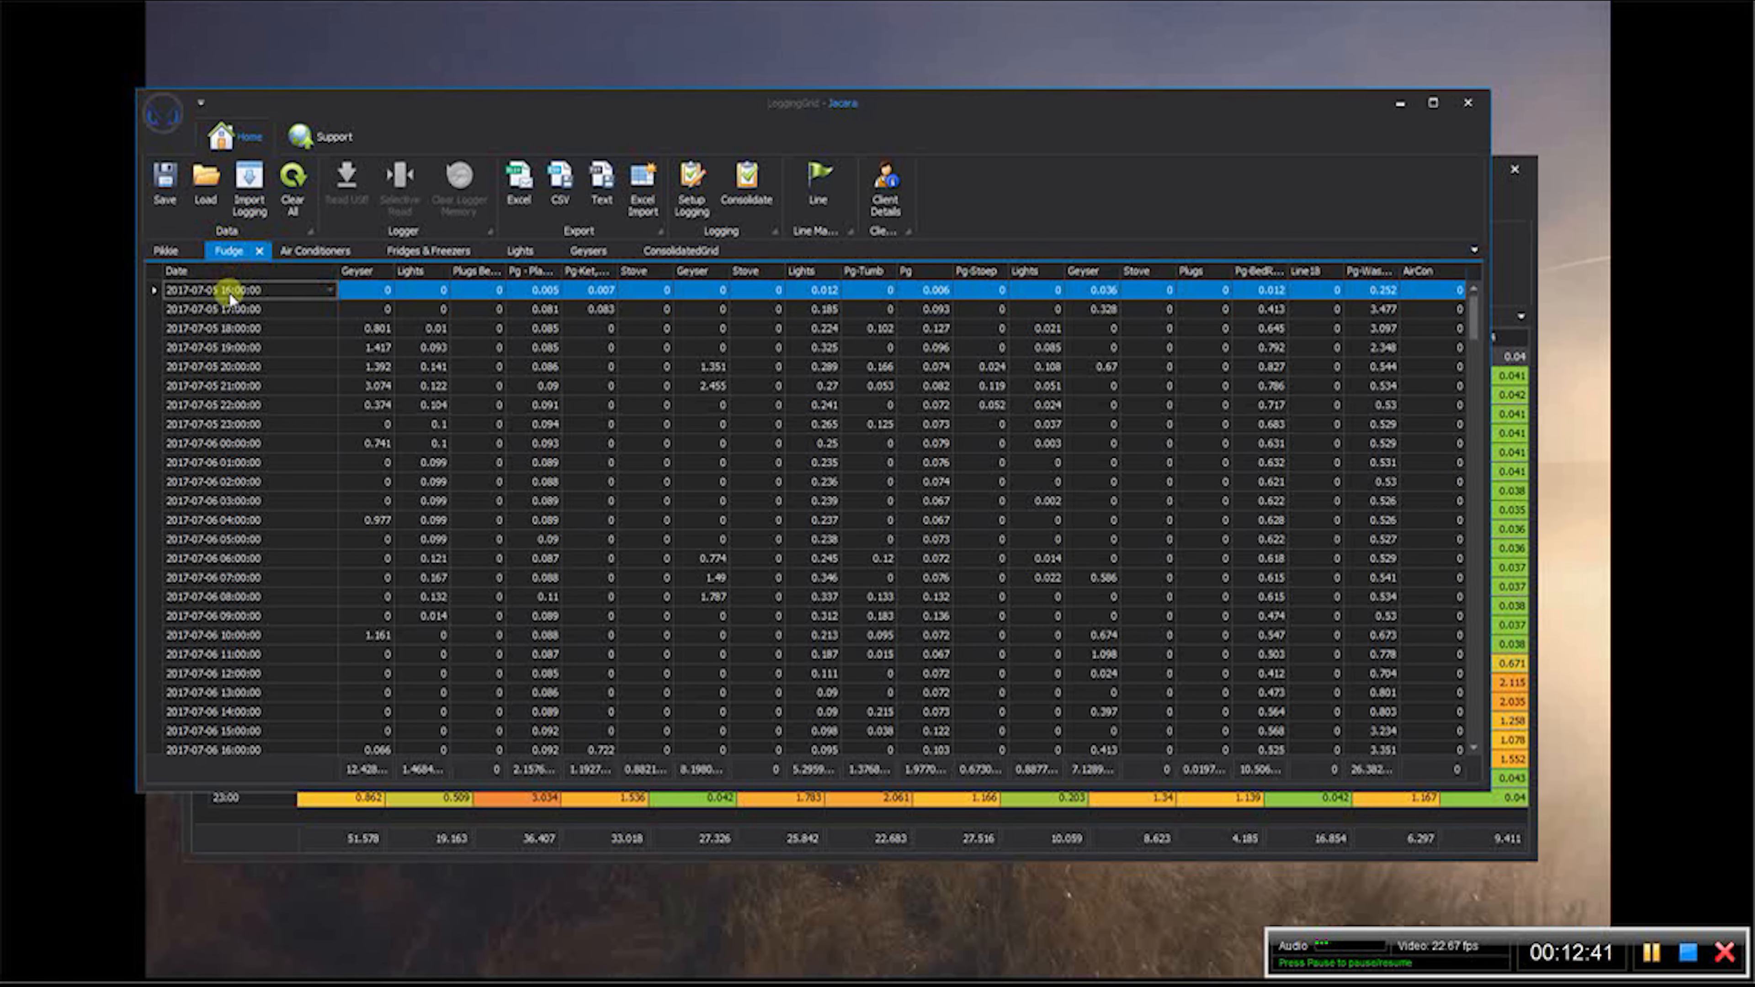
click(434, 252)
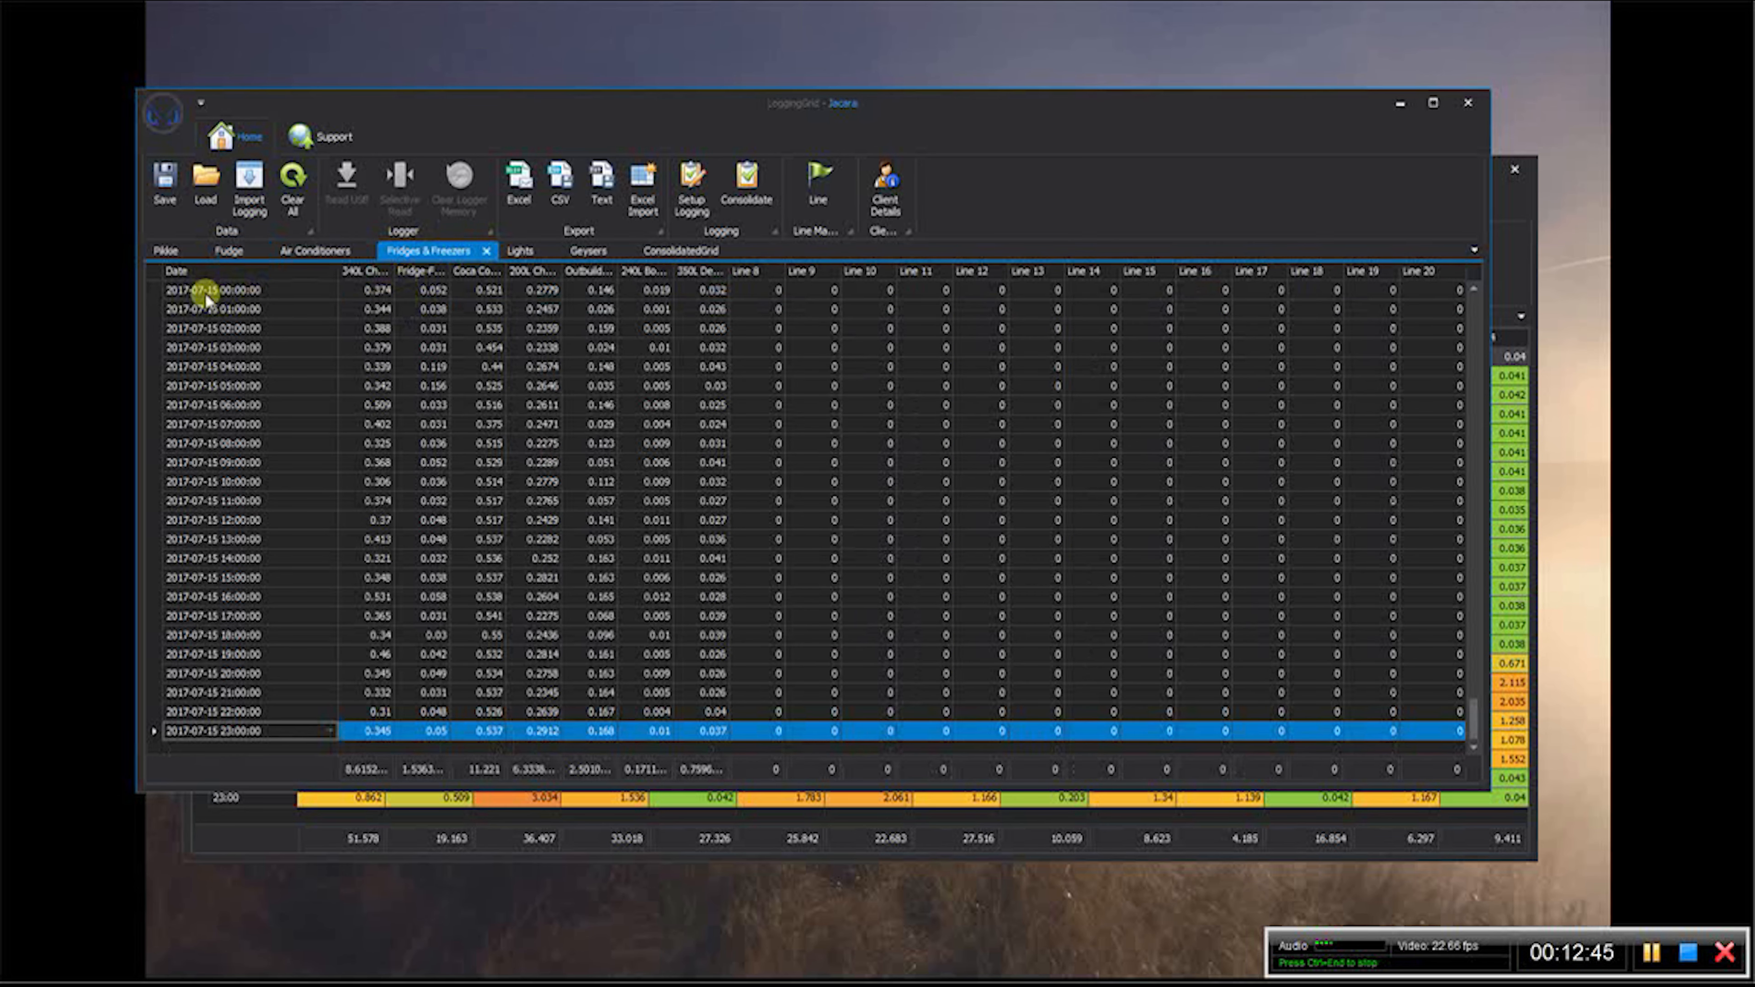
click(660, 251)
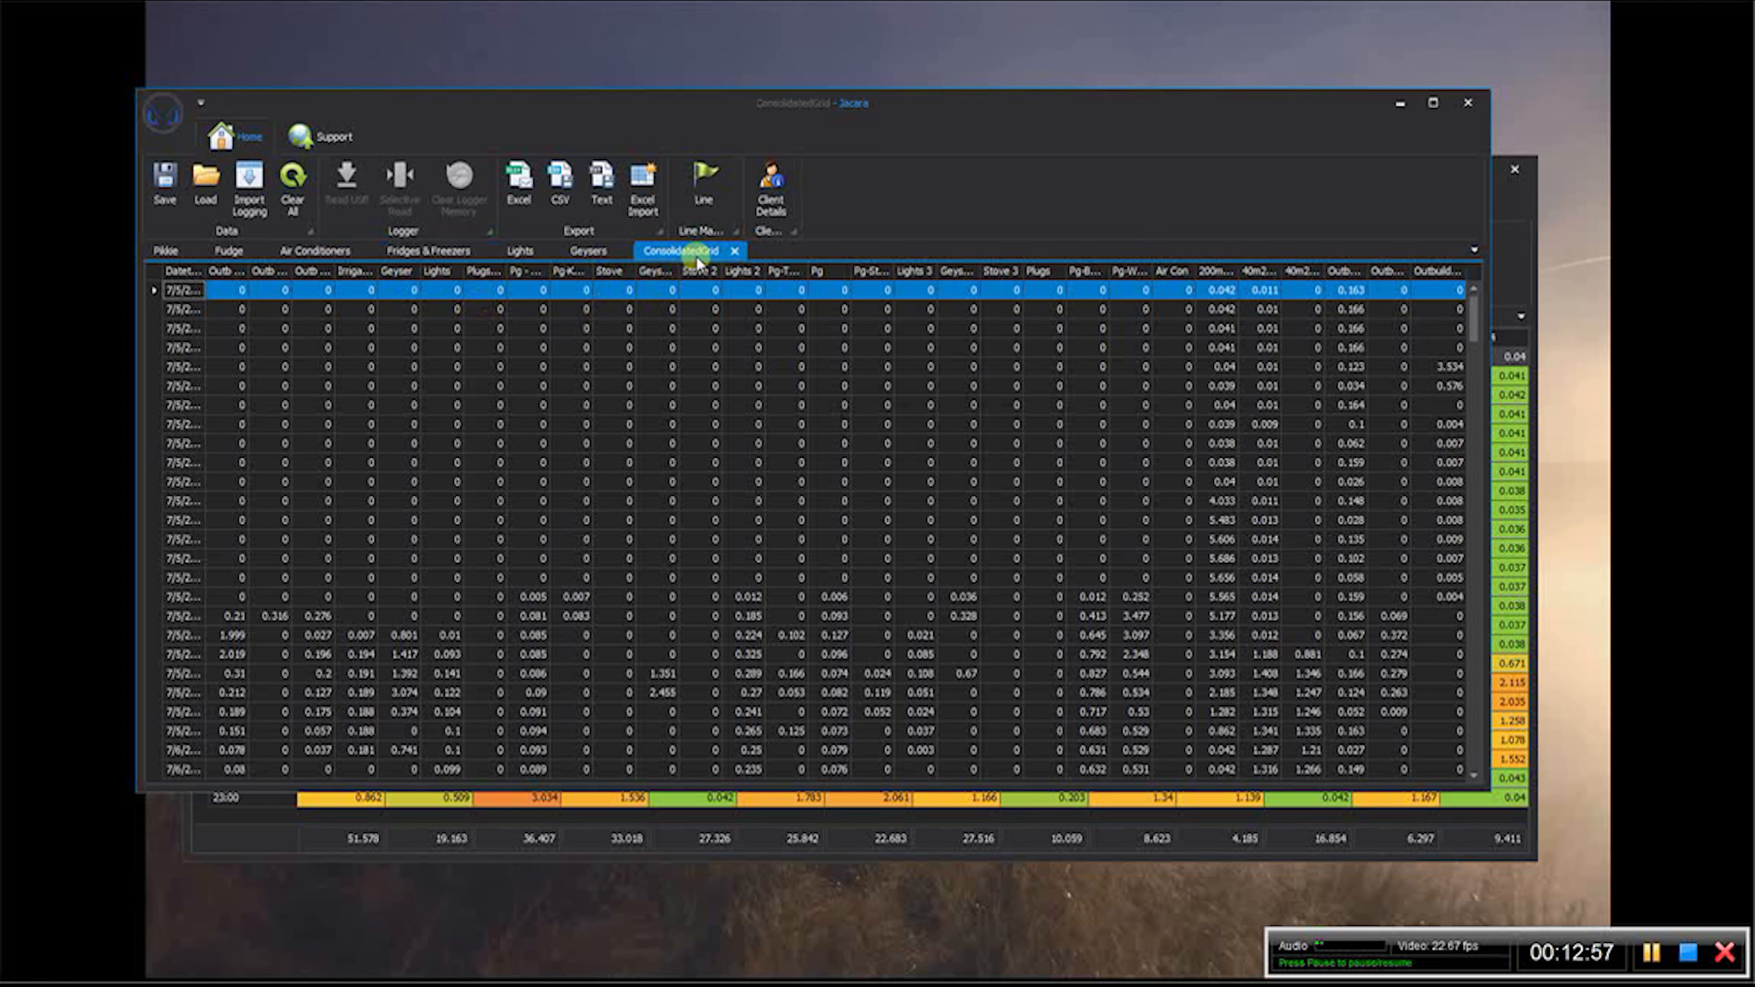
- Open the line view of the consolidated data and display the Outbuilding Fridge line
click(725, 186)
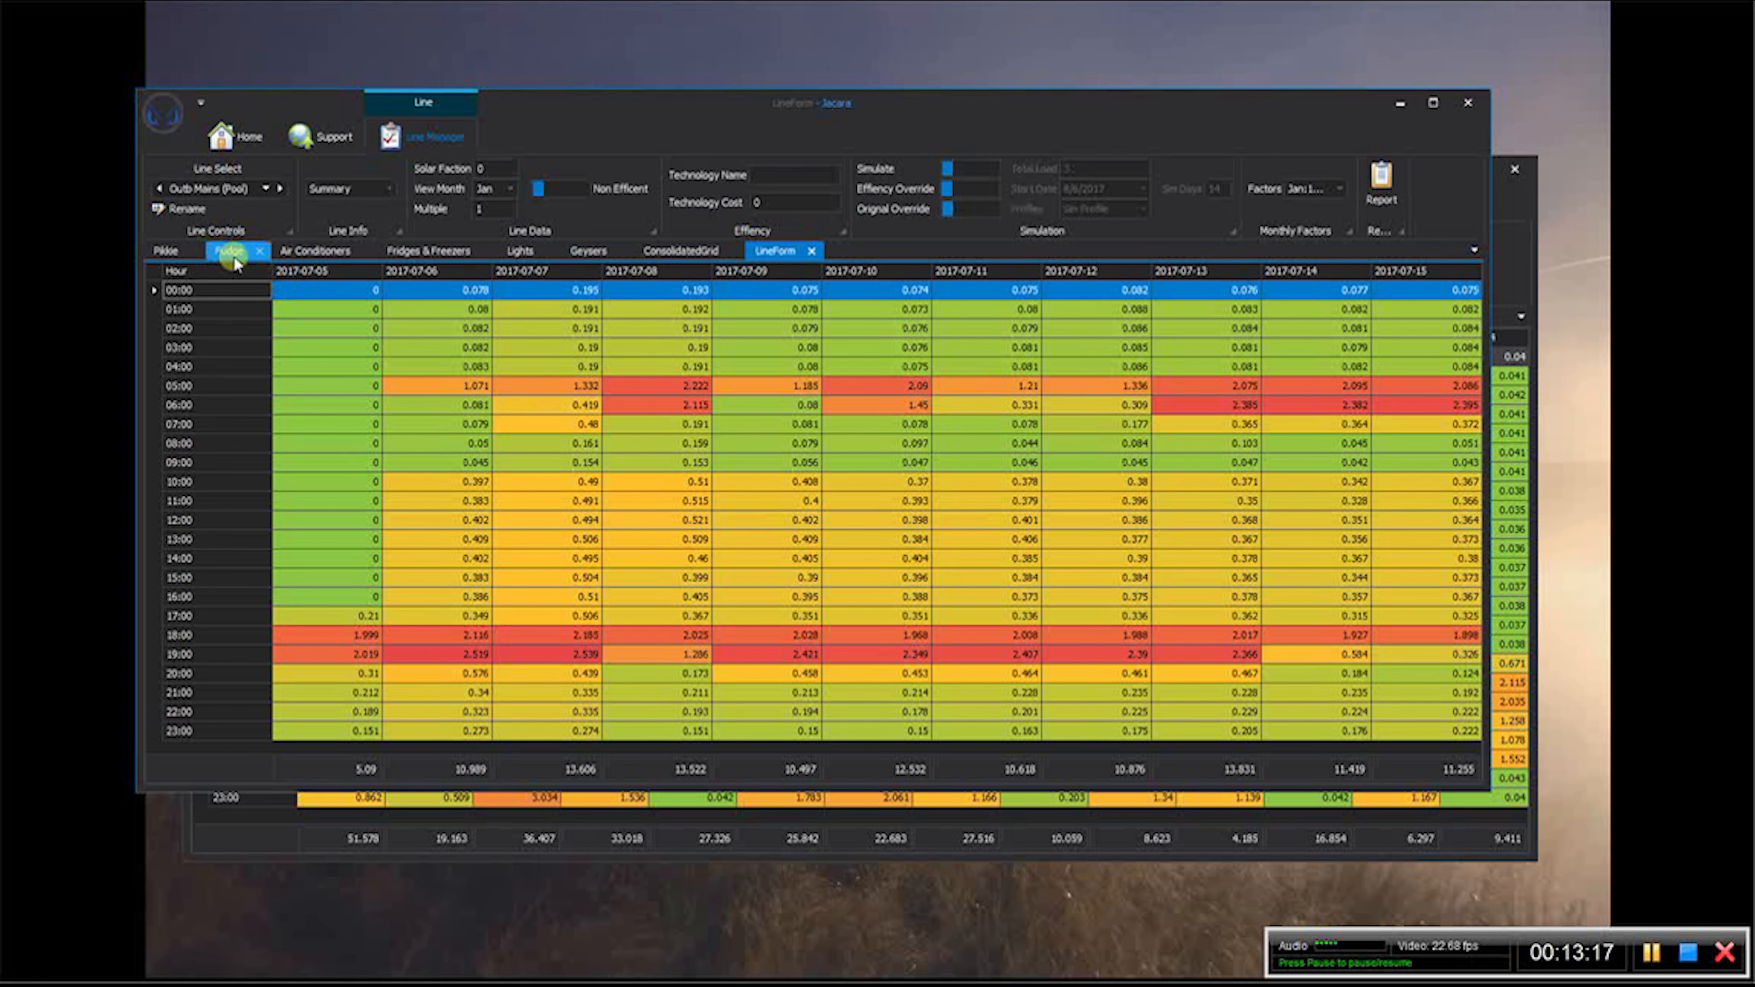
click(267, 190)
scroll(307, 290, down, 5)
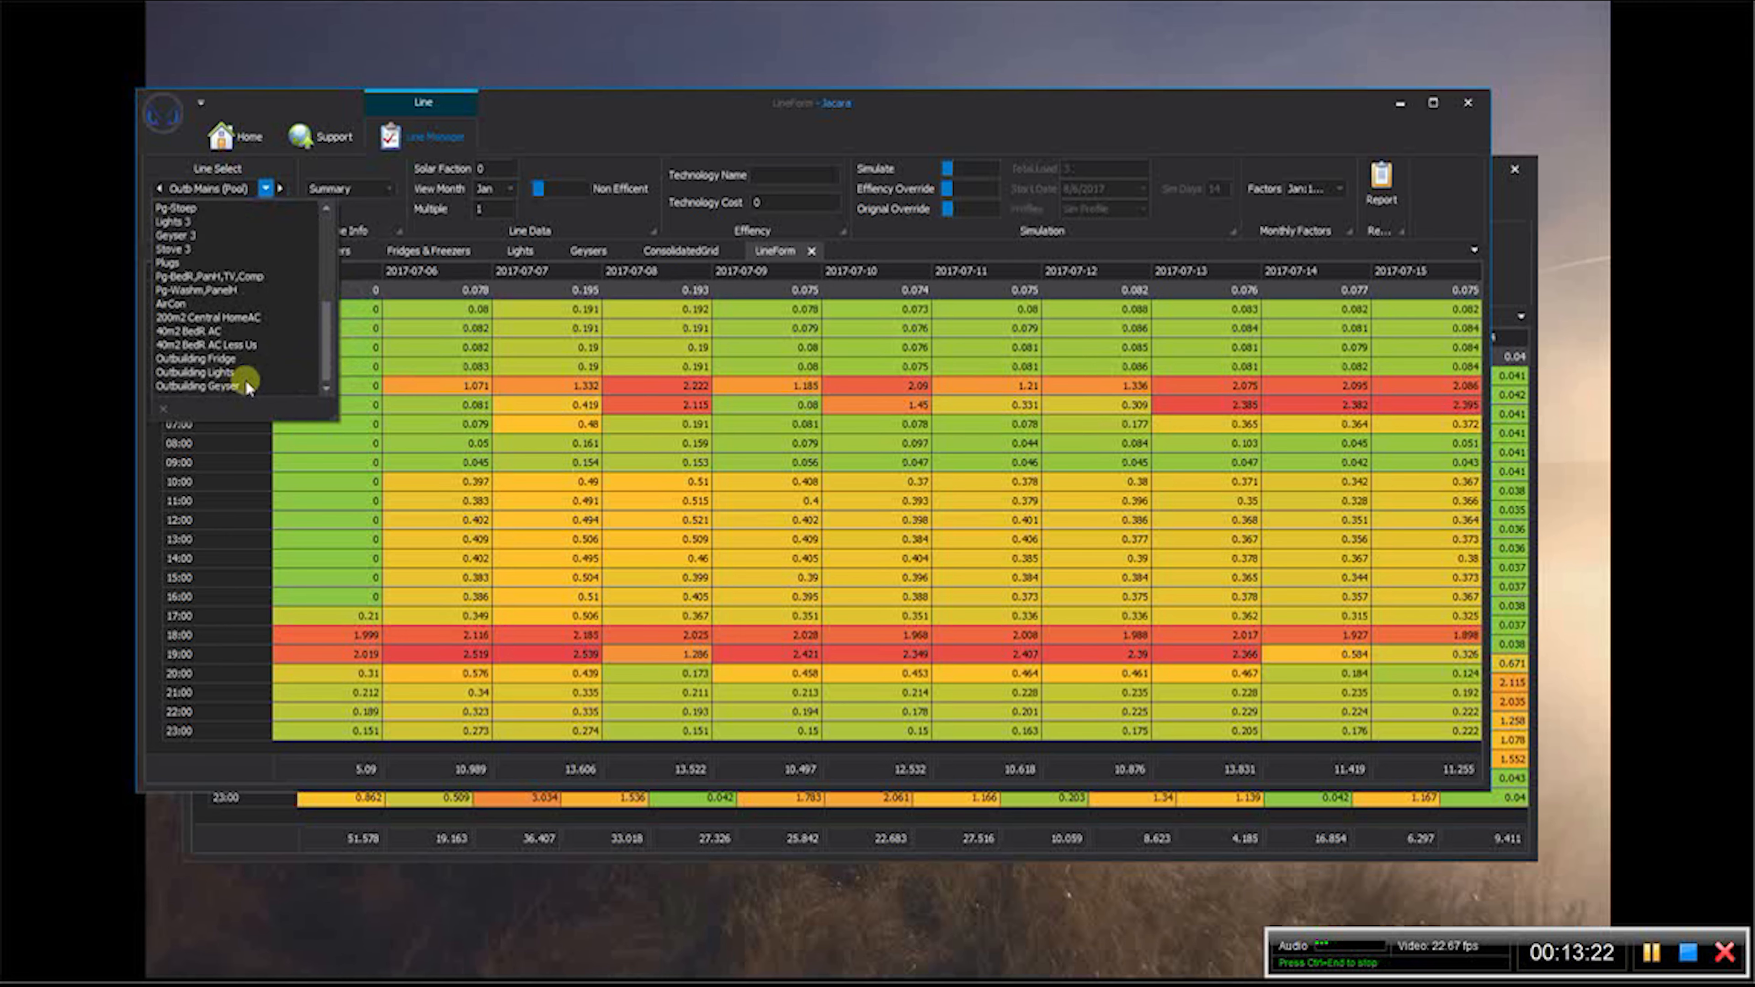
click(200, 358)
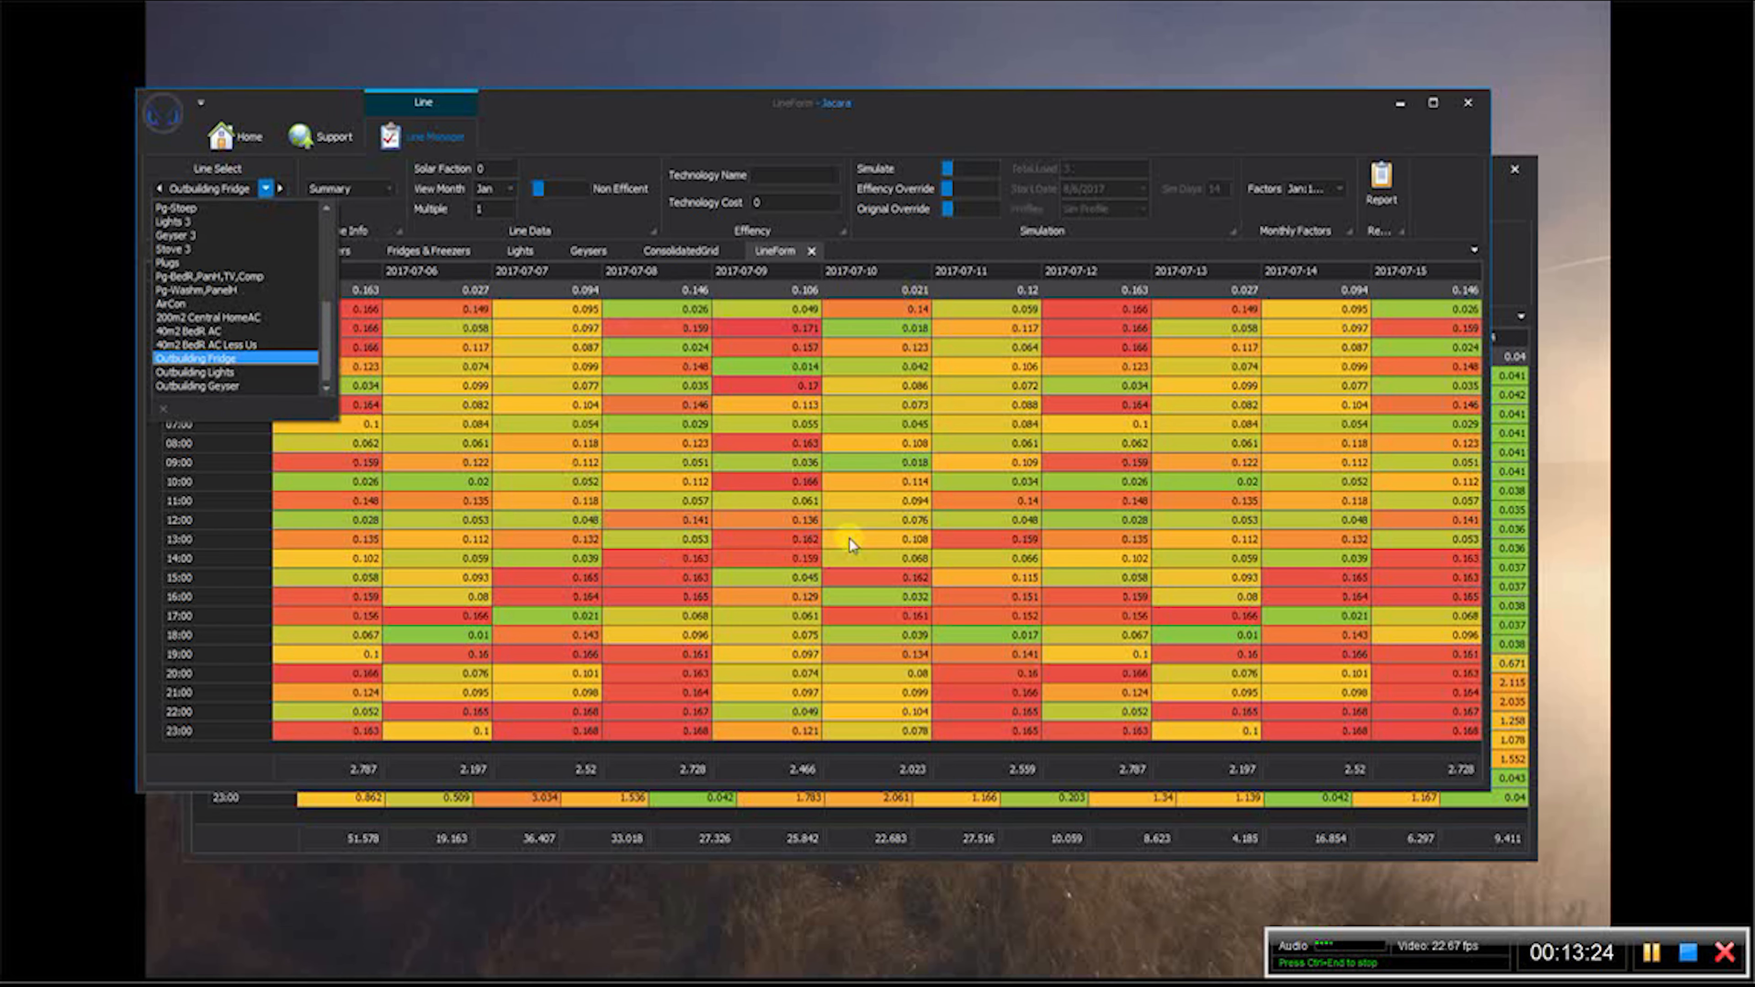
- Turn on the original and efficiency overrides for the Outbuilding Geyser line and view its total load and simulation profile
click(228, 387)
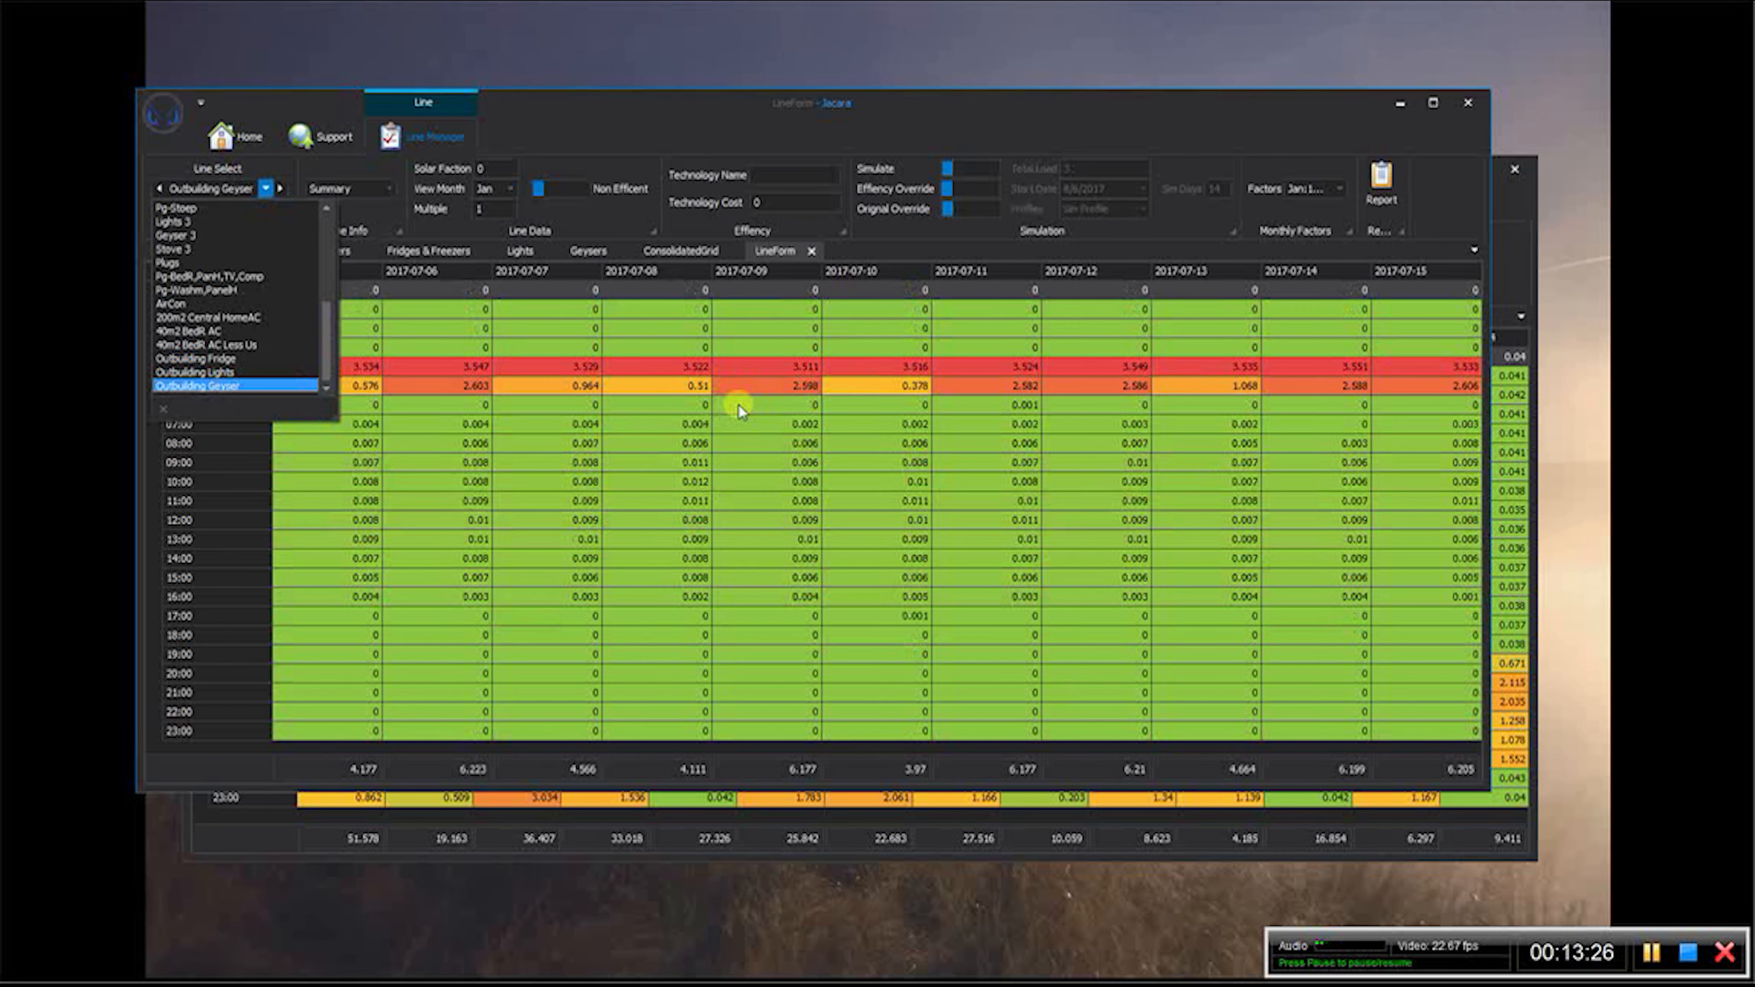
click(976, 205)
click(966, 185)
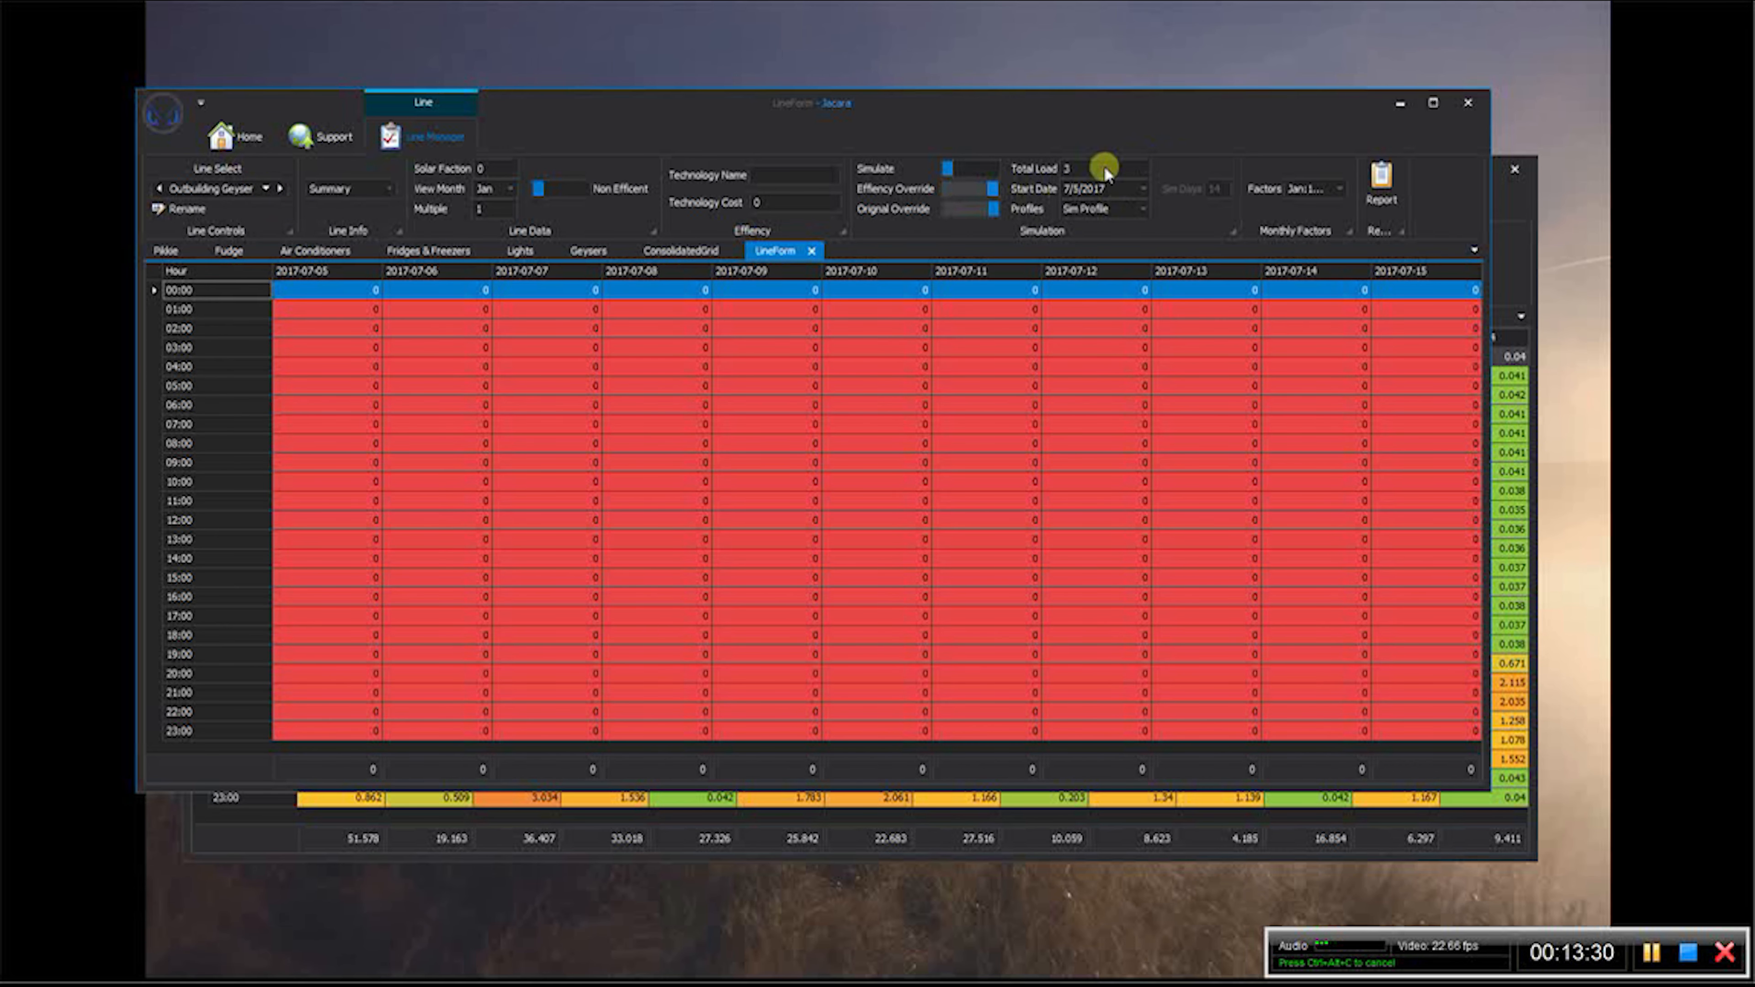
click(1033, 166)
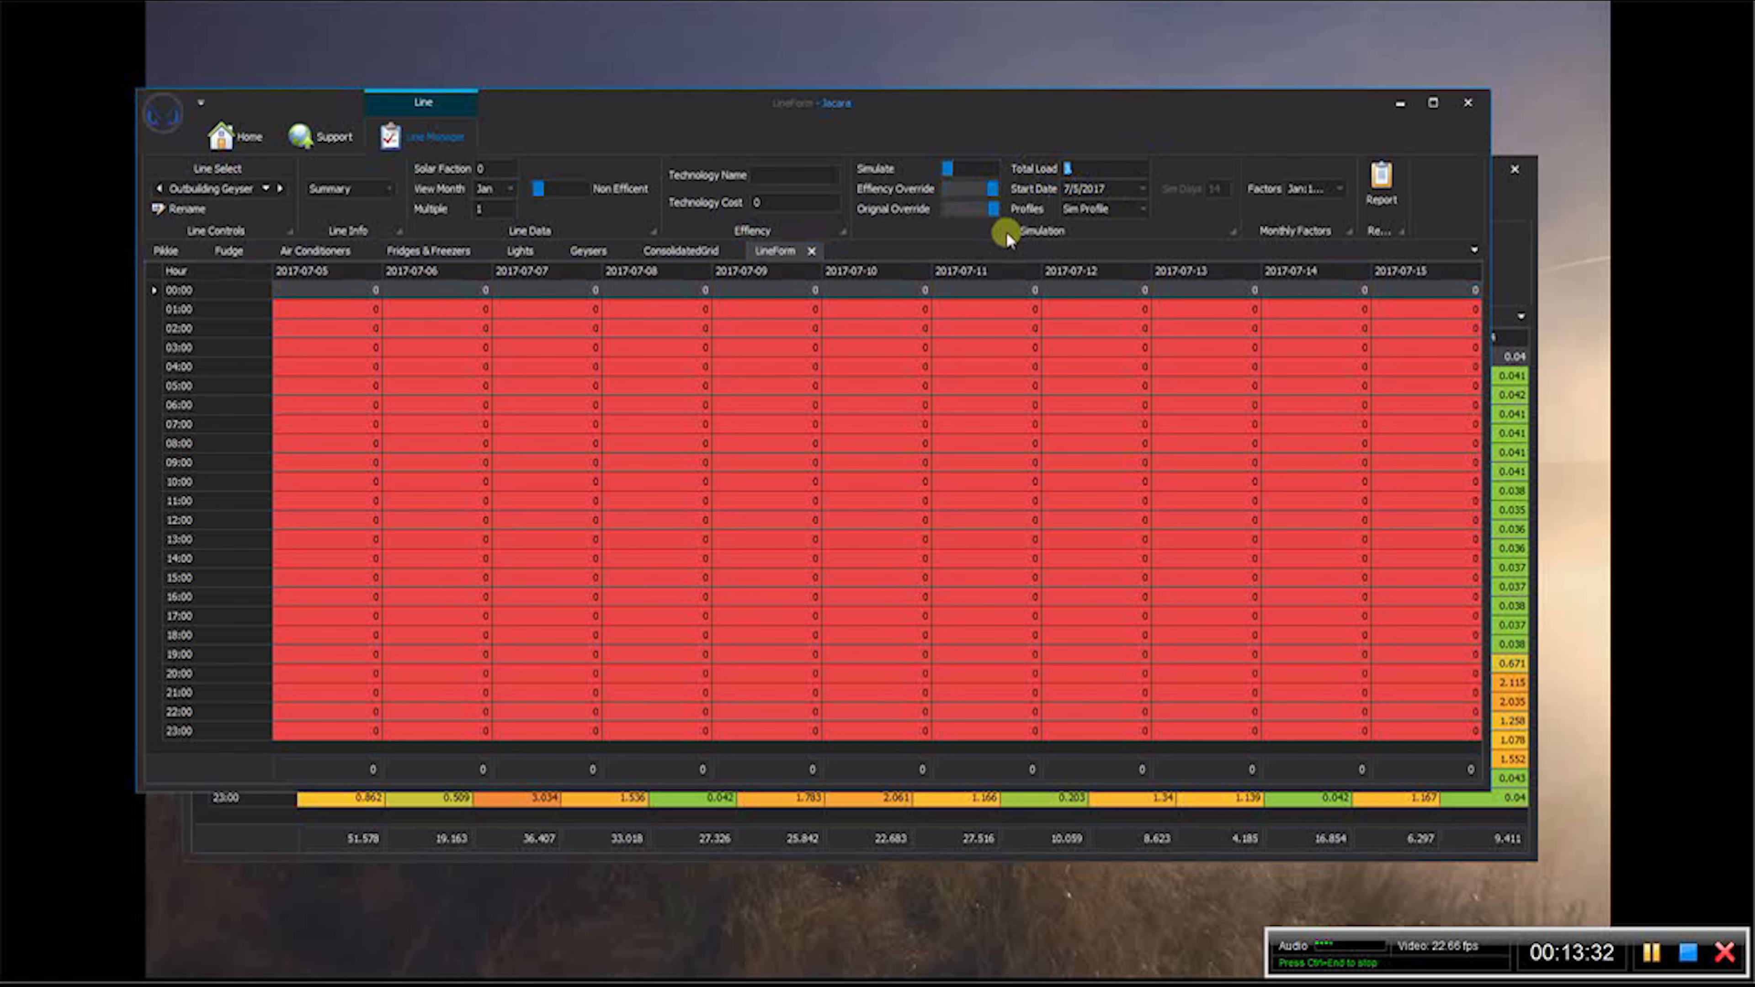
click(1142, 207)
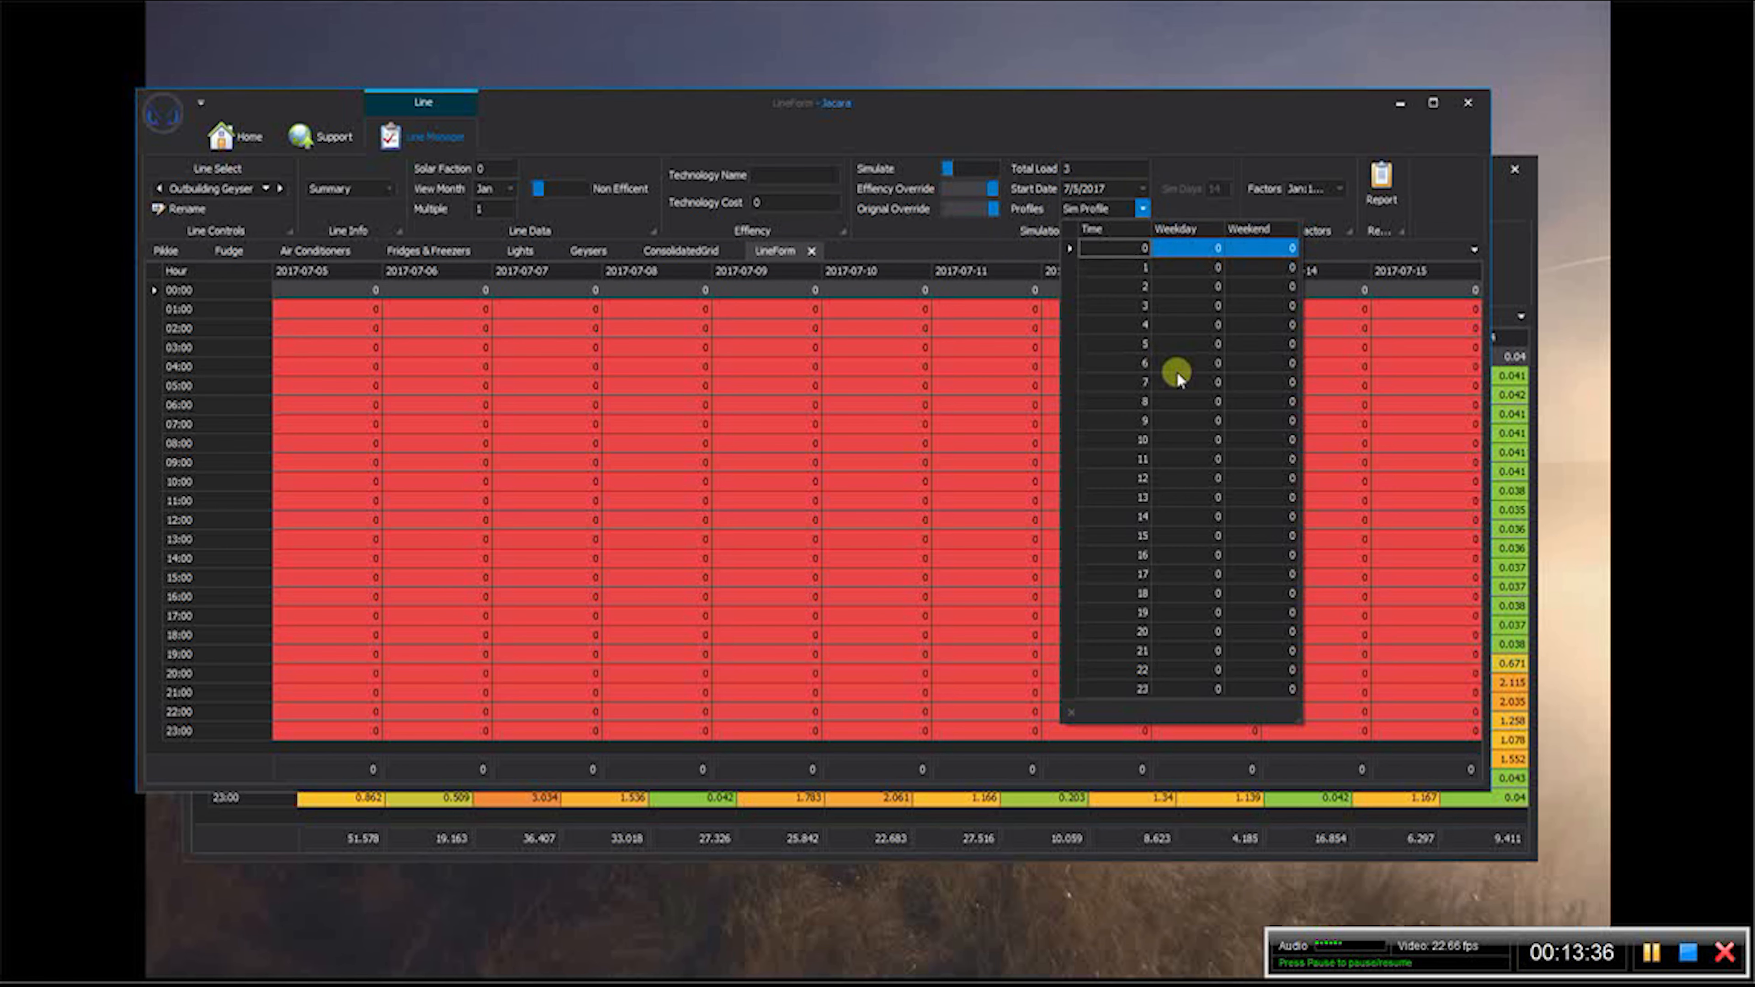
click(562, 119)
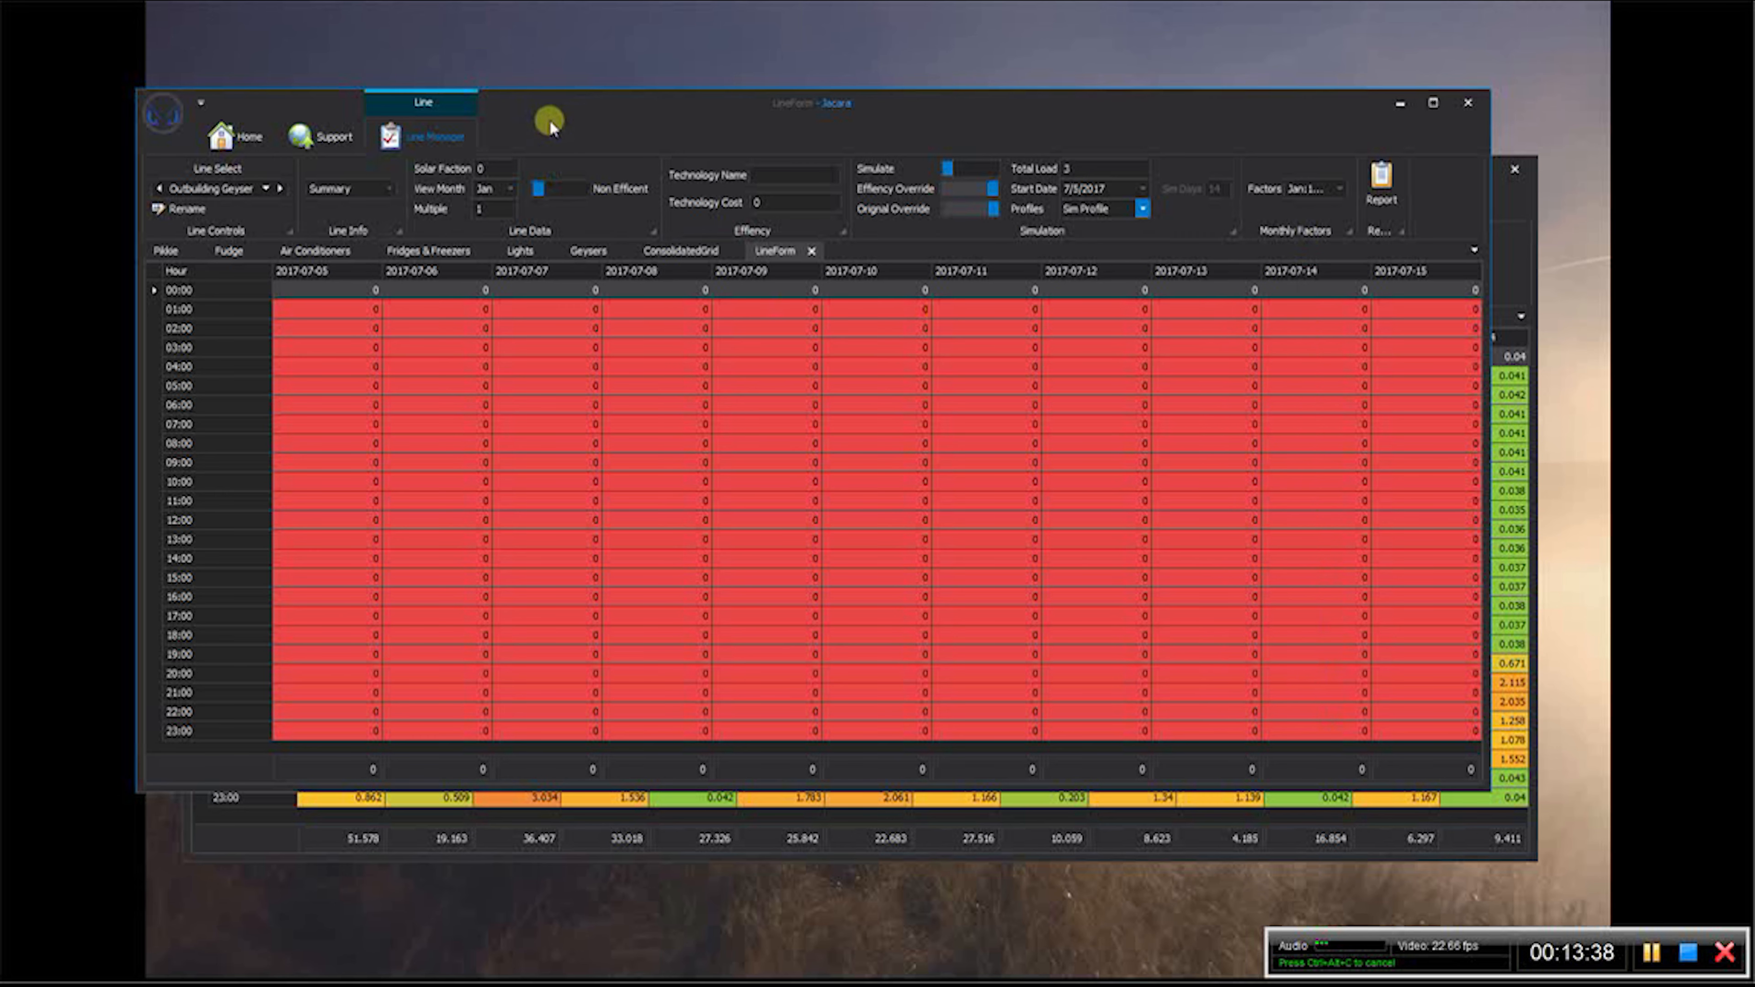
- Reopen the line list and return to the Outbuilding Geyser line
click(266, 188)
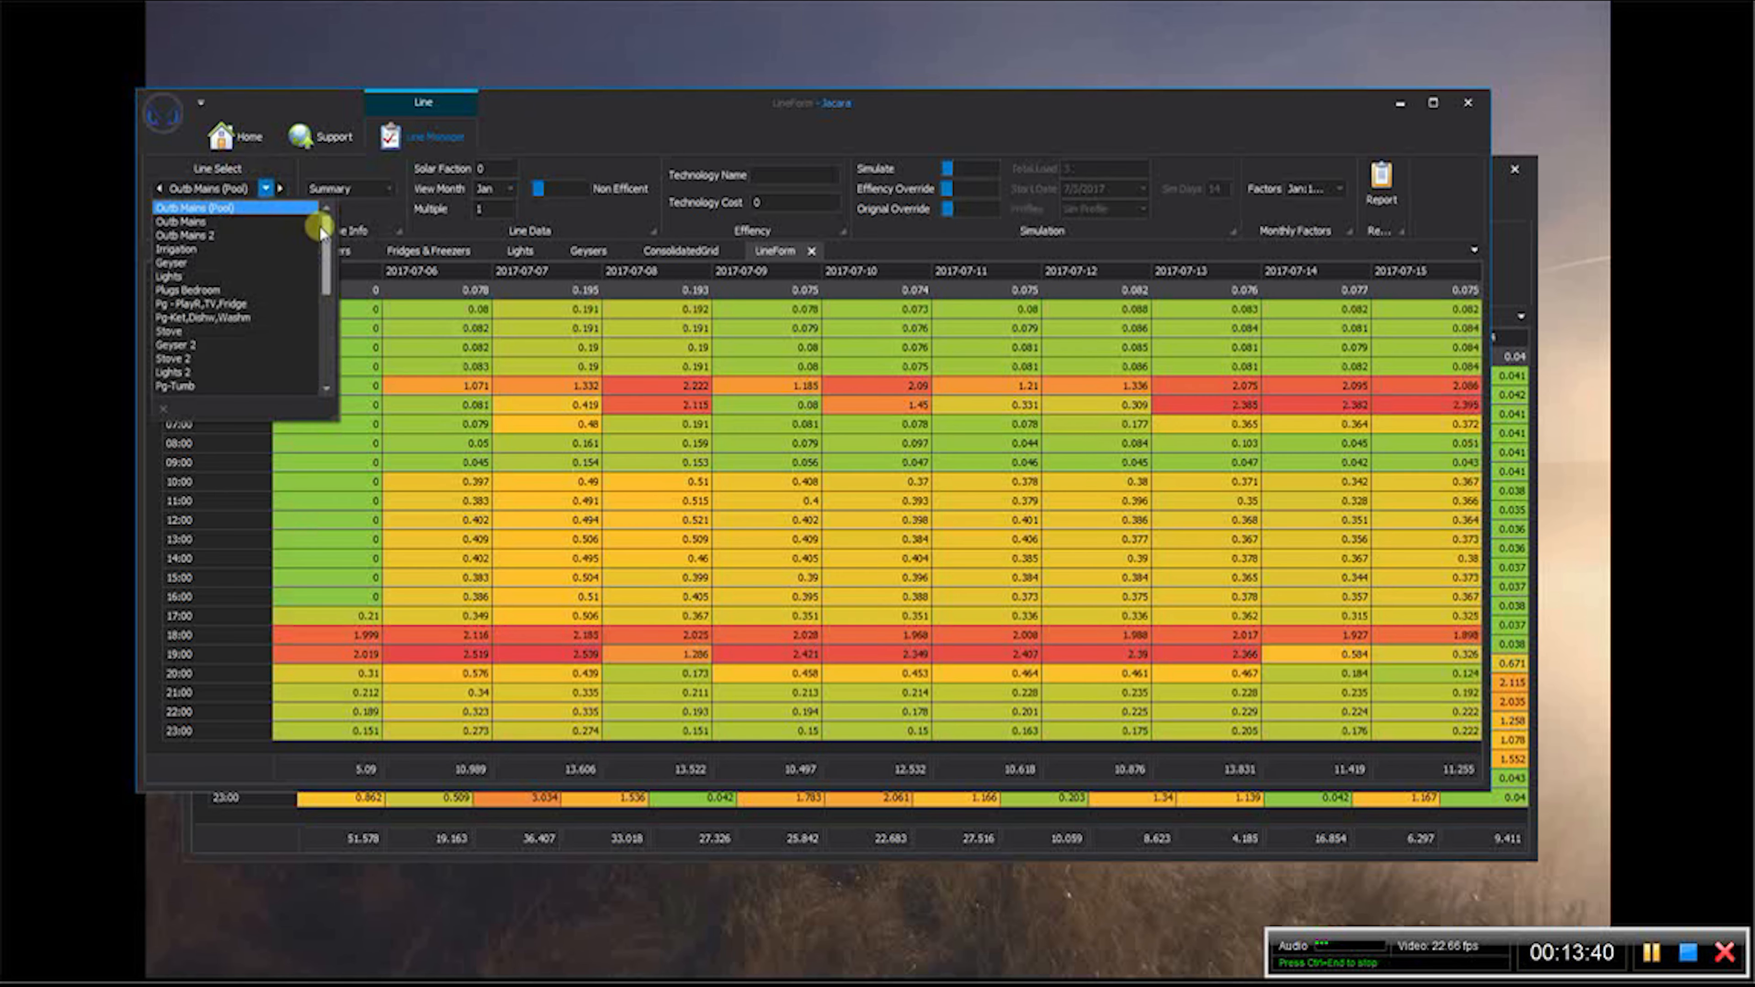
click(534, 116)
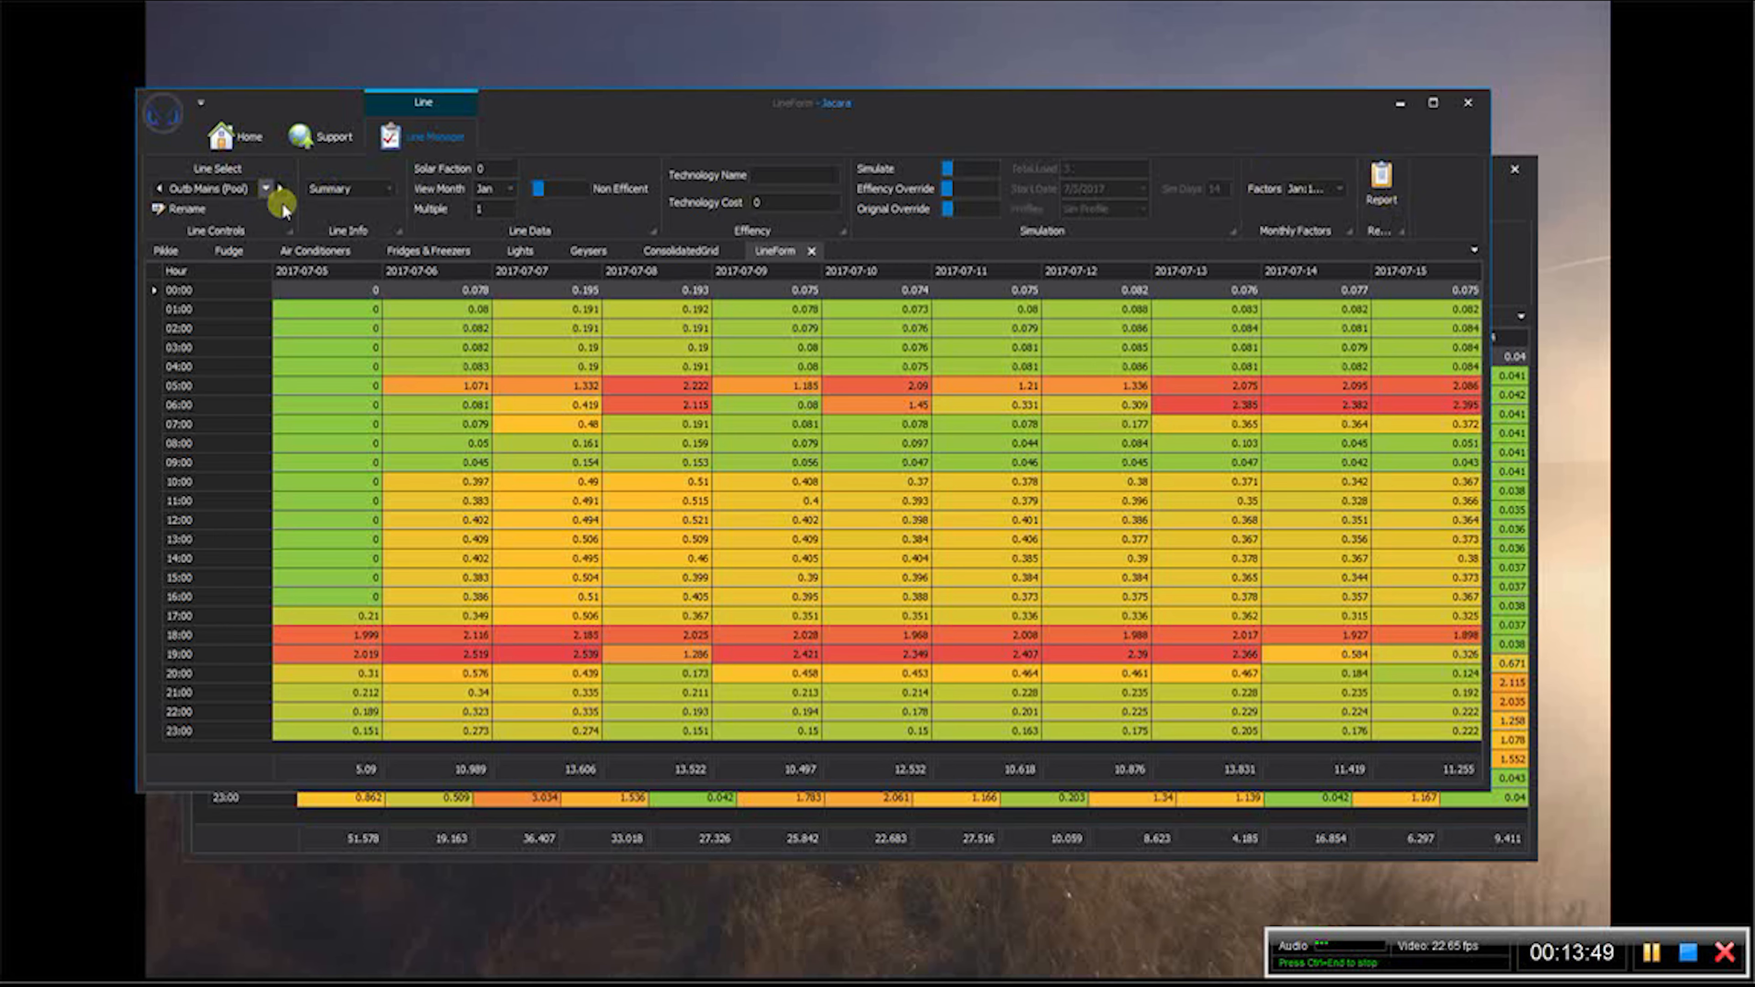
click(265, 188)
drag(324, 258, 316, 397)
click(216, 387)
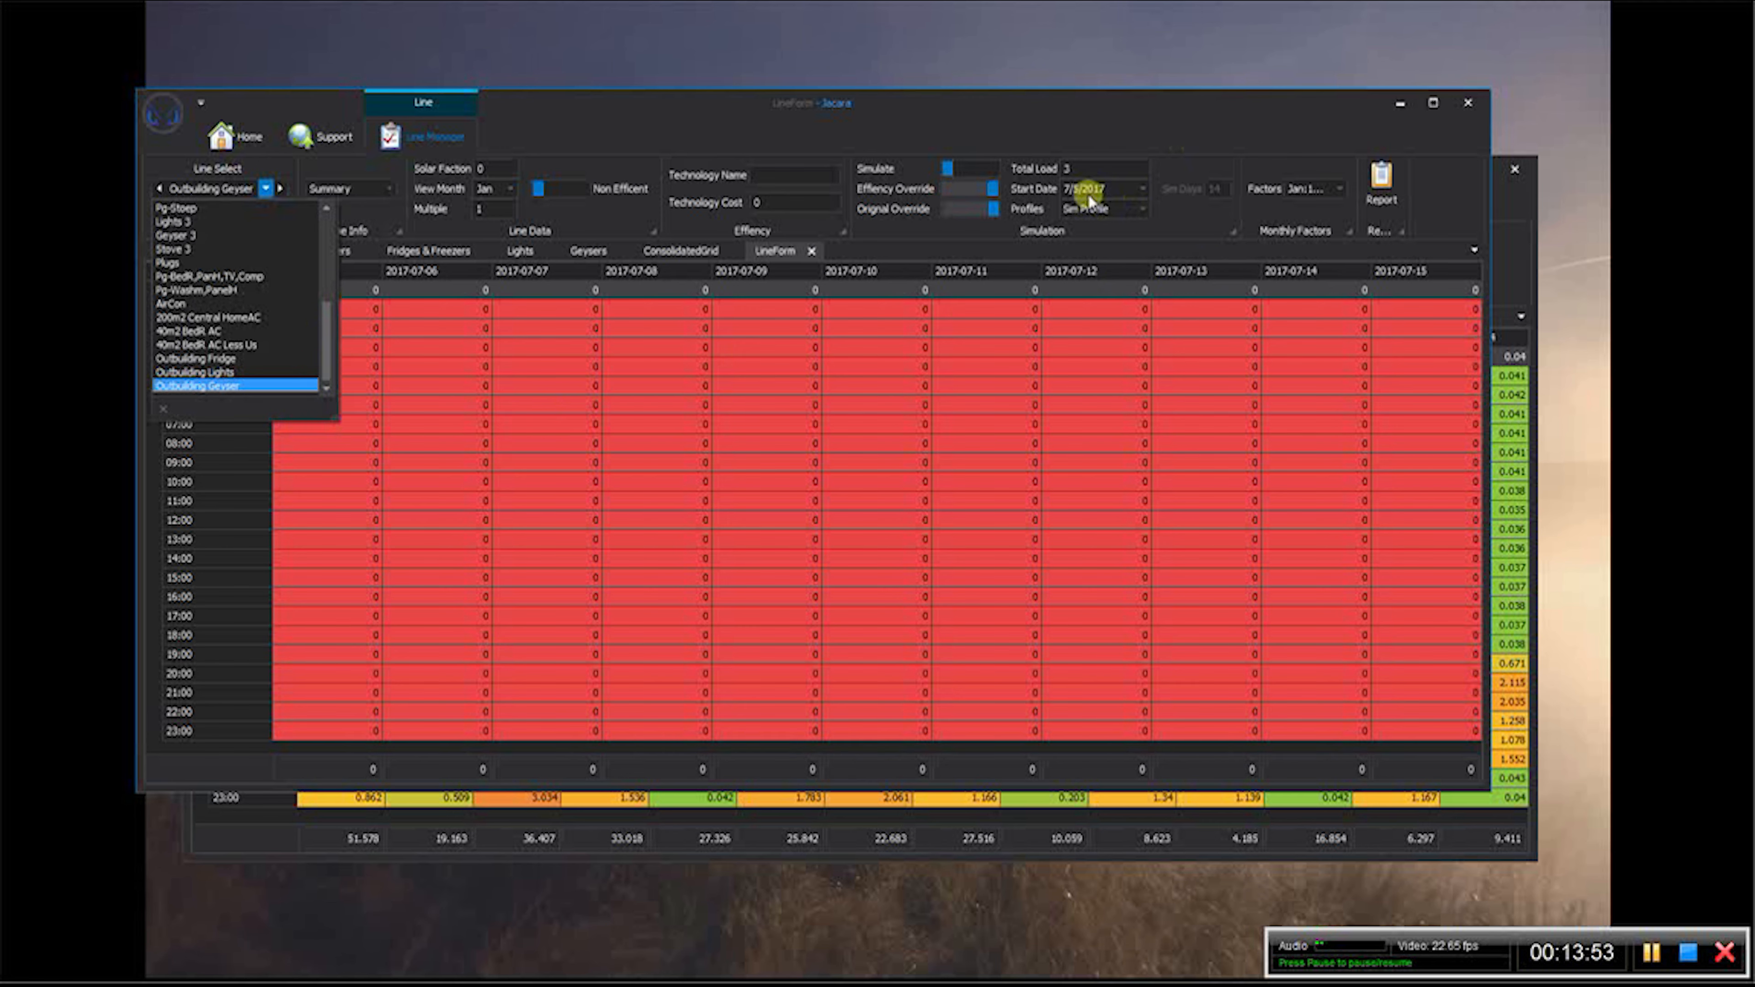
- Set the Outbuilding Geyser simulation profile to 100 weekday and weekend at hour 5, and 90 weekday and 80 weekend at hour 6
click(1146, 205)
click(1143, 207)
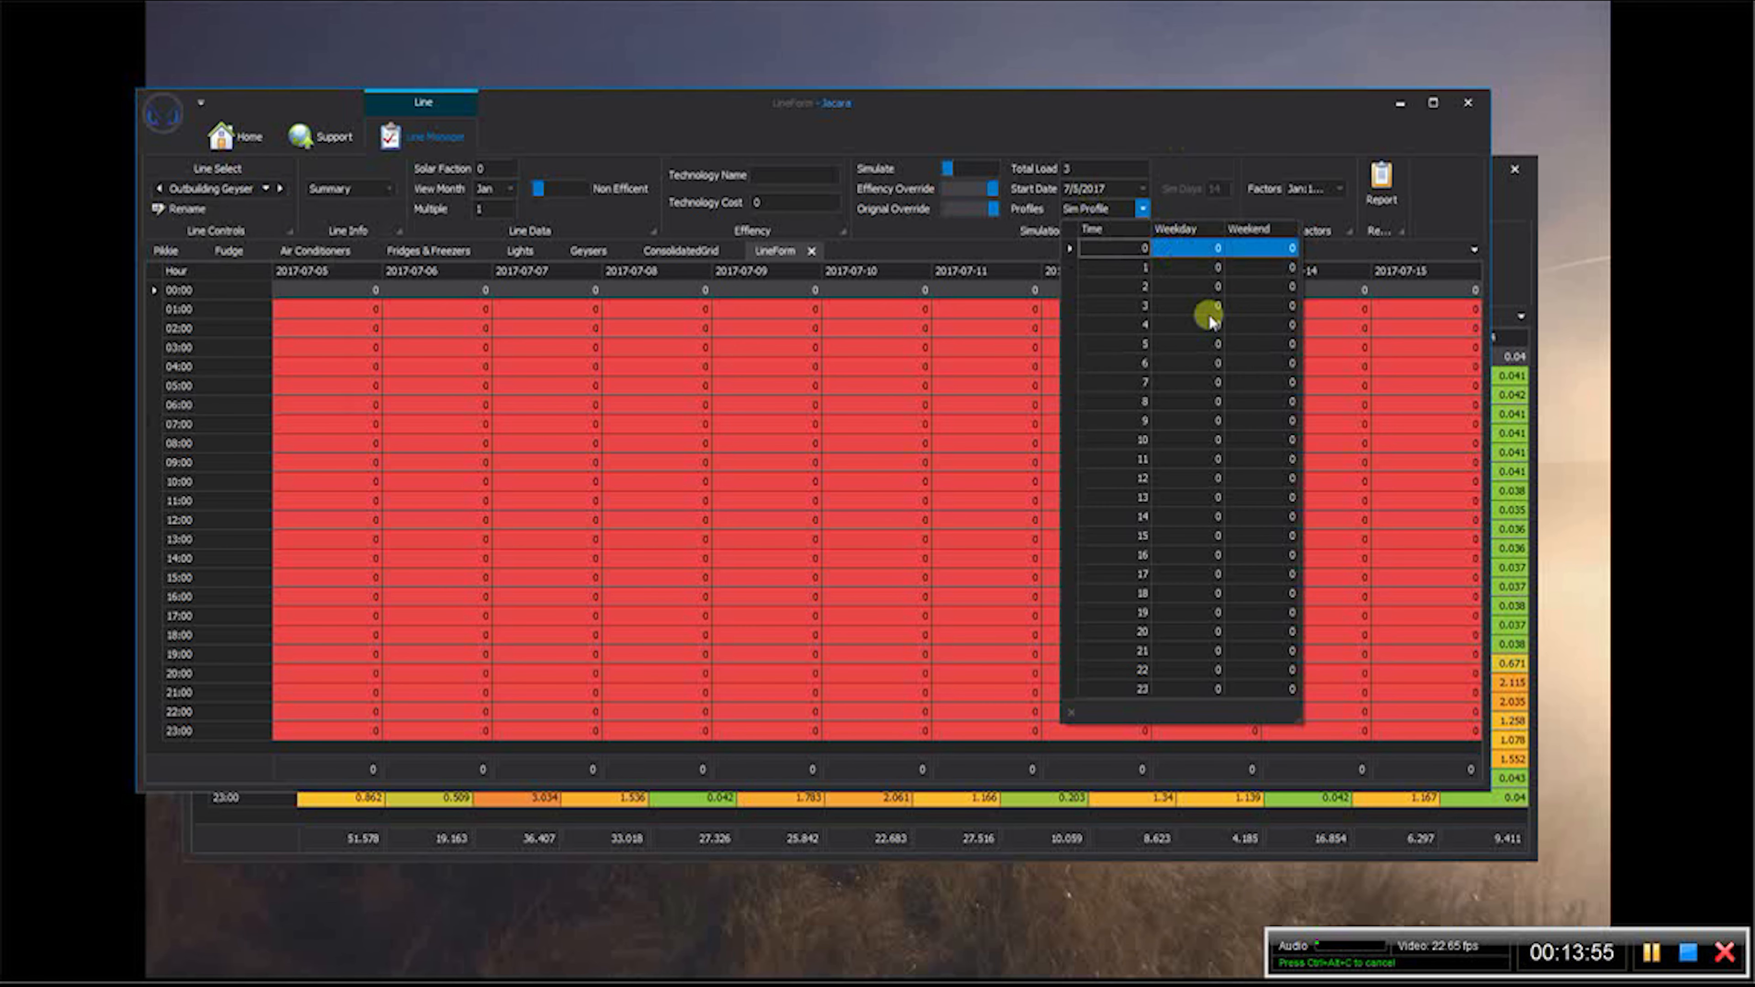
click(1184, 344)
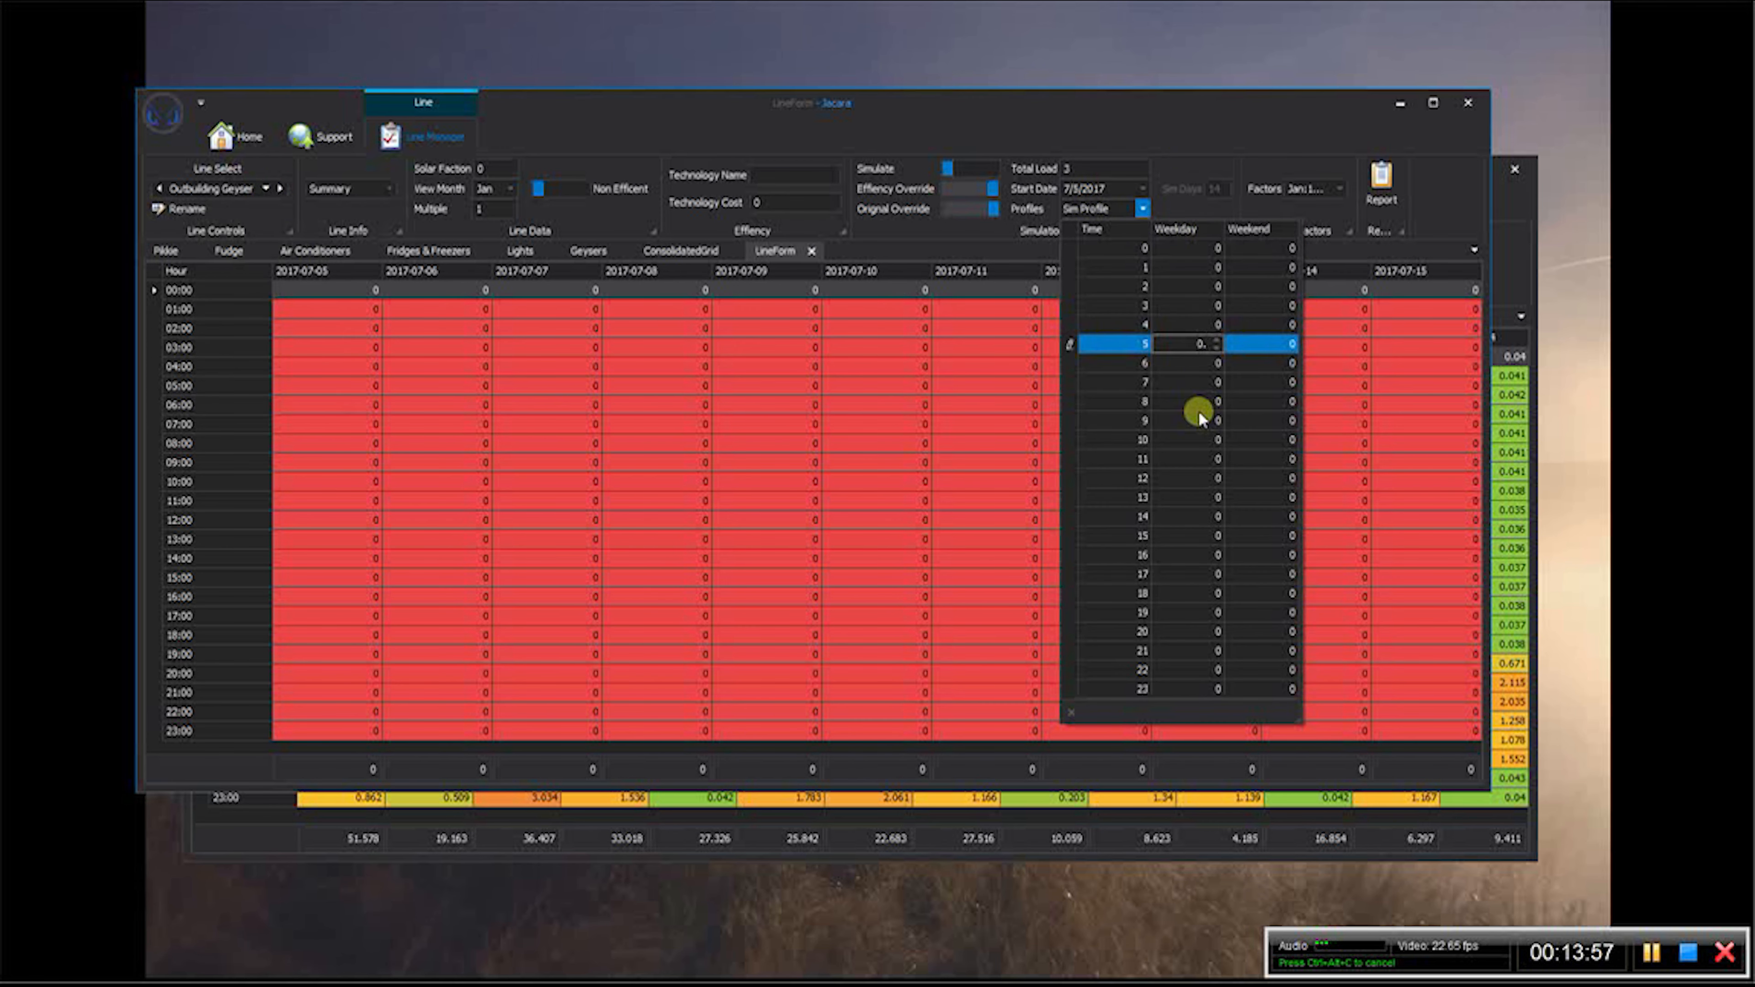
text(100)
key(Tab)
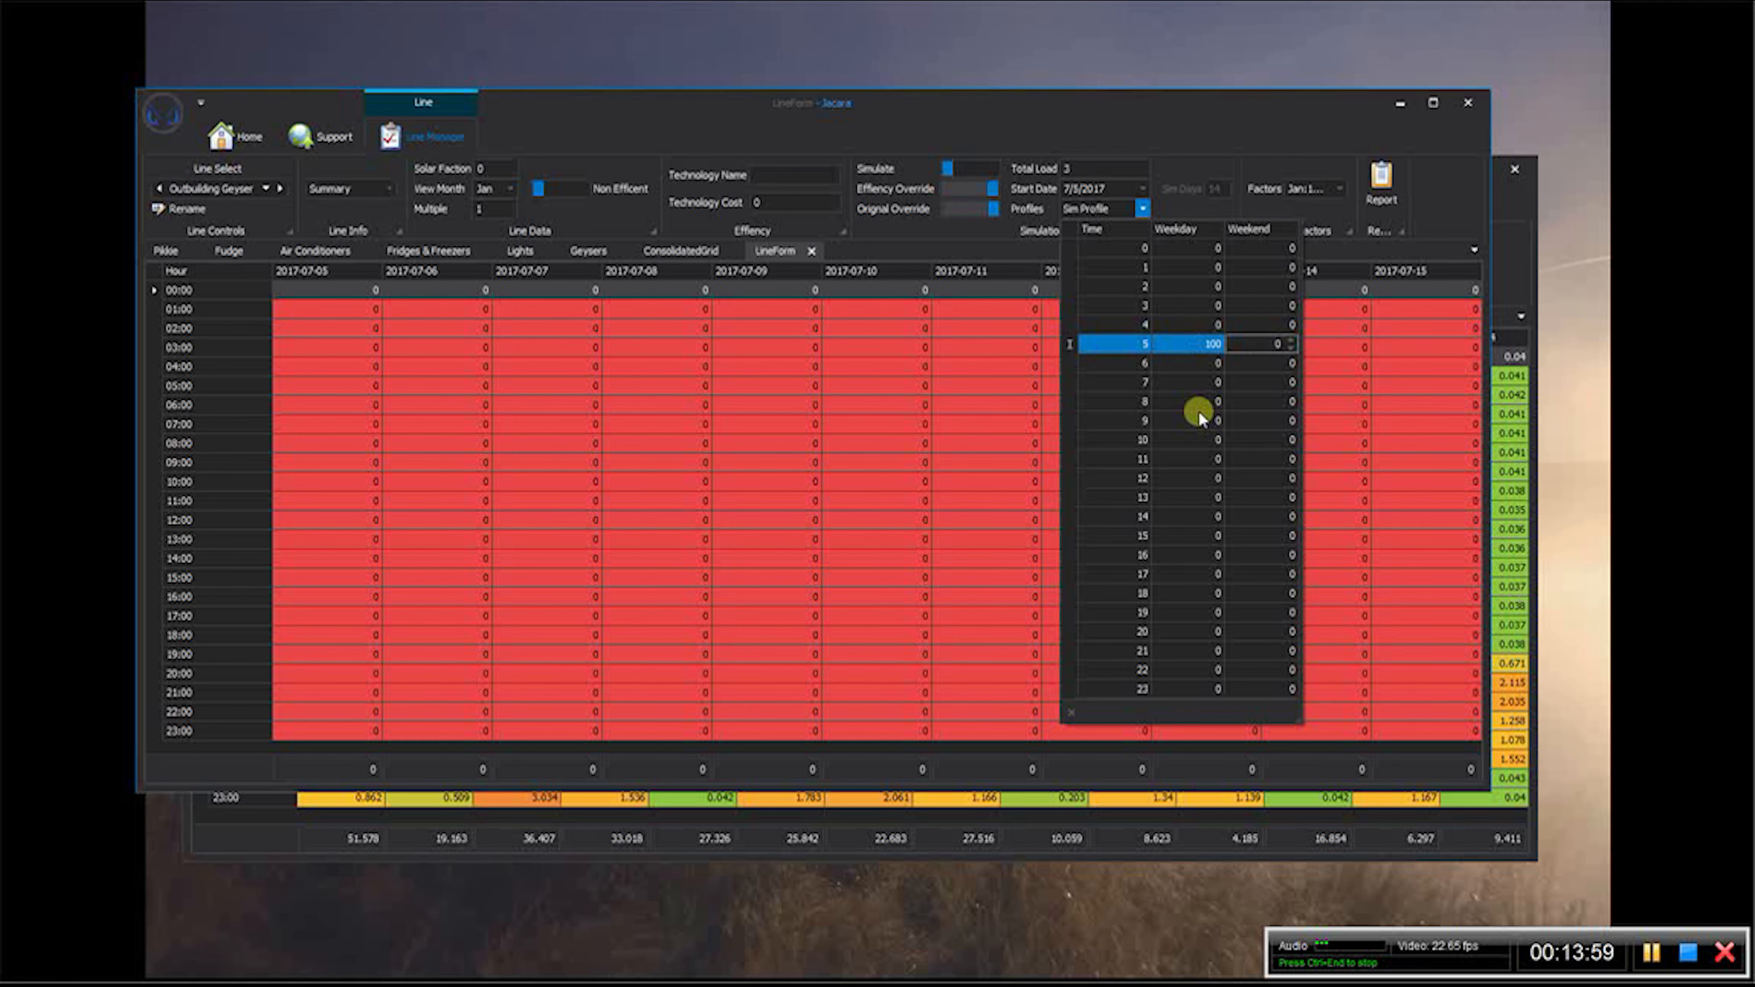
text(100)
key(Return)
text(90)
key(Tab)
text(80)
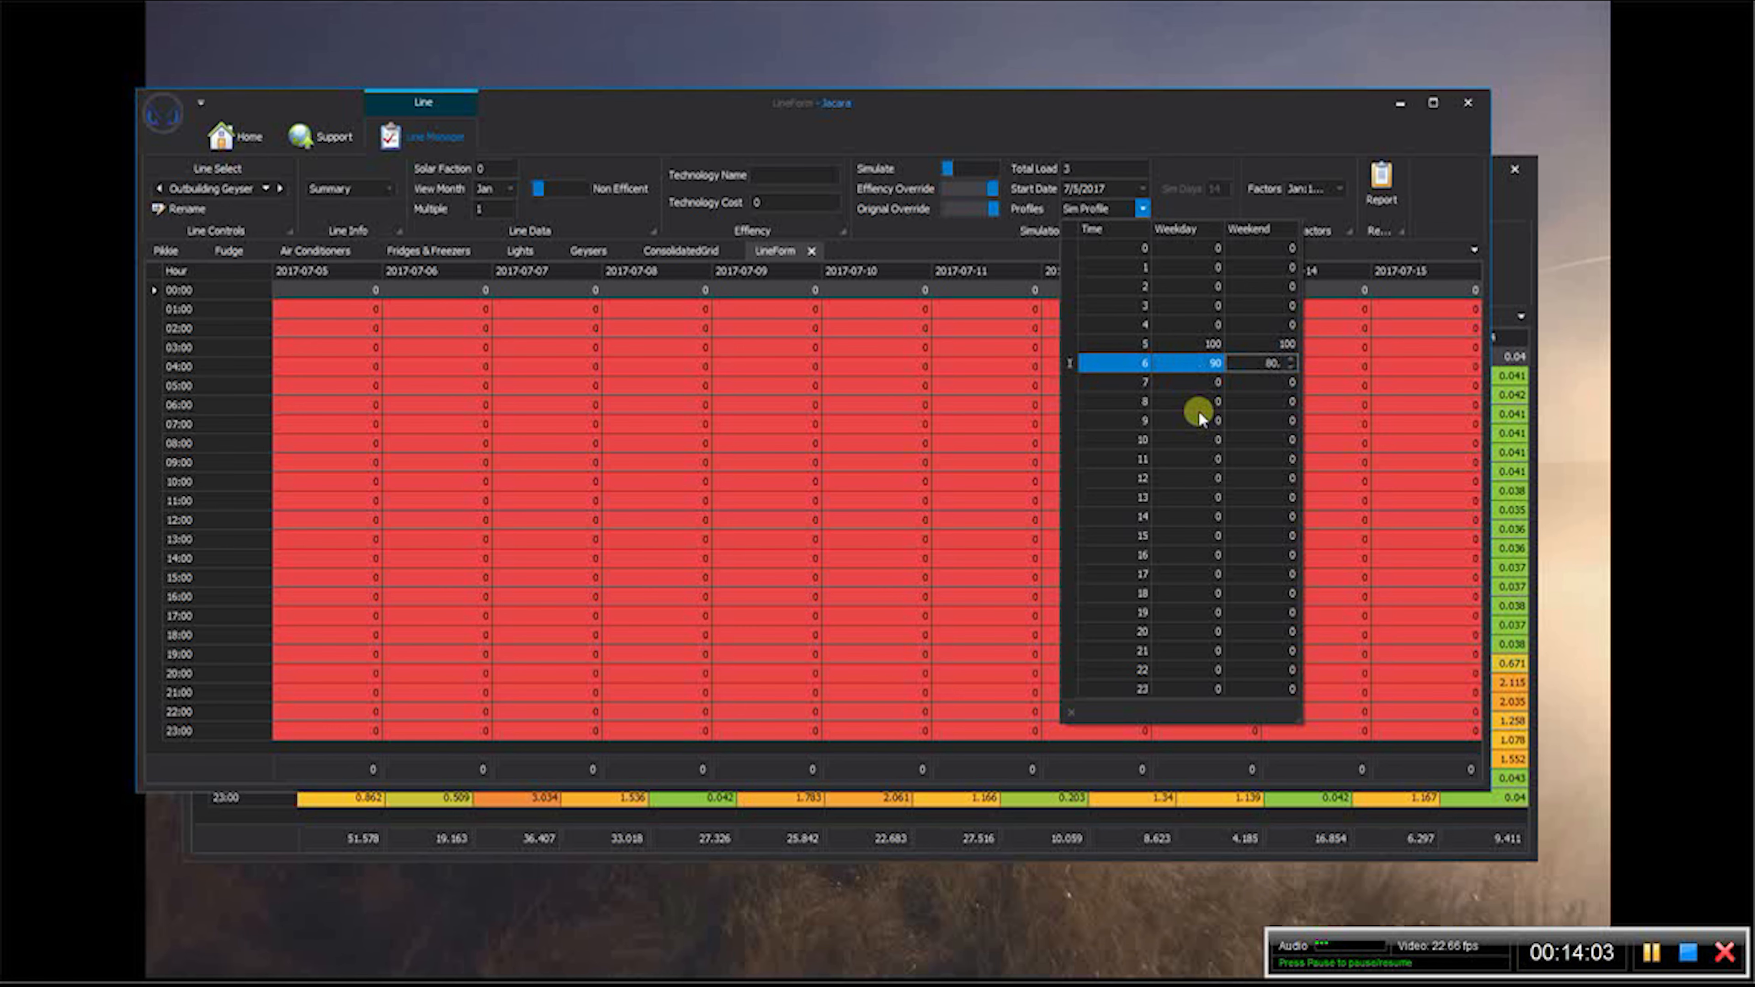
- Set the geyser profile to 100 weekday and weekend at hour 18, and 80 weekday and 90 weekend at hour 19
click(1197, 595)
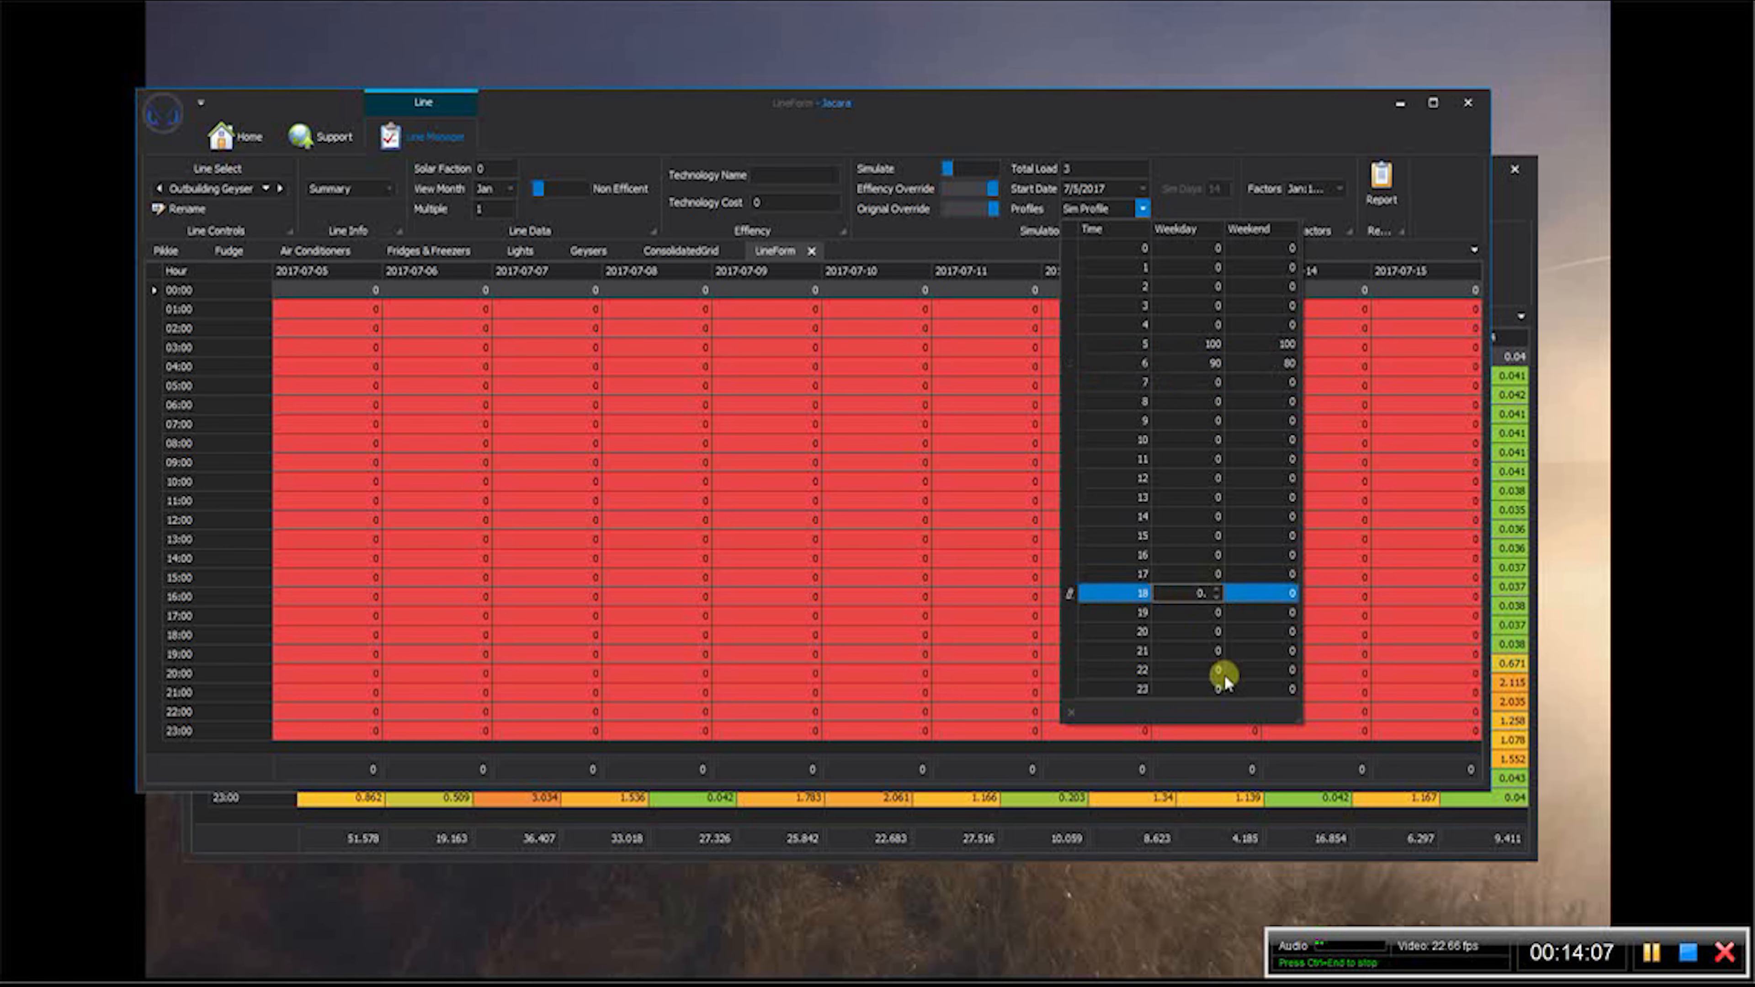
text(100)
key(Tab)
text(100)
key(Return)
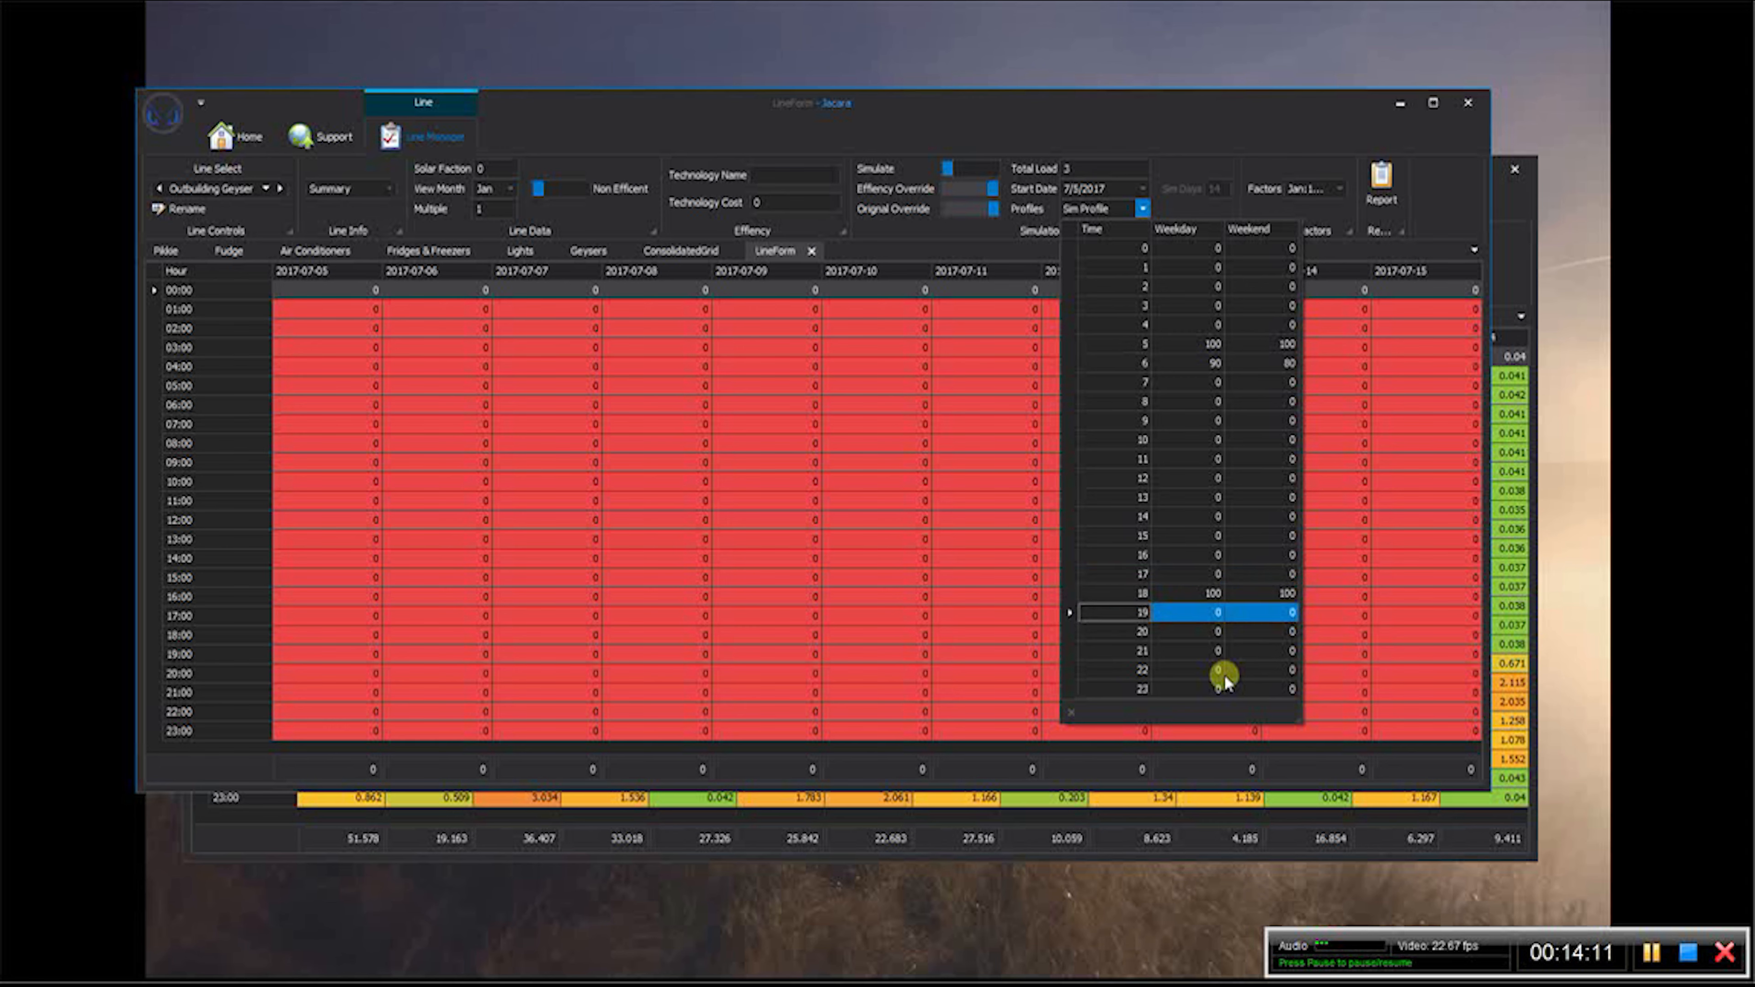
key(Tab)
text(90)
key(Tab)
text(90)
click(1129, 153)
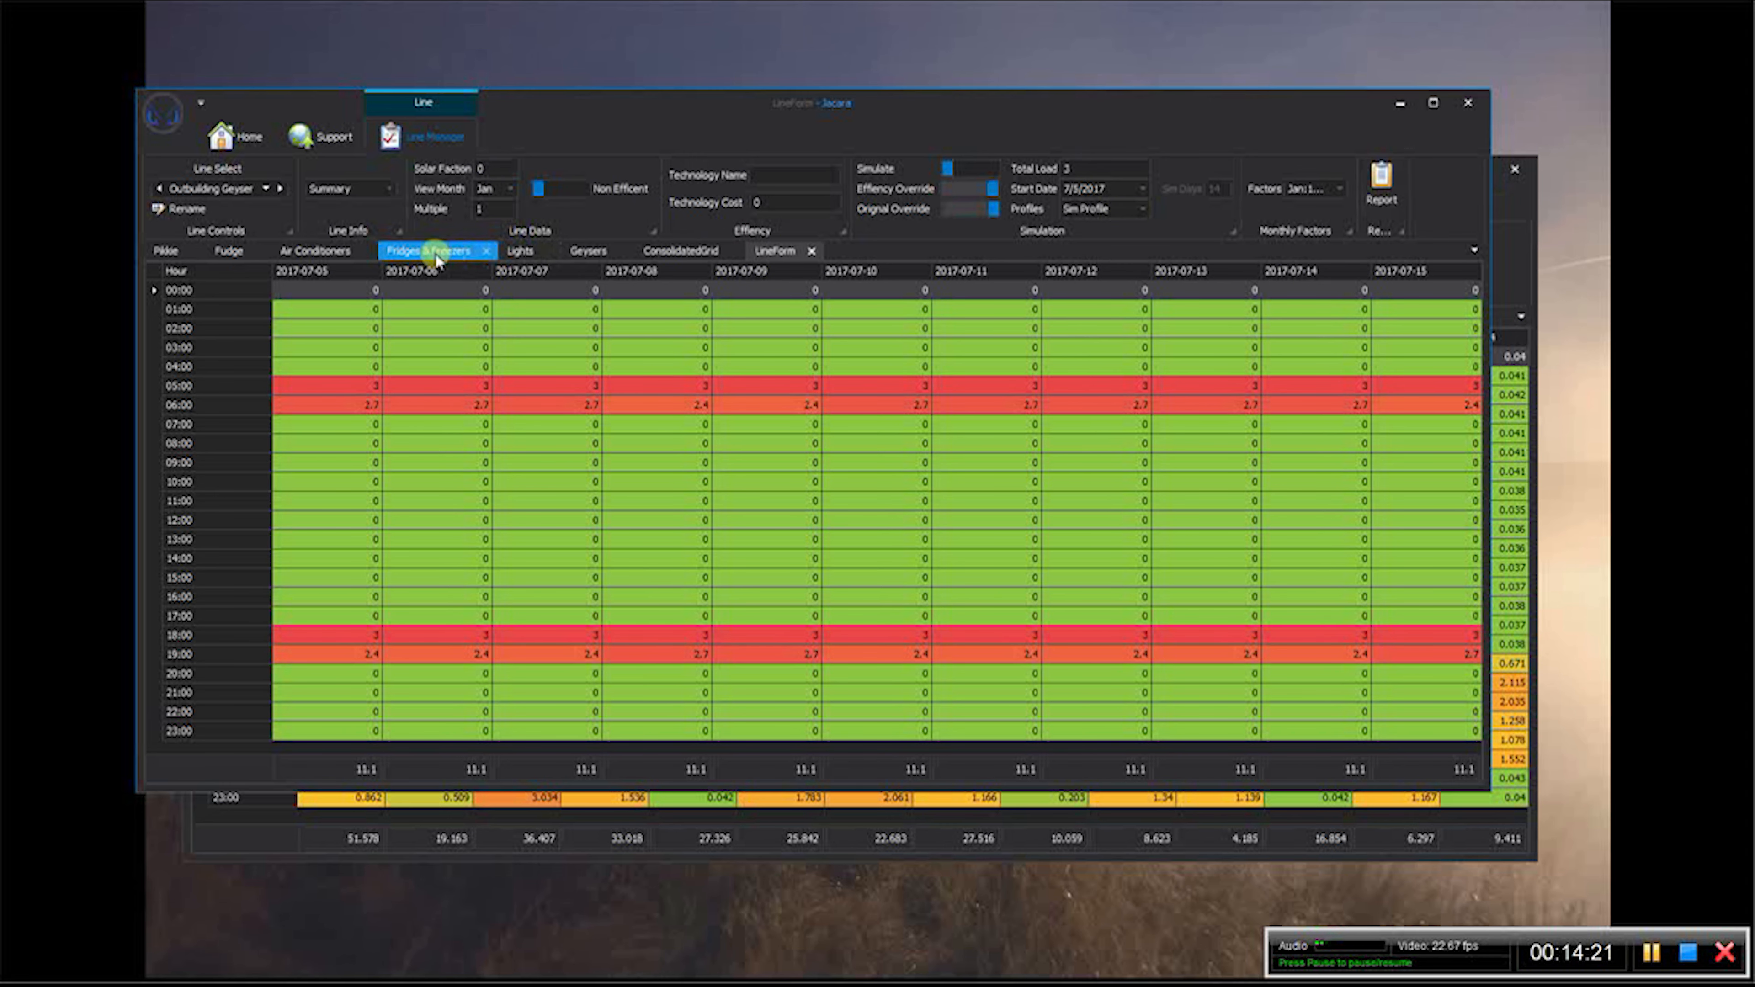
- Look at the 200m2 Central HomeAC line in the other window, then reselect the Outbuilding Geyser line in the client's window
click(266, 187)
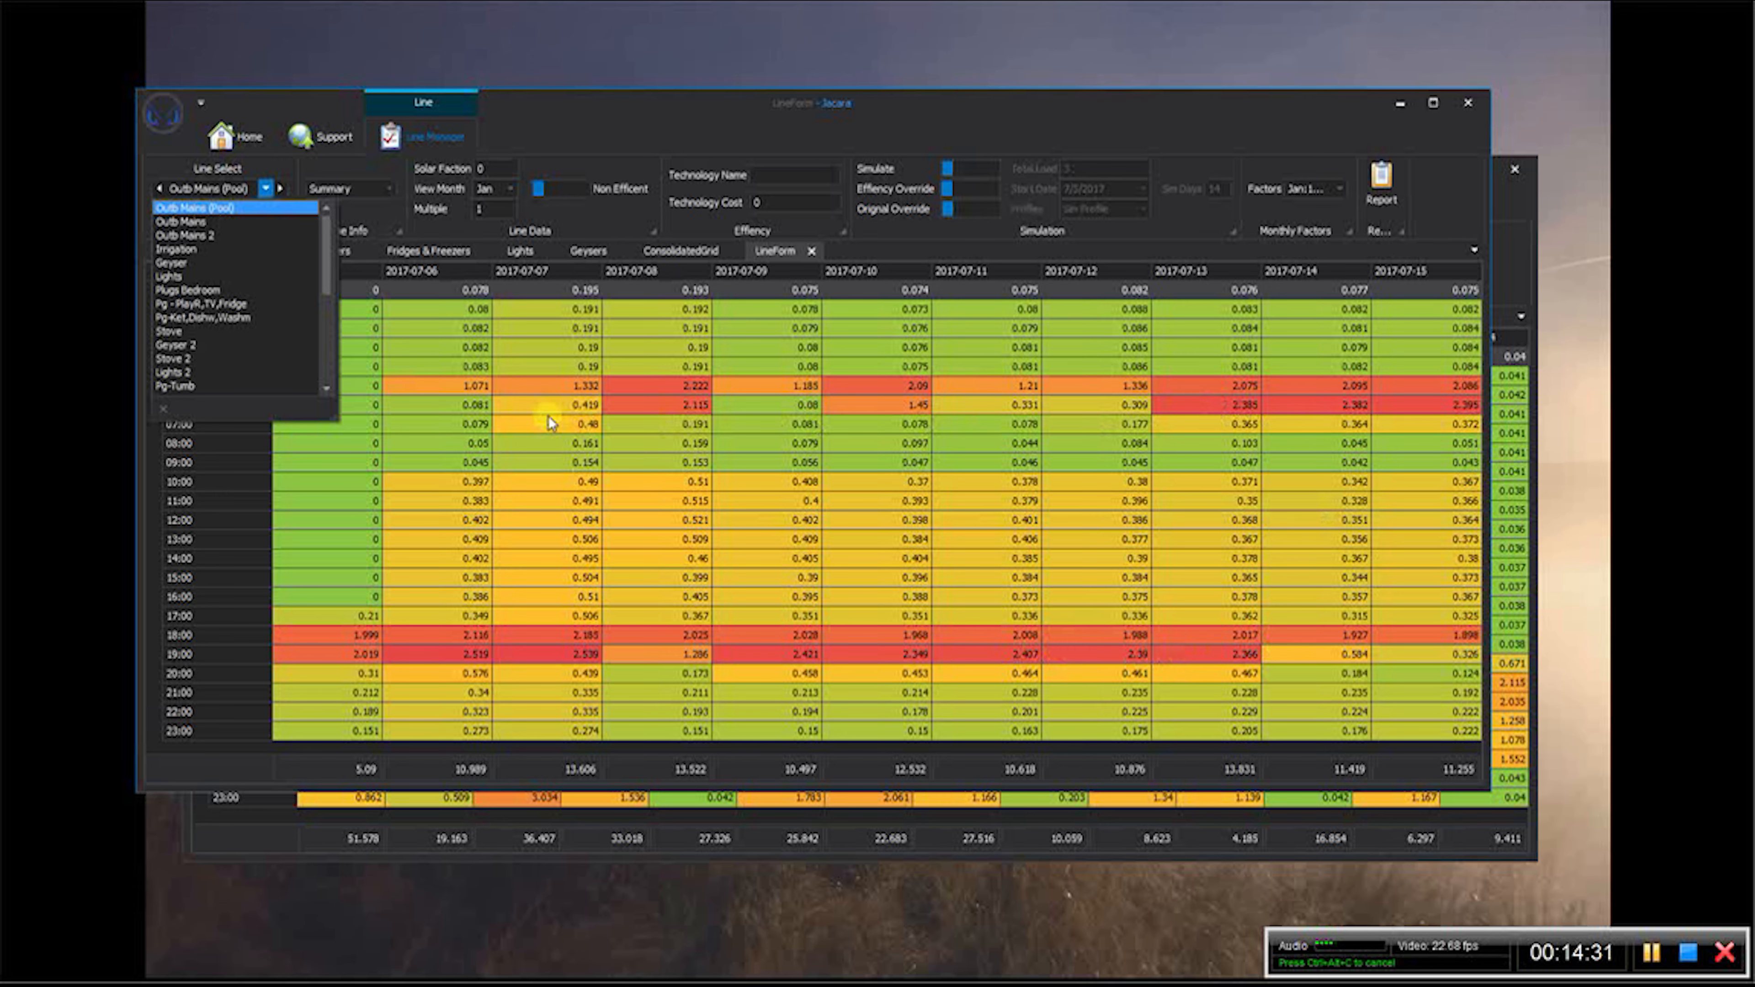
click(1506, 194)
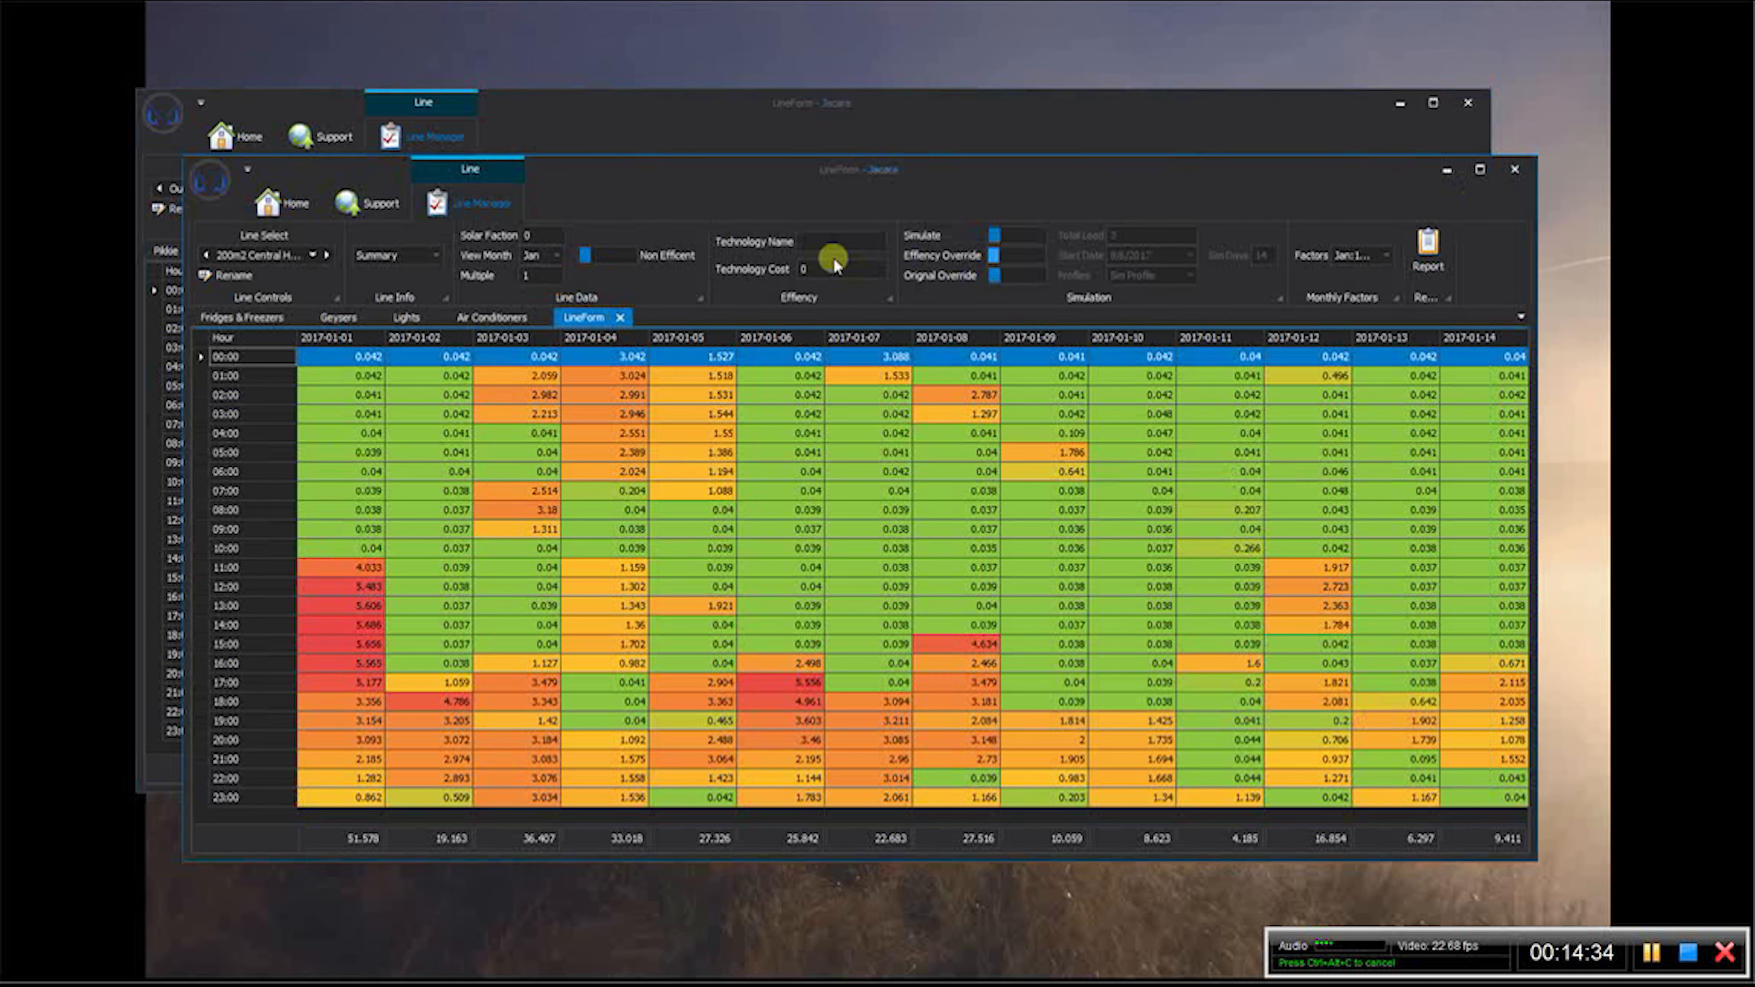
click(598, 111)
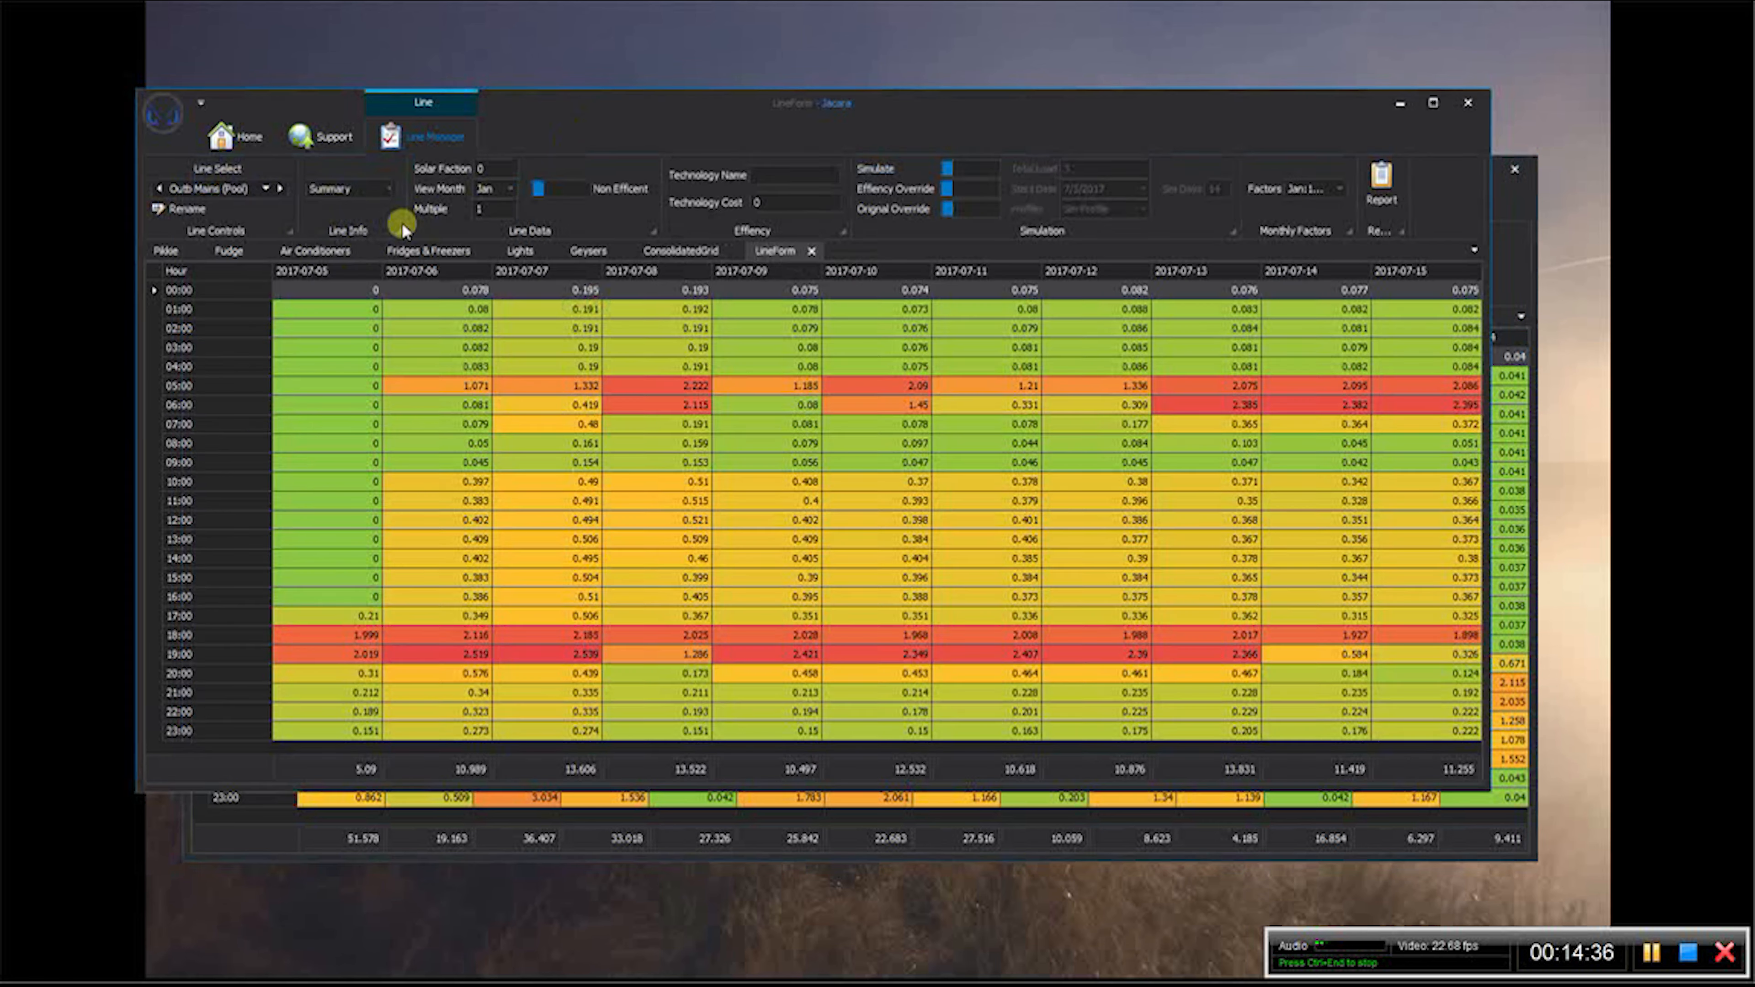
click(266, 189)
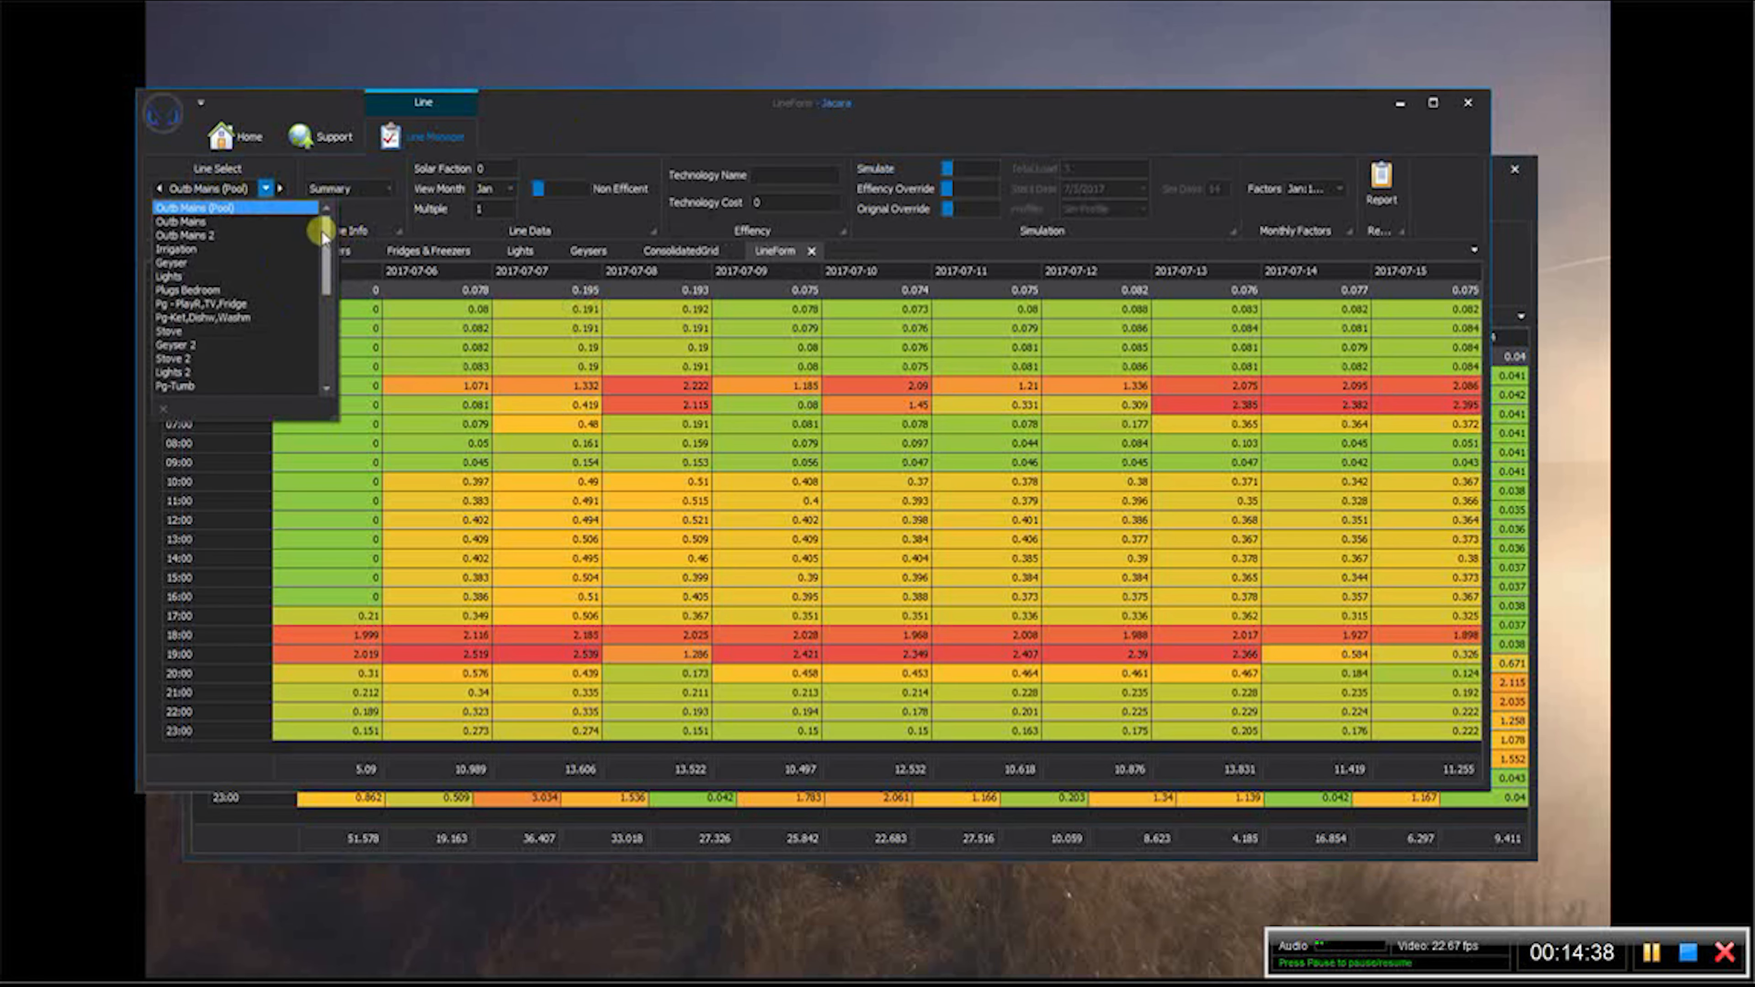
scroll(294, 314, down, 3)
click(225, 384)
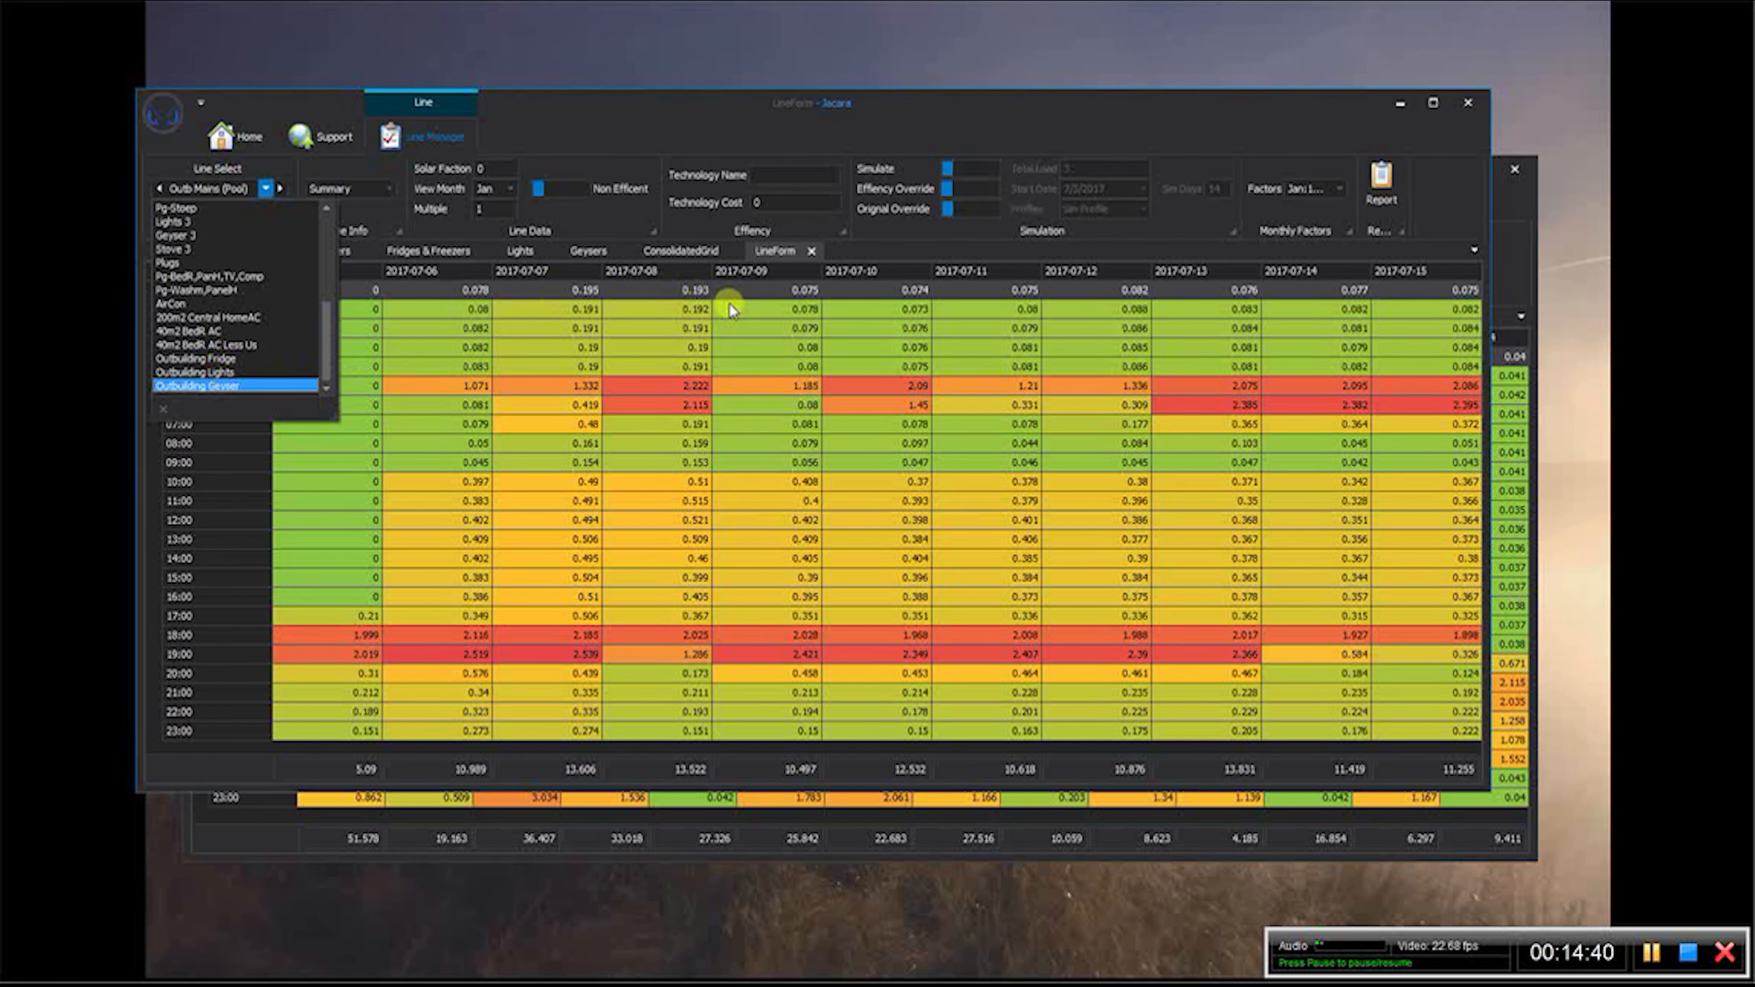
- Try a total load of 2.5 for the Outbuilding Geyser simulation and settle on 2.3
click(1069, 167)
text(.5)
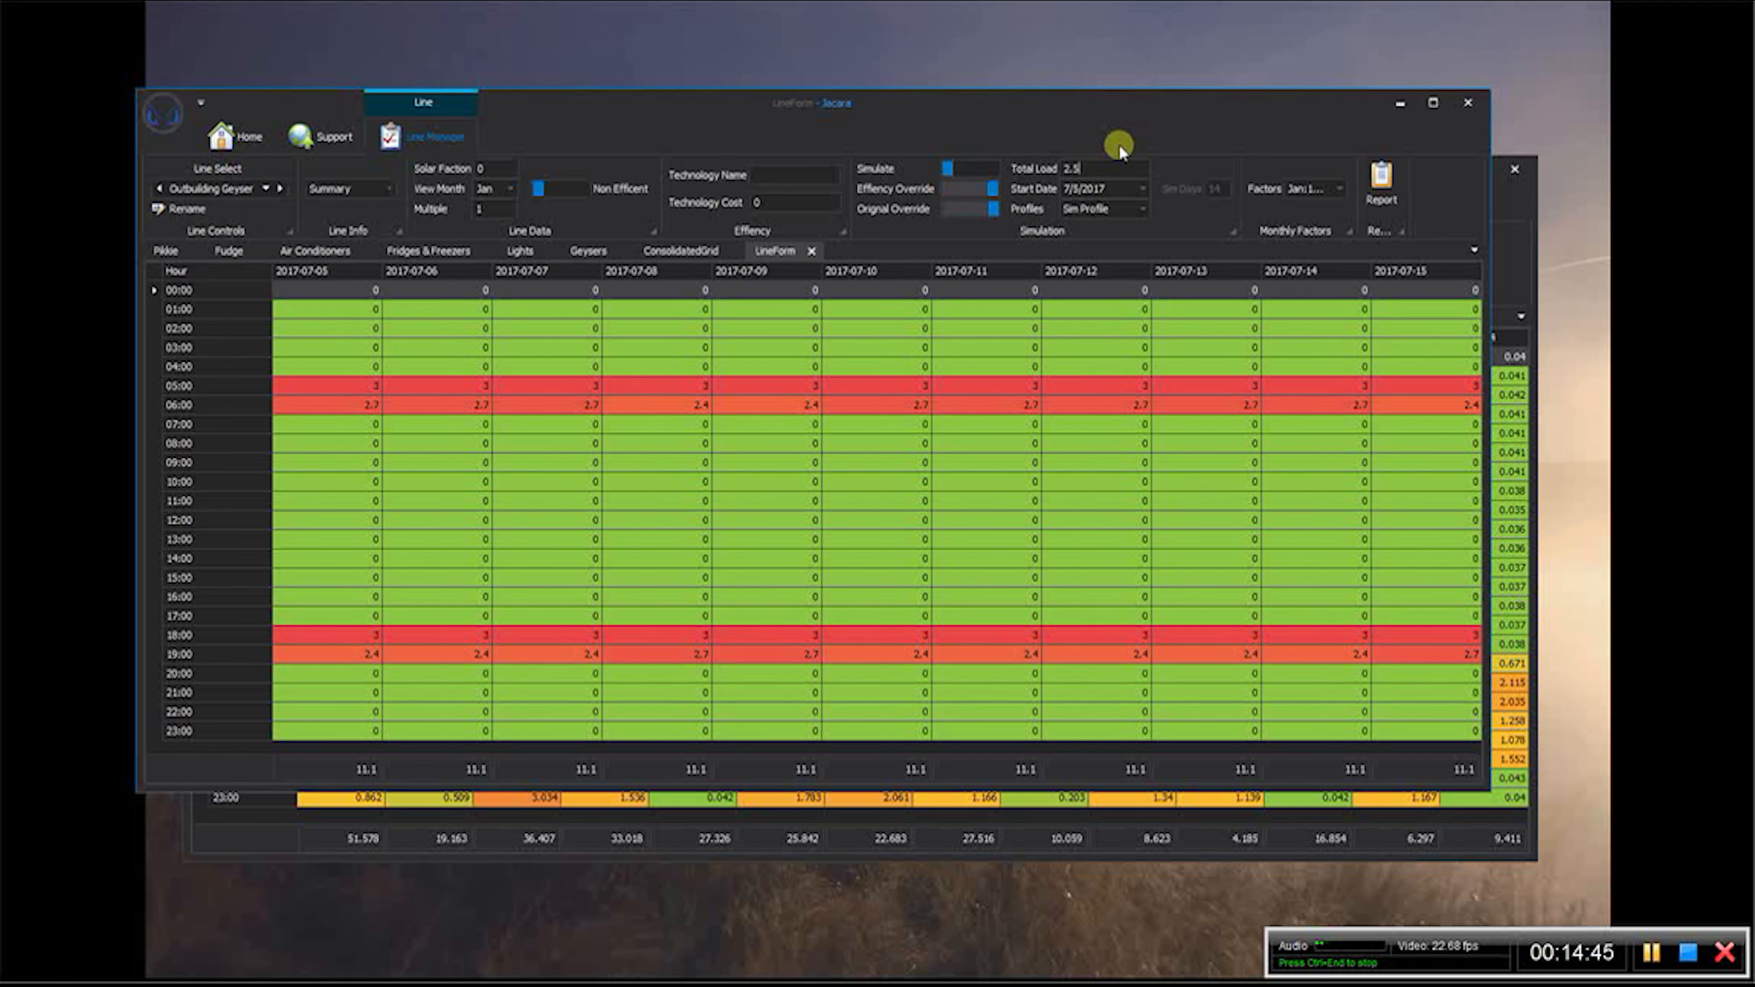
click(1093, 127)
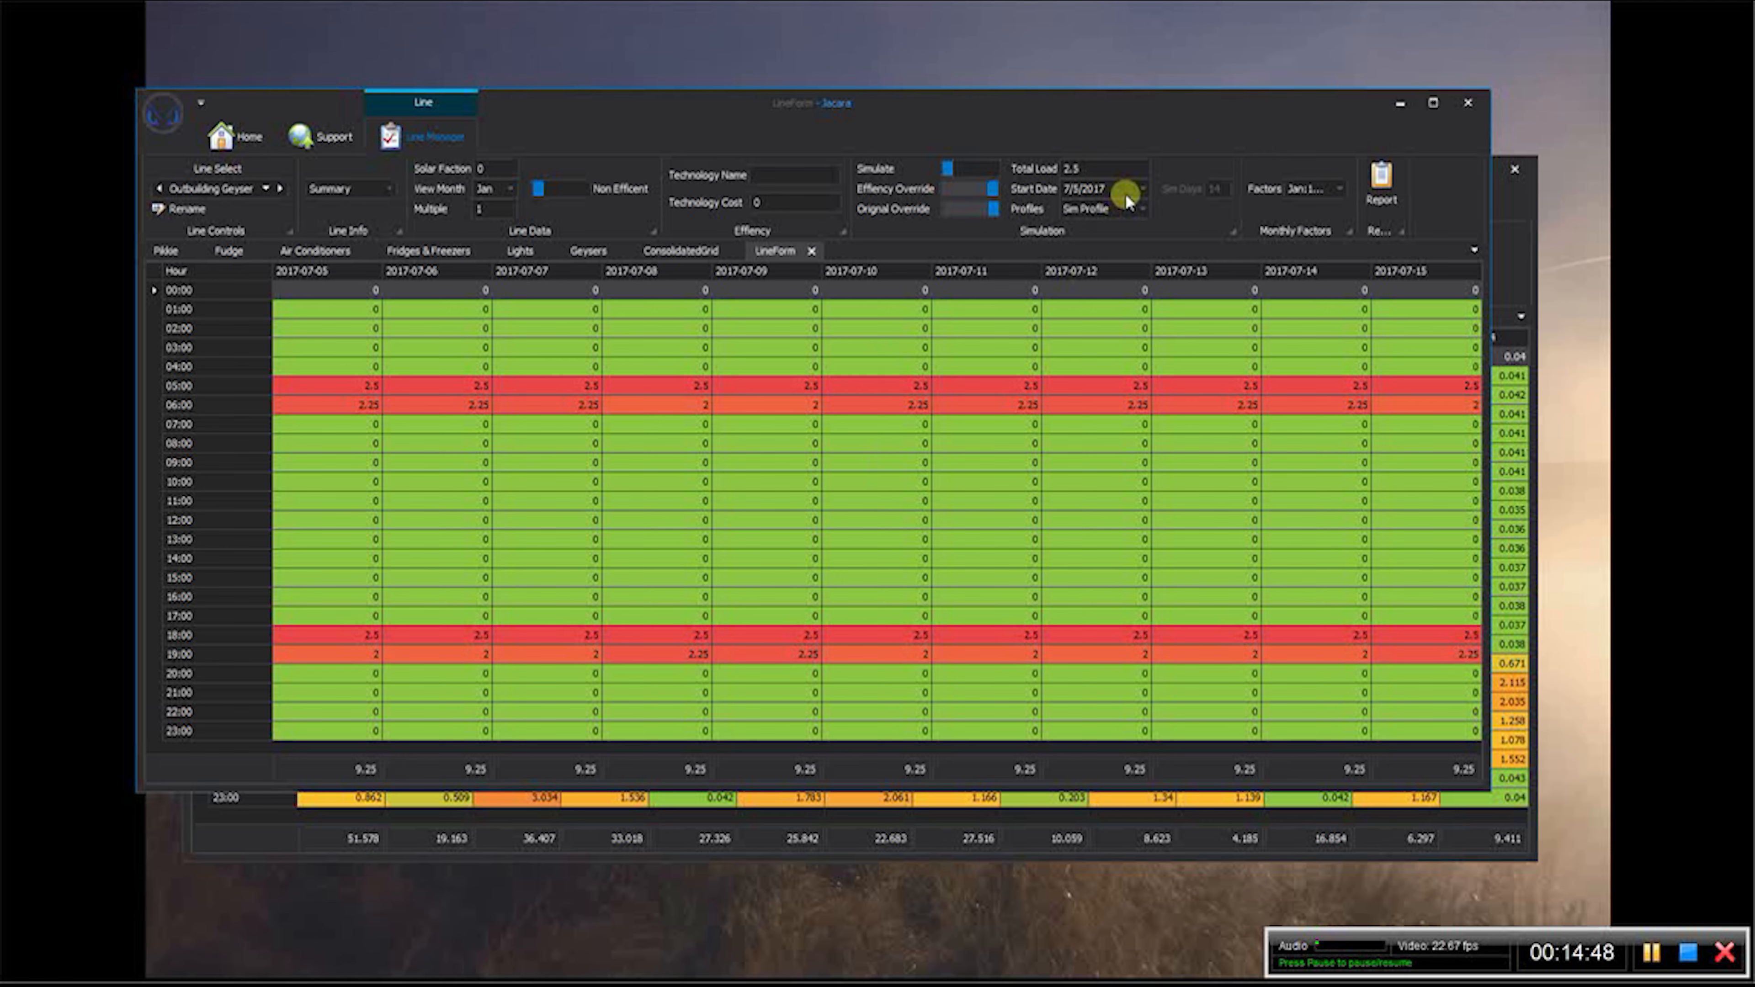
key(BackSpace)
text(3)
click(1016, 257)
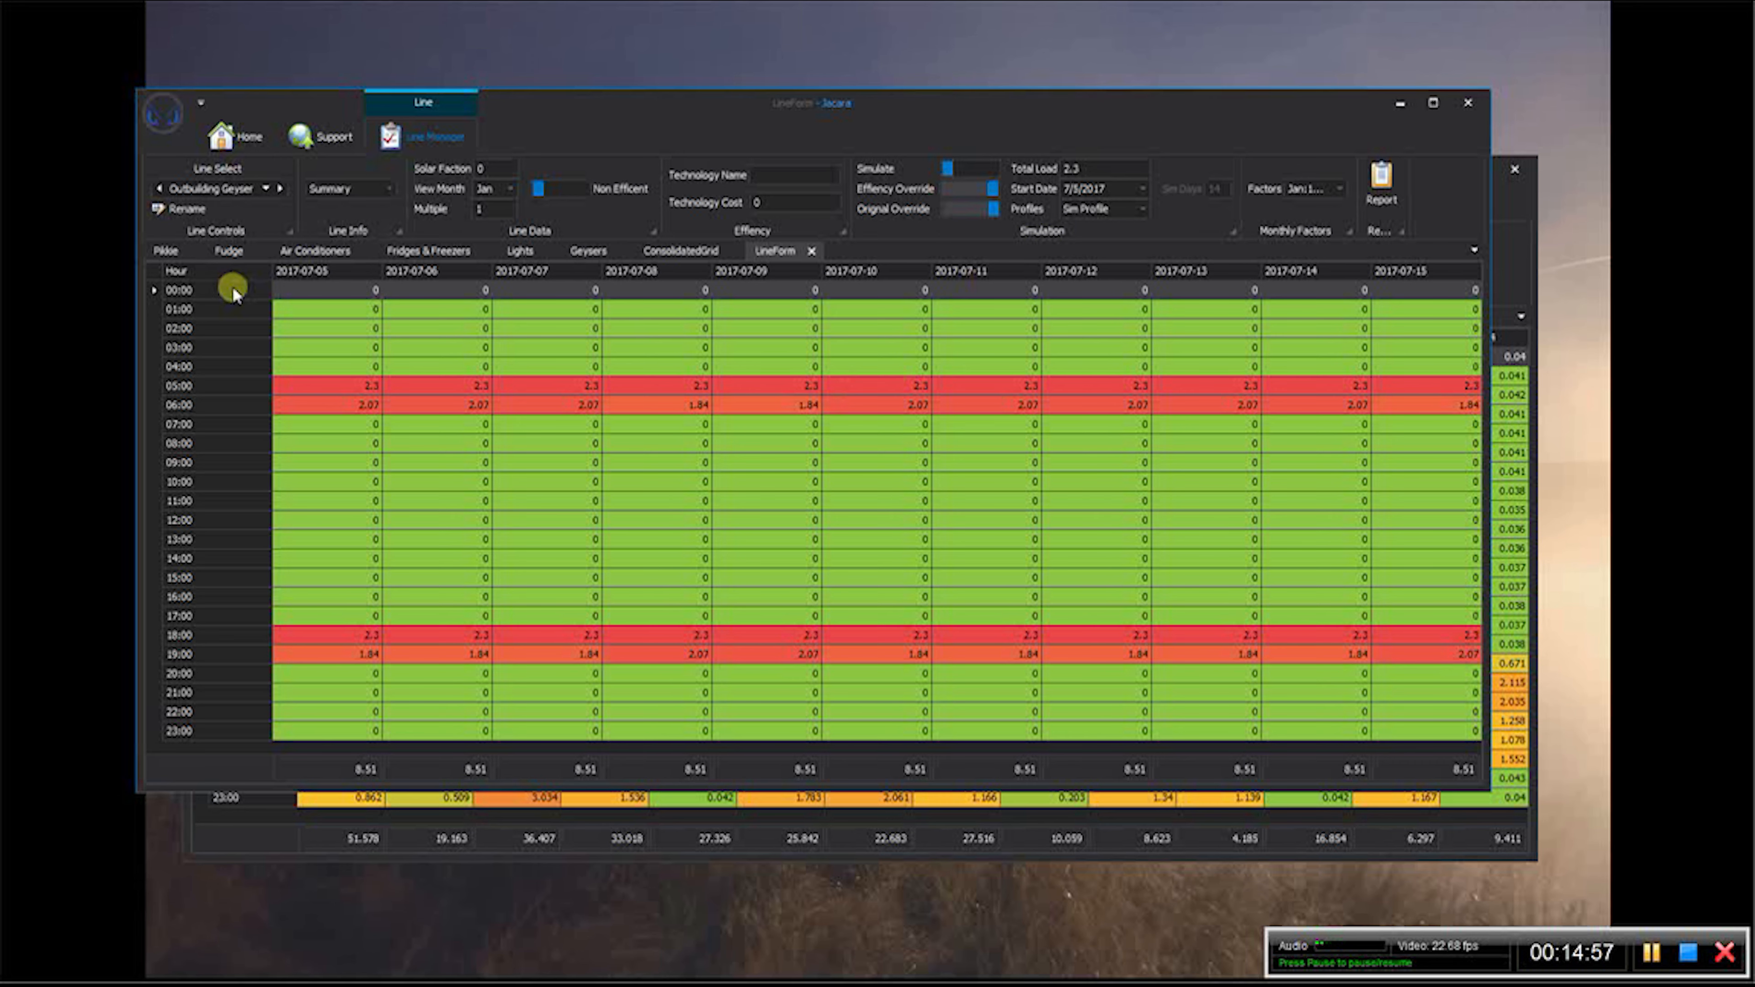
- Display the Outbuilding Fridge line and review its hourly profile
click(267, 189)
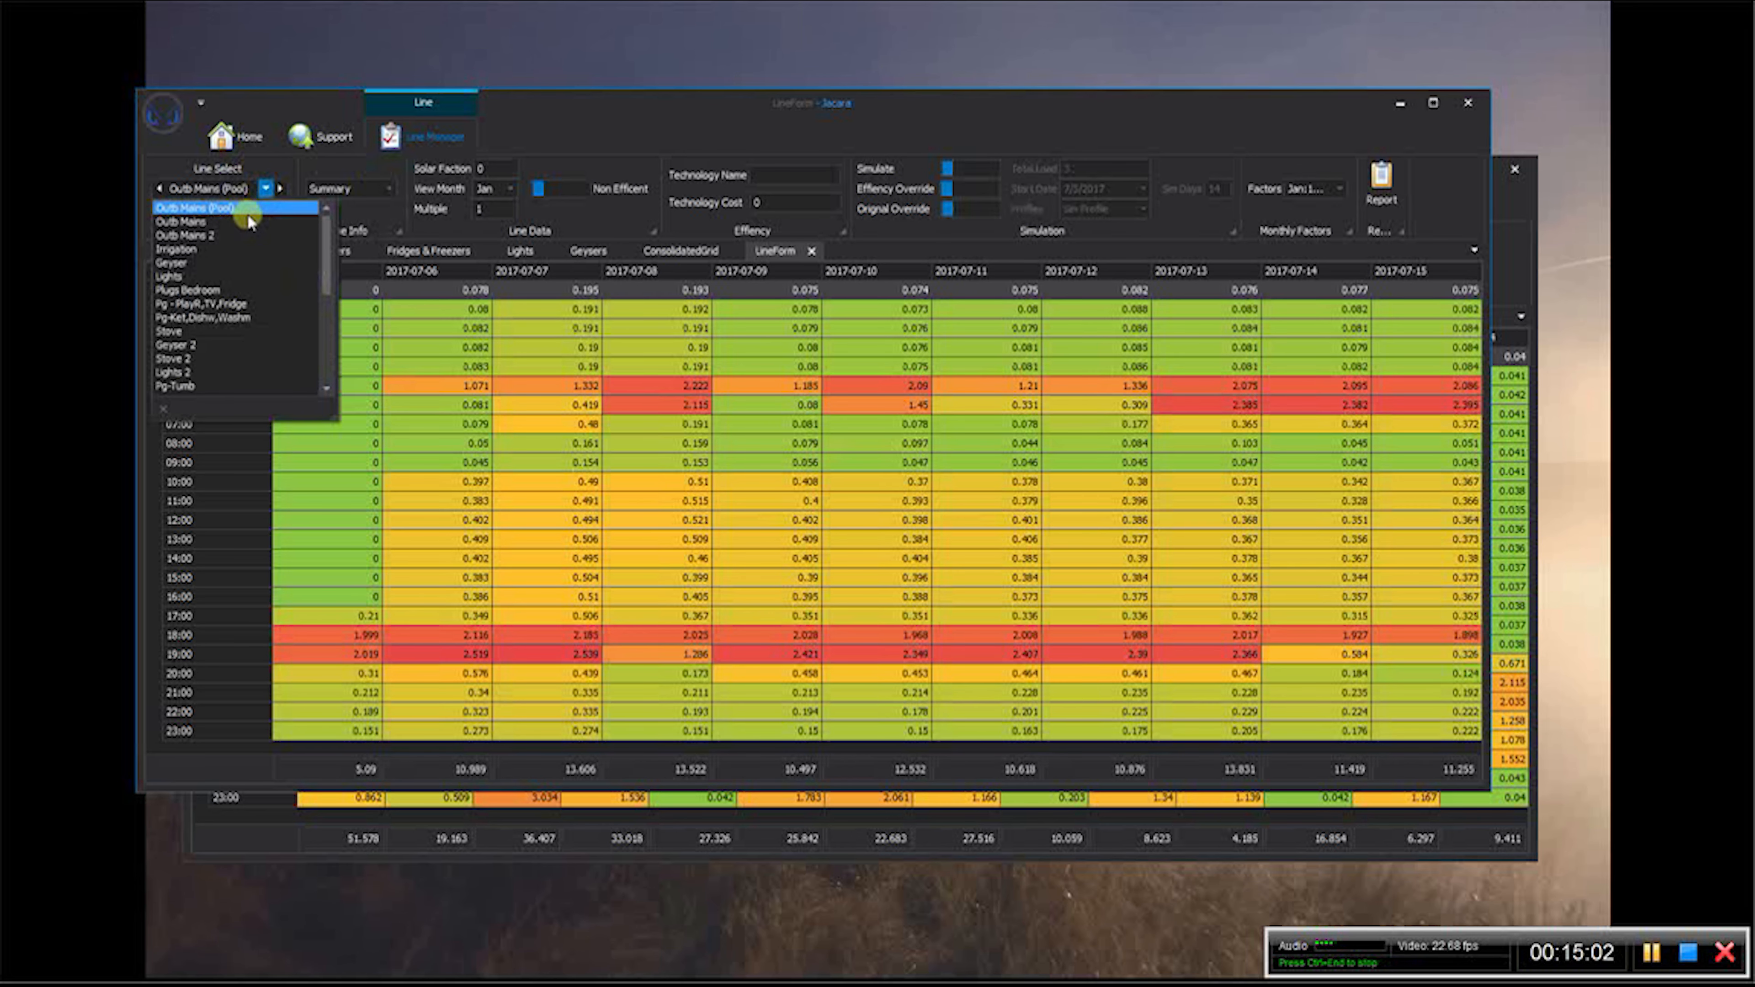
drag(324, 243, 327, 352)
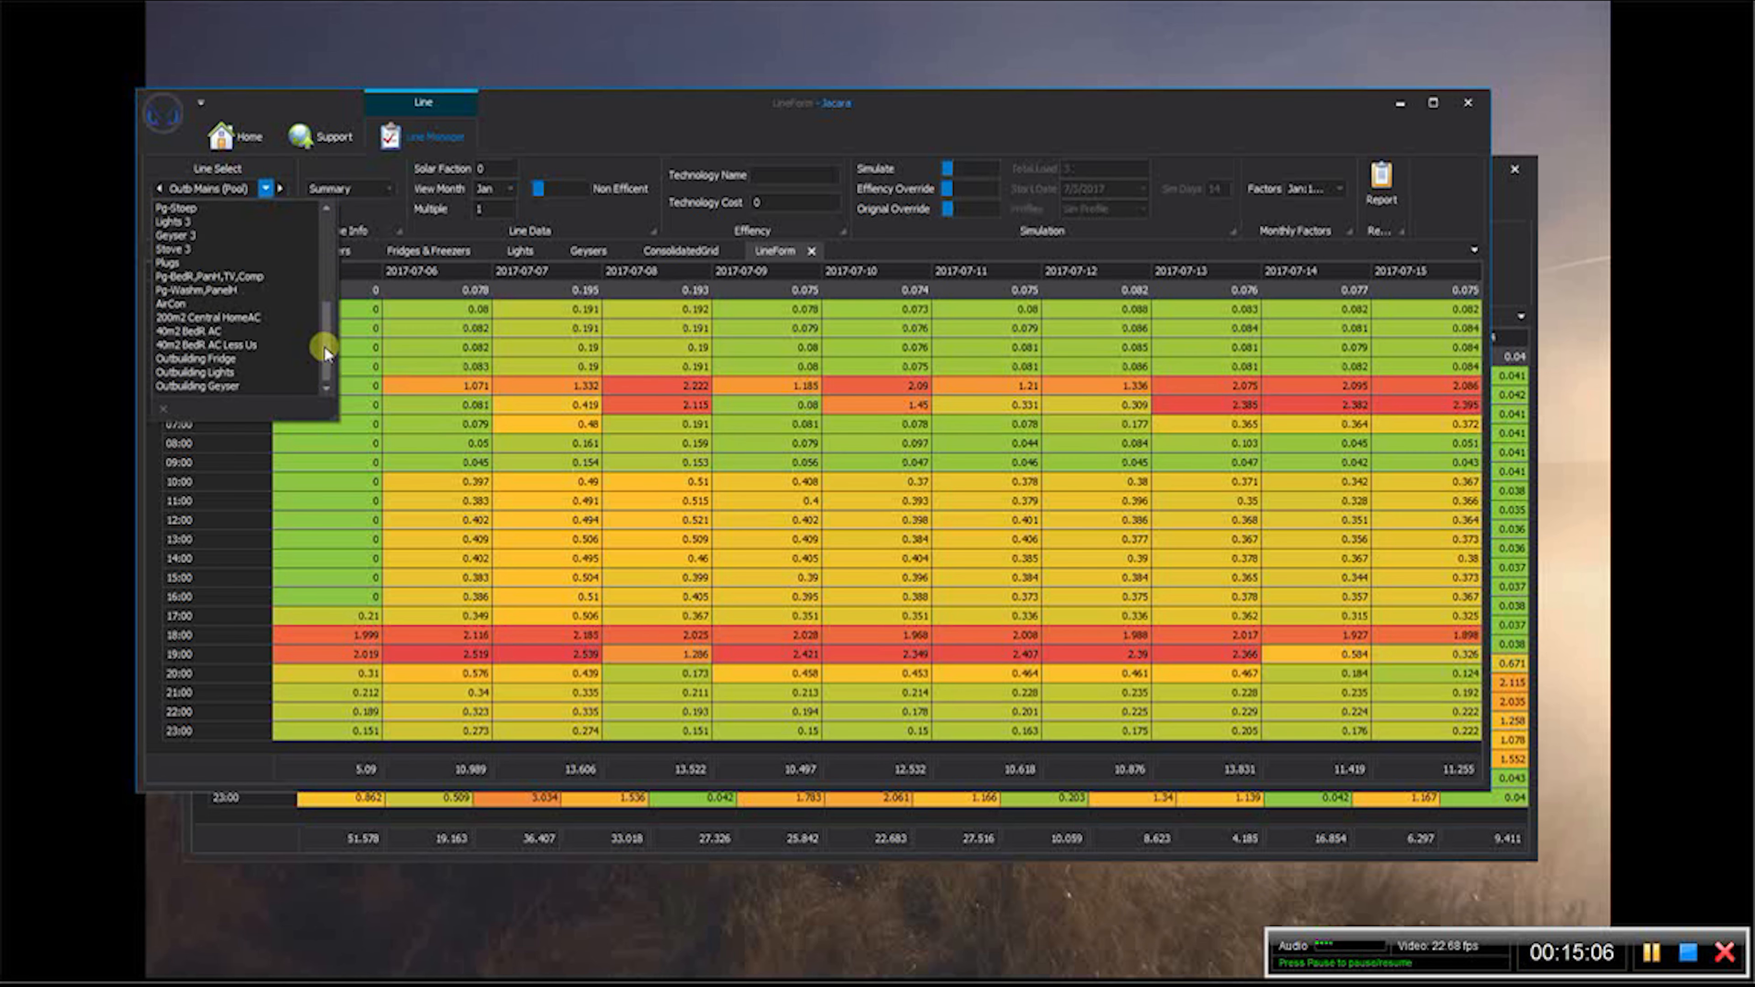
click(225, 358)
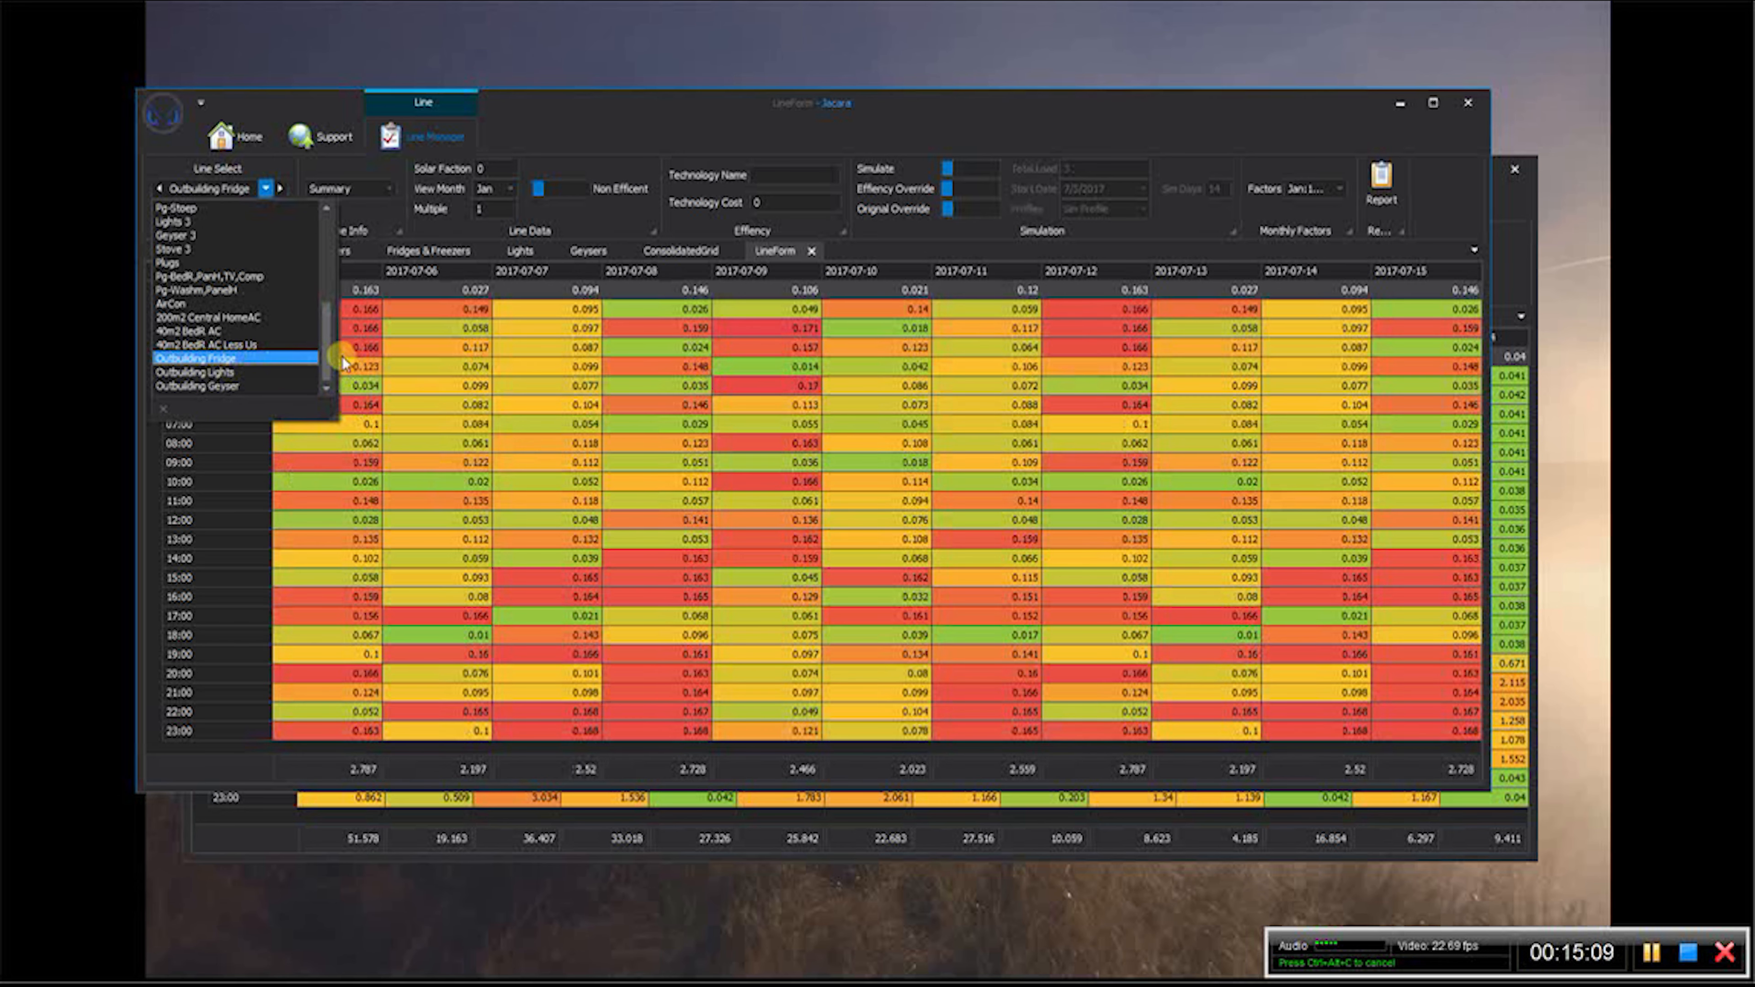
scroll(302, 325, up, 5)
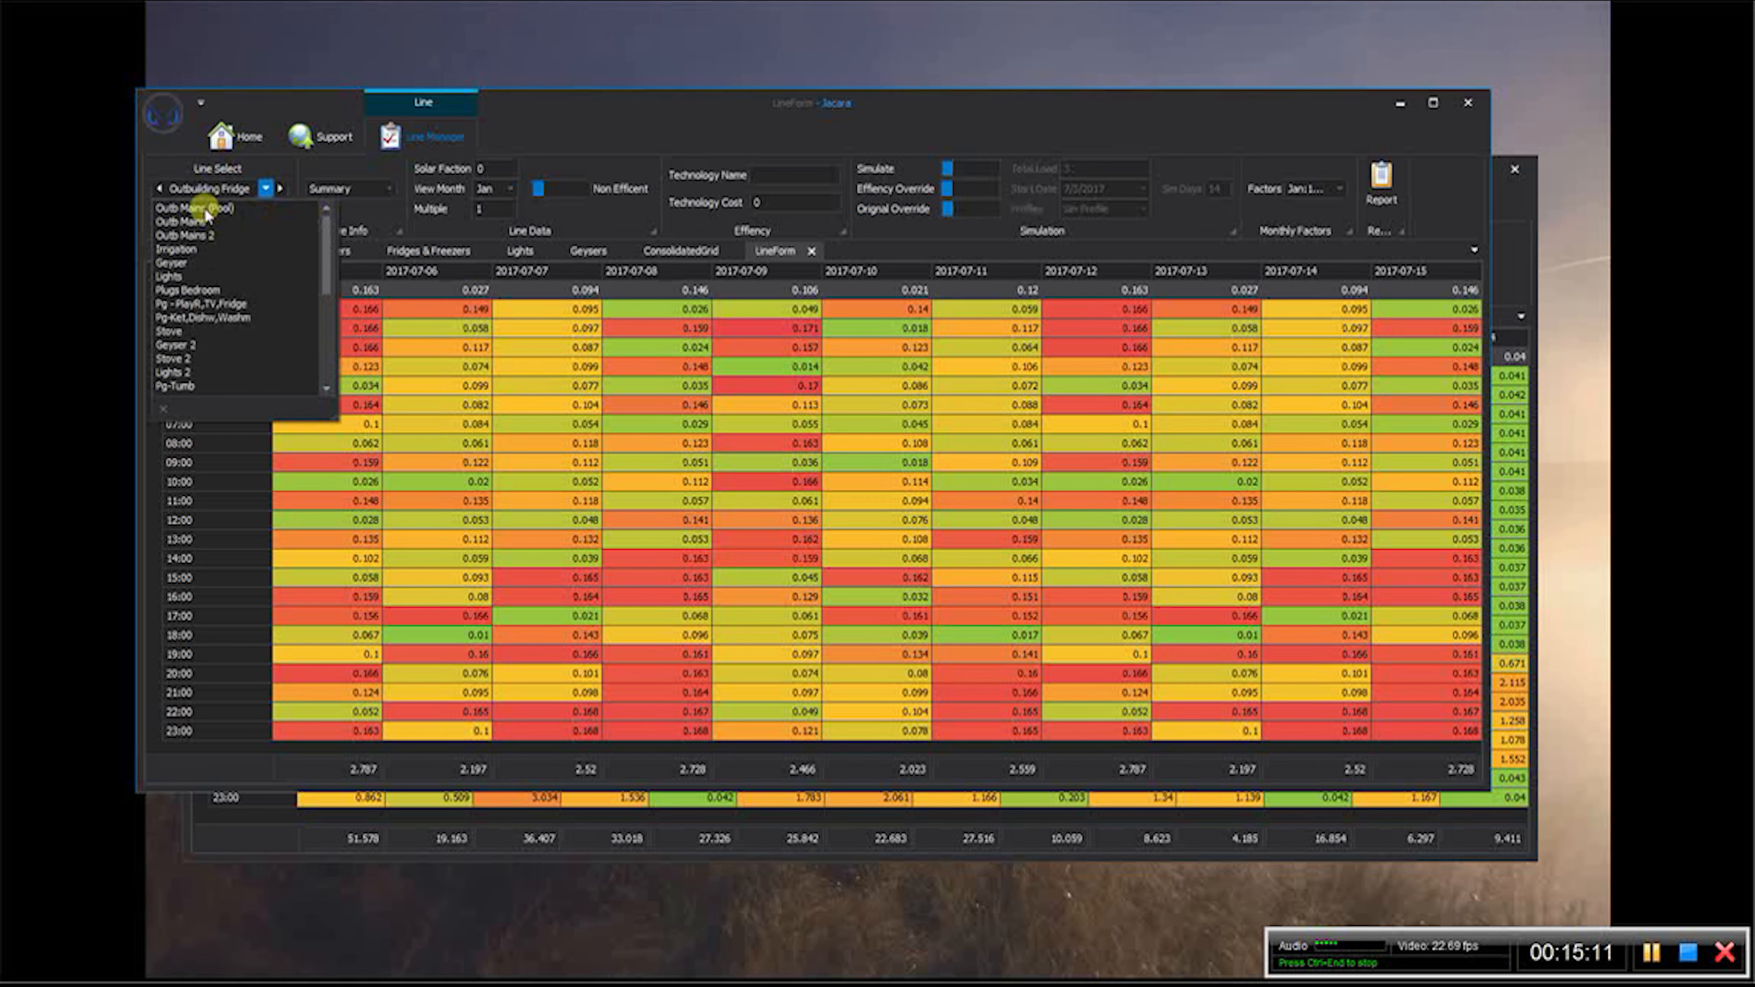
- Turn on the efficiency and original overrides for the Outb Mains (Pool) line
click(204, 208)
click(965, 187)
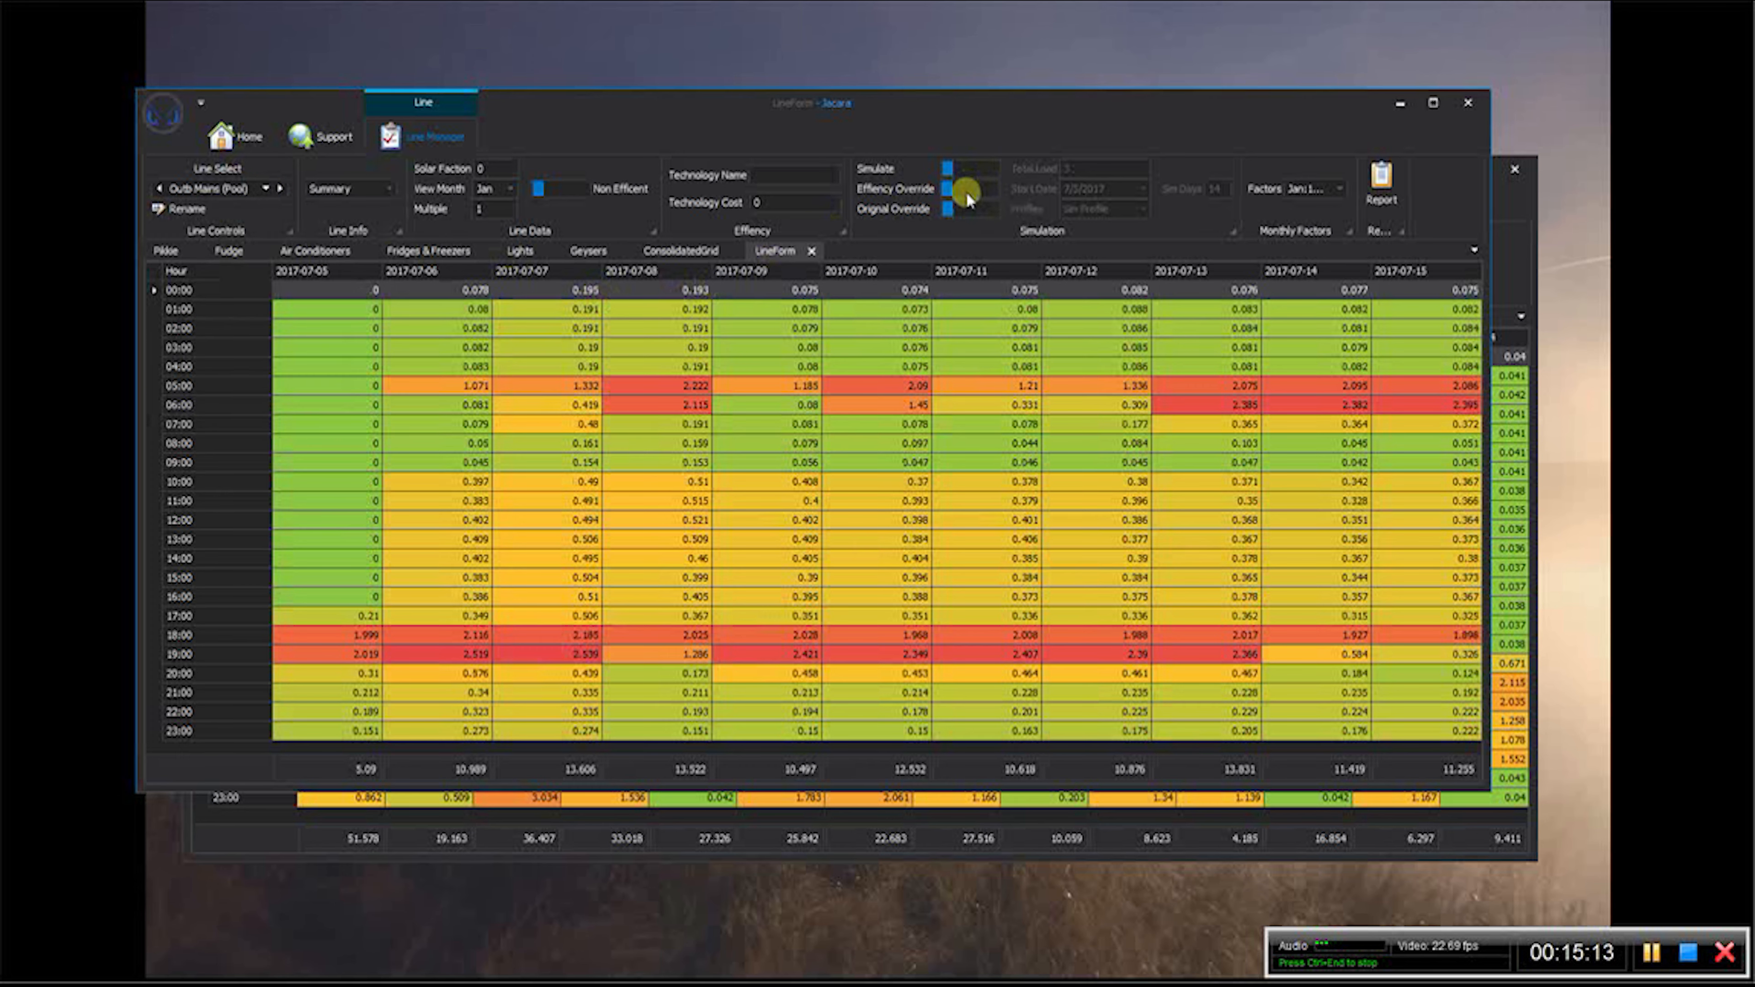
click(966, 207)
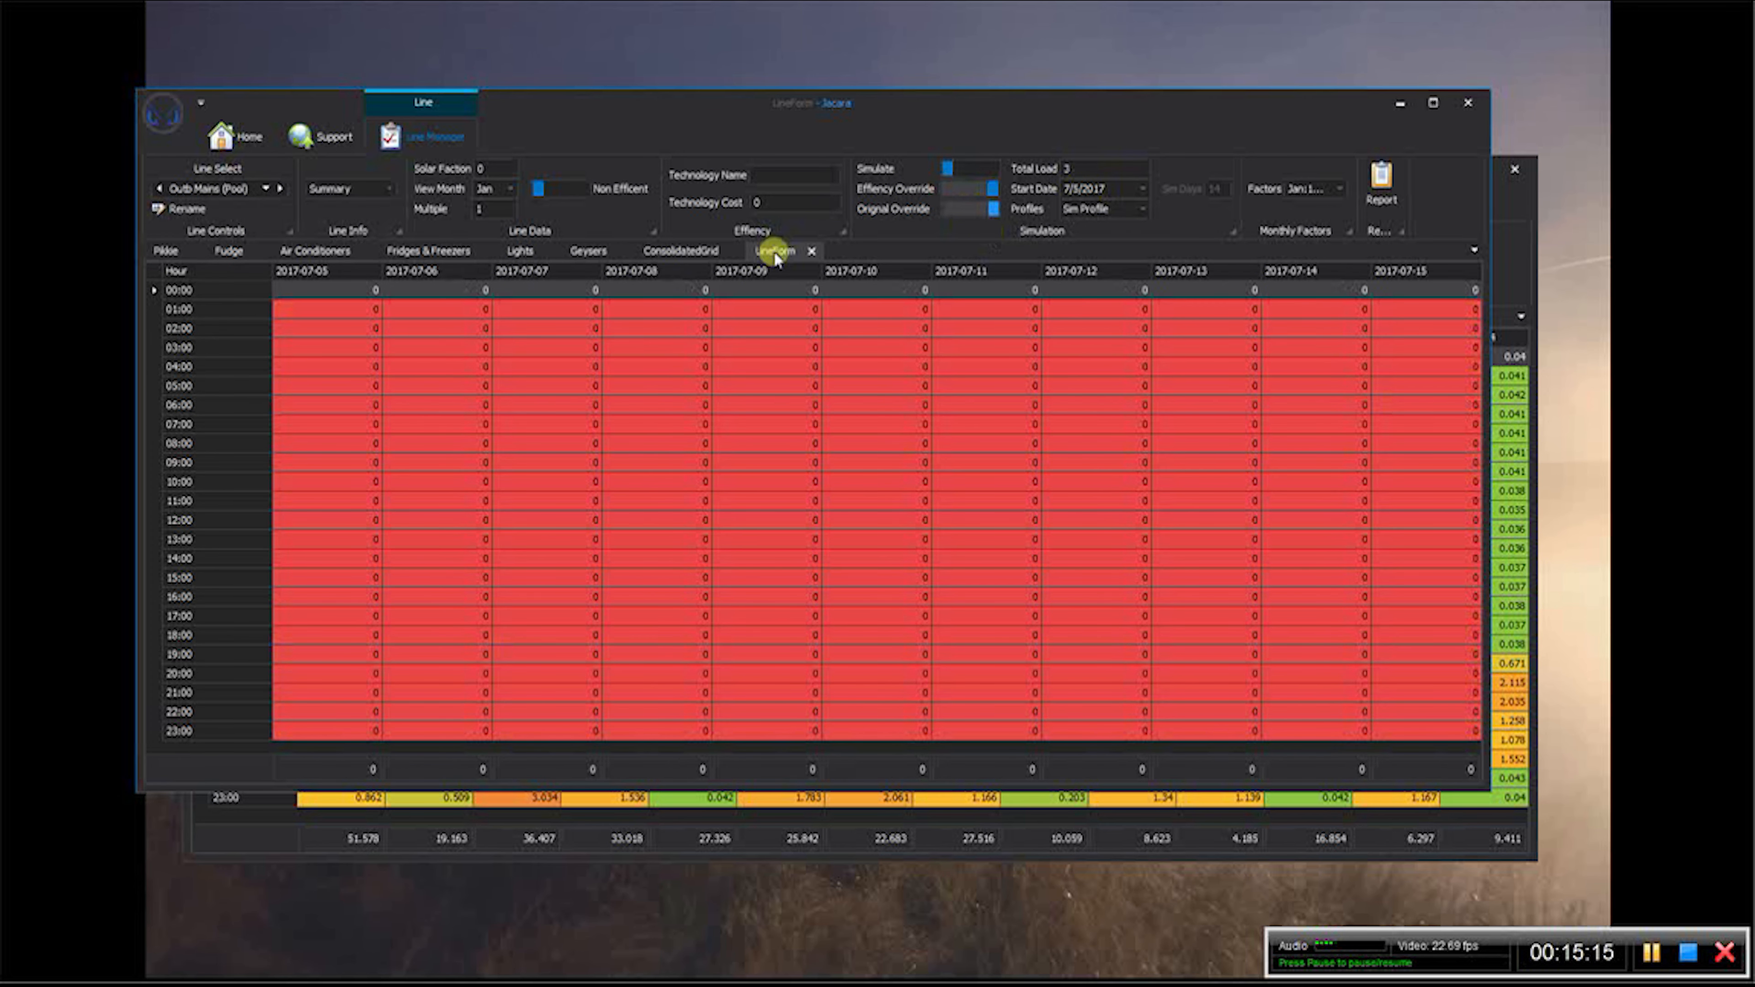
- View the Outb Mains line's hourly values and return to the Outb Mains (Pool) line
click(270, 185)
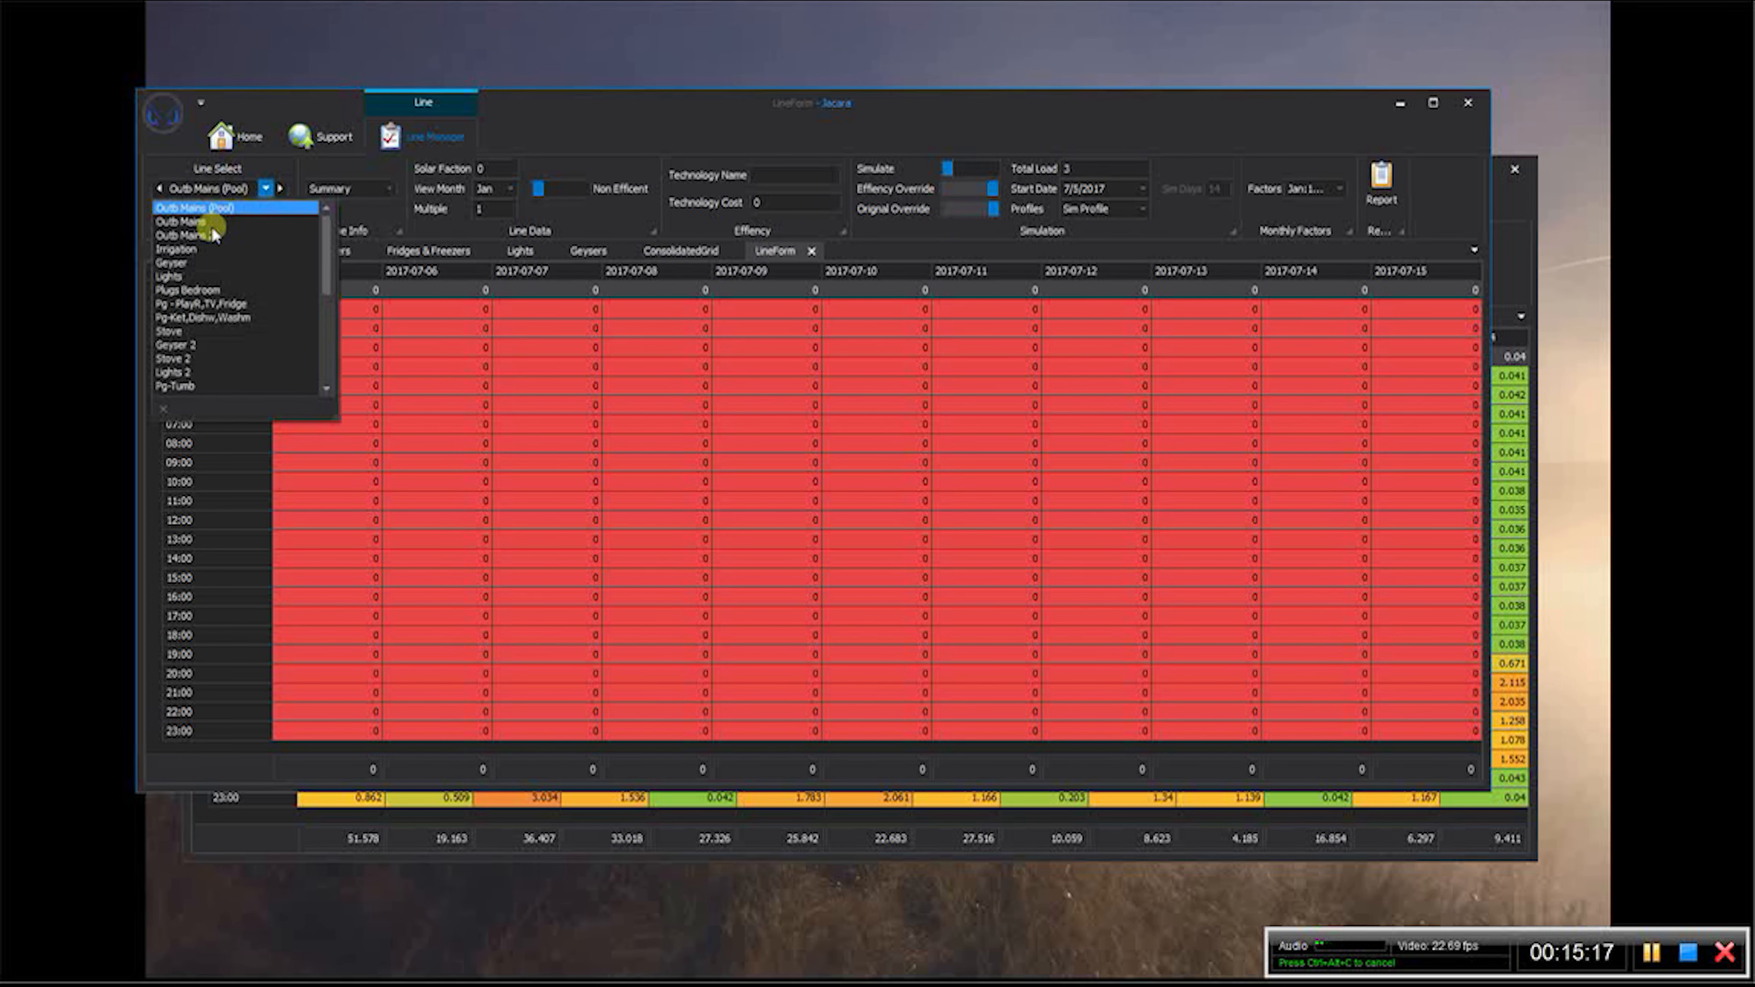
click(207, 221)
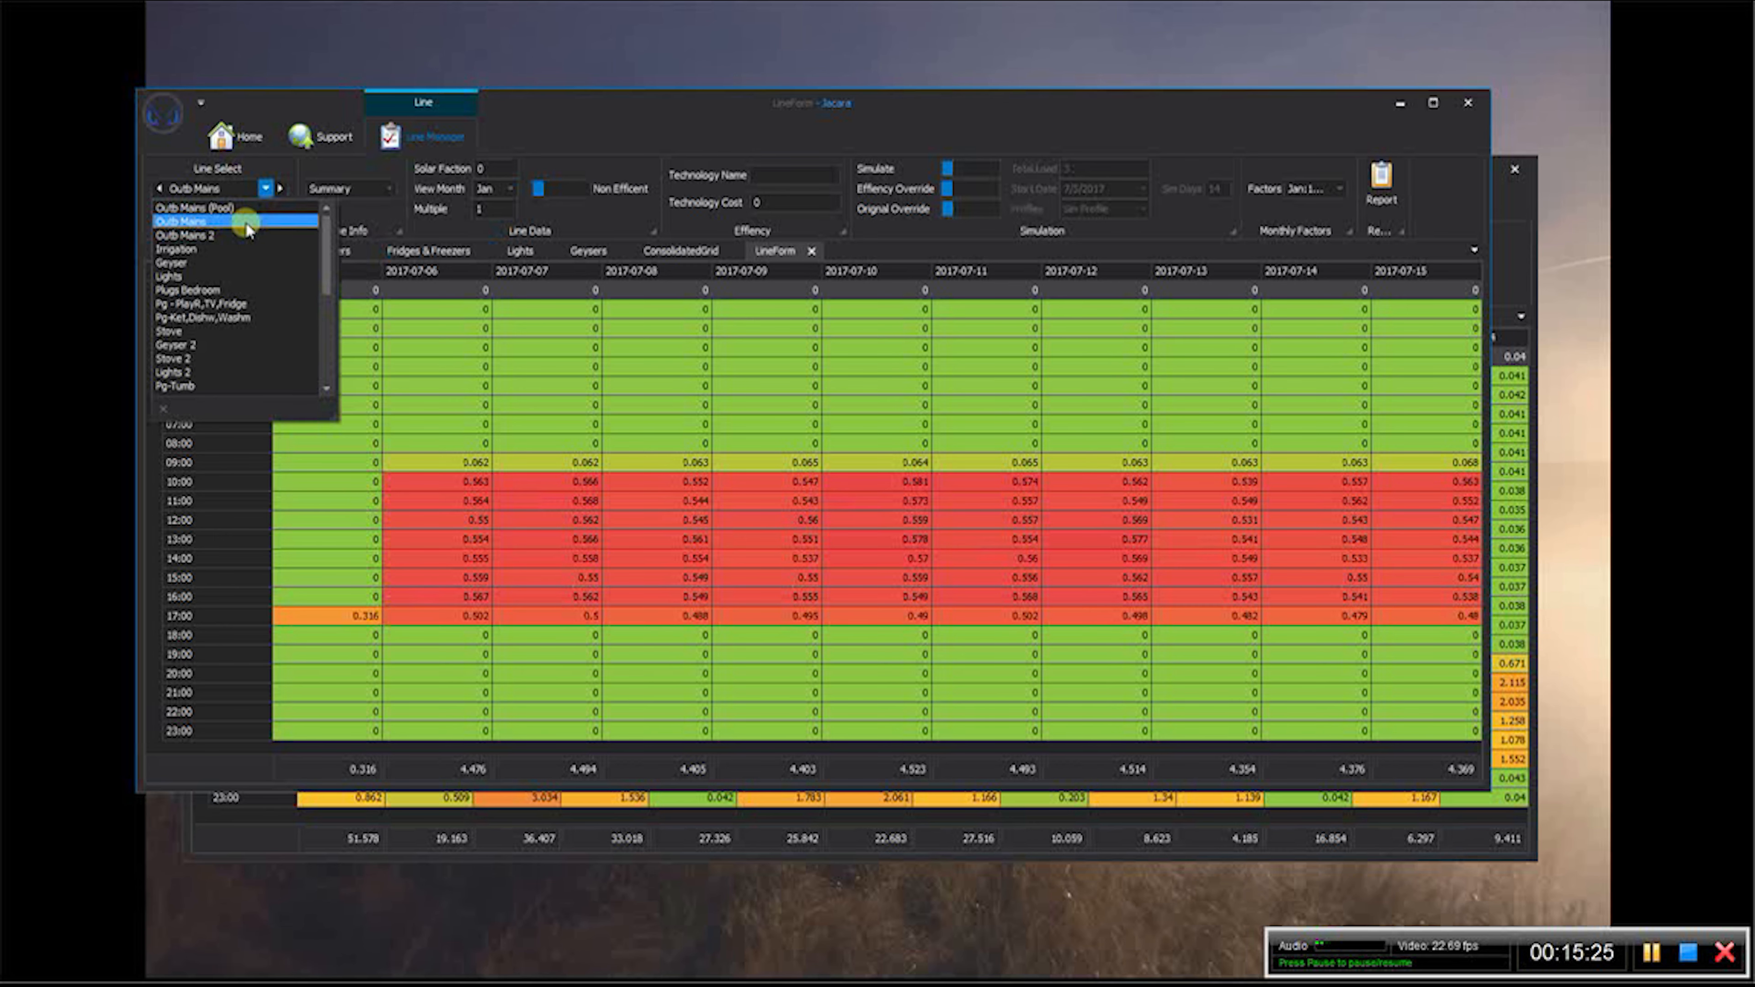
click(235, 207)
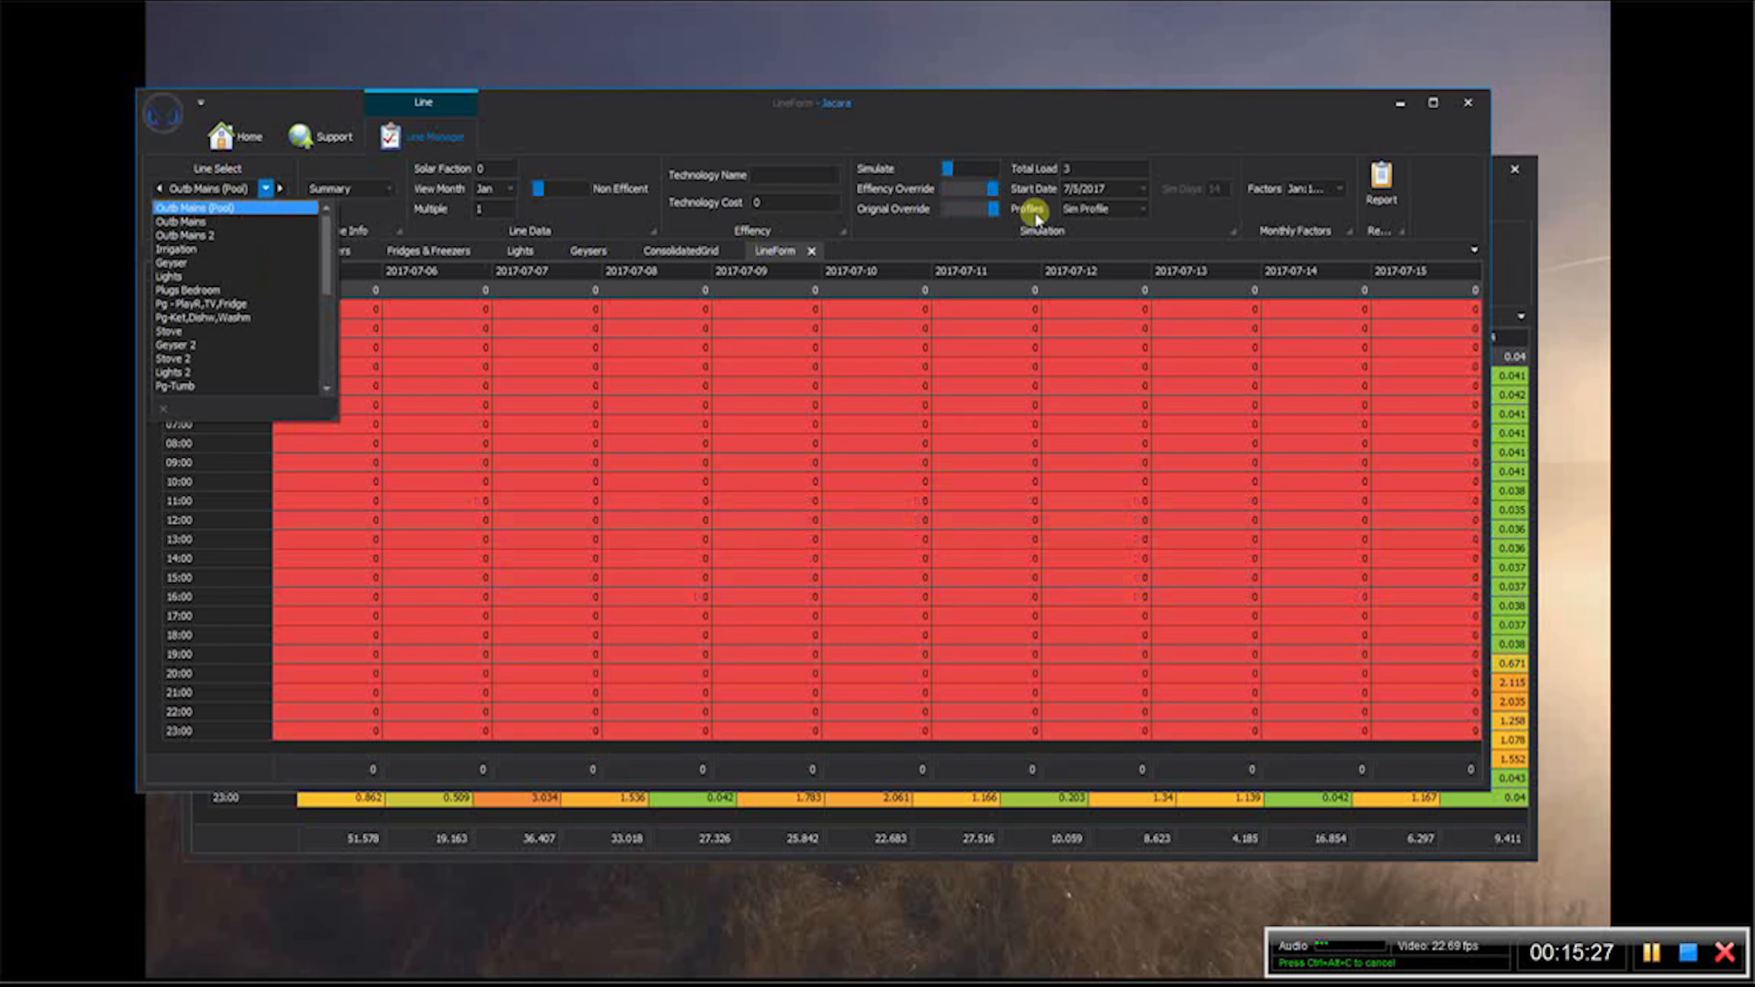
- Set the Outb Mains (Pool) simulation's total load to 0.55 and its weekday and weekend profile values to 100 for hours 10 to 17
click(1070, 168)
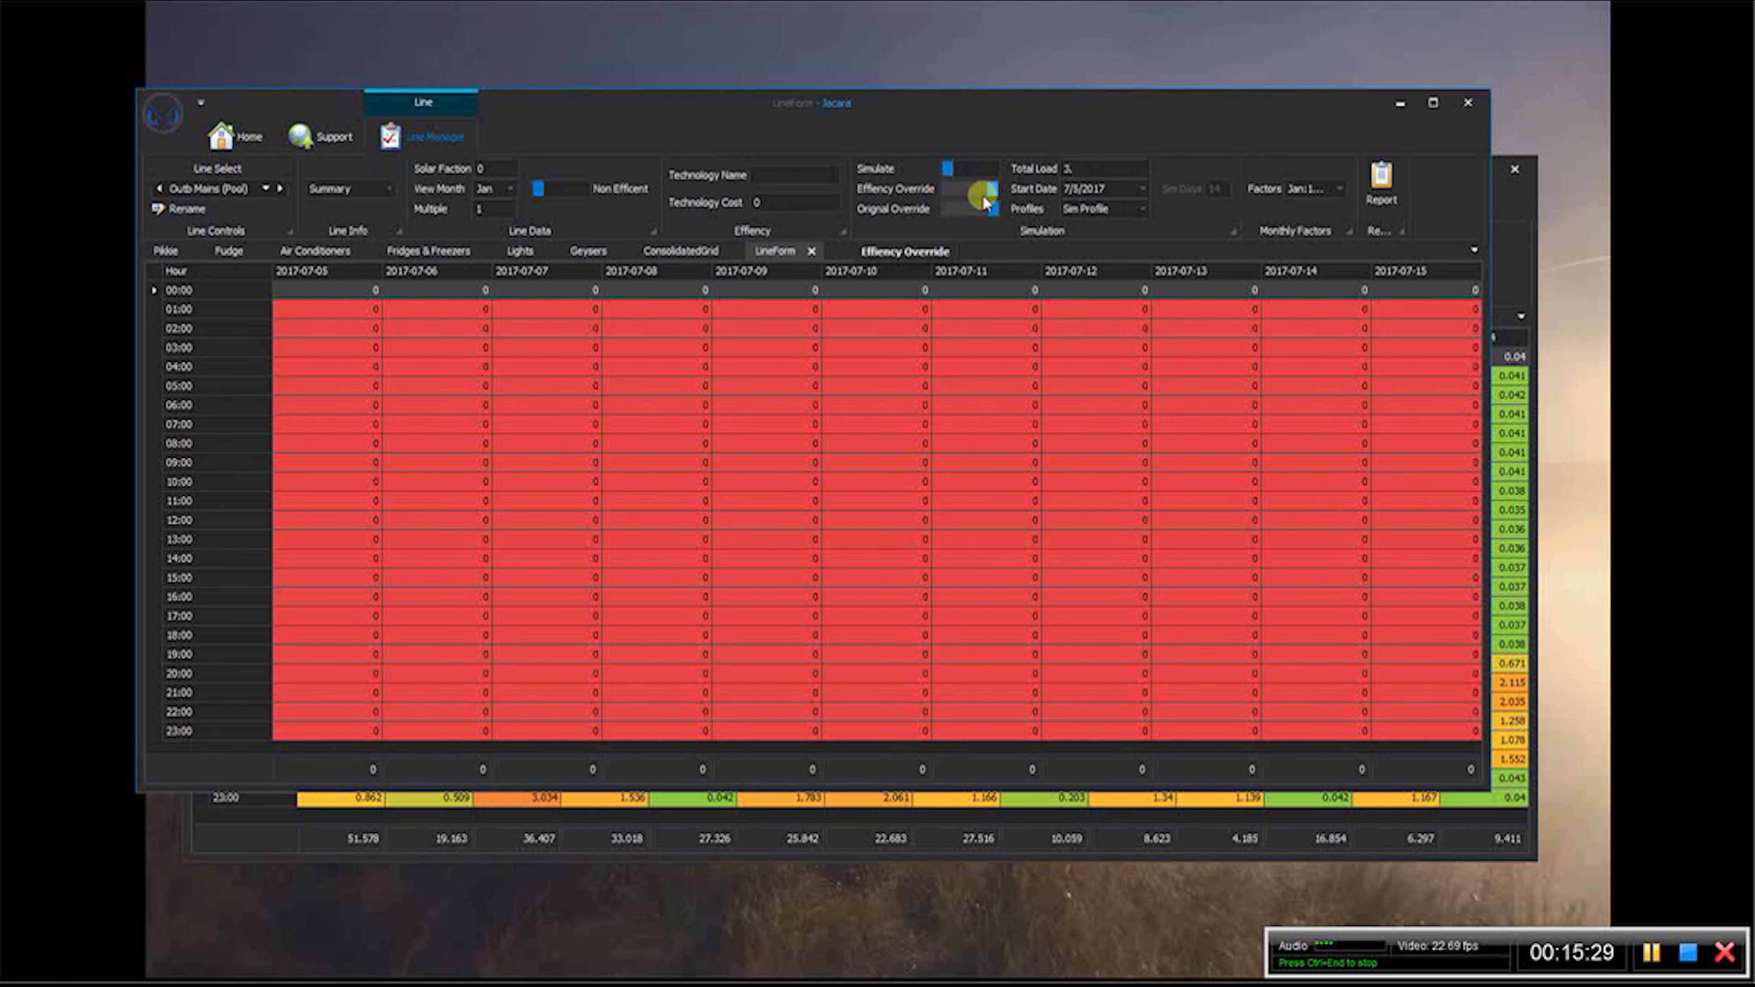
text(.55)
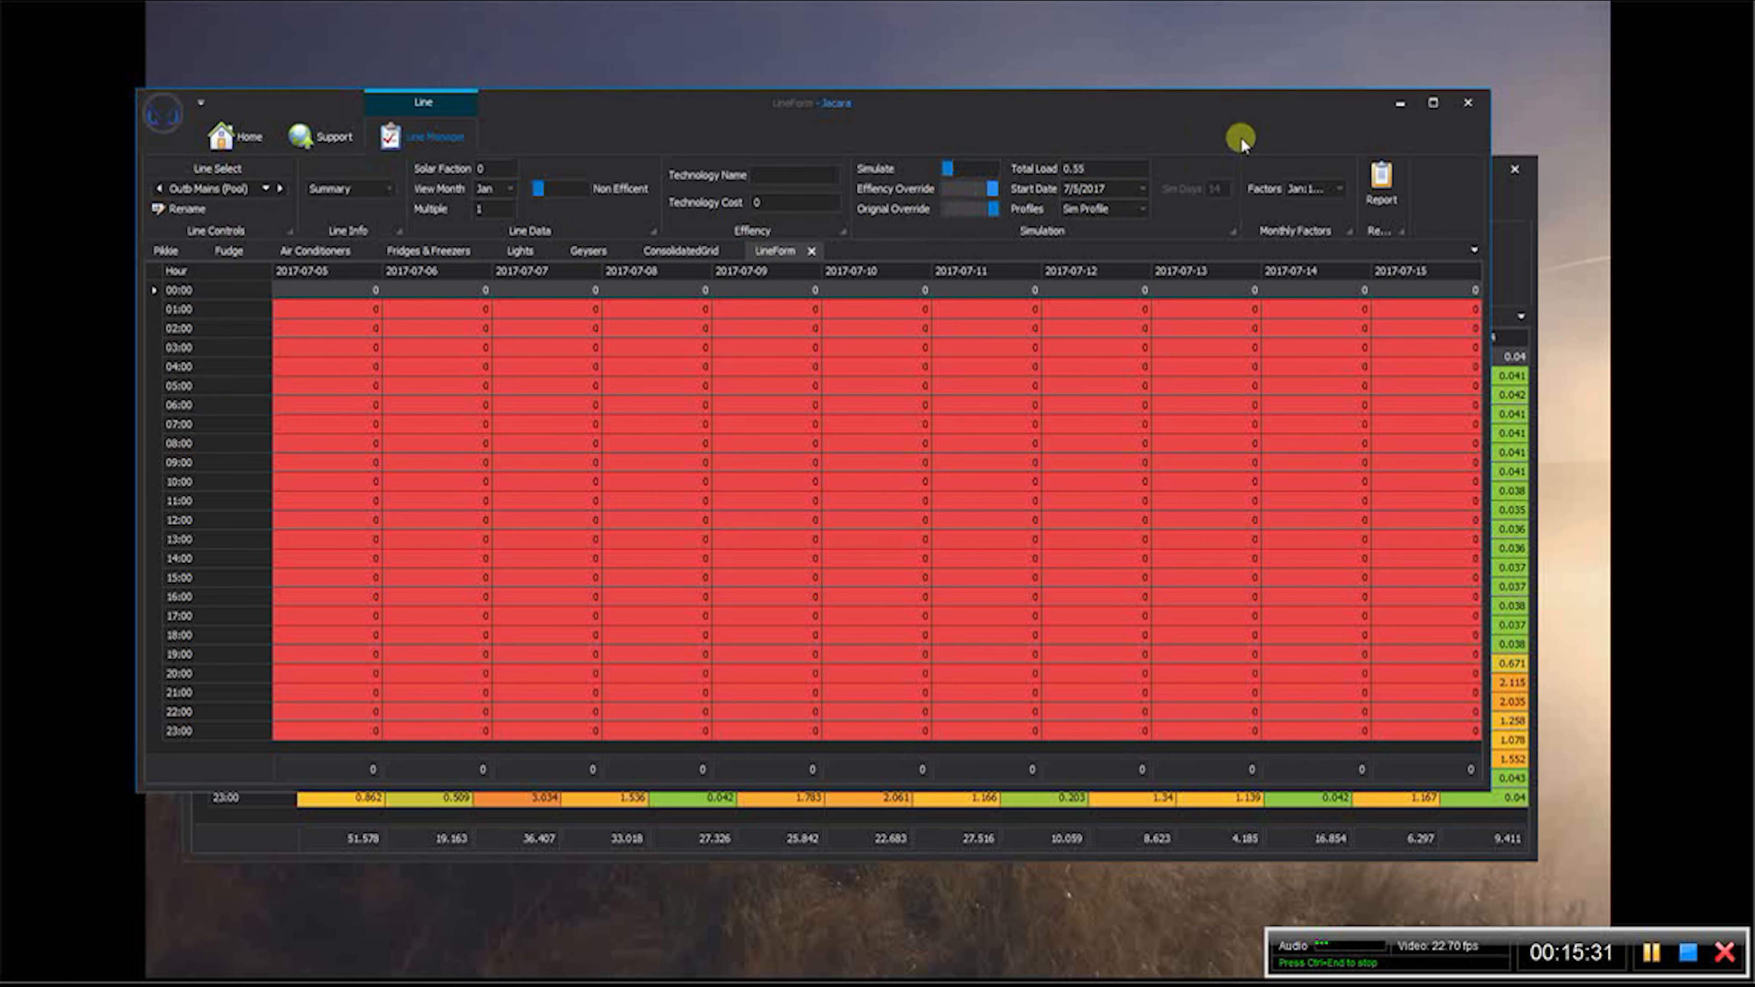
click(1142, 210)
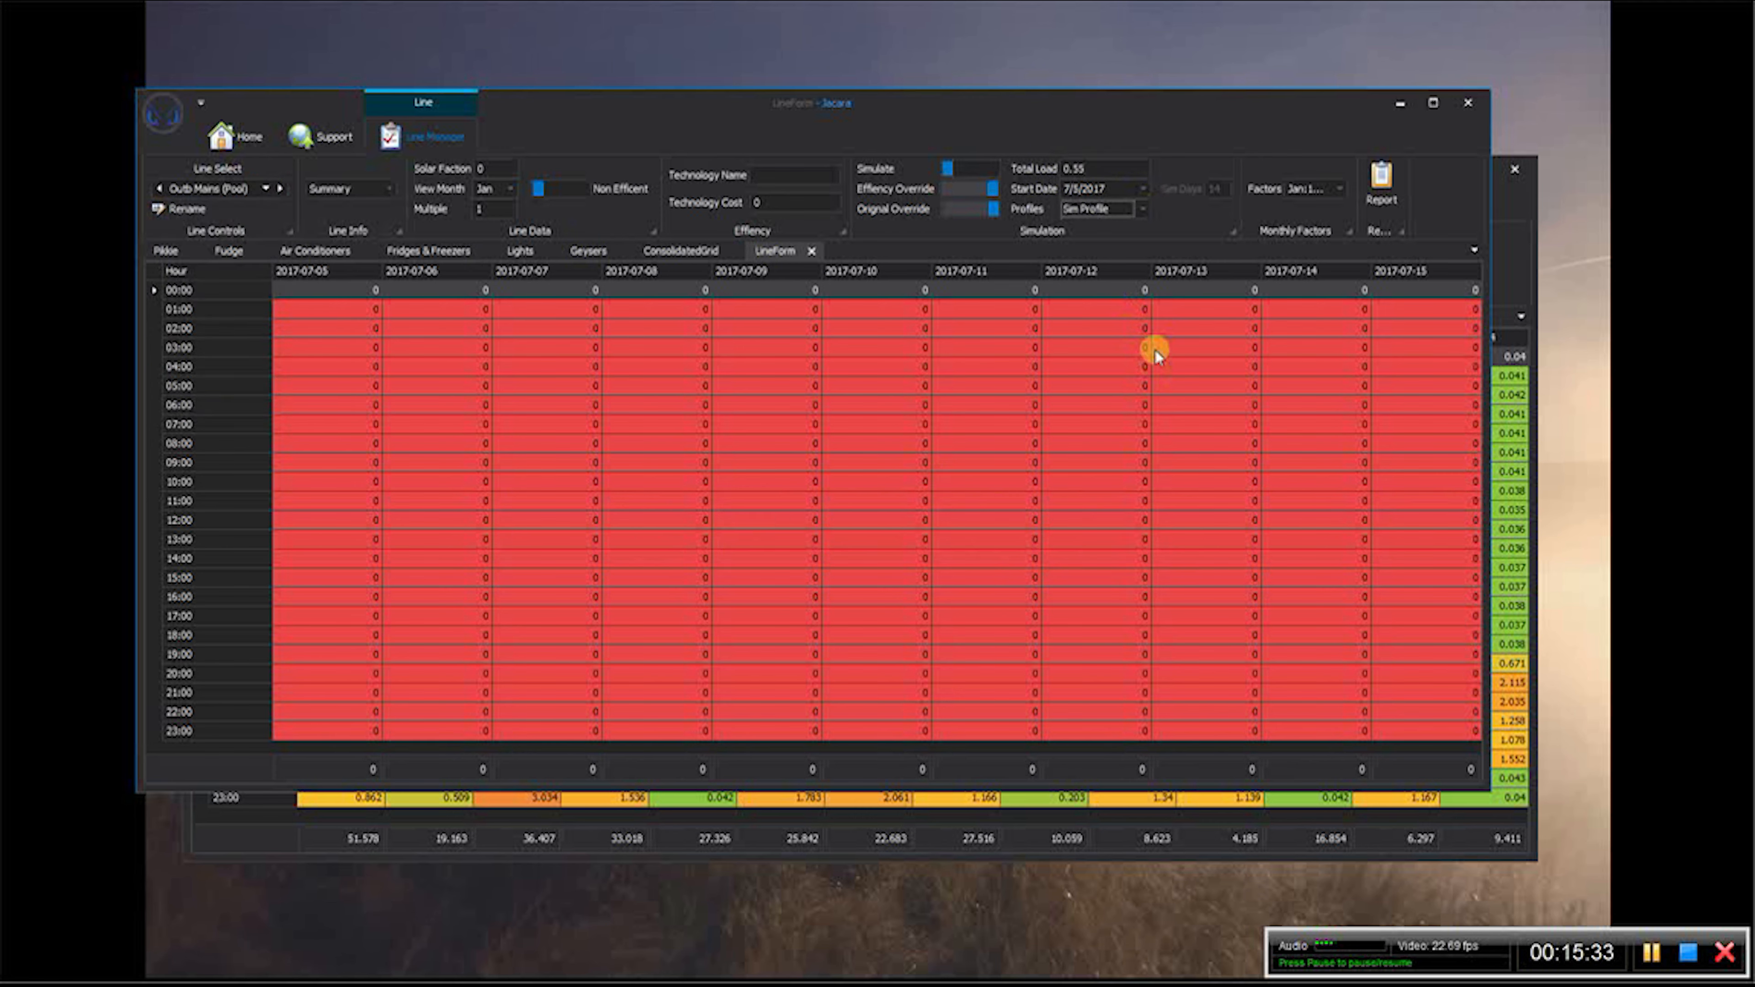
click(1142, 208)
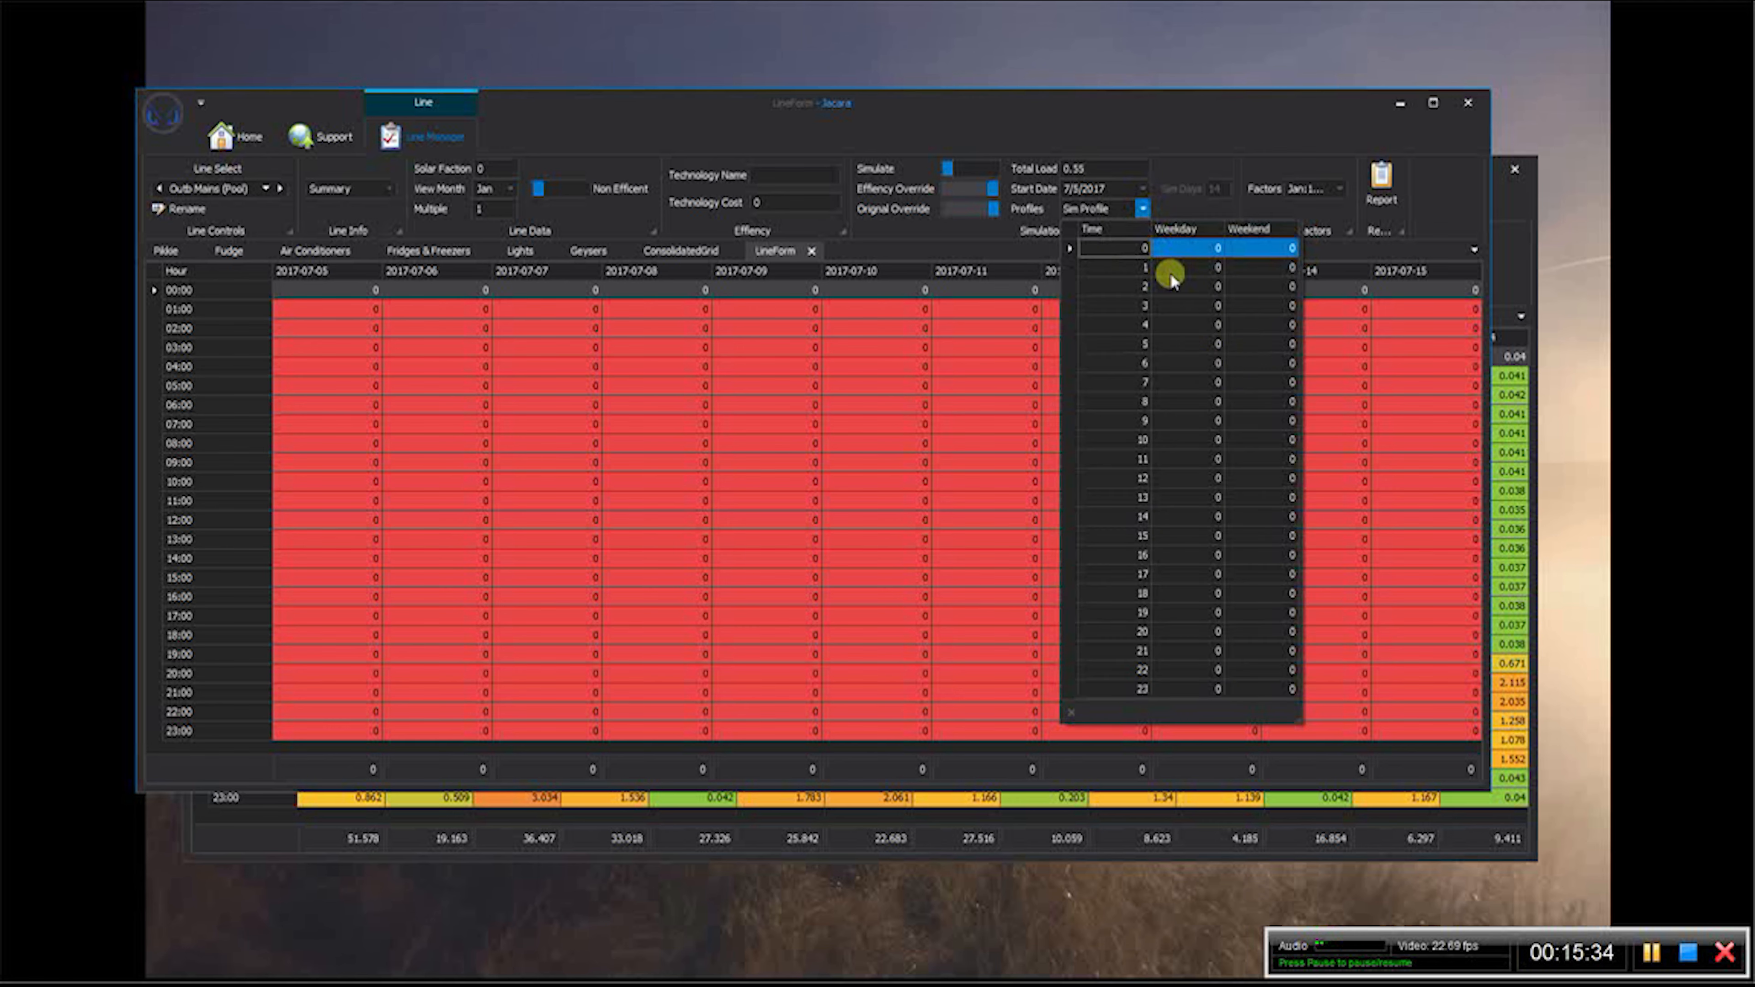
click(1191, 420)
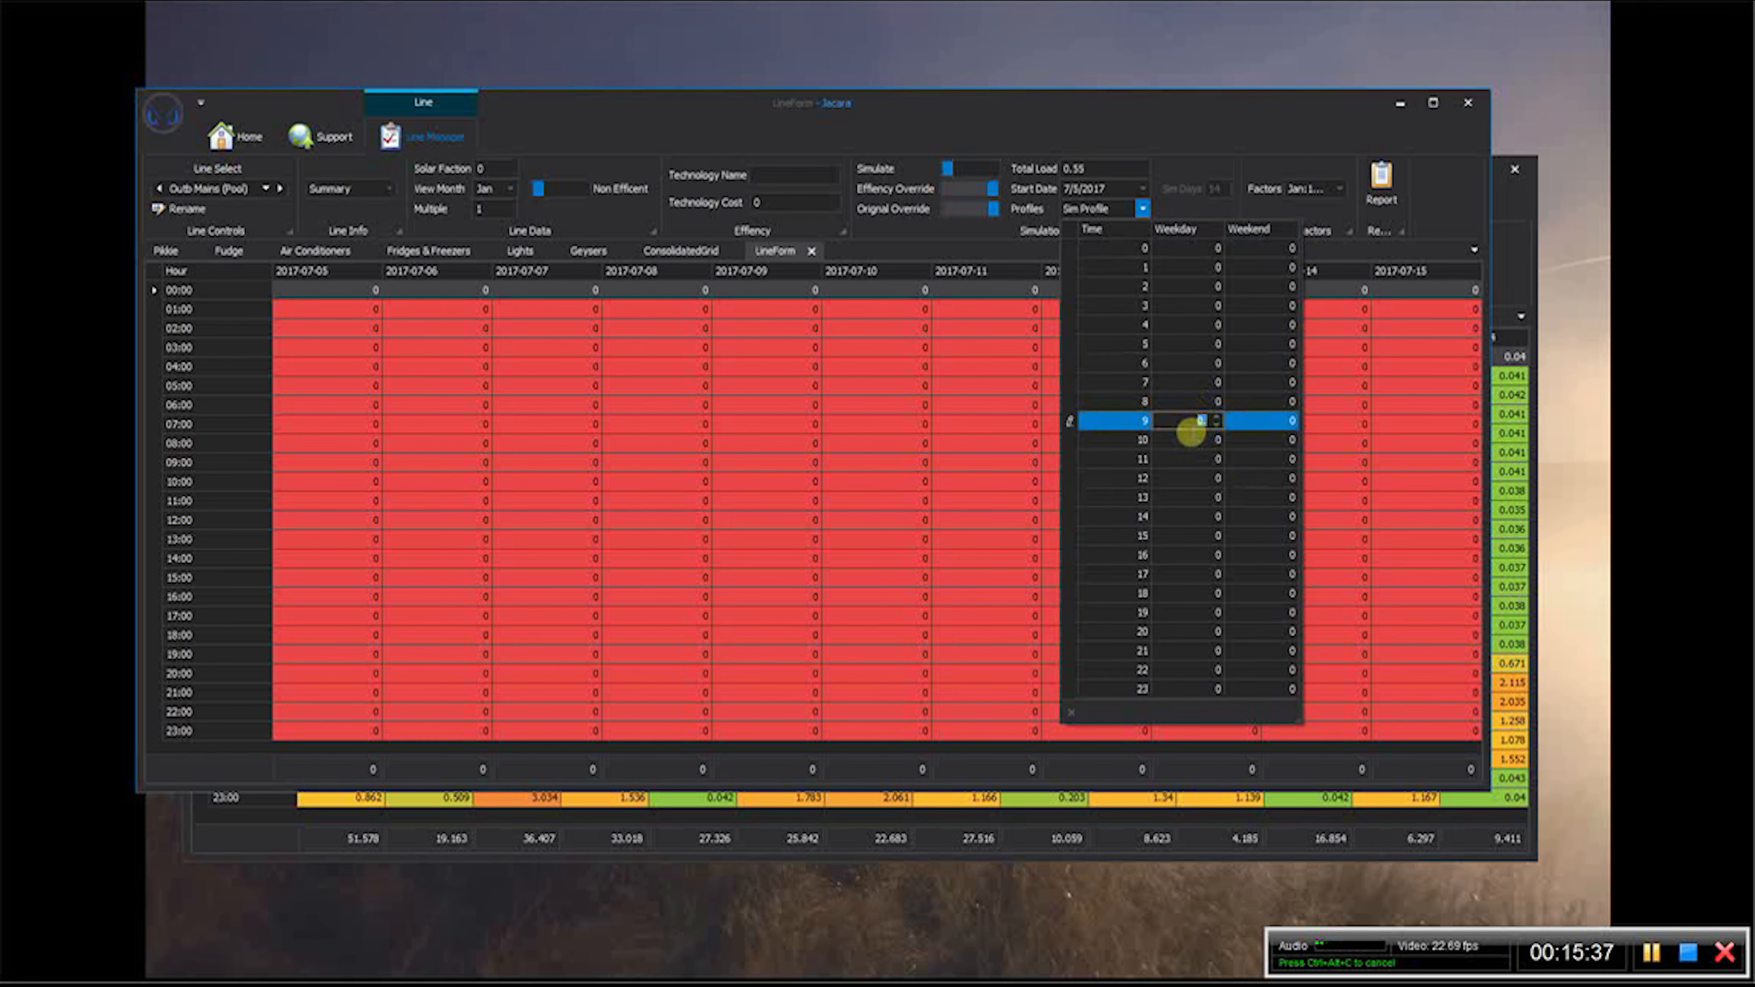
click(1198, 446)
text(100)
key(Tab)
text(100)
key(Tab)
text(100)
key(Tab)
text(100)
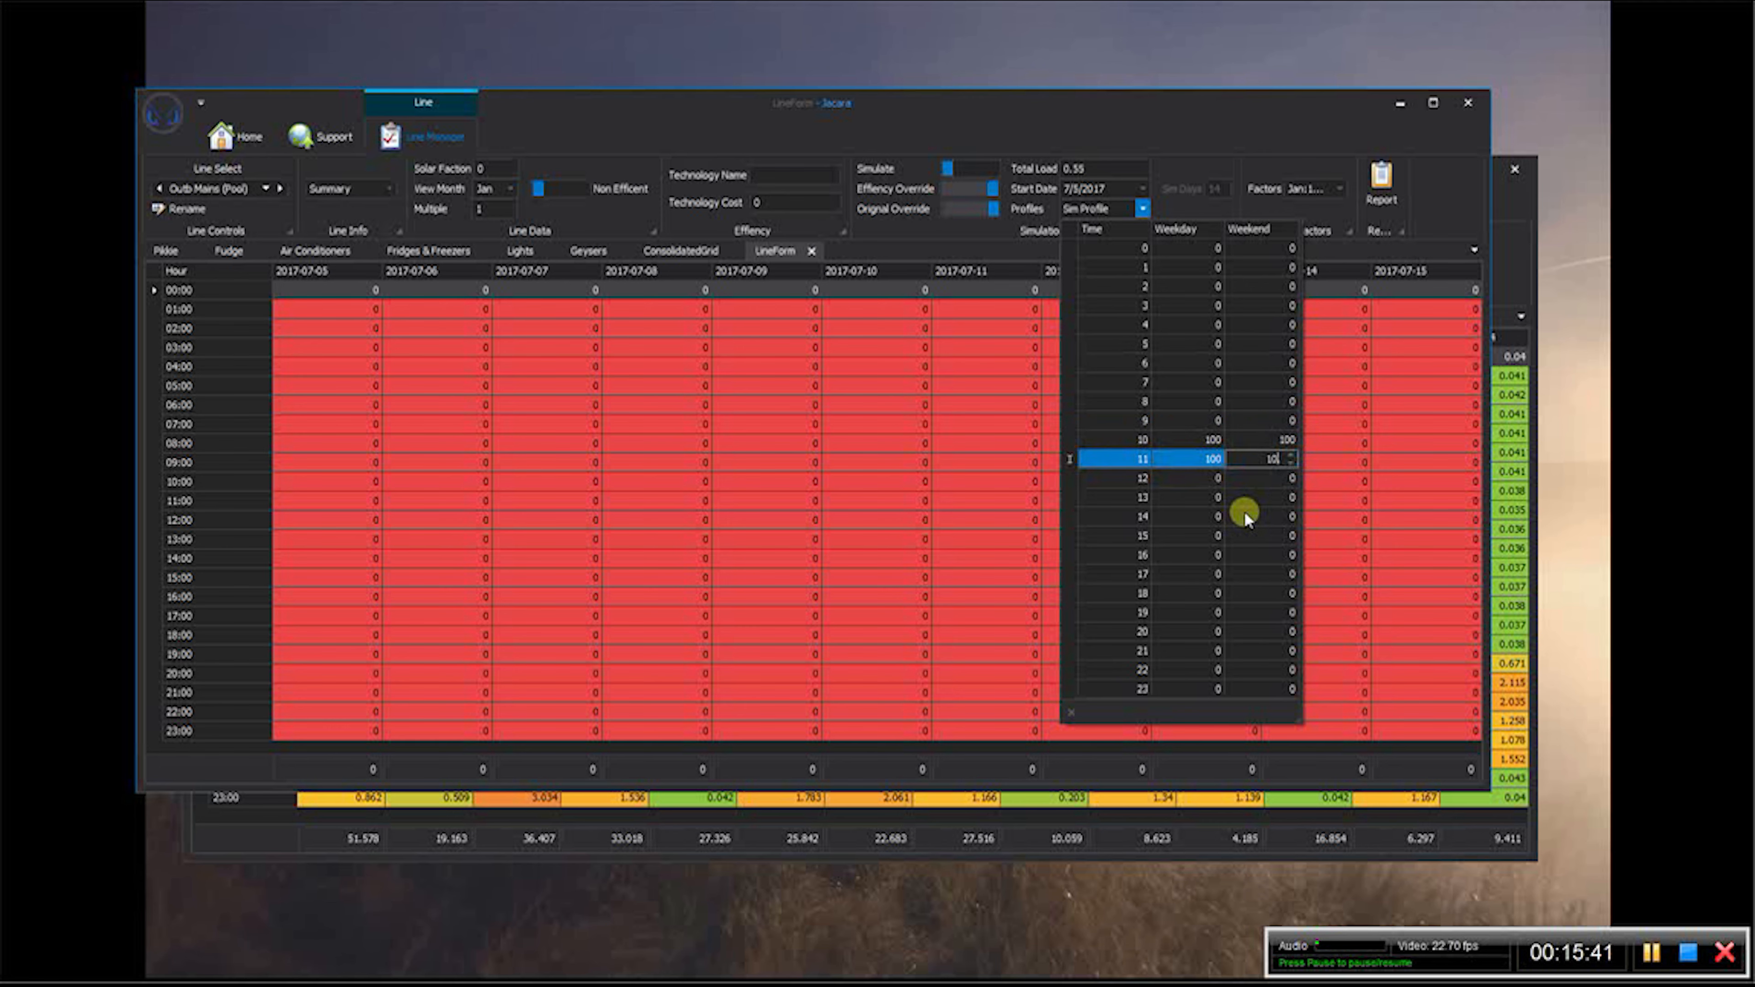
key(Tab)
text(100)
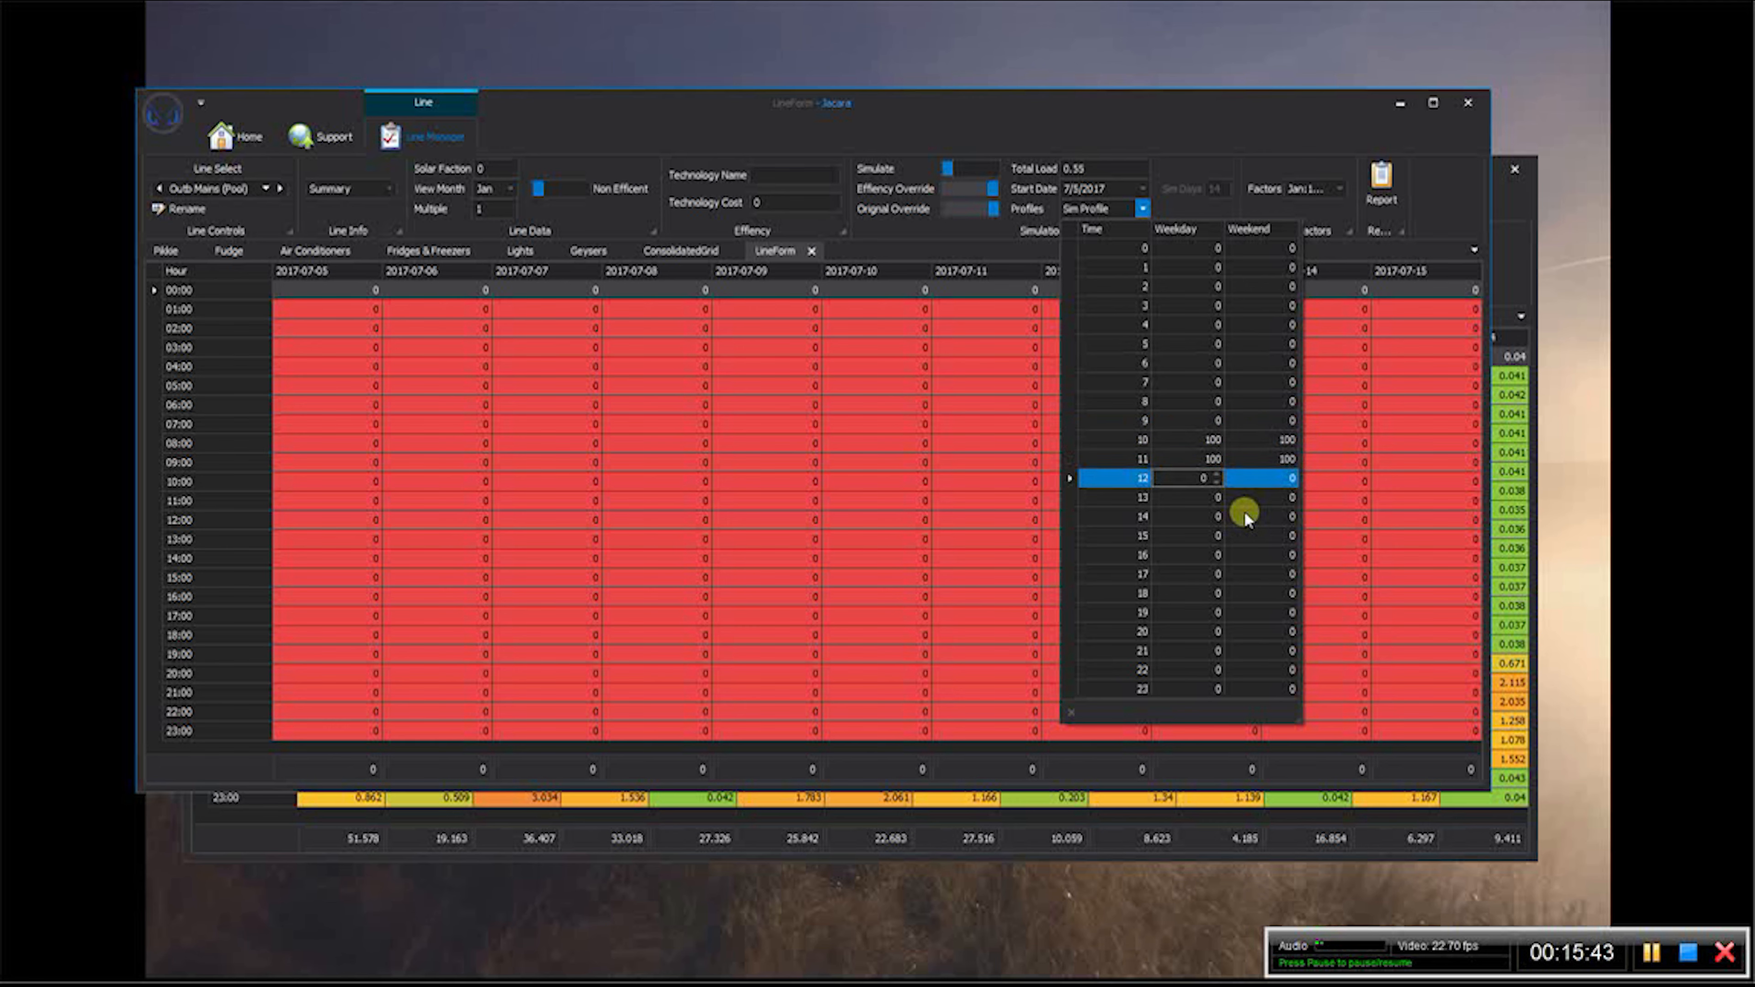
key(Tab)
text(100)
key(Tab)
text(100)
key(Tab)
text(100)
key(Tab)
text(100)
key(Tab)
key(Tab)
text(100)
key(Tab)
text(100)
key(Up)
text(100)
key(Down)
key(Tab)
text(100)
key(Tab)
text(100)
key(Tab)
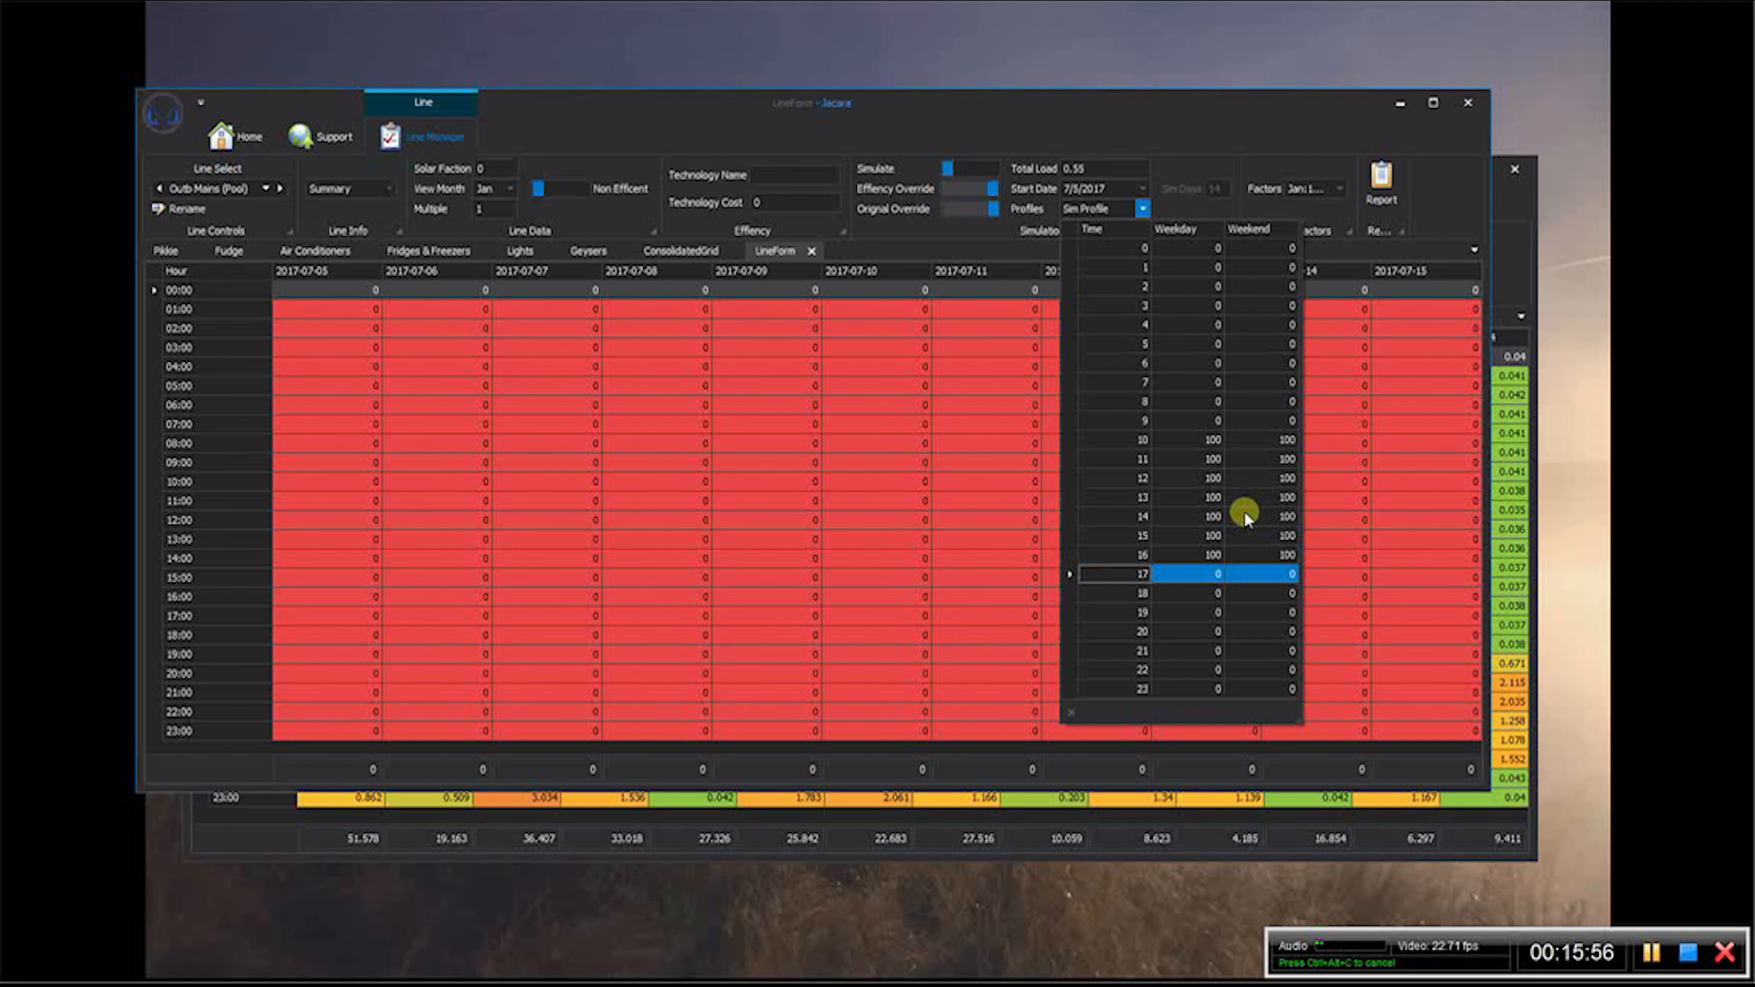
text(100)
key(Tab)
text(100)
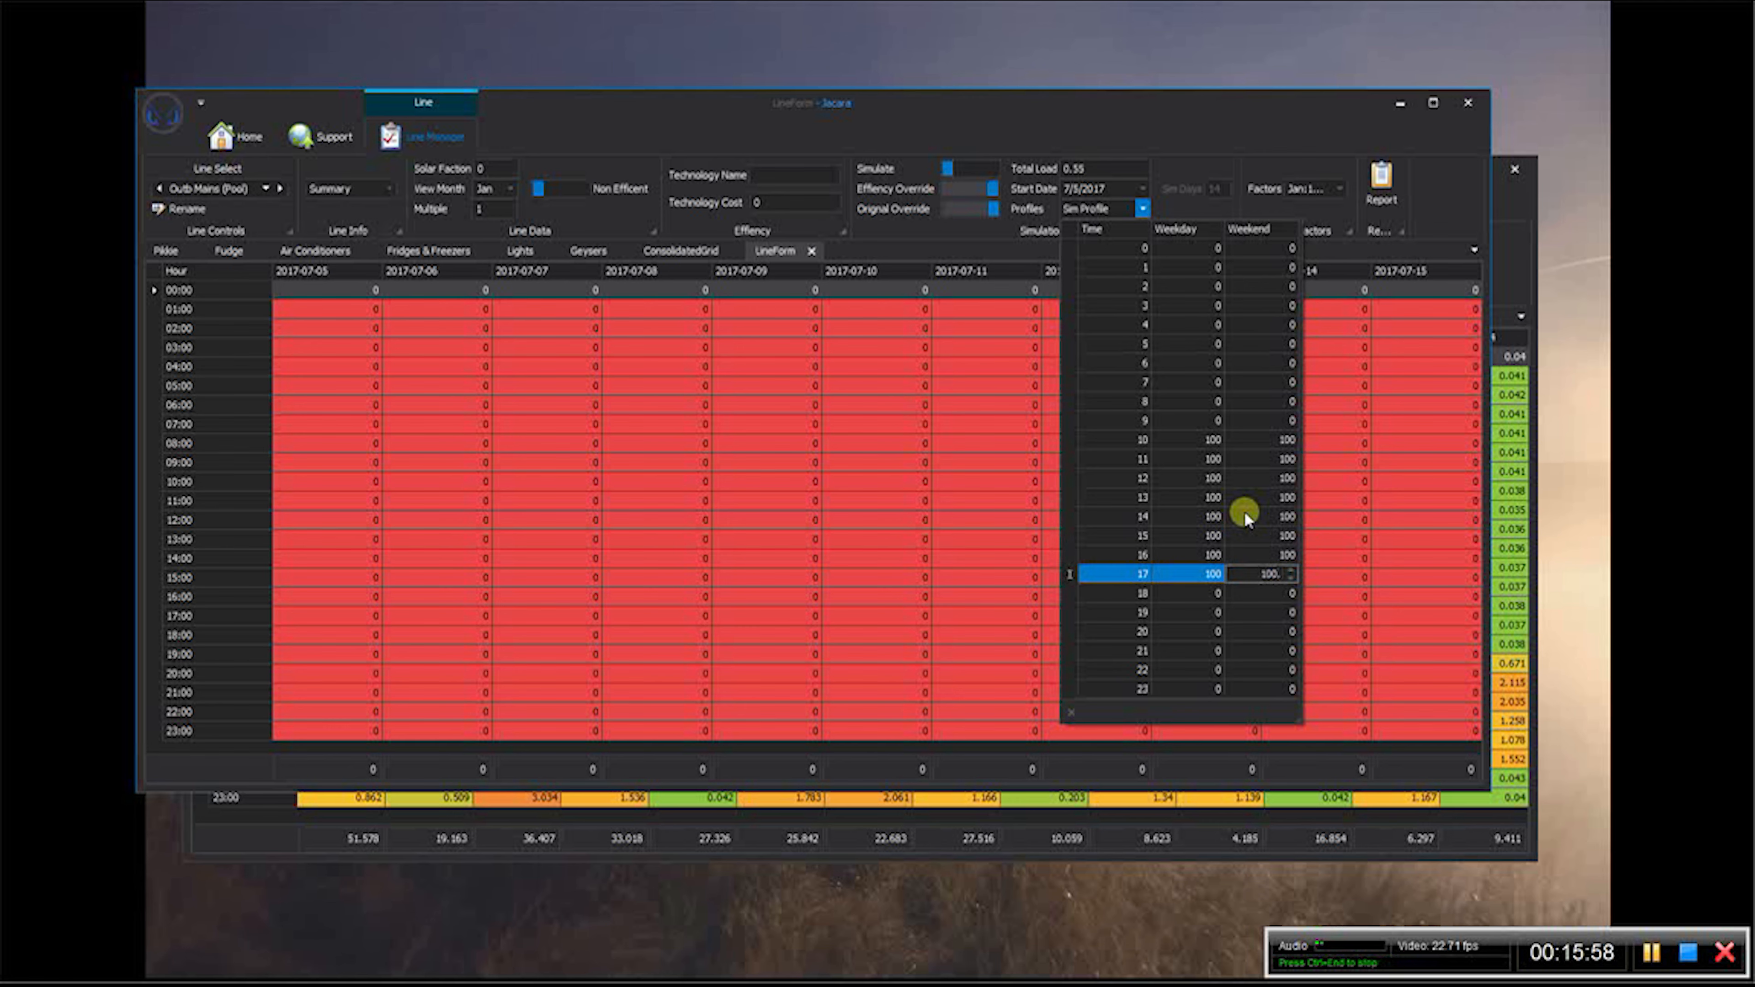
text(.)
key(BackSpace)
key(BackSpace)
key(BackSpace)
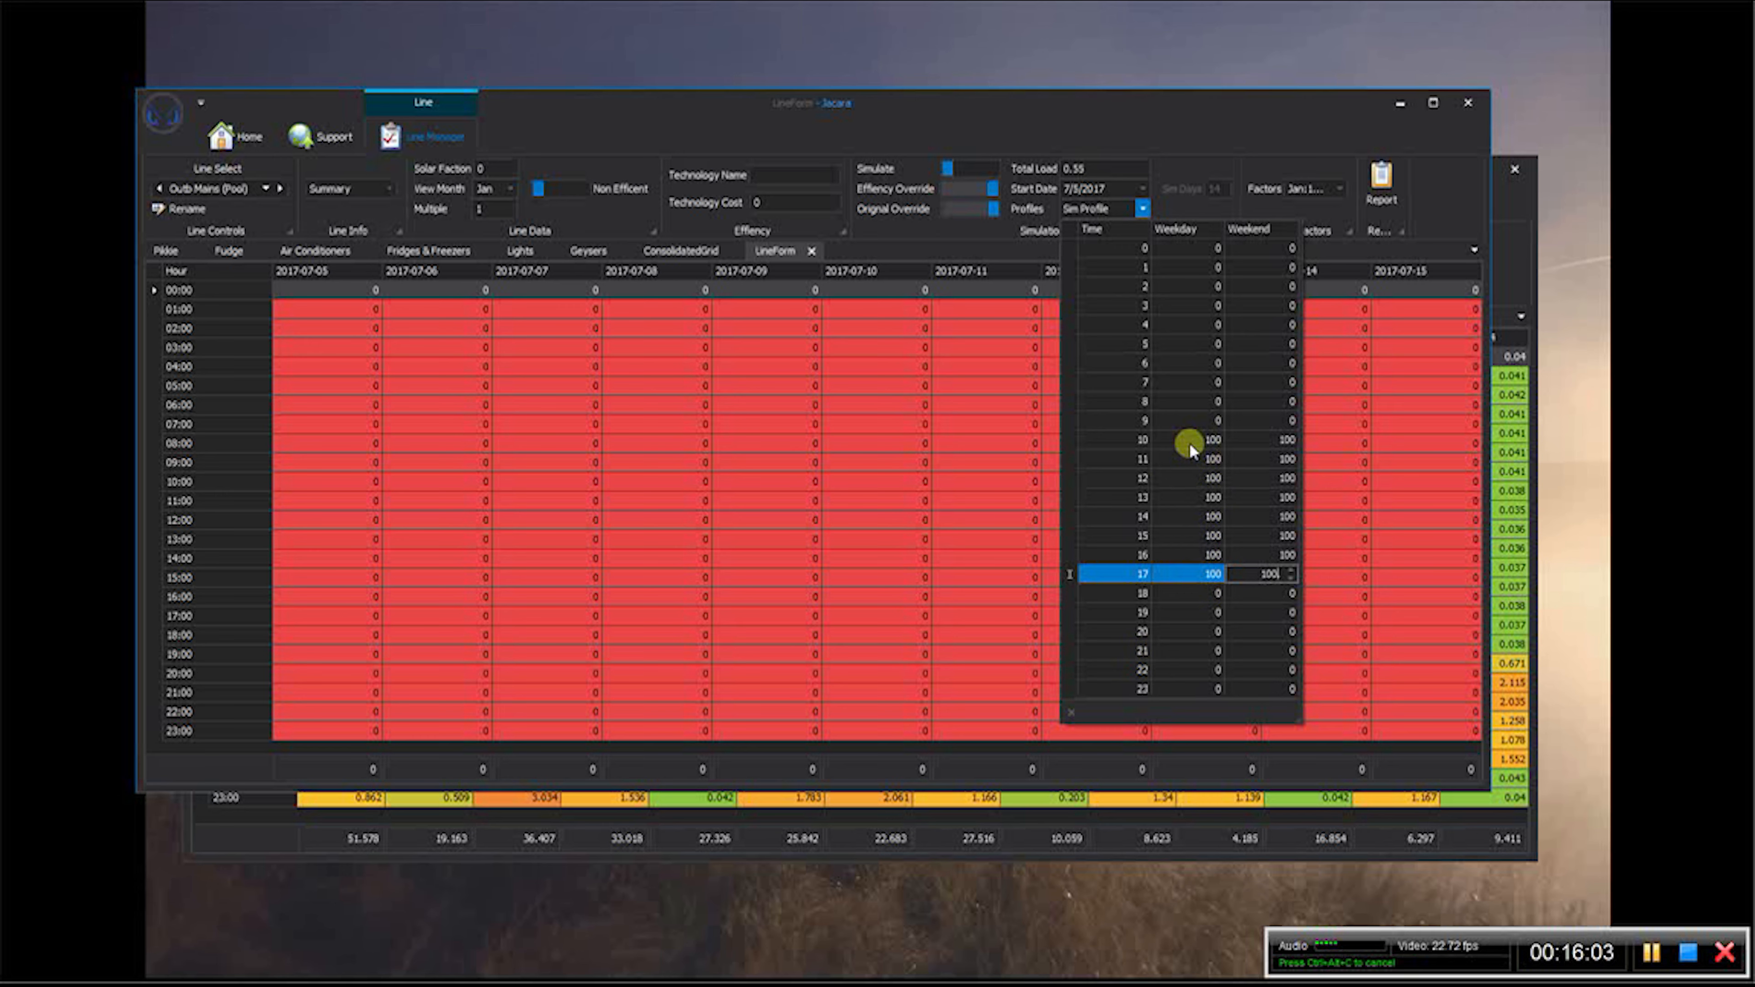
click(1236, 134)
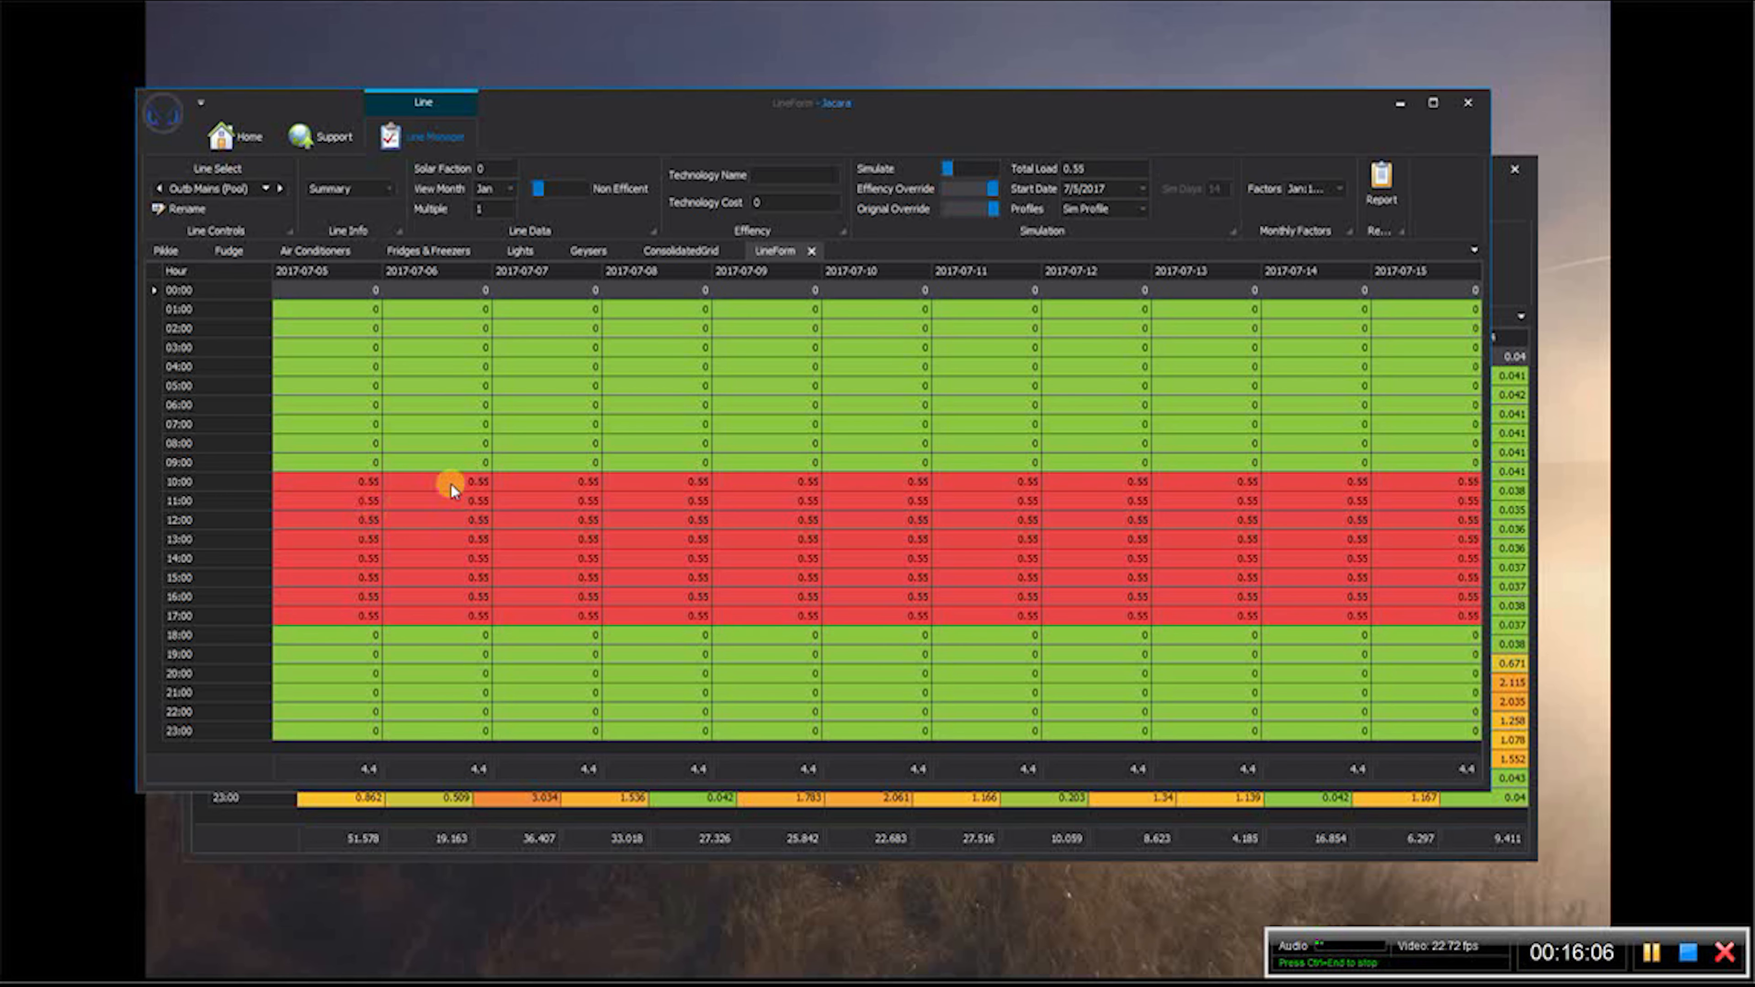
- Review the hourly values of the Outb Mains 2 line and the Outbuilding Lights line
click(265, 188)
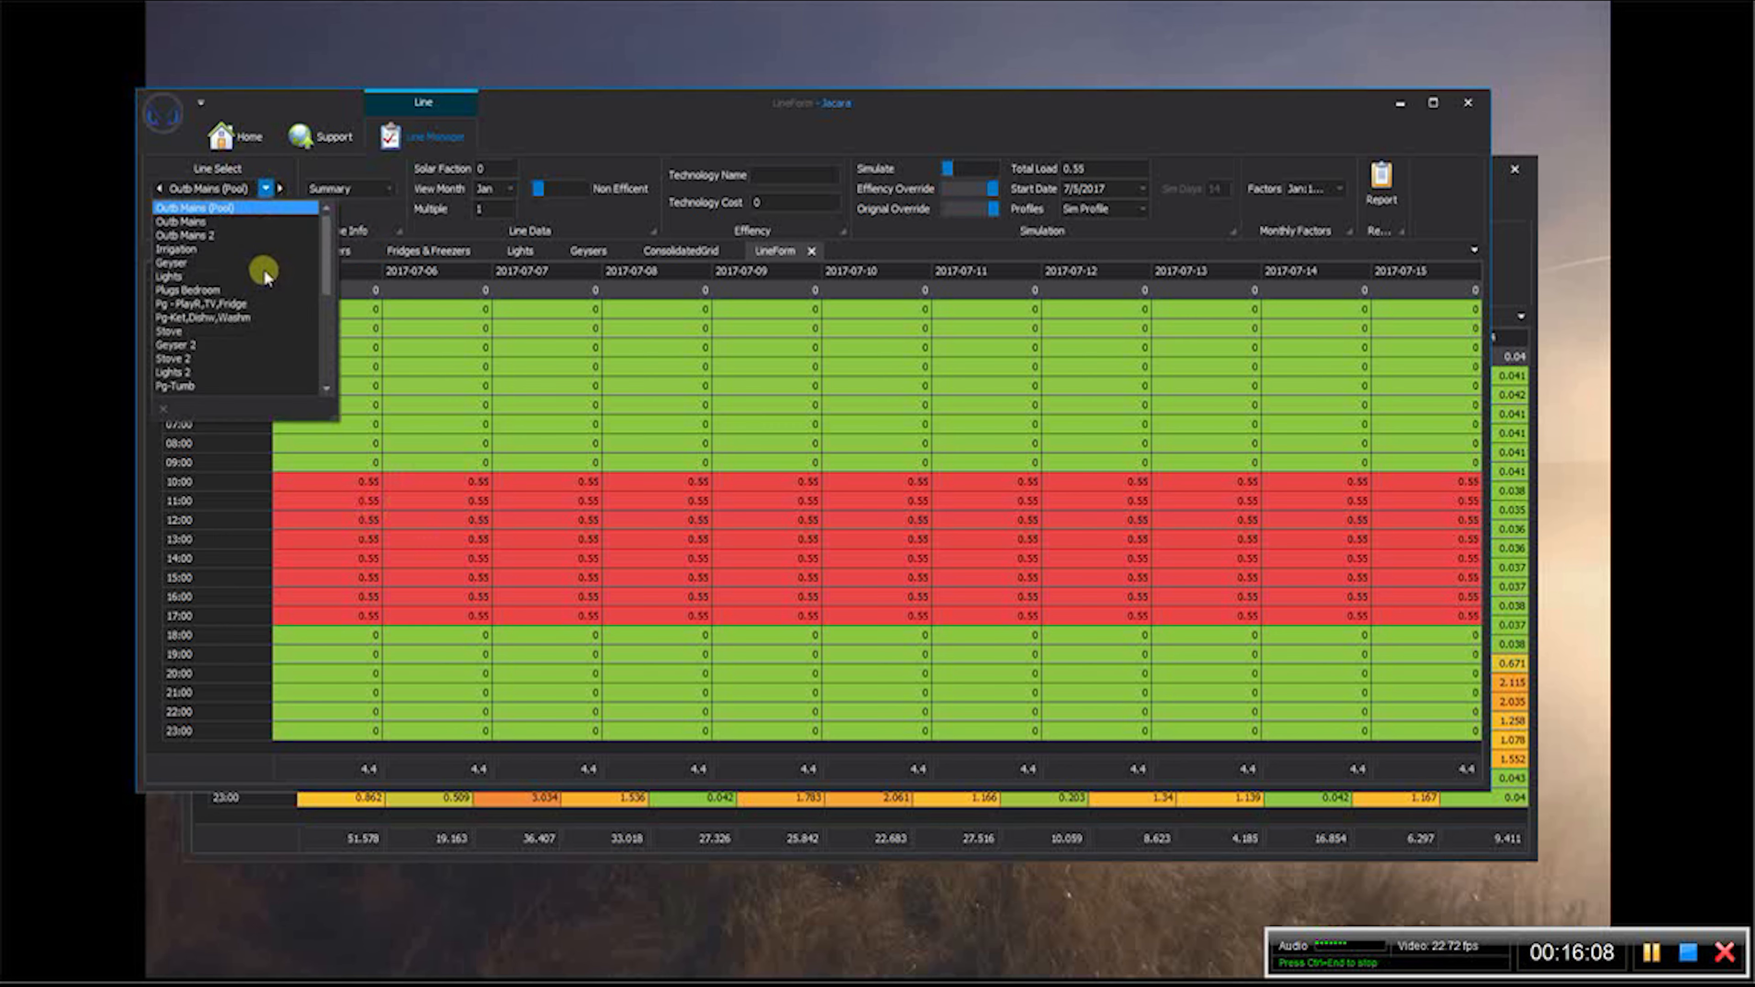
click(200, 235)
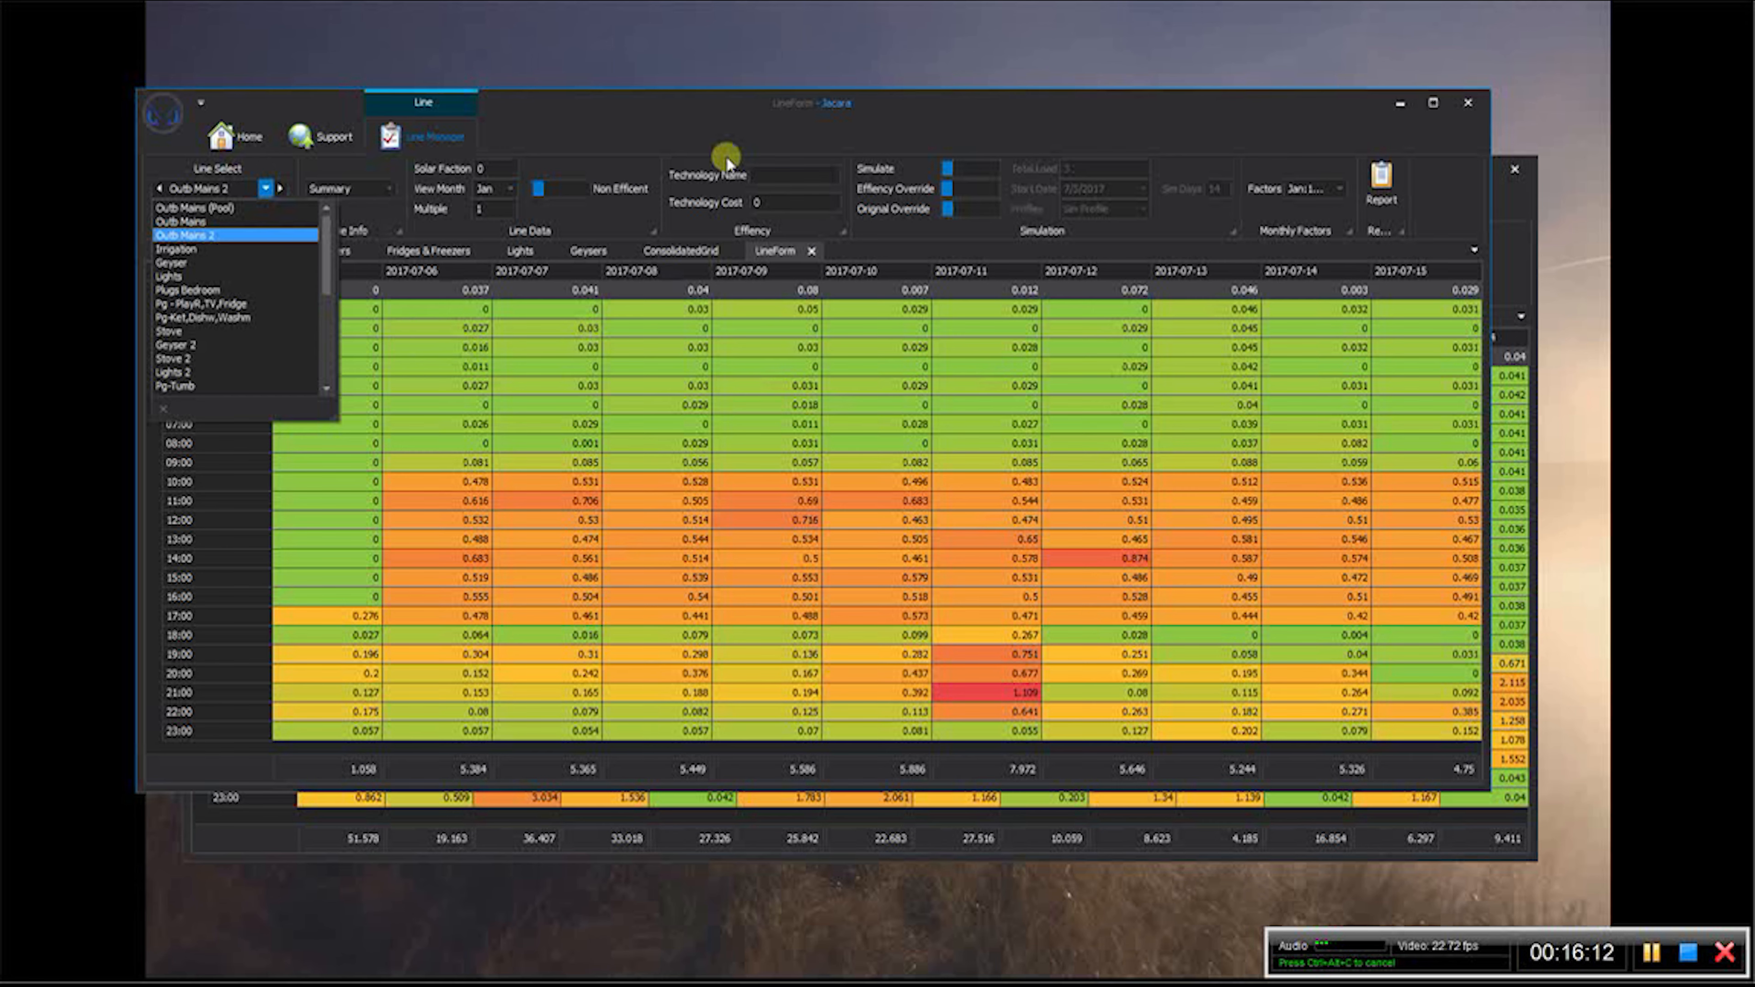
click(665, 95)
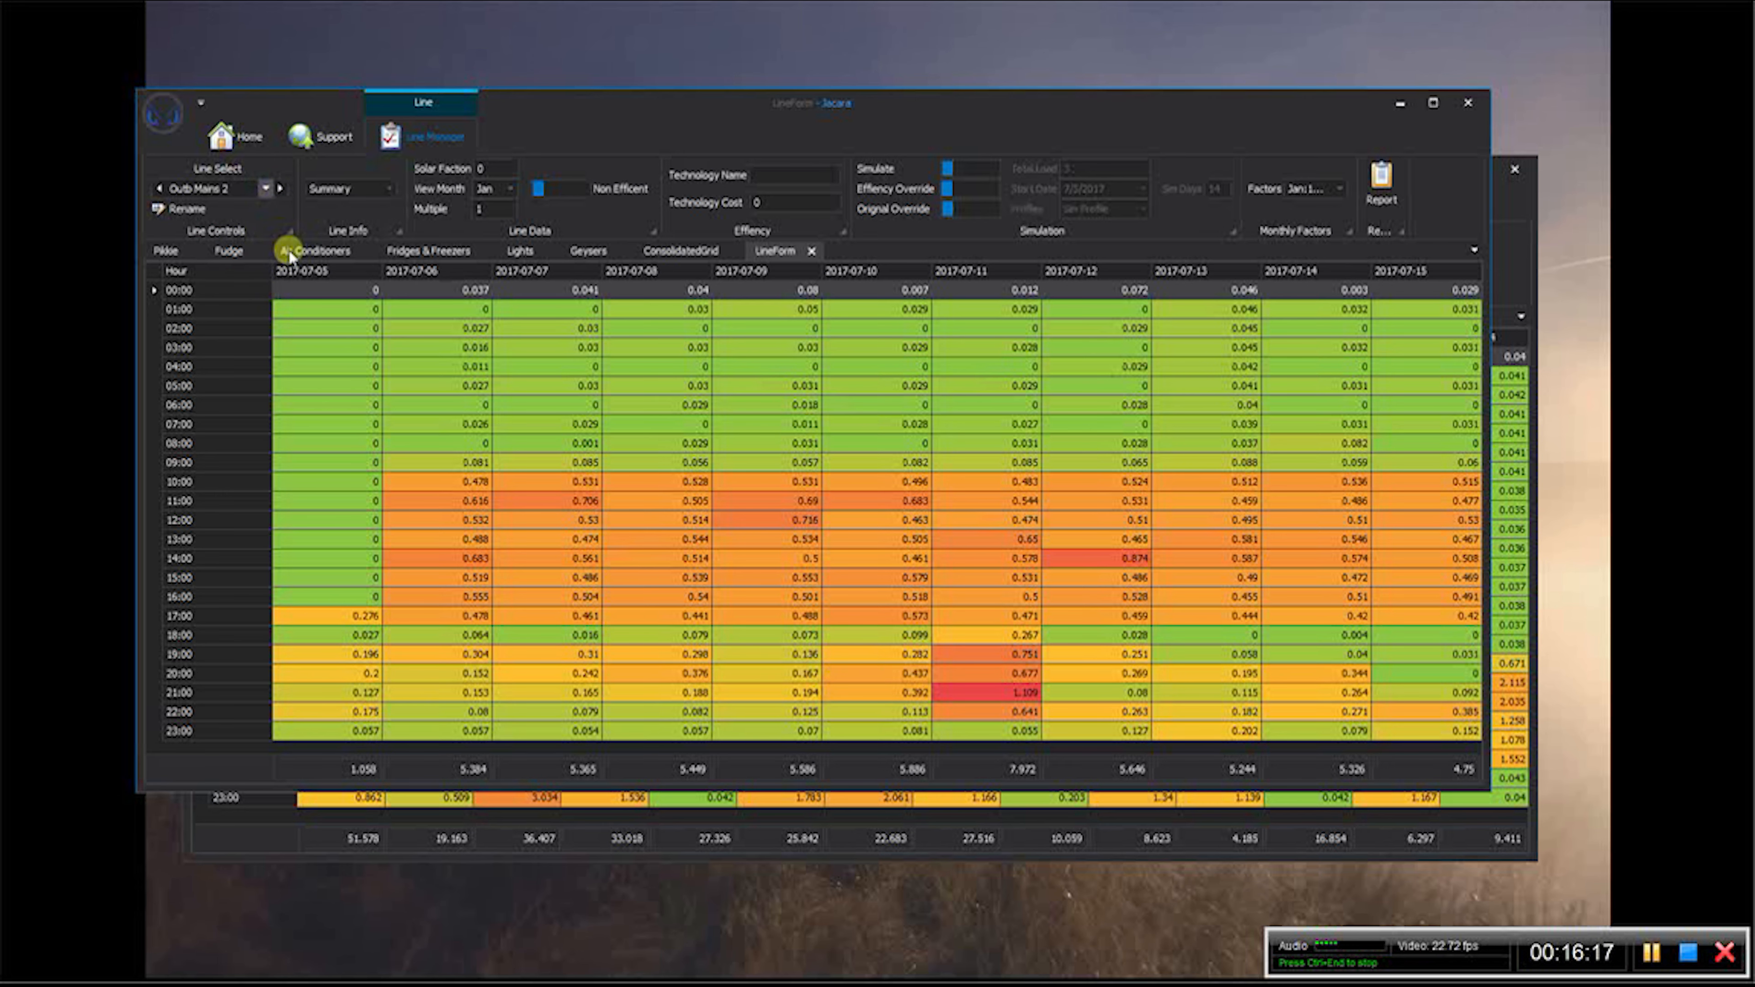
drag(322, 226, 322, 334)
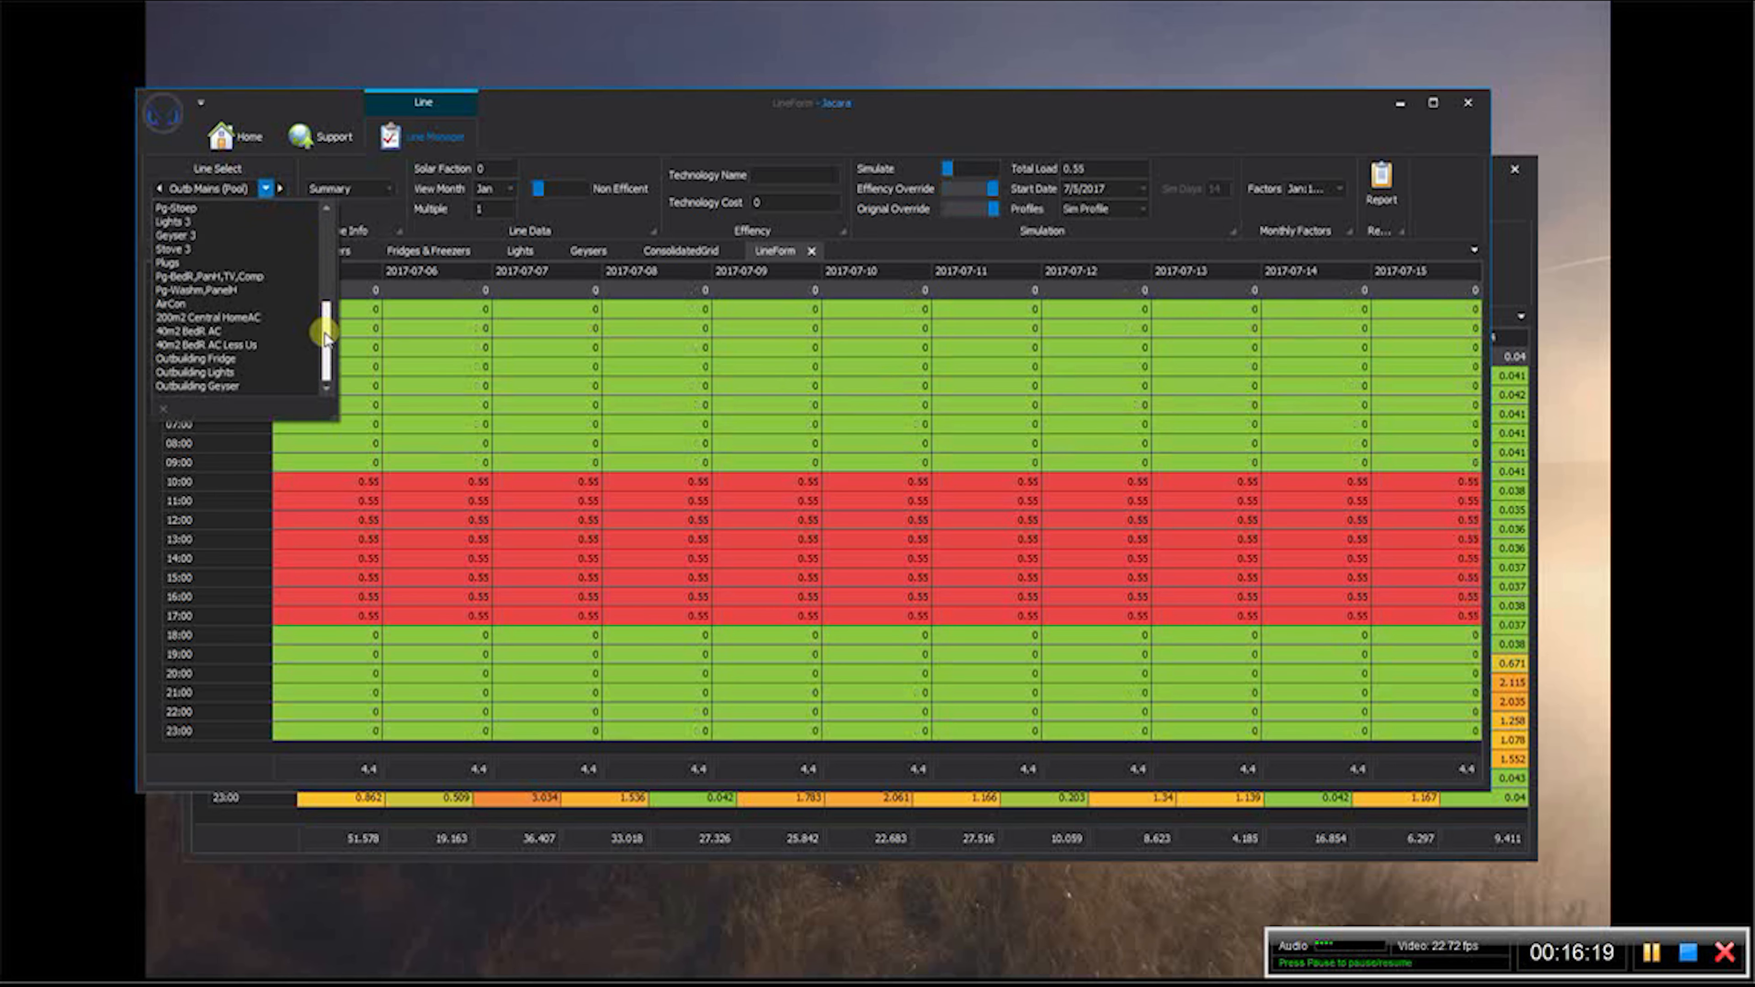
click(222, 374)
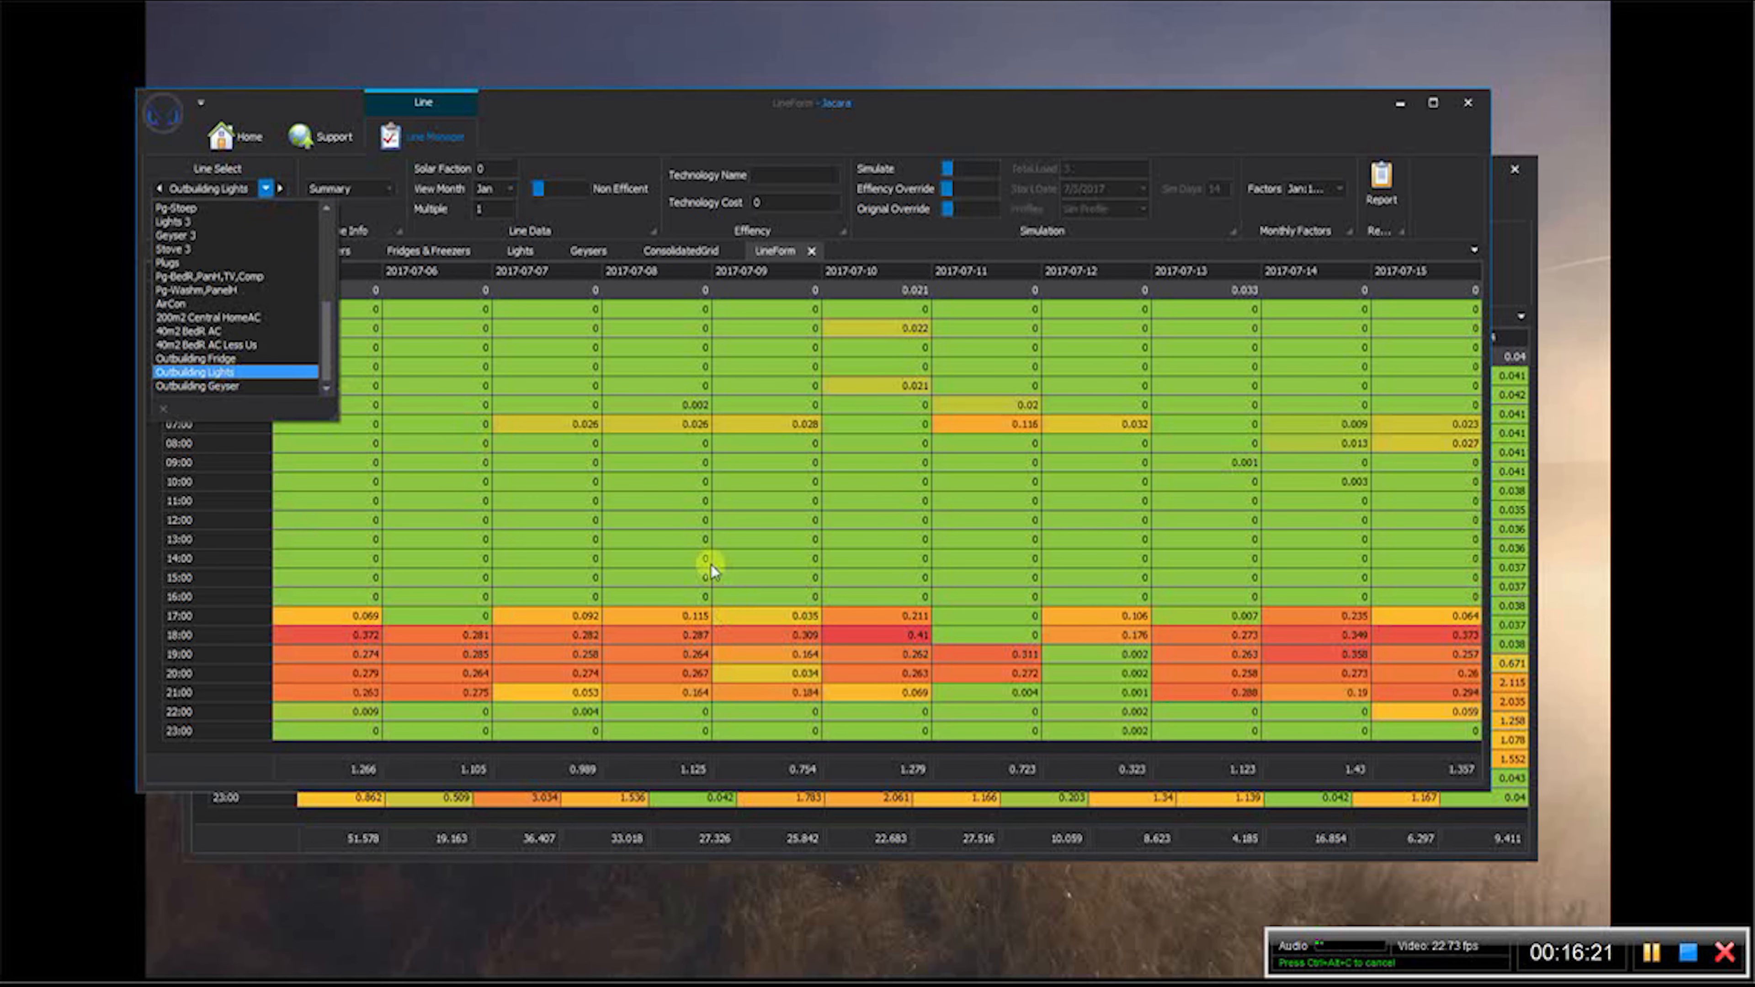
scroll(315, 330, up, 5)
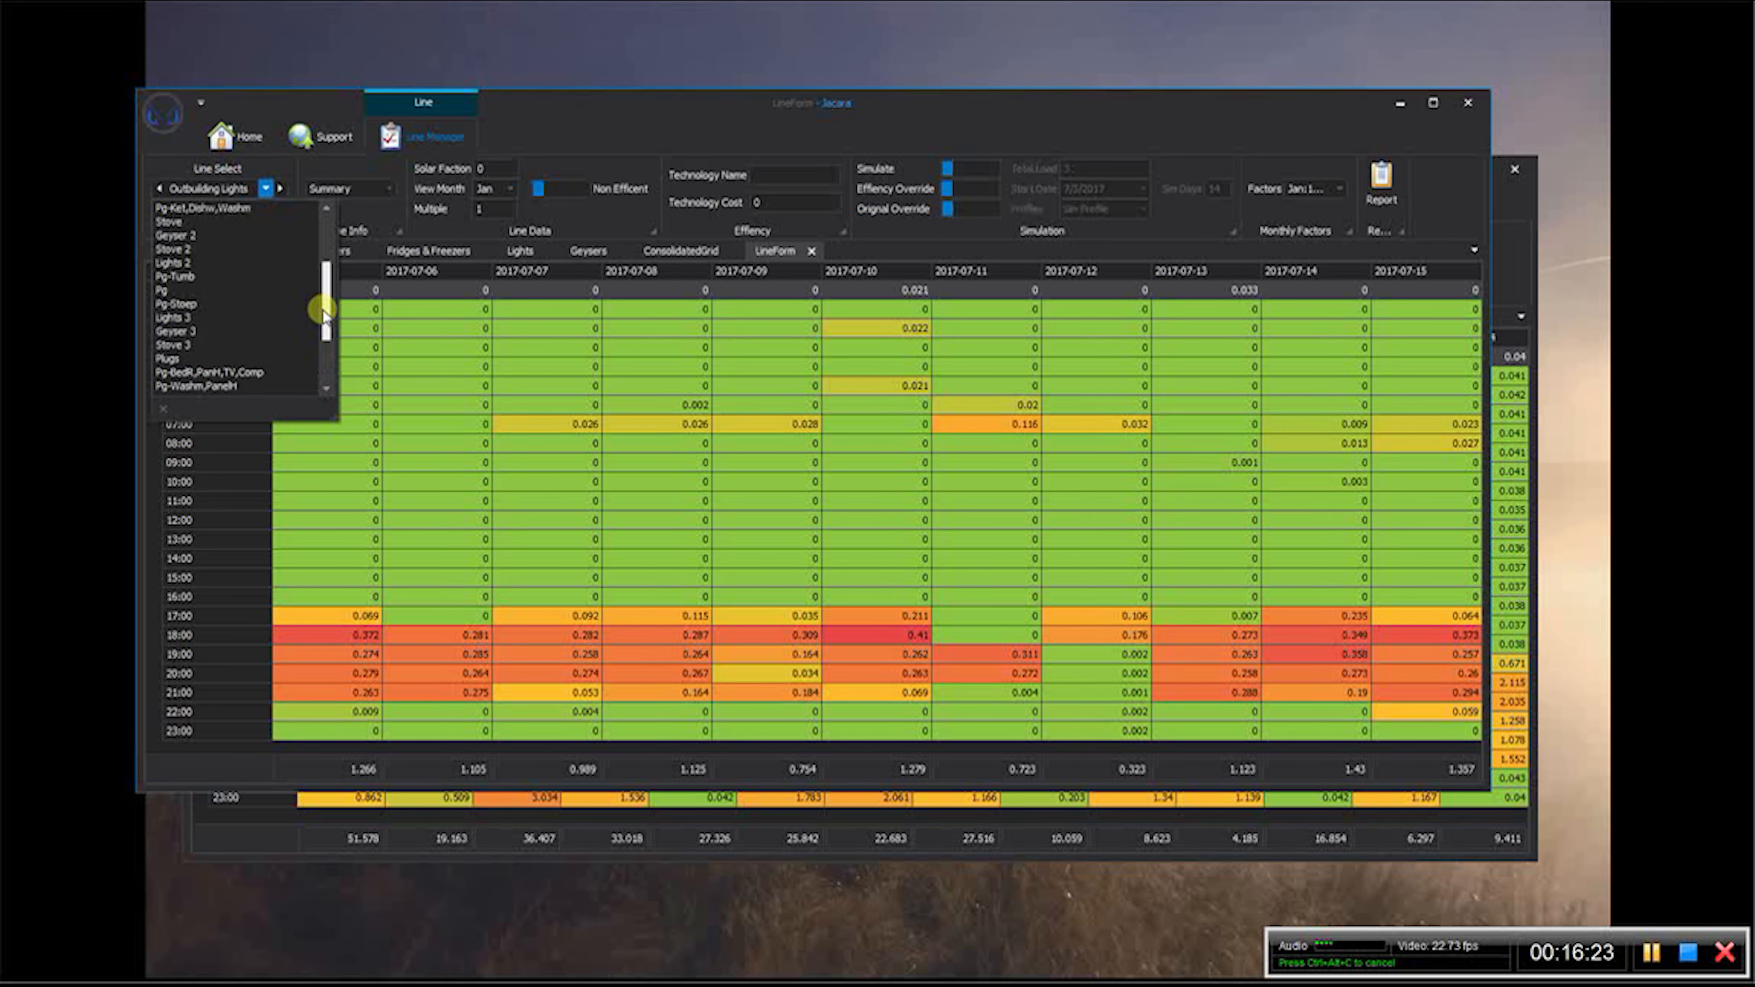
- Turn on the efficiency and original overrides for the Outb Mains 2 line with a total load of 0.55
click(206, 235)
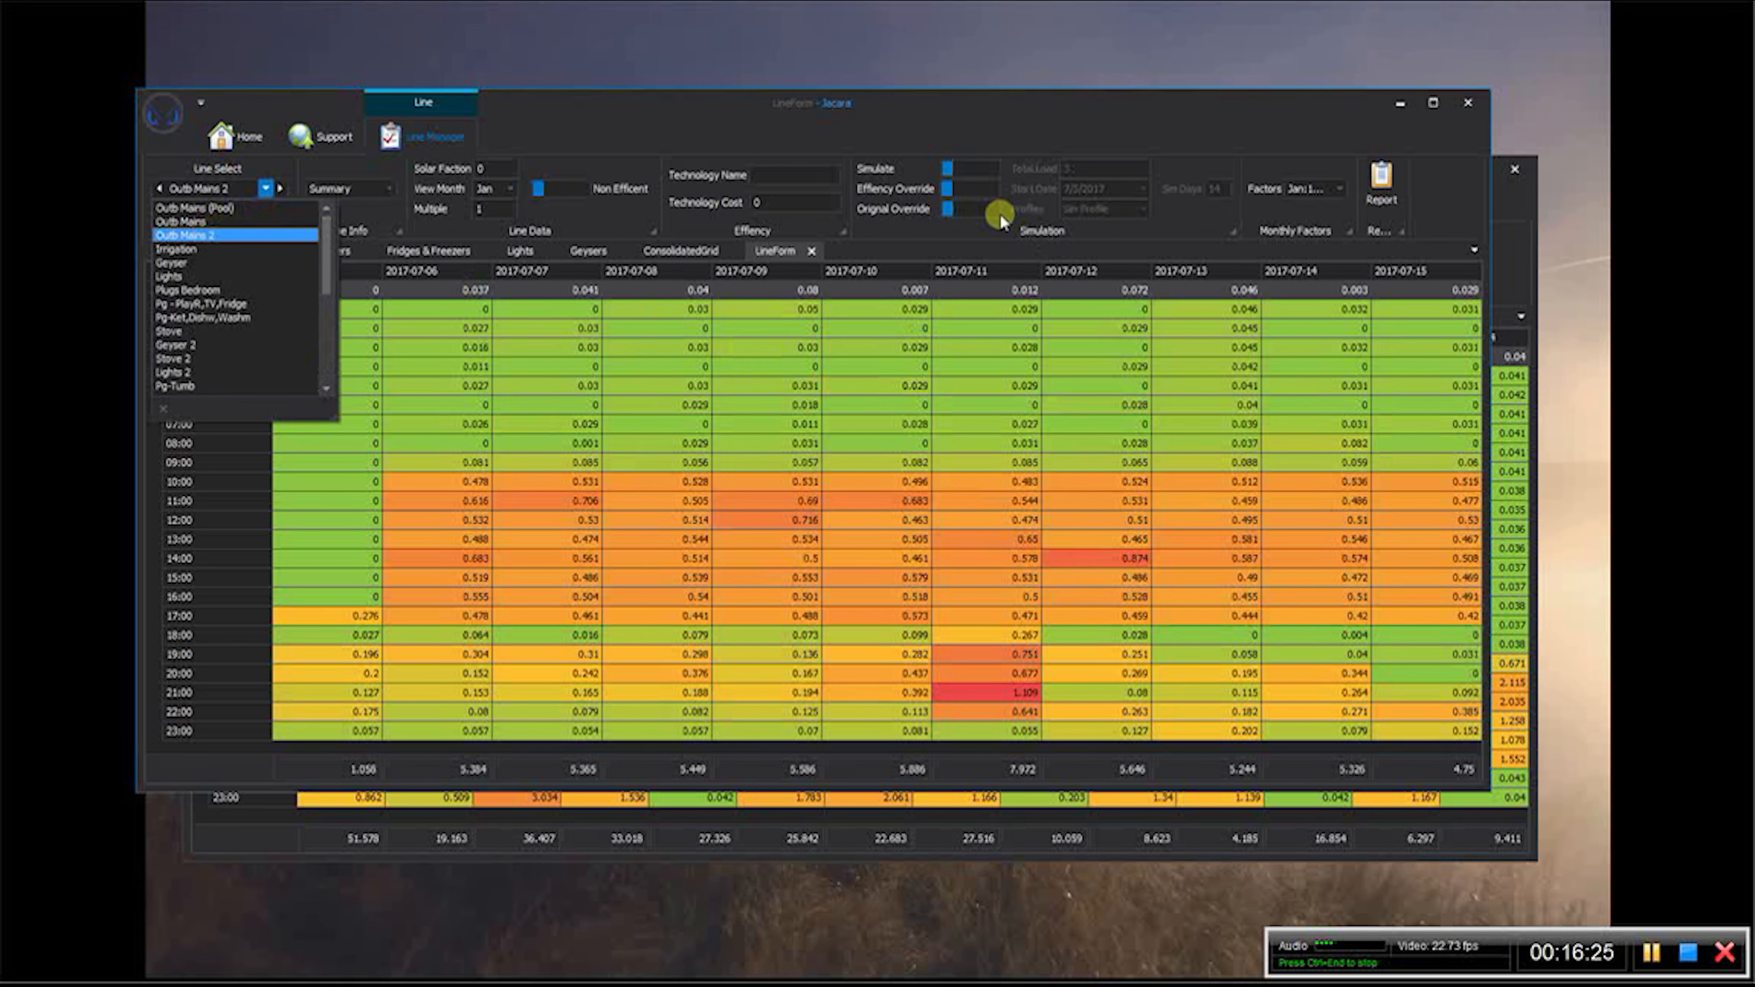
click(961, 206)
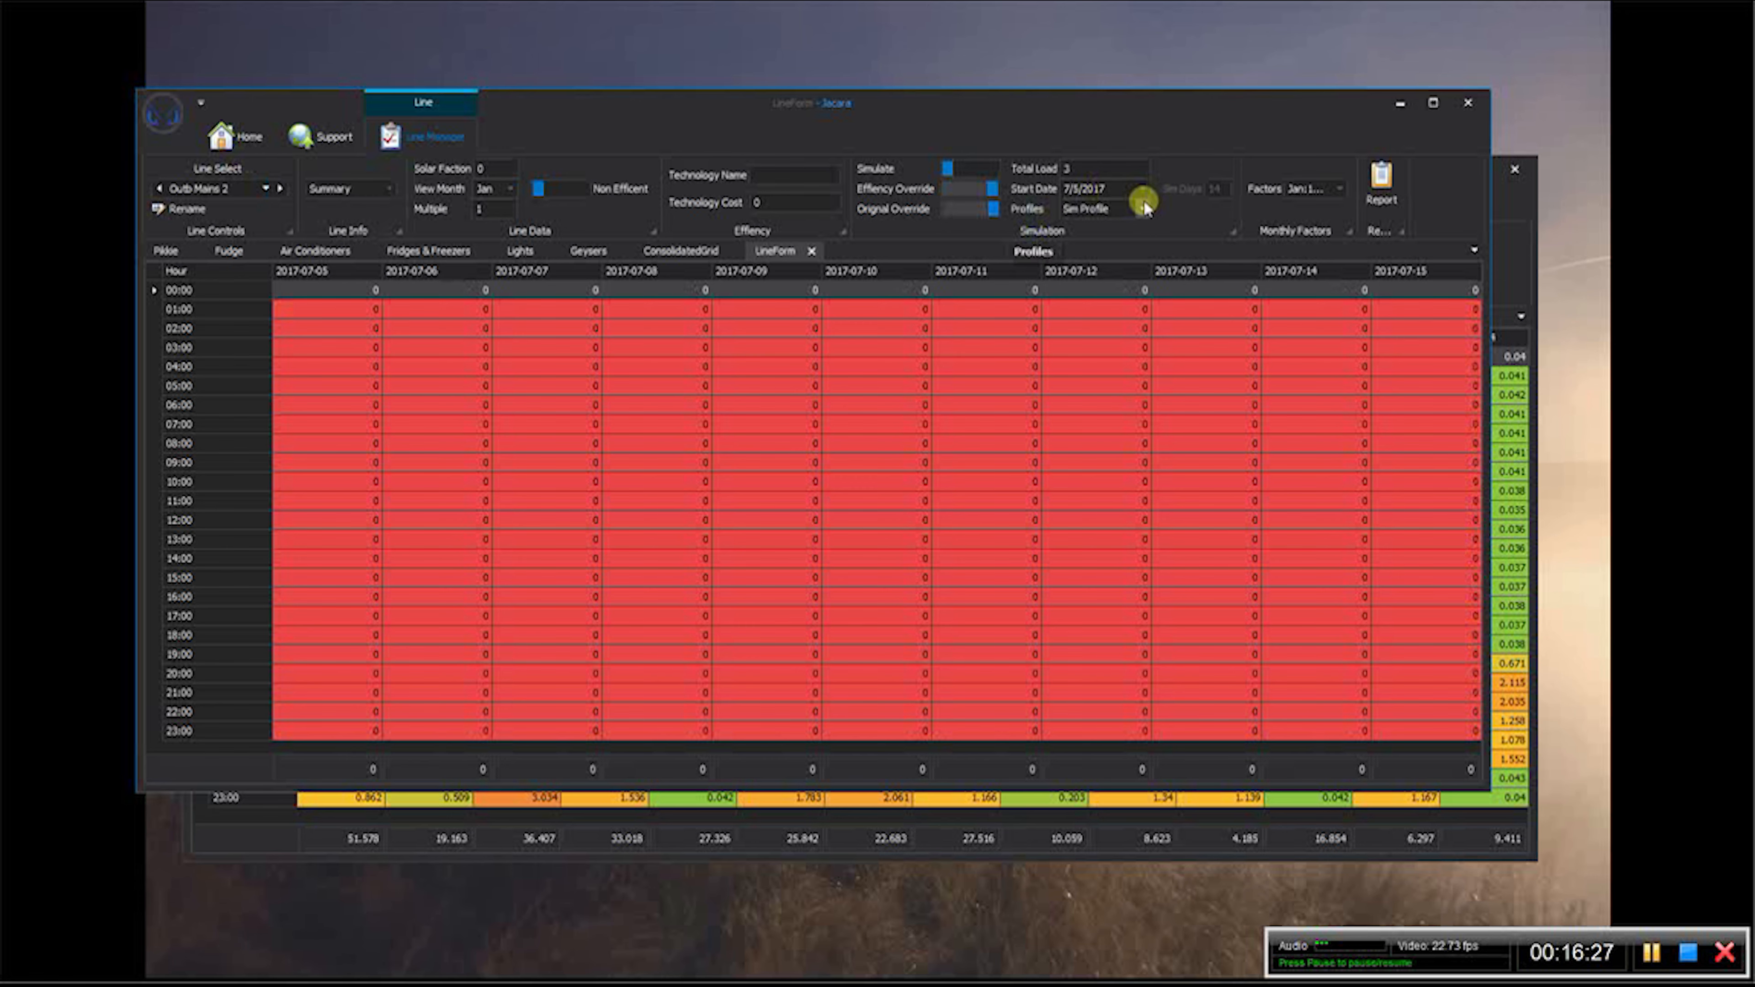
text(0.55)
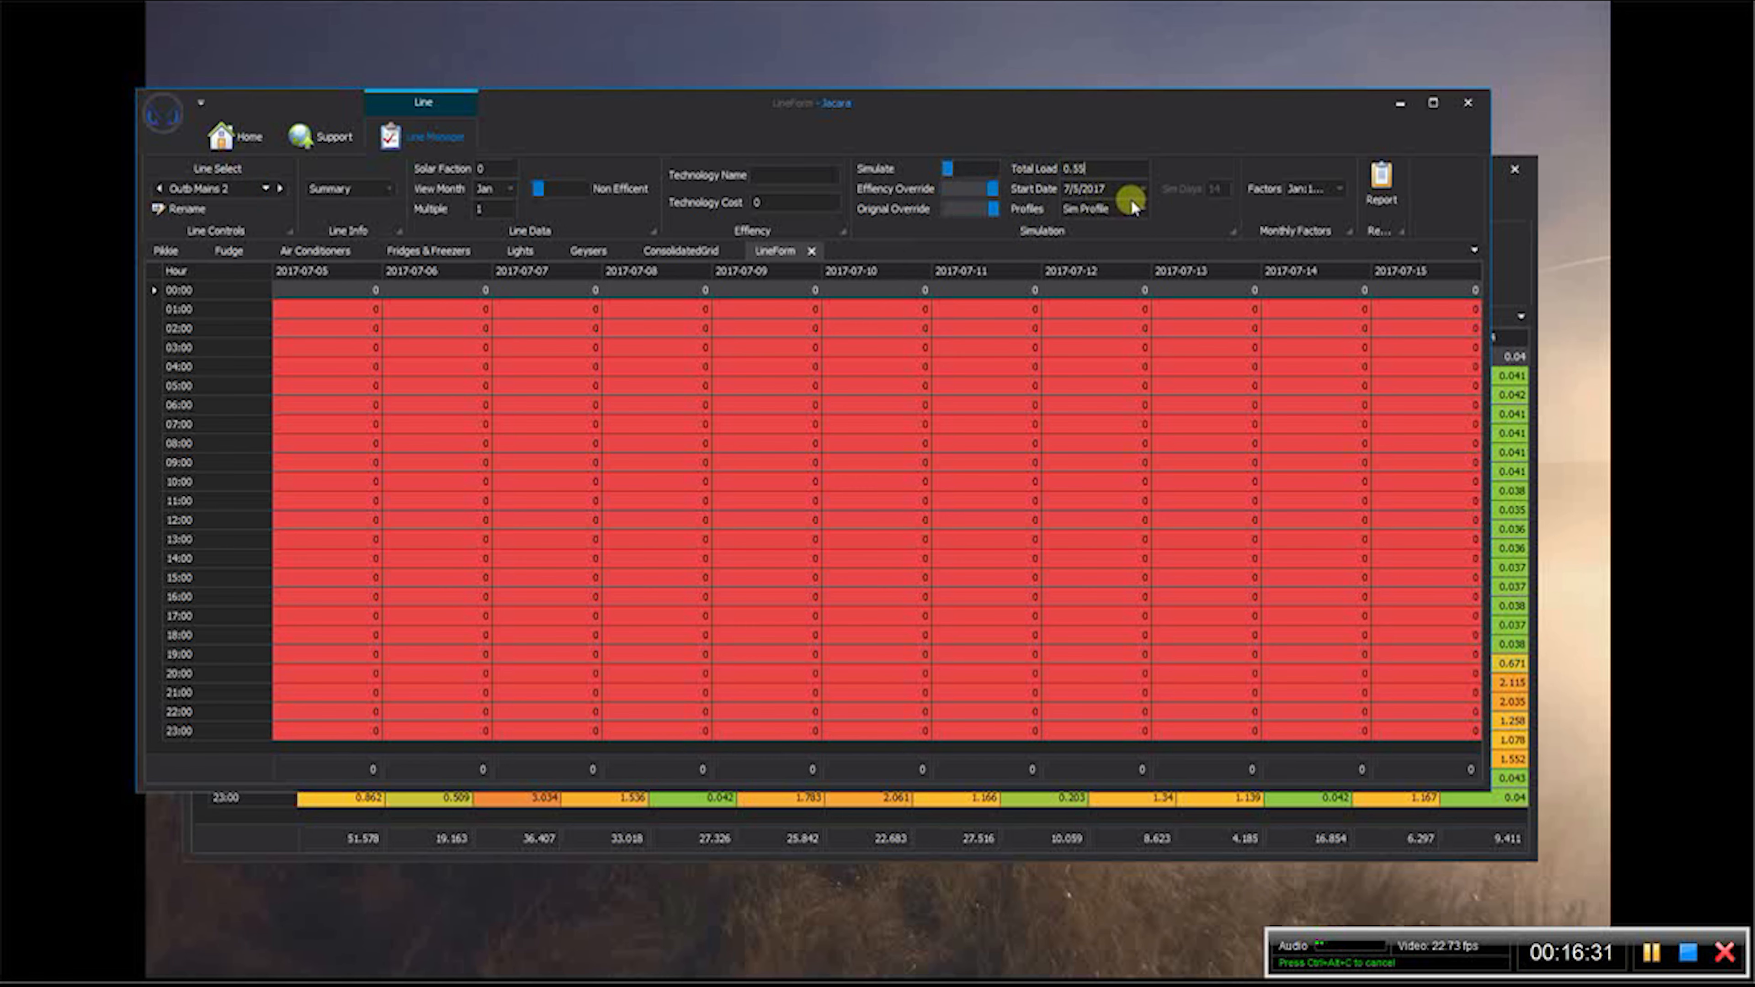
- Fill the Outb Mains 2 simulation profile with 100 for weekdays and weekends from hour 10 to hour 17
click(1144, 208)
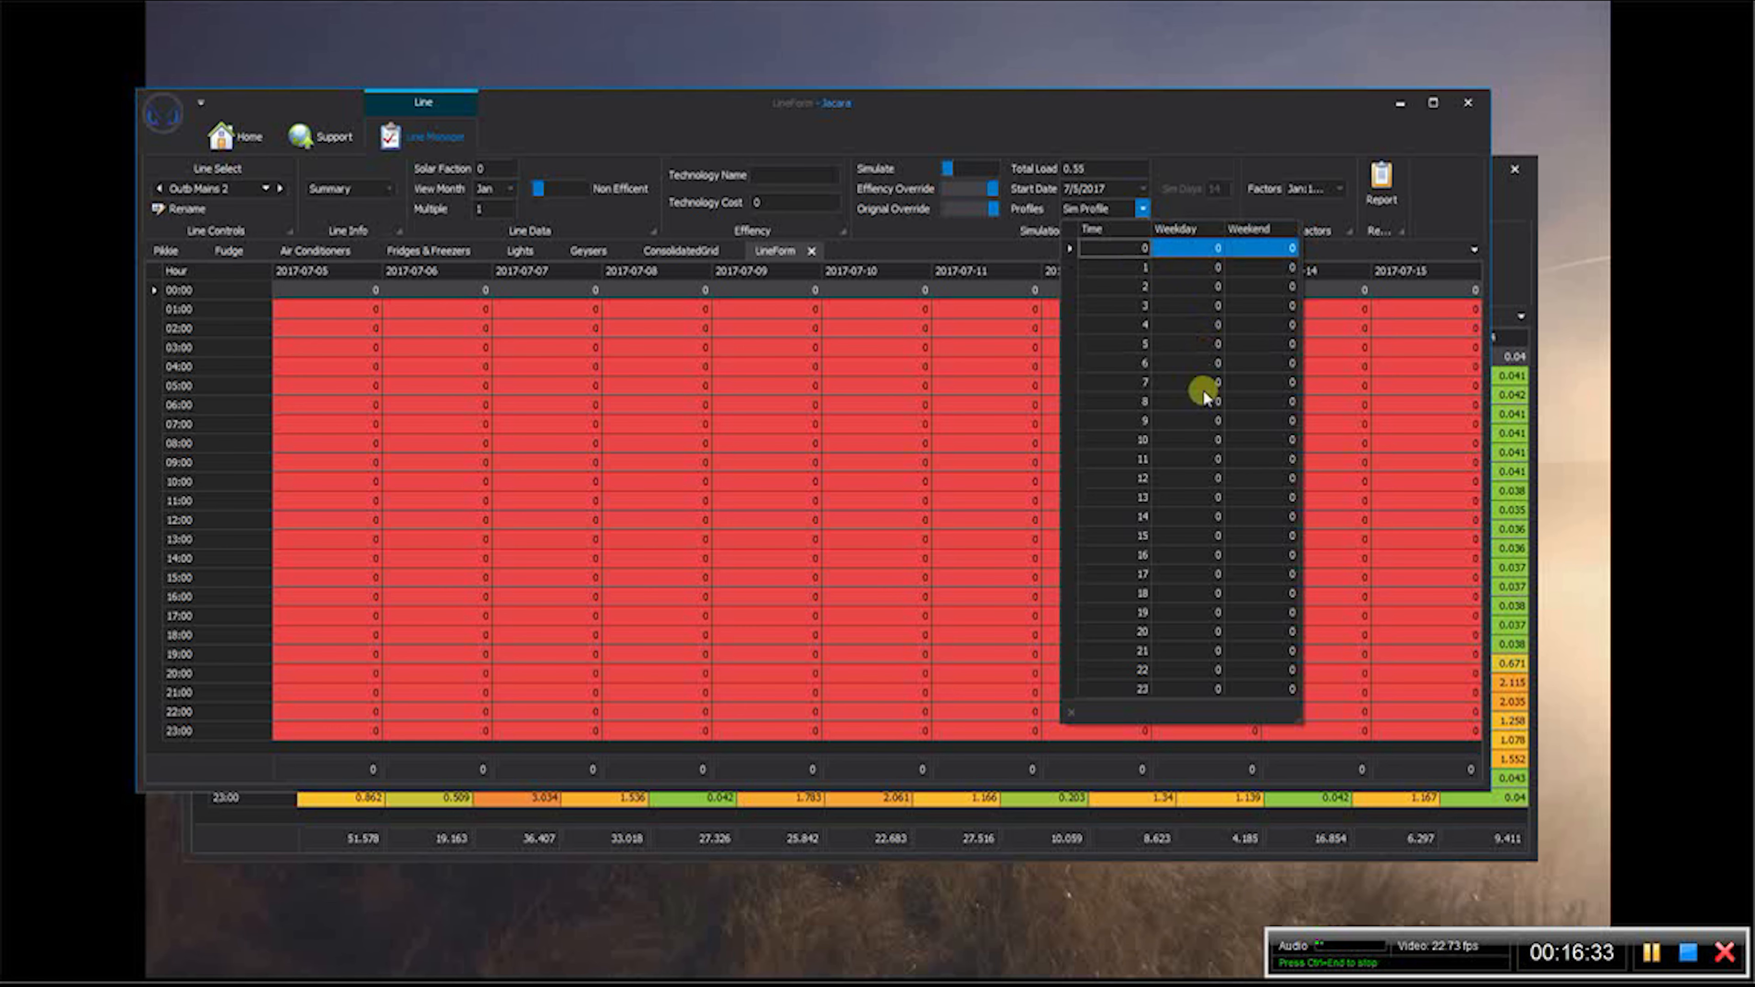
click(1202, 440)
text(100.)
key(Tab)
text(100)
key(Return)
text(100)
key(Tab)
text(100)
key(Return)
text(100)
key(Tab)
text(100)
key(Return)
text(100)
key(Tab)
text(100)
key(Return)
text(100)
key(Tab)
text(100)
key(Return)
text(00)
key(Tab)
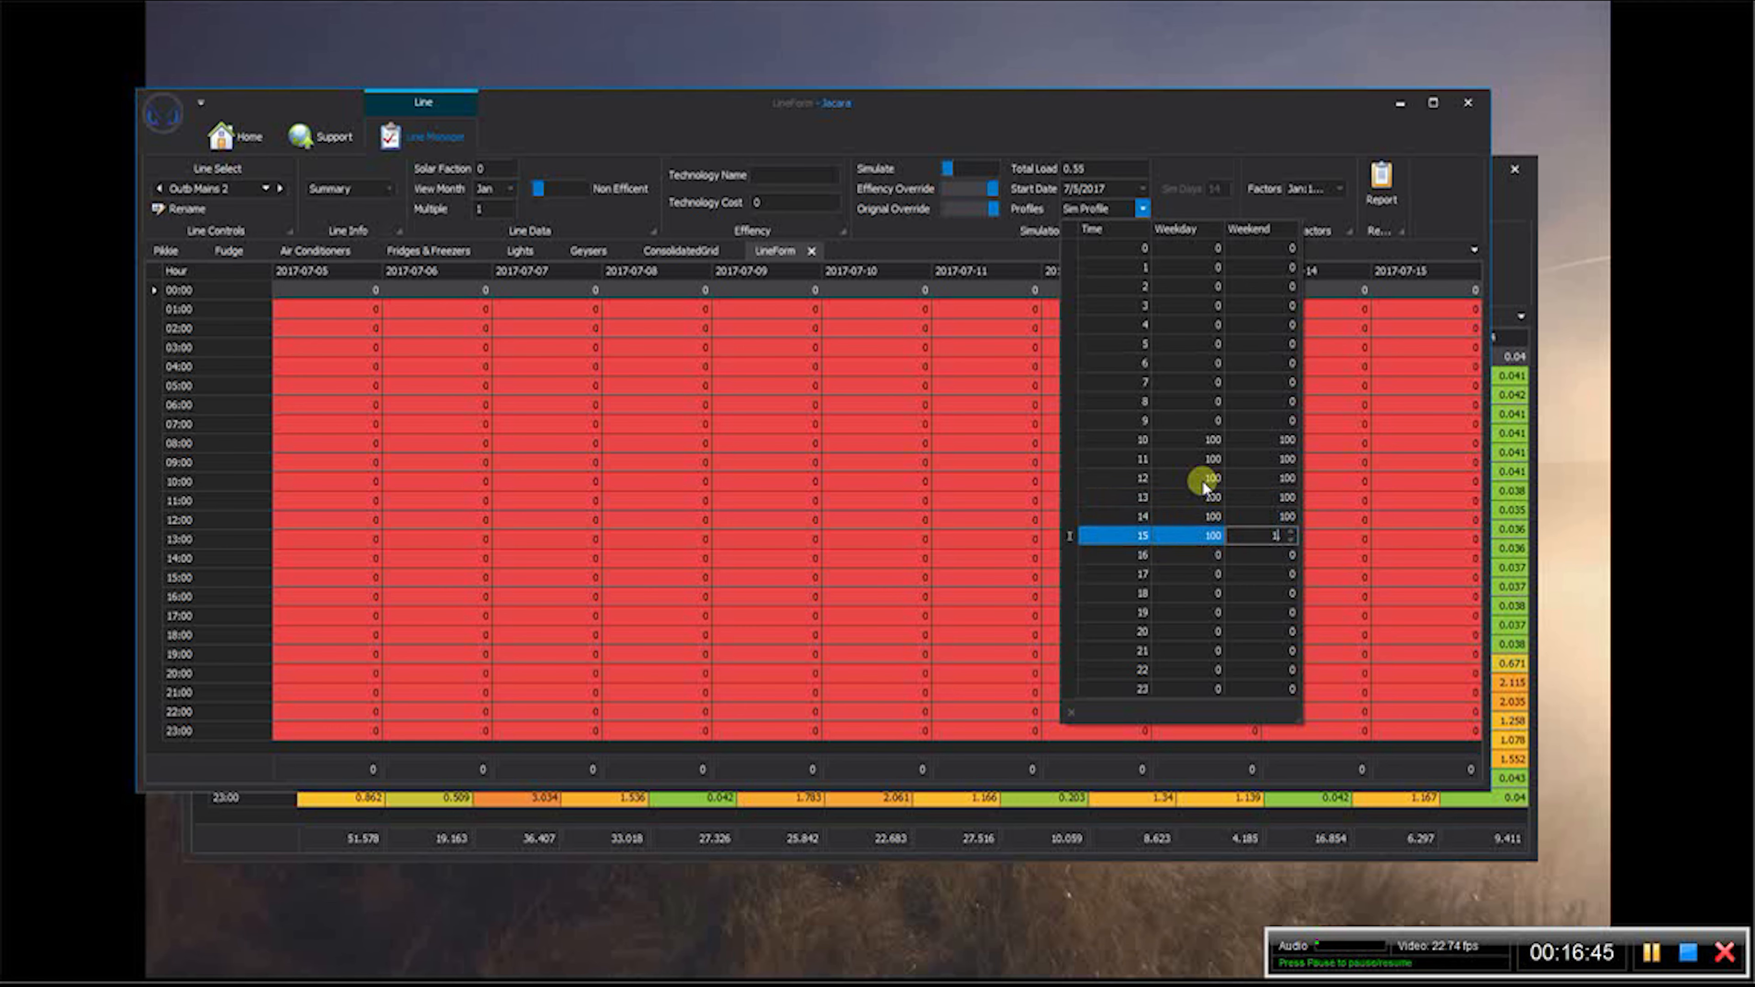
text(100)
key(Tab)
text(100)
key(Tab)
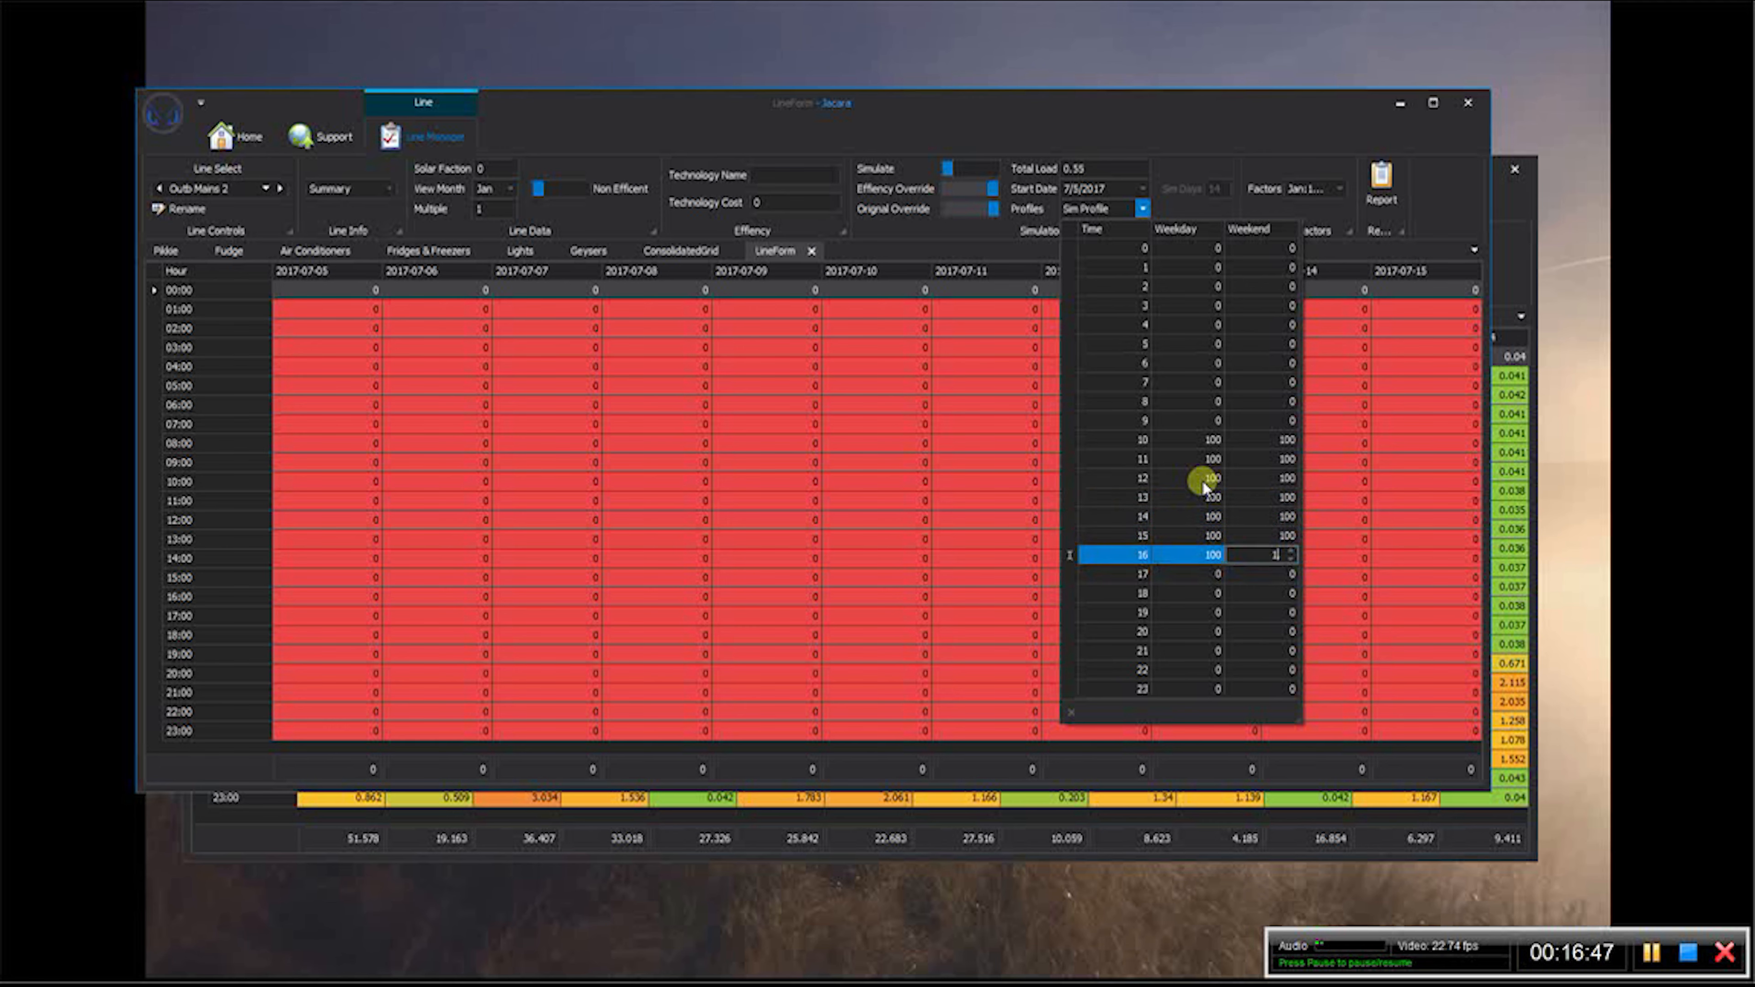
text(100)
key(Tab)
text(100)
key(Tab)
text(100)
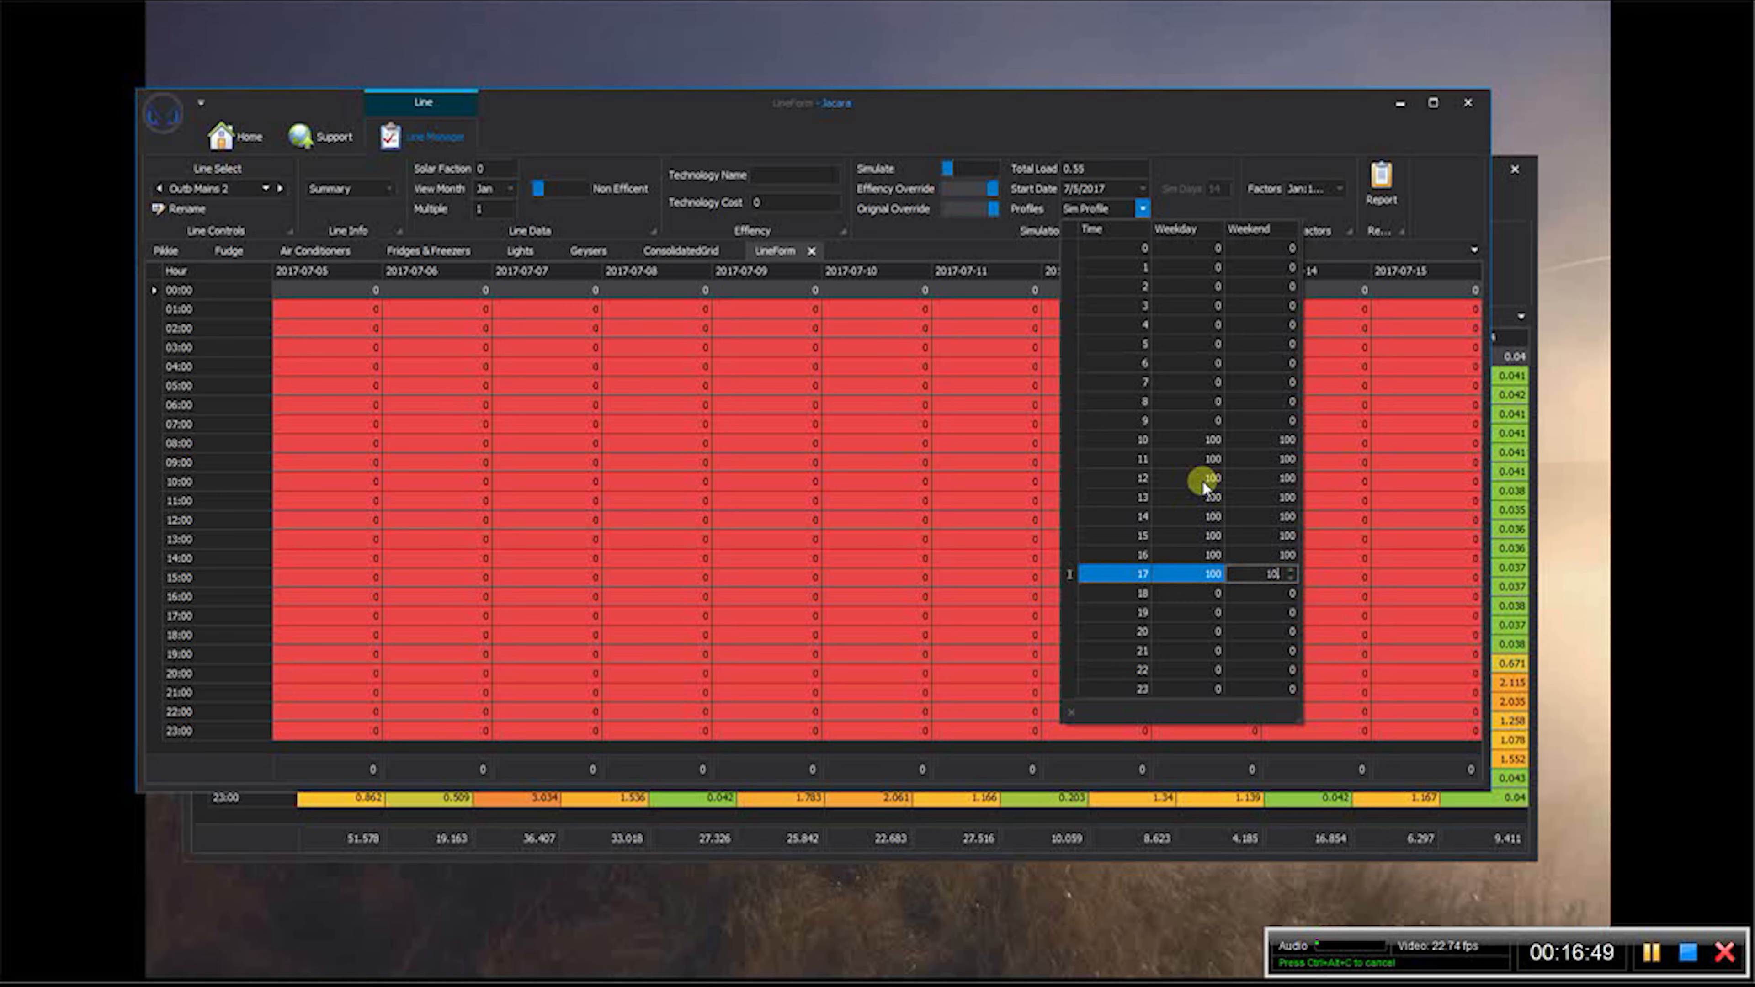
key(Tab)
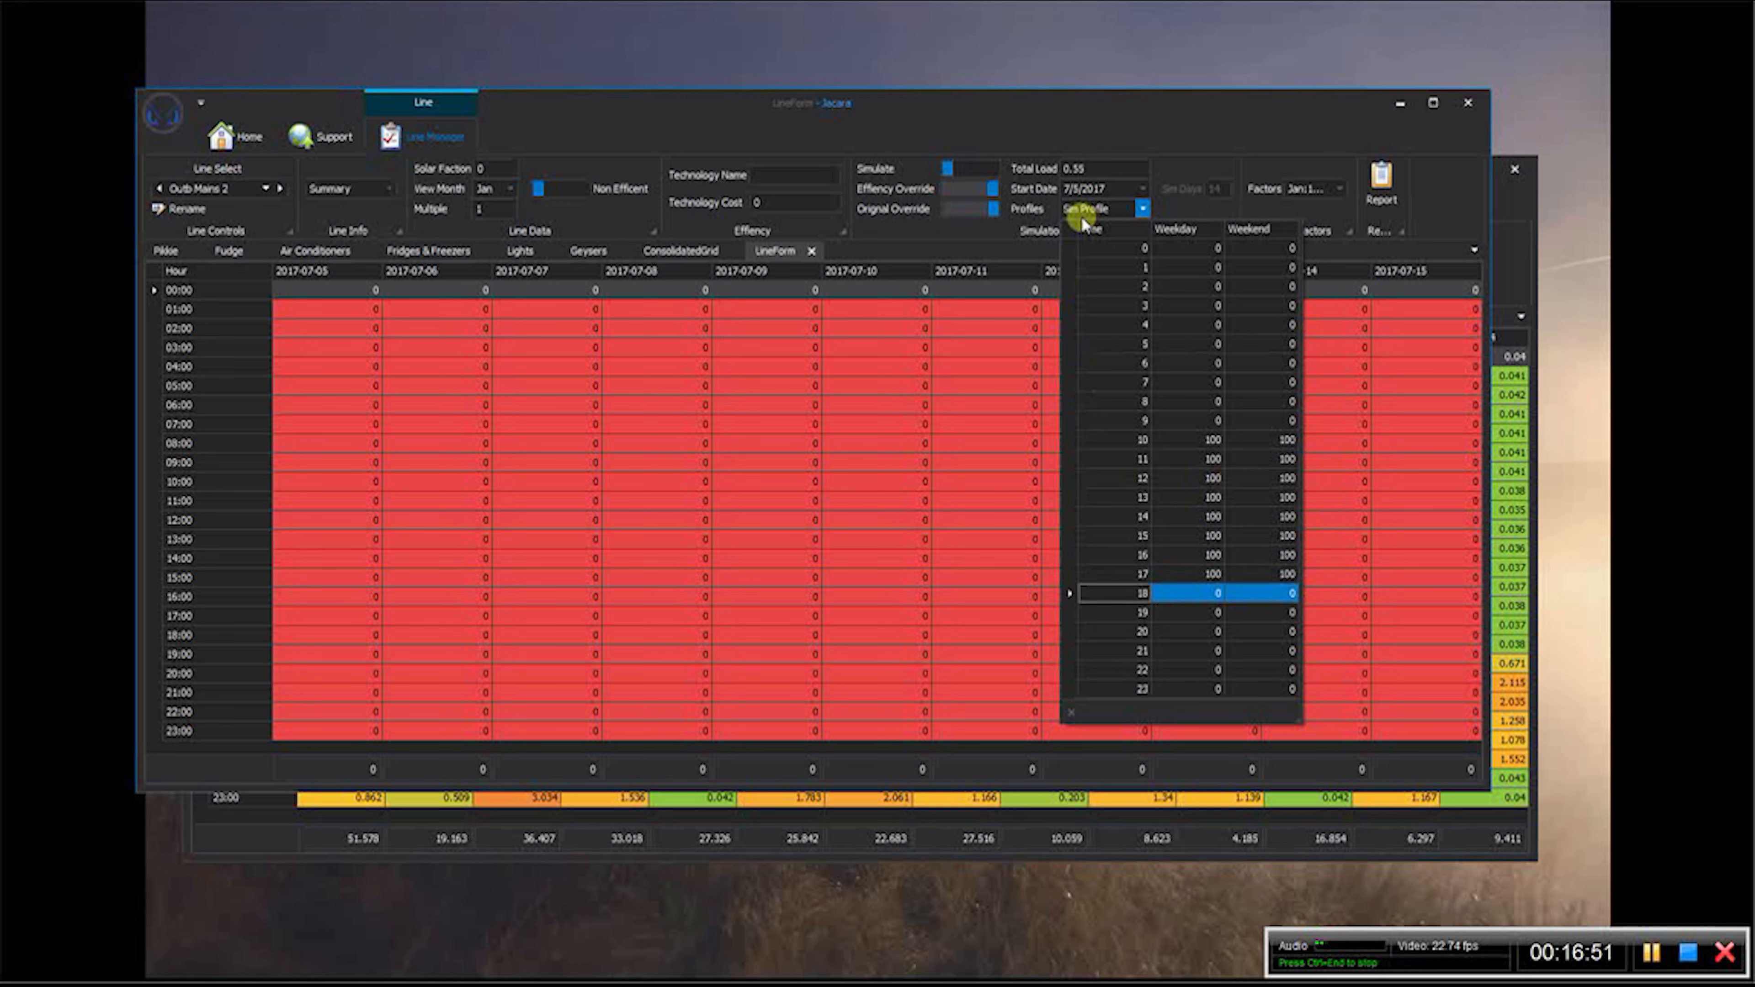
click(1053, 133)
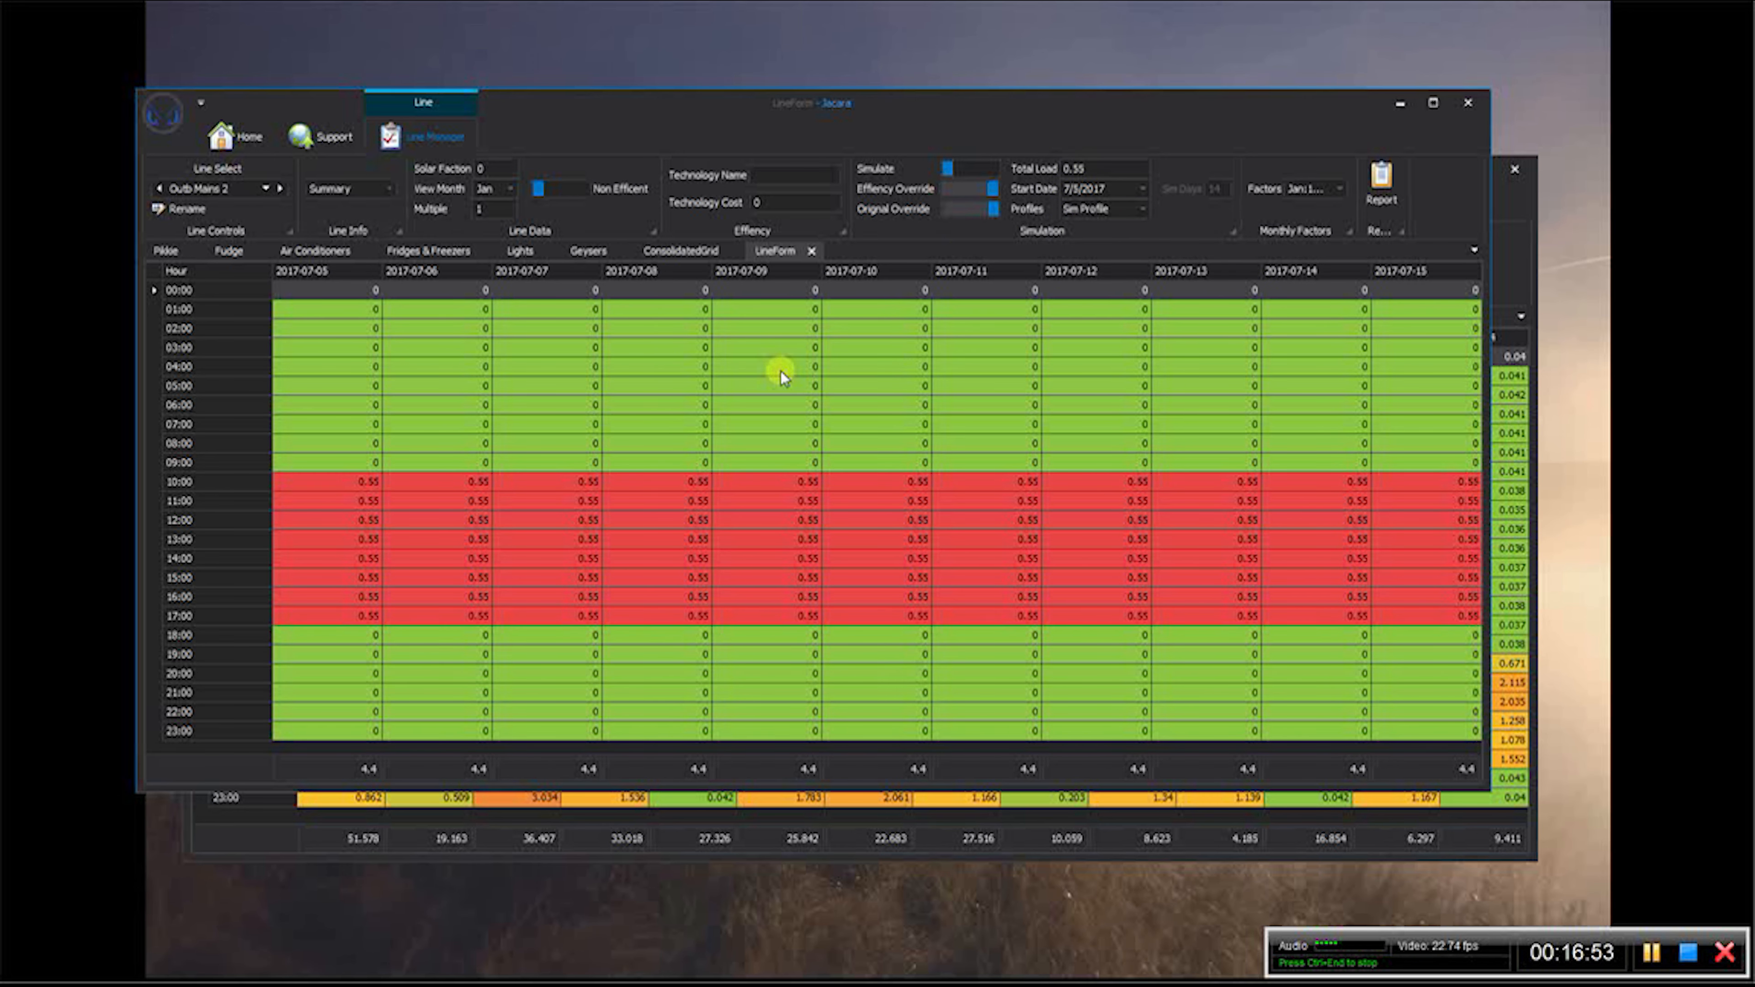
- Set the 200m2 Central HomeAC line's monthly factors to 60 for March, 10 for April and 0 for May through August
click(265, 188)
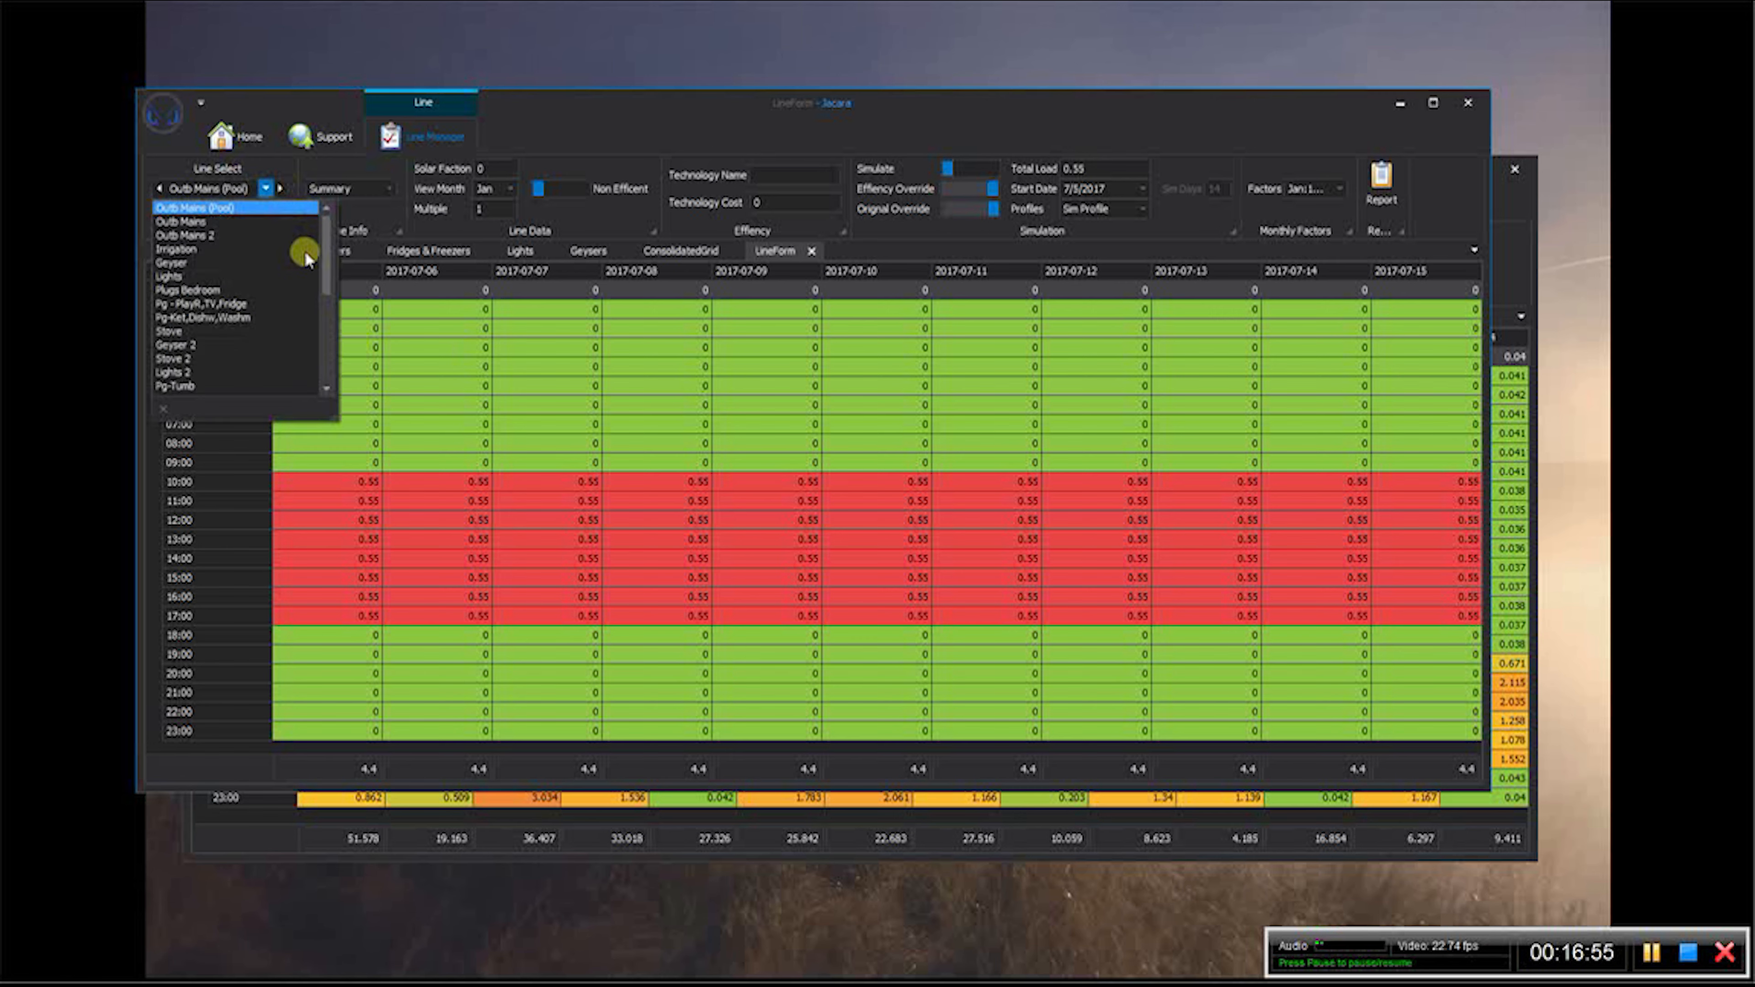
drag(326, 239, 325, 325)
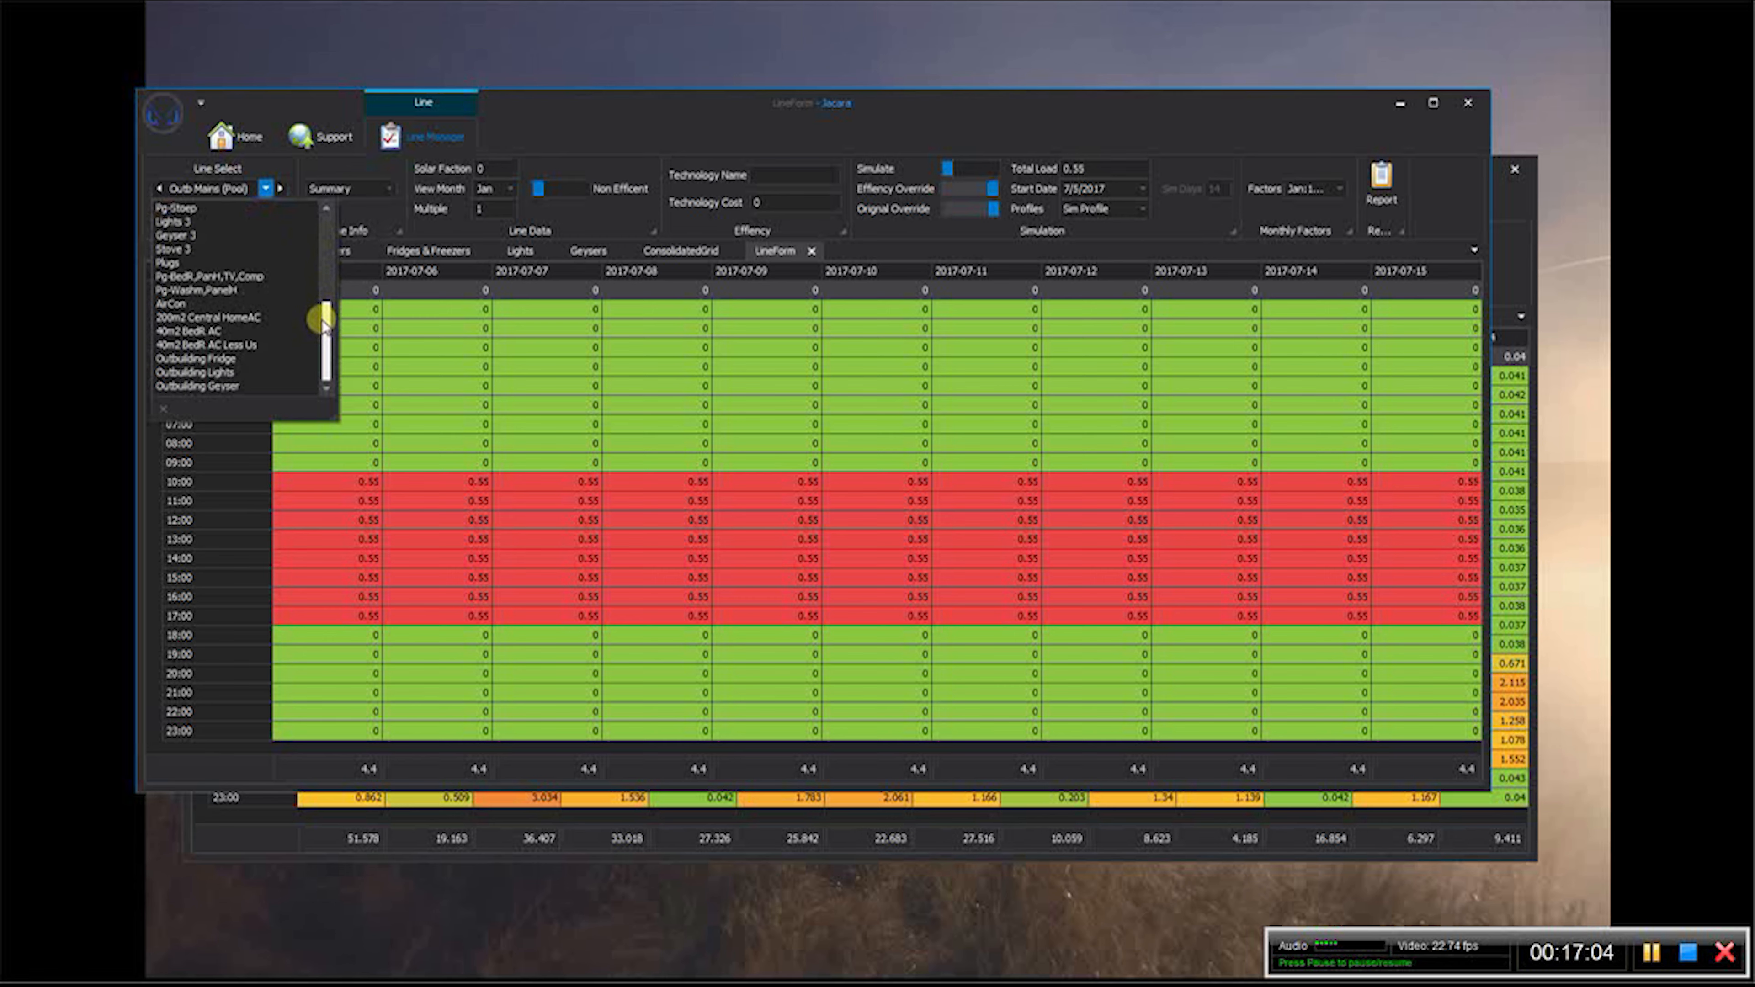
click(192, 320)
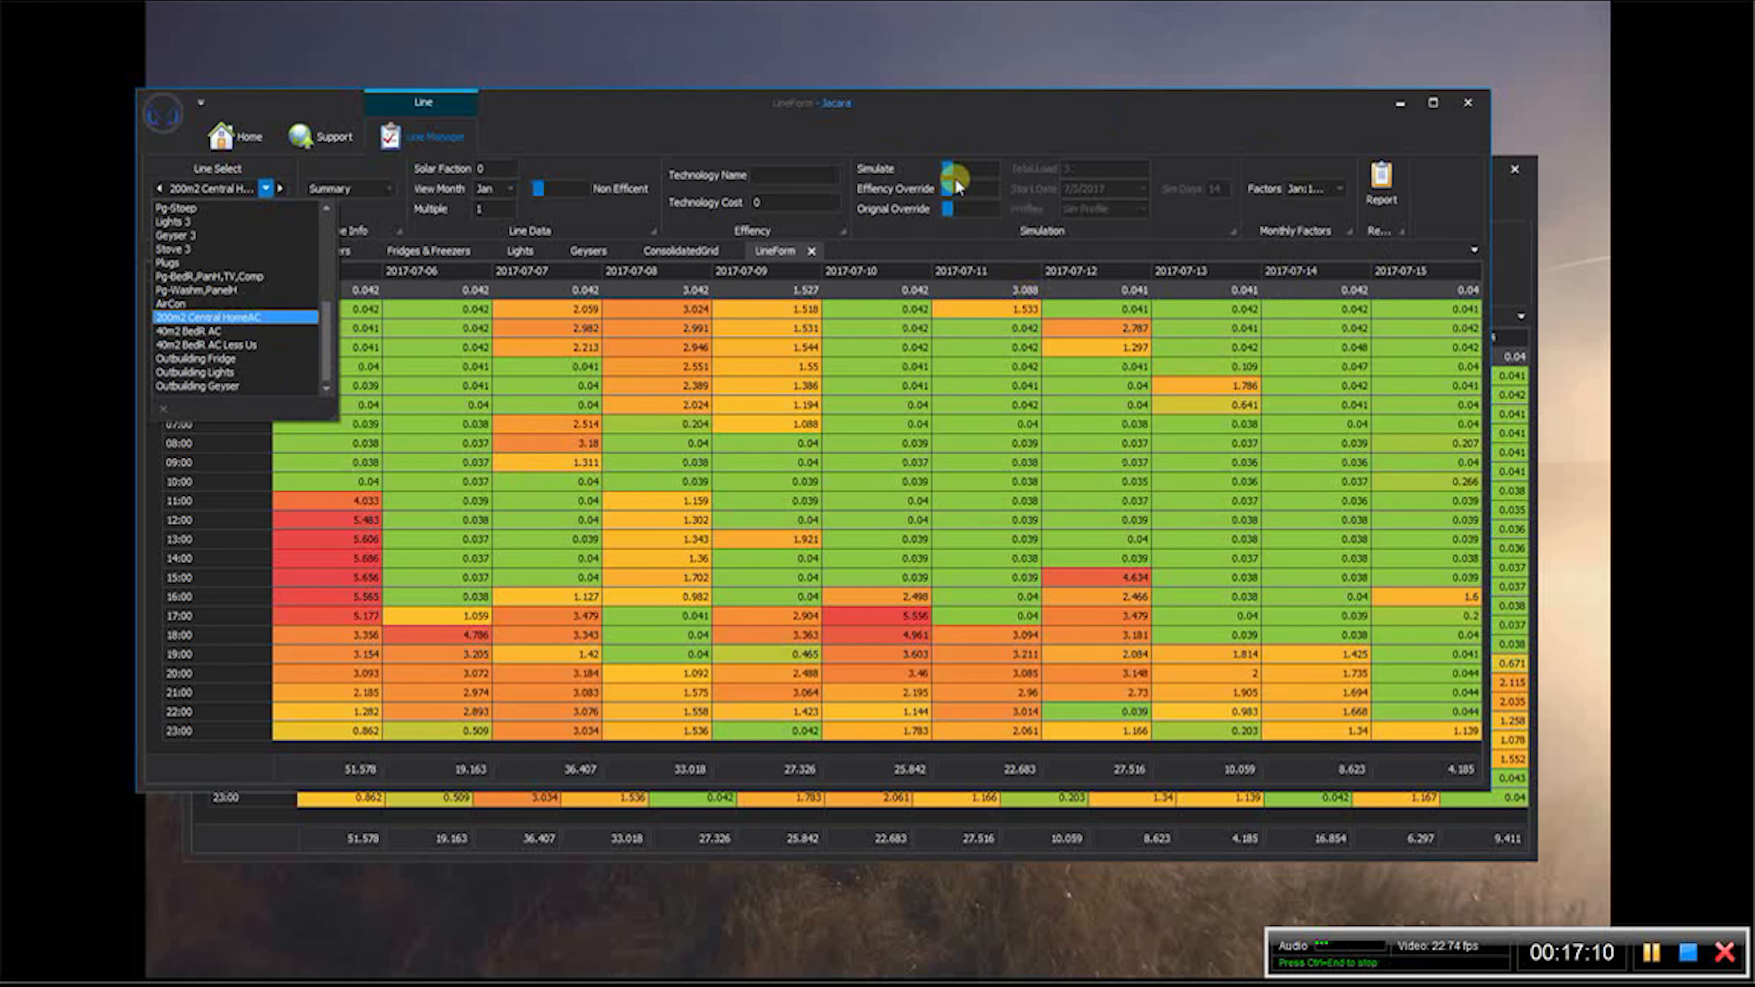
click(1334, 193)
click(1340, 197)
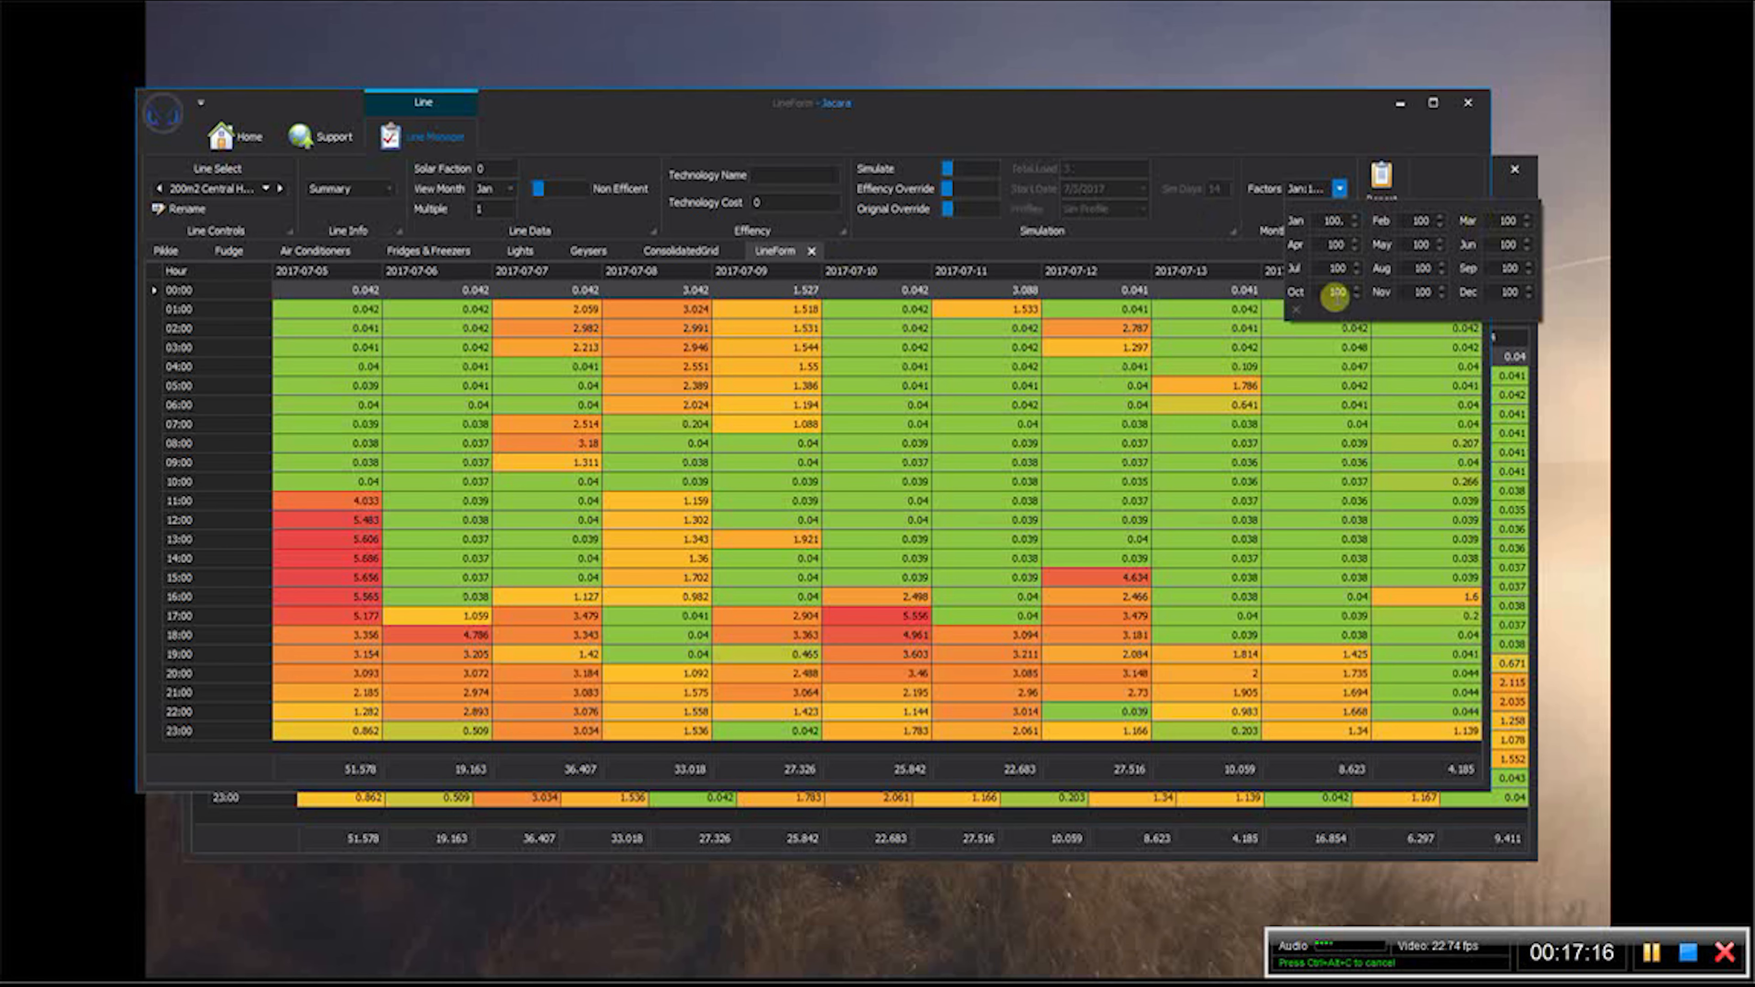
key(BackSpace)
key(BackSpace)
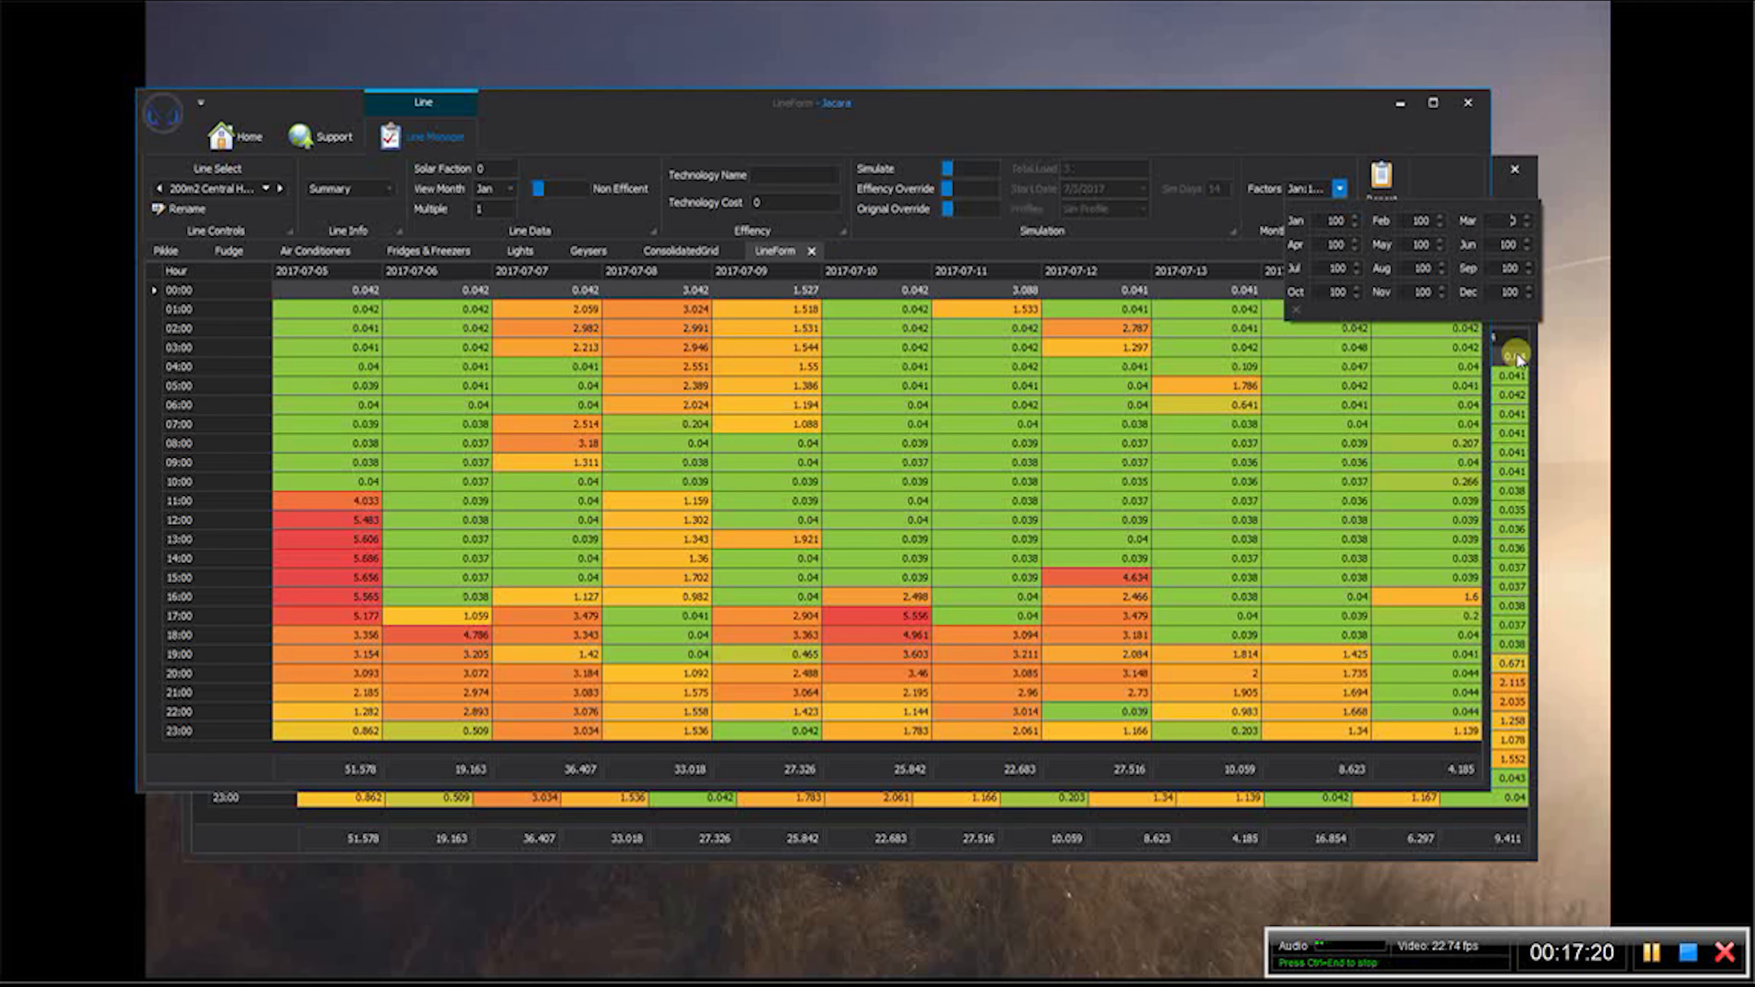
text(6)
key(Tab)
key(Tab)
text(0)
key(Tab)
text(0)
- Set the 200m2 Central HomeAC line's monthly factors to 10 for September, 30 for October and 60 for November
key(Tab)
text(0)
key(Tab)
text(0)
key(Tab)
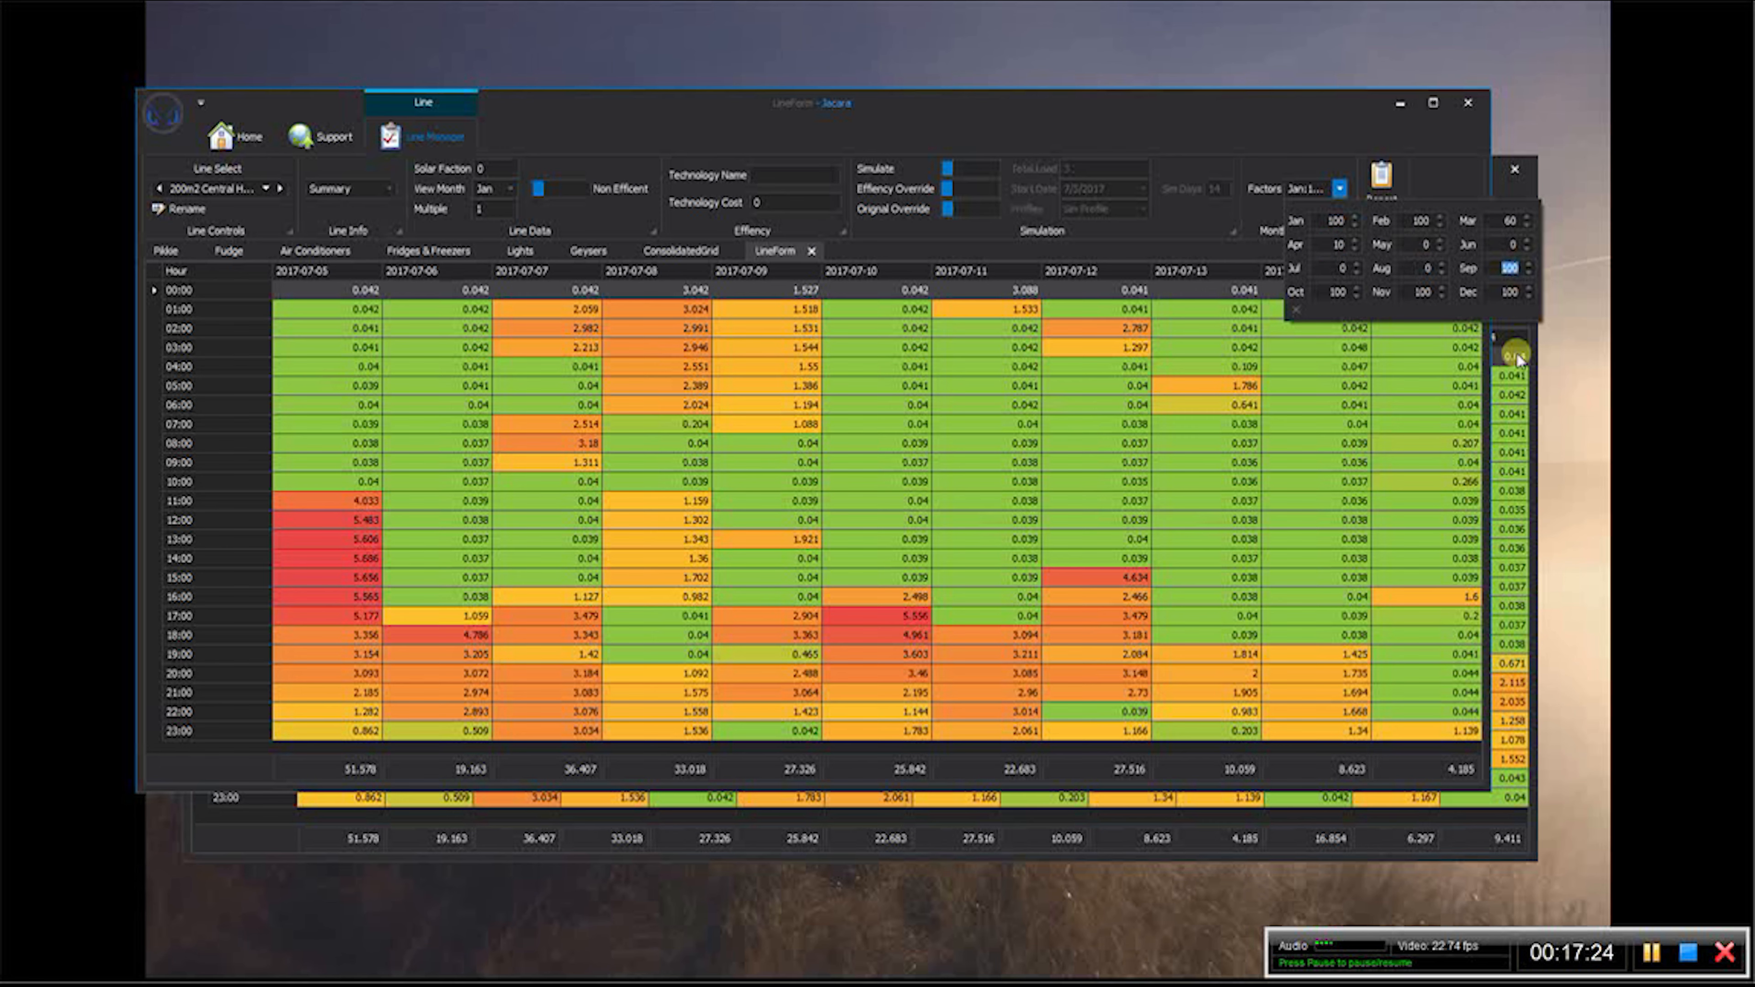
text(10)
key(Tab)
text(30)
key(Tab)
text(60)
key(Tab)
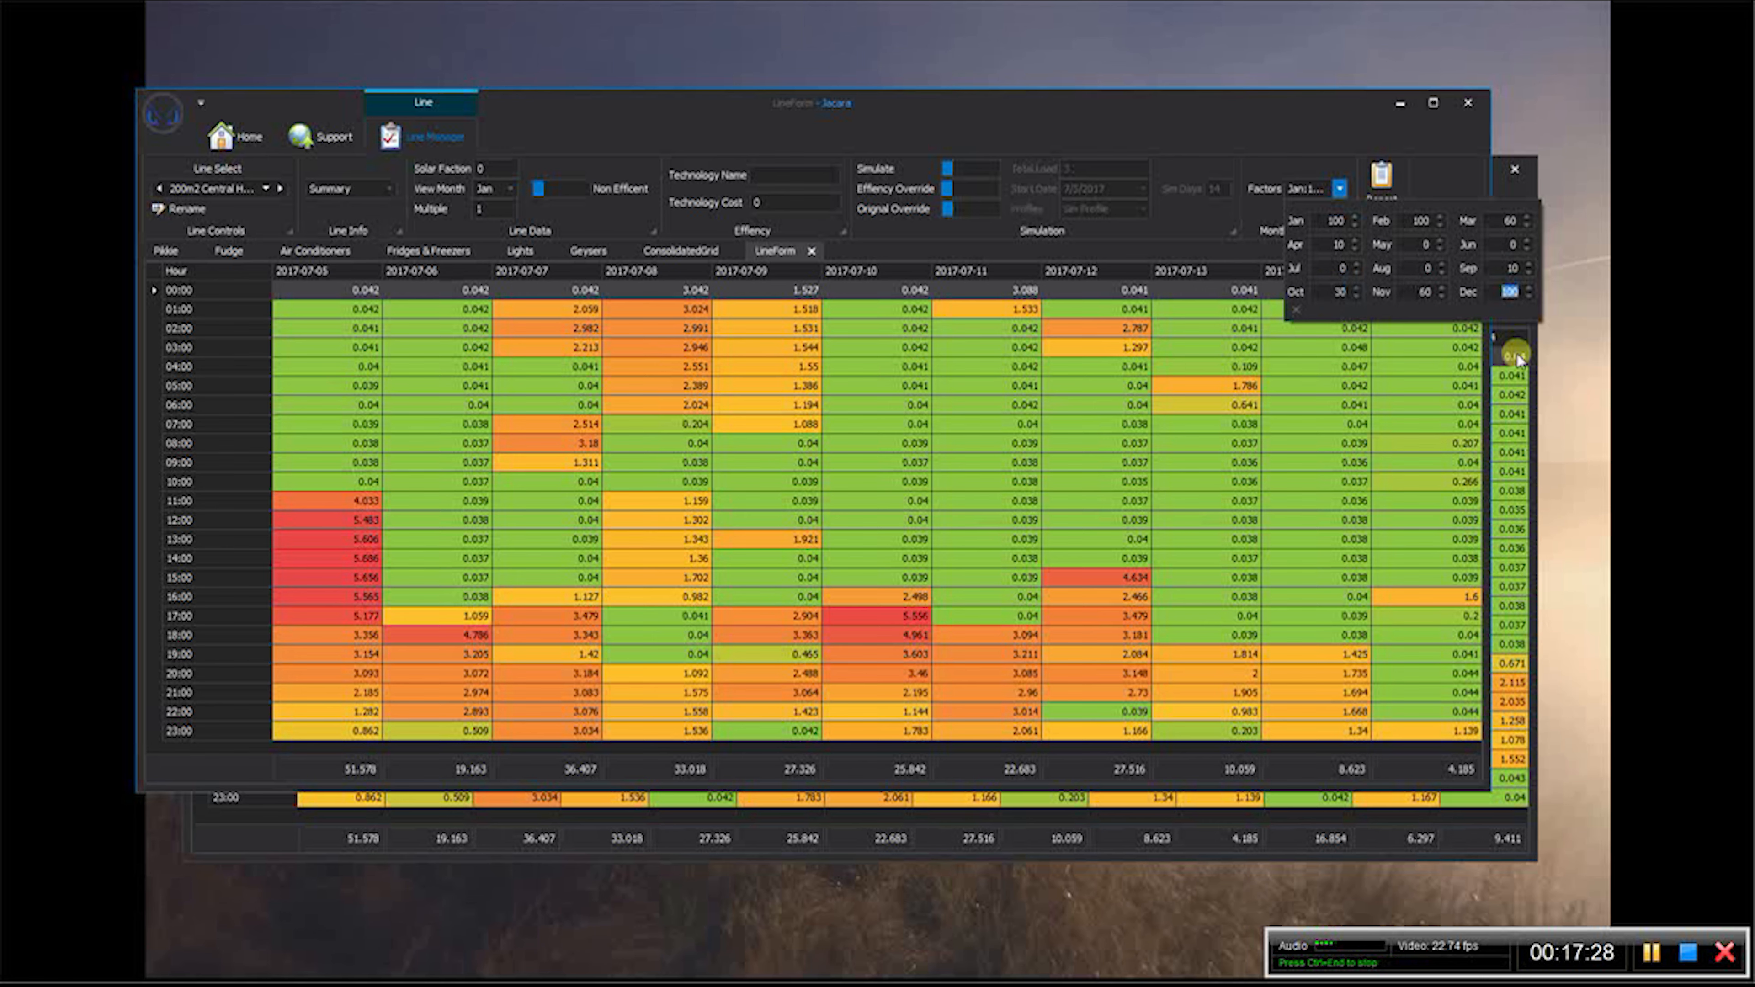
click(968, 104)
- Set the 40m2 BedR AC line's monthly factors to 60 for March, 10 for April and 0 for May through August
click(266, 188)
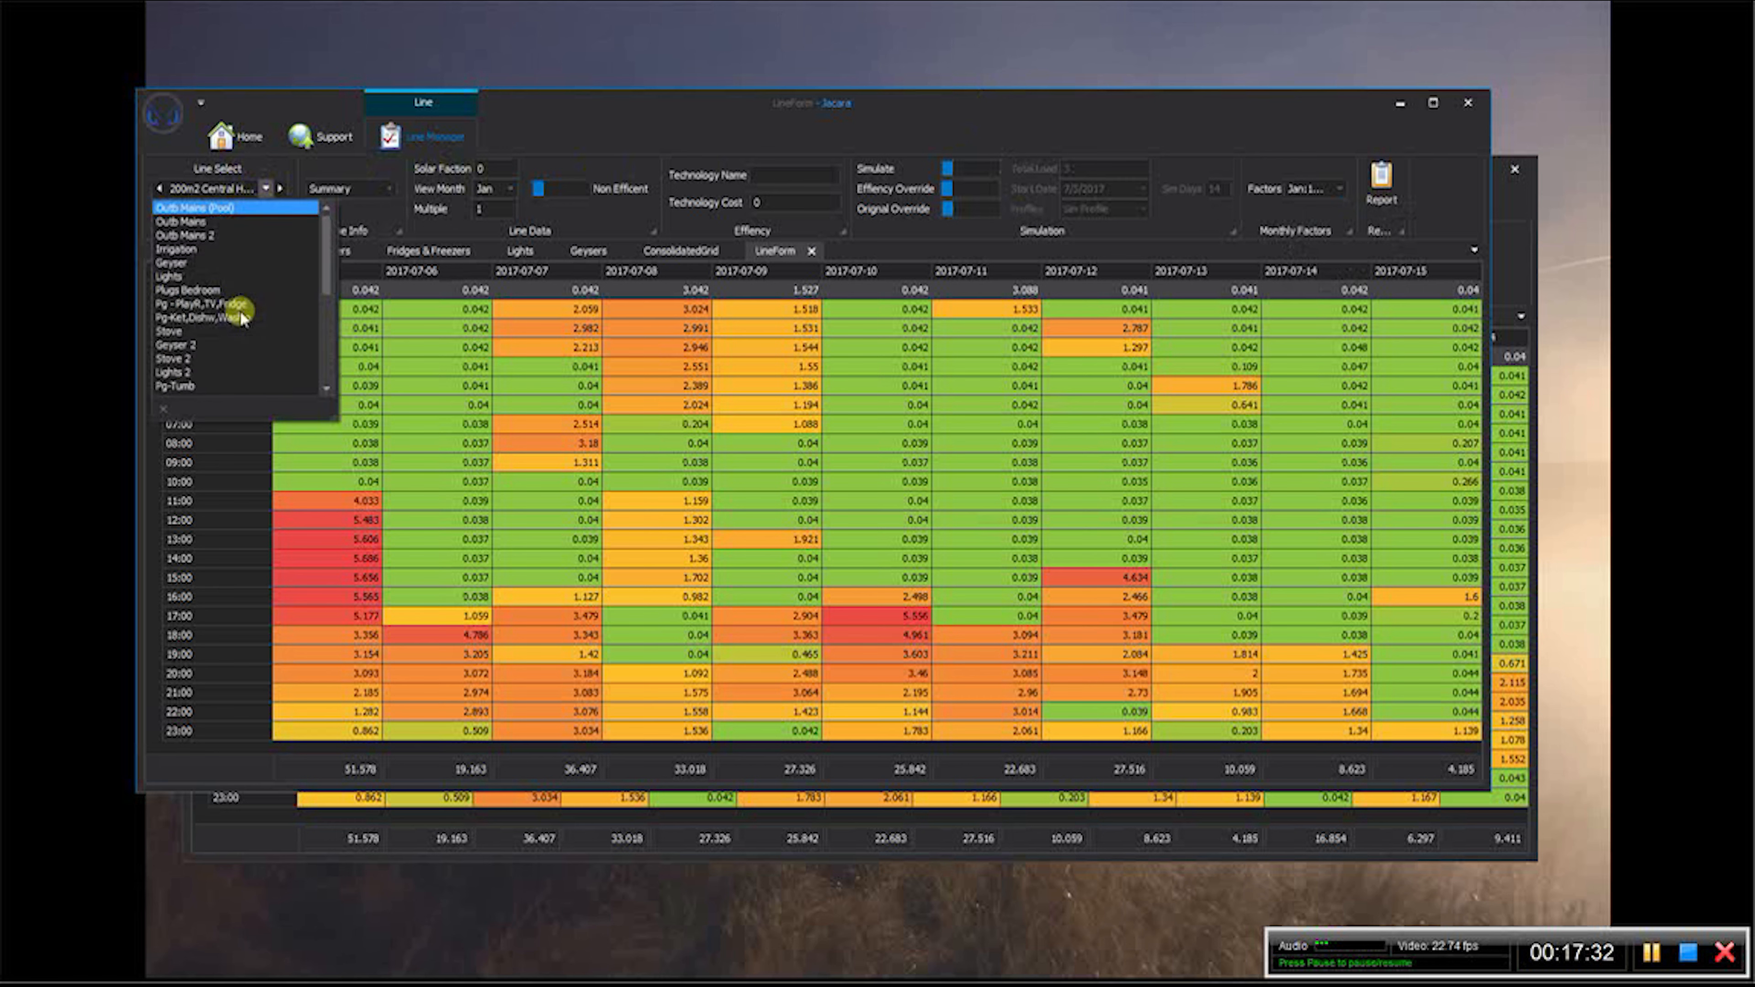
drag(325, 270, 320, 343)
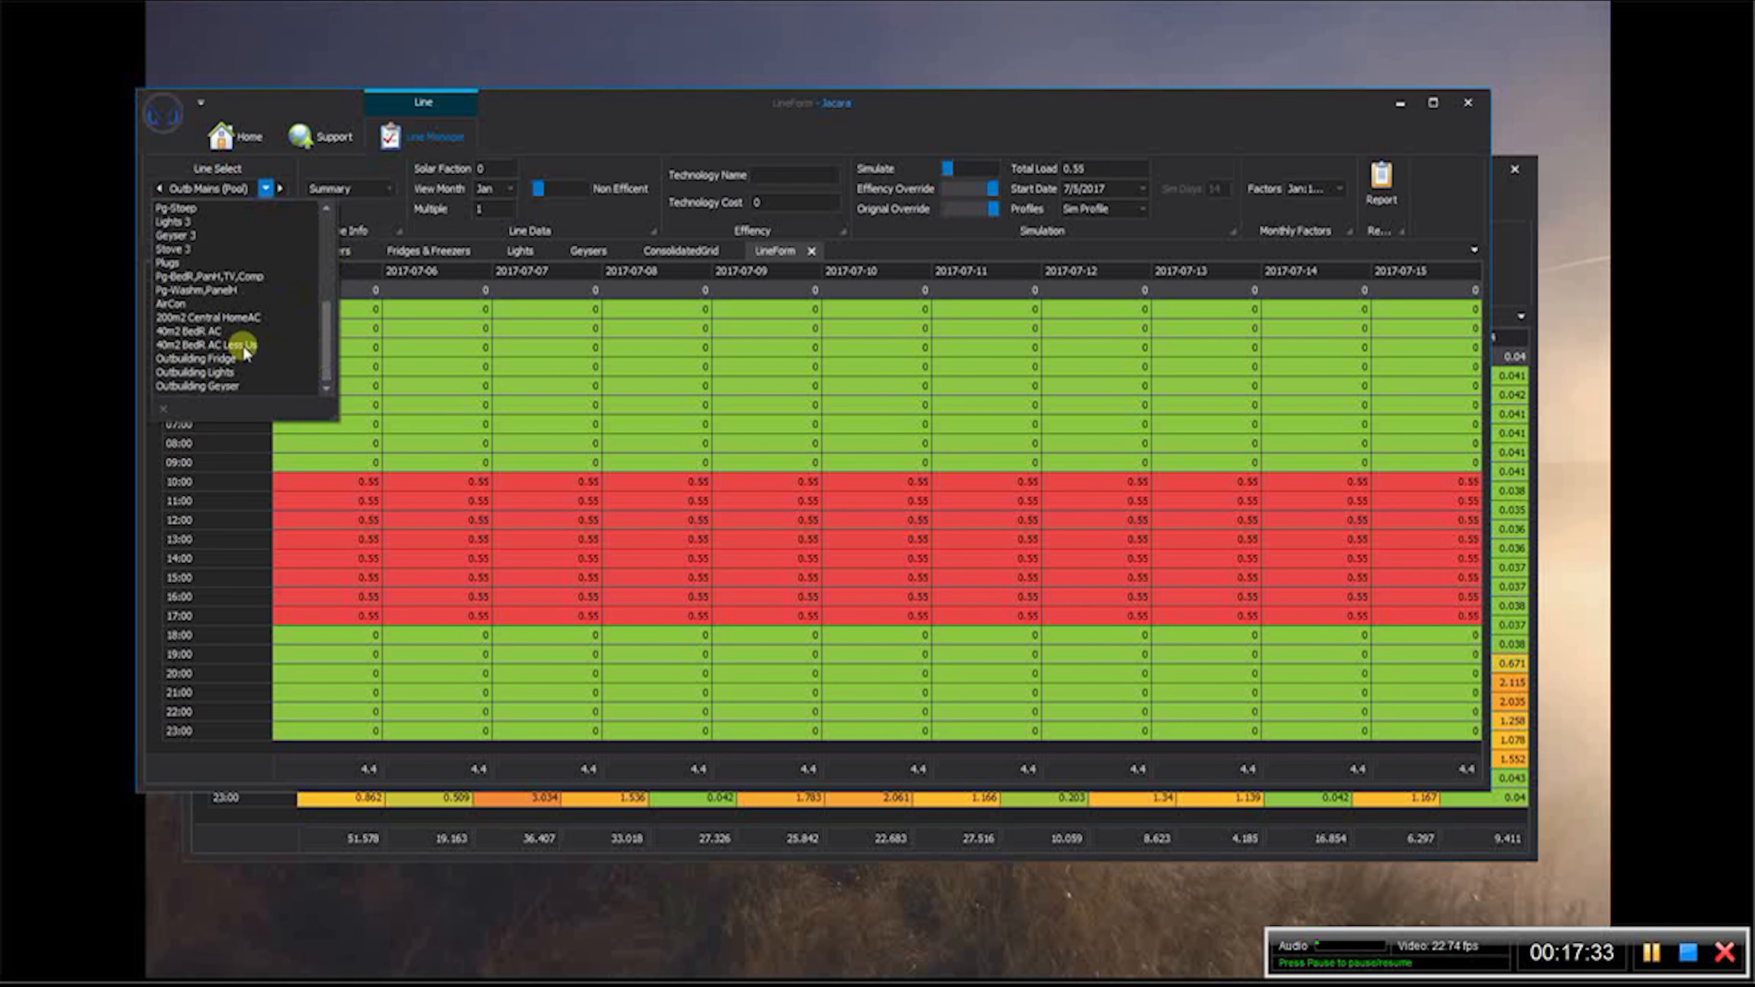
click(228, 330)
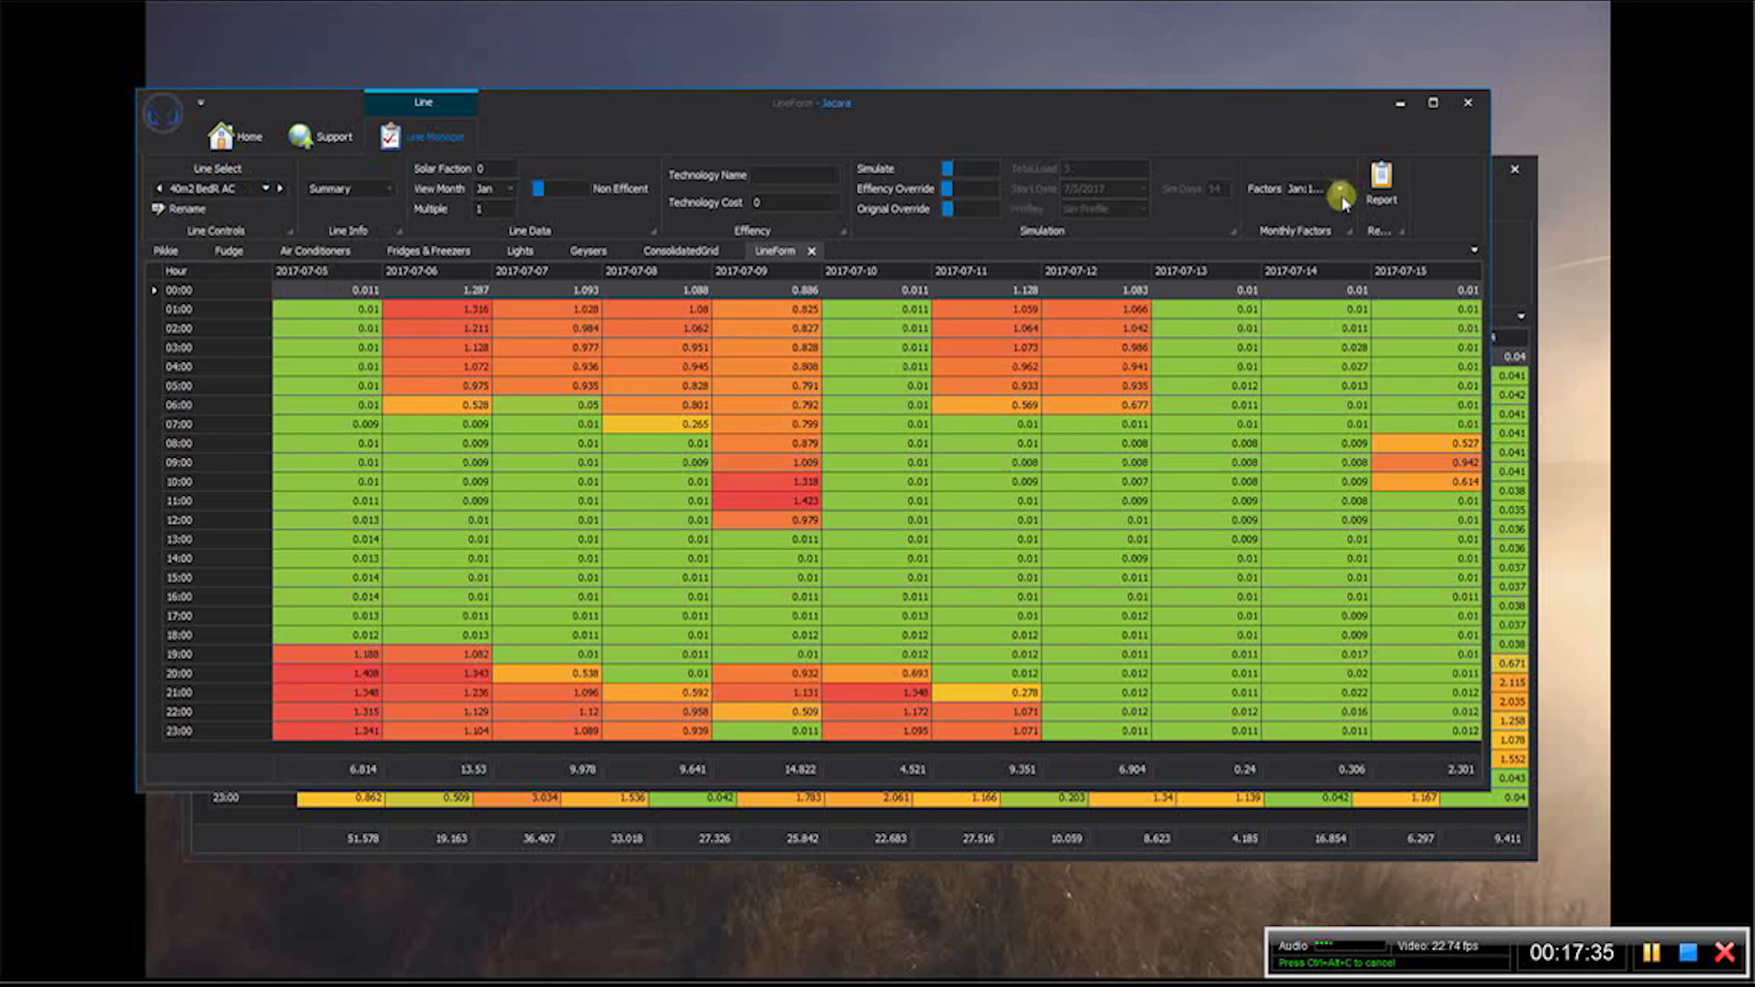
click(1342, 193)
key(Tab)
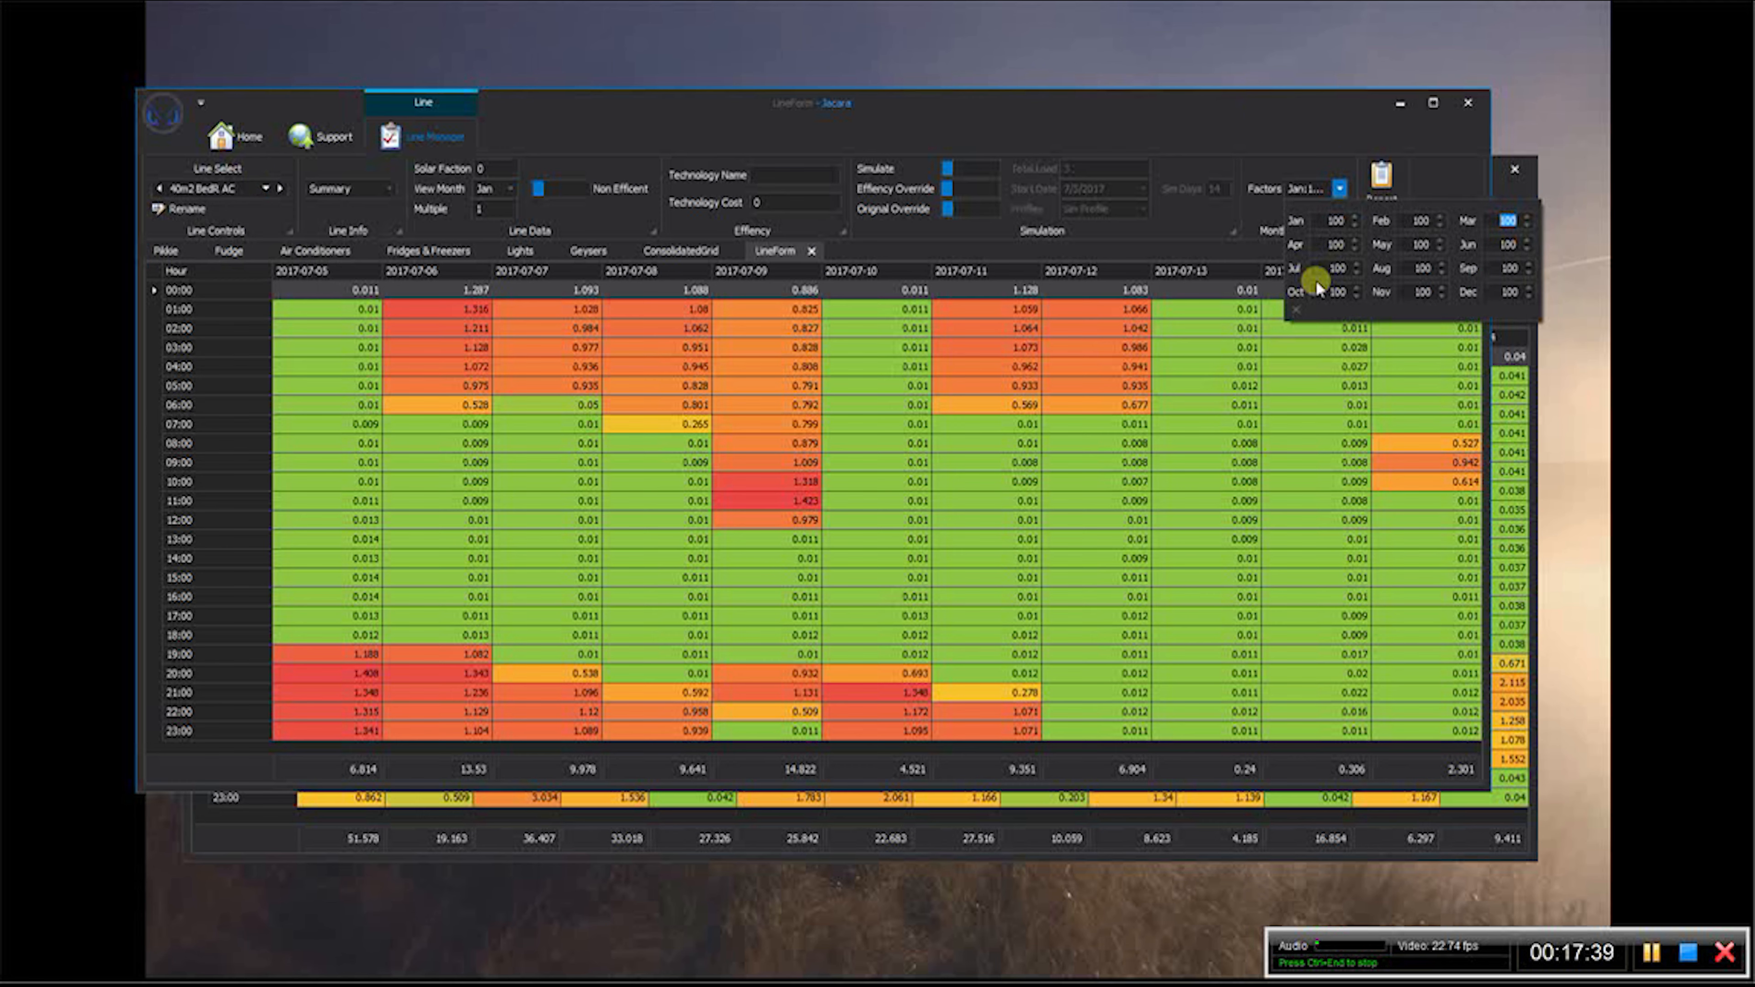
text(6010	0	0	0	0	)
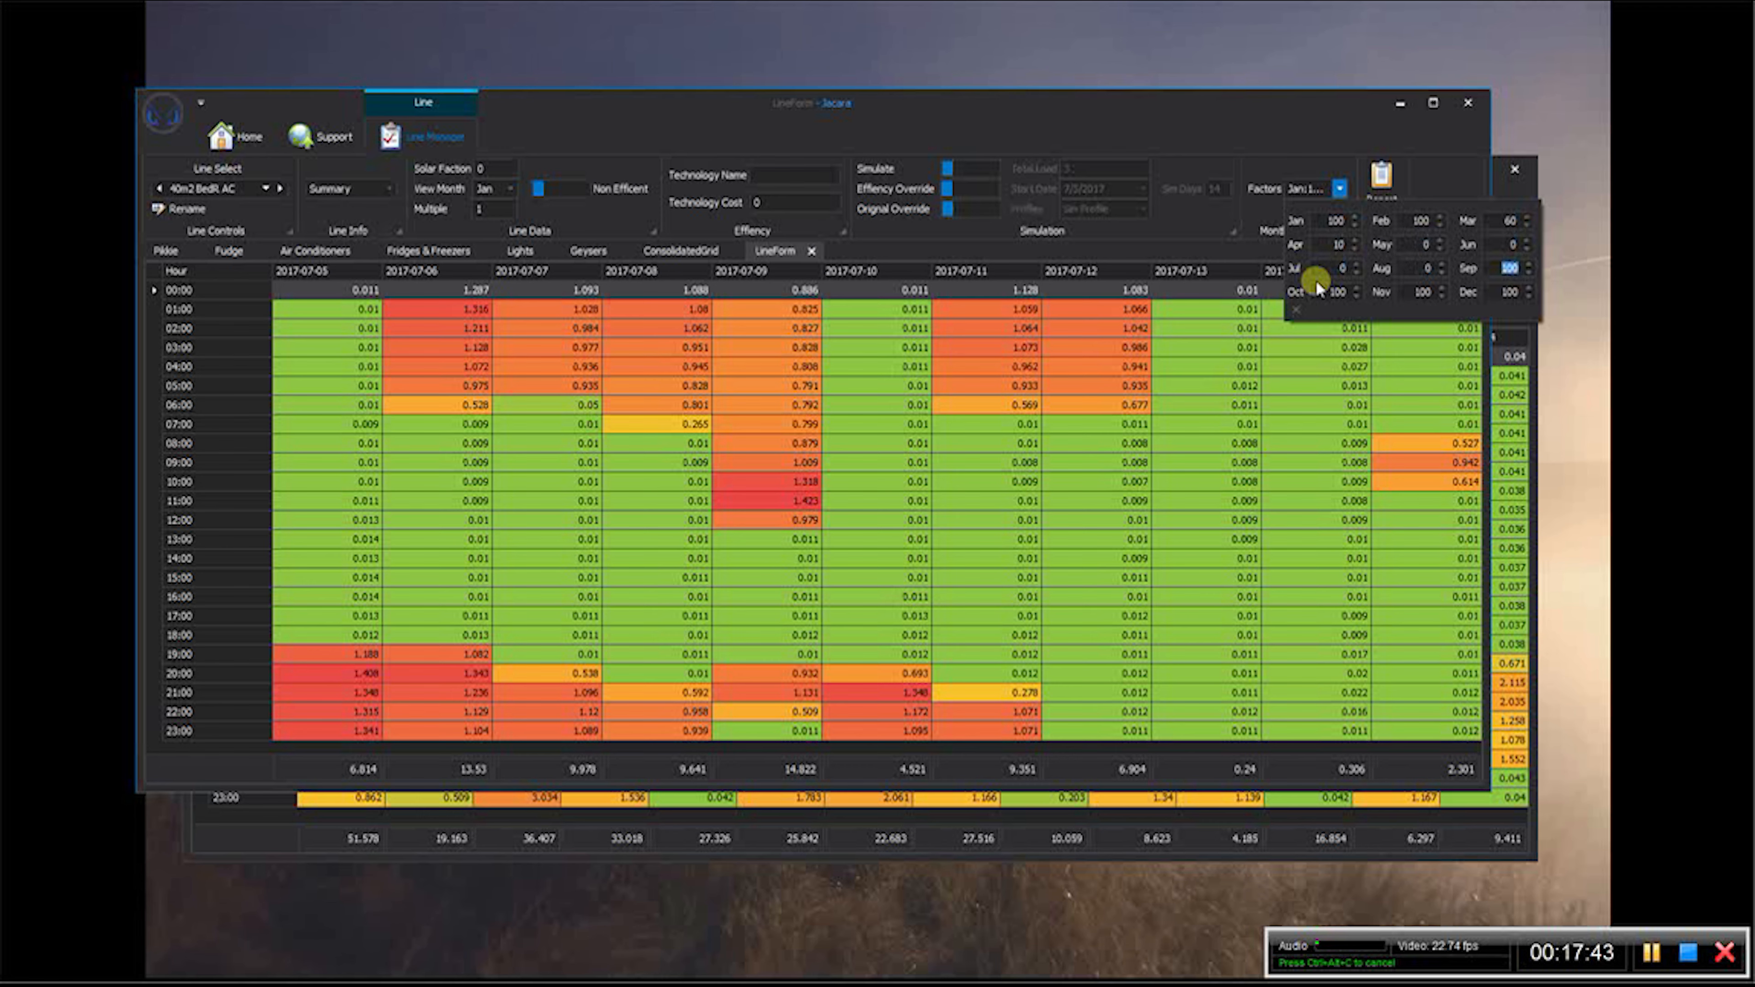
text(10)
- Set the 40m2 BedR AC line's monthly factors to 10 for September, 30 for October and 60 for November
key(Tab)
text(30)
key(Tab)
text(60)
click(1166, 151)
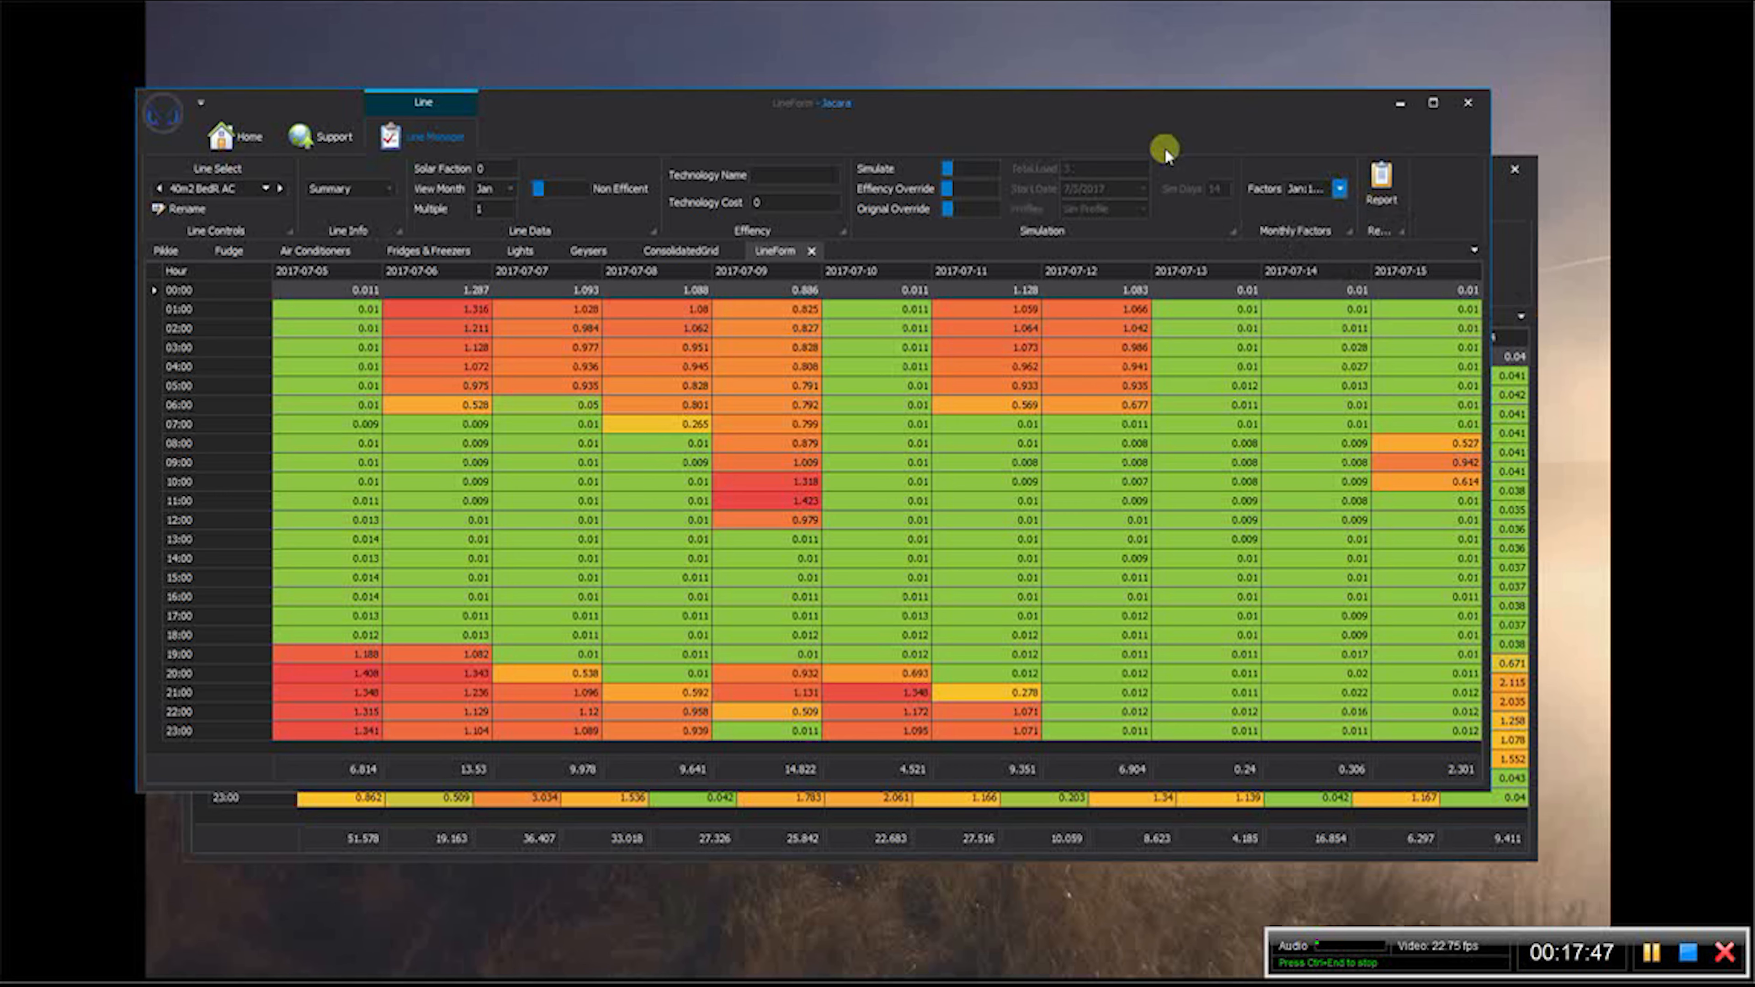
- Set the 40m2 BedR AC Less Us line's monthly factors to 60 for March and 10 for April
click(267, 193)
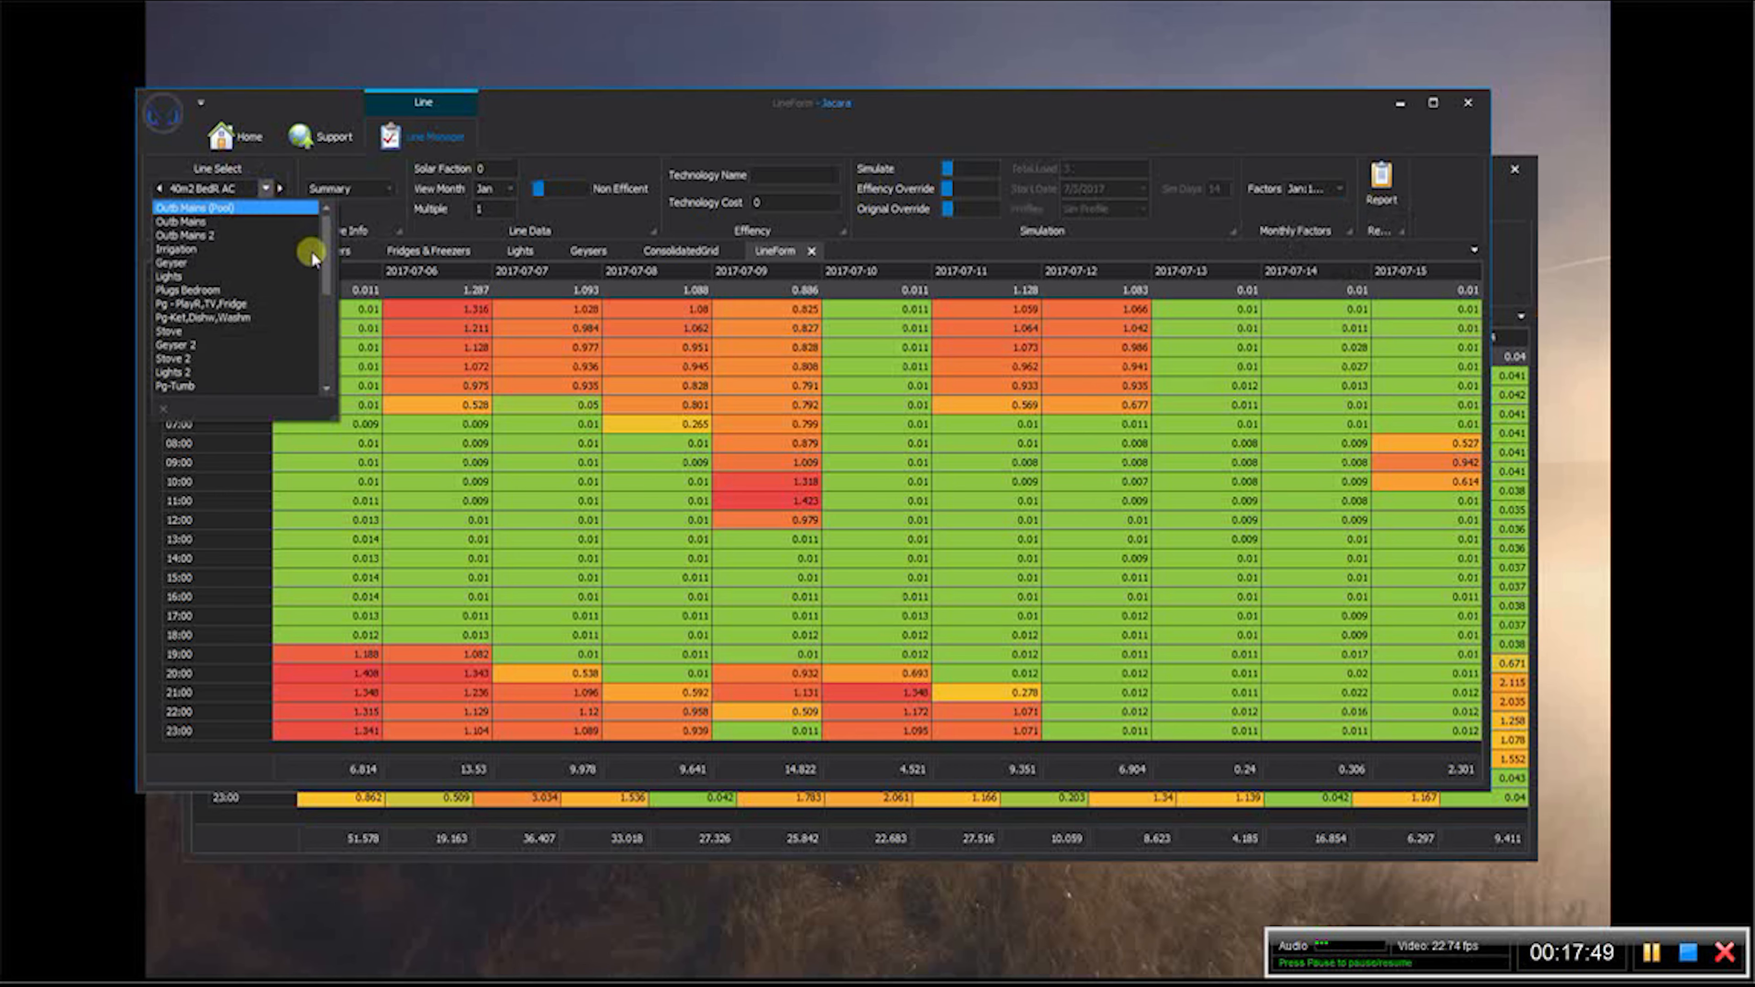
drag(326, 253, 326, 364)
click(274, 345)
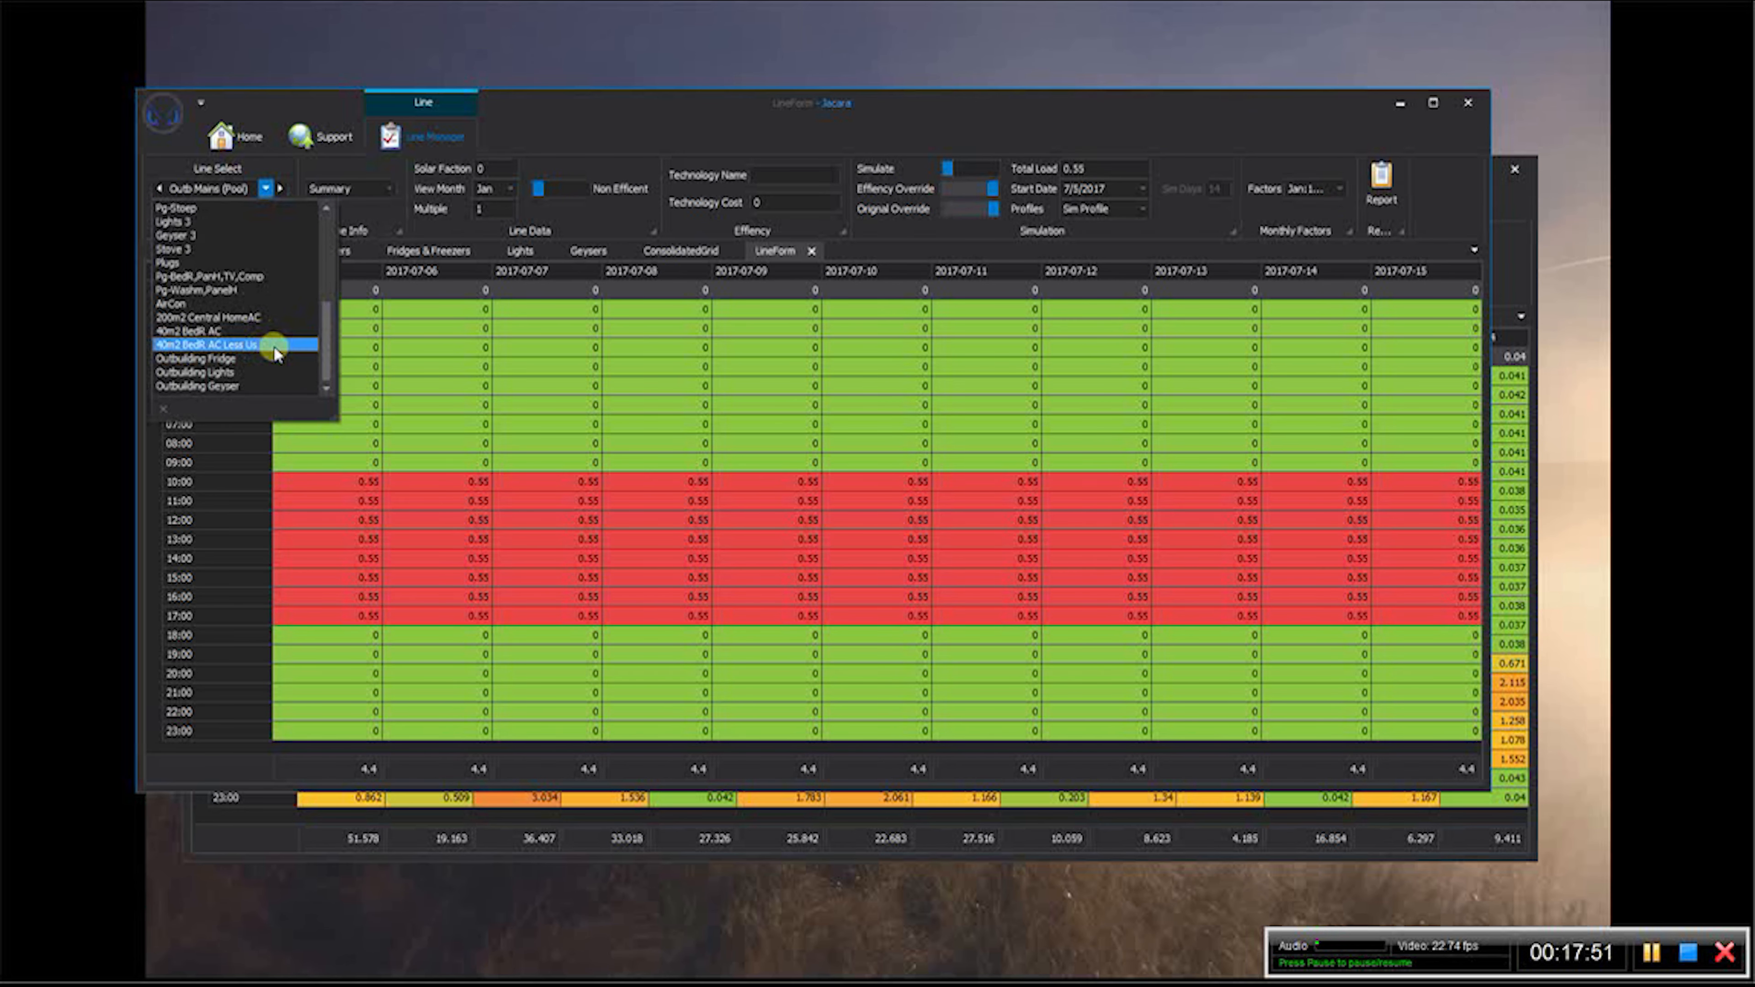
click(1337, 188)
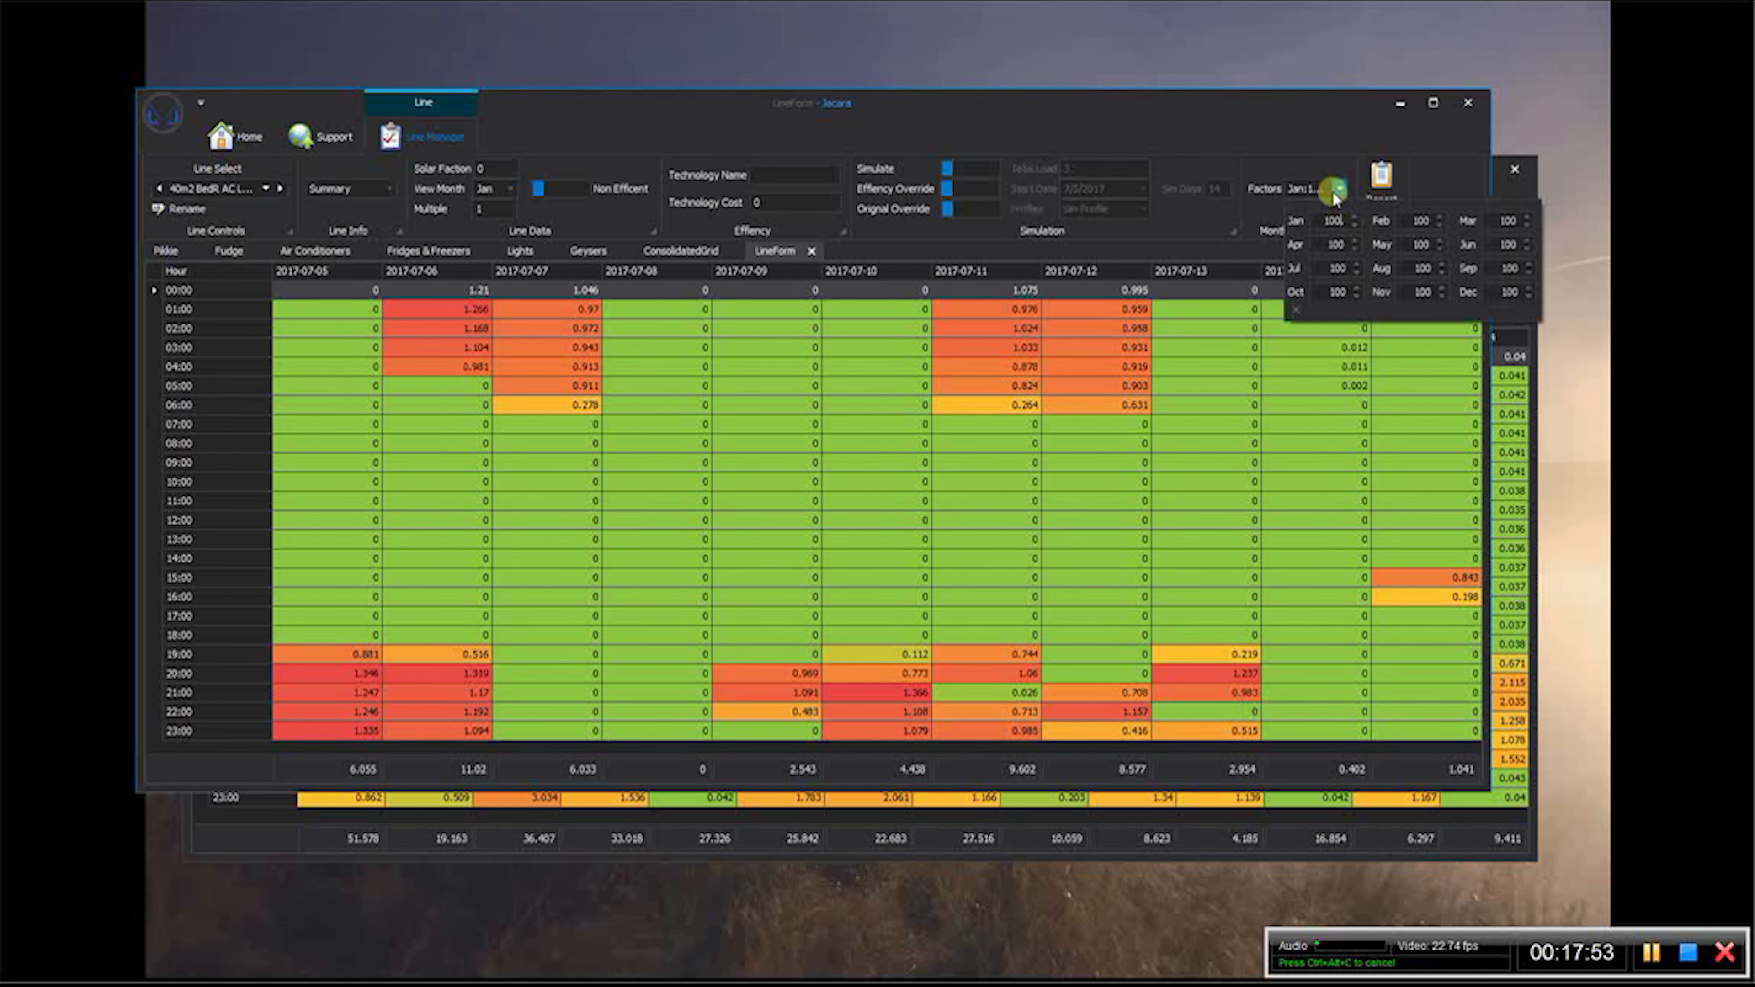
key(Tab)
key(Tab)
text(60)
key(Tab)
text(10)
key(Tab)
- Set the 40m2 BedR AC Less Us line's monthly factors to 0 for May through August
text(0)
key(Tab)
text(0)
key(Tab)
text(0)
- Set the 40m2 BedR AC Less Us line's factors to 10 for September, 30 for October and 60 for November, and review the monthly factors
key(Tab)
text(0)
key(Tab)
text(10)
key(Tab)
text(30)
key(Tab)
text(60)
click(1275, 98)
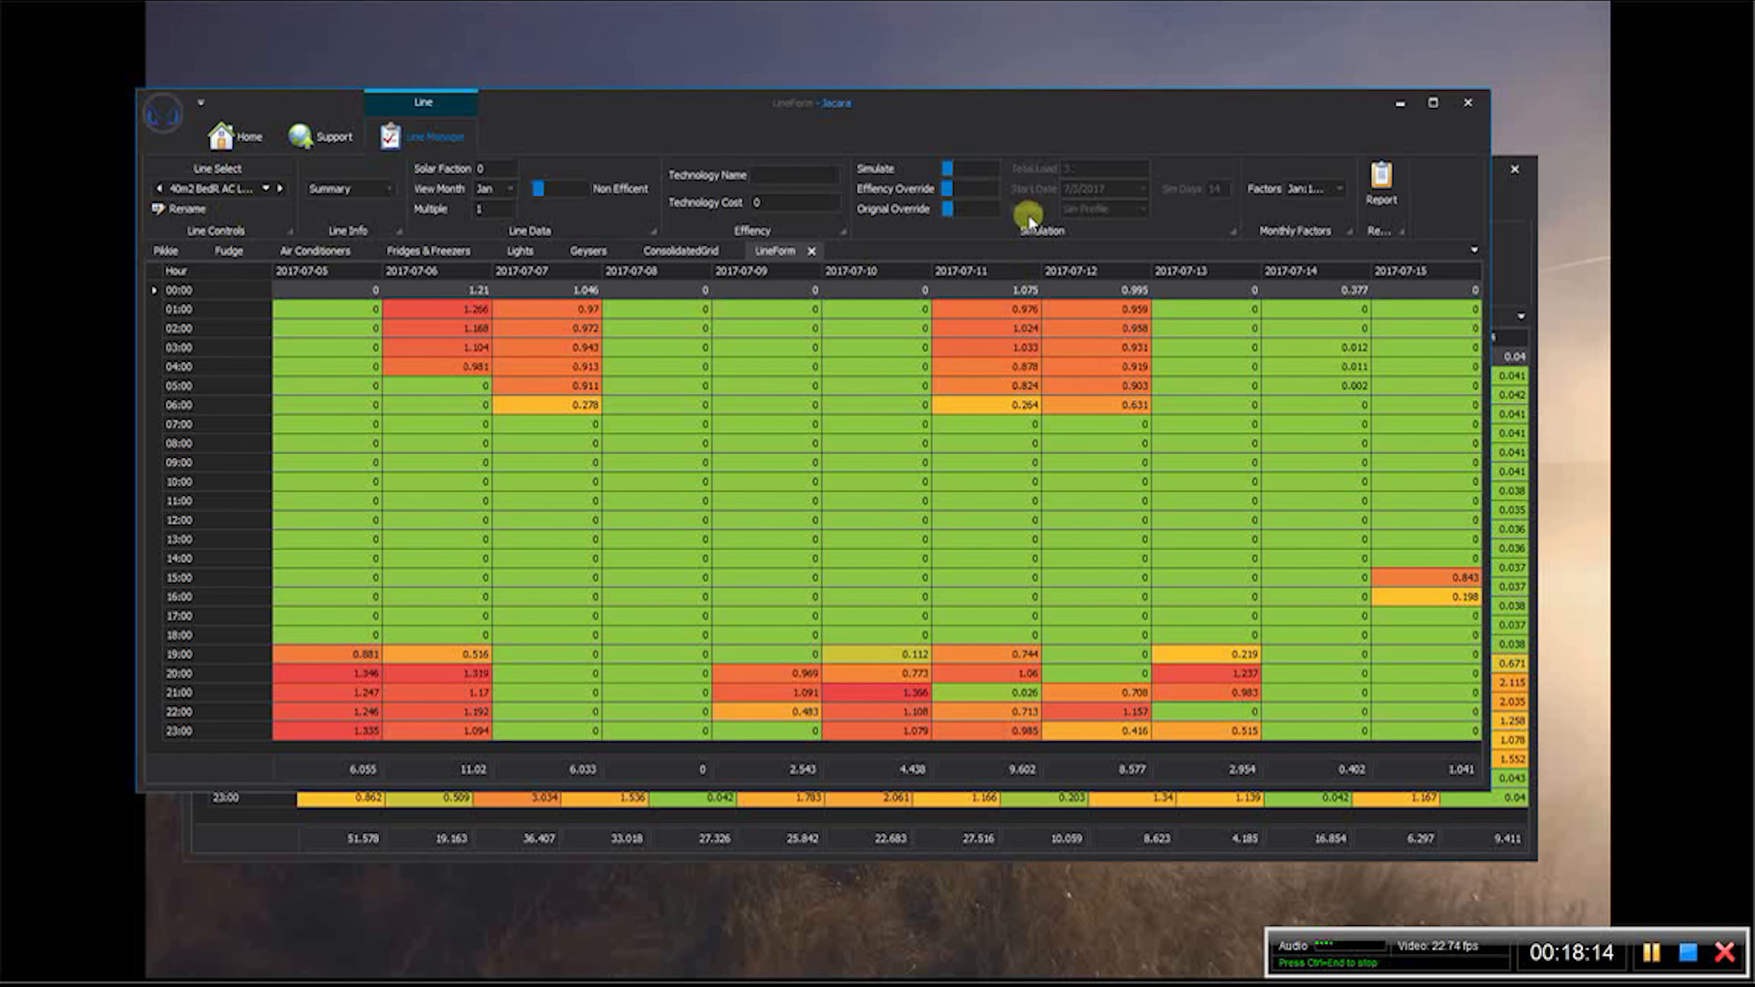
click(1340, 188)
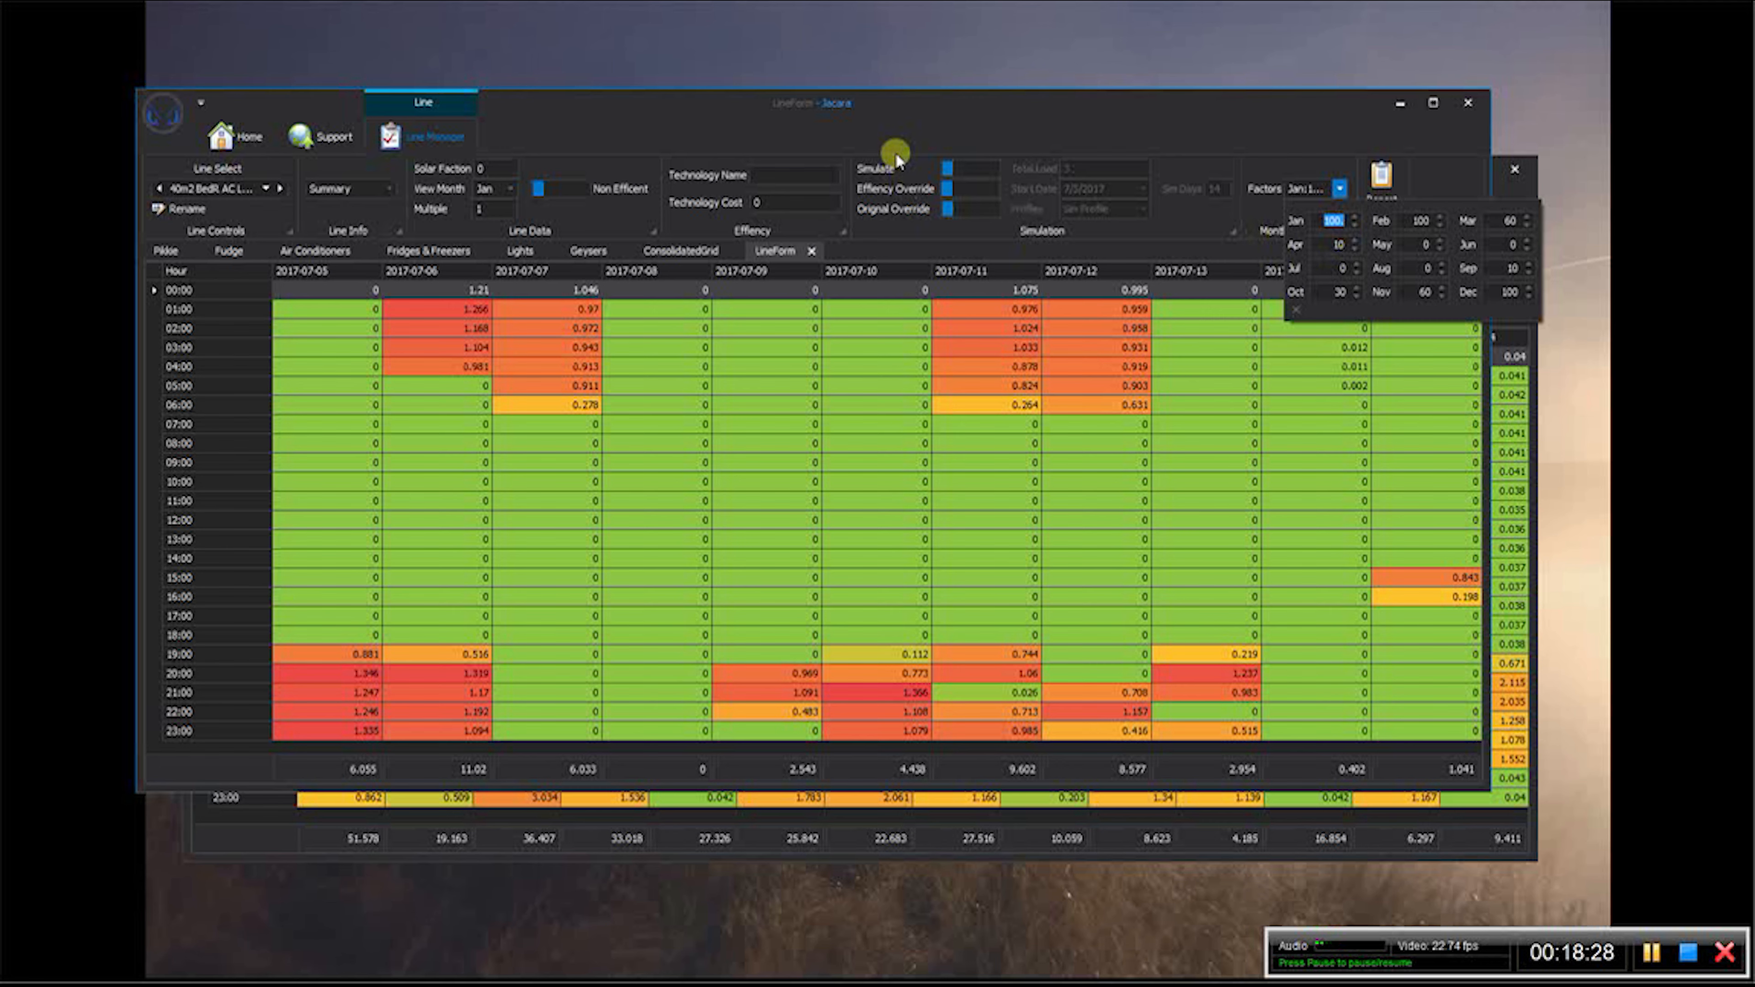
click(887, 129)
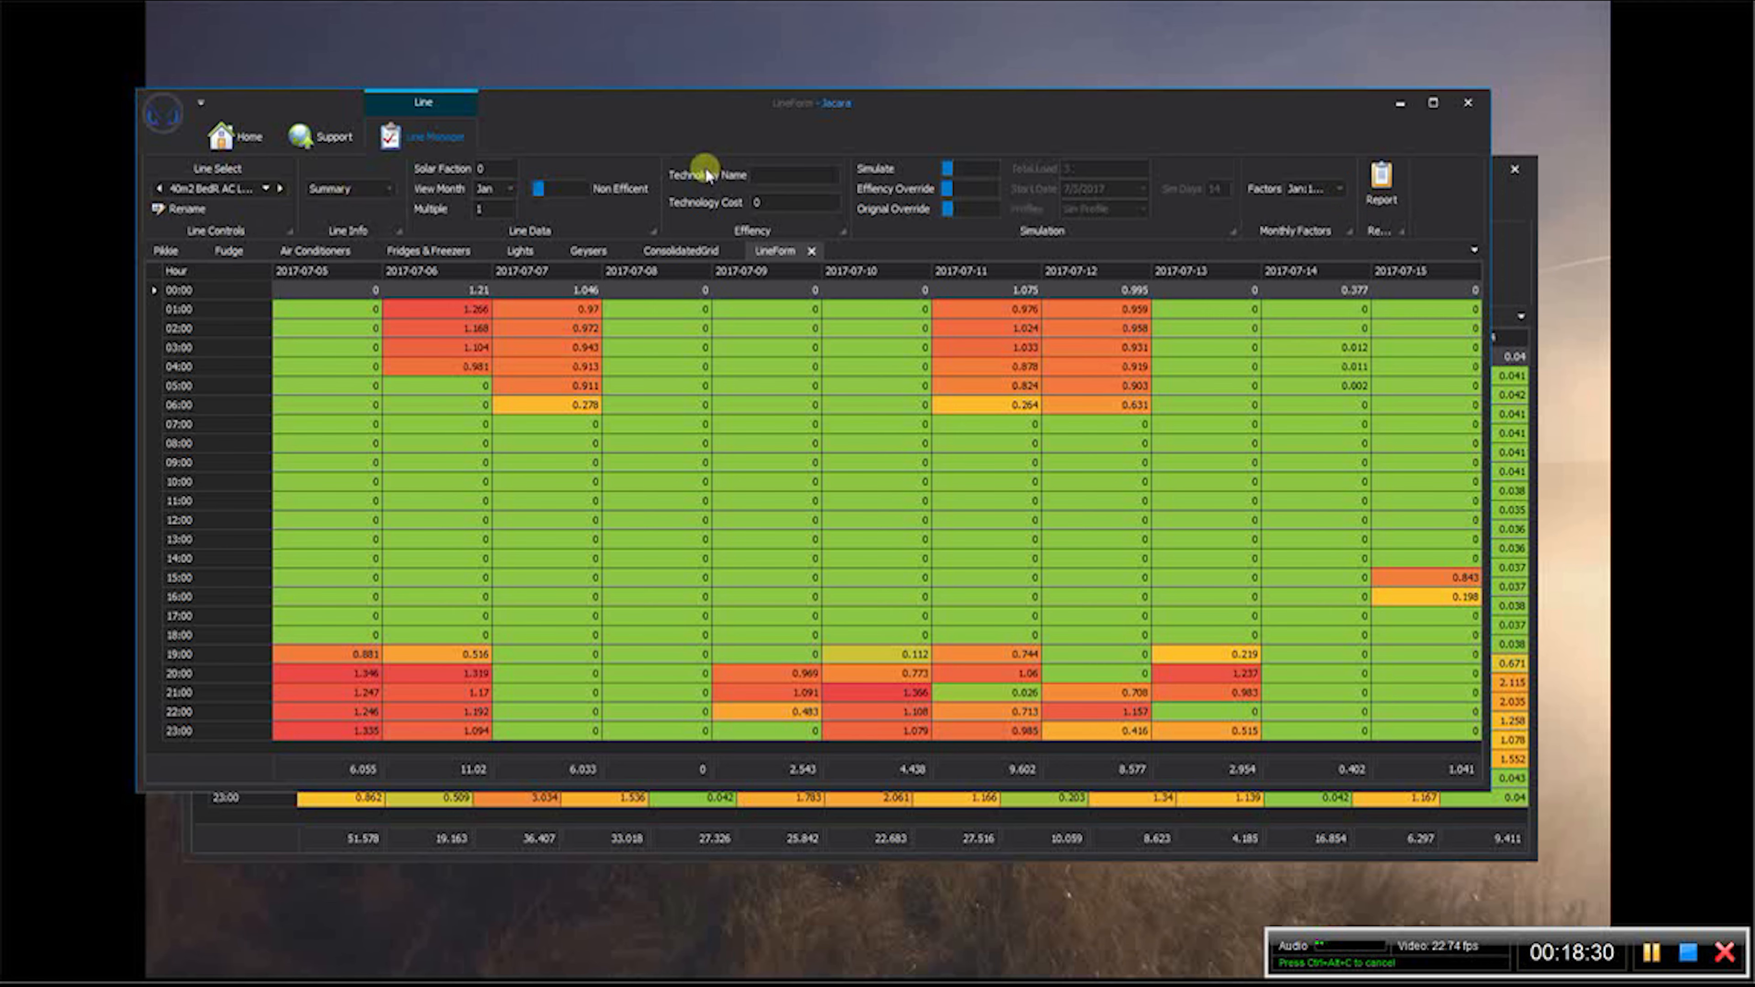